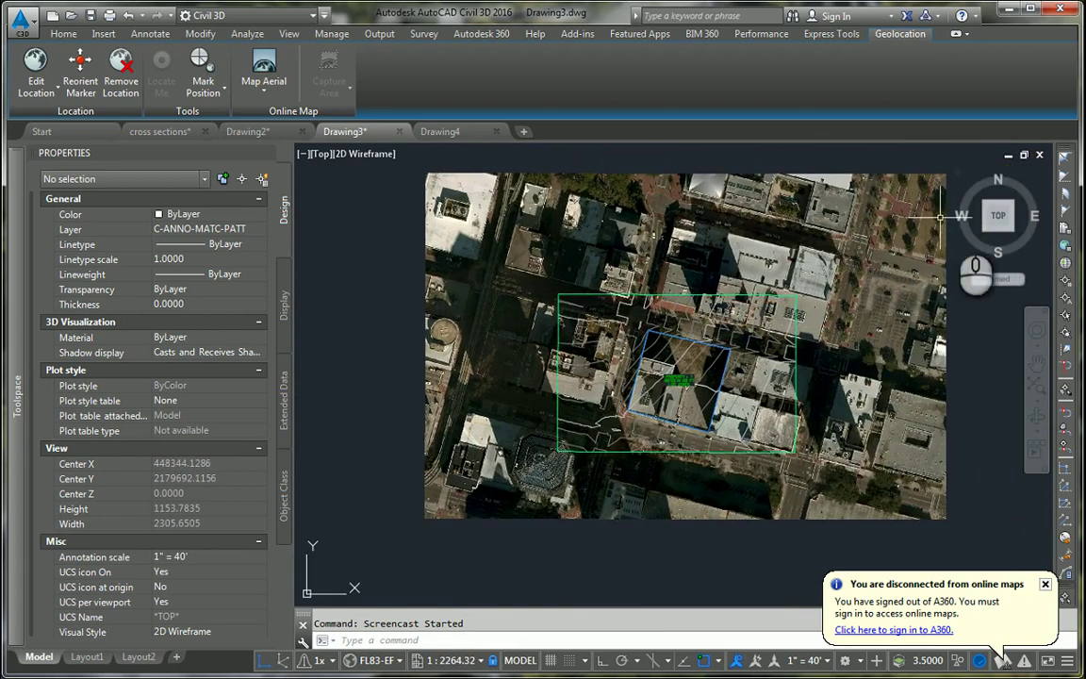
Switch the drawing's online map from aerial to road display.
click(896, 332)
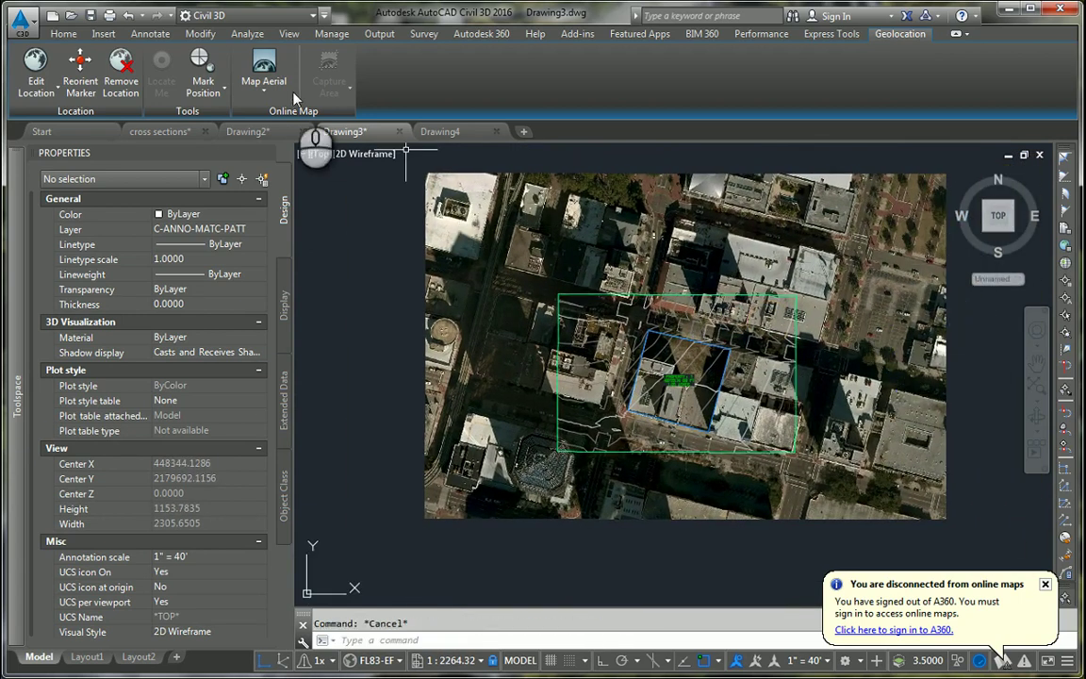
click(264, 102)
click(292, 148)
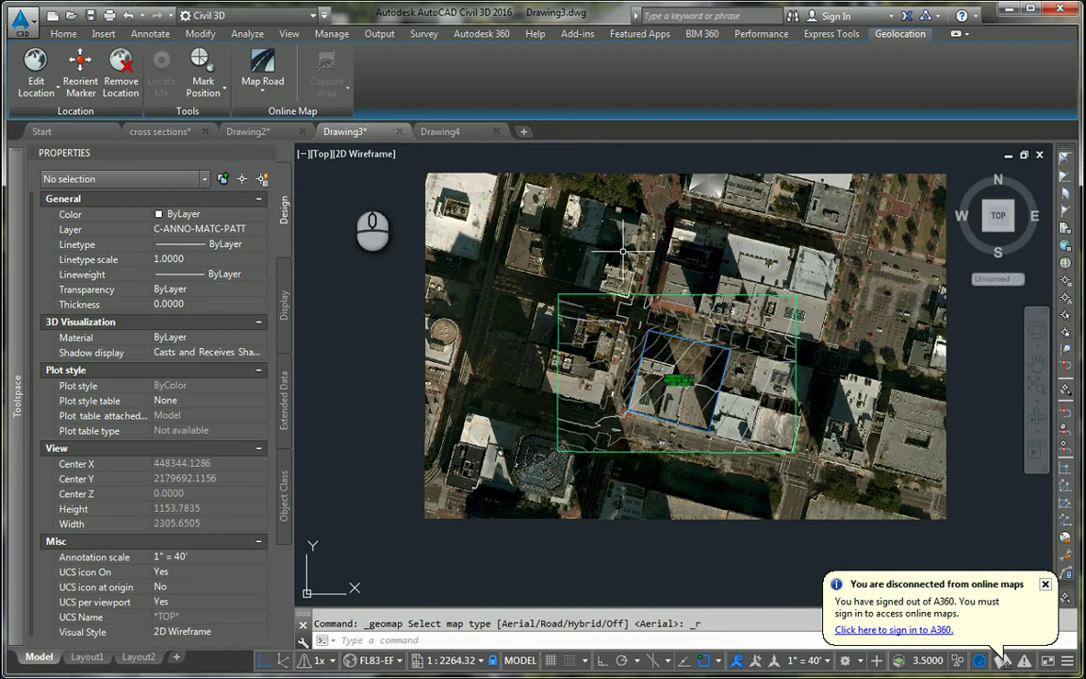
scroll(640, 381, up, 2)
scroll(626, 340, down, 8)
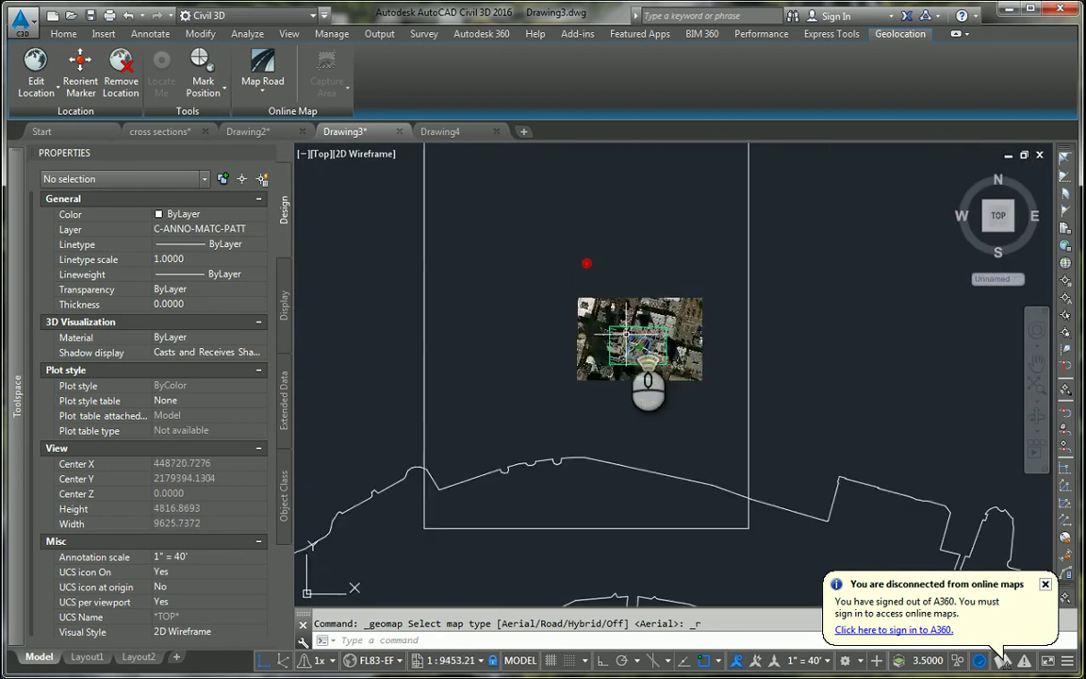
scroll(625, 336, up, 8)
middle_drag(626, 335, 585, 308)
Turn off the online map display behind the property boundary and contours.
click(268, 100)
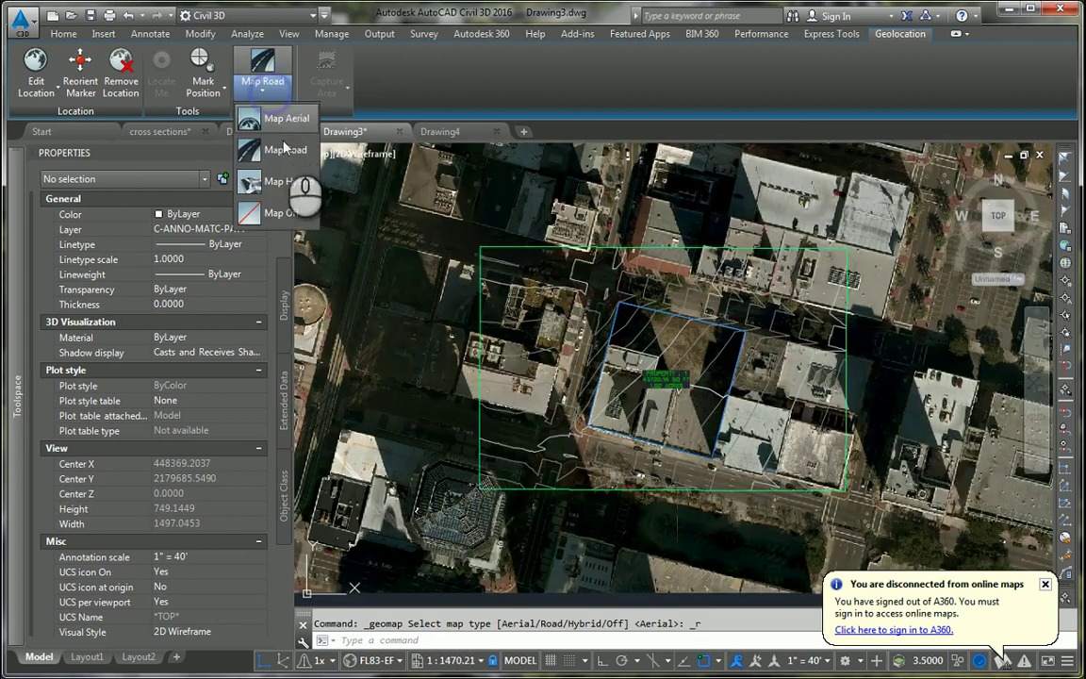
click(292, 209)
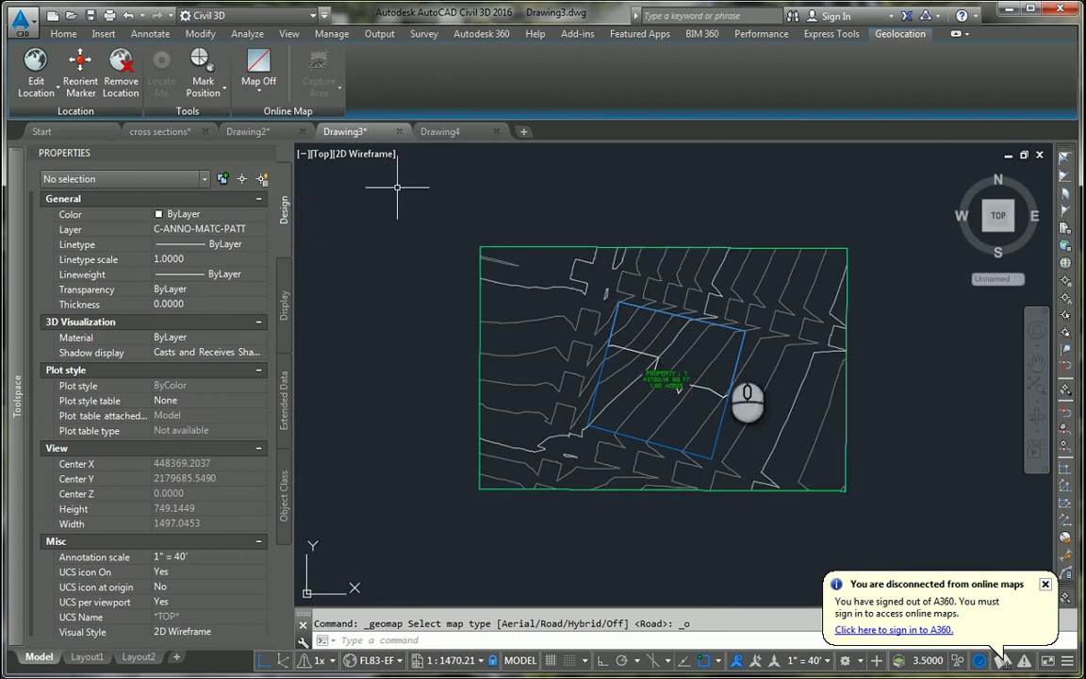
scroll(744, 341, down, 4)
scroll(731, 345, up, 2)
Set the online map to aerial display and dismiss the notice about online map access.
click(261, 92)
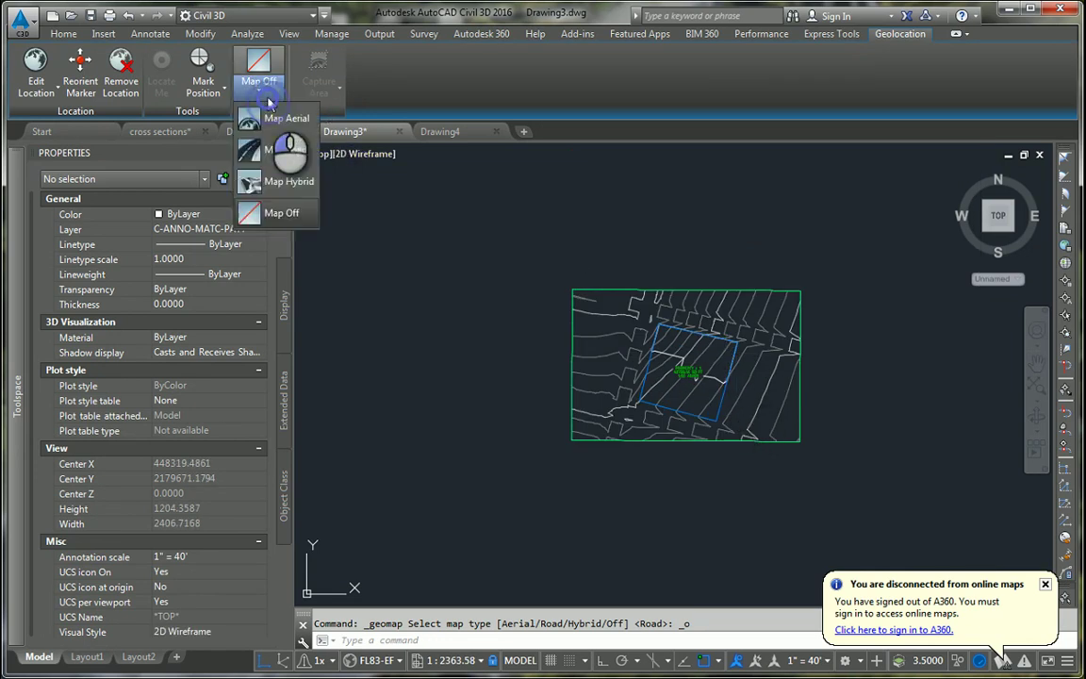
click(283, 115)
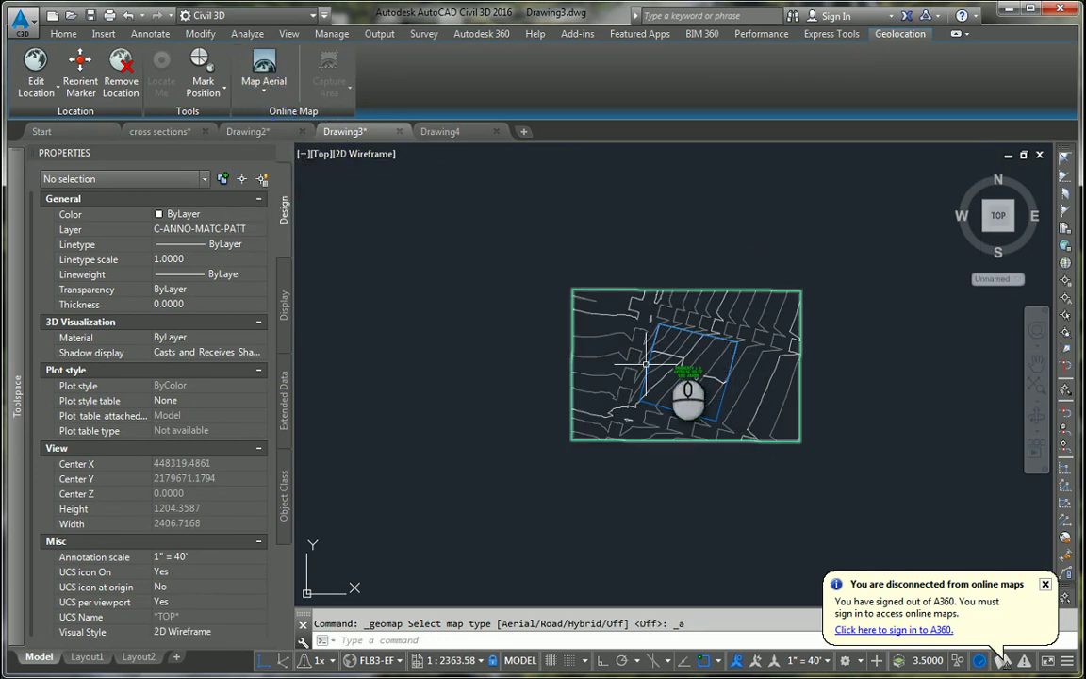
scroll(679, 359, down, 3)
scroll(626, 311, up, 2)
scroll(637, 275, down, 2)
scroll(636, 275, up, 2)
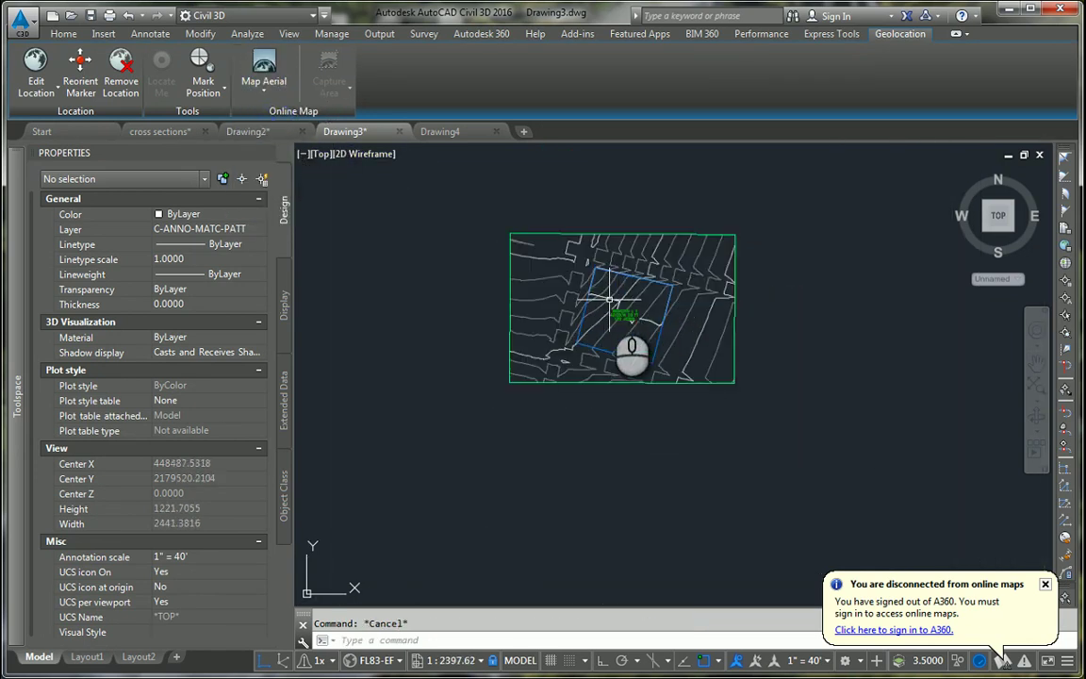
middle_drag(632, 283, 644, 437)
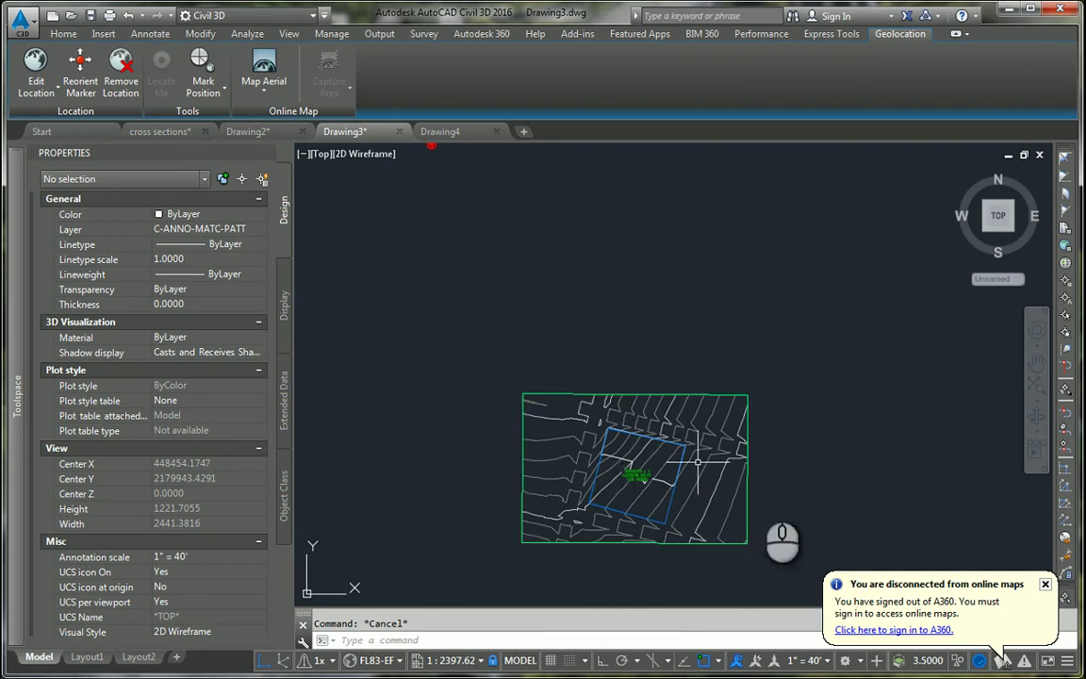
click(1044, 585)
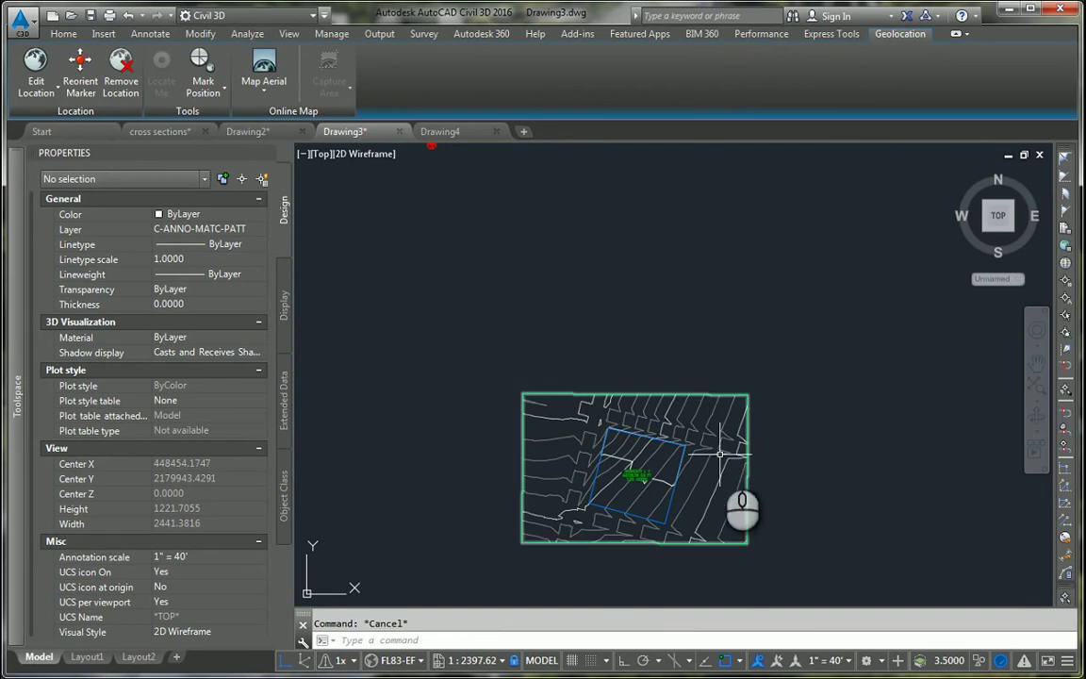
Stretch the northwest corner vertex of the blue property boundary polyline slightly to the southwest.
scroll(659, 464, up, 2)
scroll(693, 487, down, 2)
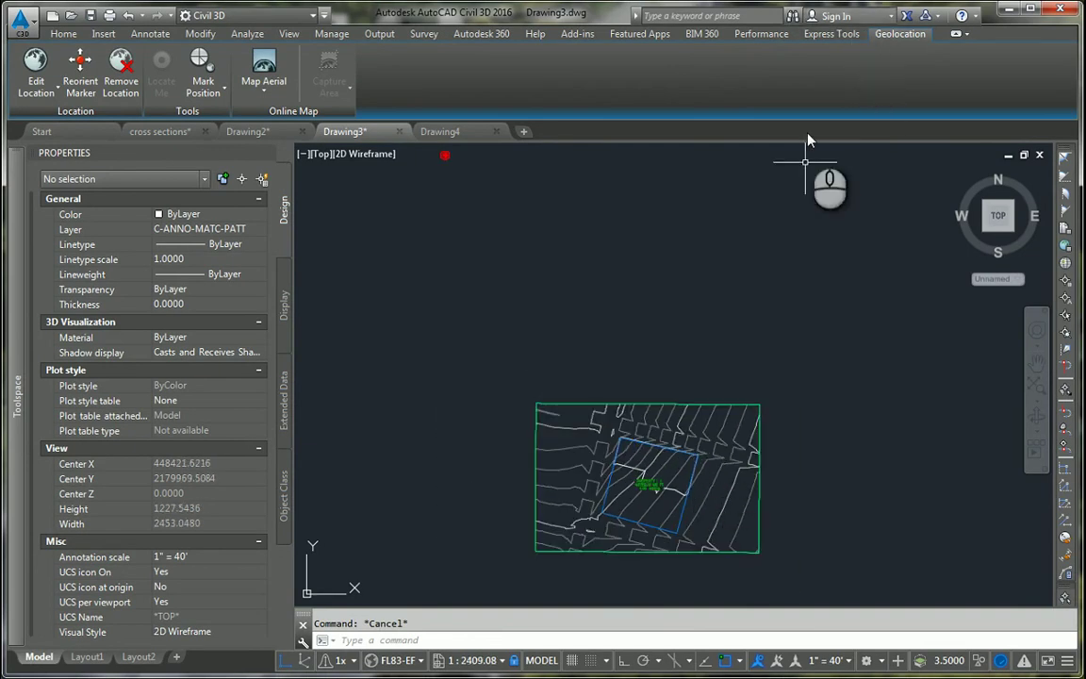
middle_drag(691, 458, 691, 332)
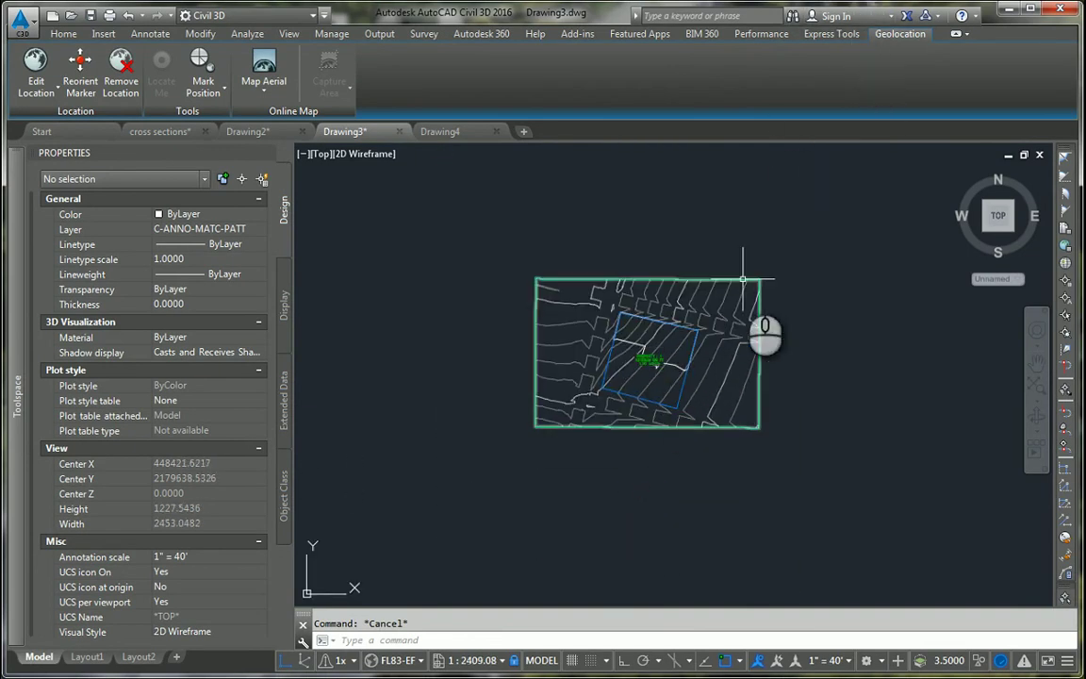
scroll(698, 292, up, 12)
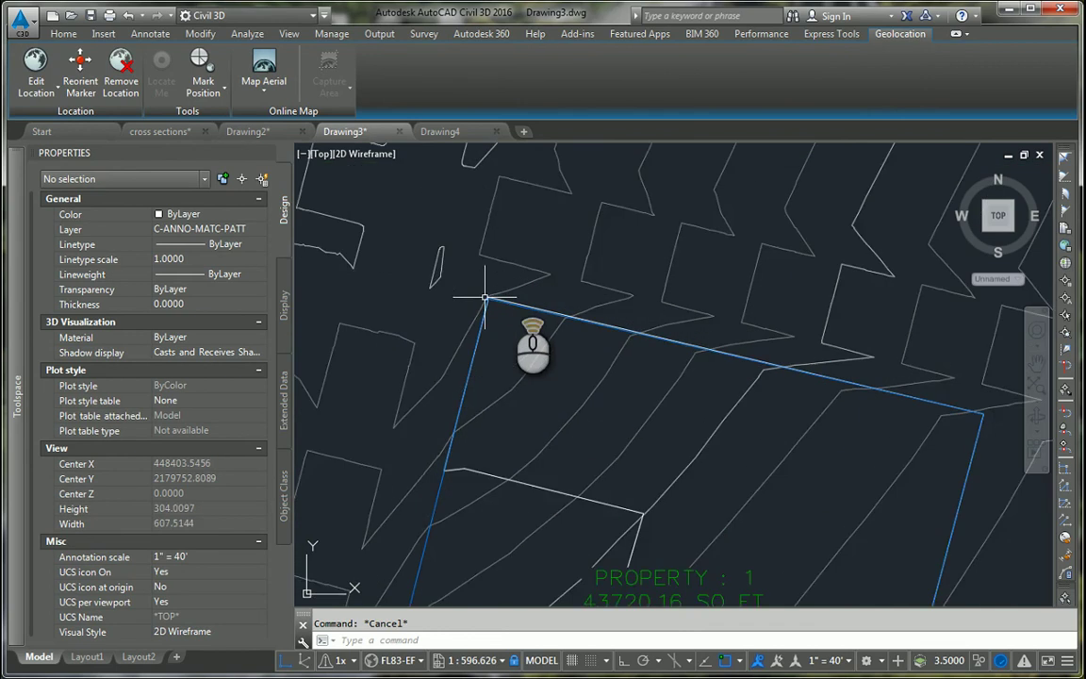
click(443, 286)
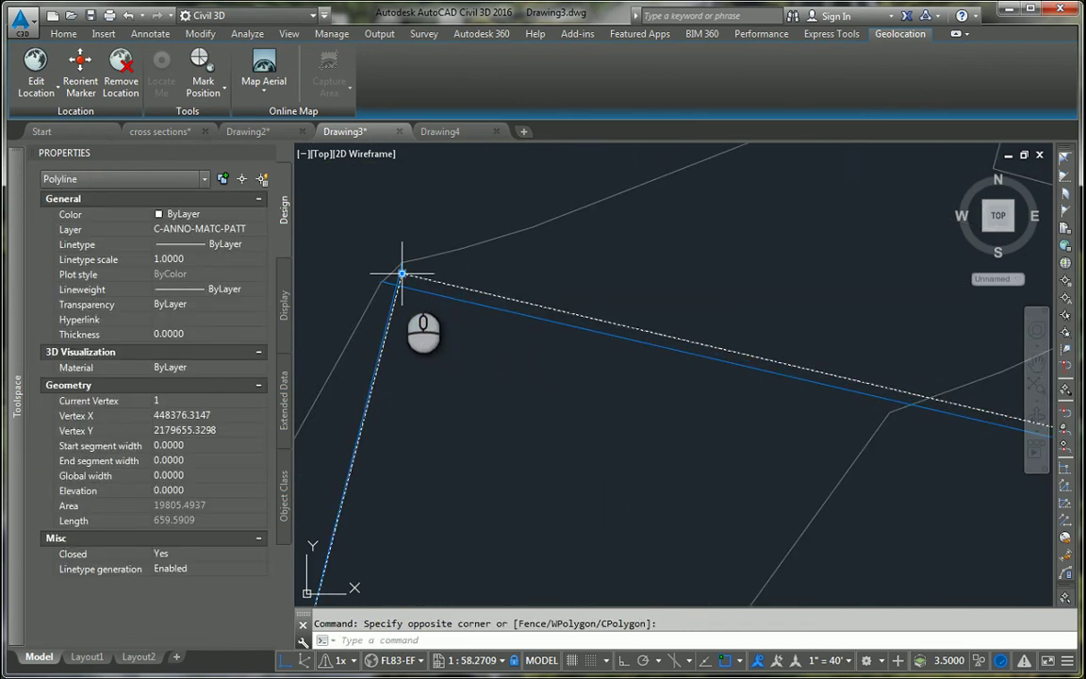
click(402, 275)
click(399, 283)
click(400, 270)
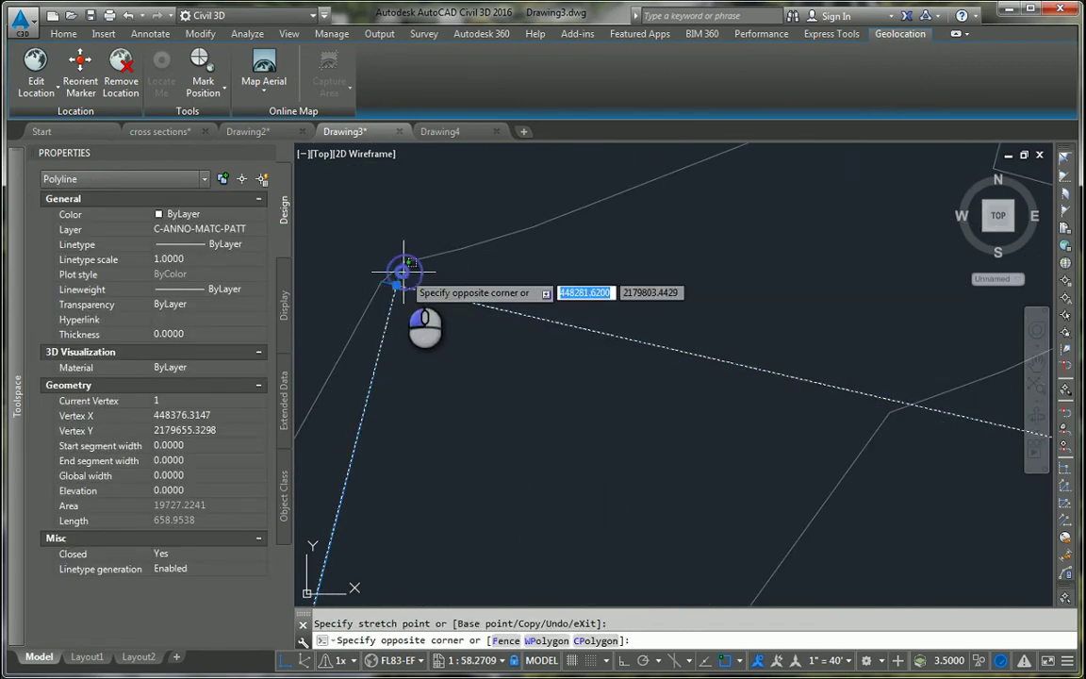
double_click(400, 278)
key(Escape)
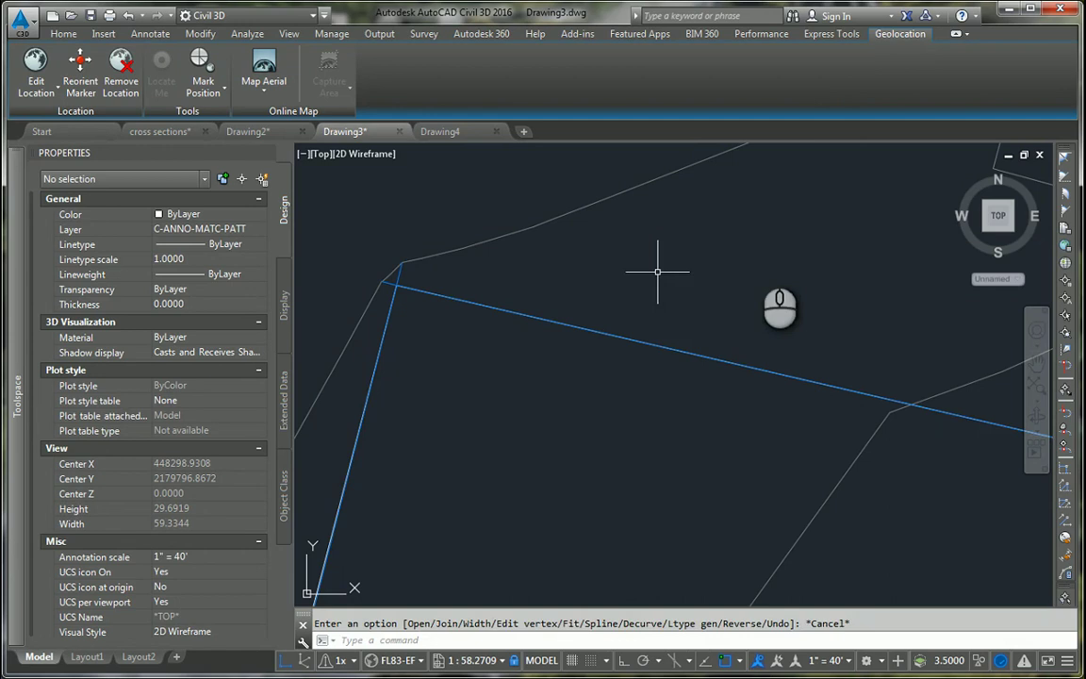
Bring up the A360 sign-in form and activate its account name field.
scroll(778, 248, down, 2)
click(832, 17)
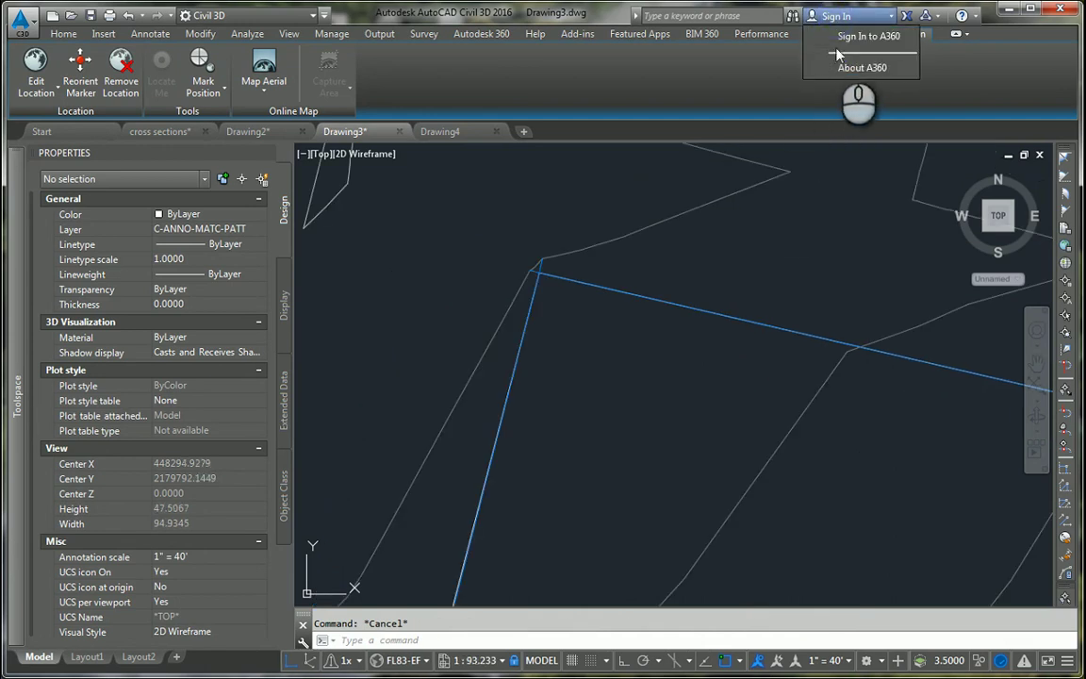
click(802, 88)
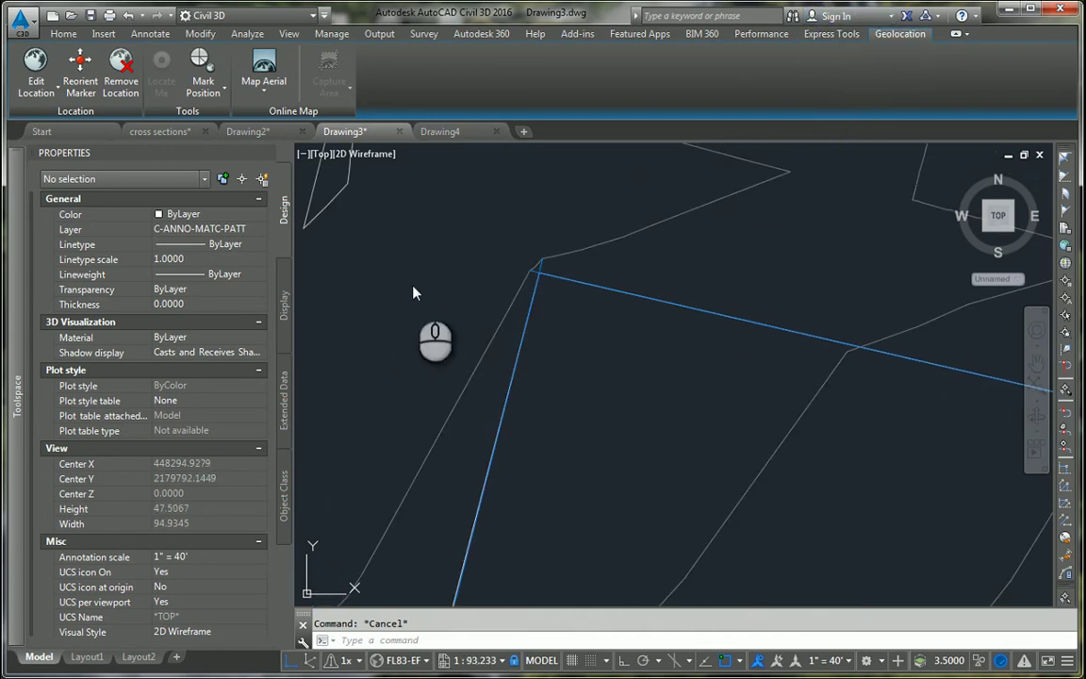
click(839, 19)
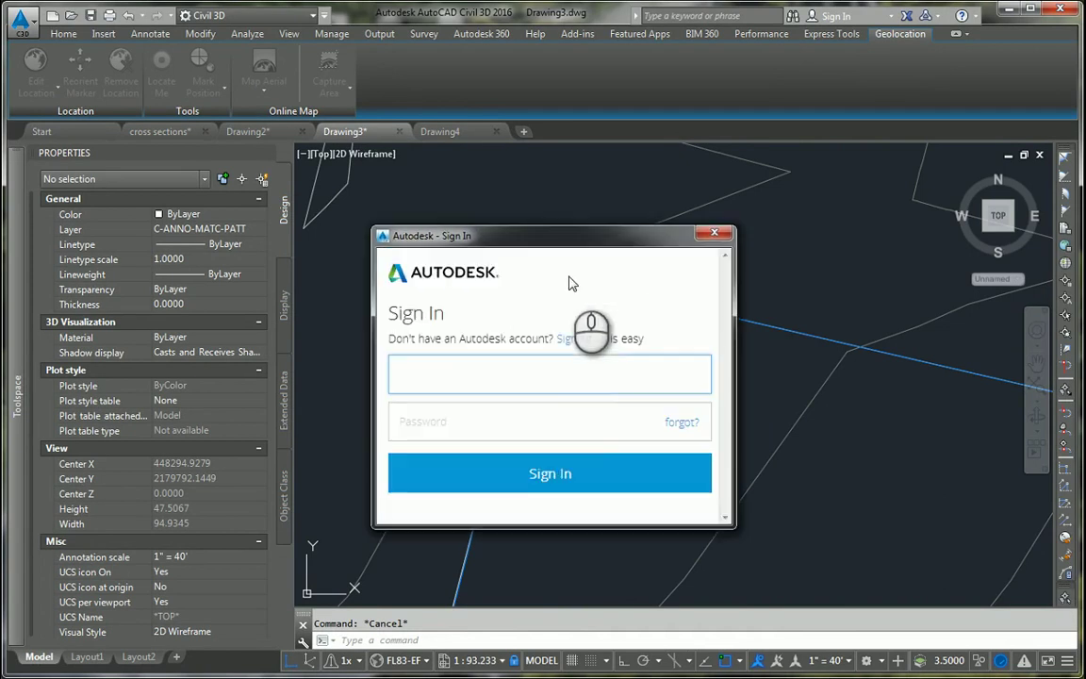
click(572, 368)
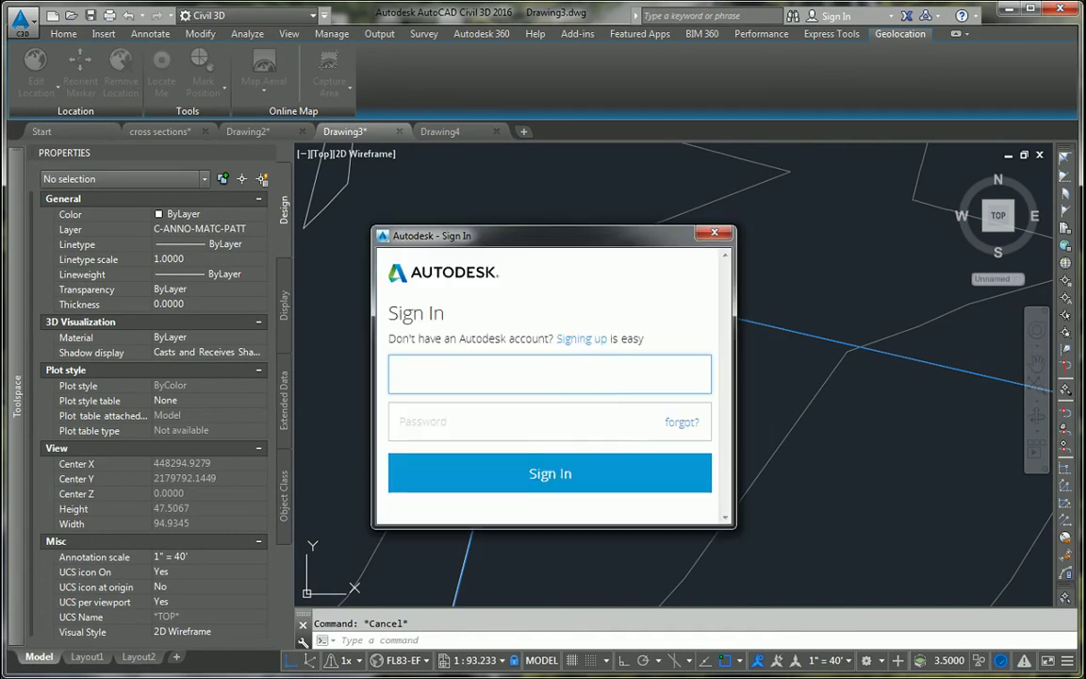
mouse_move(260, 660)
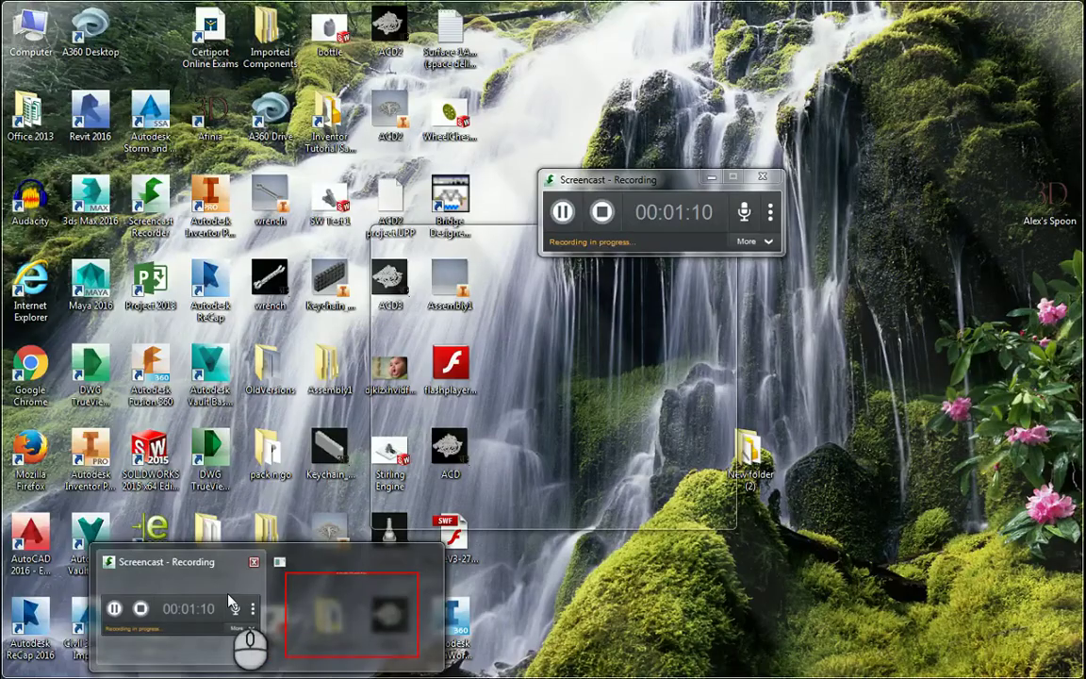
click(229, 597)
Try to sign in to A360 again and close the resulting message.
click(865, 18)
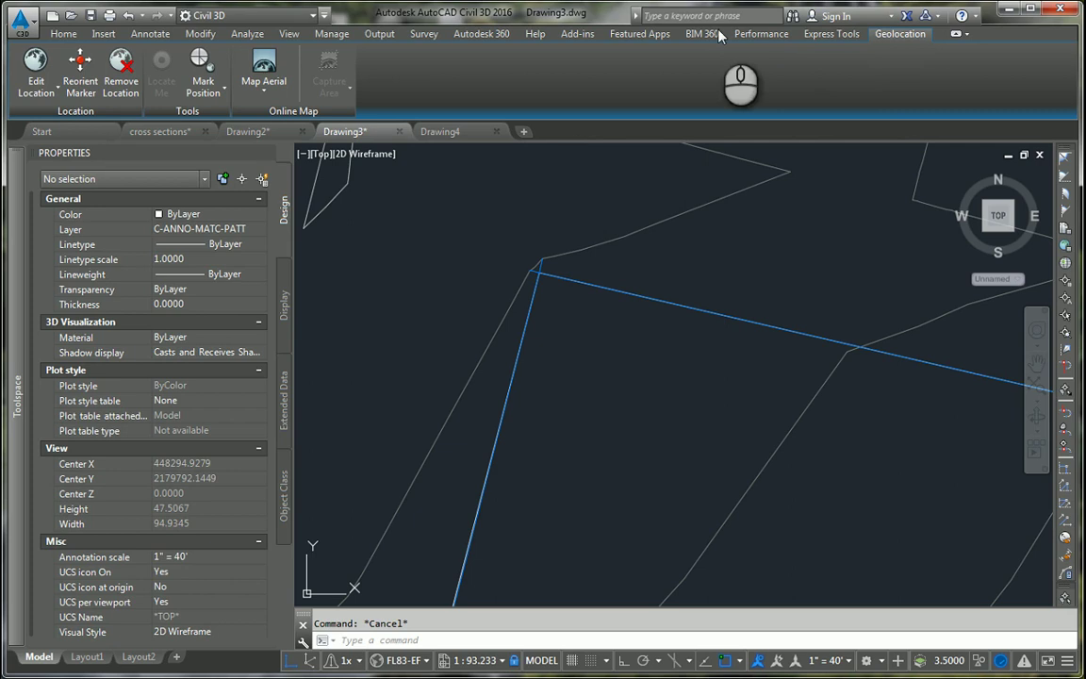
click(890, 12)
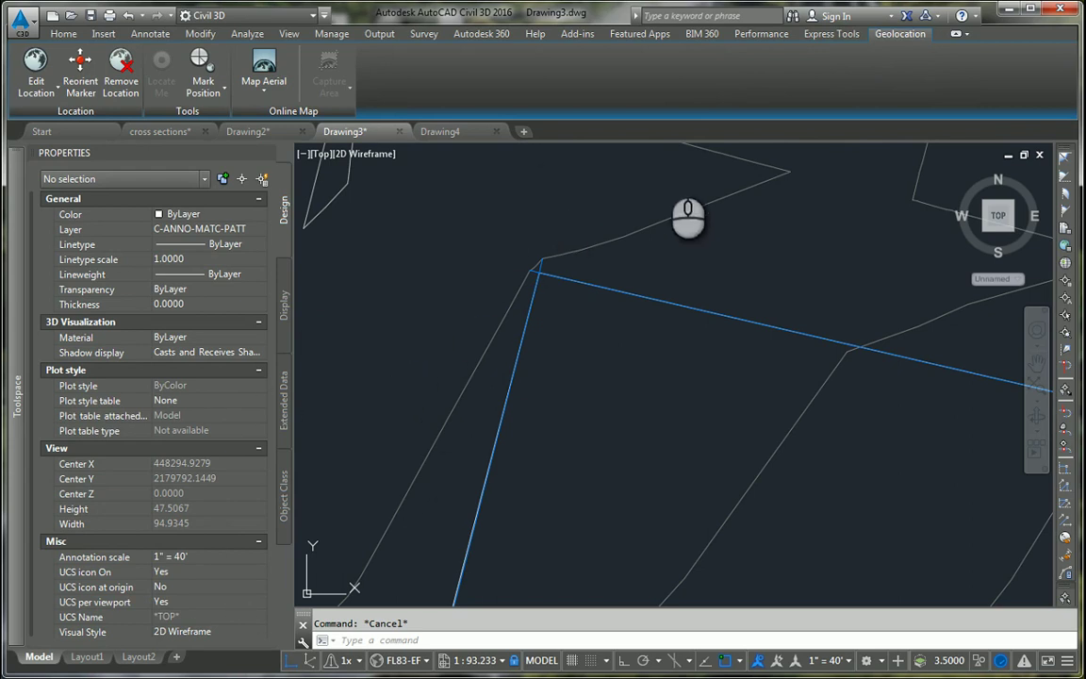
click(848, 17)
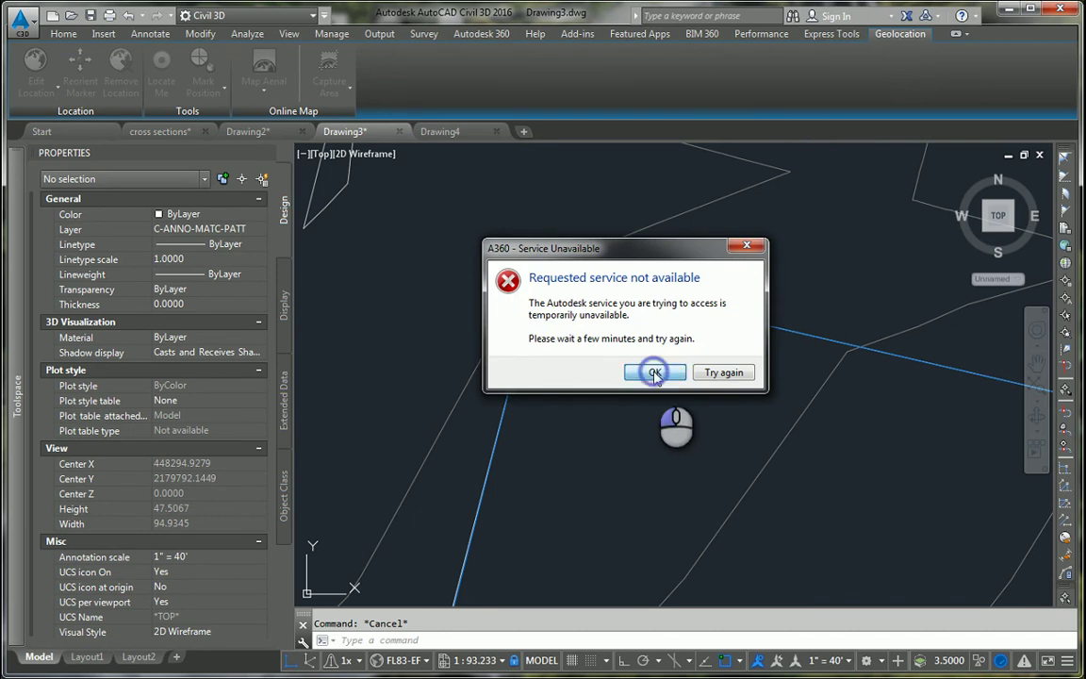
click(655, 374)
Reopen the A360 sign-in form, ready to enter the account name.
click(842, 16)
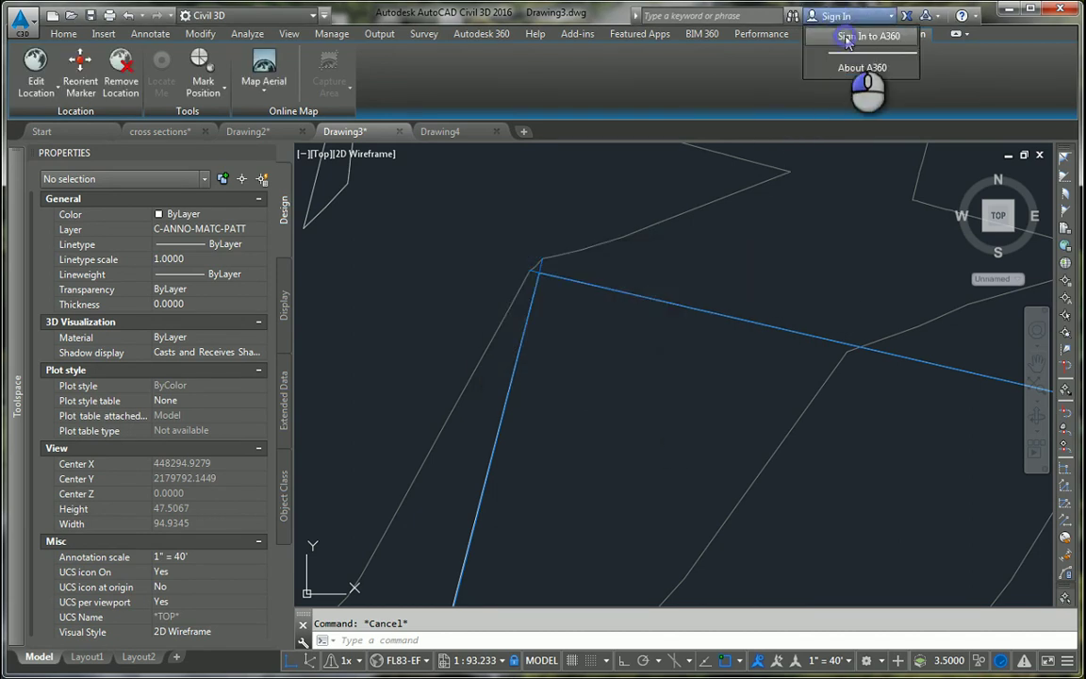
click(848, 38)
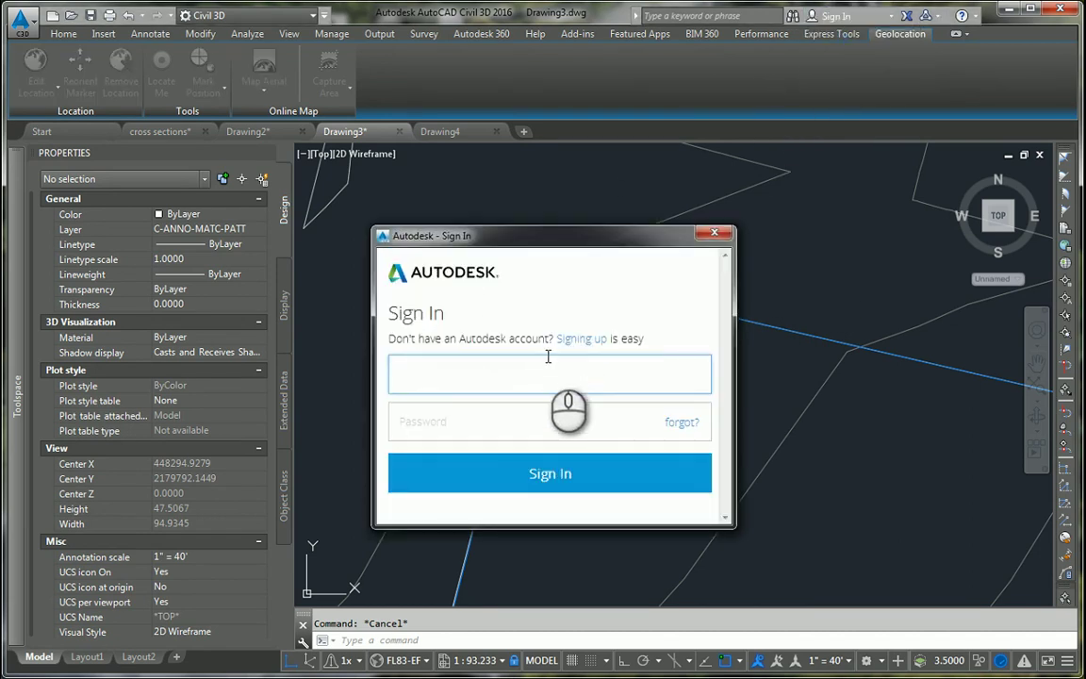
click(547, 358)
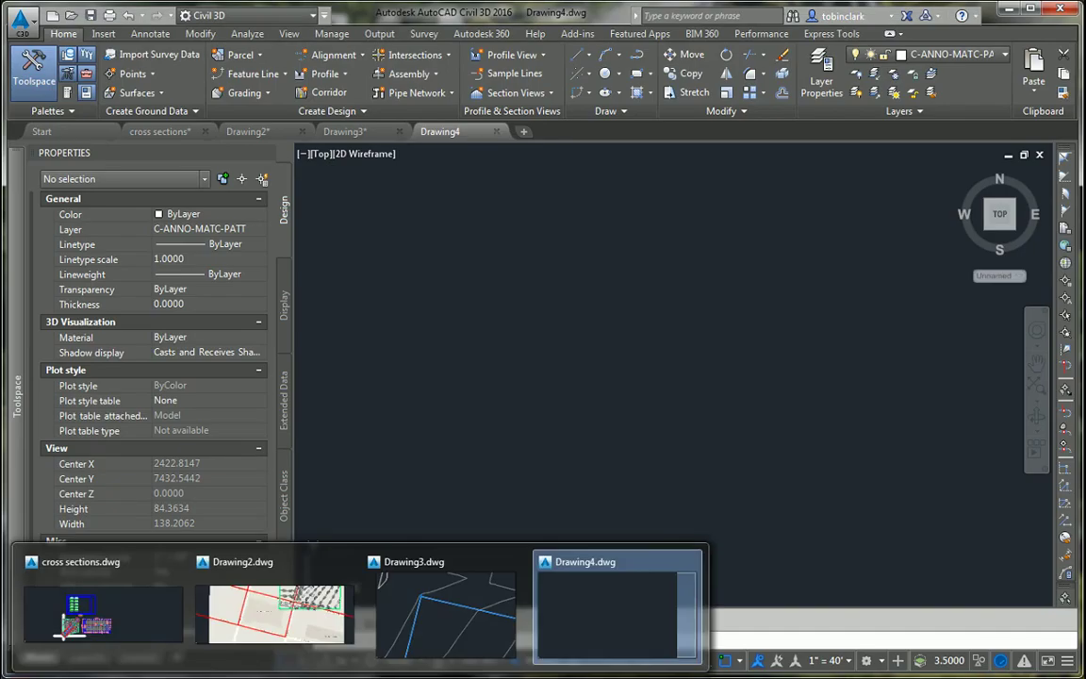
mouse_move(272, 671)
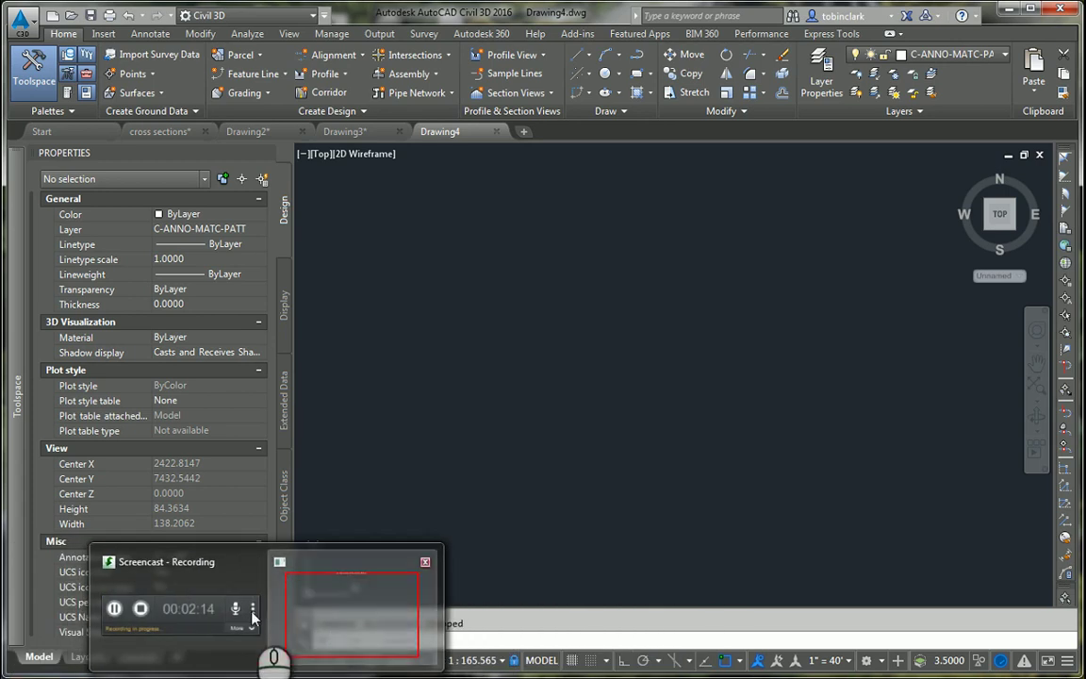
click(251, 613)
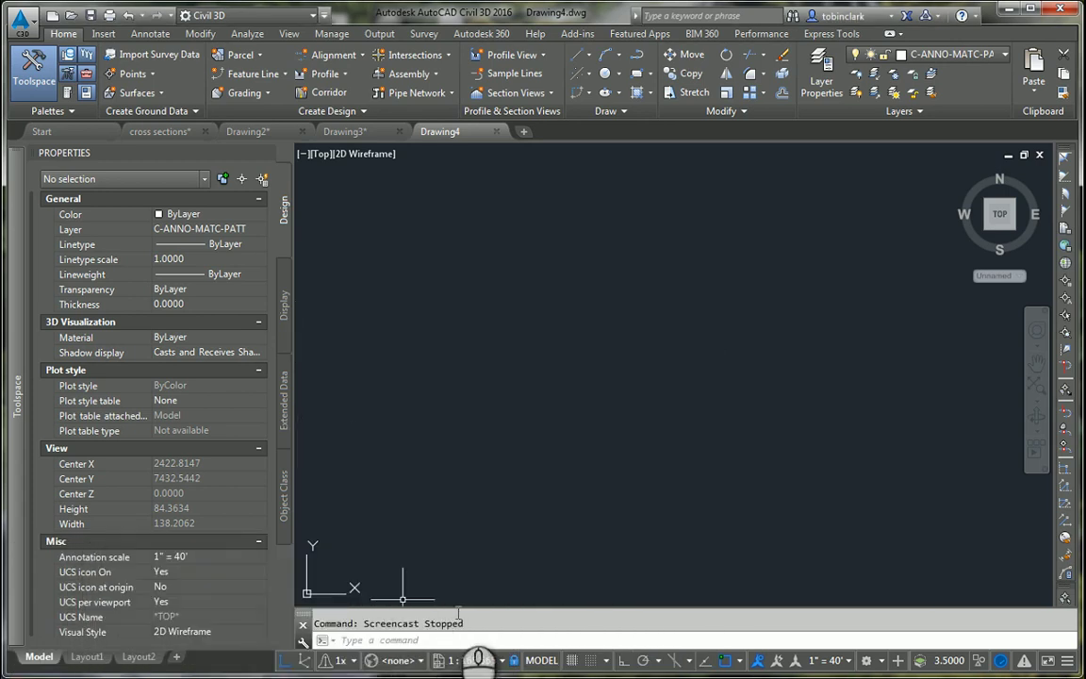
Return to Drawing3 and examine the online aerial map around the property boundary.
click(372, 140)
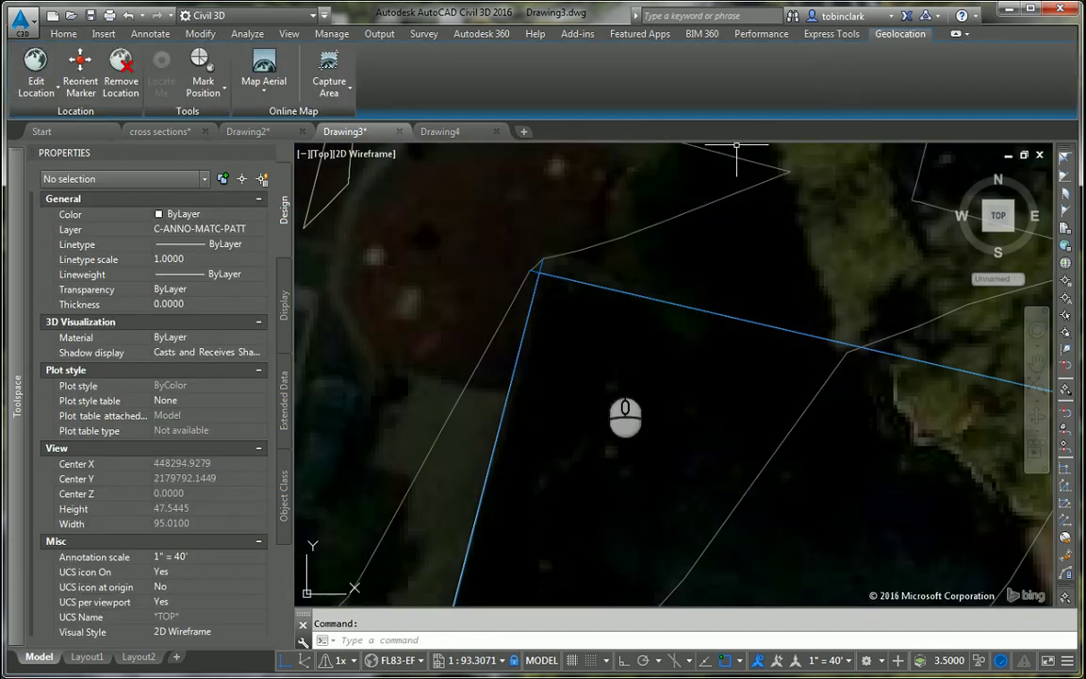
scroll(563, 388, down, 10)
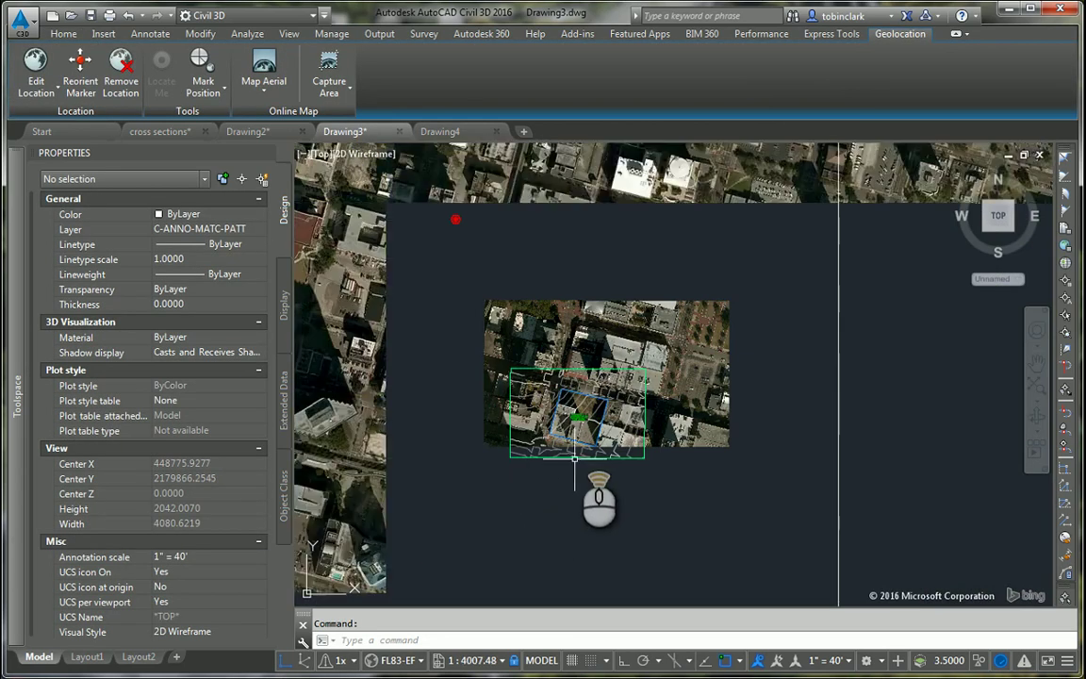
scroll(580, 438, up, 8)
scroll(584, 385, down, 8)
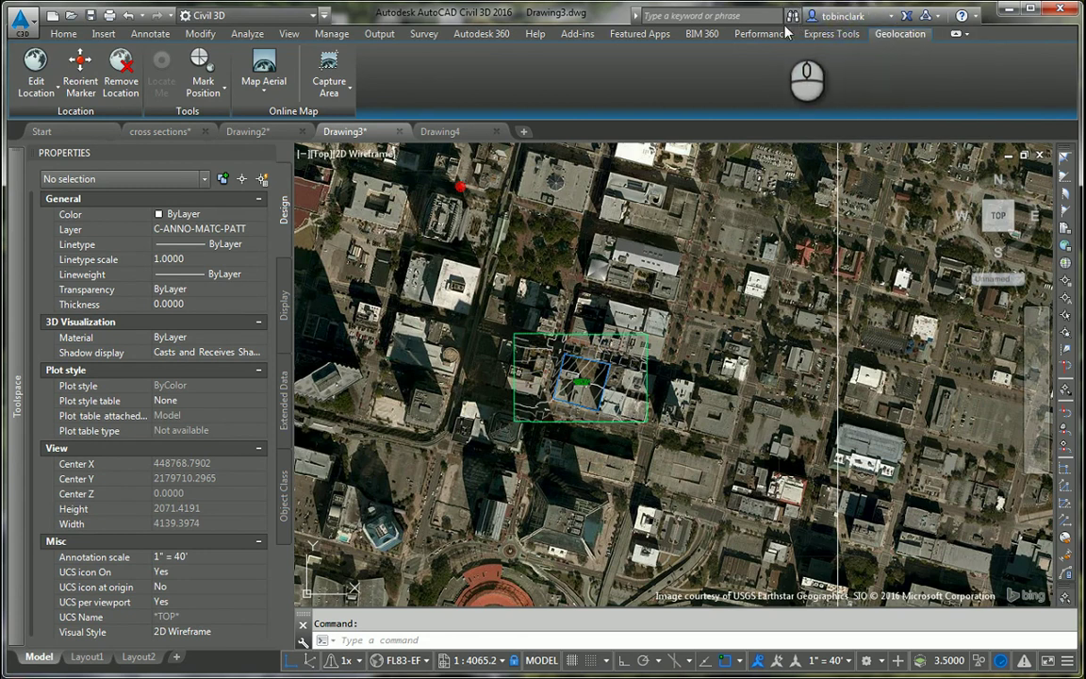
Switch to Drawing4 and choose Downtown ACE from the Autodesk InfraWorks Models folder as the InfraWorks 360 model to open.
click(440, 131)
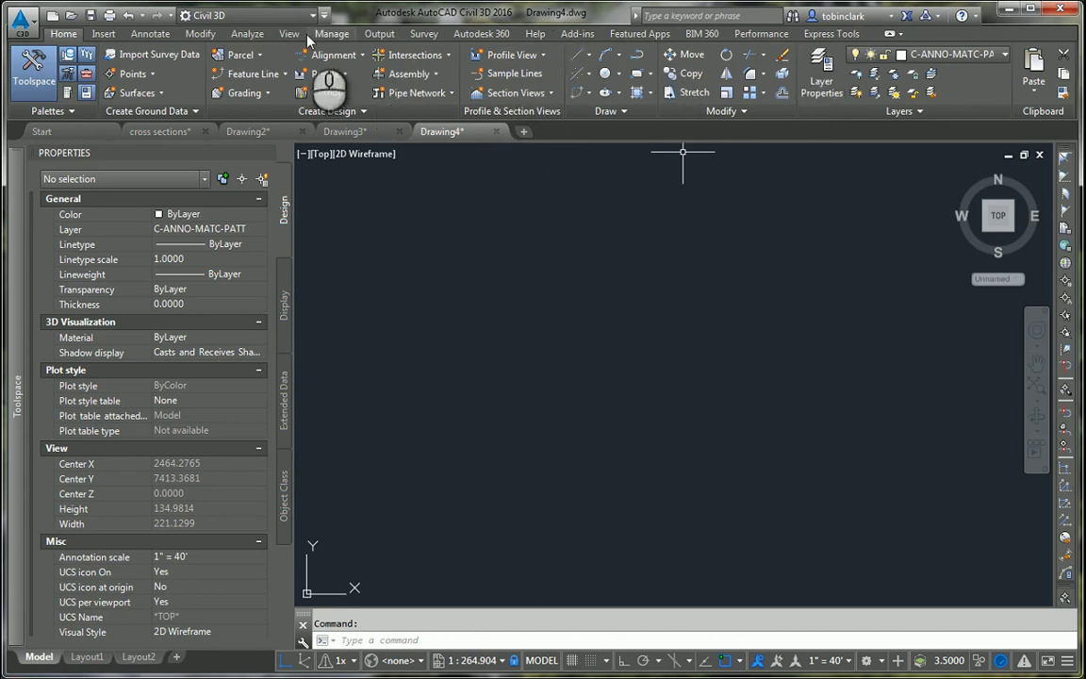
click(100, 33)
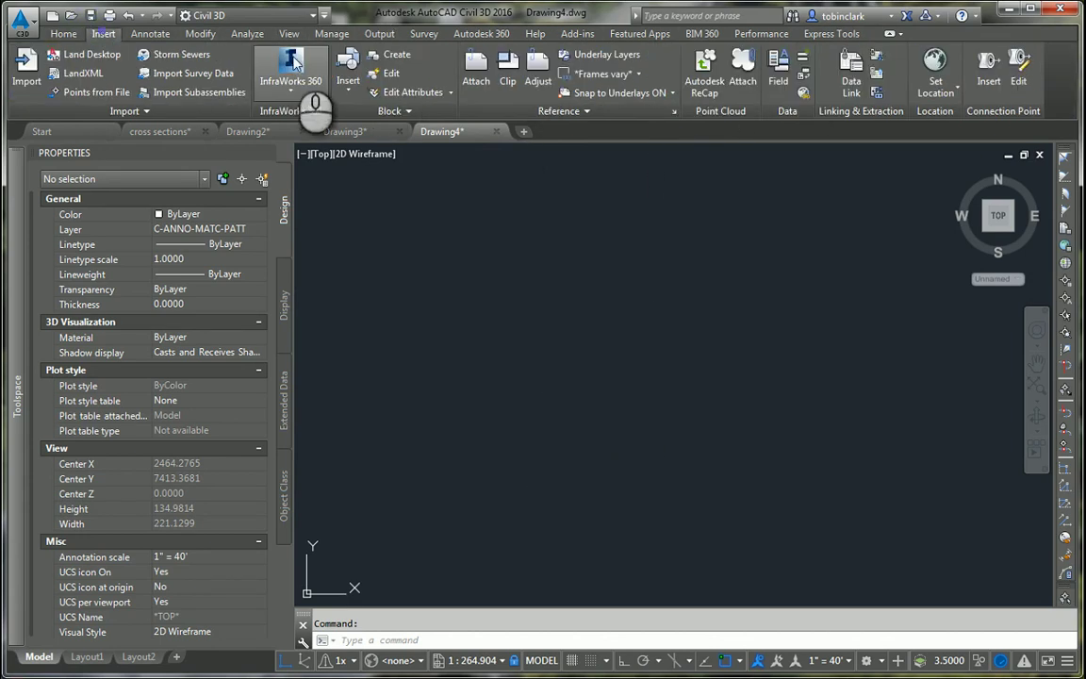
click(290, 83)
click(301, 118)
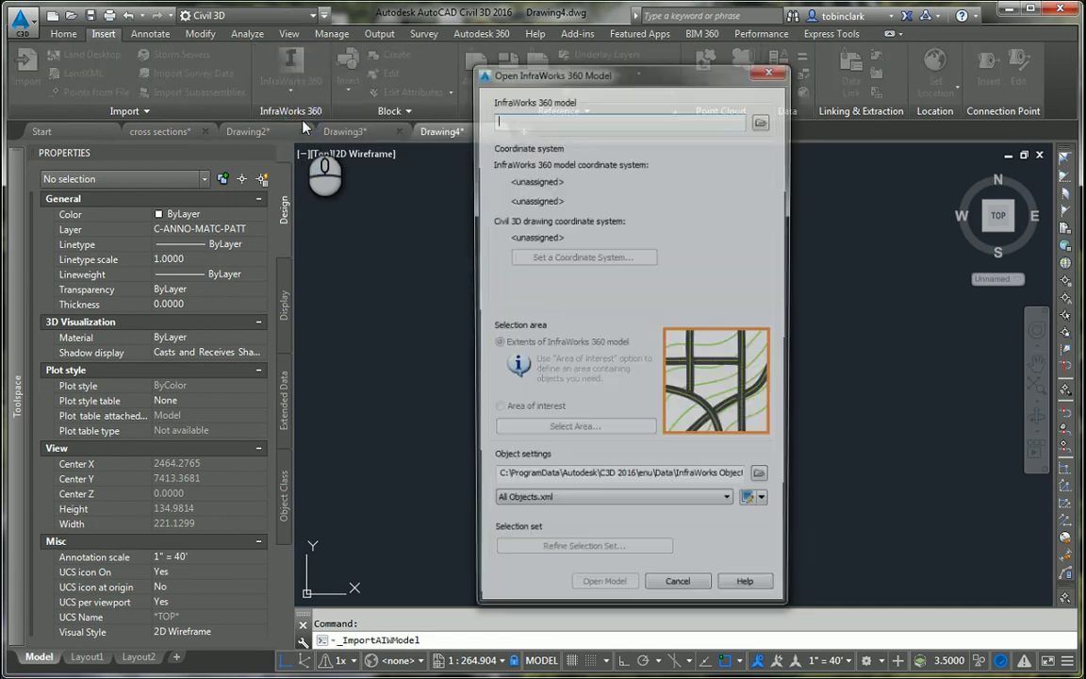
click(763, 122)
click(533, 231)
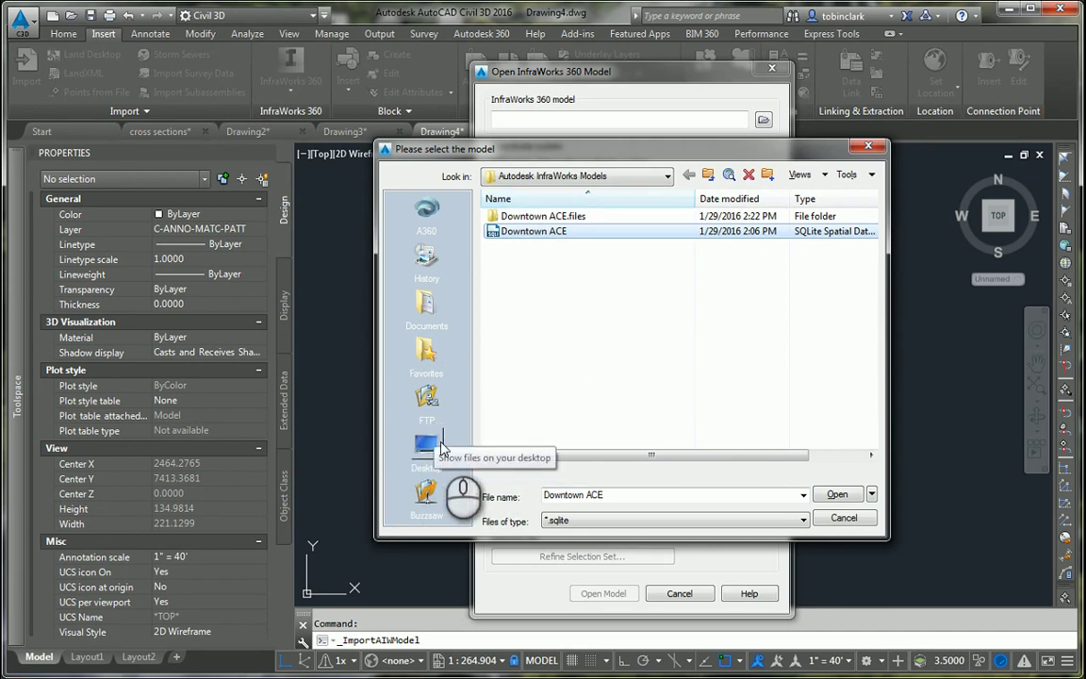
click(836, 495)
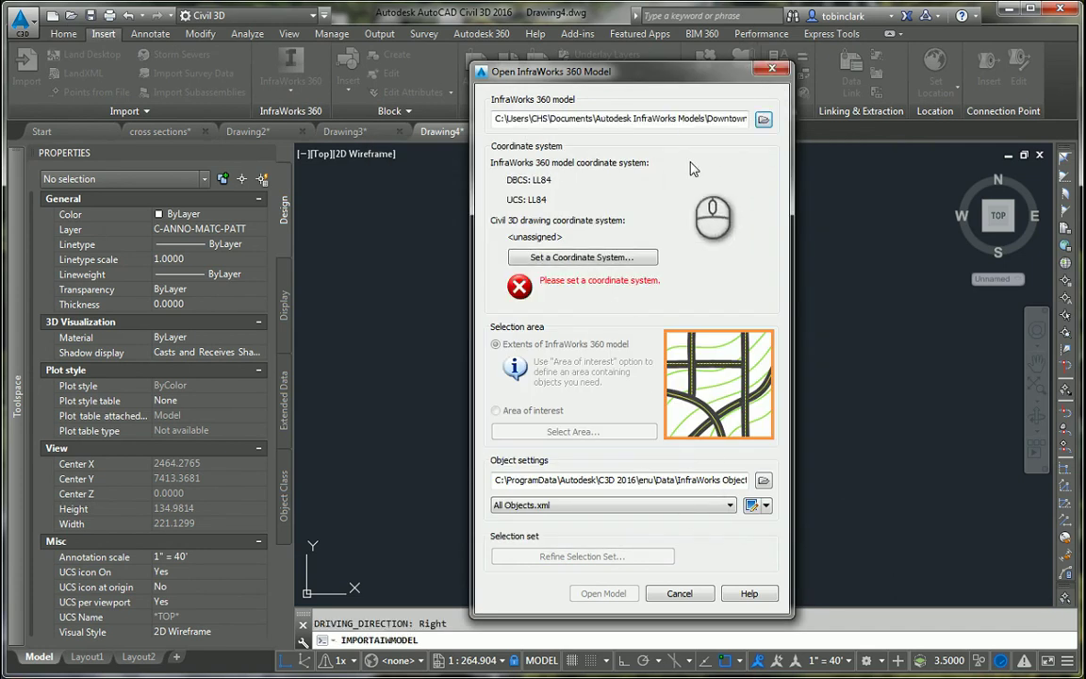
Choose to select a coordinate system for the drawing and set its zone category to USA, Florida.
click(617, 255)
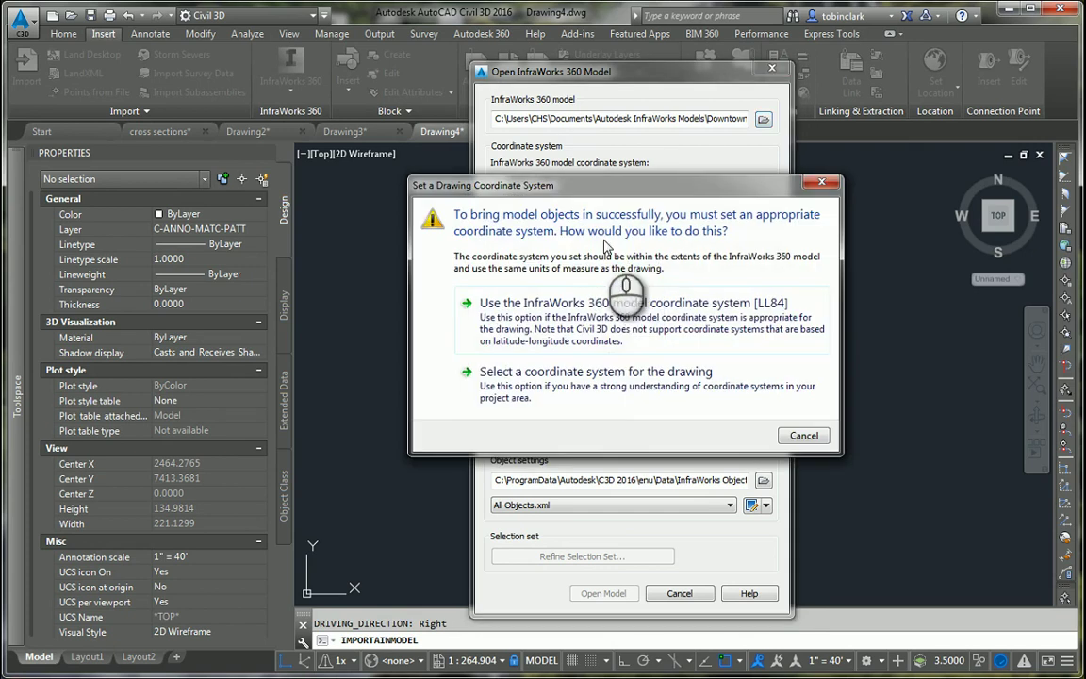
click(611, 376)
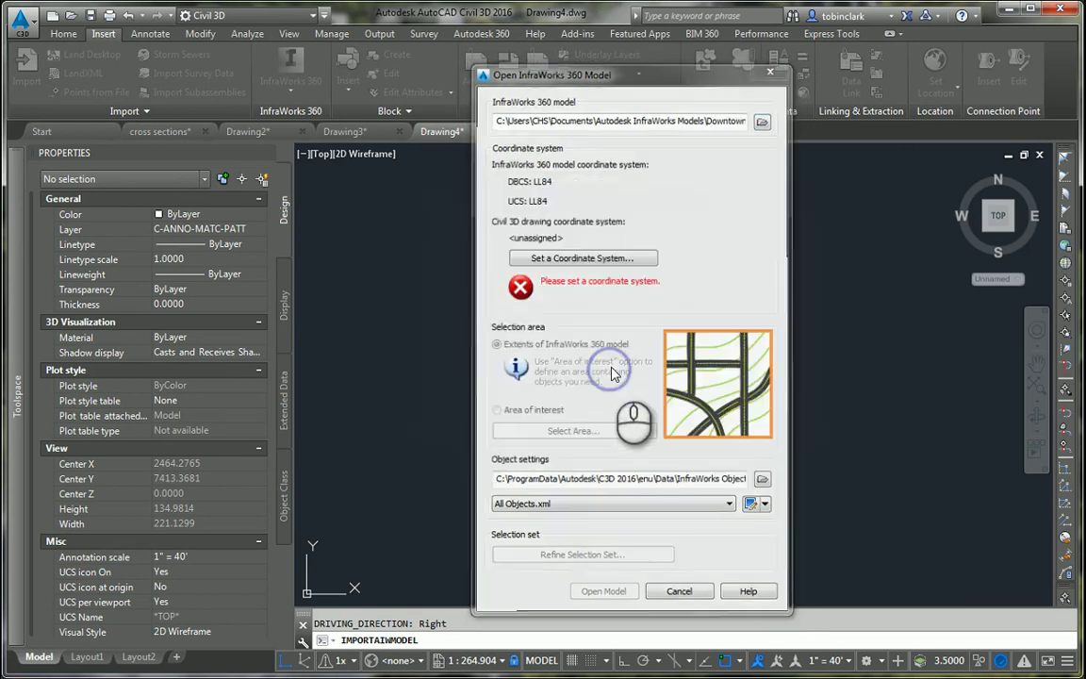
click(698, 380)
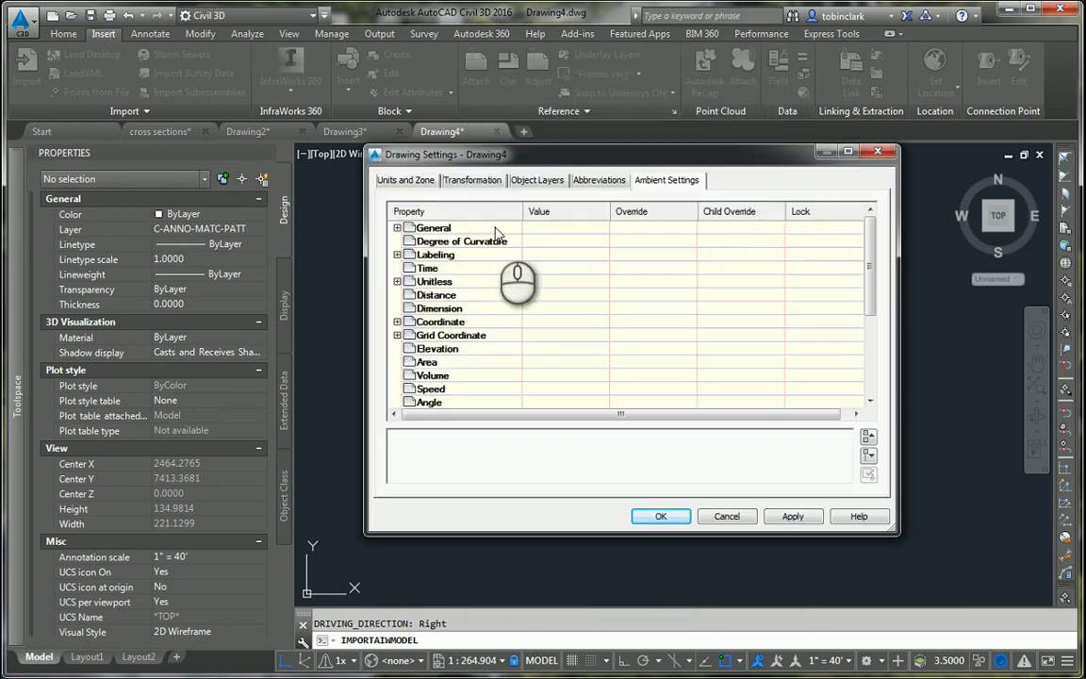
click(422, 179)
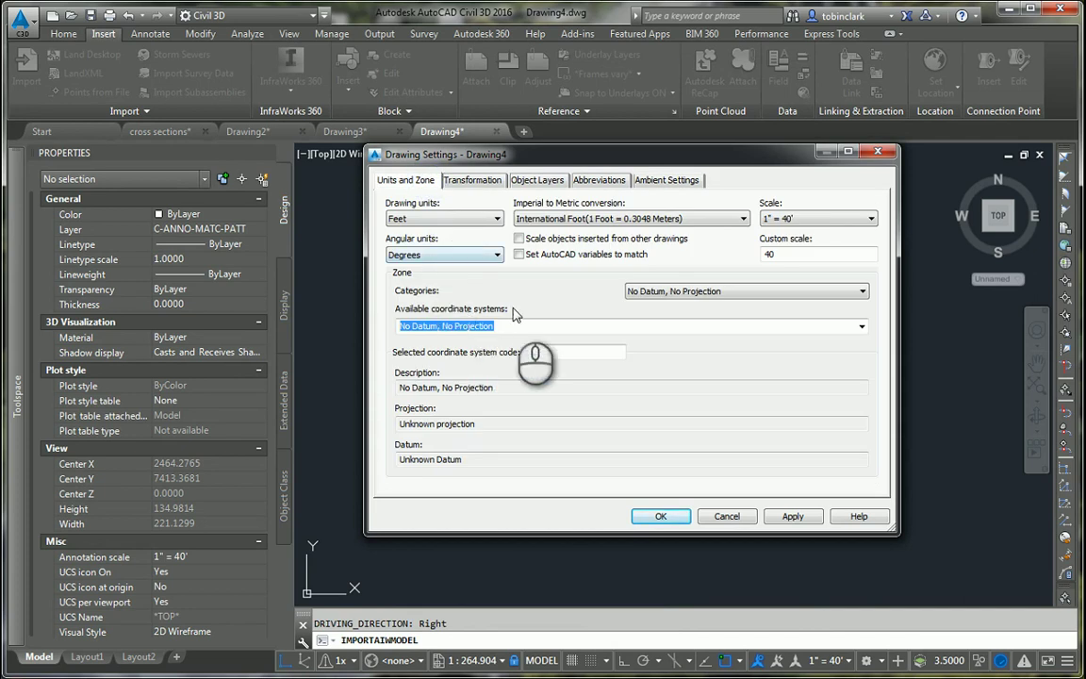
click(717, 291)
key(u)
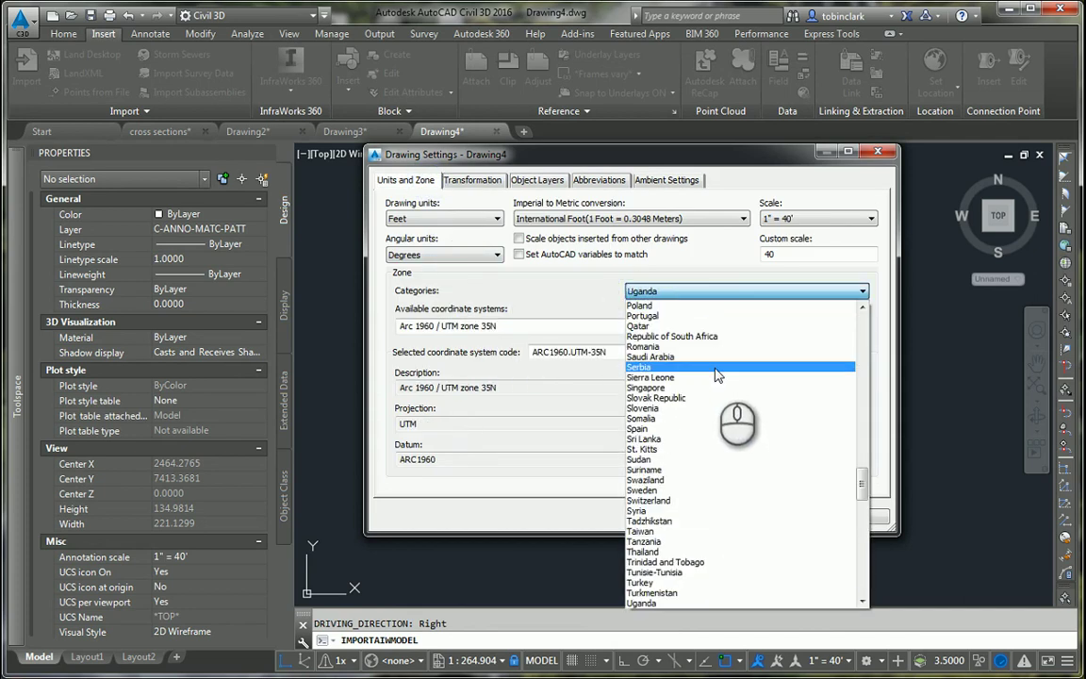
scroll(671, 499, down, 9)
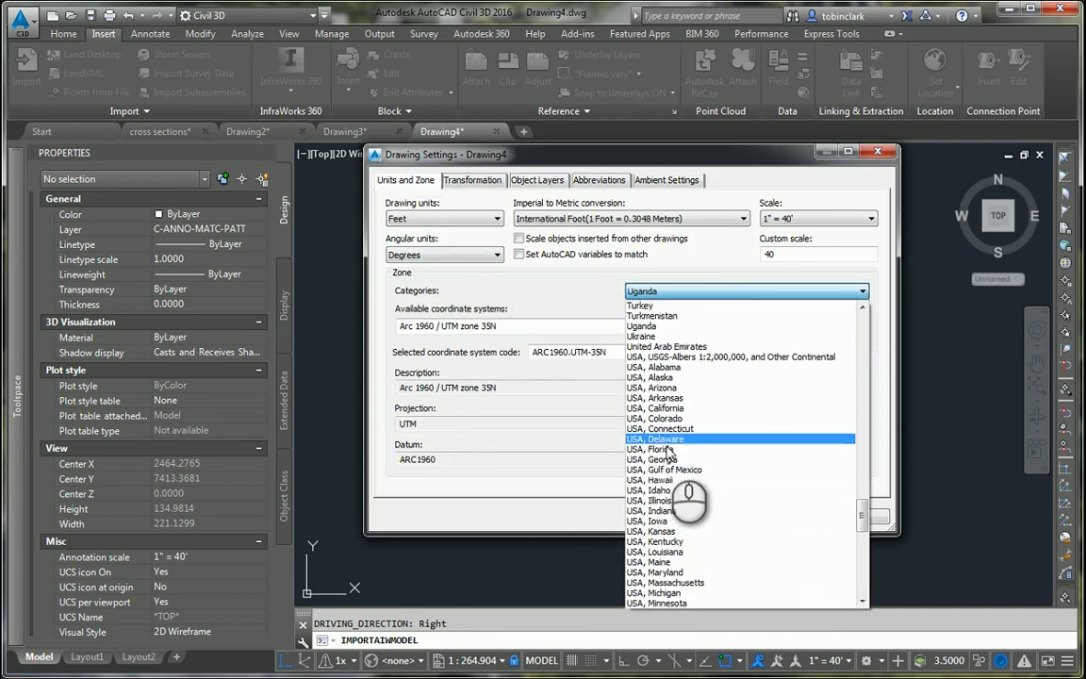
click(662, 449)
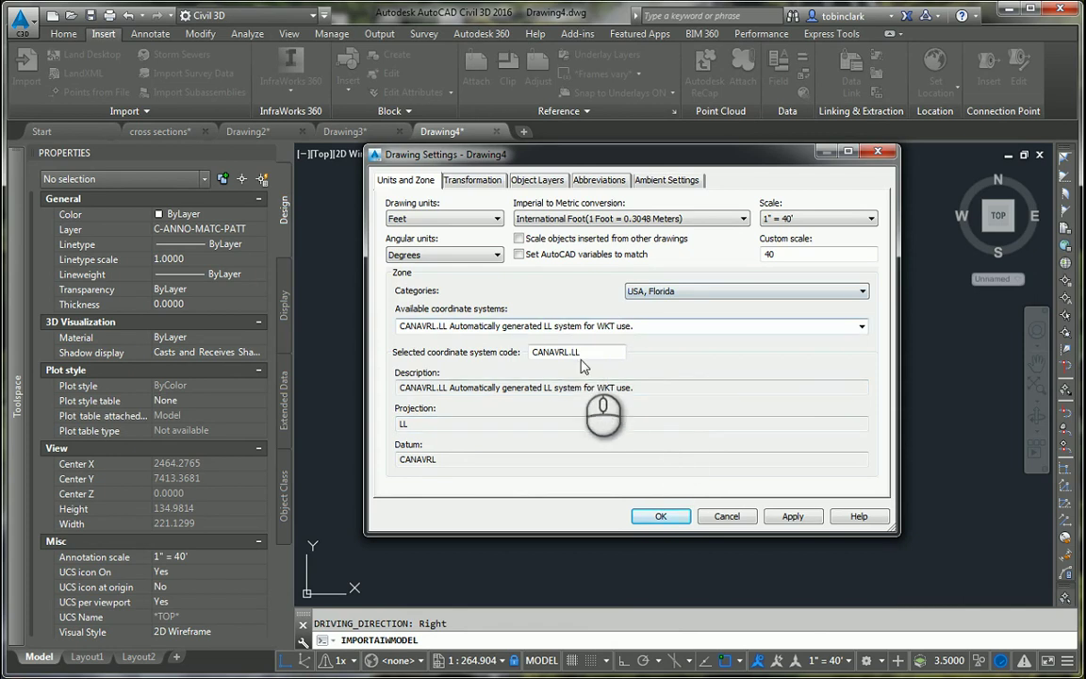
Assign the coordinate system HARN/FL Florida State Planes, East Zone, US Foot to the drawing and accept the drawing settings.
click(617, 325)
click(858, 327)
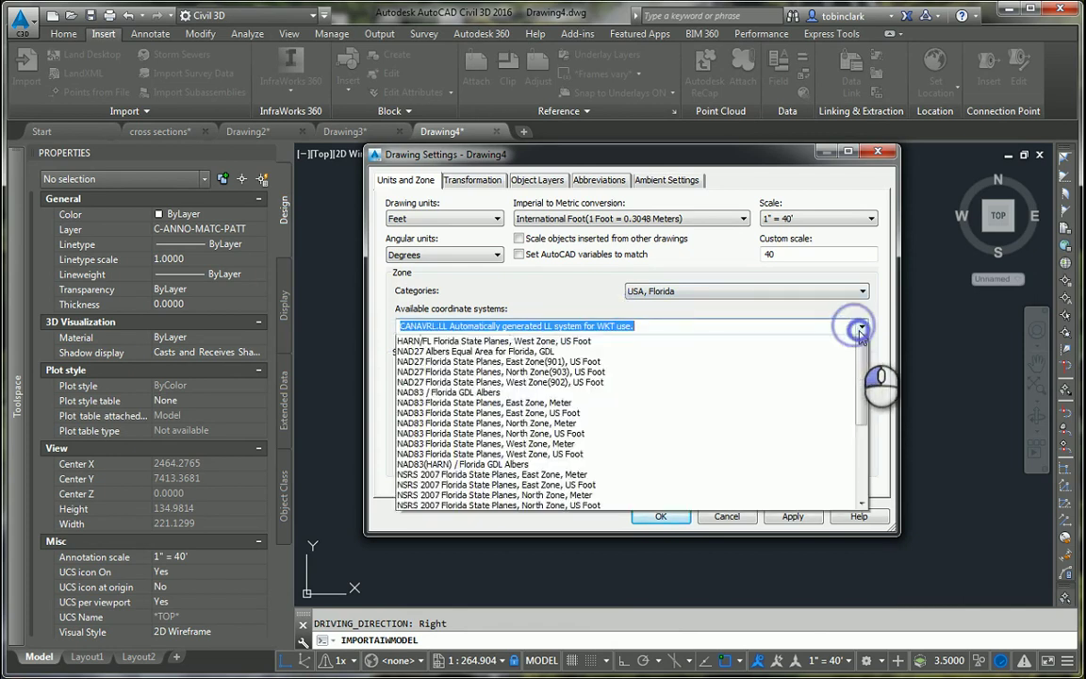
scroll(658, 403, down, 5)
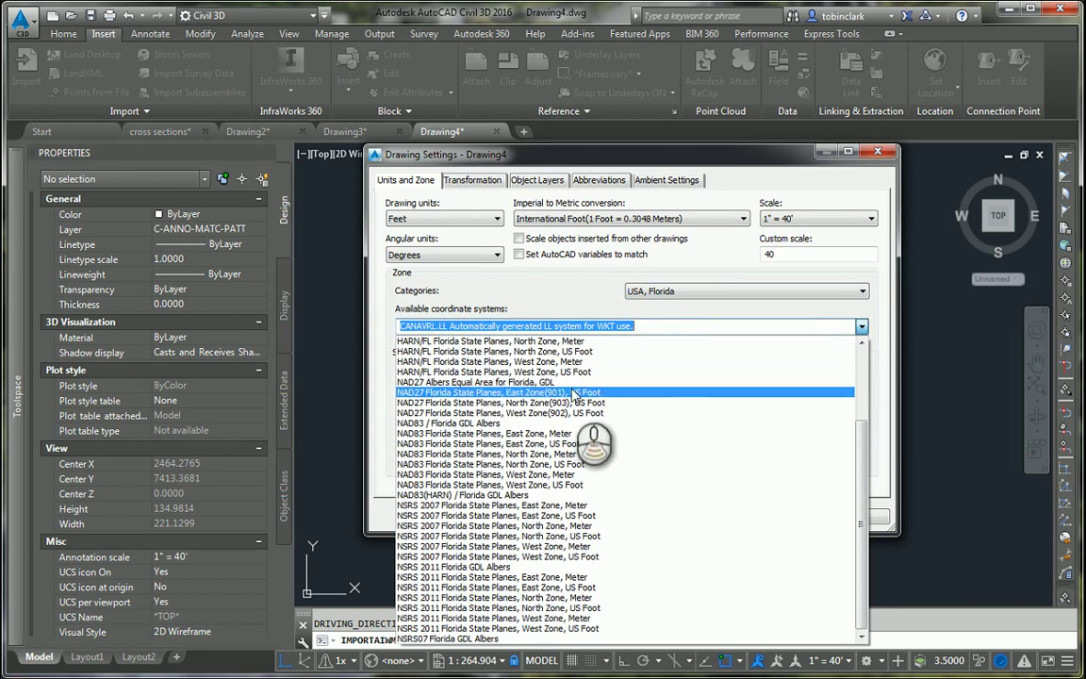
scroll(570, 405, up, 1)
scroll(572, 394, up, 2)
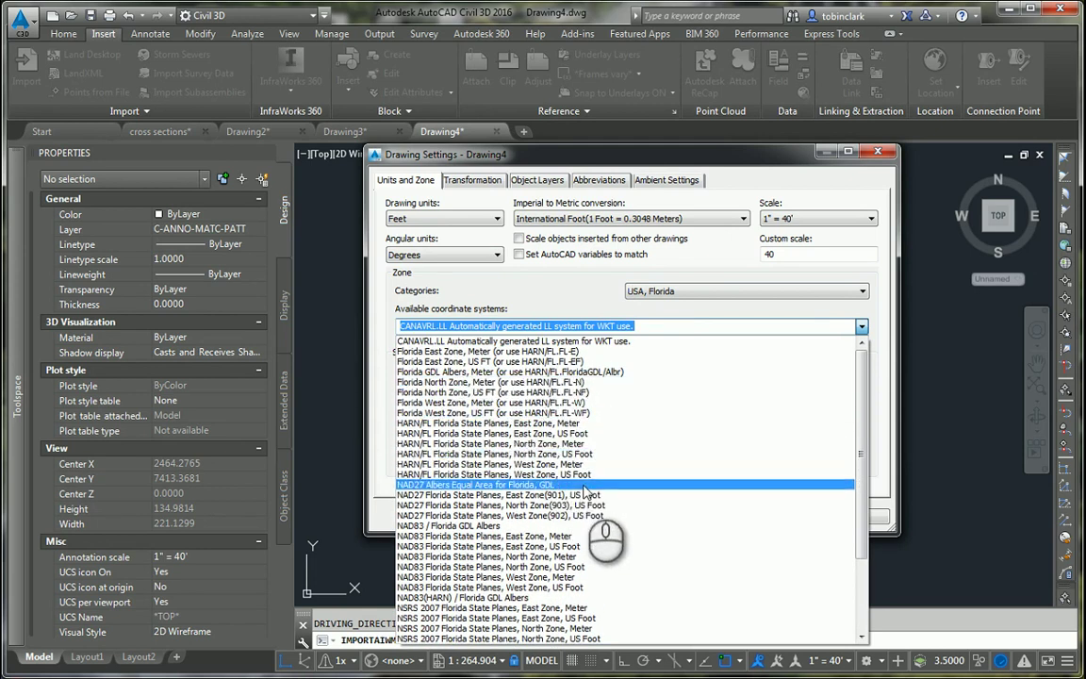
click(514, 434)
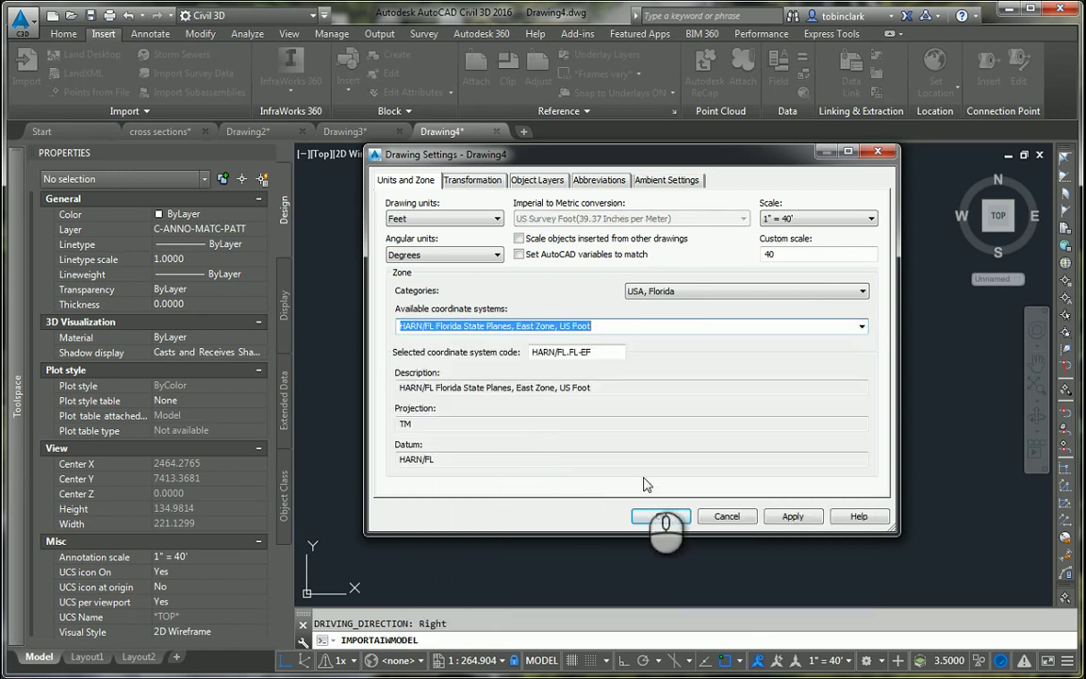
double_click(602, 352)
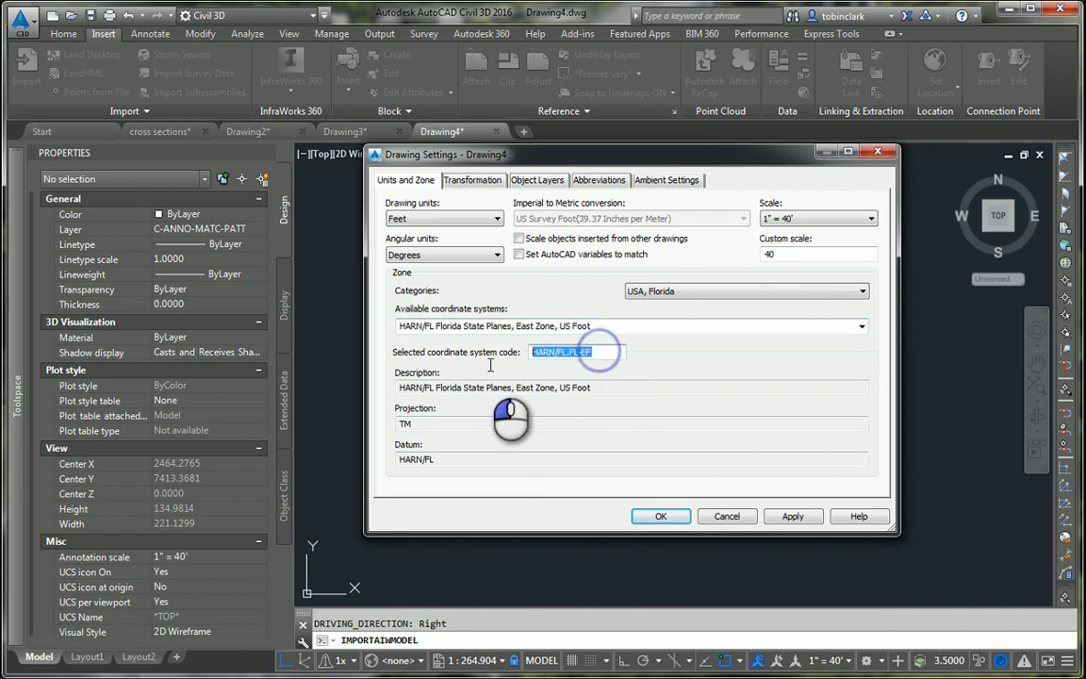
click(660, 516)
double_click(594, 351)
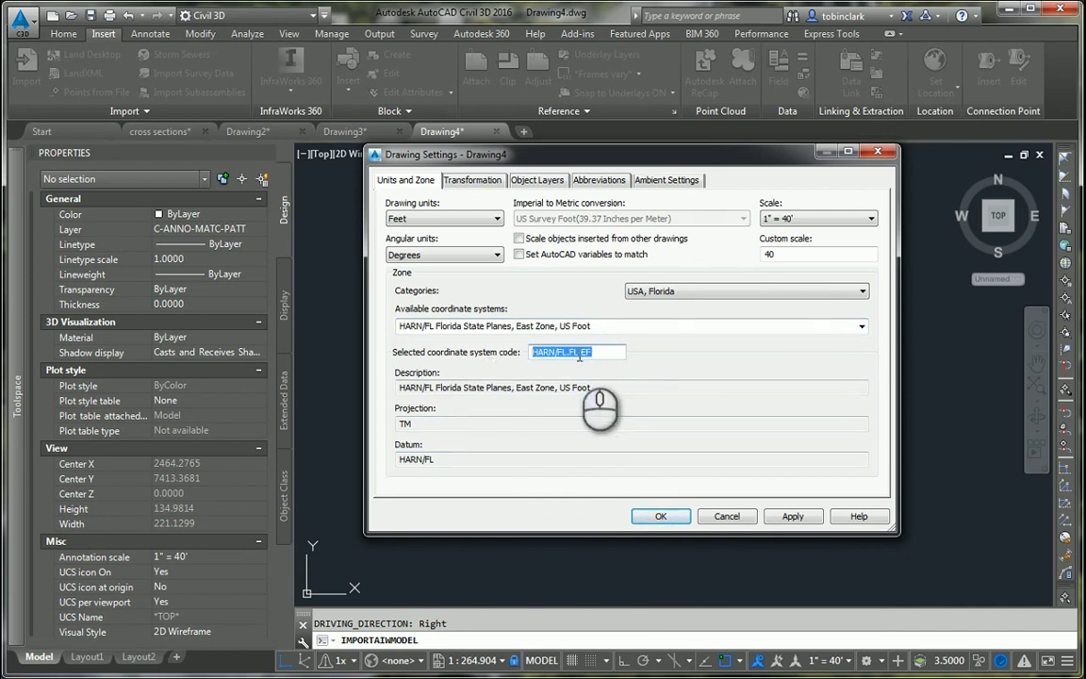
click(734, 375)
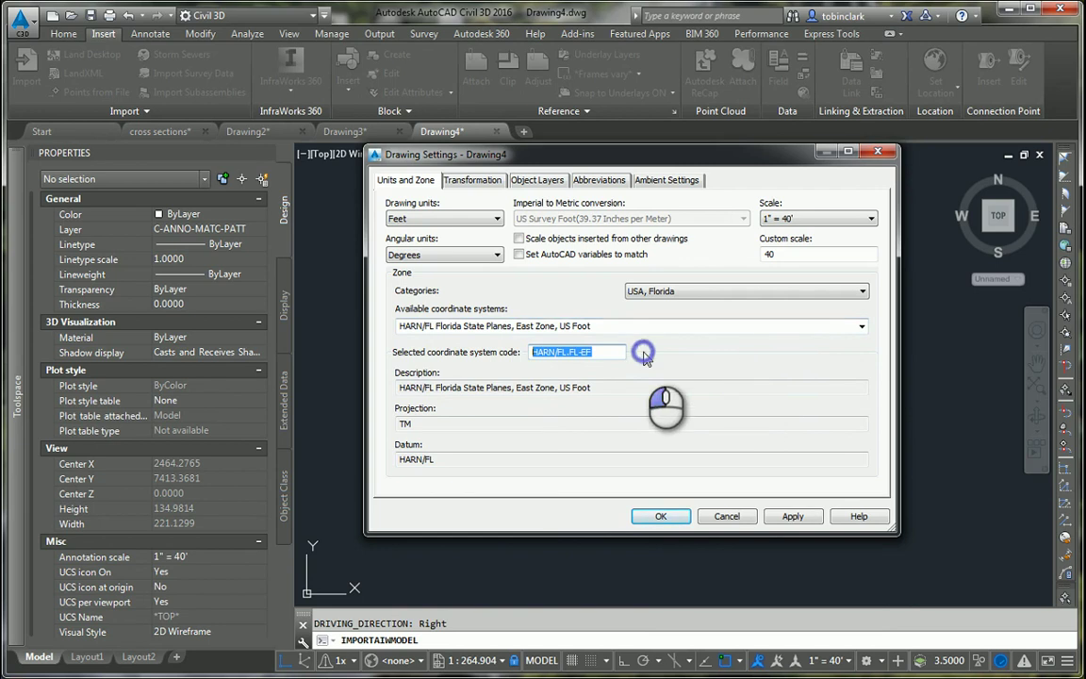
click(657, 515)
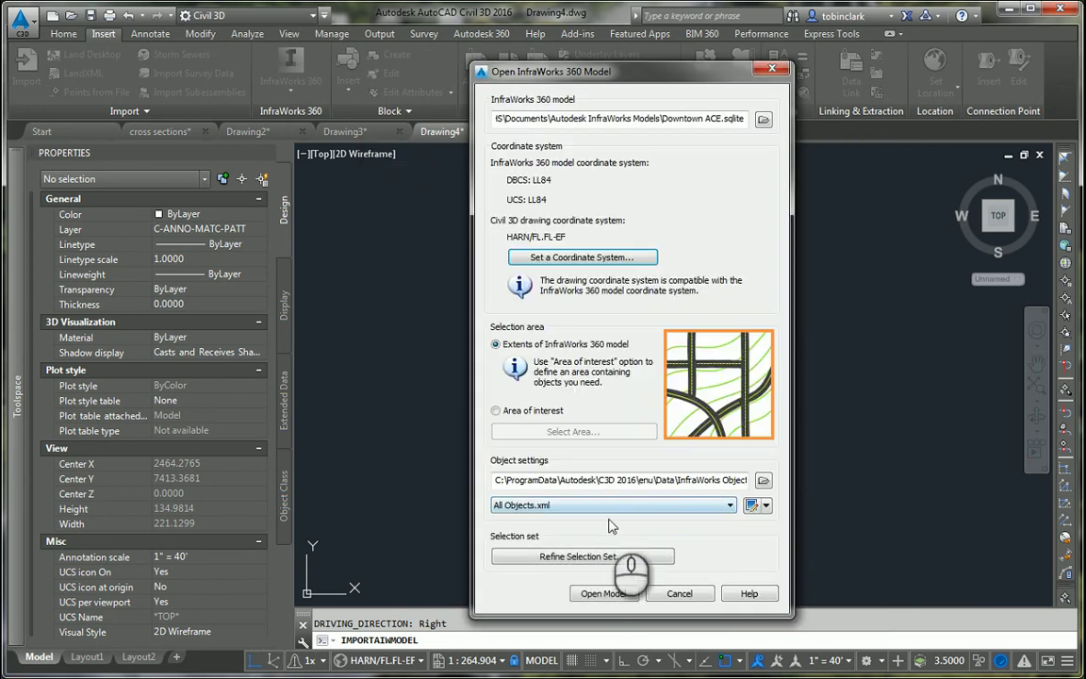
Set the model's selection area to Area of interest instead of its full extents.
click(495, 412)
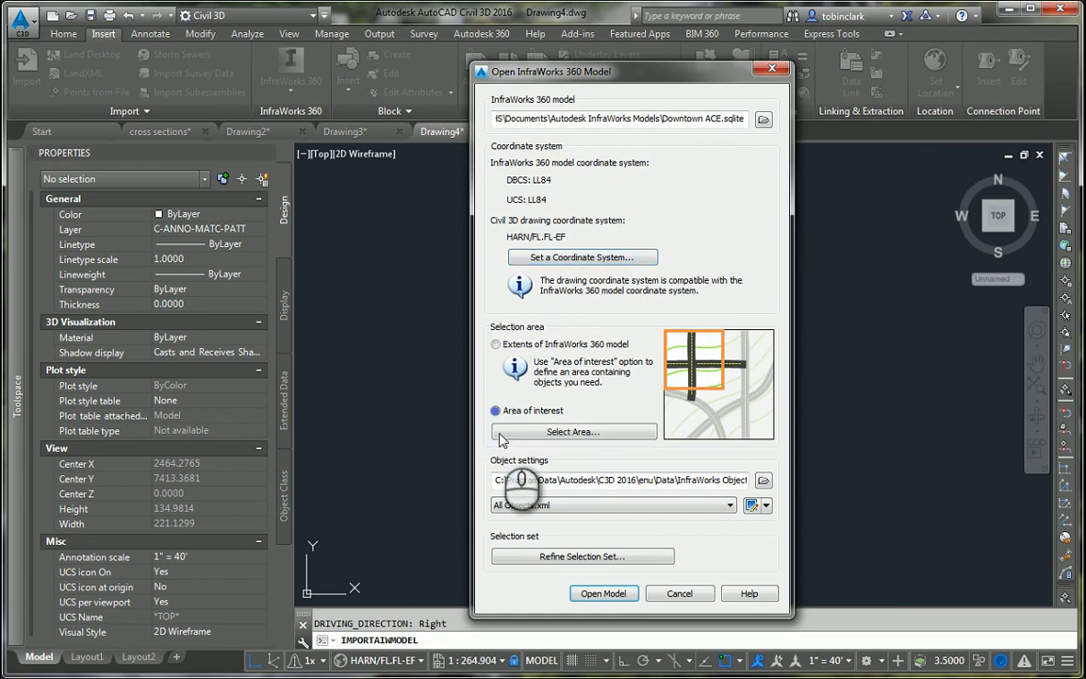
click(621, 594)
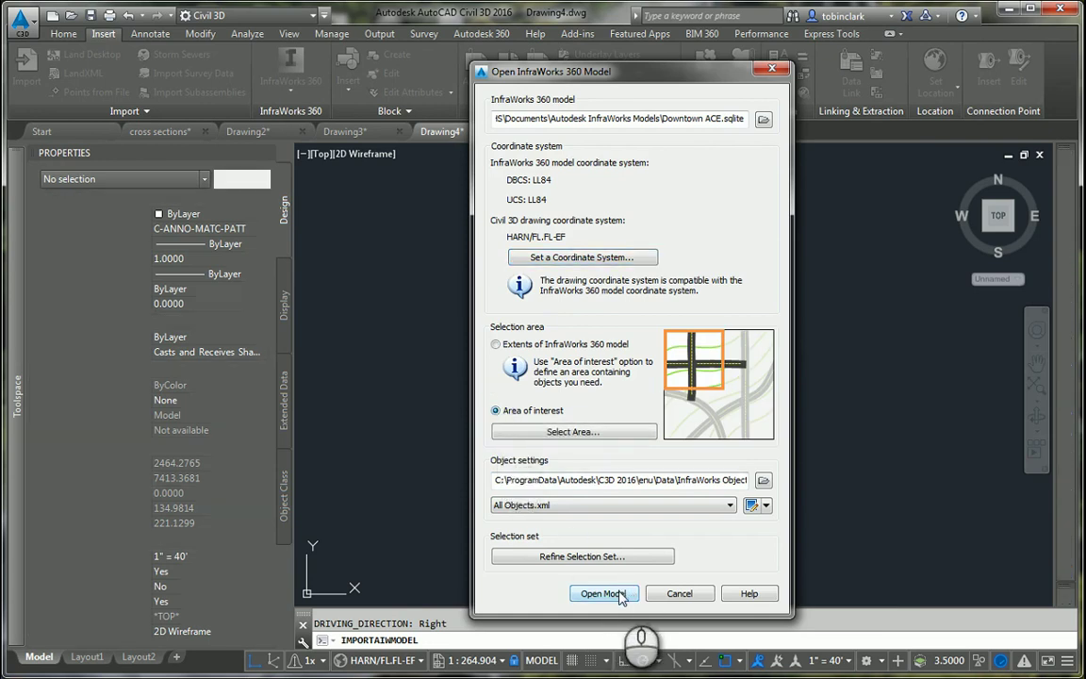
Try to window an area of interest on the map around the block with the Bisbee Building.
click(566, 433)
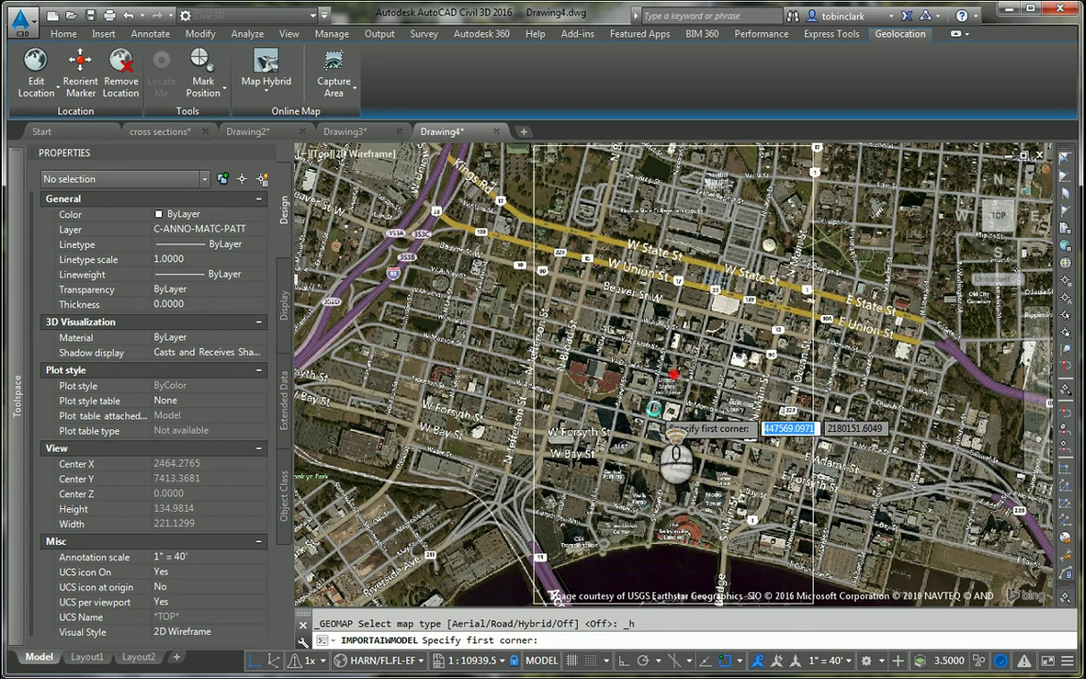
scroll(660, 405, up, 4)
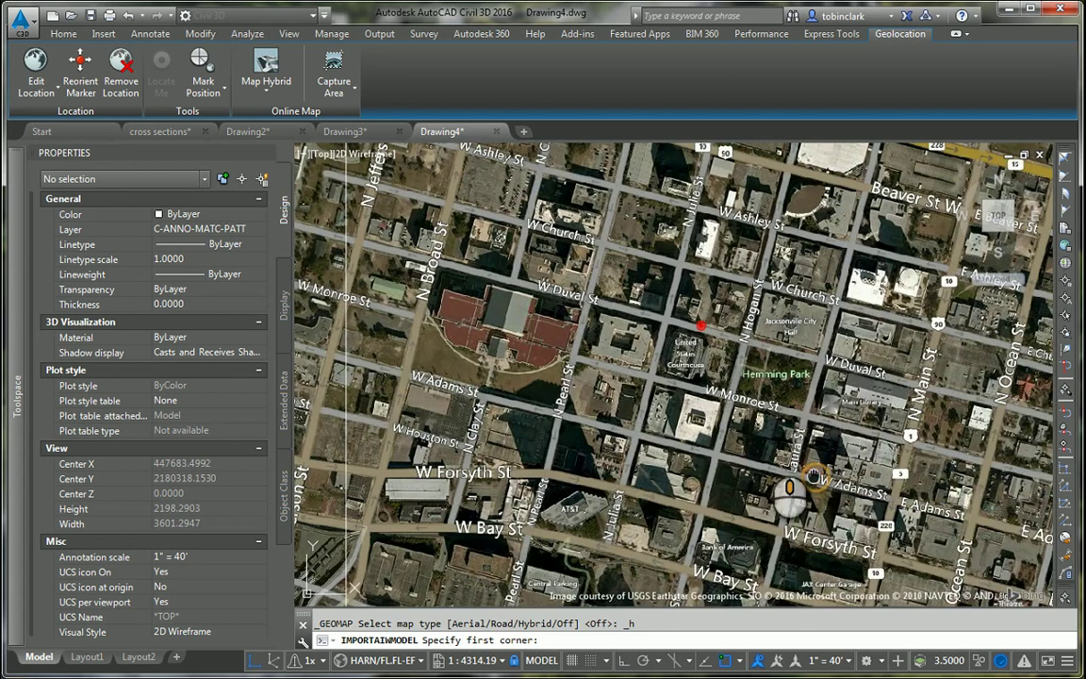
middle_drag(818, 476, 704, 407)
scroll(702, 408, up, 2)
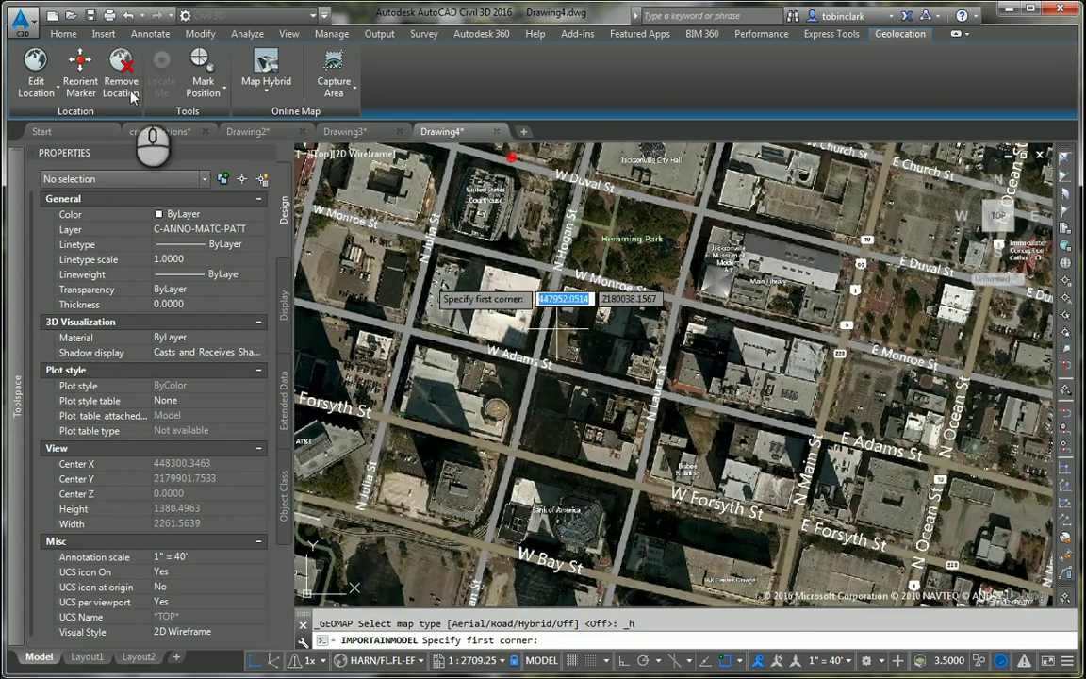
middle_drag(905, 476, 768, 428)
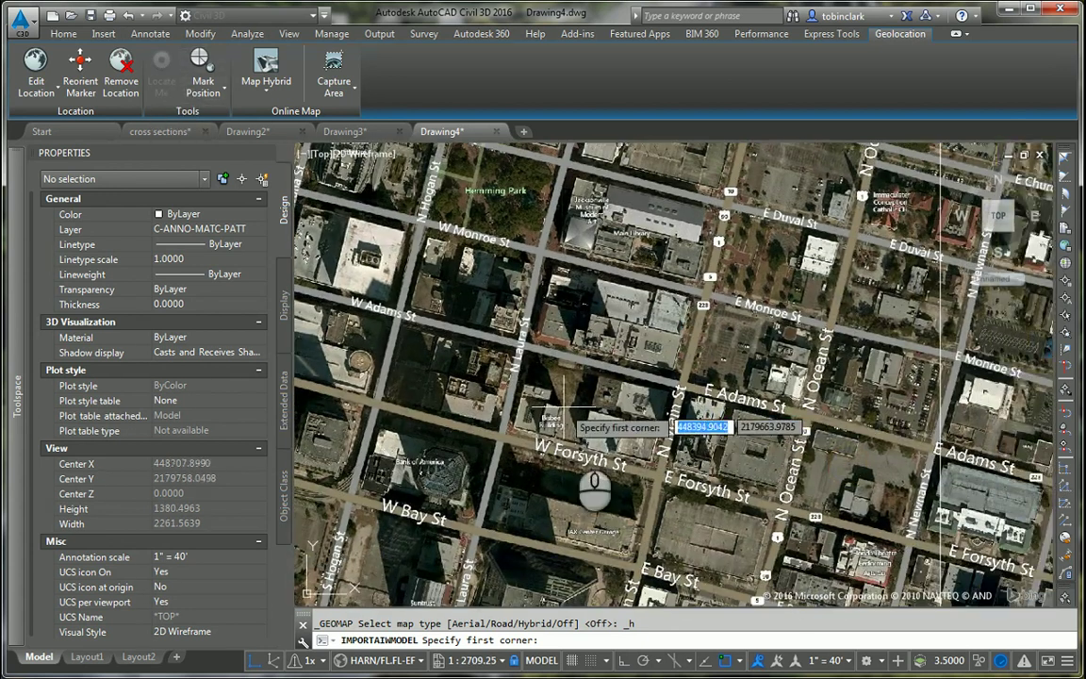
scroll(565, 466, up, 1)
scroll(522, 461, up, 1)
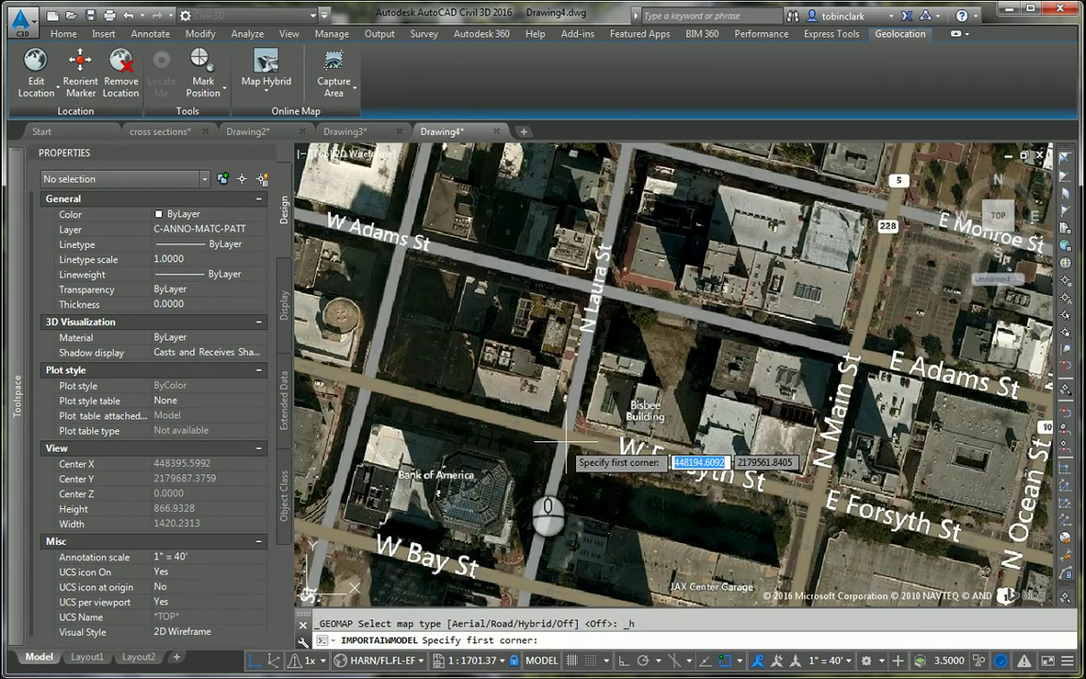
click(522, 462)
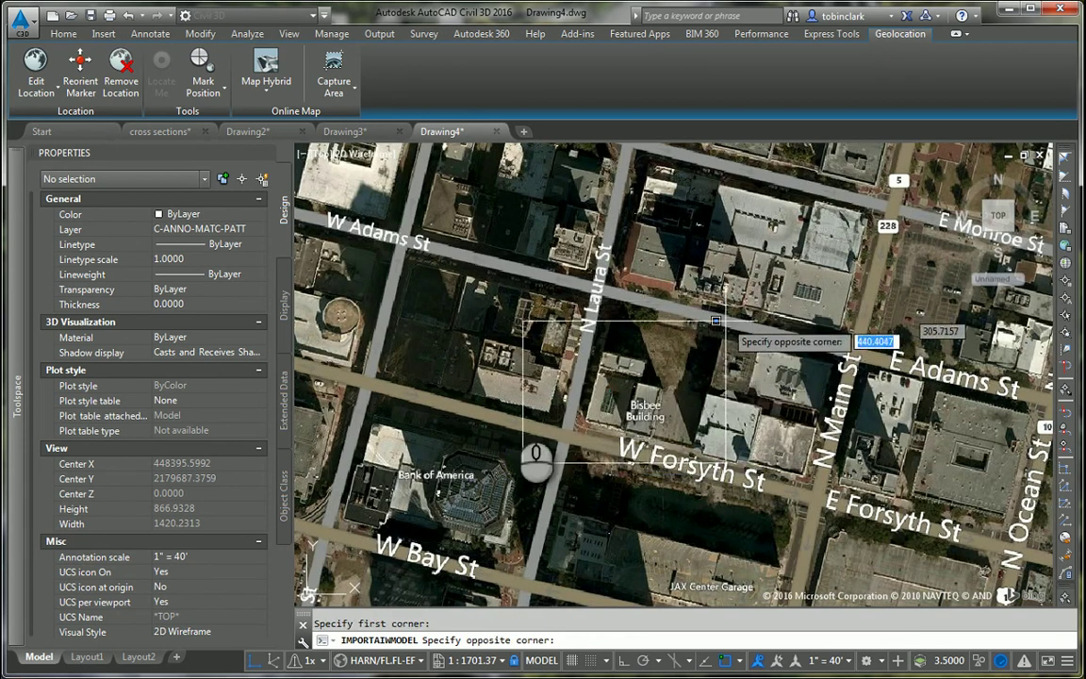
click(476, 407)
Define the area of interest with a rectangle from the Bank of America building to the N Main St and E Monroe St intersection.
click(528, 431)
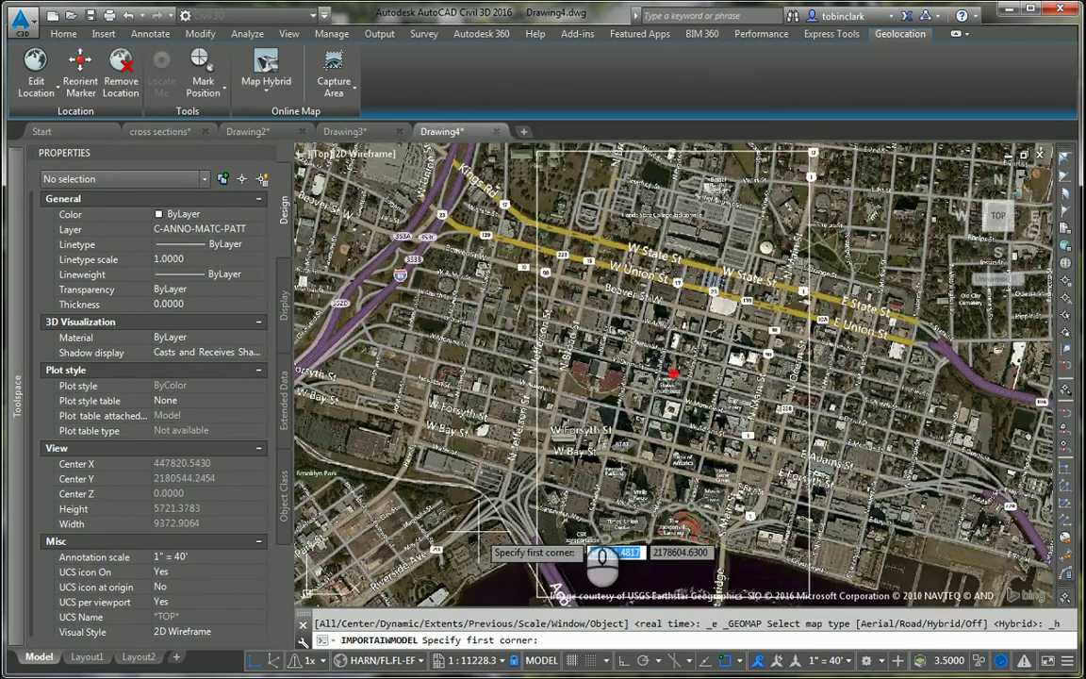
scroll(681, 466, up, 5)
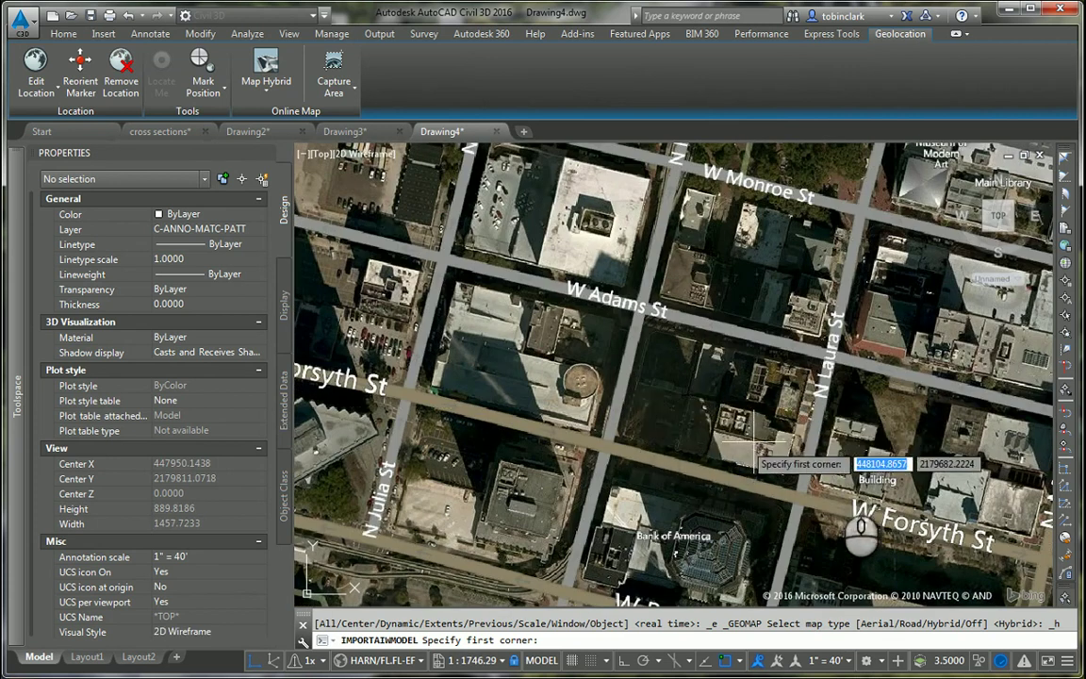
middle_drag(732, 450, 622, 405)
middle_drag(662, 443, 525, 439)
click(544, 418)
middle_drag(806, 327, 623, 401)
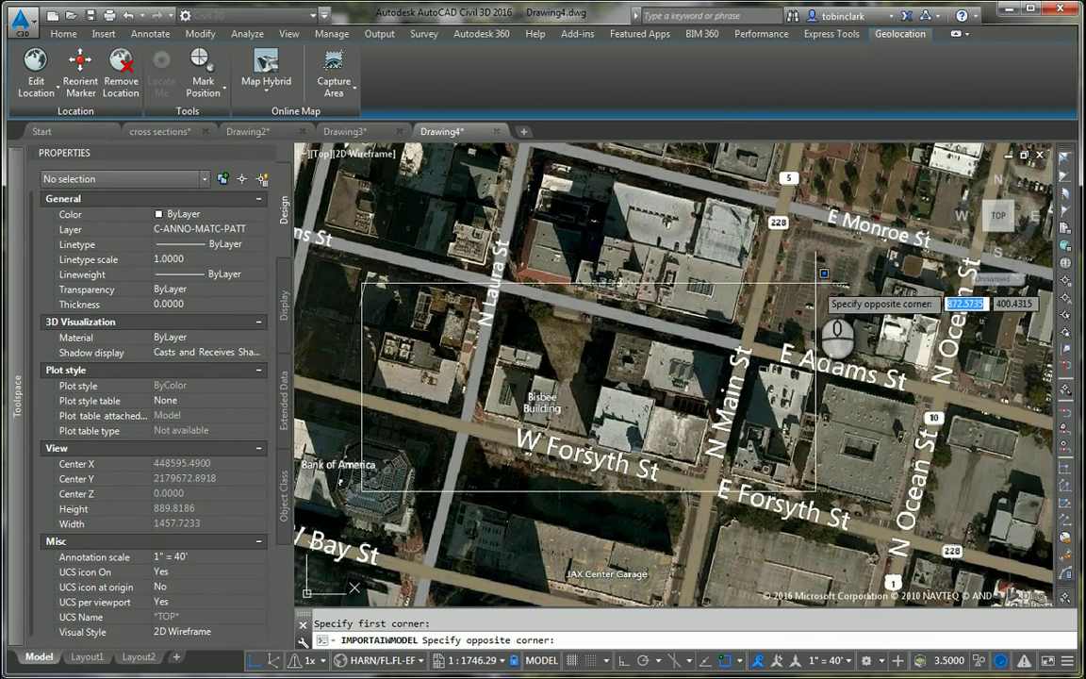
click(802, 205)
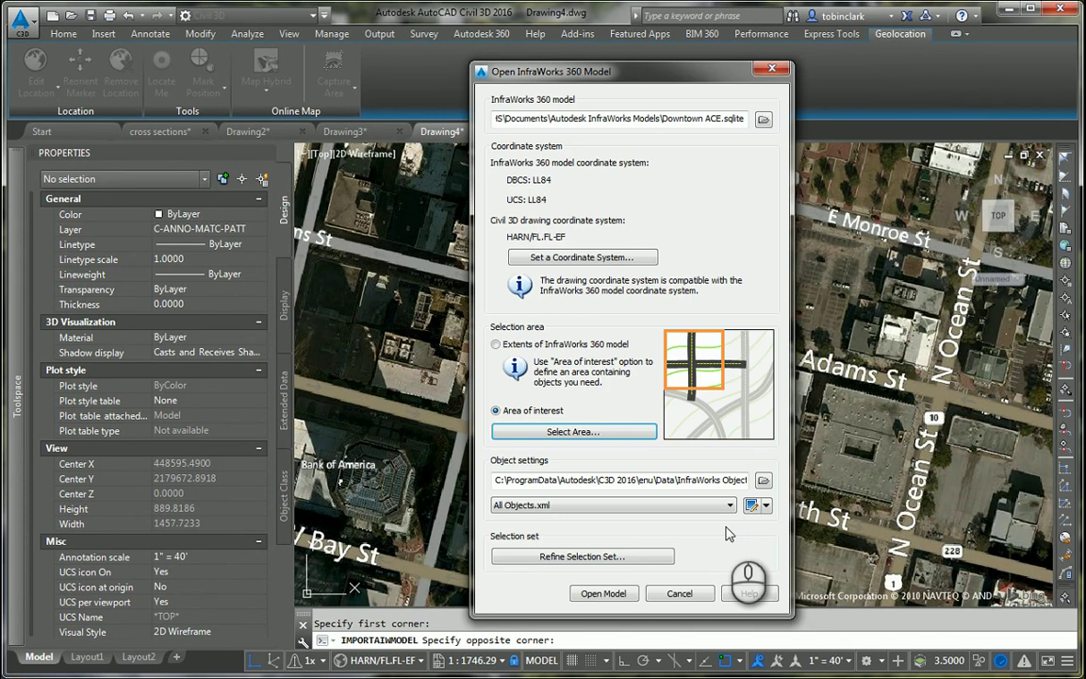
Import the model objects within the area of interest and look at them in downtown Jacksonville on the map.
click(603, 593)
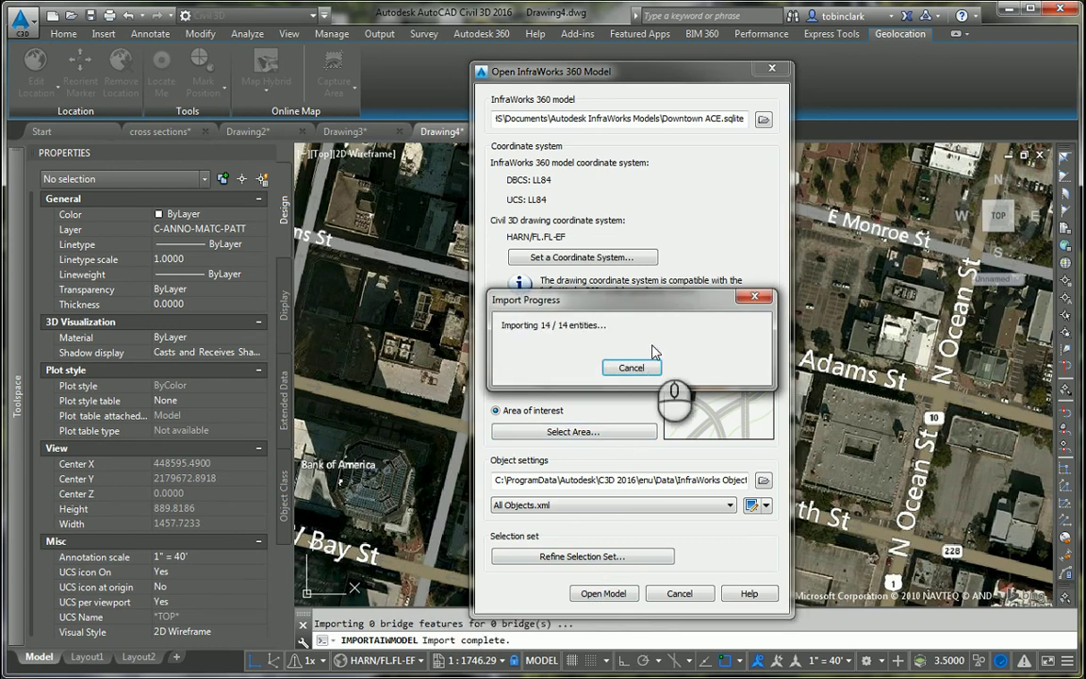
scroll(650, 345, down, 10)
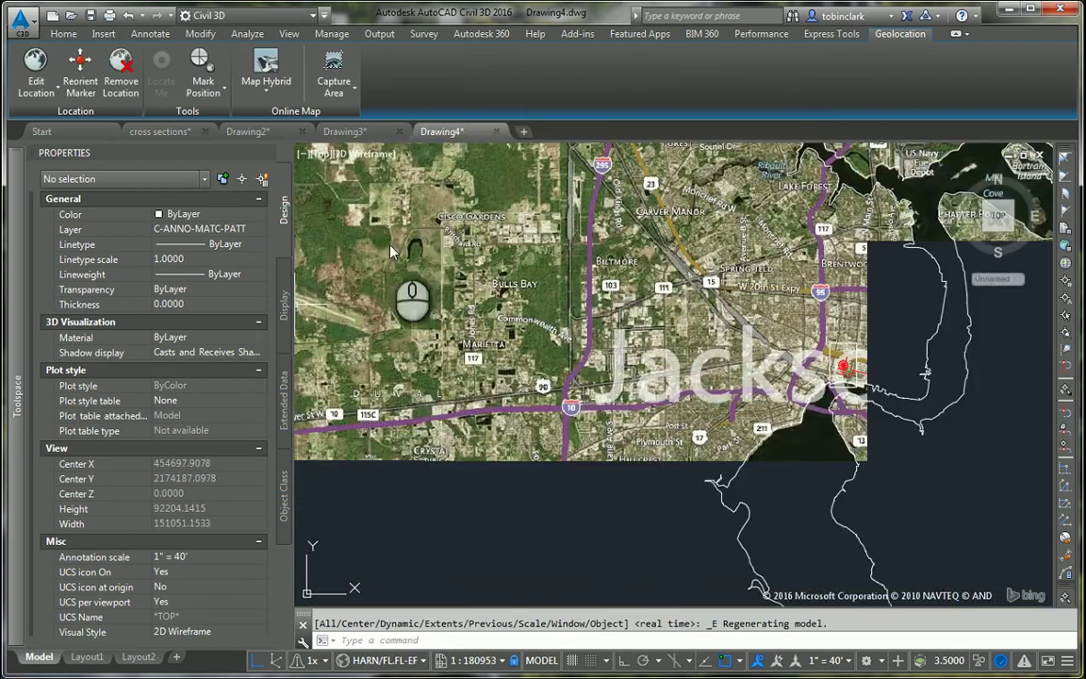
scroll(849, 405, up, 8)
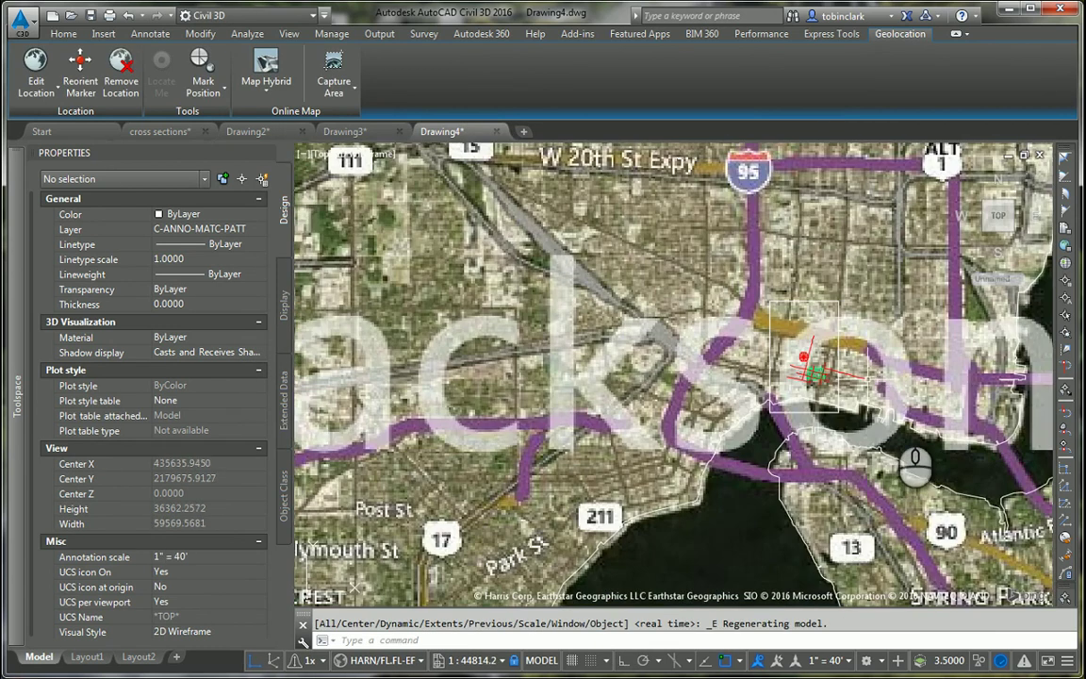
Show the map status bar with the MAPSTATUSBAR command.
scroll(592, 377, up, 6)
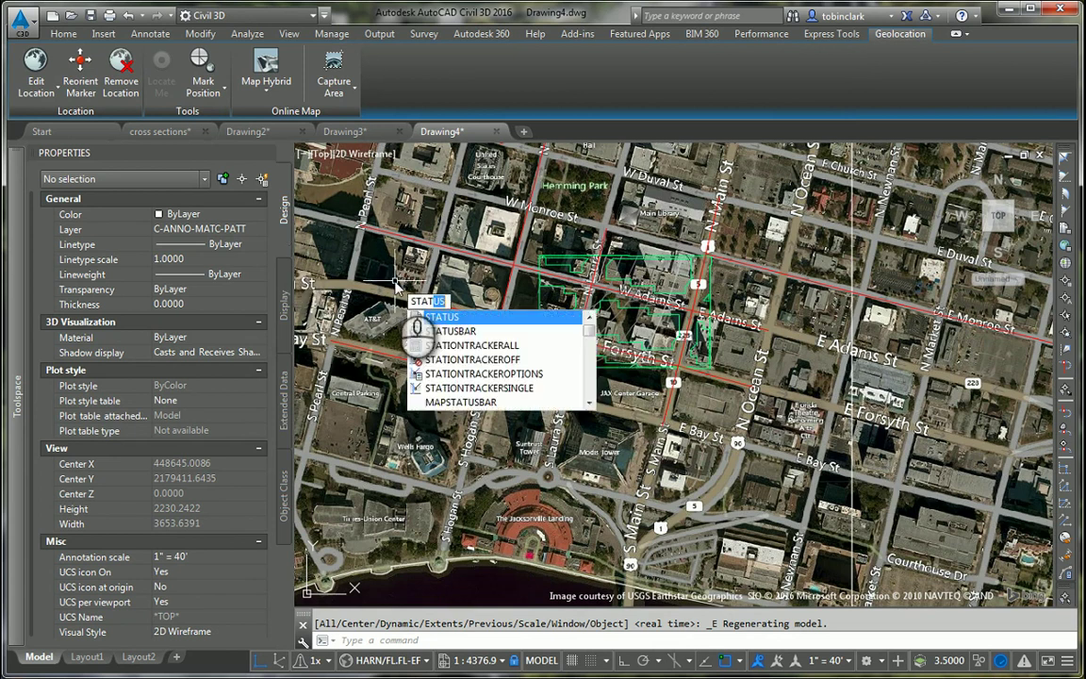
key(BackSpace)
key(BackSpace)
key(BackSpace)
key(BackSpace)
text(maps)
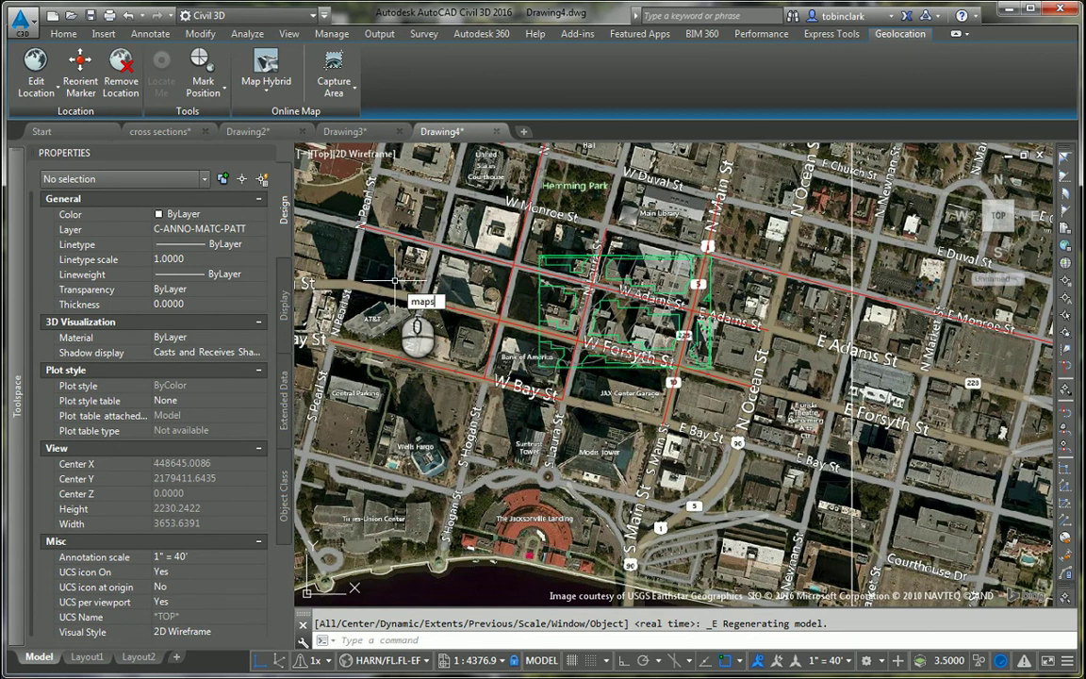
text(tatusbar)
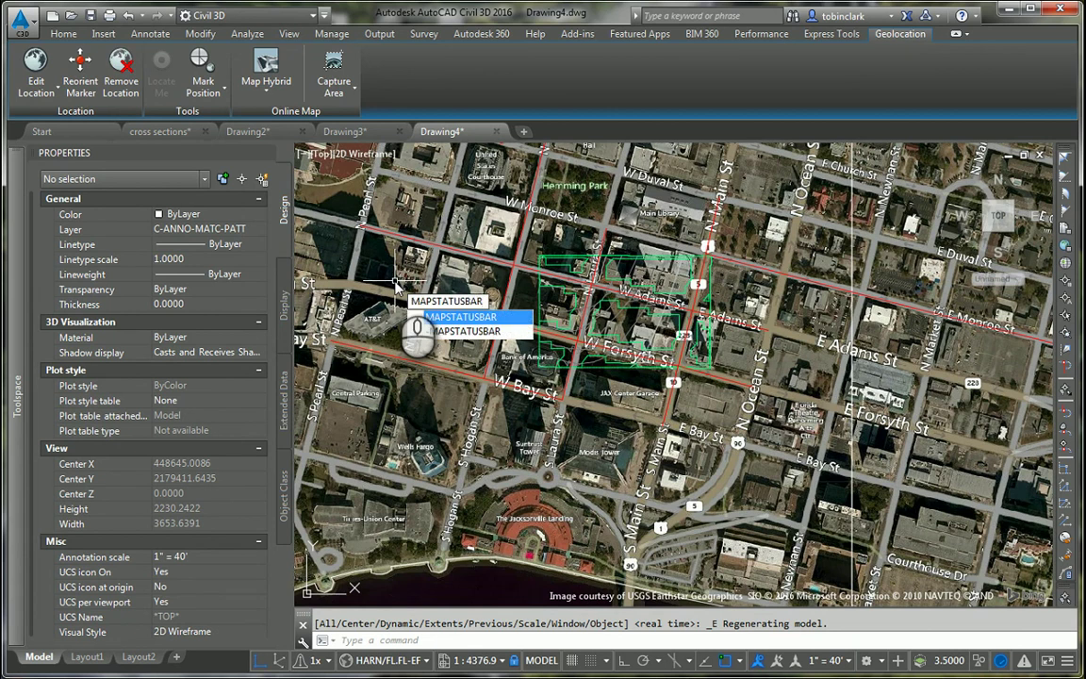
key(Return)
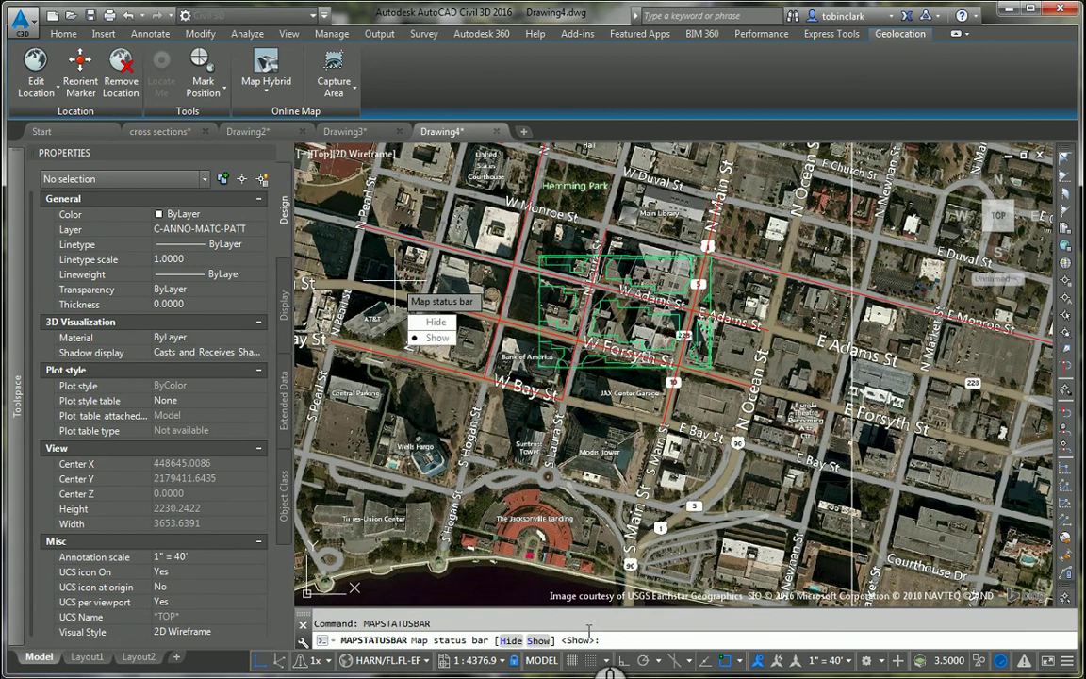
click(435, 337)
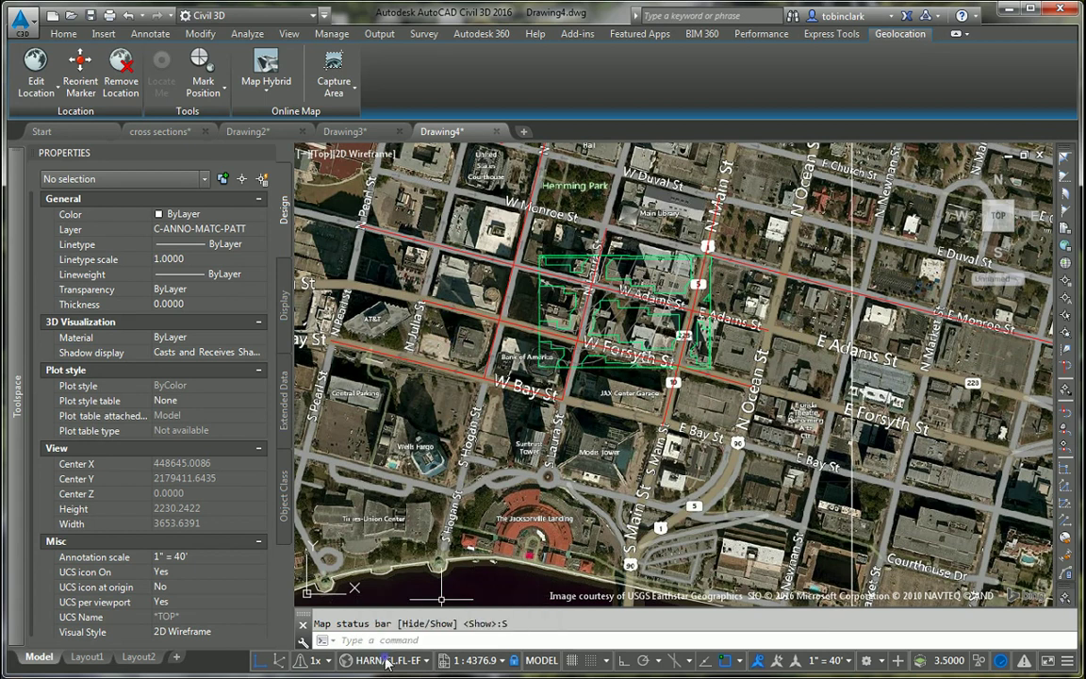
Open the coordinate system library for the drawing and search it for germany and for georgia.
click(430, 661)
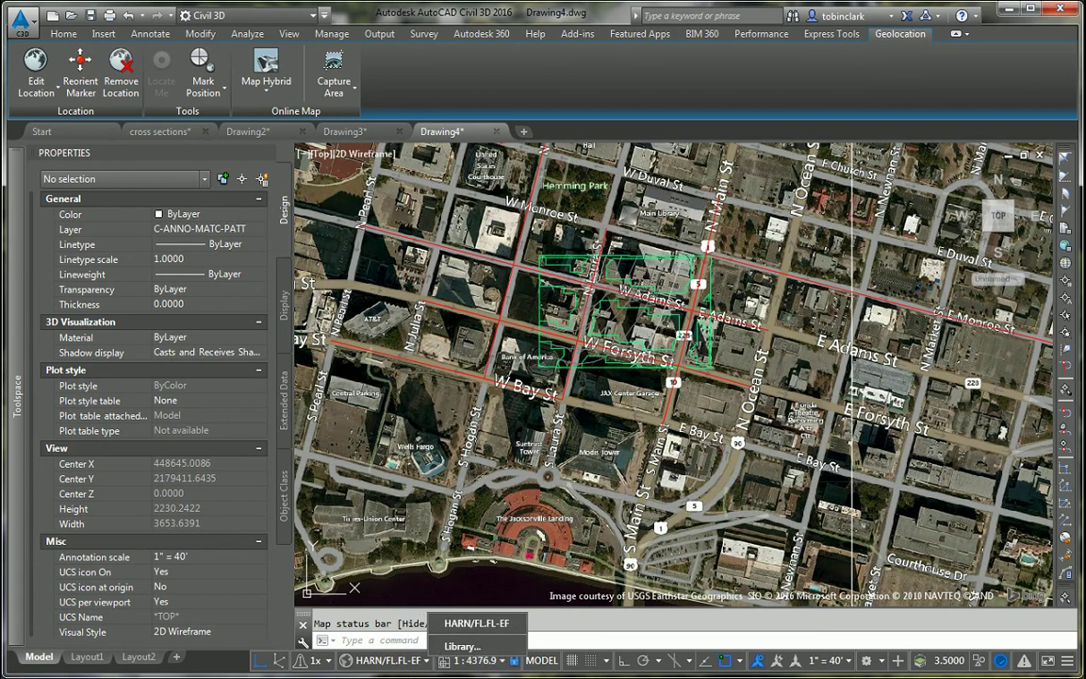
click(511, 646)
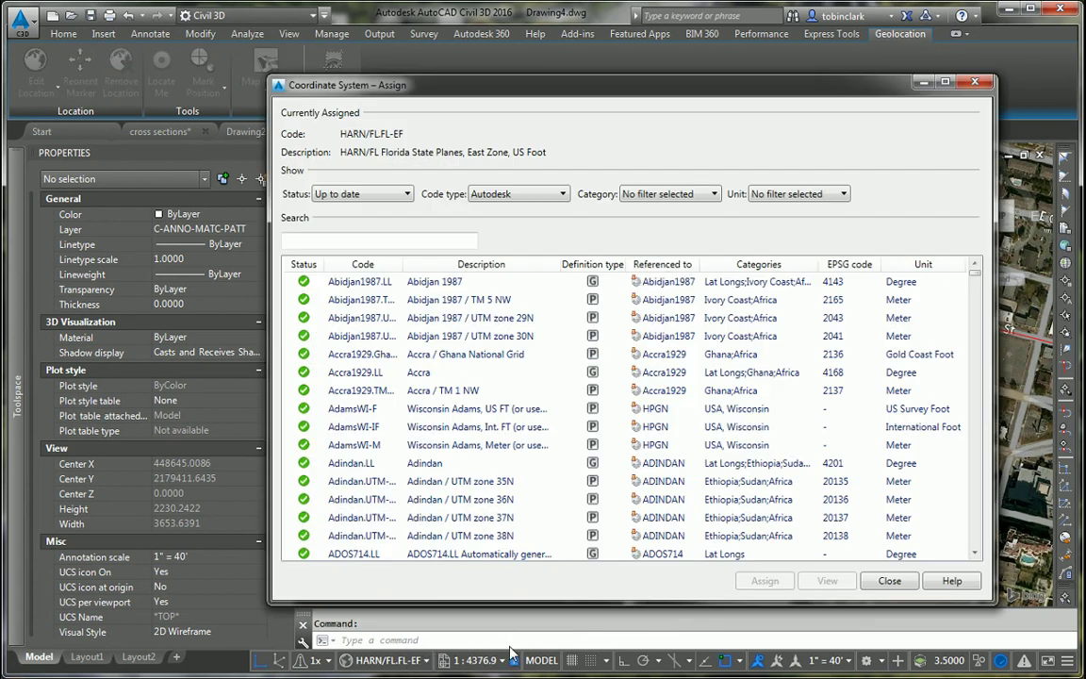
click(445, 243)
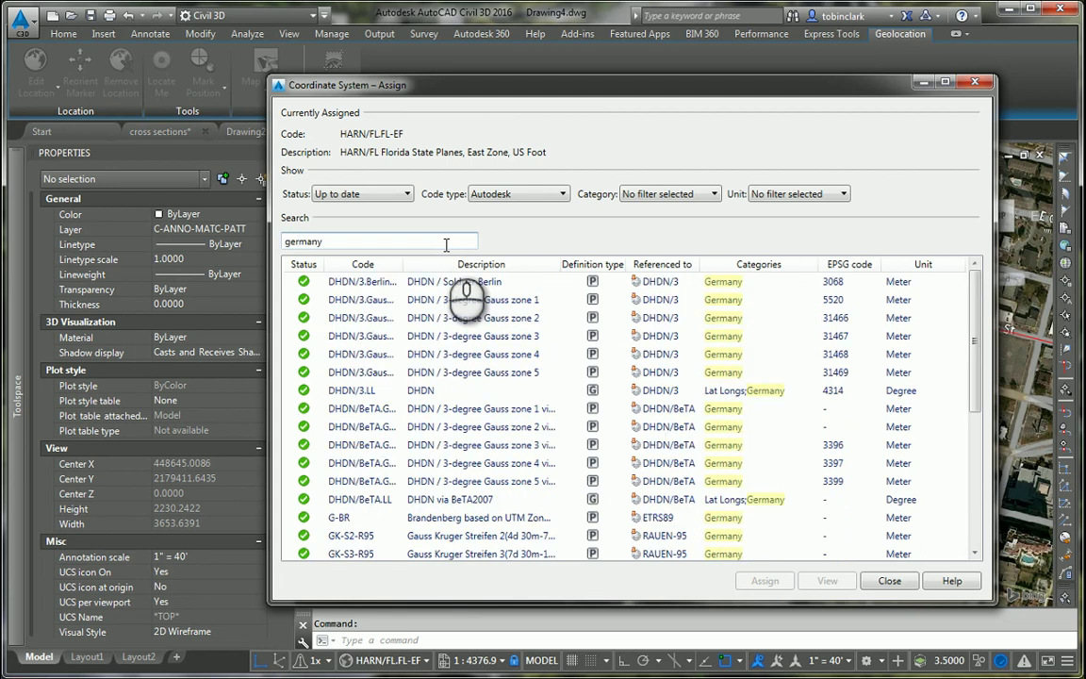
double_click(440, 242)
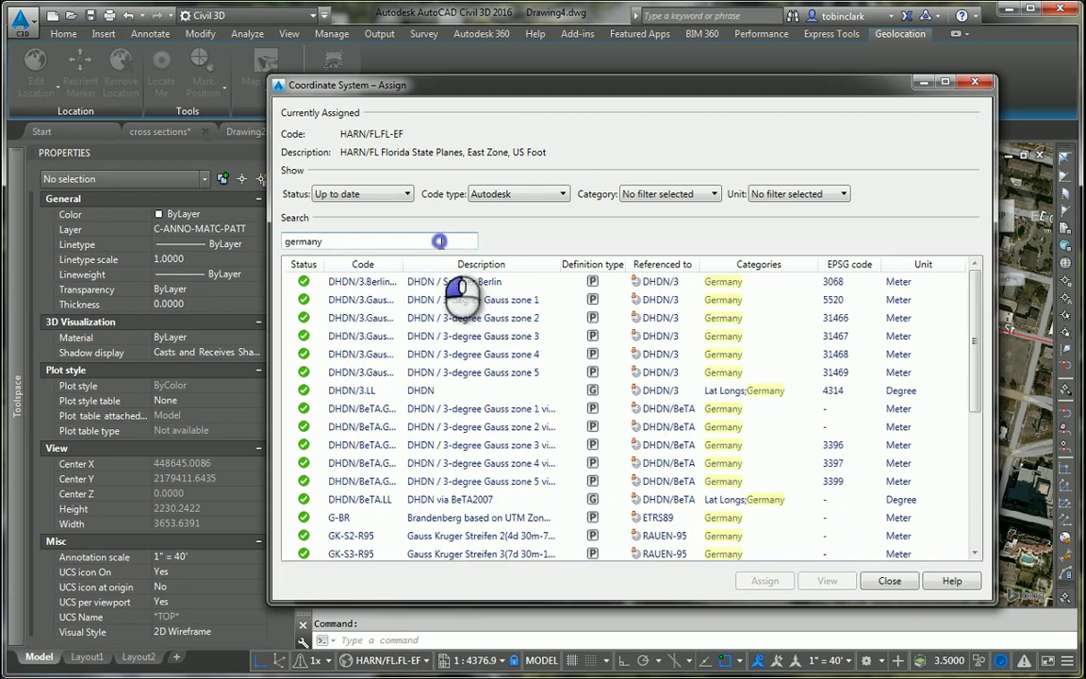
text(g)
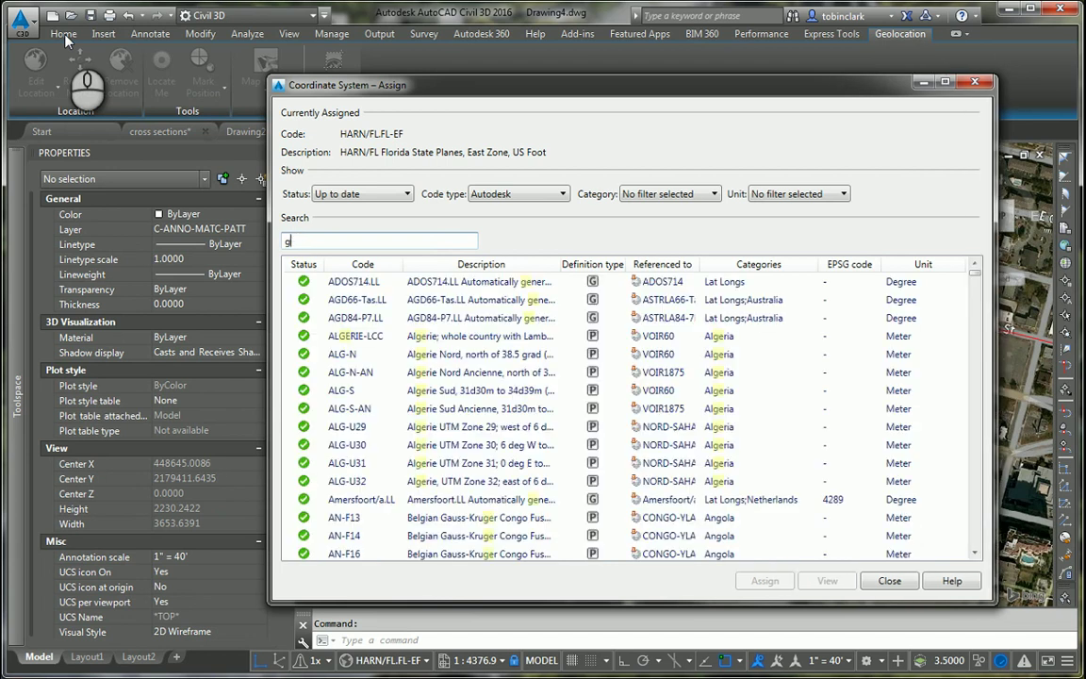
text(ereorgia)
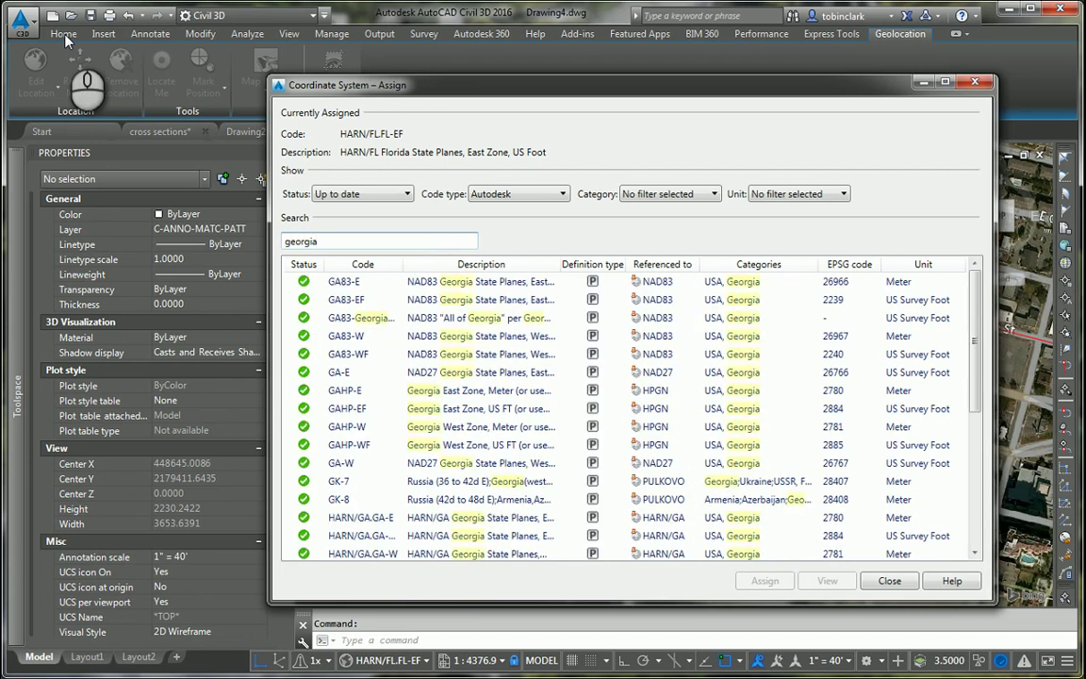
Search the coordinate systems for florida, look through the matching codes and select FL83-EF.
key(BackSpace)
key(BackSpace)
key(BackSpace)
key(BackSpace)
key(BackSpace)
key(BackSpace)
text(fl)
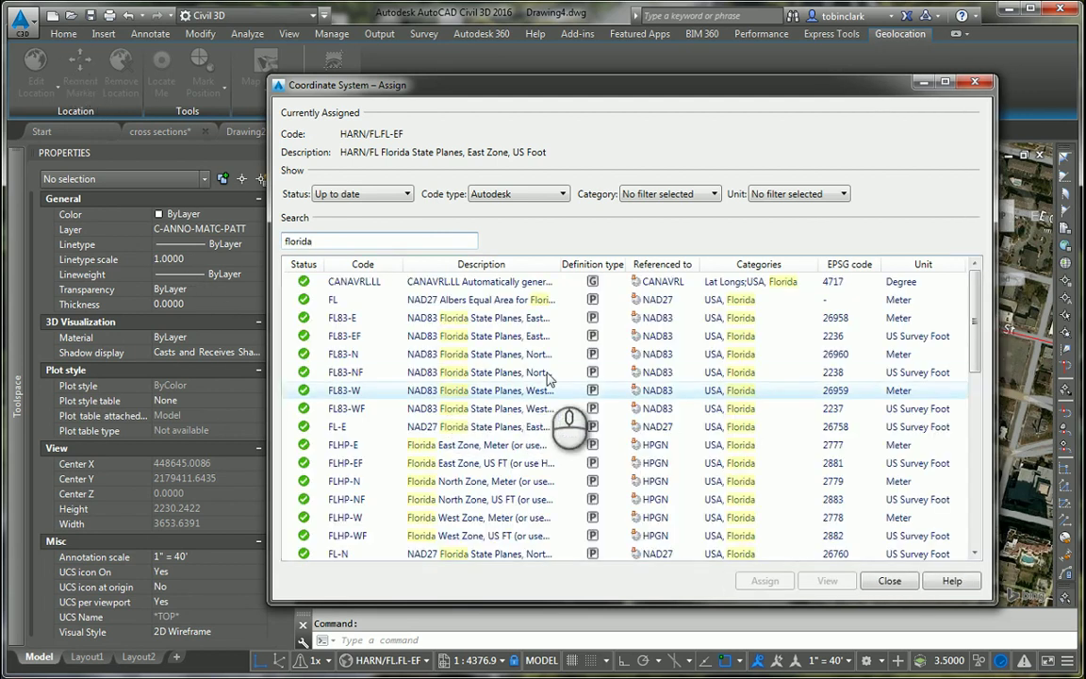
scroll(549, 377, down, 5)
scroll(606, 396, up, 3)
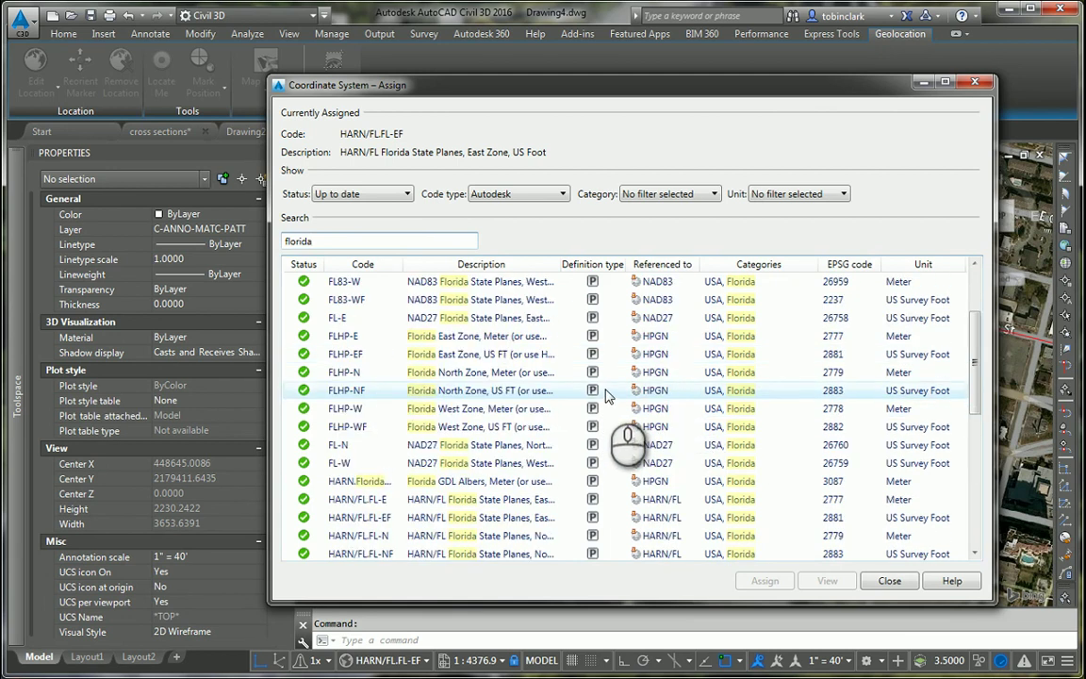
scroll(606, 396, up, 2)
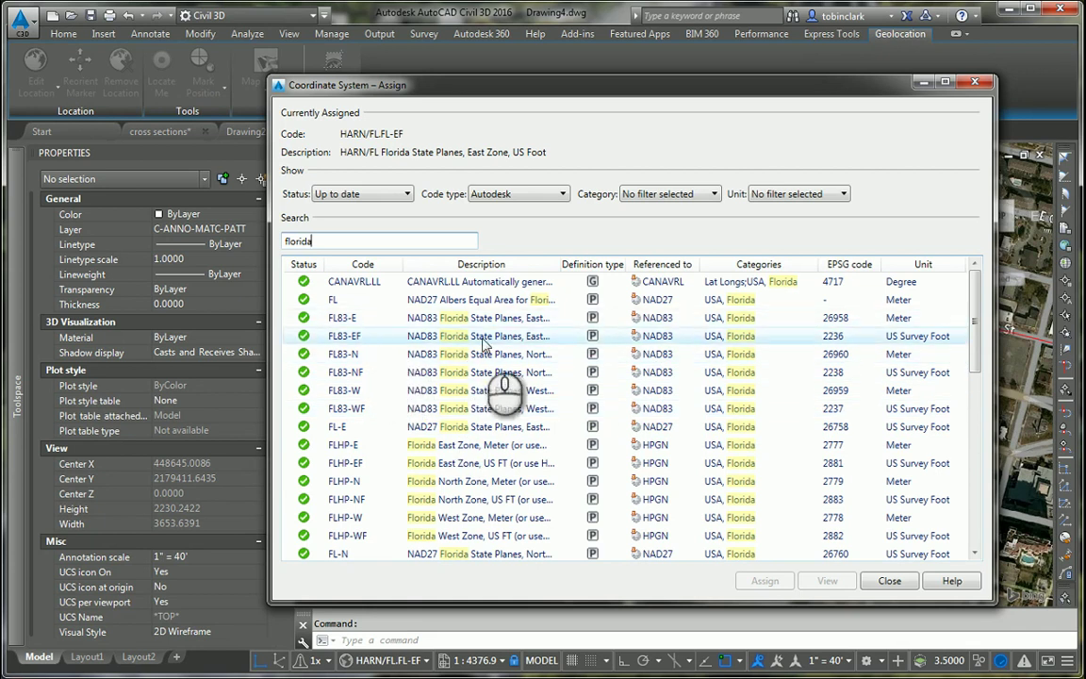
click(868, 345)
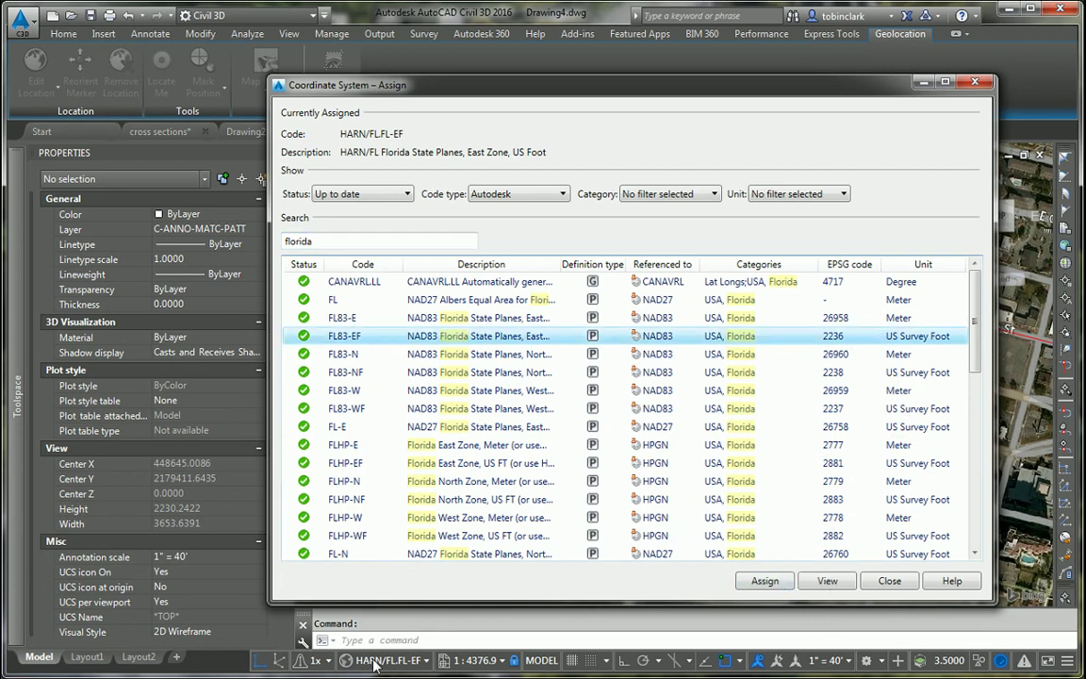
Assign the HARN/FL.FL-EF coordinate system, Florida State Planes East Zone in US survey feet, to the drawing.
scroll(654, 432, down, 5)
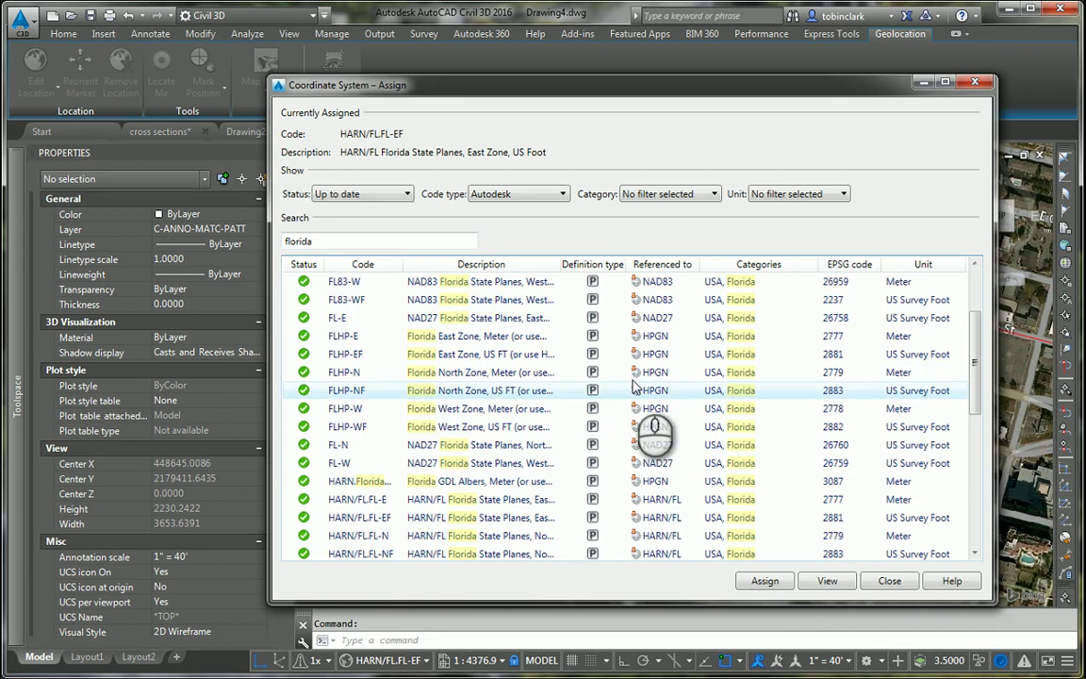
scroll(528, 490, down, 3)
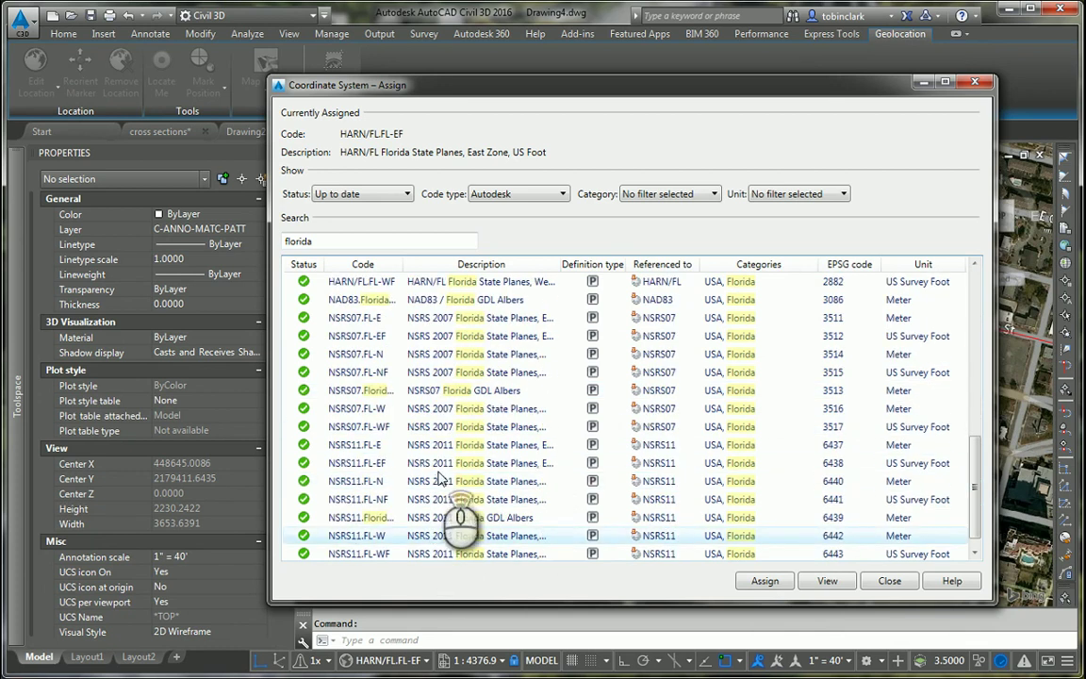
scroll(471, 471, up, 2)
scroll(482, 443, up, 2)
scroll(401, 452, down, 2)
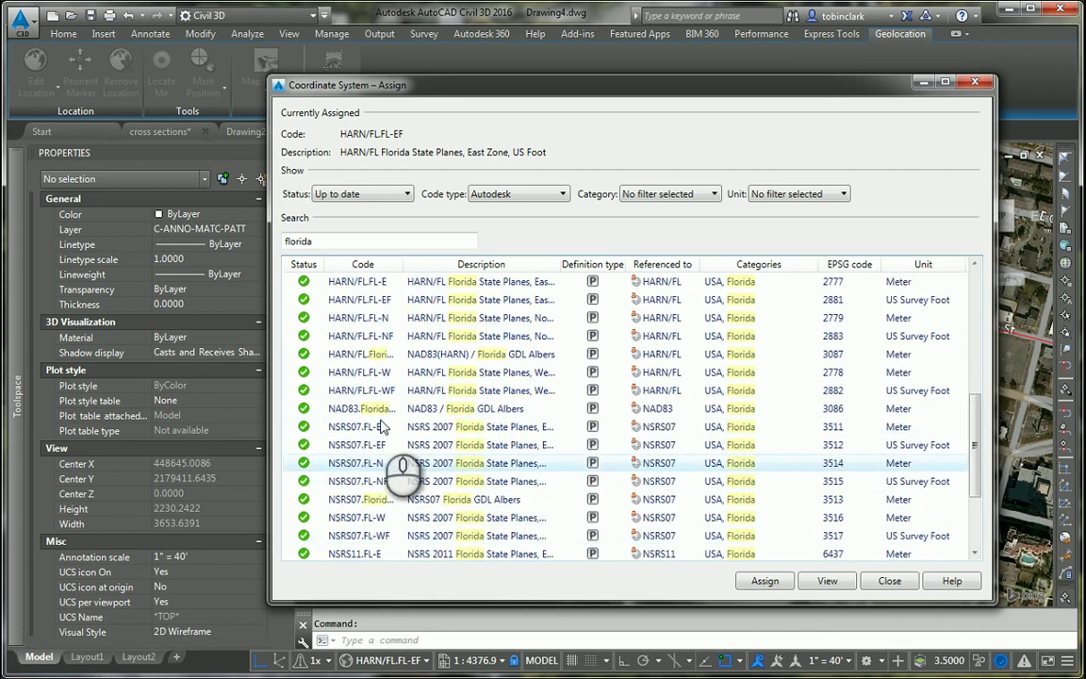
scroll(424, 438, up, 1)
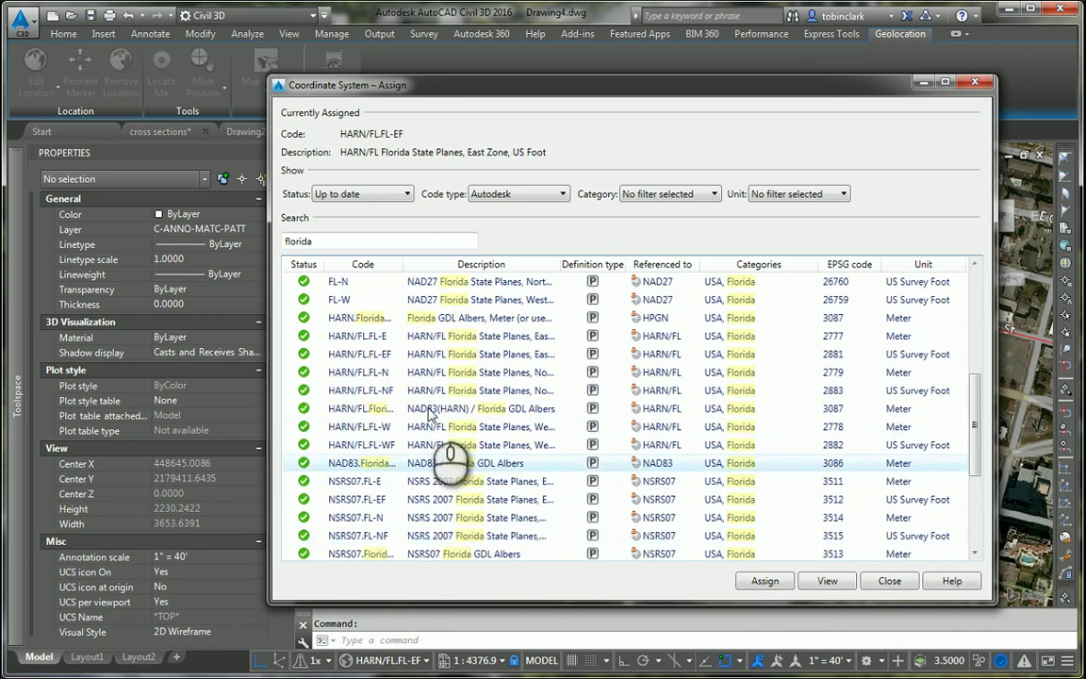
click(451, 358)
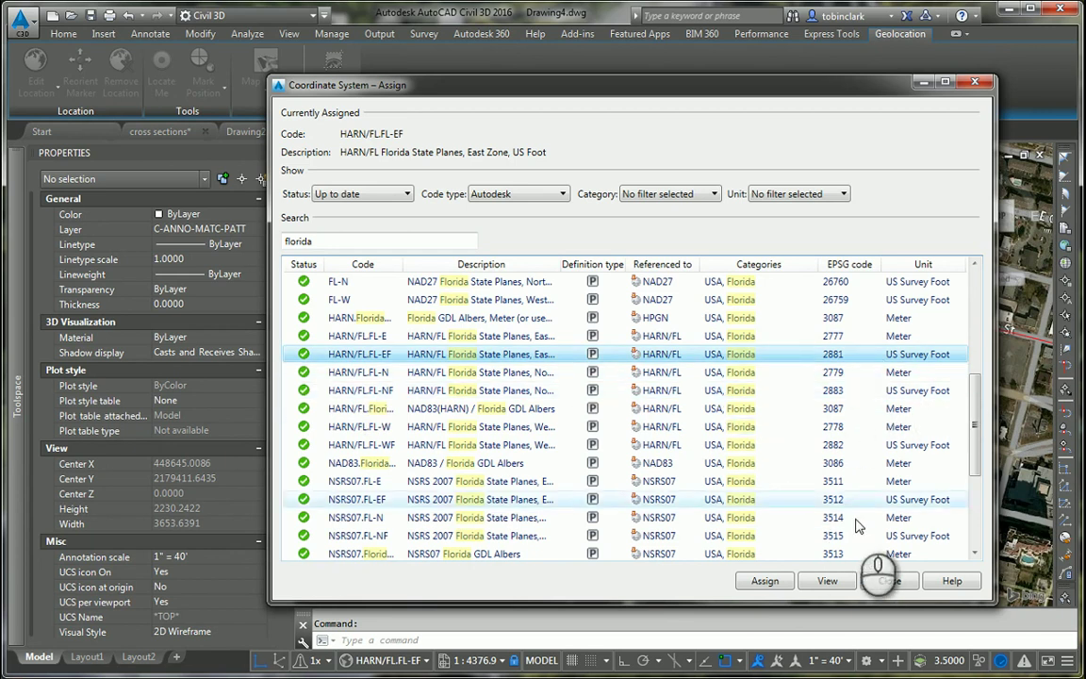
click(764, 582)
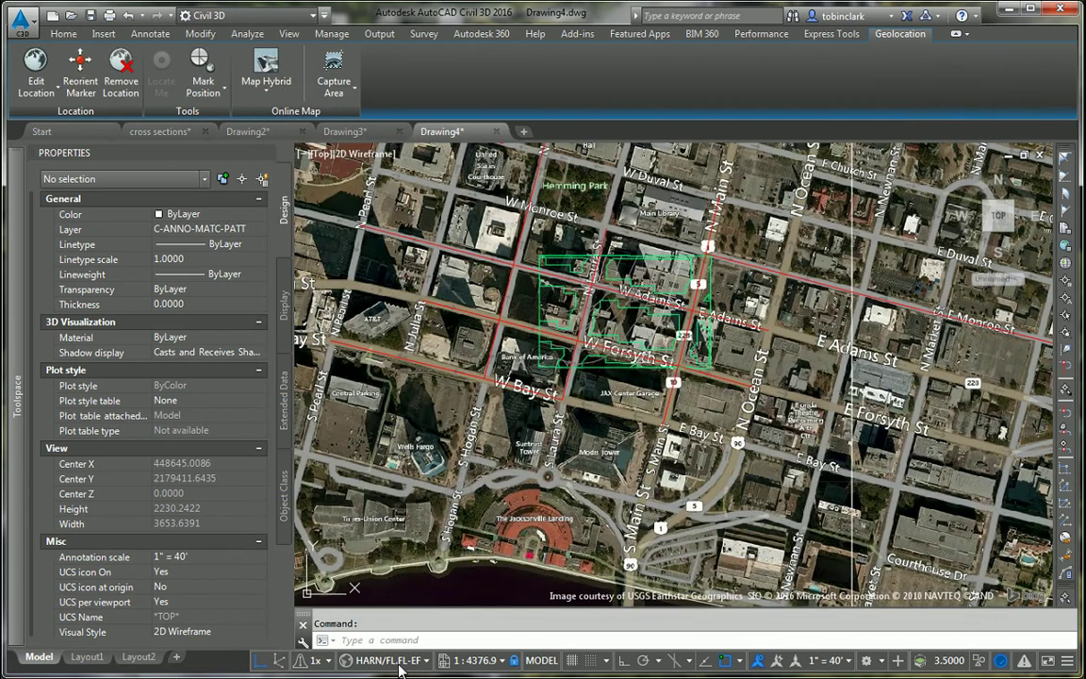
Check the assigned coordinate system and examine how the imported roads and surfaces align with the map around the Bisbee Building.
click(426, 663)
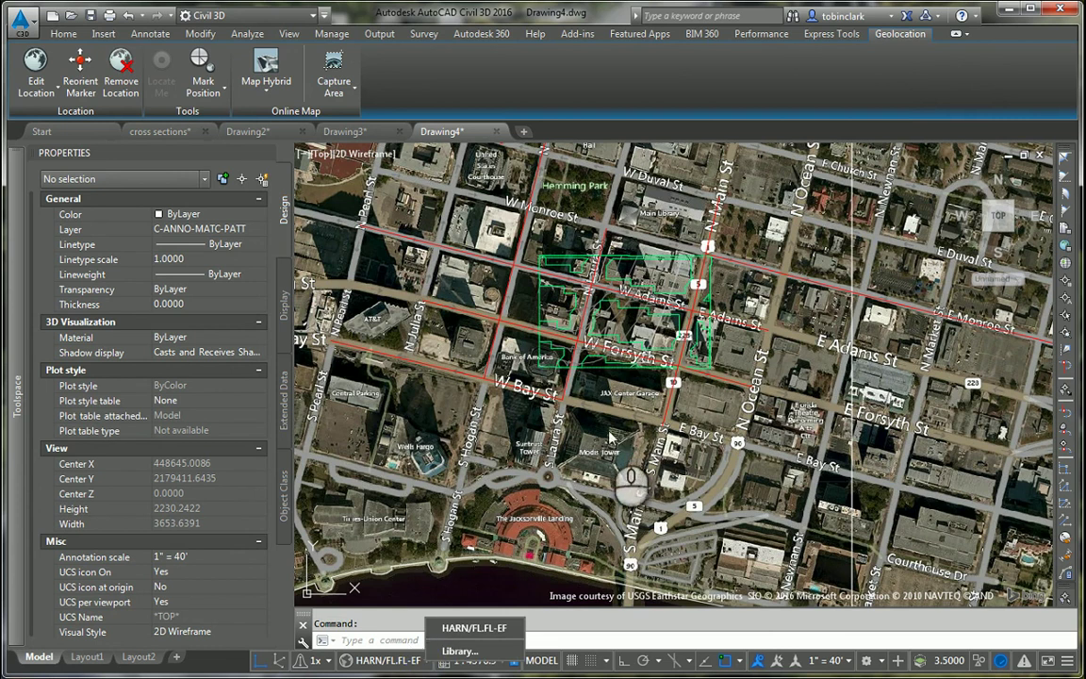
click(856, 241)
scroll(778, 228, up, 2)
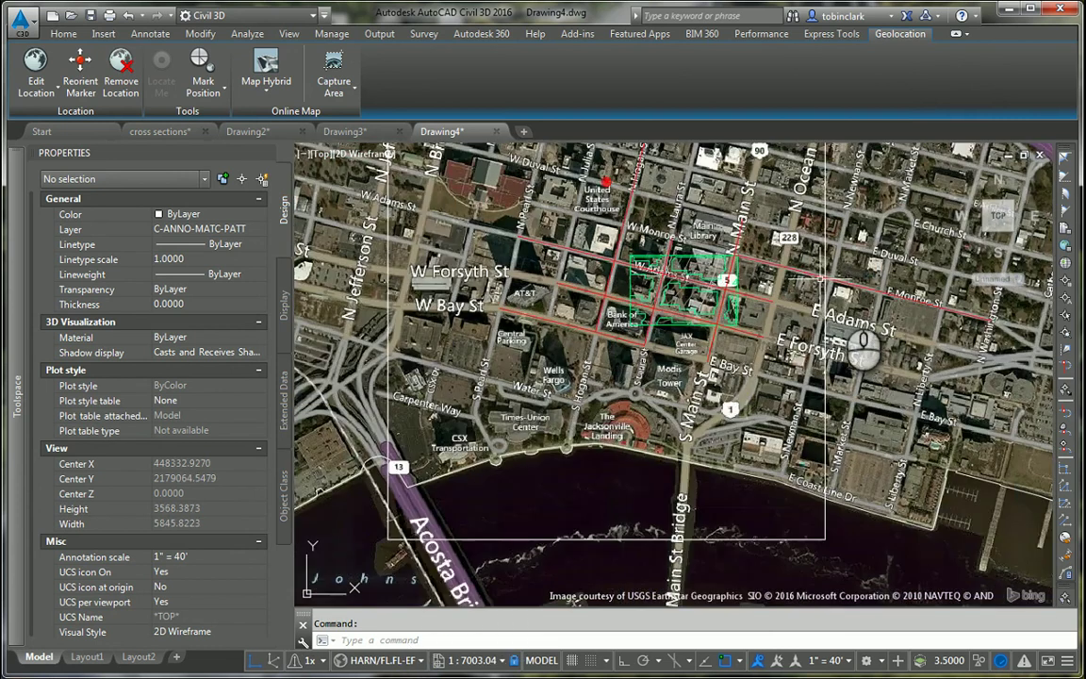
scroll(771, 389, down, 4)
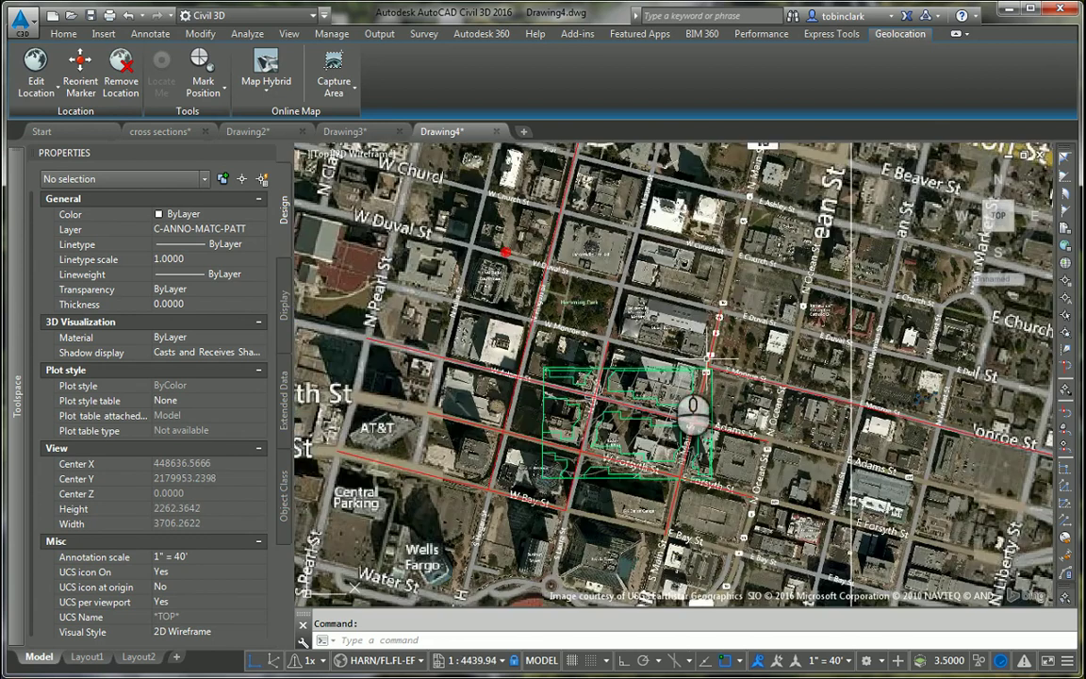
scroll(703, 376, up, 4)
scroll(703, 375, up, 4)
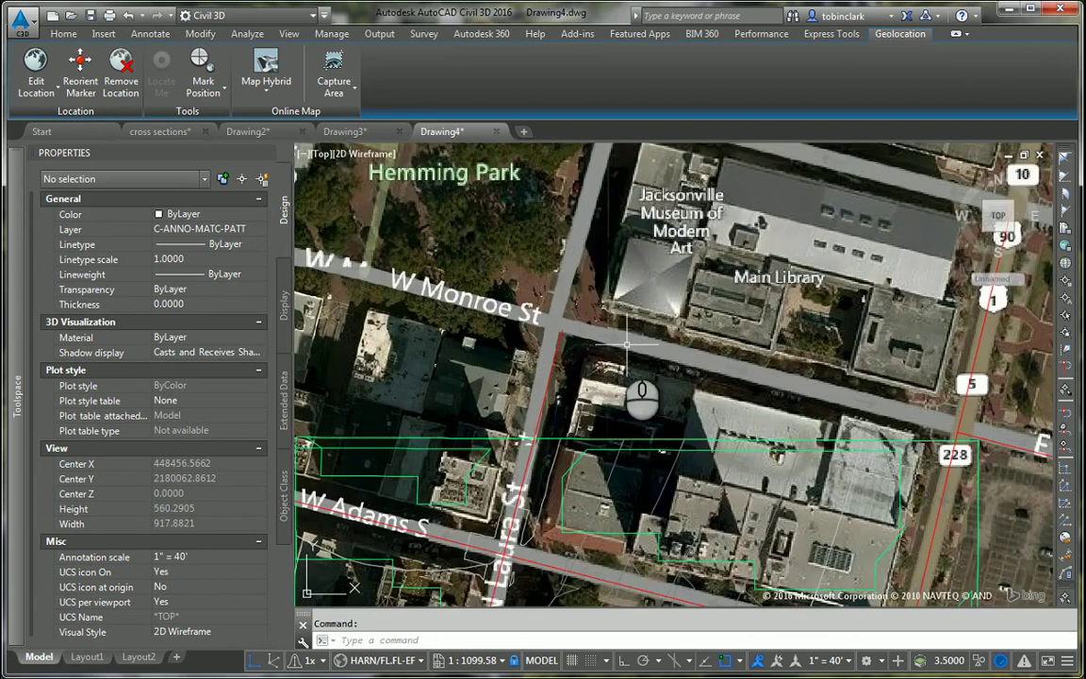
scroll(623, 339, up, 2)
scroll(621, 339, down, 2)
middle_drag(608, 396, 634, 193)
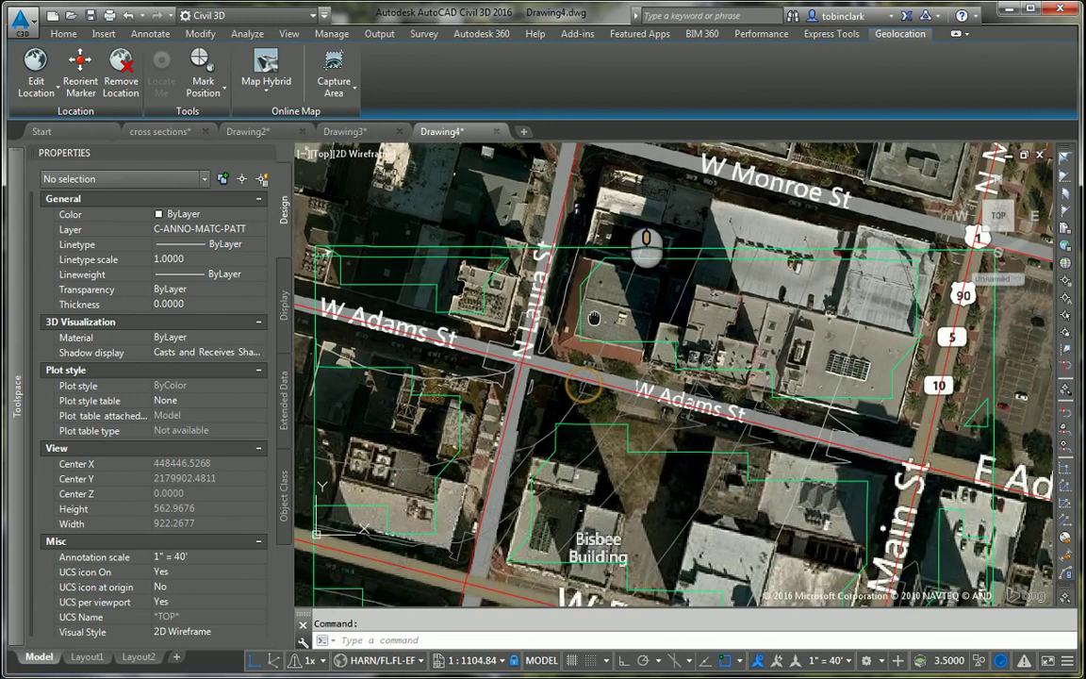
scroll(638, 302, down, 1)
middle_drag(705, 317, 666, 357)
scroll(624, 349, up, 1)
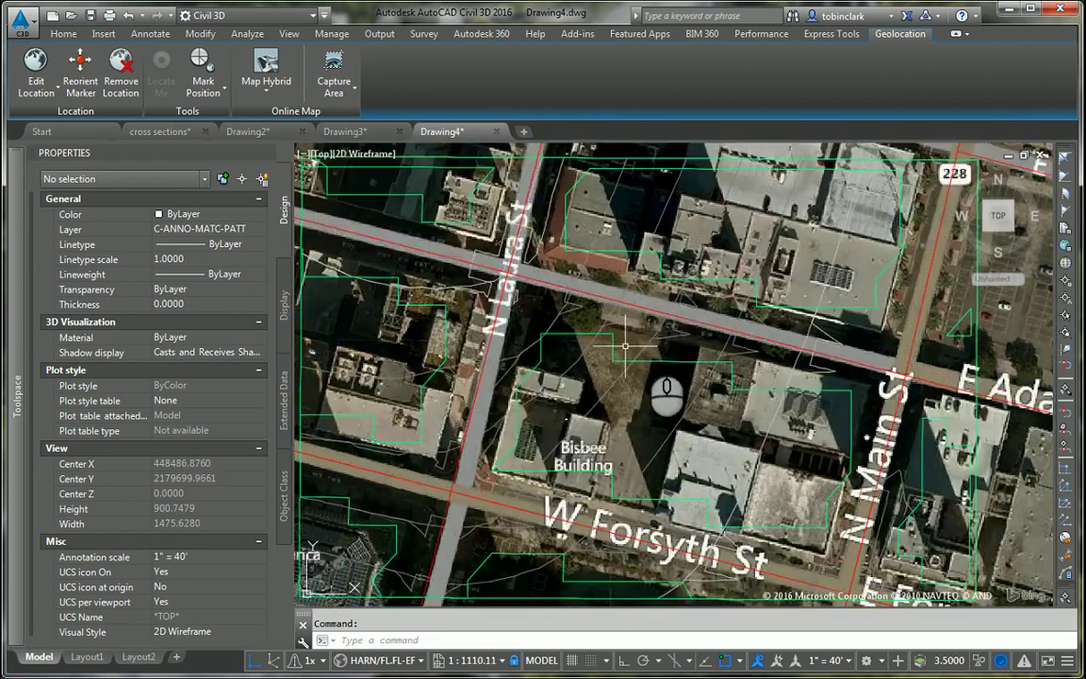
scroll(553, 401, down, 3)
scroll(554, 399, down, 8)
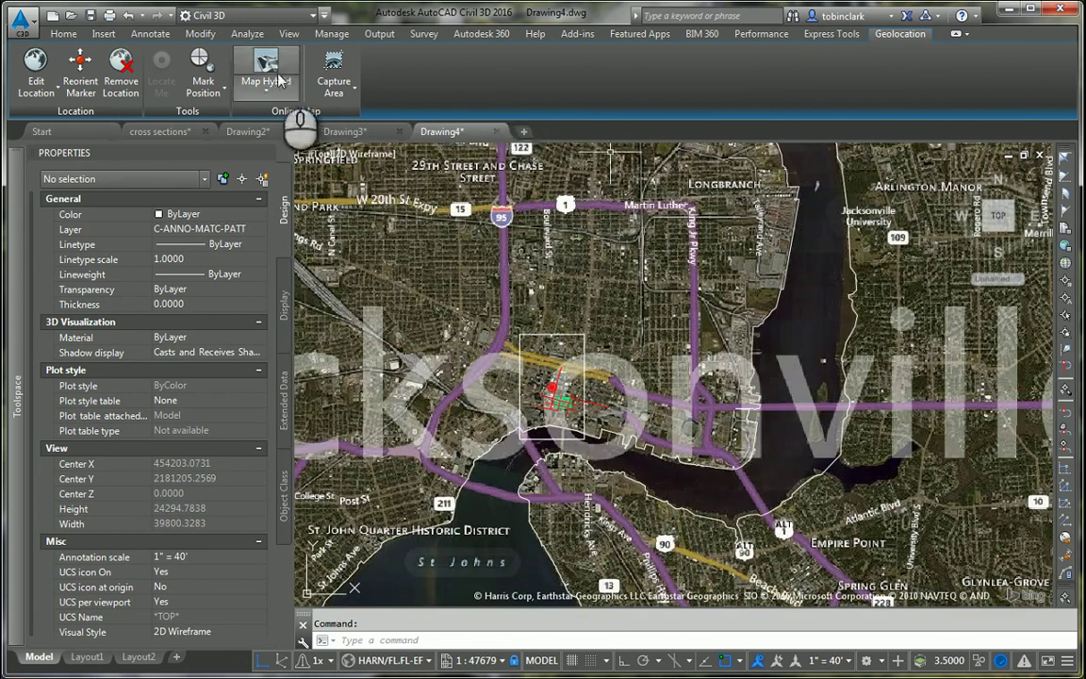
Turn off the online map background in the drawing.
click(268, 68)
click(283, 211)
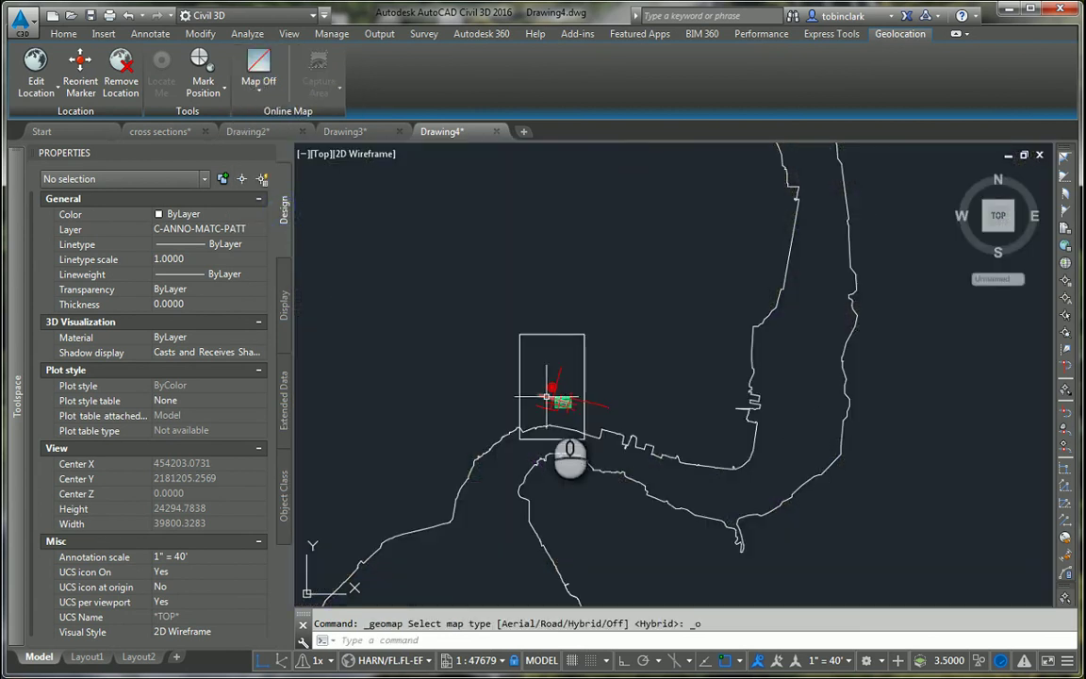
scroll(771, 432, down, 5)
Delete the two closed rectangular polylines surrounding the imported downtown objects.
scroll(689, 415, up, 10)
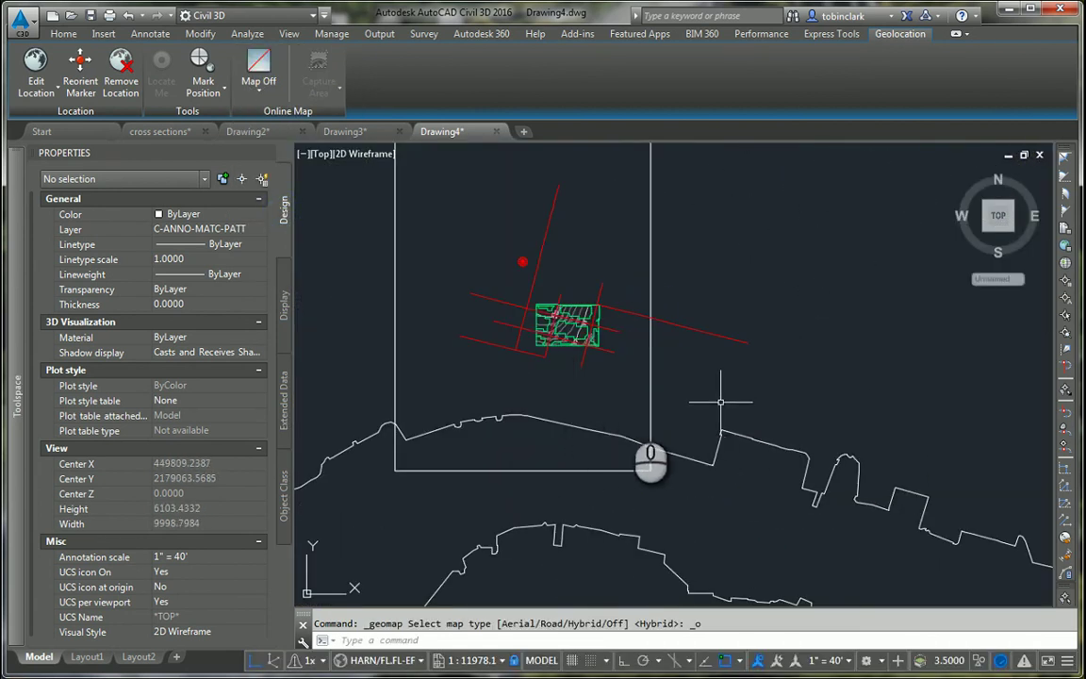
click(700, 377)
click(627, 402)
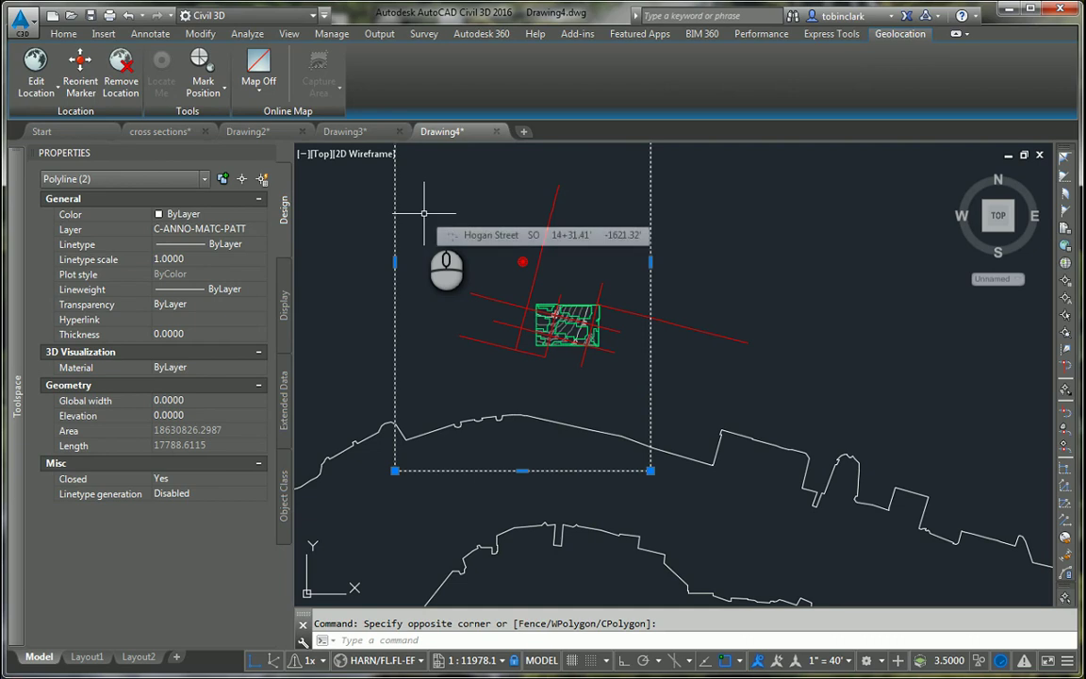
key(Delete)
Examine the imported contours and road centerlines up close and expand the drawing's Surfaces collection.
scroll(545, 335, up, 5)
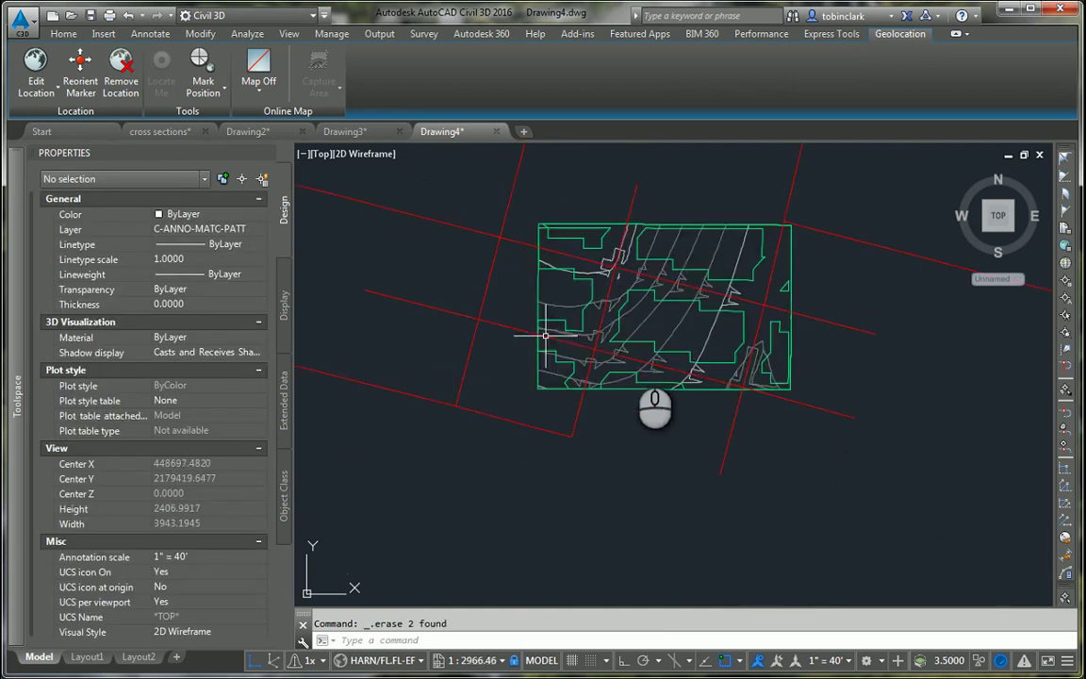
scroll(545, 334, up, 4)
scroll(562, 364, down, 5)
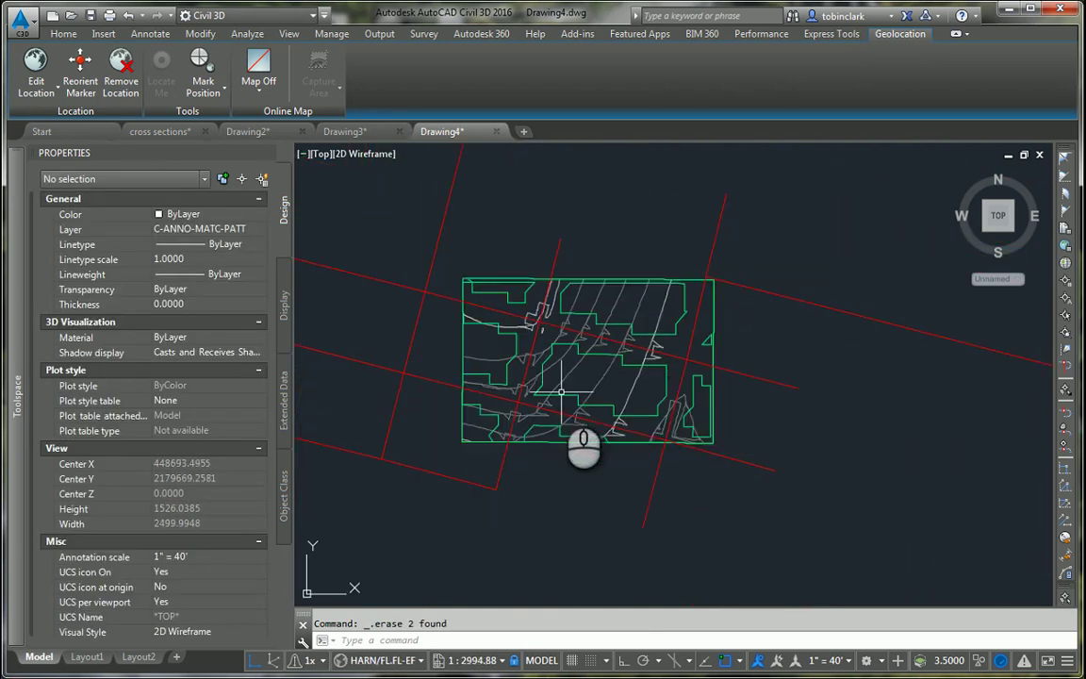
scroll(548, 391, up, 4)
middle_drag(393, 423, 416, 450)
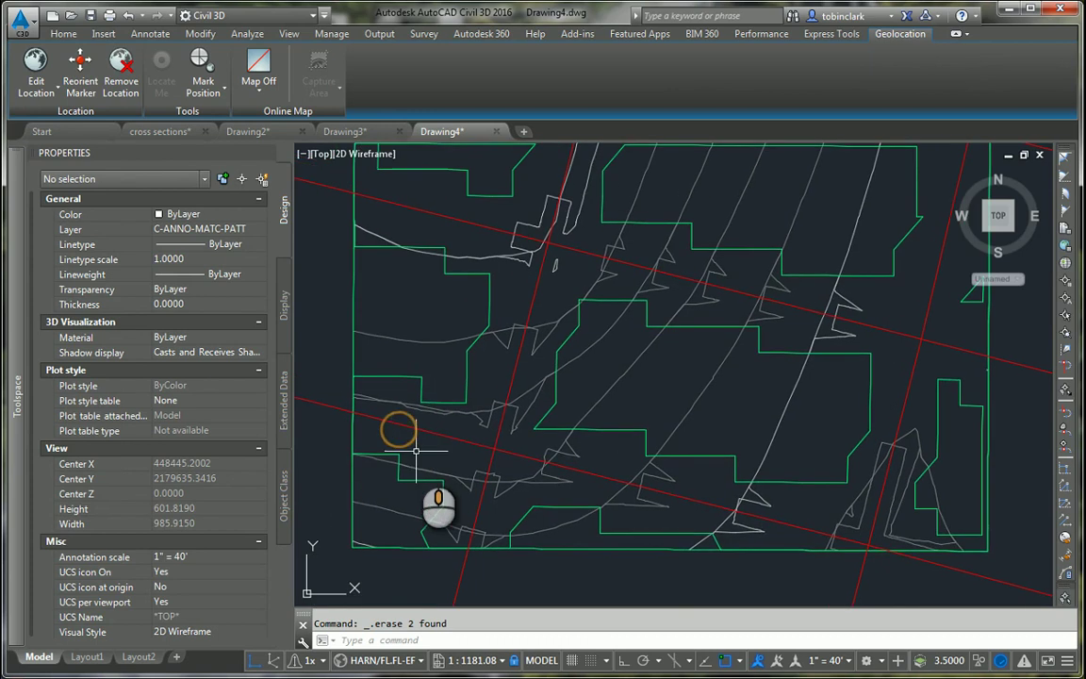
mouse_move(14, 332)
click(73, 262)
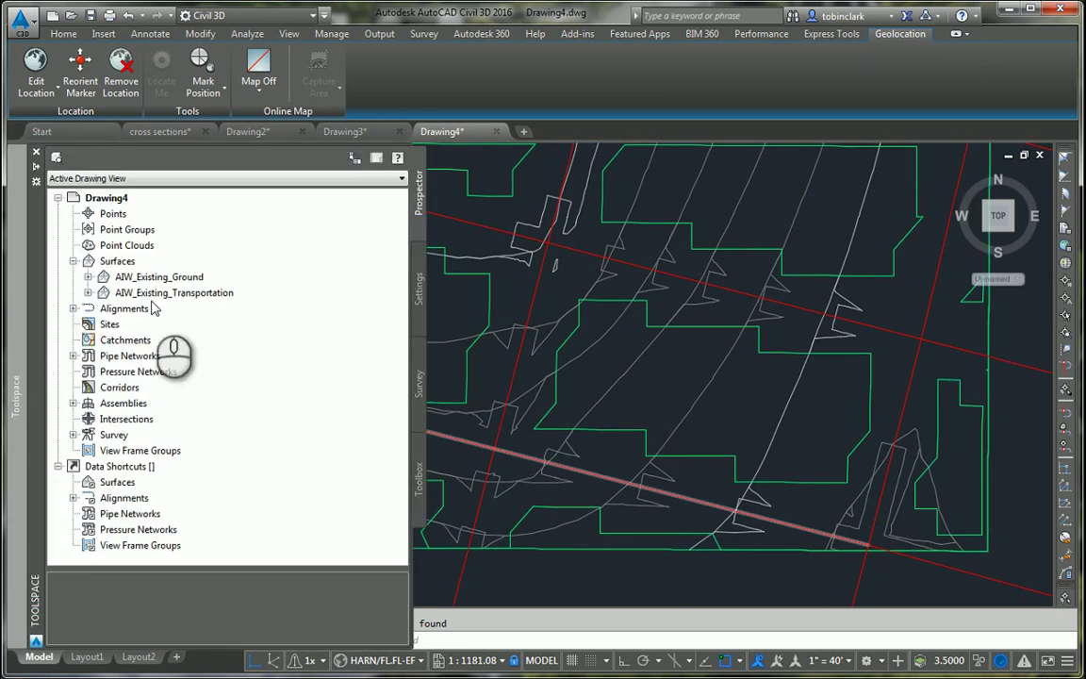
Examine the definition contents of the AIW_Existing_Ground and AIW_Existing_Transportation surfaces, then collapse both.
click(87, 292)
click(88, 277)
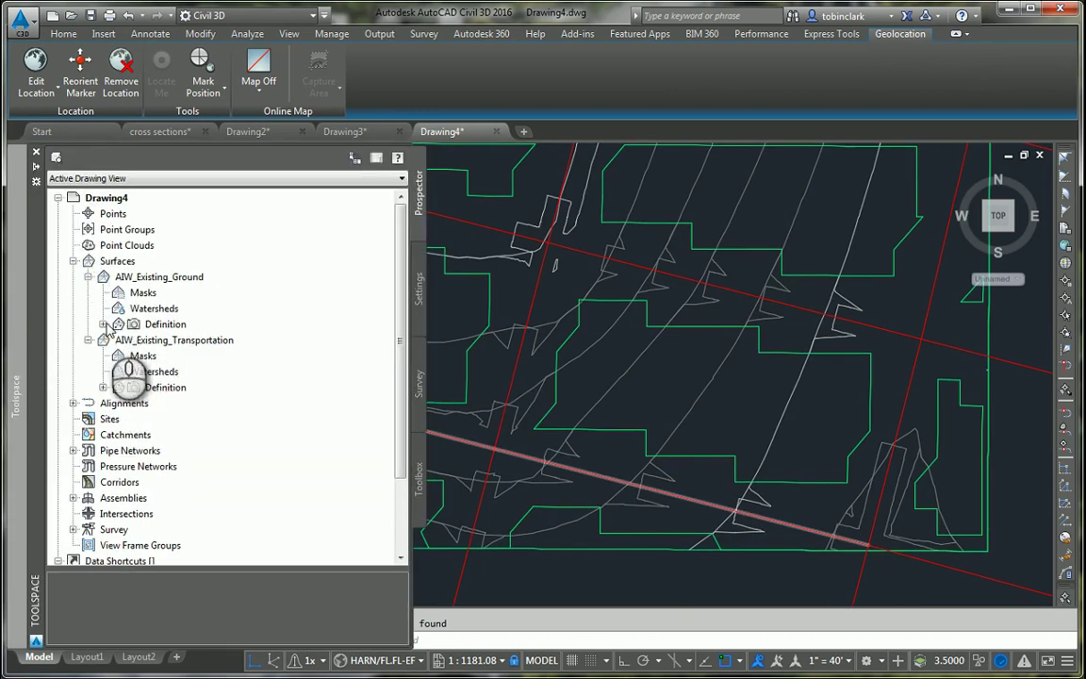
click(102, 323)
scroll(118, 466, down, 1)
click(104, 495)
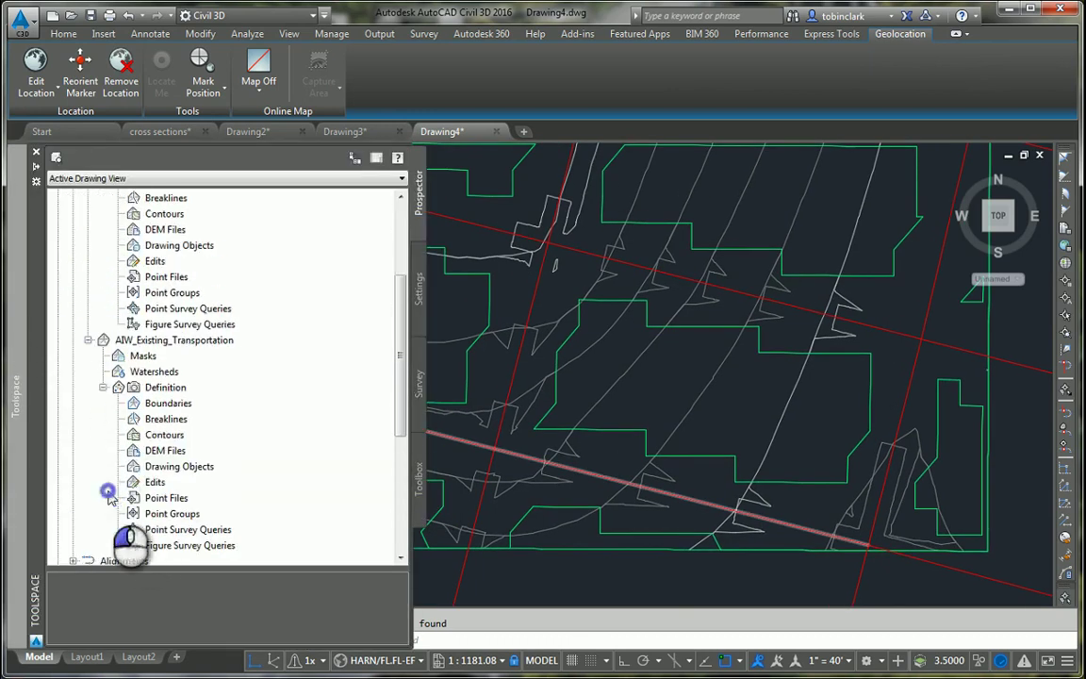
click(103, 387)
click(88, 340)
scroll(113, 359, up, 2)
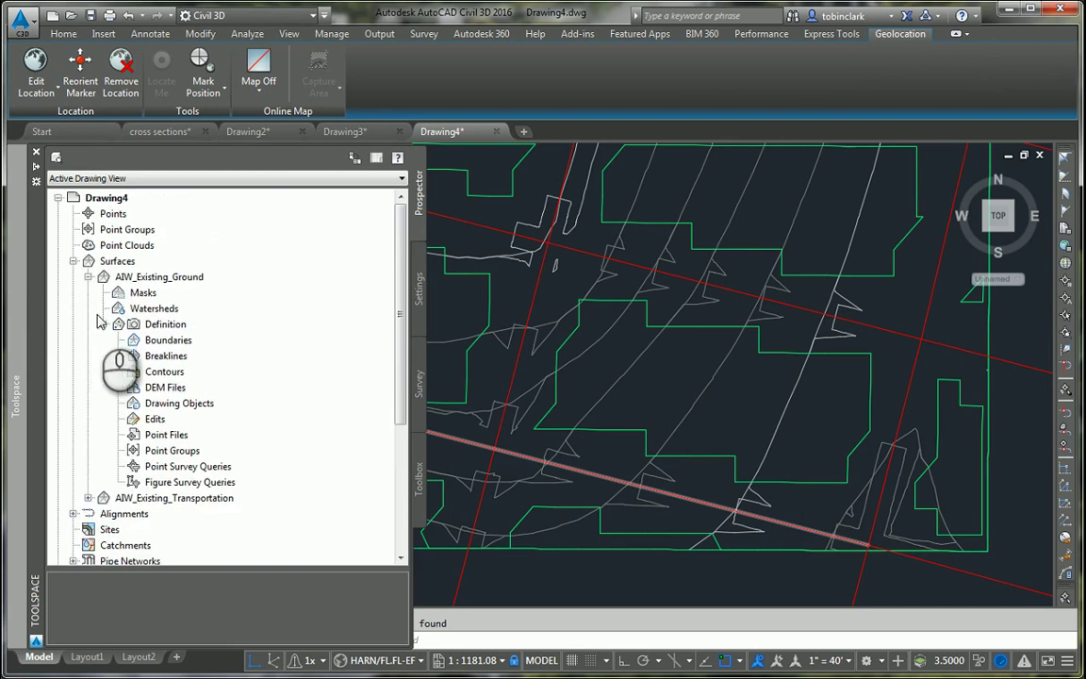
click(103, 324)
click(85, 262)
click(88, 277)
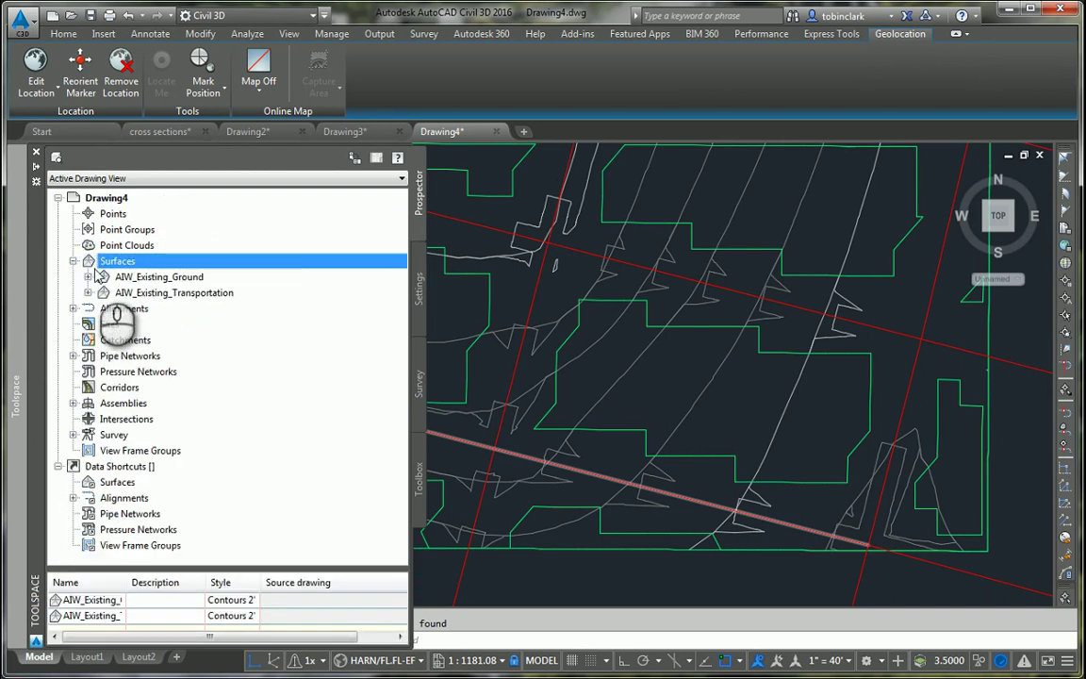
Create a new TIN surface on layer C-TOPO with the surface style Contours 1' and 5' (Background).
right_click(112, 262)
click(157, 273)
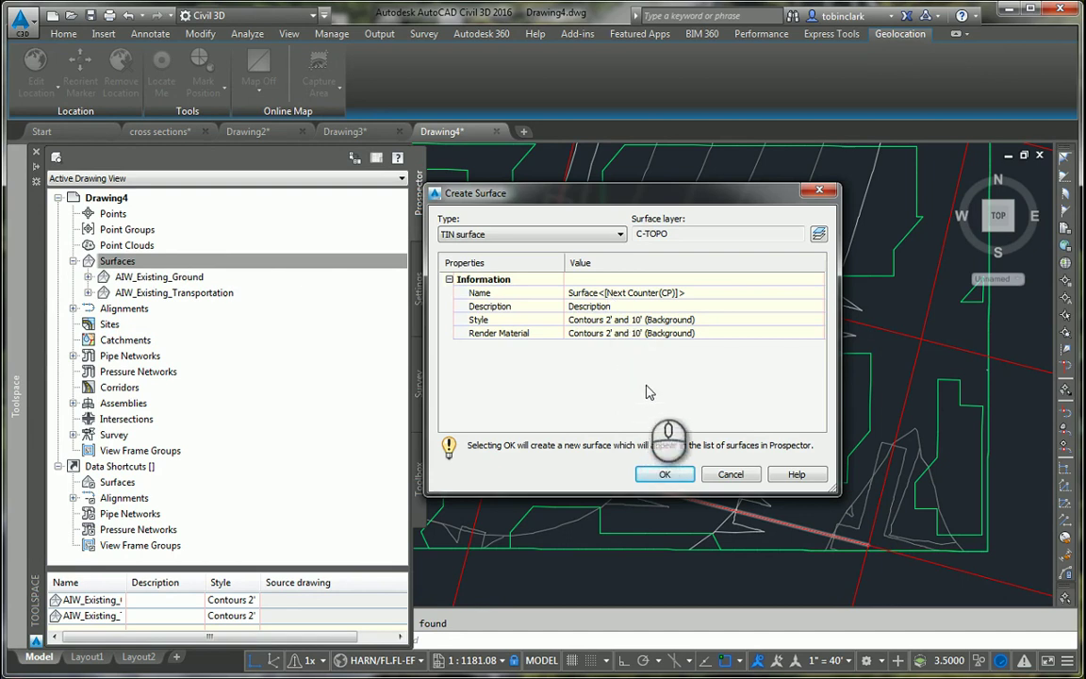
click(816, 320)
click(636, 335)
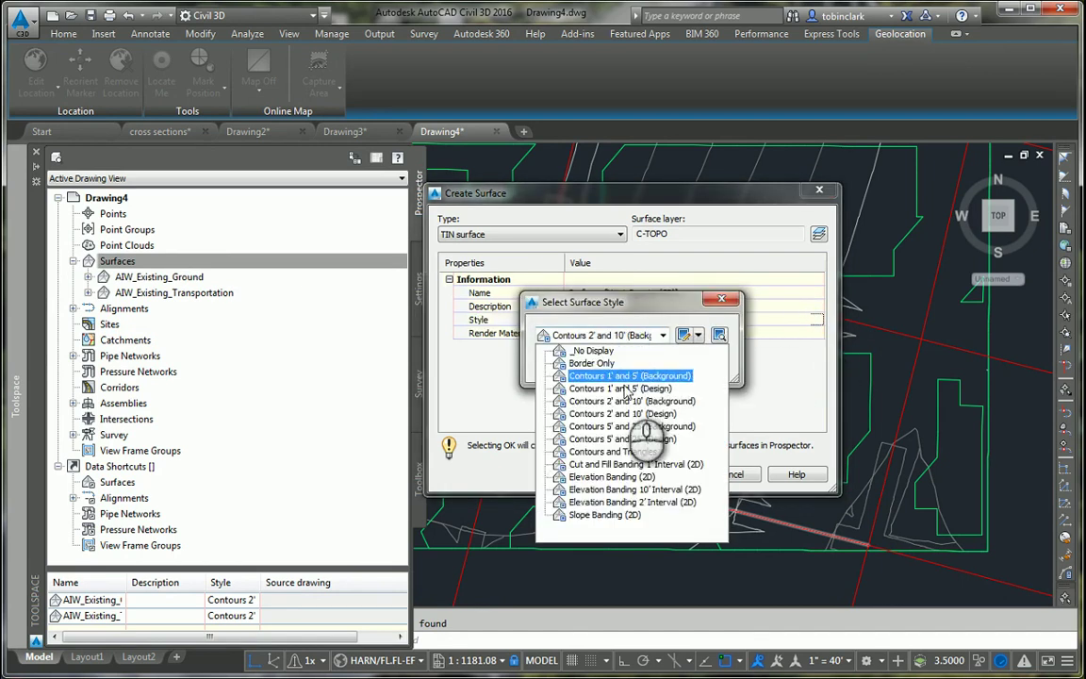
click(630, 375)
key(Return)
click(667, 474)
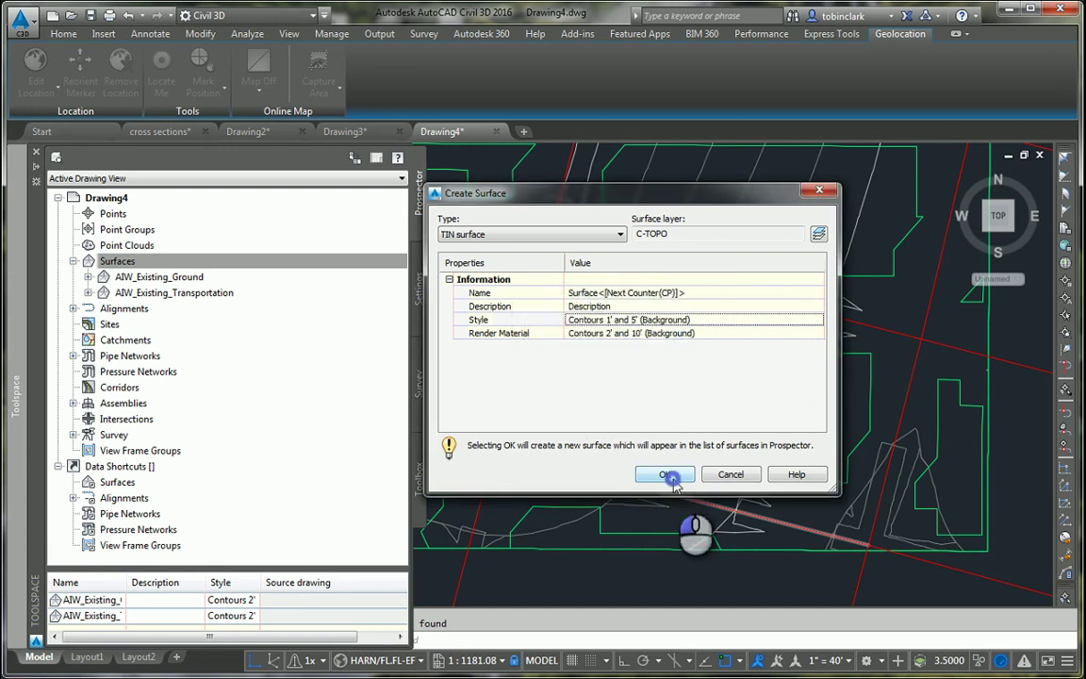
Paste the AIW_Existing_Ground and AIW_Existing_Transportation surfaces into Surface1 as edits in its definition.
right_click(137, 309)
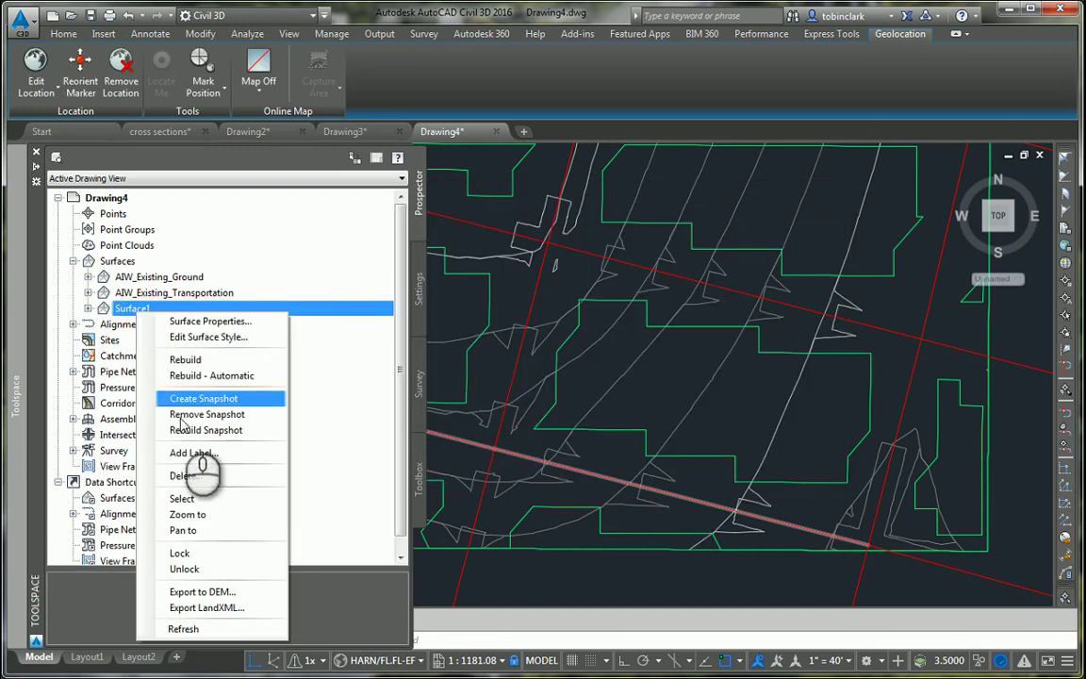
click(89, 309)
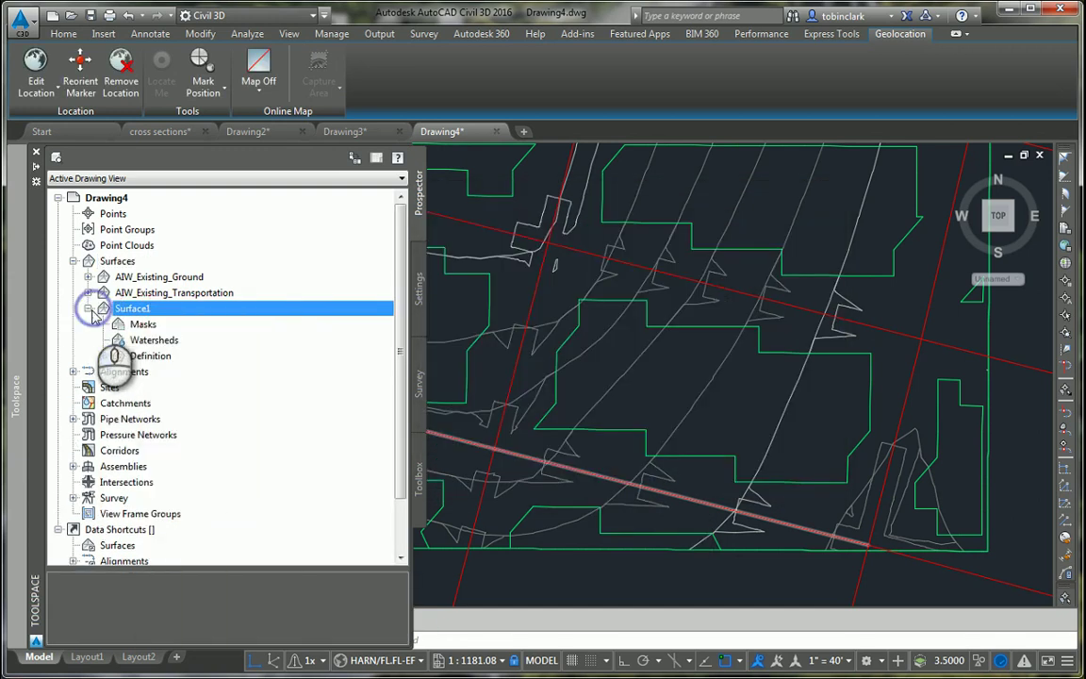
click(103, 355)
right_click(137, 451)
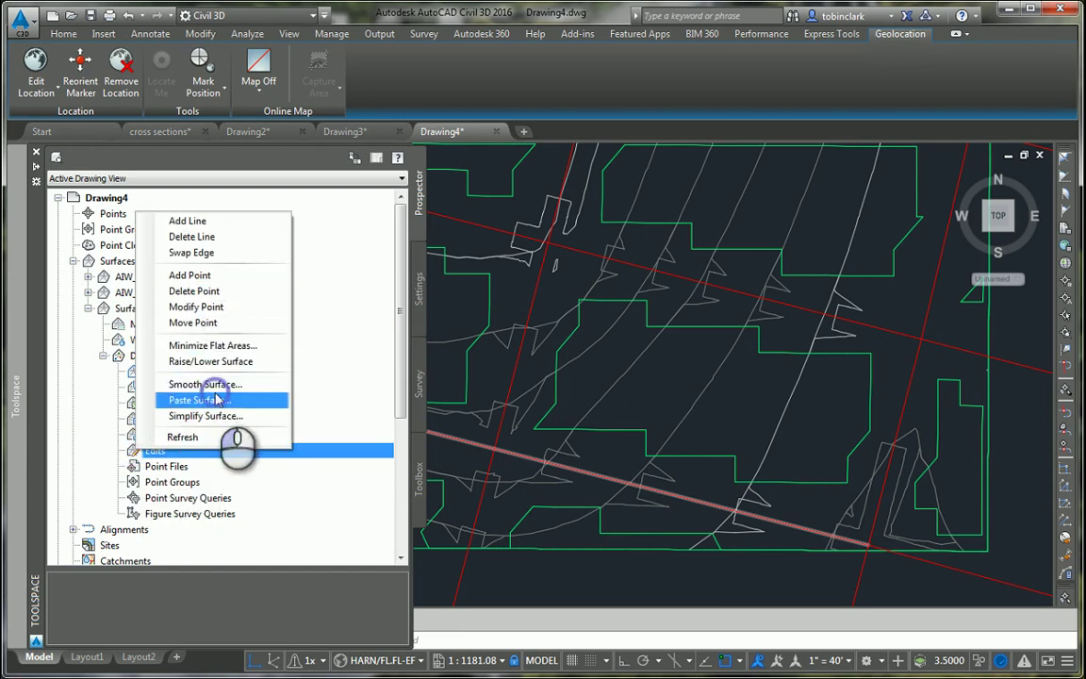
click(221, 400)
shift+click(533, 298)
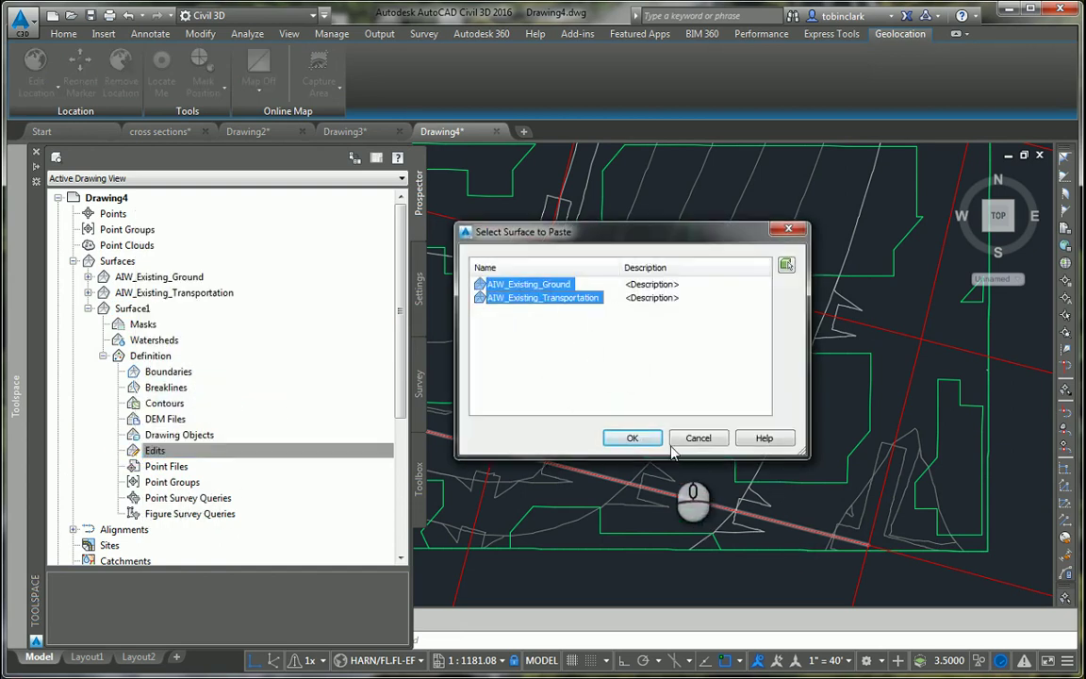
click(635, 437)
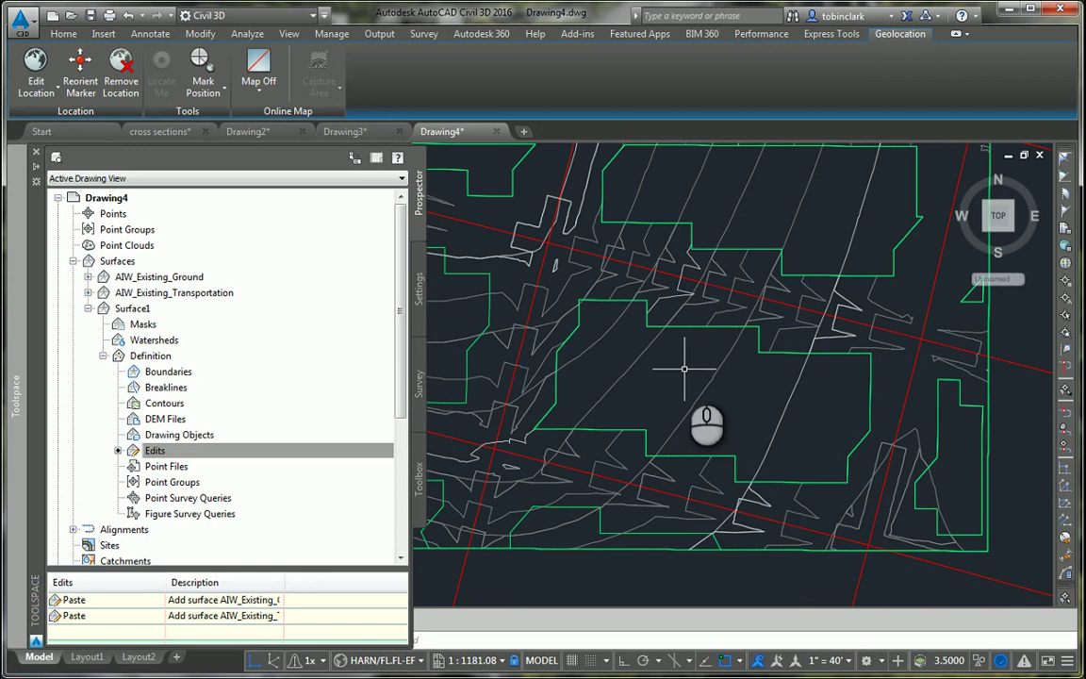
Set the surface style of AIW_Existing_Transportation to _No Display.
scroll(635, 361, down, 2)
middle_drag(635, 361, 656, 405)
mouse_move(16, 426)
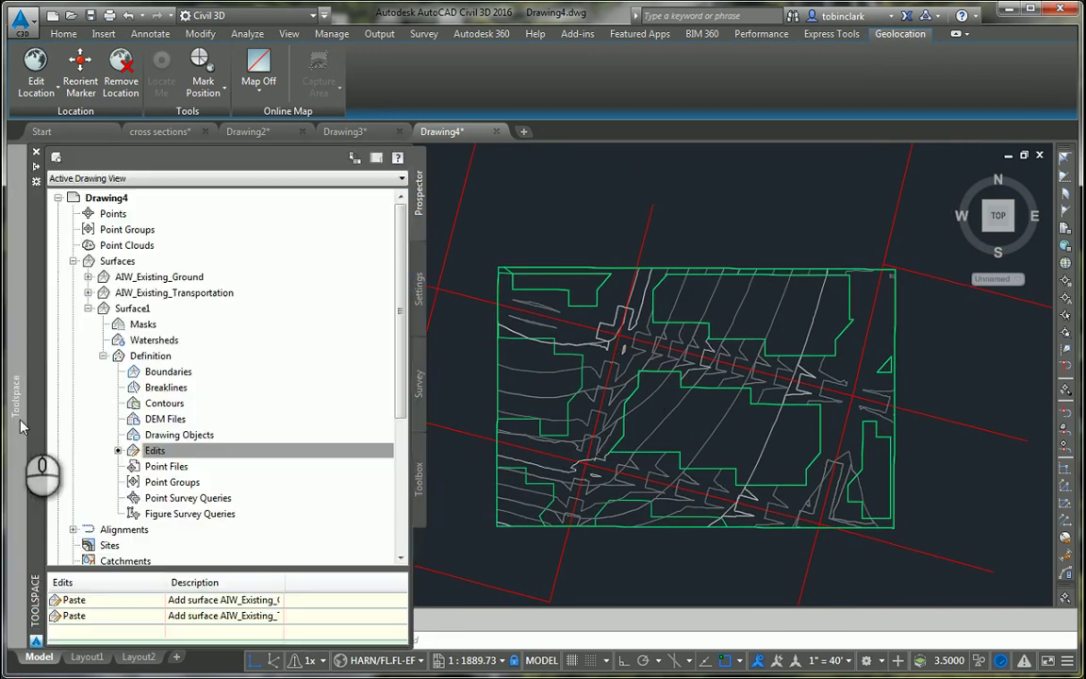
click(137, 309)
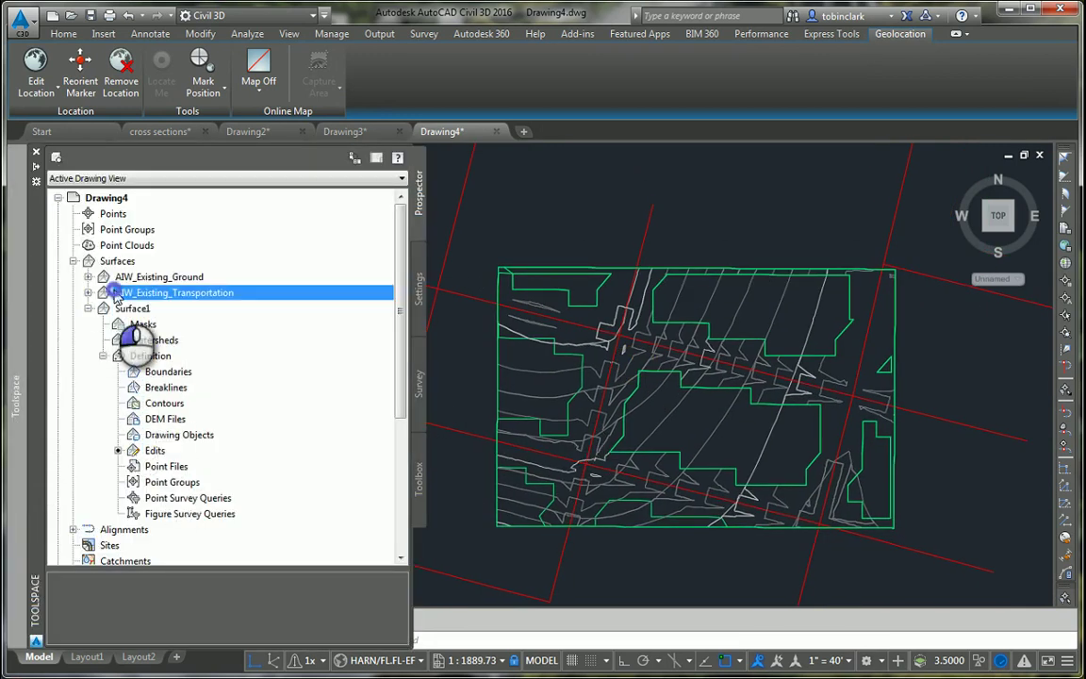
right_click(139, 293)
click(160, 302)
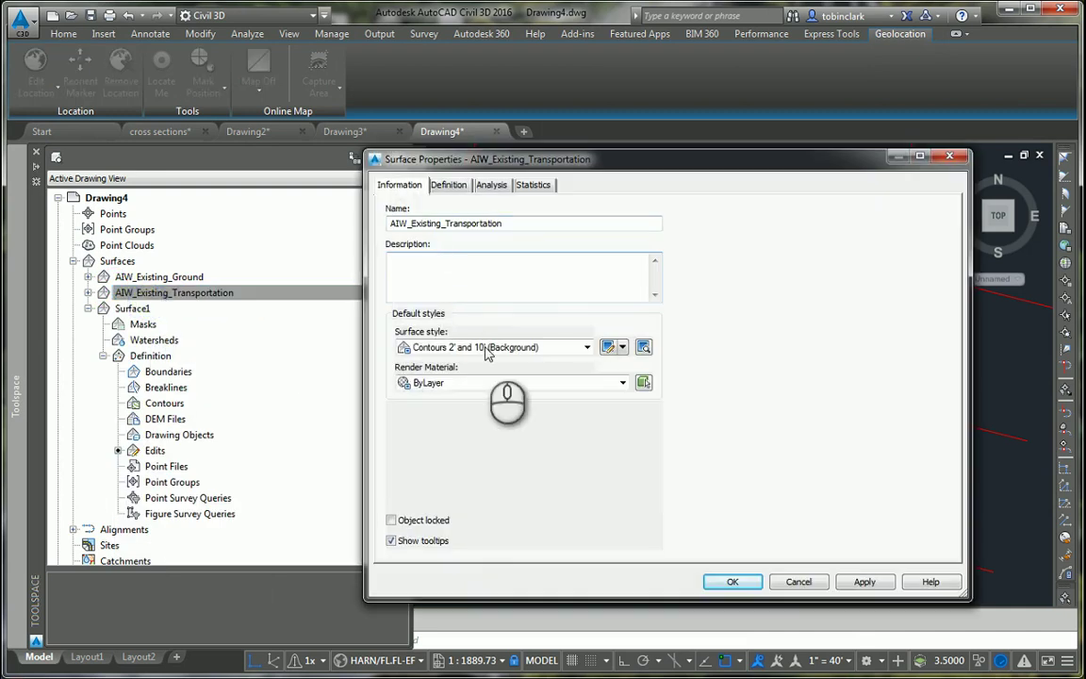
click(495, 346)
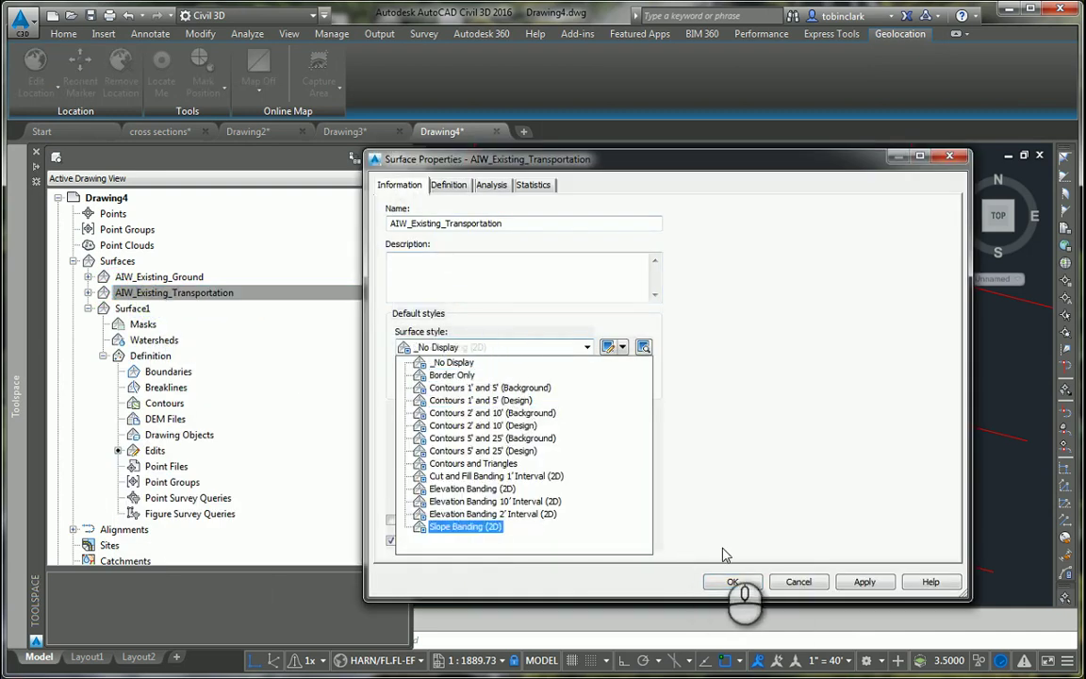
click(452, 362)
click(723, 580)
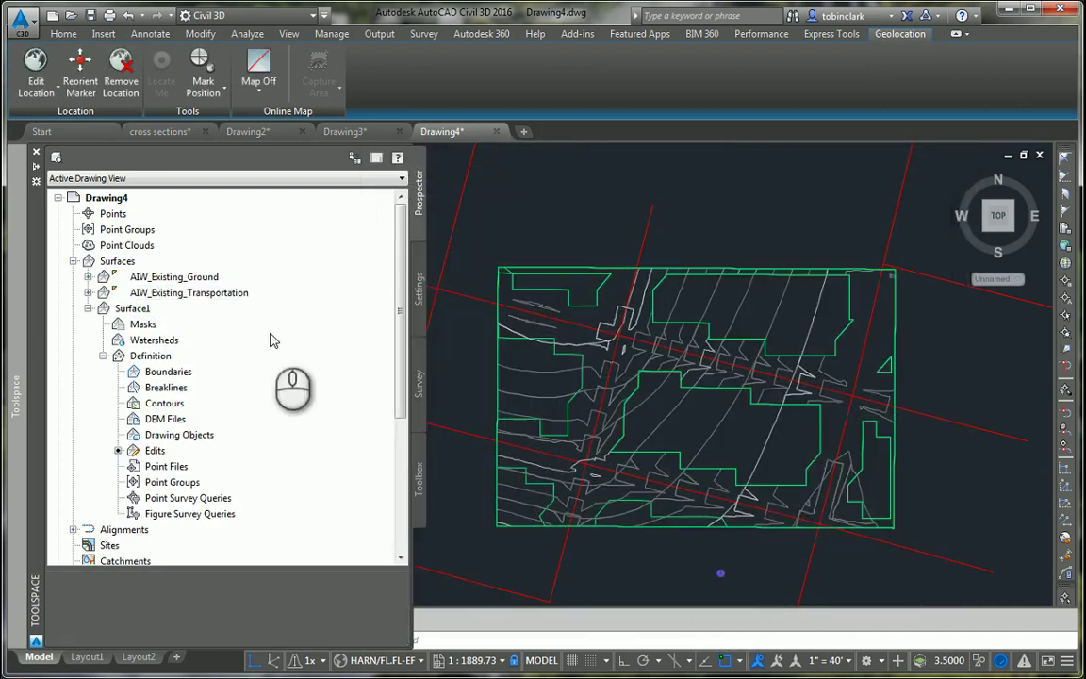
Set the surface style of AIW_Existing_Ground to _No Display.
right_click(187, 277)
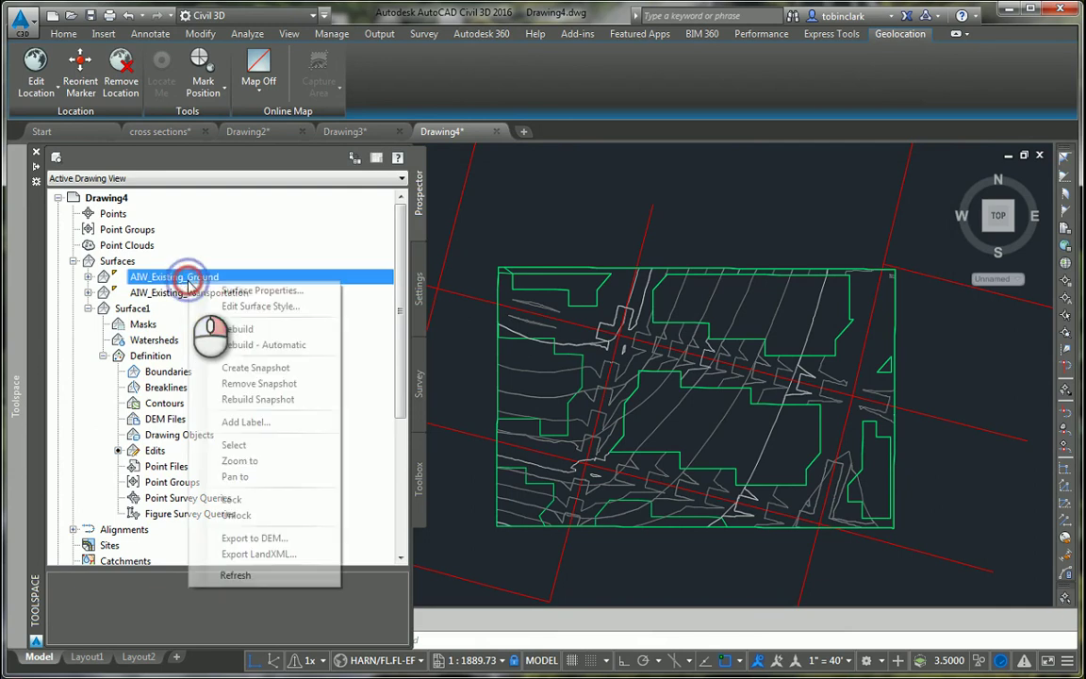
click(254, 286)
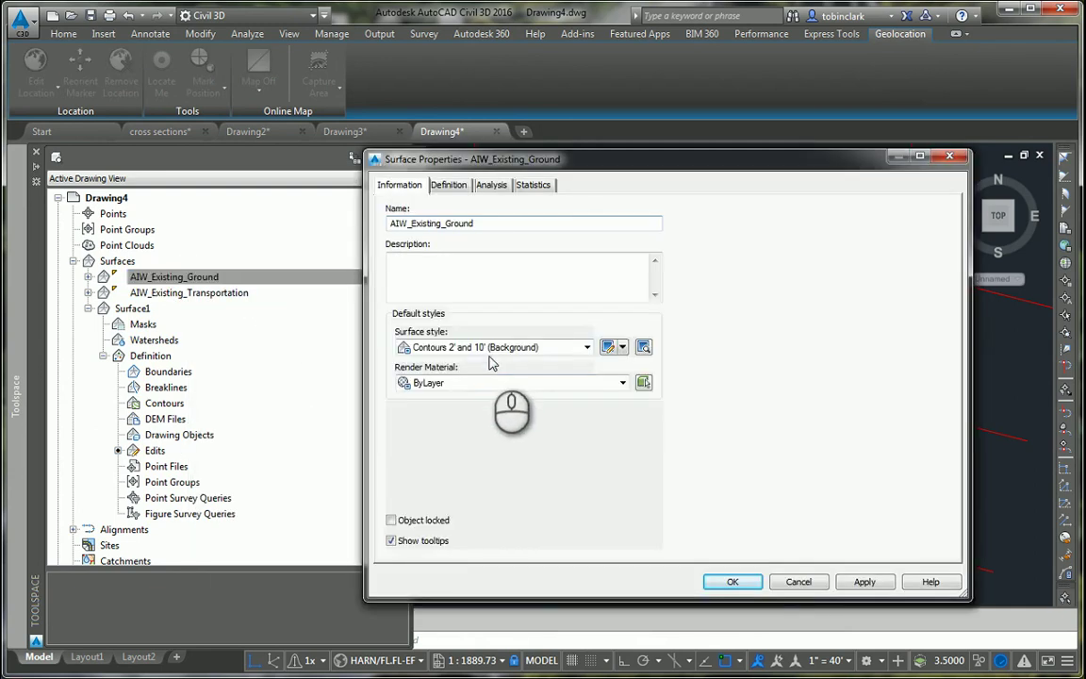
click(496, 349)
click(452, 363)
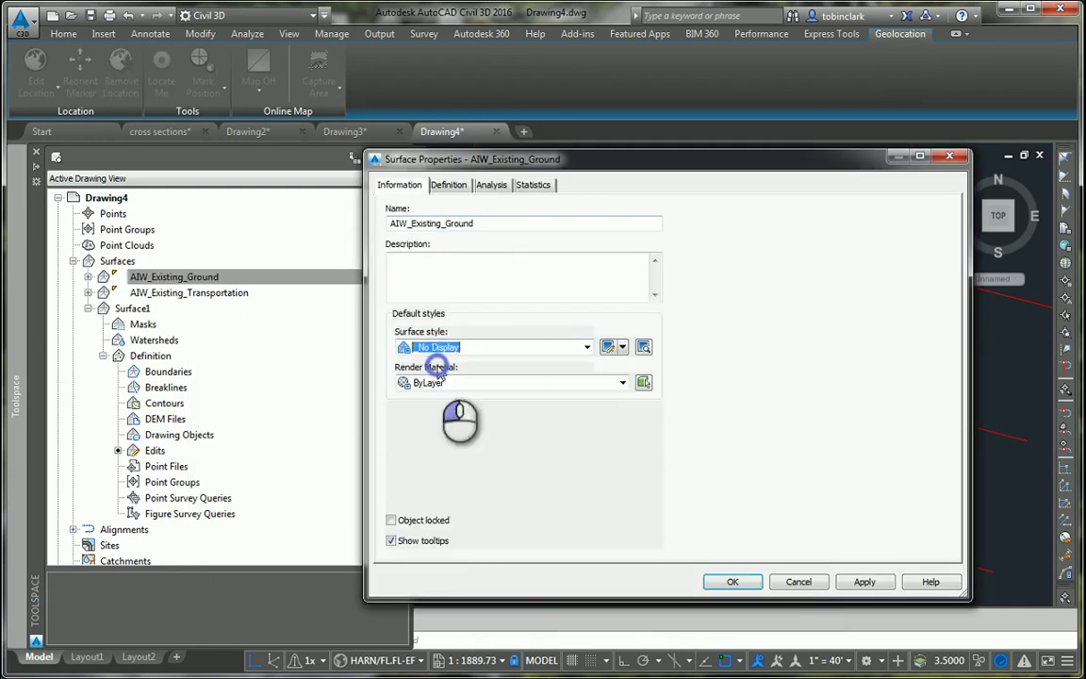
click(732, 583)
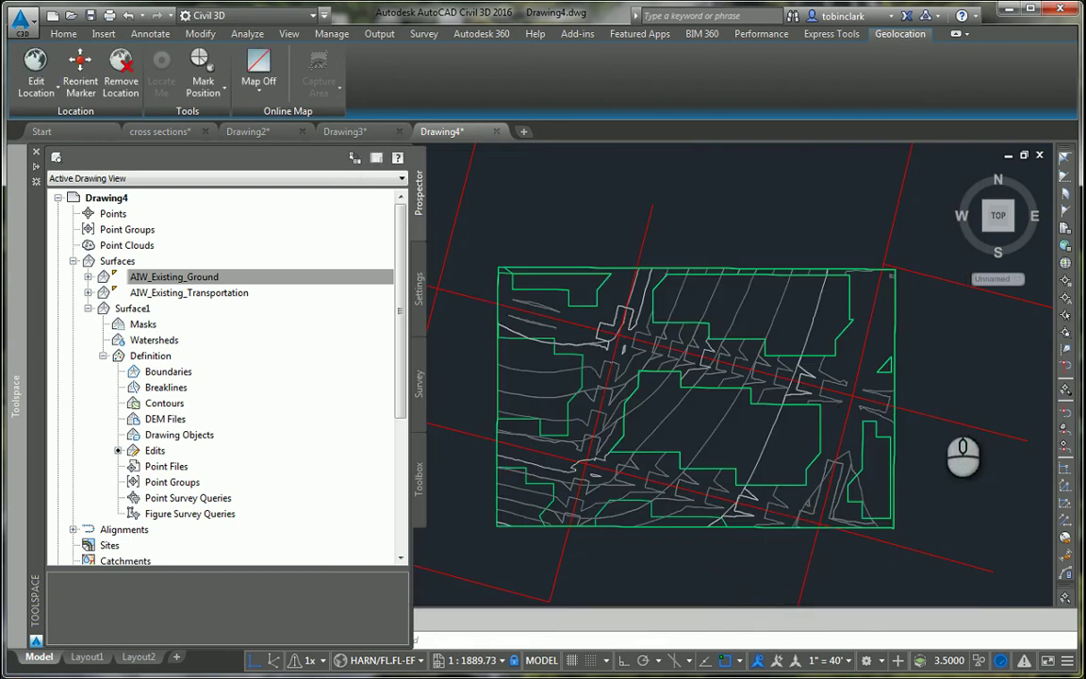
Examine the combined surface's contours along the road centerlines and collapse Surface1 in the surface list.
scroll(735, 395, up, 4)
scroll(675, 451, down, 4)
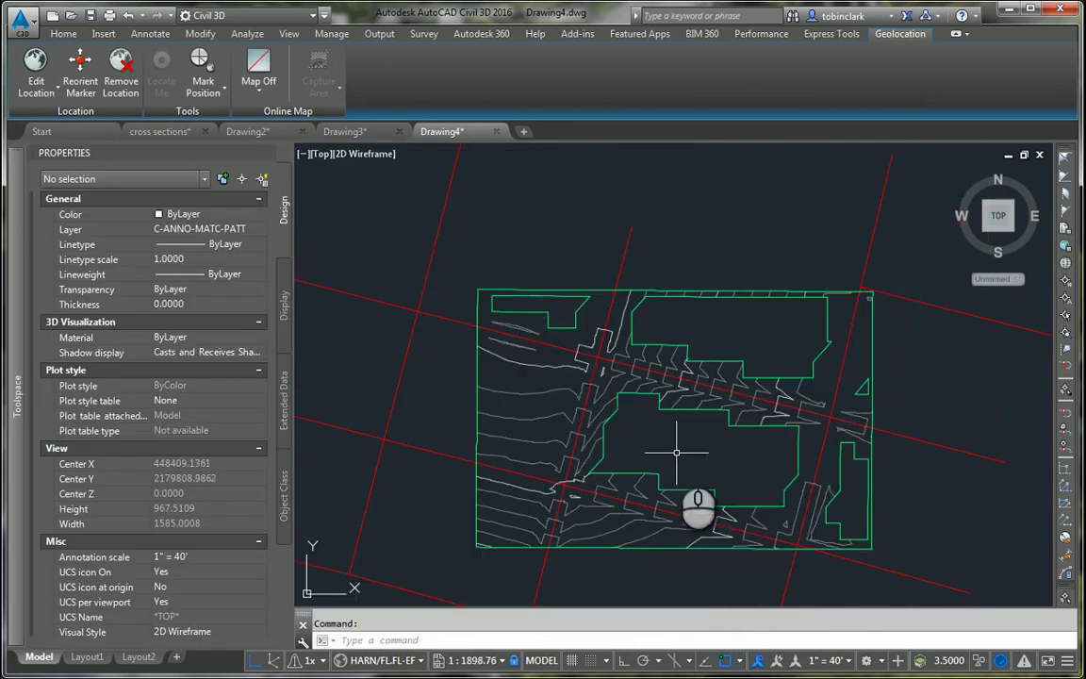
middle_drag(663, 456, 614, 399)
scroll(613, 397, up, 3)
scroll(556, 339, down, 4)
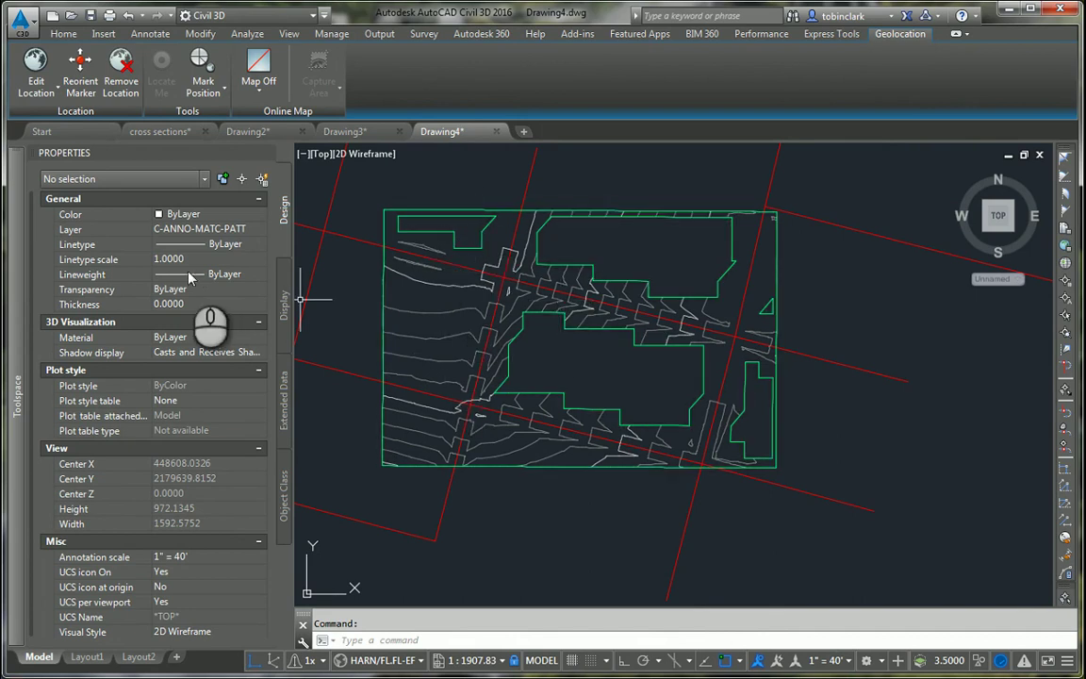
click(17, 395)
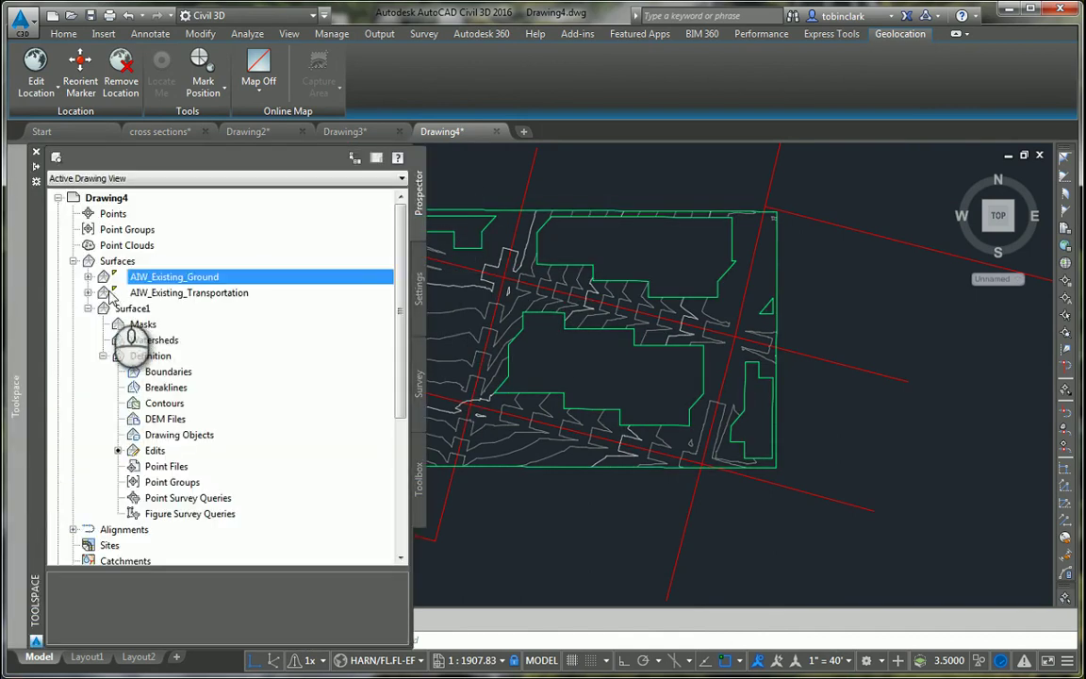
click(88, 308)
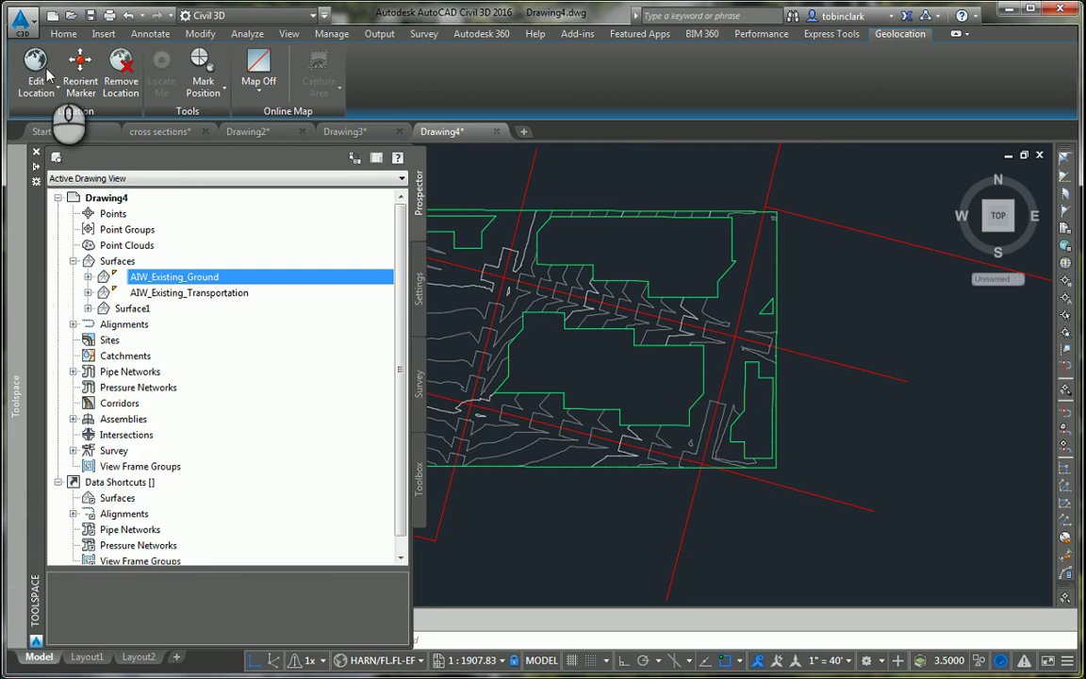
Set up new annotation labels for the Surface feature with the label type Contour – Multiple at interval.
click(65, 34)
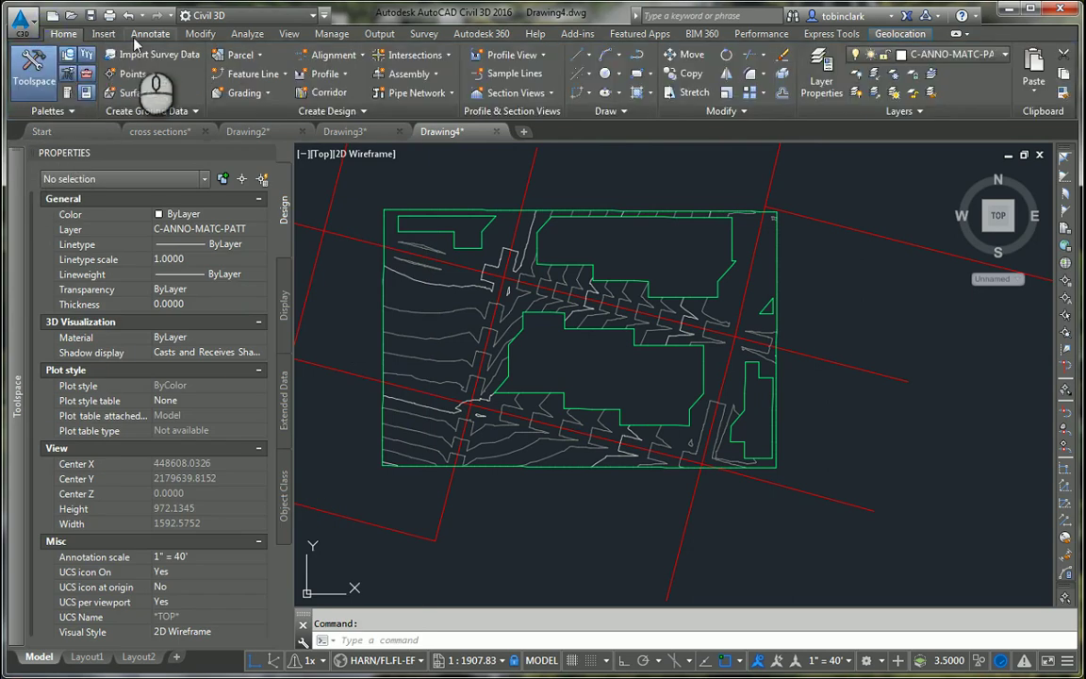
click(149, 33)
click(33, 58)
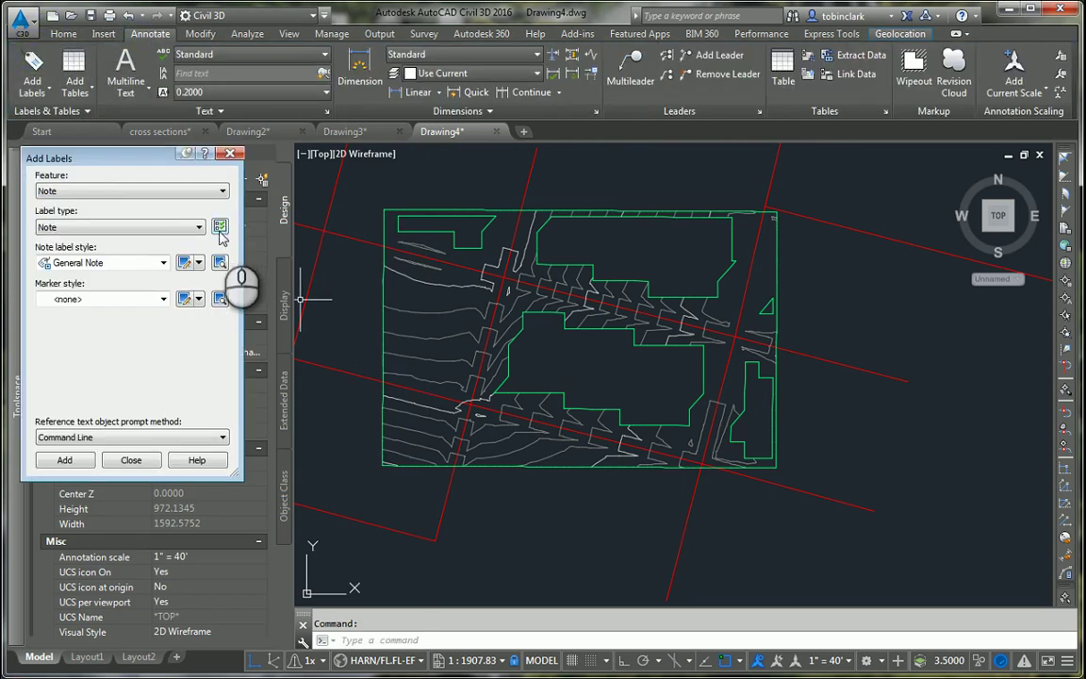
click(119, 192)
click(83, 274)
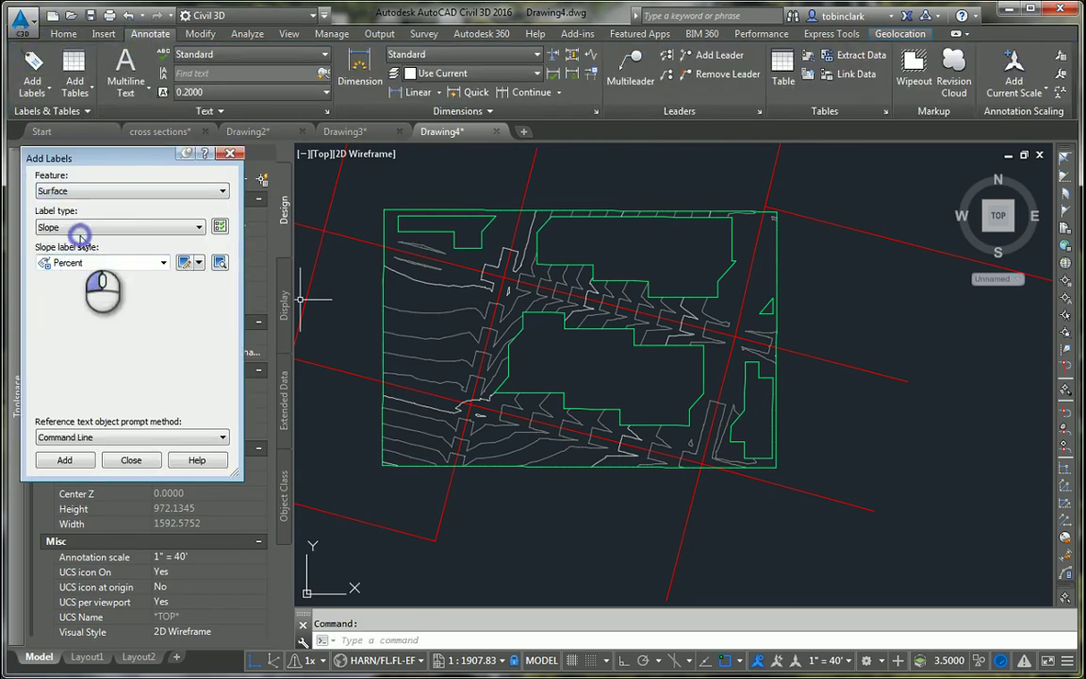
click(103, 227)
click(83, 293)
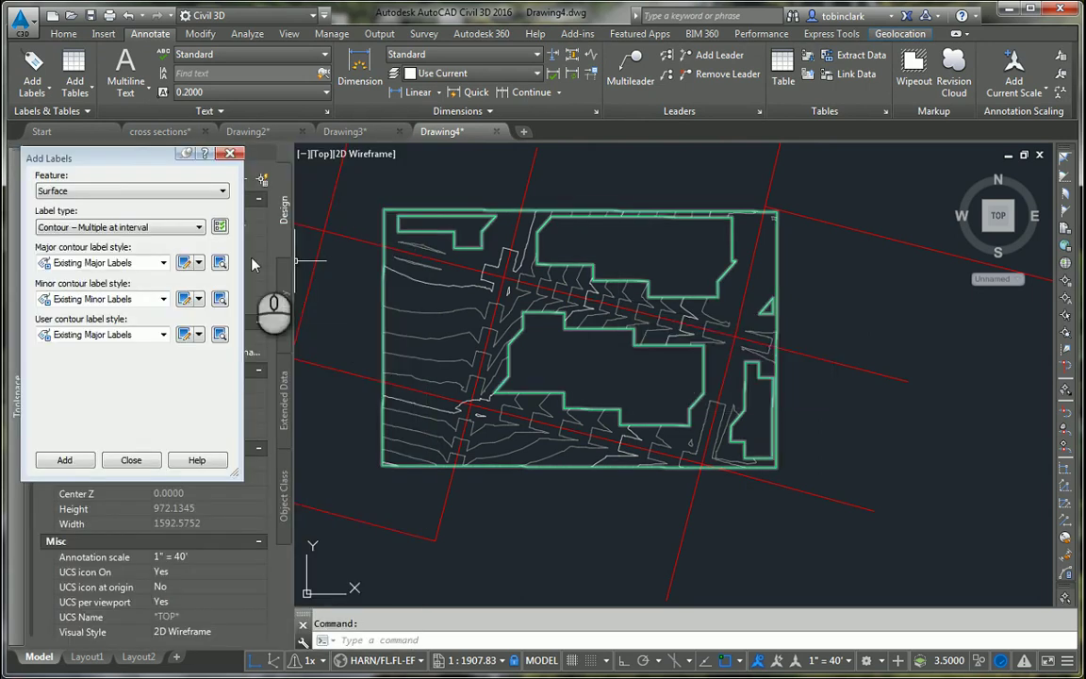
Label Surface1's contours along the southern road, from the surface's southeast corner to the western intersection, at a 100.00 interval.
mouse_move(142, 156)
mouse_down()
mouse_move(968, 225)
mouse_move(947, 198)
mouse_move(902, 194)
mouse_up()
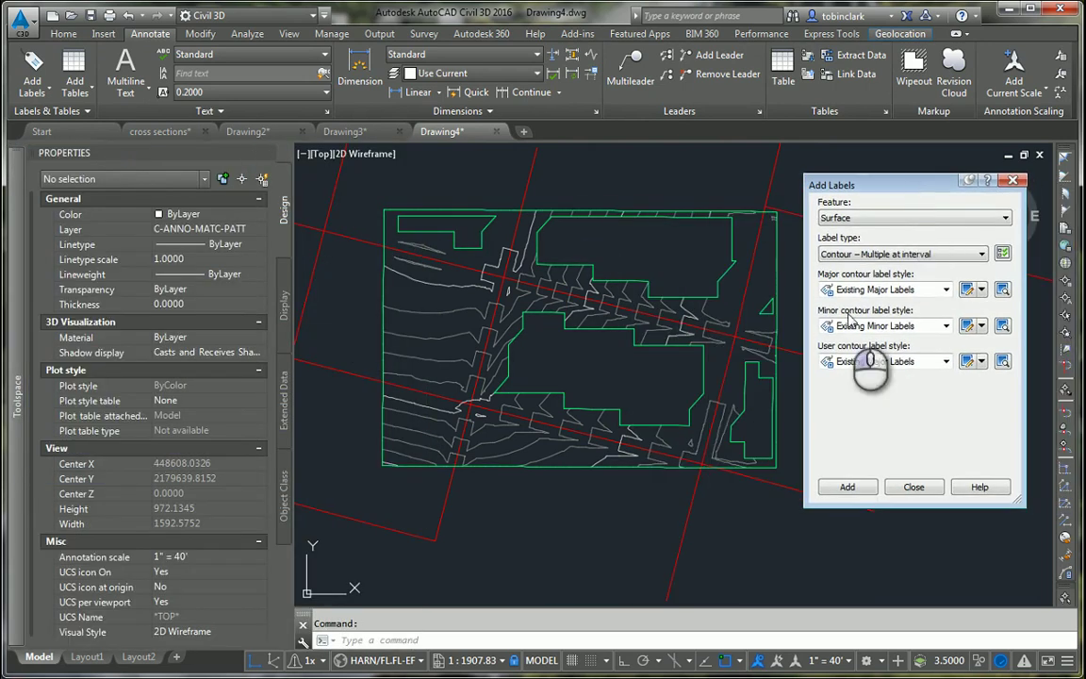
click(846, 488)
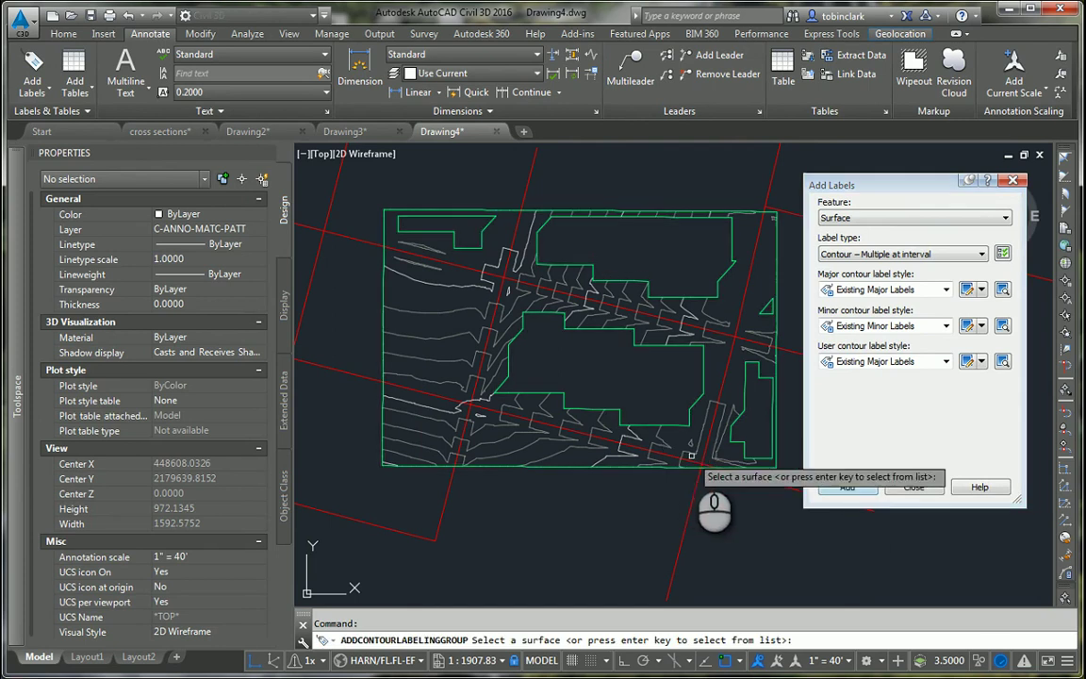
click(752, 469)
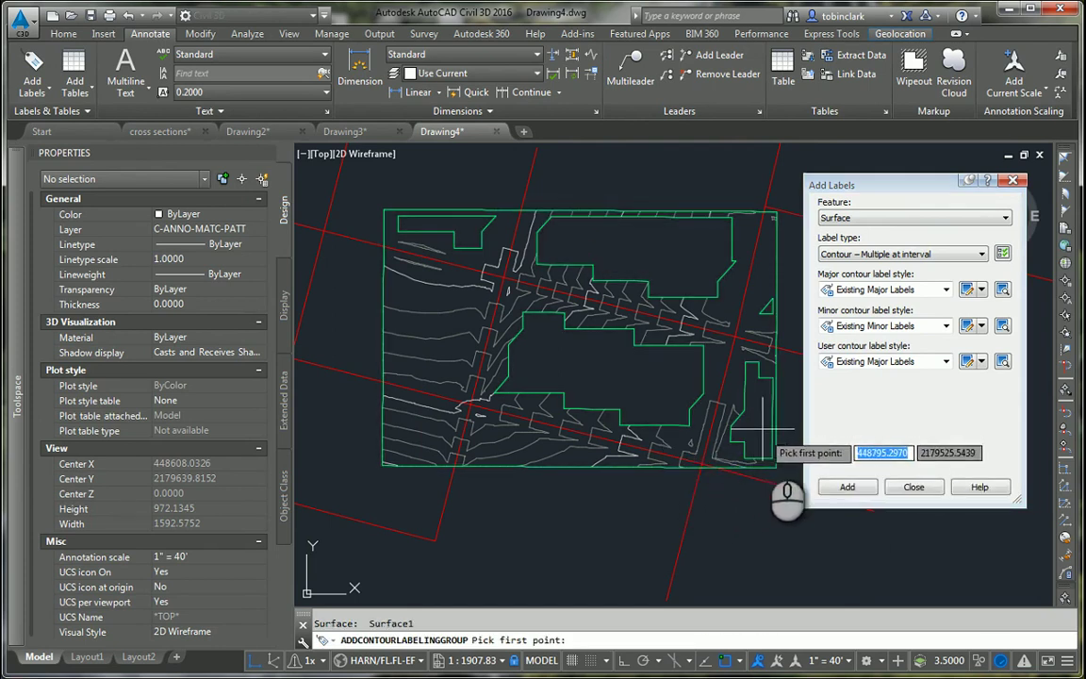
scroll(768, 467, up, 2)
scroll(773, 476, up, 4)
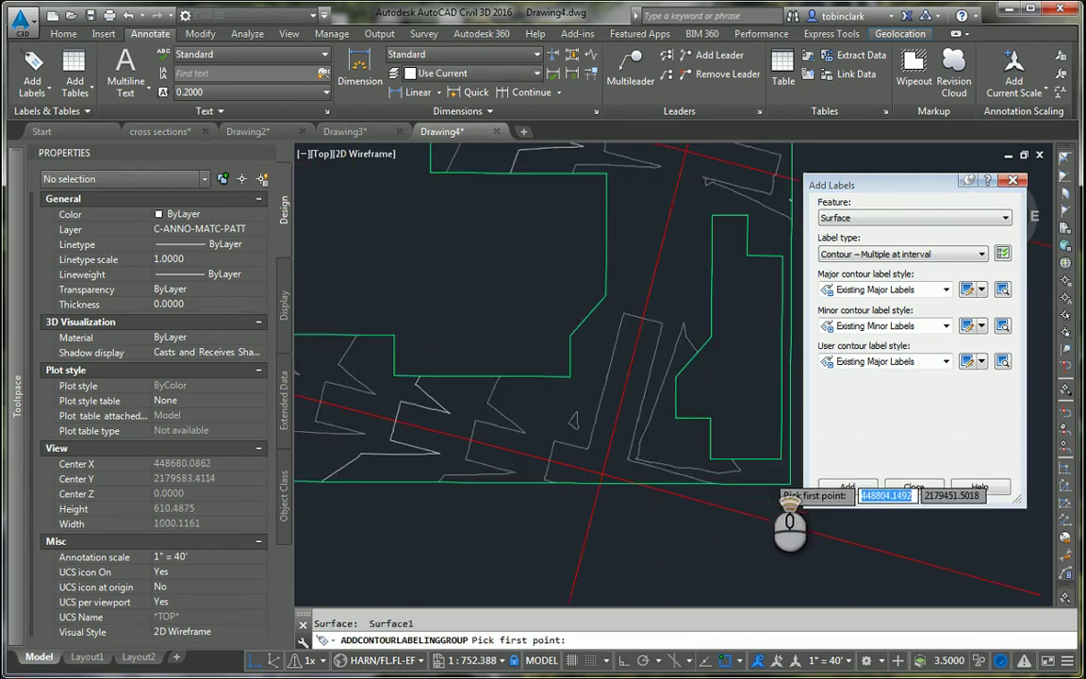
click(760, 473)
scroll(560, 467, down, 4)
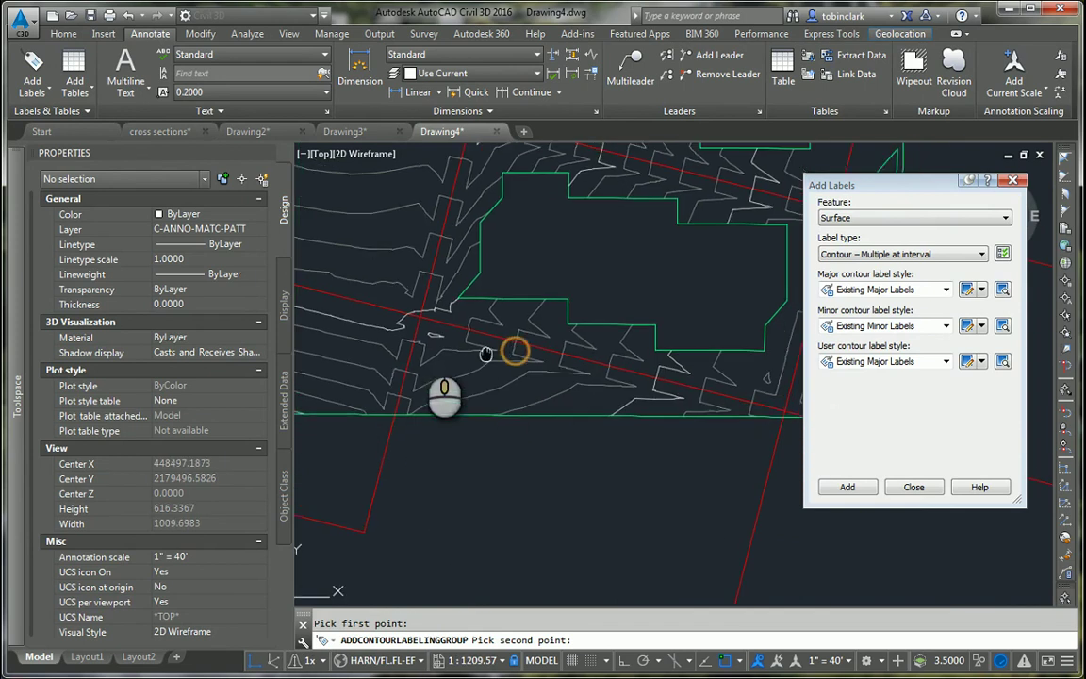
click(351, 305)
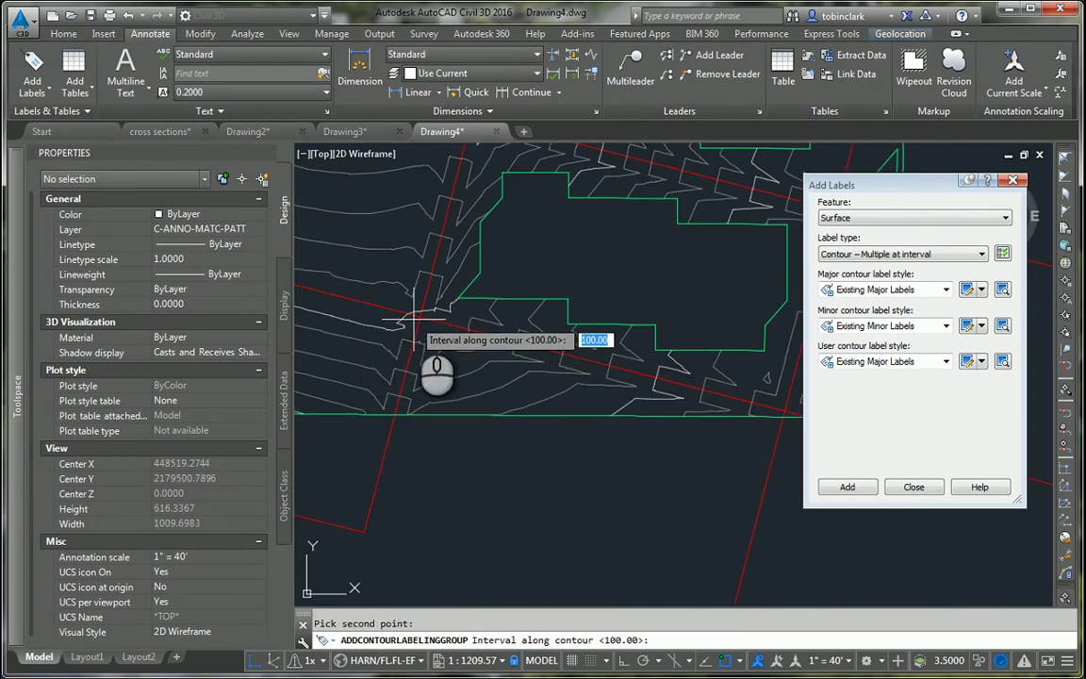
key(Return)
Add contour labels at a 100.00 interval from the southwestern intersection up to the small contours near the surface's northwest corner.
scroll(521, 249, down, 3)
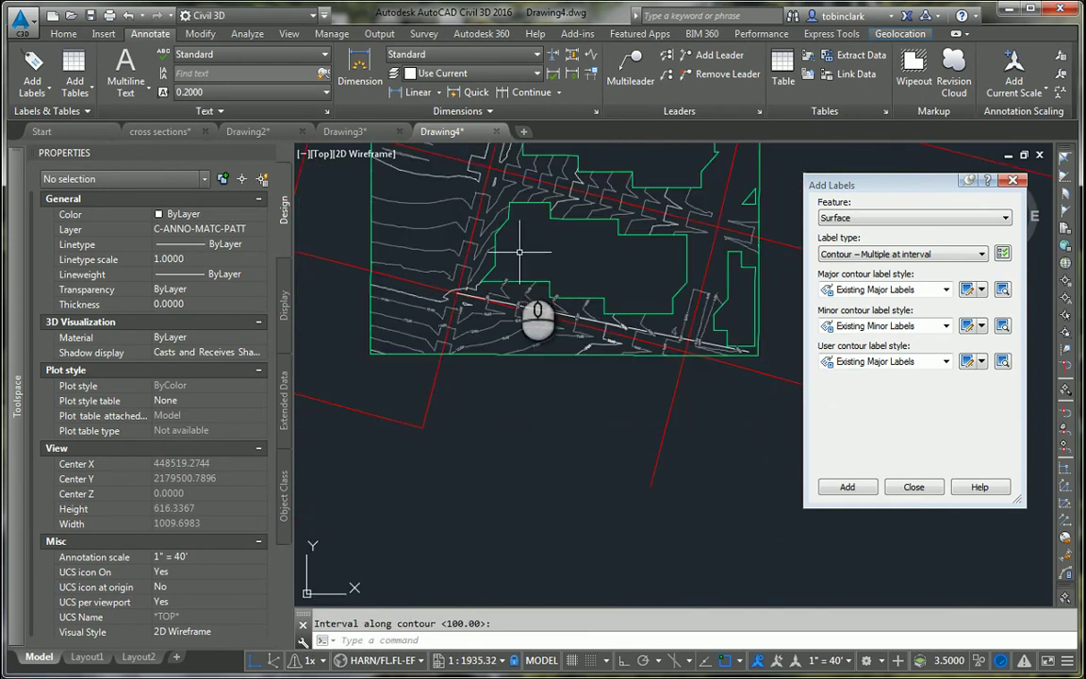
scroll(515, 305, up, 3)
scroll(515, 311, up, 3)
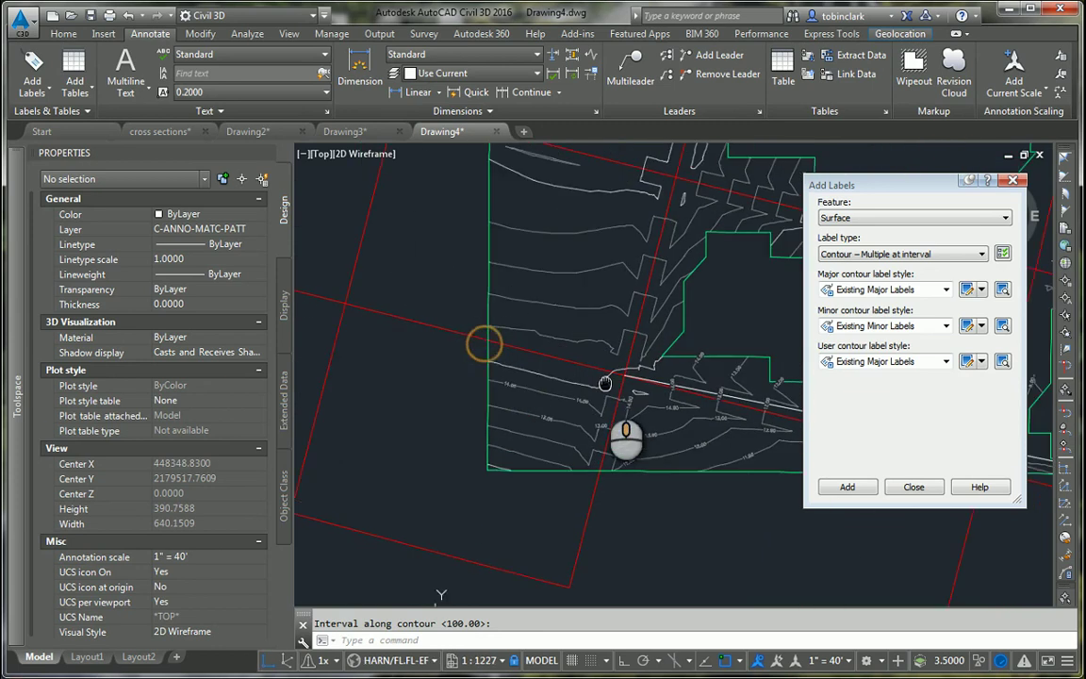
scroll(611, 379, down, 2)
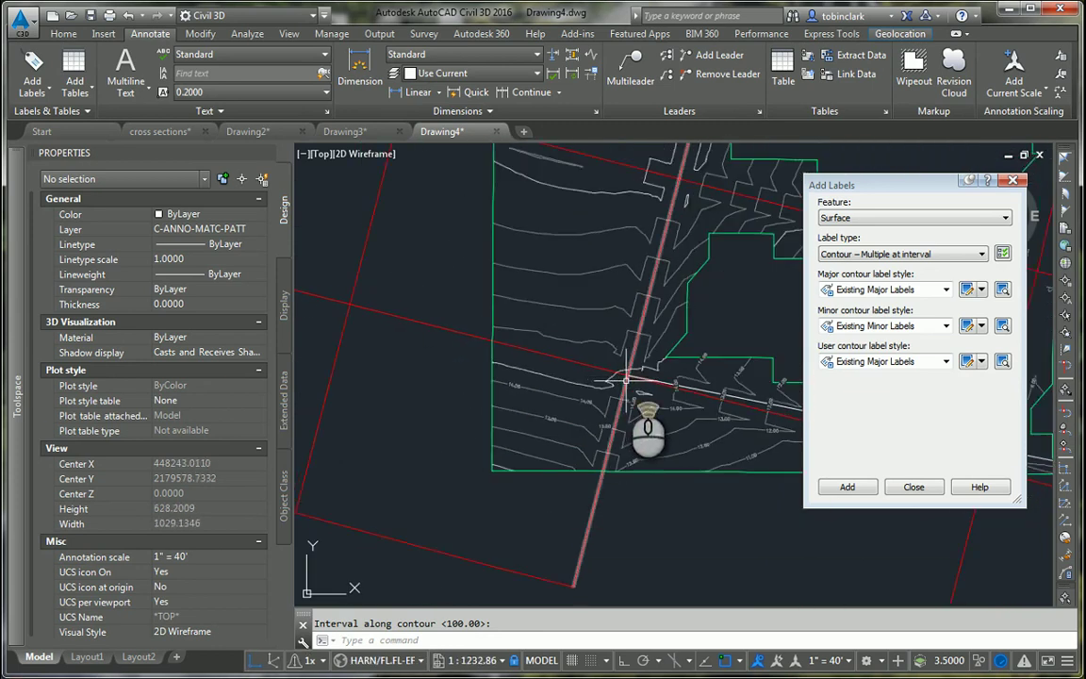
scroll(626, 381, up, 2)
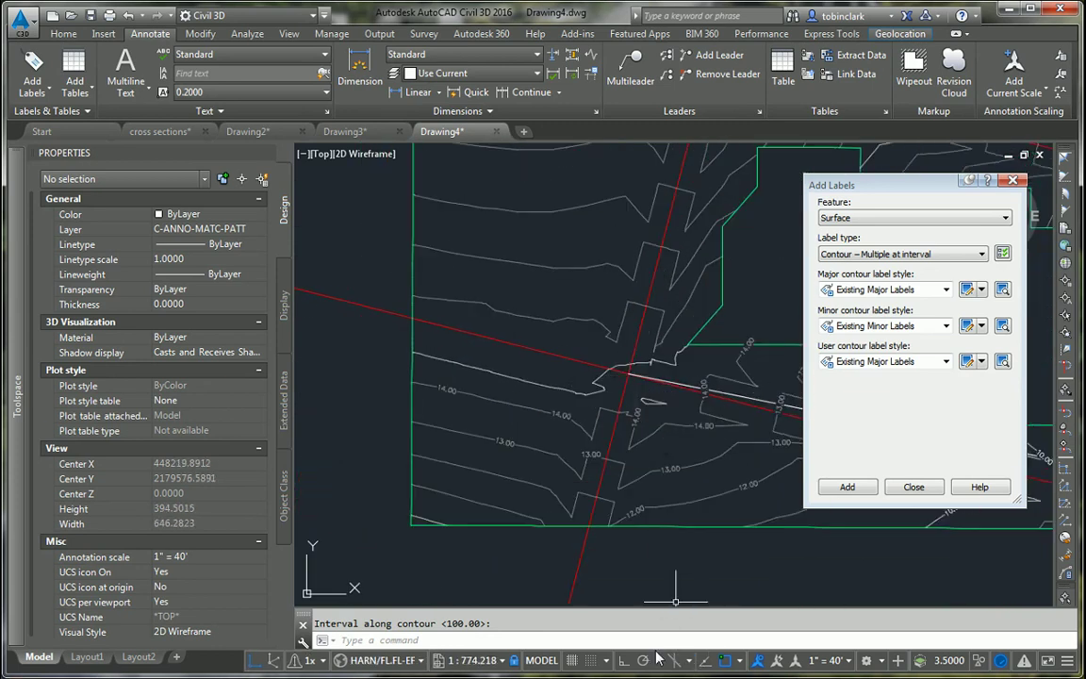
click(848, 487)
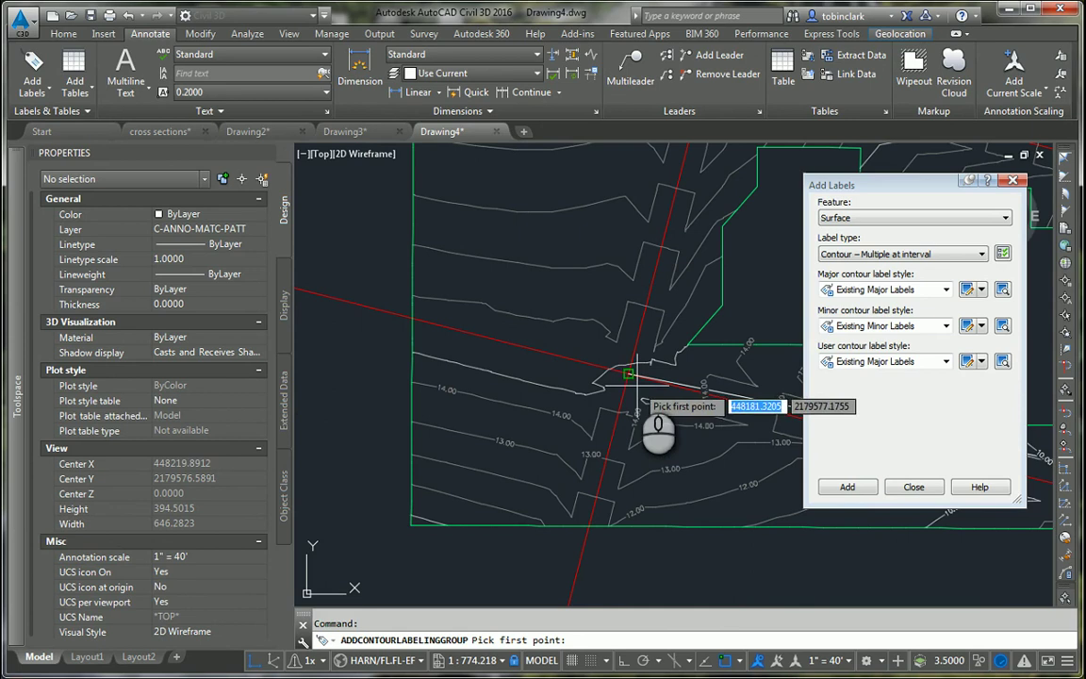
middle_drag(572, 177, 578, 477)
scroll(575, 410, down, 2)
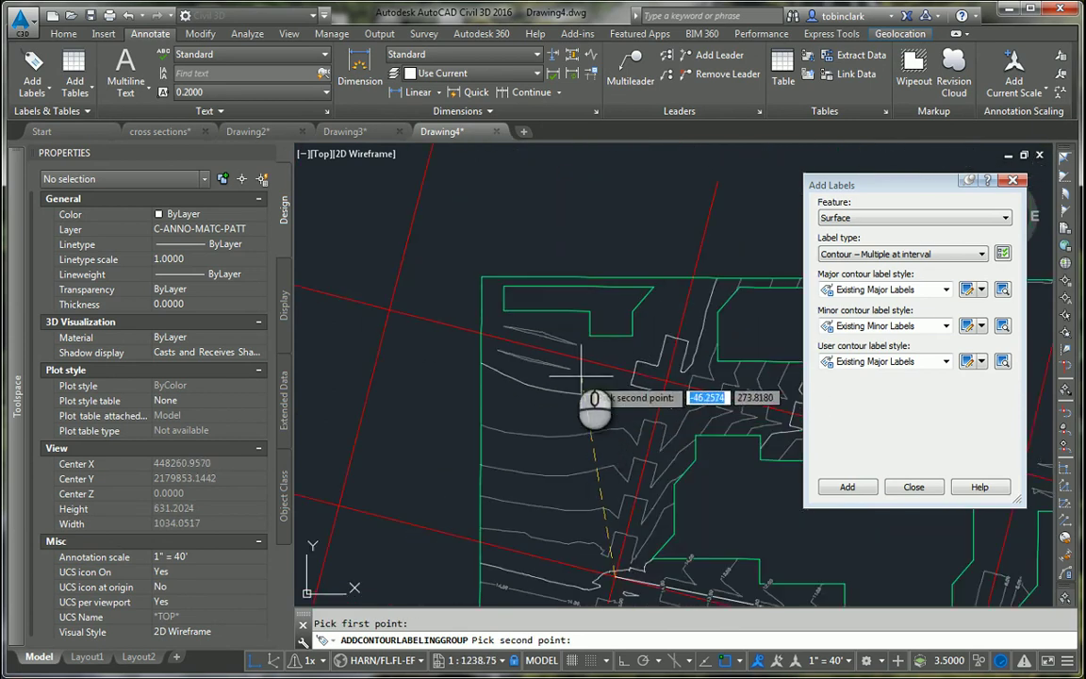
click(530, 325)
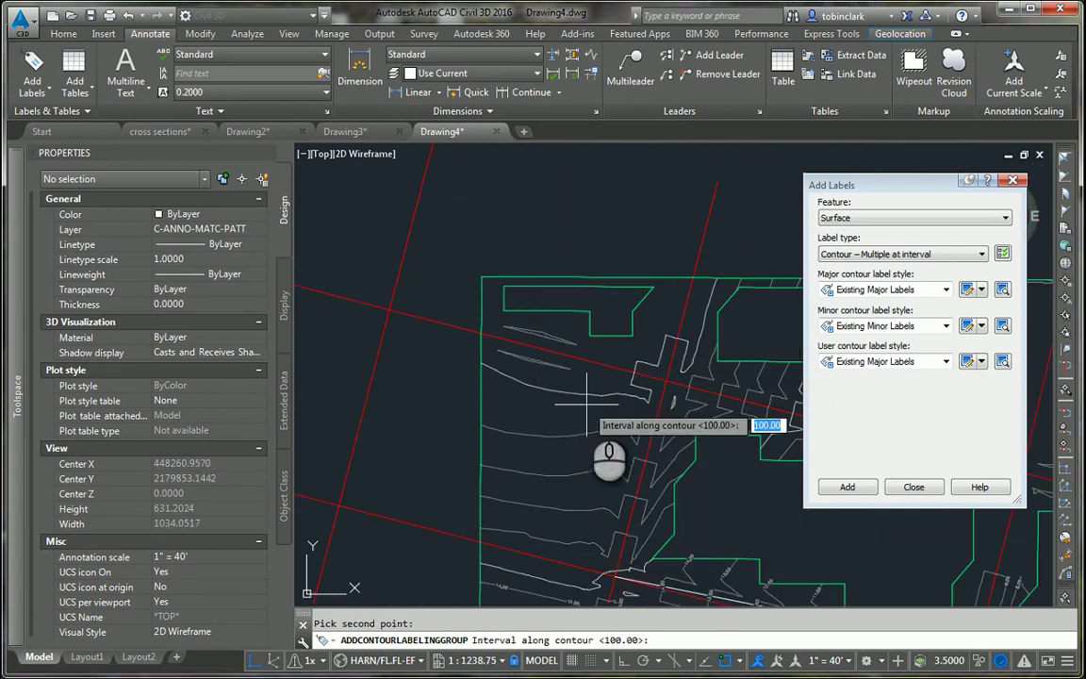
scroll(538, 329, up, 4)
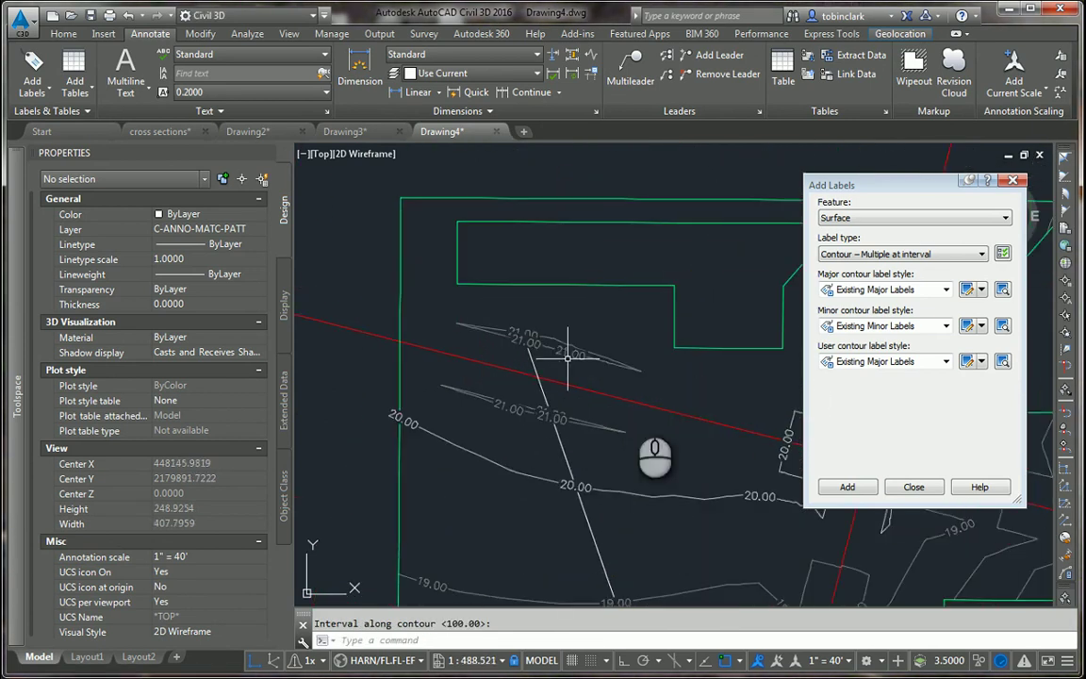
Add contour labels along the northern road from the surface's east edge to just east of the western intersection, at a 100.00 interval.
scroll(541, 391, down, 1)
scroll(534, 397, up, 1)
scroll(637, 416, down, 1)
middle_drag(637, 416, 422, 380)
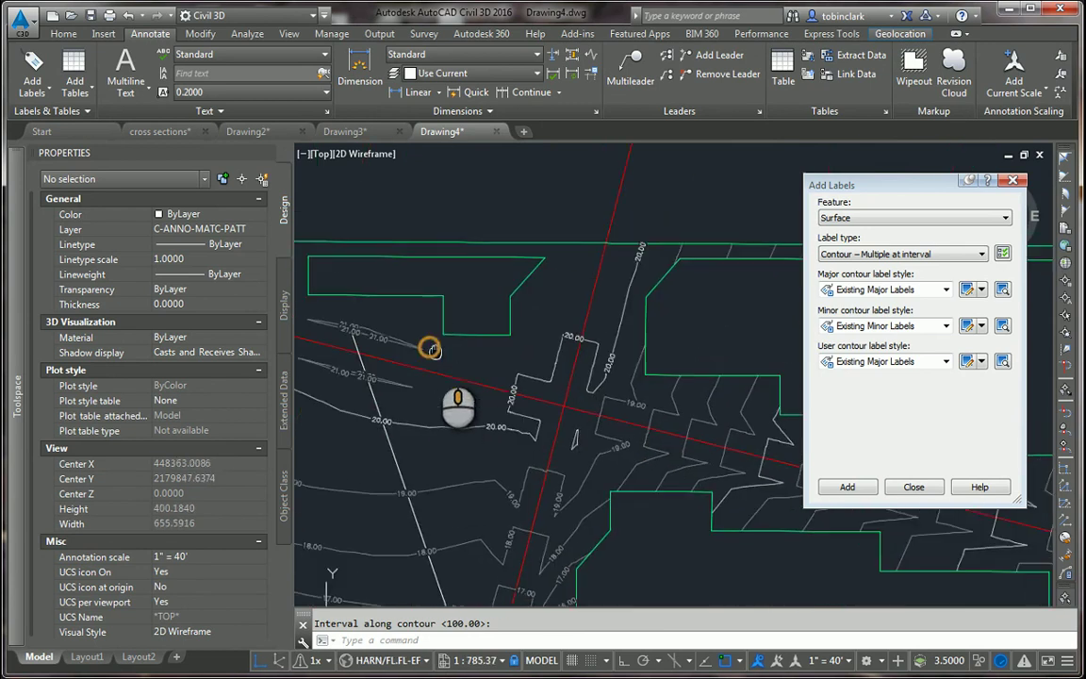
scroll(426, 350, up, 1)
middle_drag(541, 405, 377, 305)
scroll(613, 395, down, 2)
middle_drag(612, 395, 720, 432)
key(Return)
click(724, 425)
scroll(382, 323, up, 1)
scroll(613, 386, down, 1)
scroll(562, 399, up, 1)
middle_drag(655, 412, 478, 389)
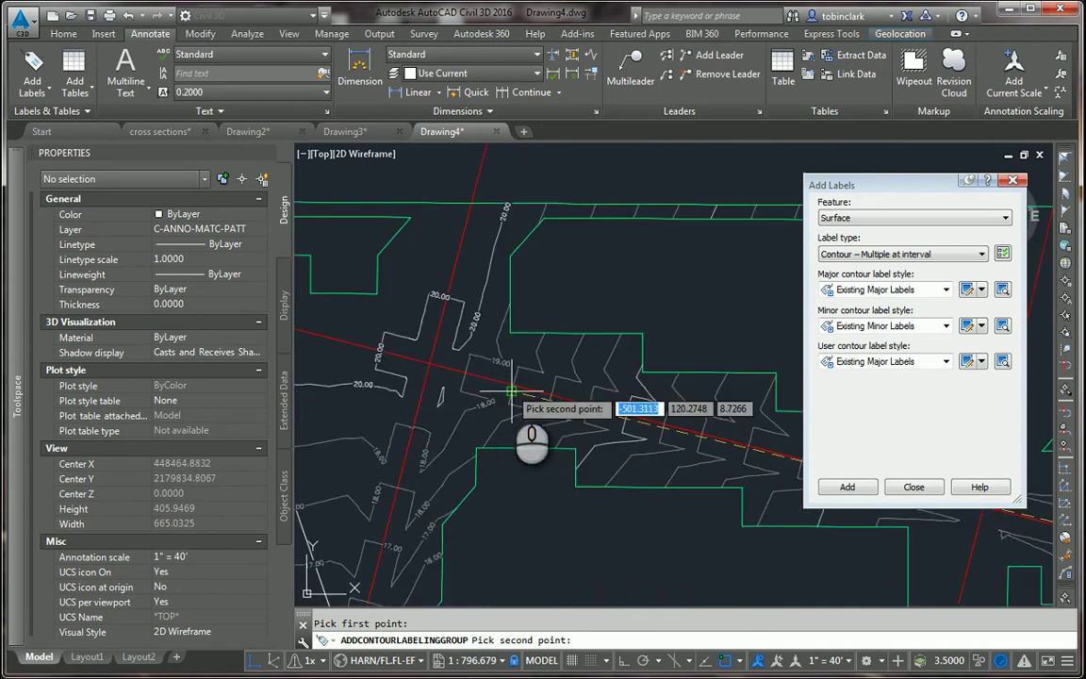
click(511, 385)
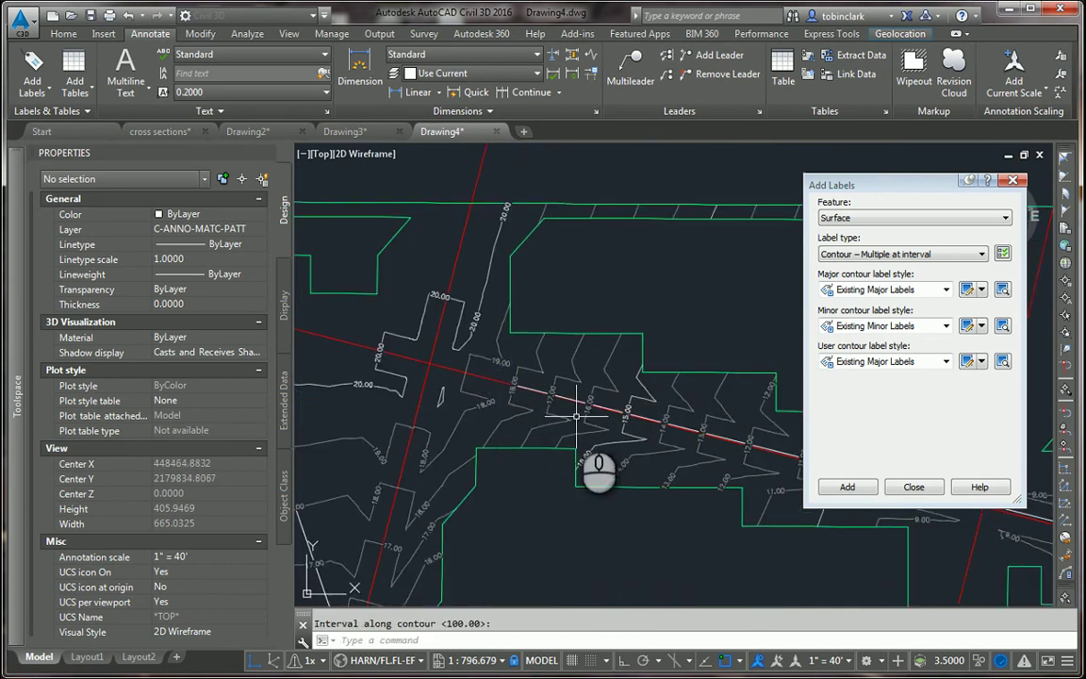
Examine the contour labels along both roads, at the intersections and across the western part of the surface.
scroll(583, 414, down, 1)
middle_drag(603, 424, 503, 392)
middle_drag(662, 470, 489, 424)
scroll(570, 410, up, 1)
scroll(603, 405, down, 1)
scroll(618, 391, up, 2)
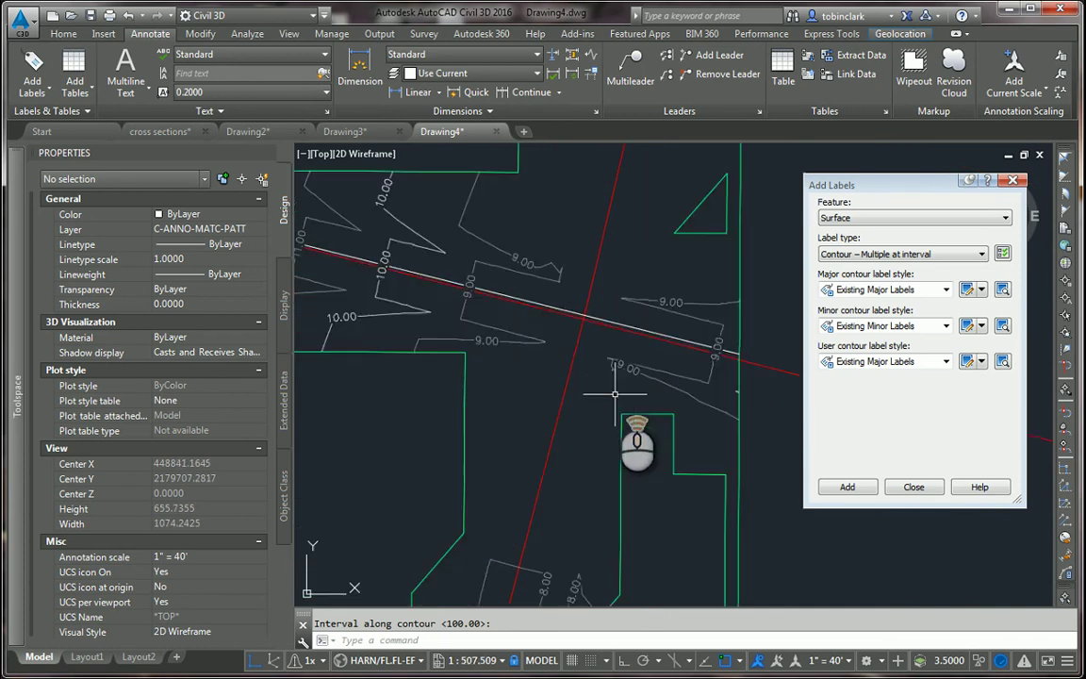
scroll(591, 394, down, 1)
scroll(592, 394, down, 1)
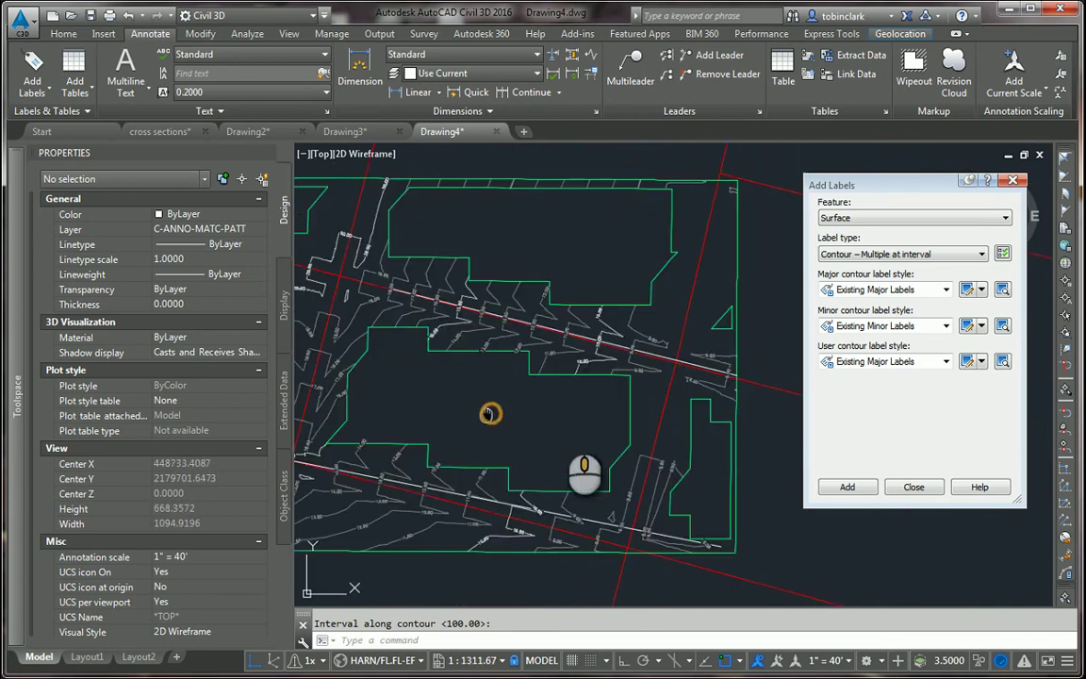
scroll(633, 422, up, 1)
mouse_move(490, 413)
middle_down()
mouse_move(692, 416)
mouse_move(668, 456)
middle_up()
scroll(606, 411, up, 1)
scroll(578, 398, down, 1)
scroll(657, 388, down, 1)
scroll(654, 400, up, 1)
scroll(667, 456, down, 1)
scroll(629, 406, up, 2)
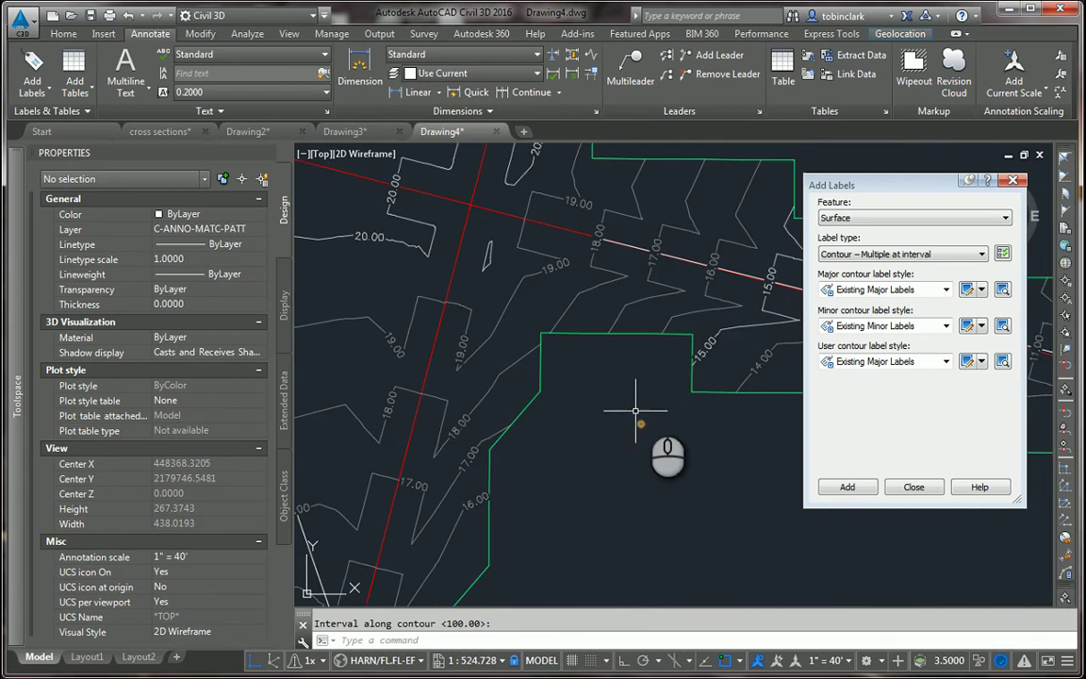
middle_drag(652, 395, 666, 313)
scroll(651, 292, down, 1)
scroll(662, 390, up, 1)
scroll(677, 392, down, 1)
middle_drag(680, 393, 639, 397)
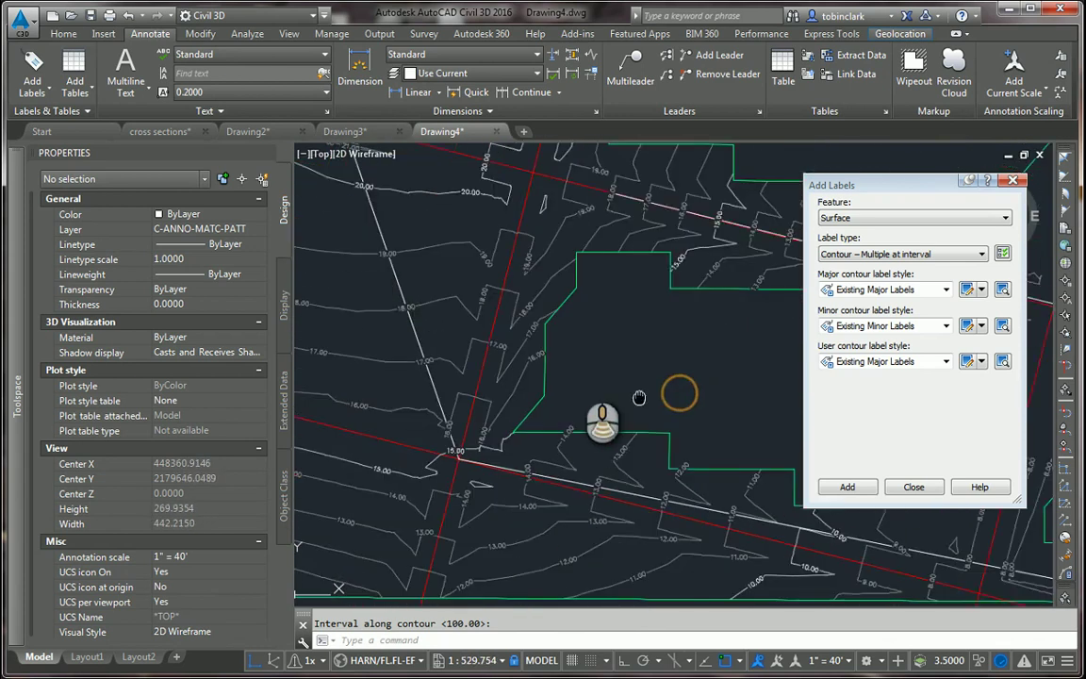
scroll(639, 398, down, 2)
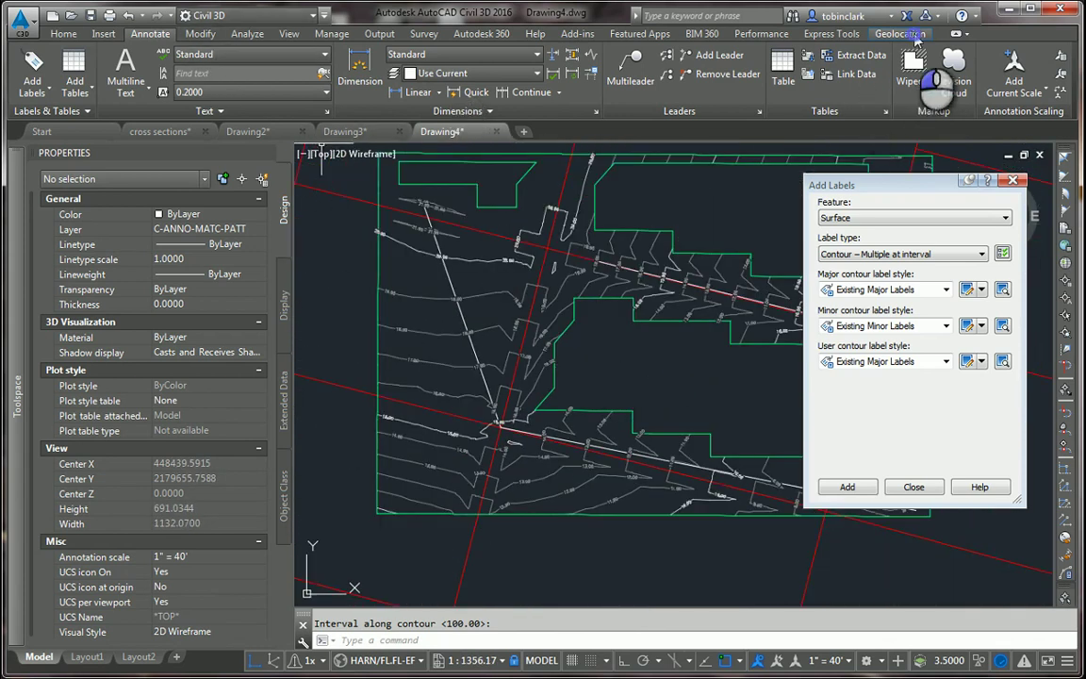
Turn on the aerial online map behind the surface and close the Add Labels dialog.
click(913, 35)
click(259, 85)
click(283, 132)
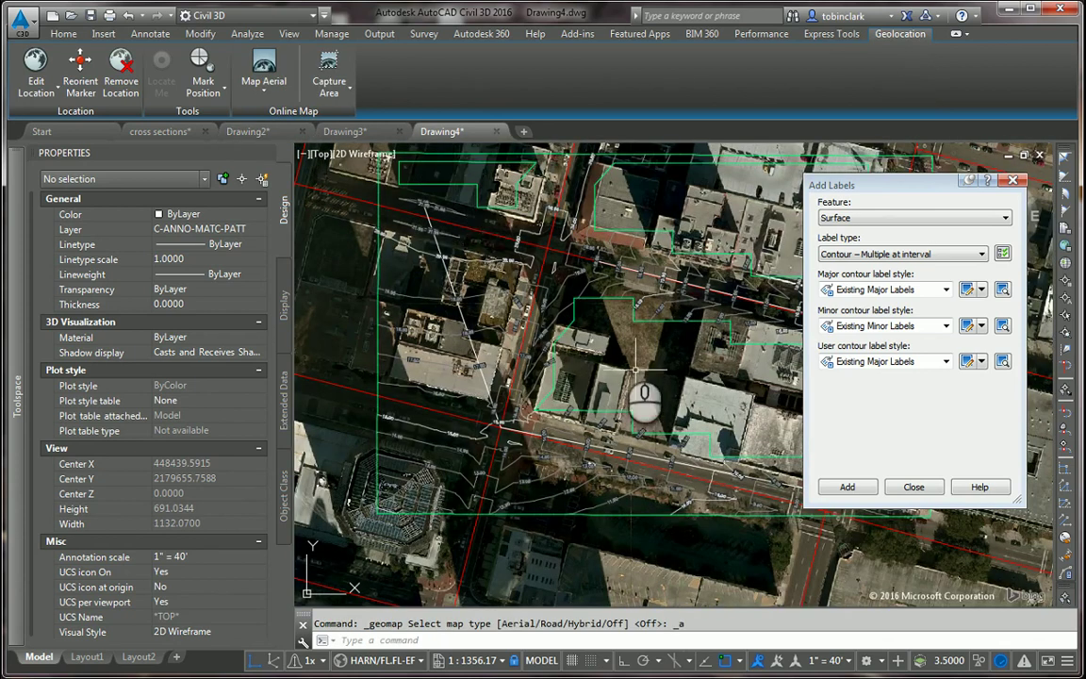
scroll(604, 360, down, 1)
scroll(592, 336, up, 1)
click(1001, 254)
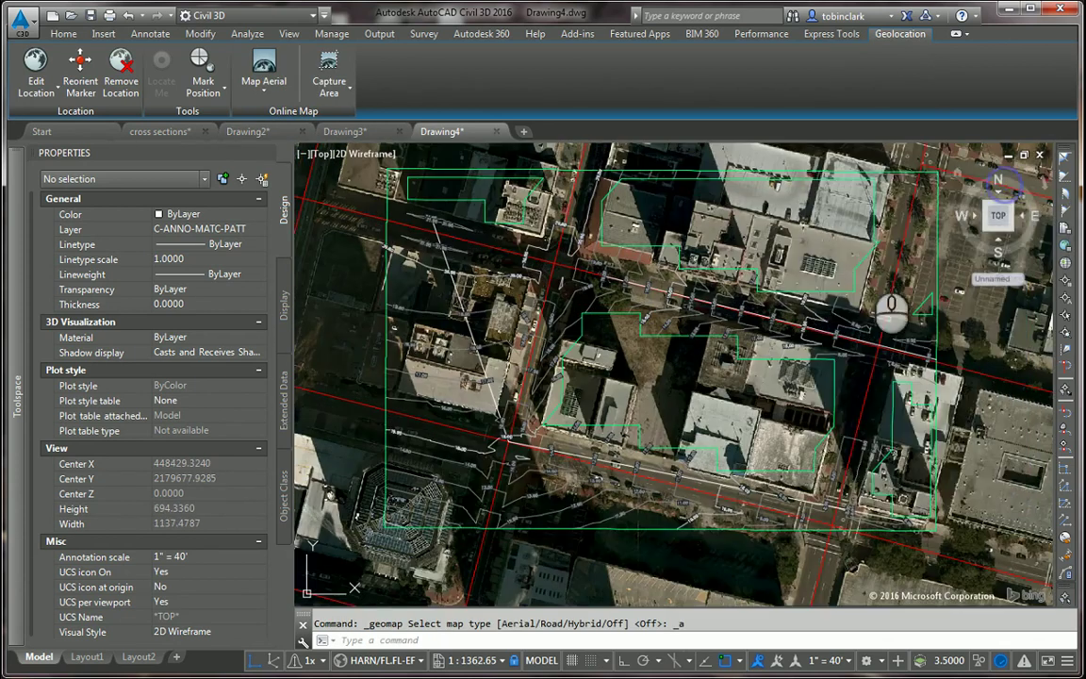
scroll(729, 400, up, 2)
scroll(644, 399, down, 2)
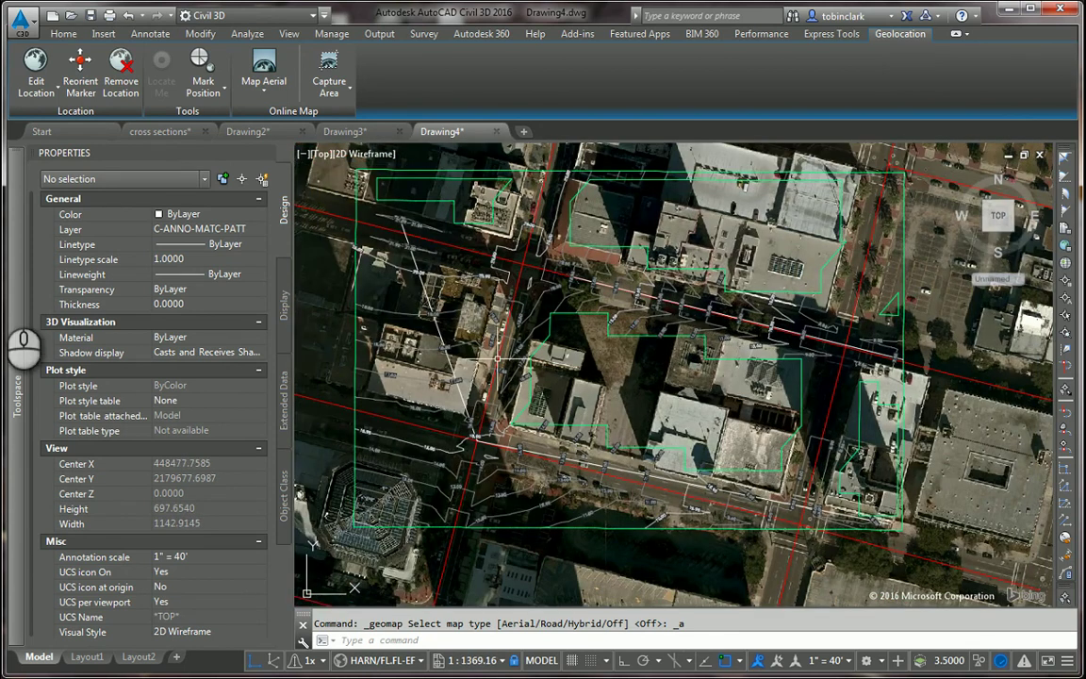
List the edits in Surface1's definition and widen the description column to show the full surface names.
mouse_move(21, 313)
click(88, 308)
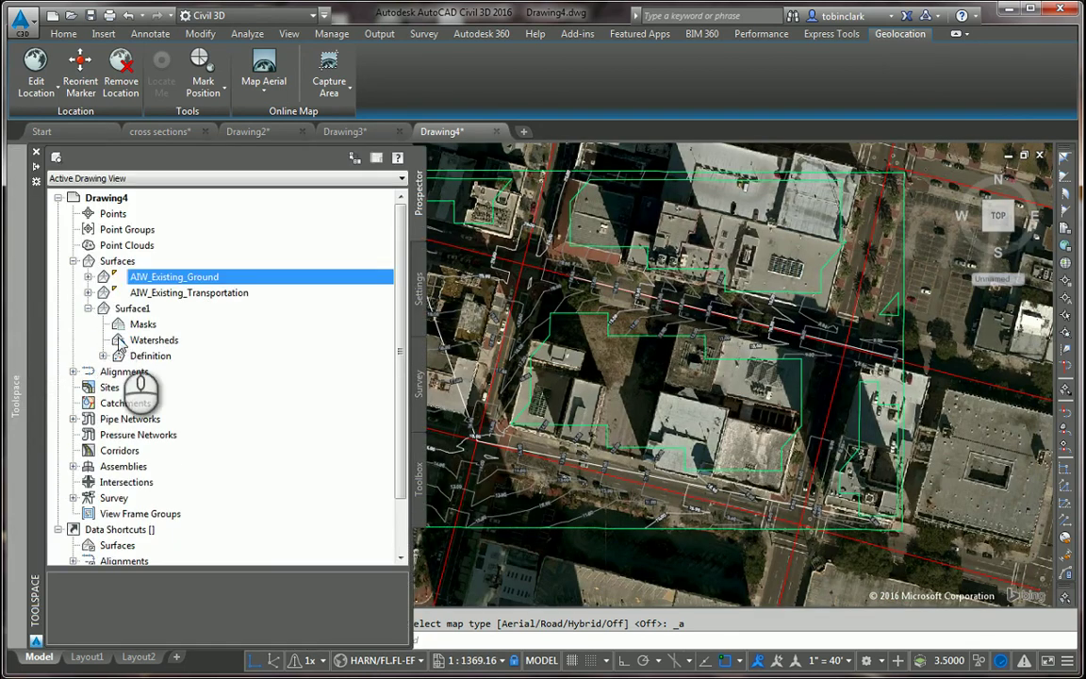
click(102, 355)
click(144, 450)
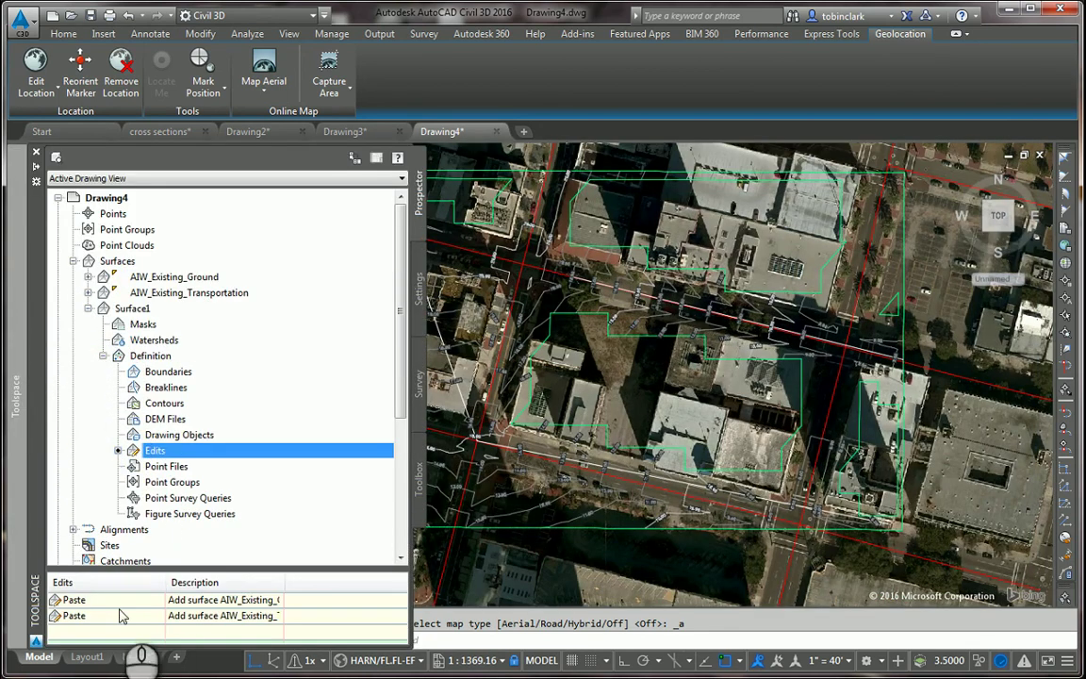
click(197, 614)
click(234, 599)
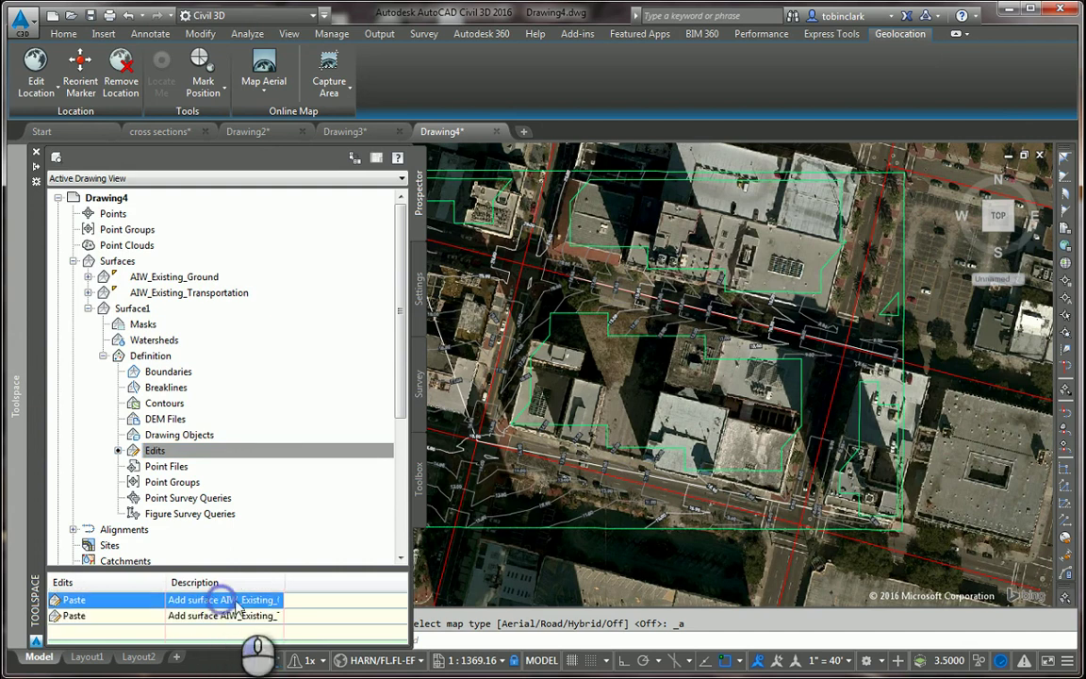
drag(283, 588, 358, 579)
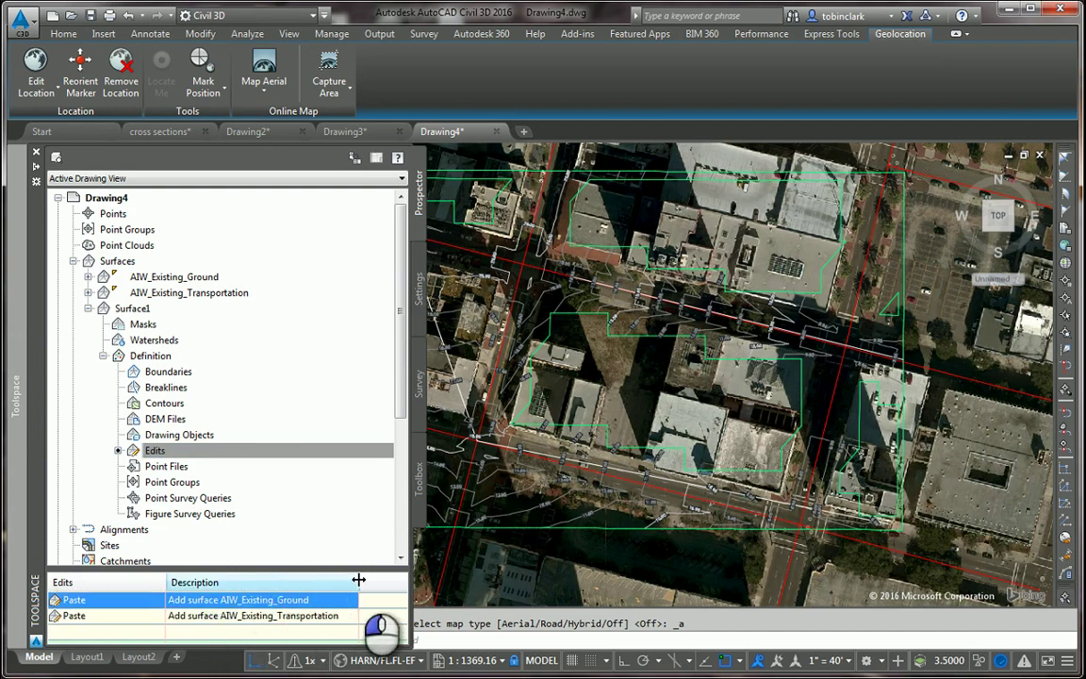
Delete the AIW_Existing_Transportation and AIW_Existing_Ground paste edits from Surface1's definition.
click(250, 615)
right_click(296, 615)
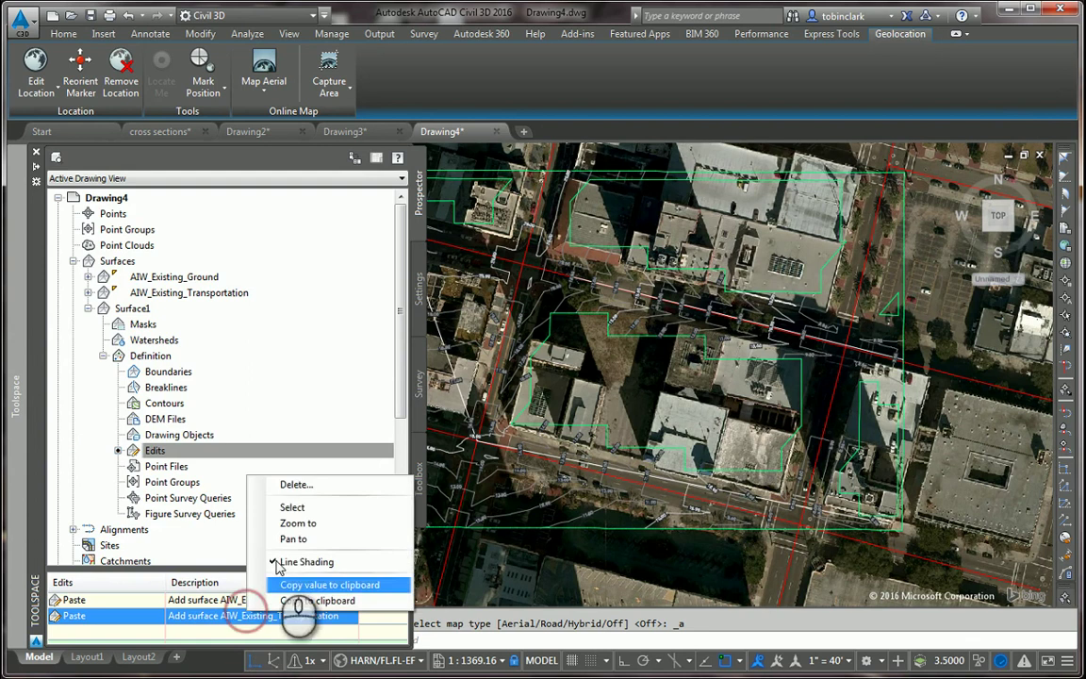
click(295, 482)
click(603, 378)
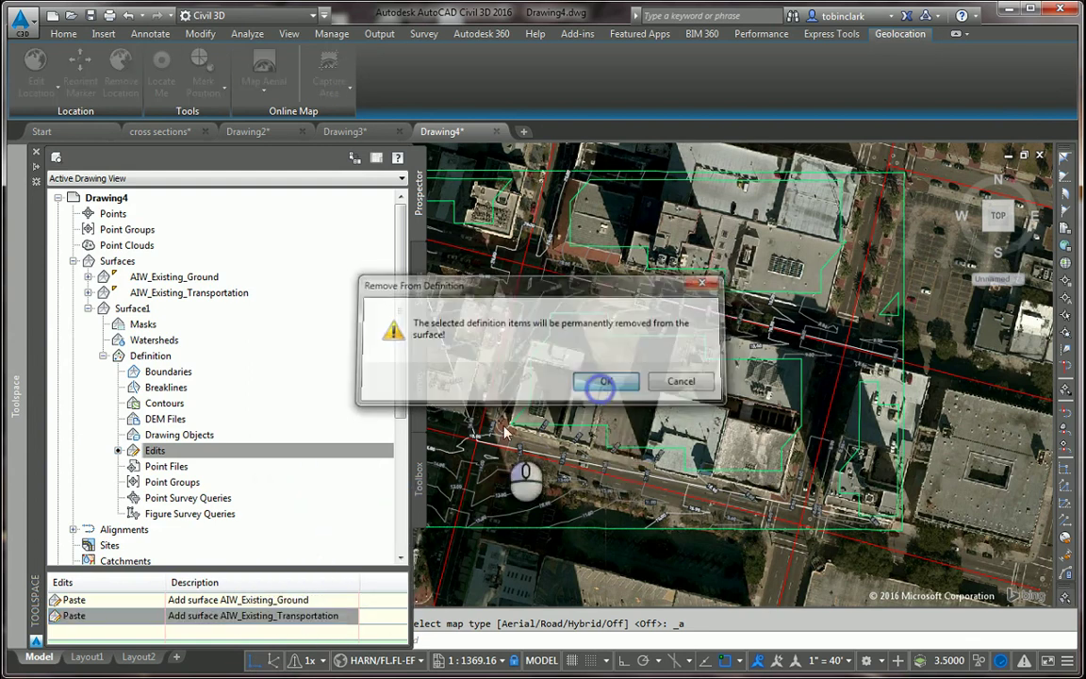
right_click(285, 603)
click(334, 475)
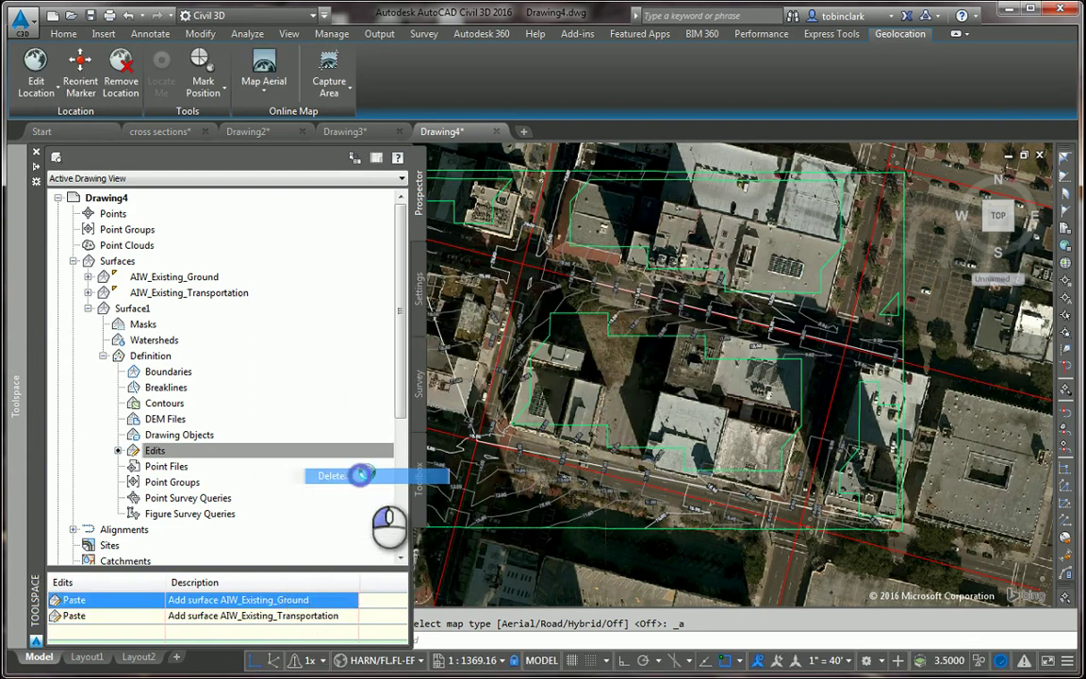
click(577, 383)
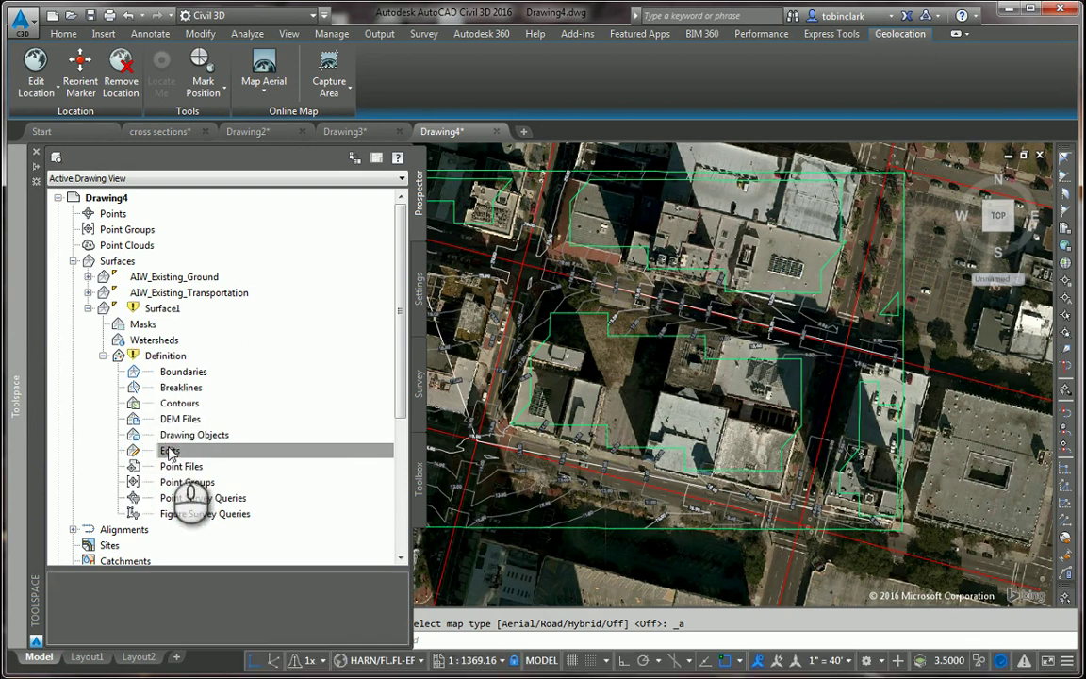
Paste the AIW_Existing_Transportation surface into Surface1 as the first edit in its definition.
right_click(170, 451)
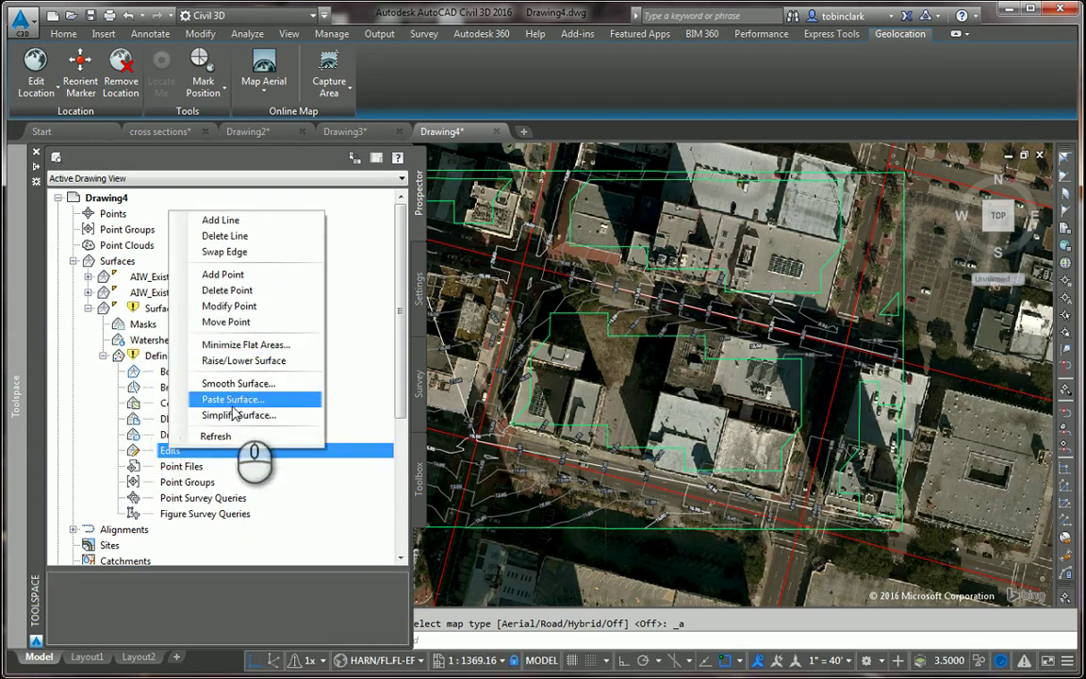
click(232, 401)
click(556, 300)
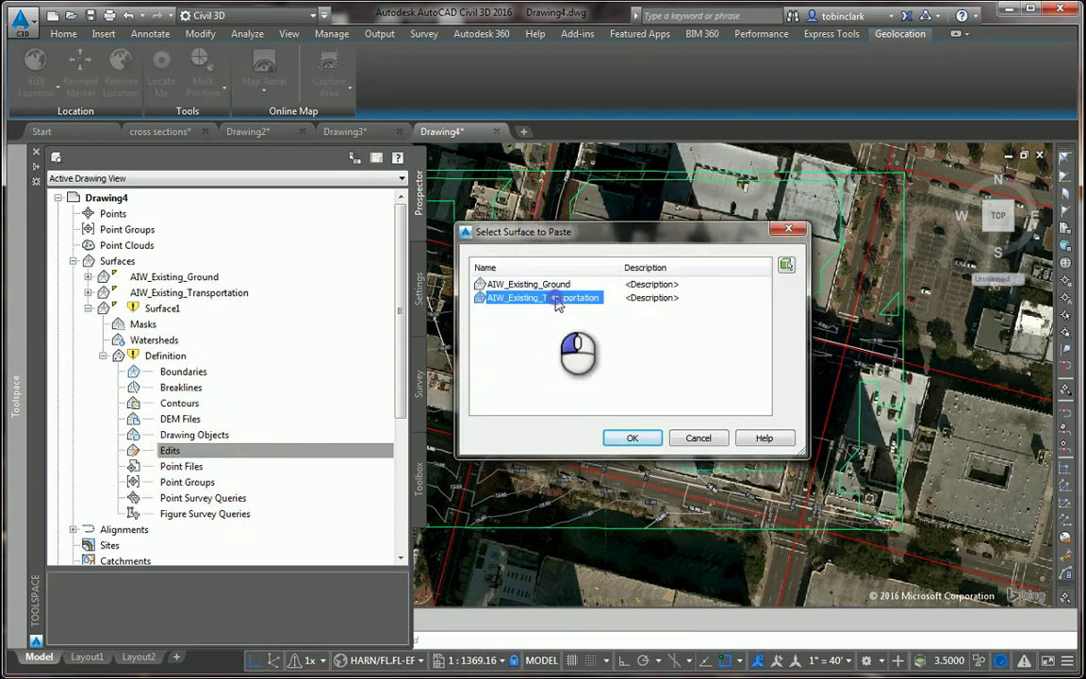
click(629, 439)
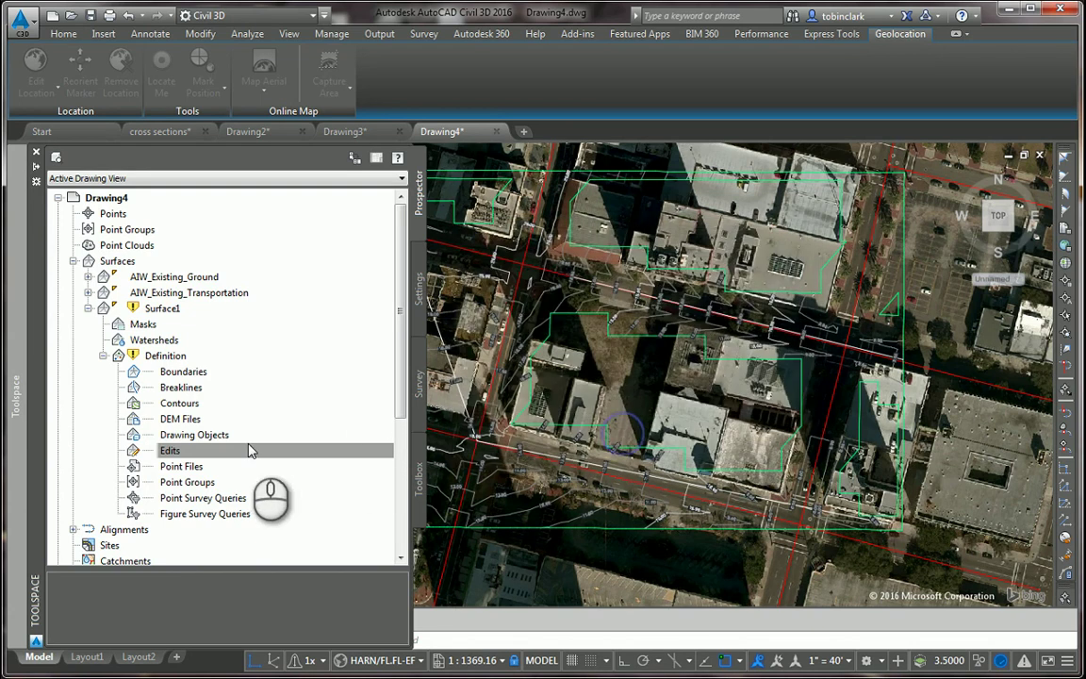
Paste the AIW_Existing_Ground surface into Surface1 after the transportation surface and rebuild Surface1.
right_click(179, 453)
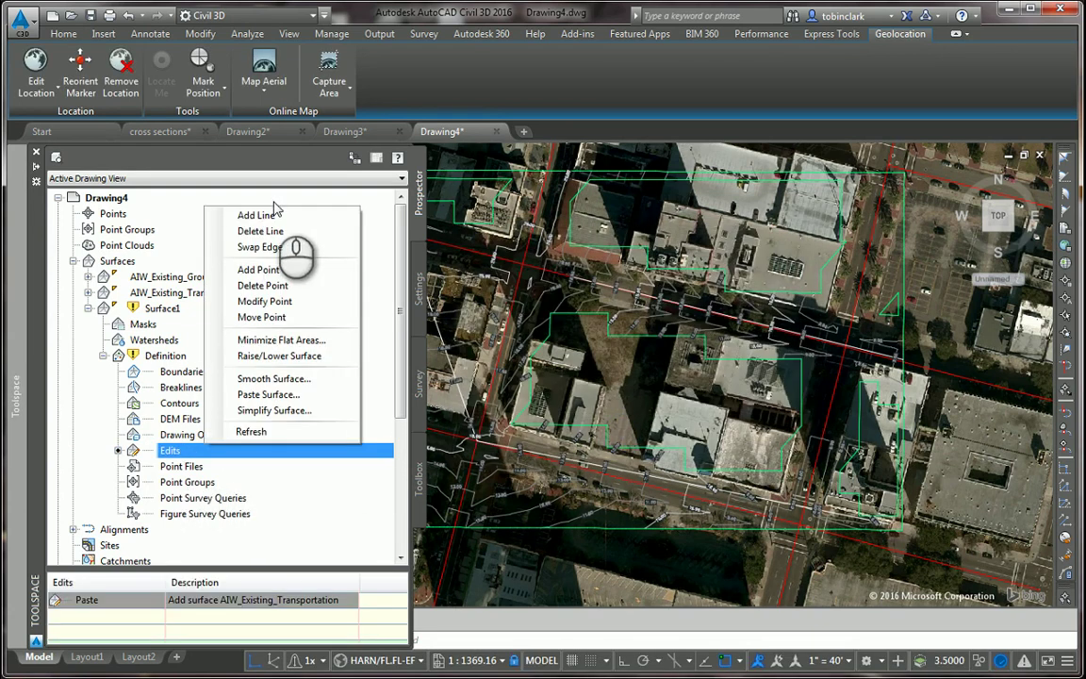
click(251, 393)
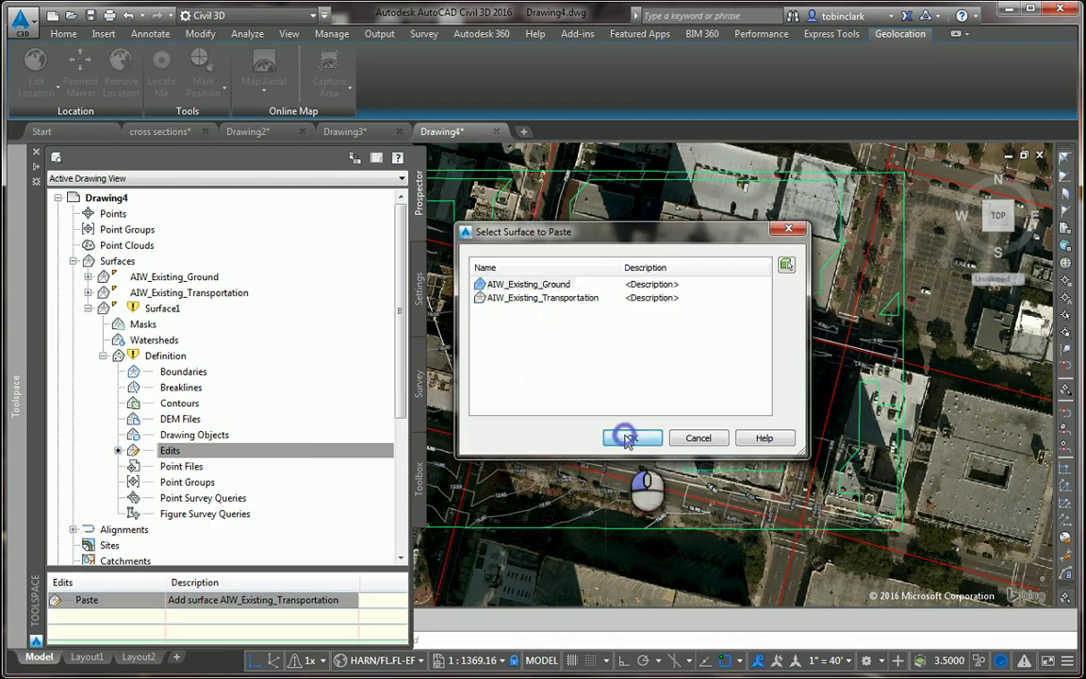
click(627, 437)
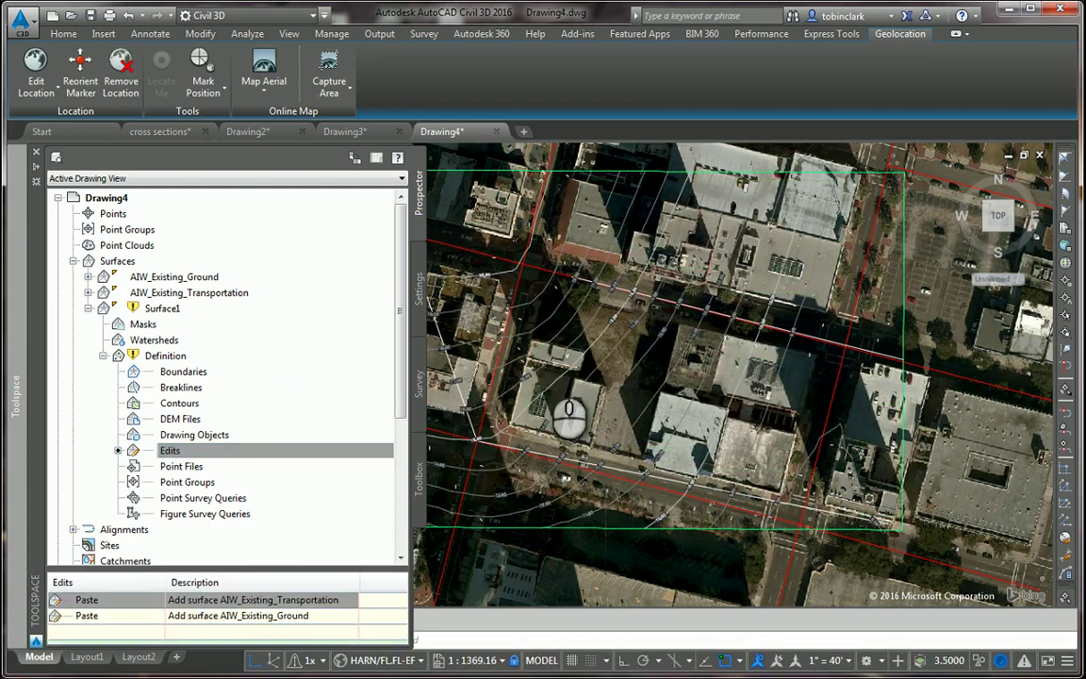
click(156, 311)
right_click(154, 311)
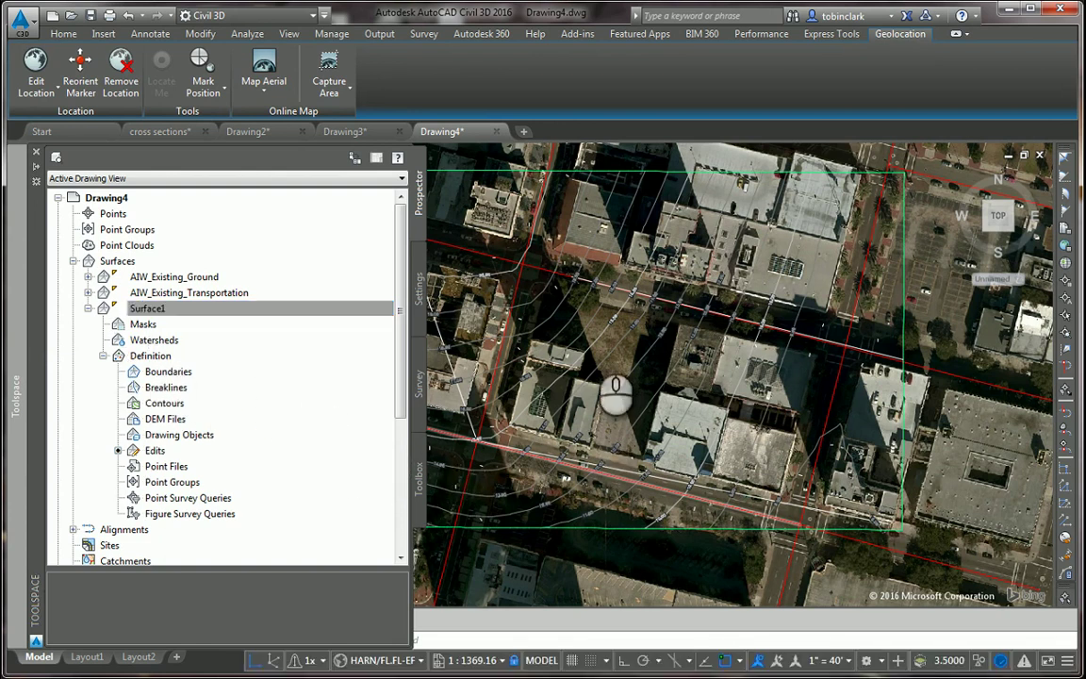
Stretch the western end of the northern road's contour label line to the road intersection.
scroll(598, 249, up, 3)
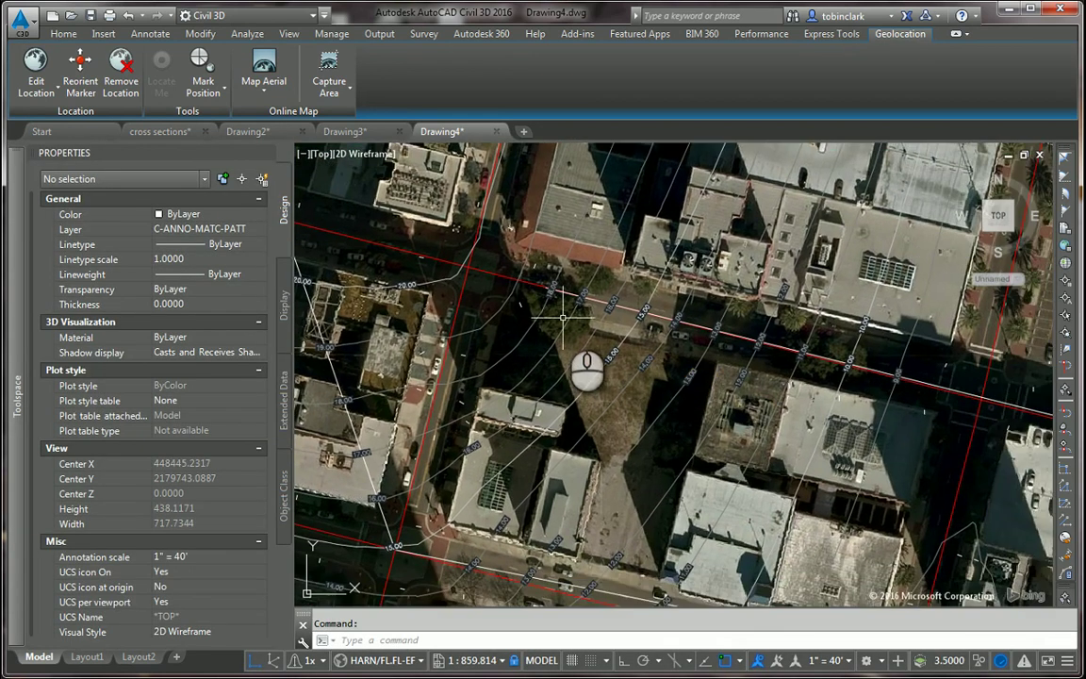
scroll(563, 318, up, 2)
click(552, 288)
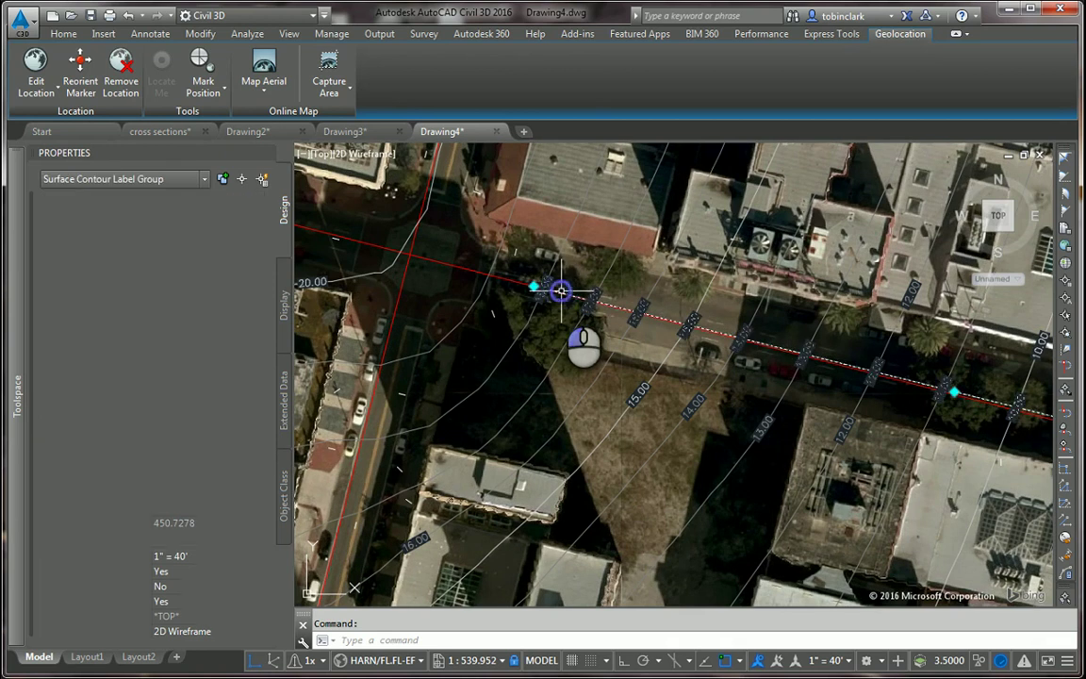
click(534, 286)
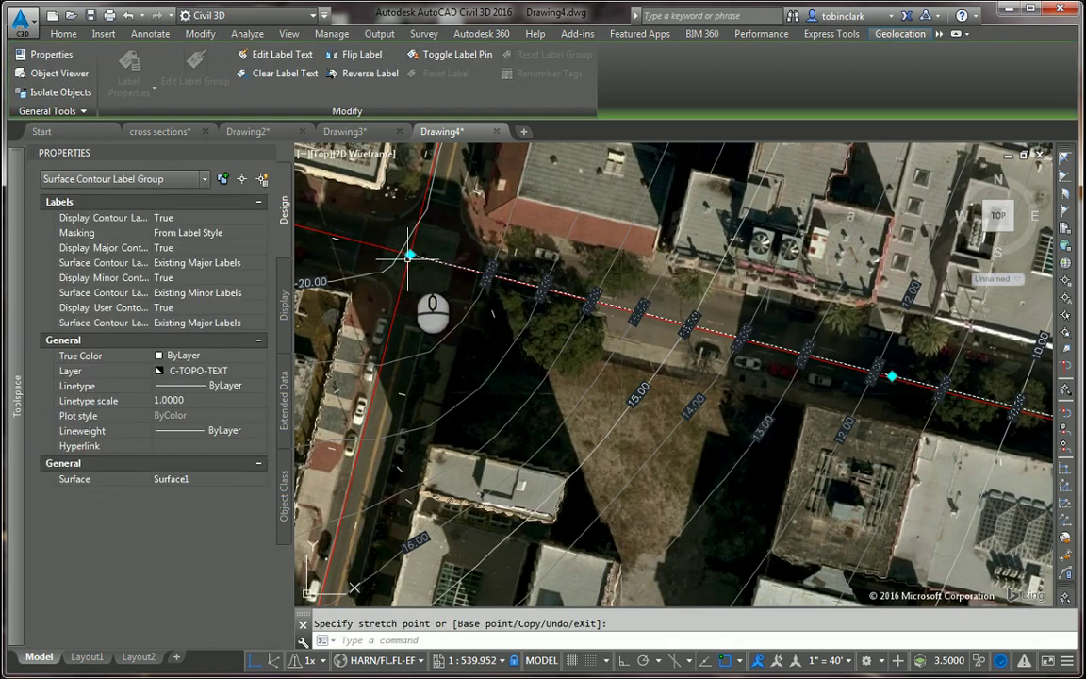
mouse_move(412, 278)
middle_down()
mouse_move(462, 306)
mouse_move(432, 287)
mouse_move(497, 368)
mouse_move(528, 367)
middle_up()
scroll(462, 306, down, 2)
key(Escape)
Examine Surface1's contours and labels at the southeast corner, the western blocks and the road intersections.
scroll(452, 325, down, 3)
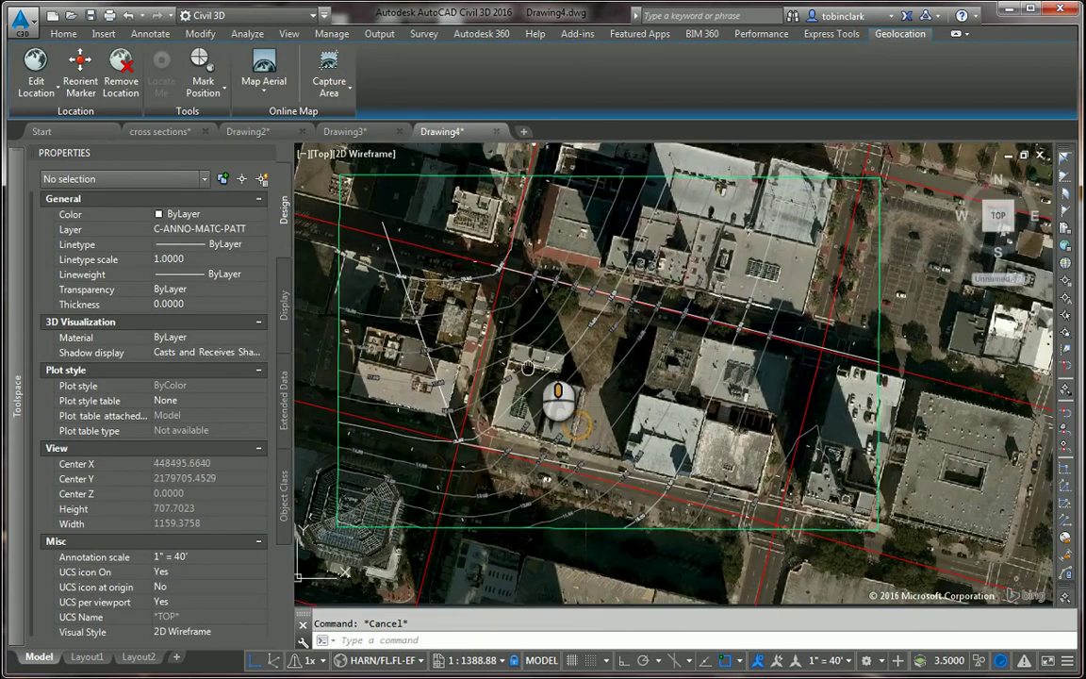
scroll(529, 368, up, 4)
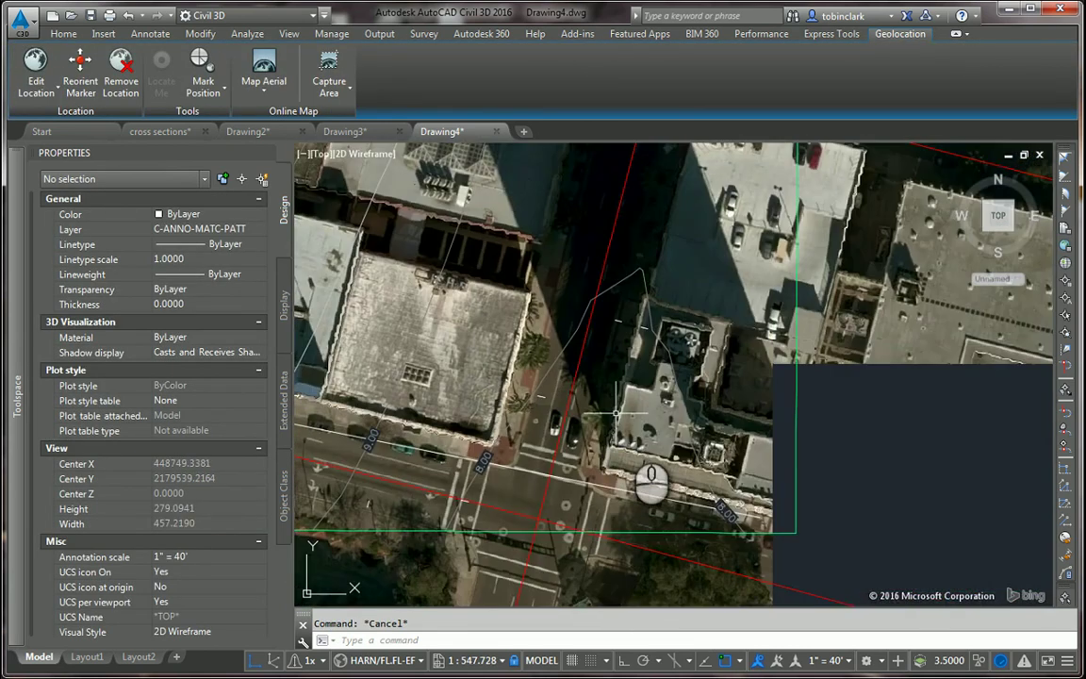
scroll(615, 412, down, 4)
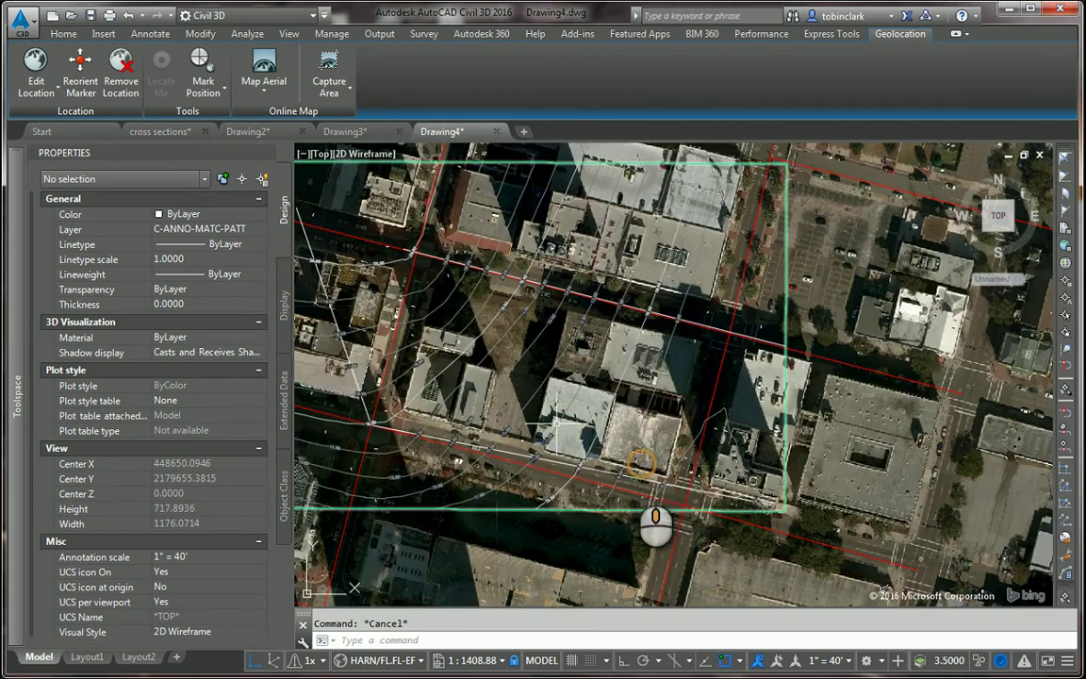
scroll(517, 434, up, 2)
scroll(450, 406, up, 2)
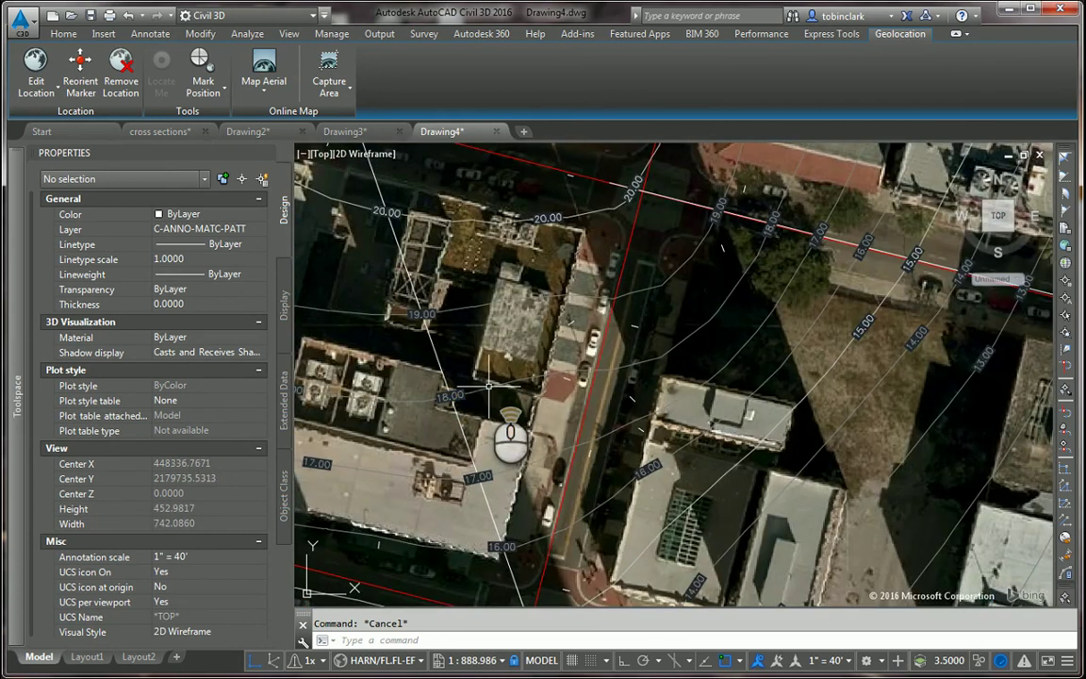
scroll(514, 443, down, 2)
scroll(532, 443, up, 2)
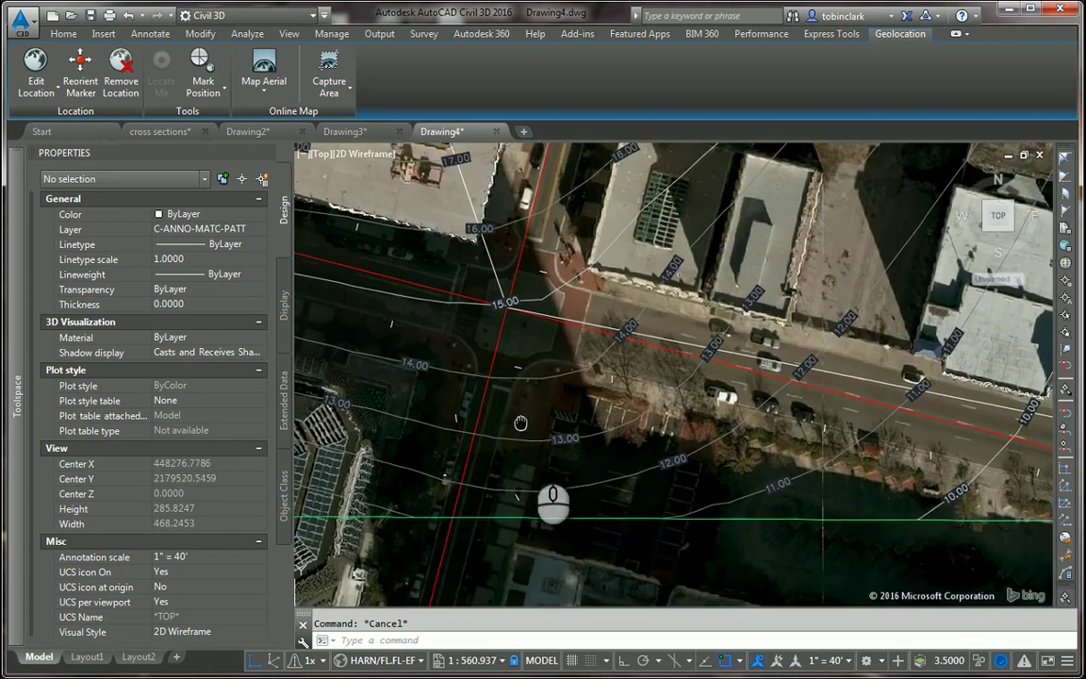
scroll(638, 441, down, 2)
scroll(638, 441, down, 1)
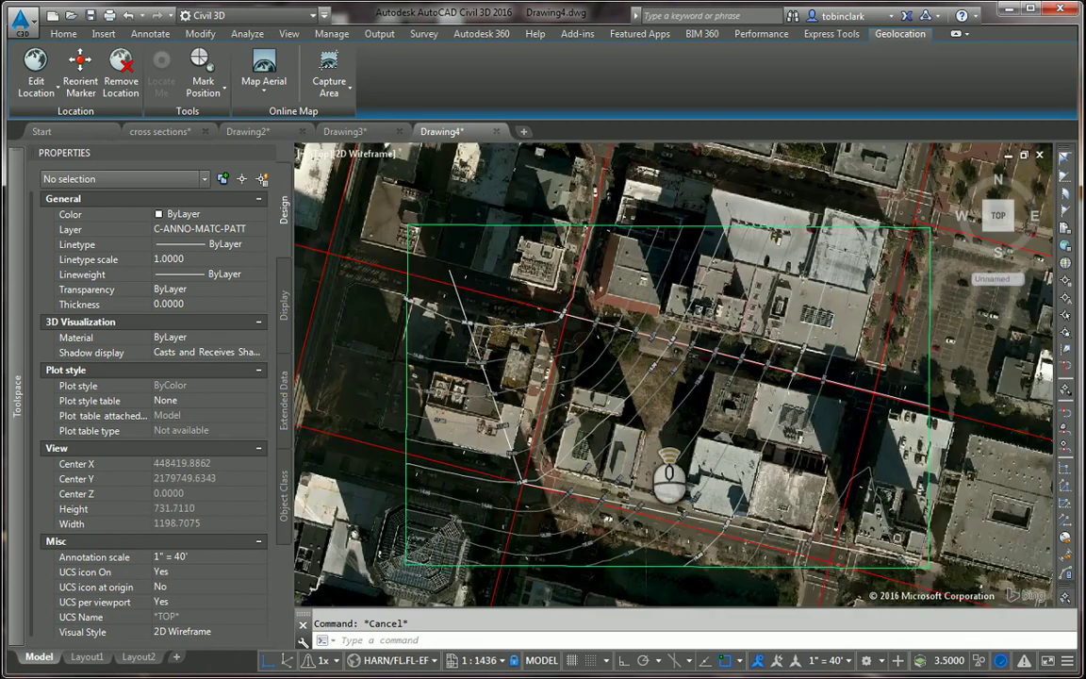
scroll(647, 419, up, 1)
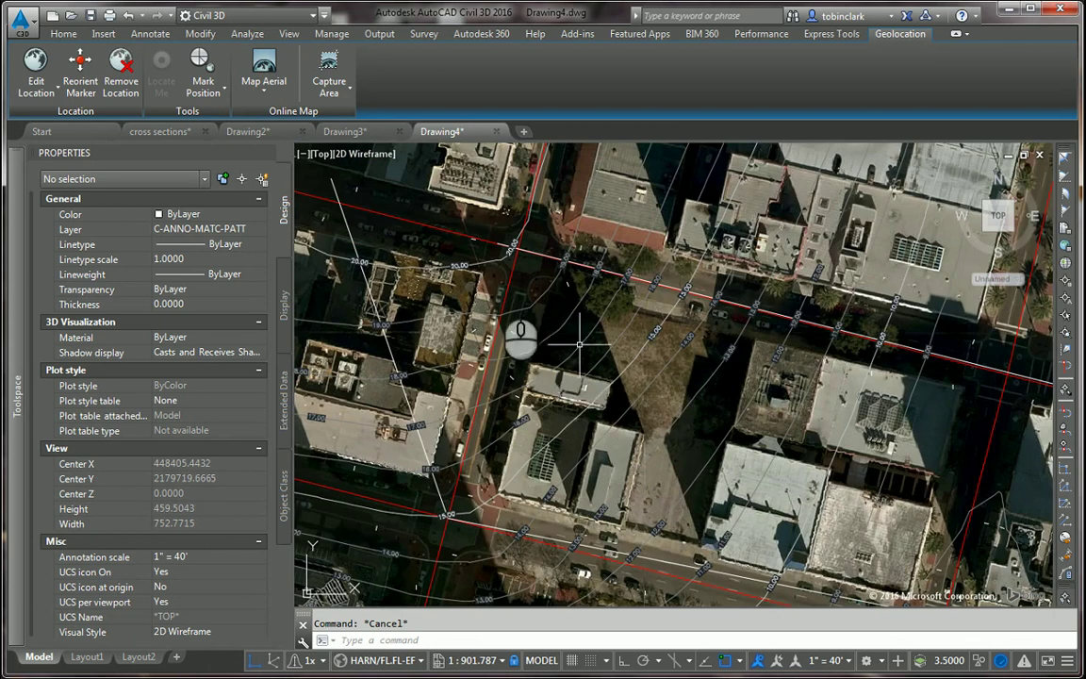
scroll(547, 245, down, 4)
scroll(530, 283, up, 2)
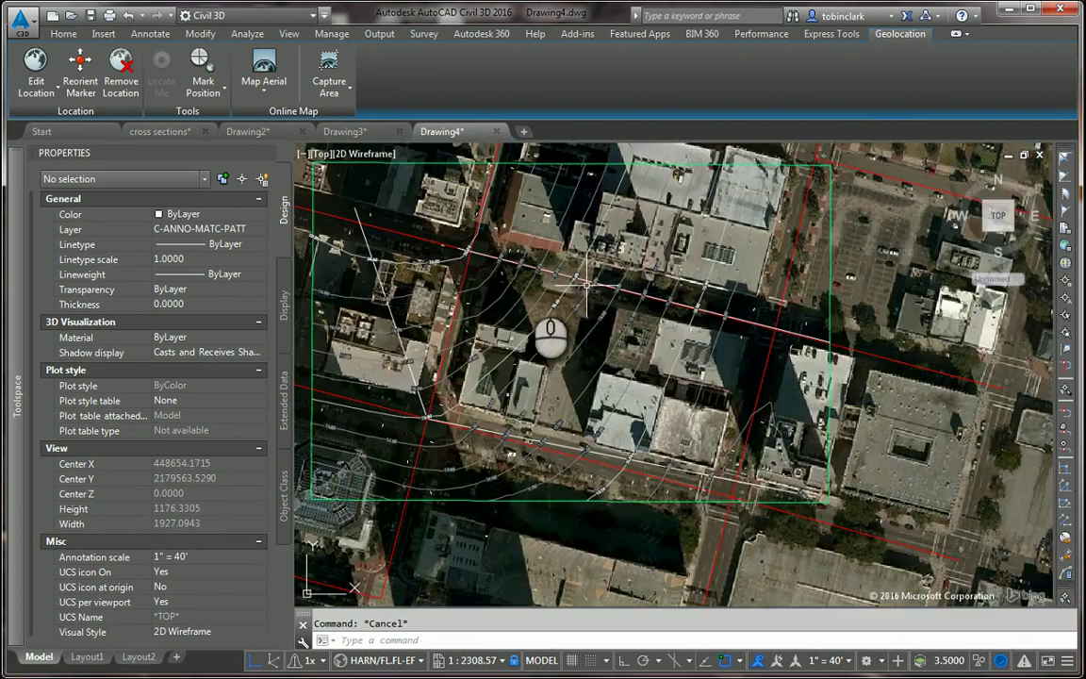
Draw a rectangle about 150 by 248 ft over the block with the vacant lot between the two labeled roads.
click(65, 34)
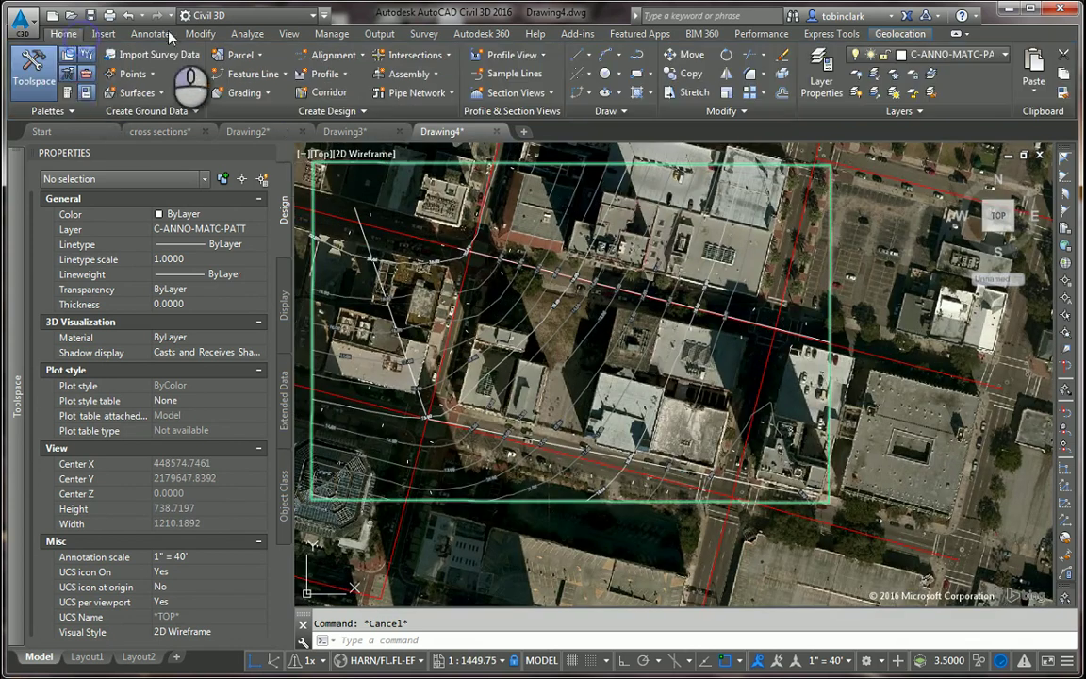
click(255, 55)
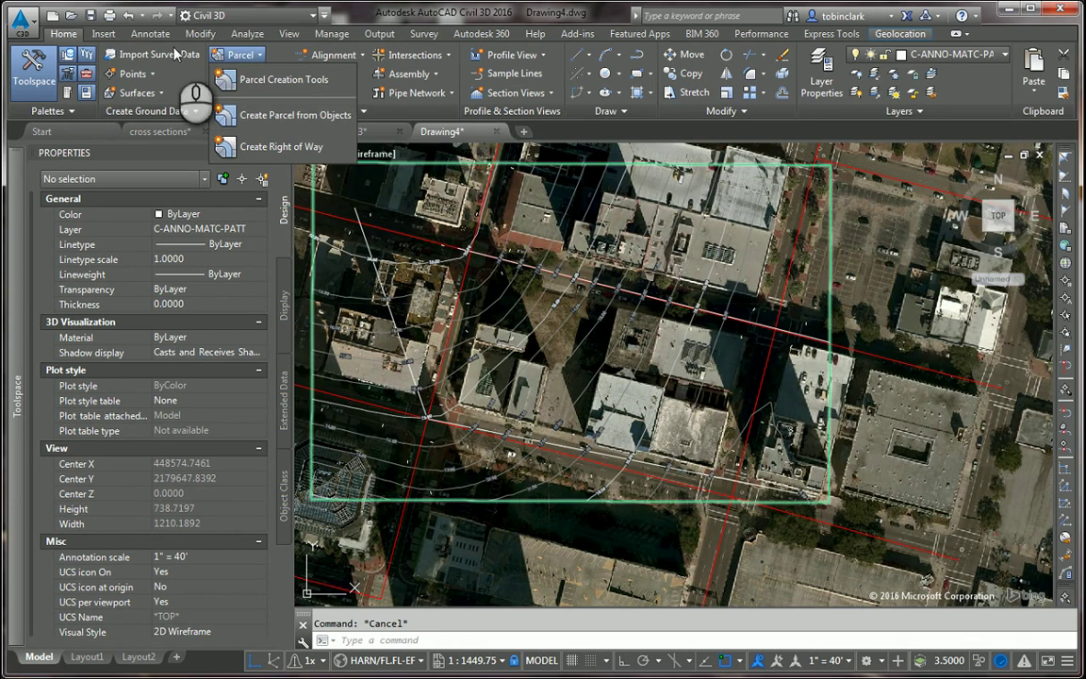
click(105, 46)
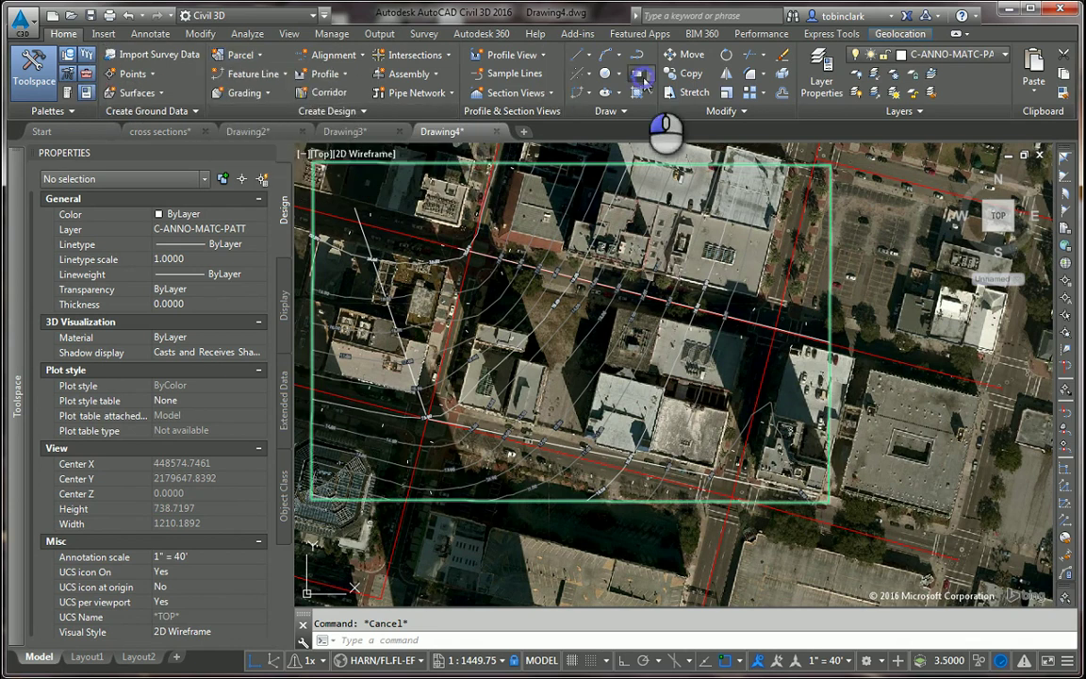
scroll(531, 278, up, 5)
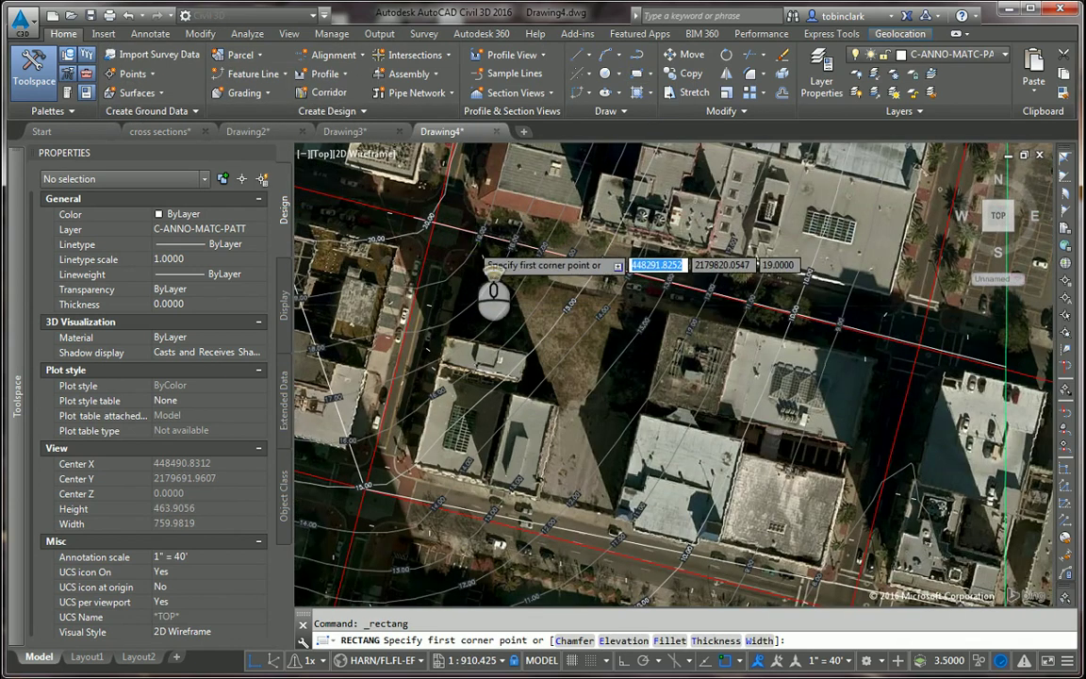
scroll(471, 245, up, 5)
click(432, 378)
scroll(547, 443, down, 3)
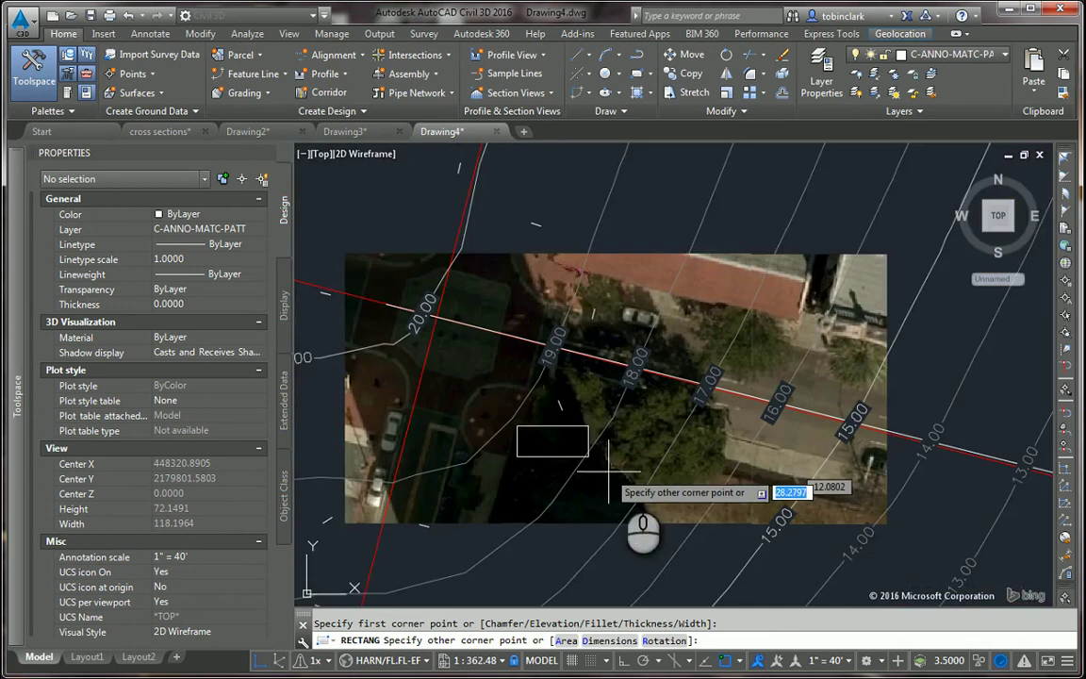
scroll(618, 476, up, 1)
middle_drag(620, 478, 573, 251)
scroll(573, 252, down, 3)
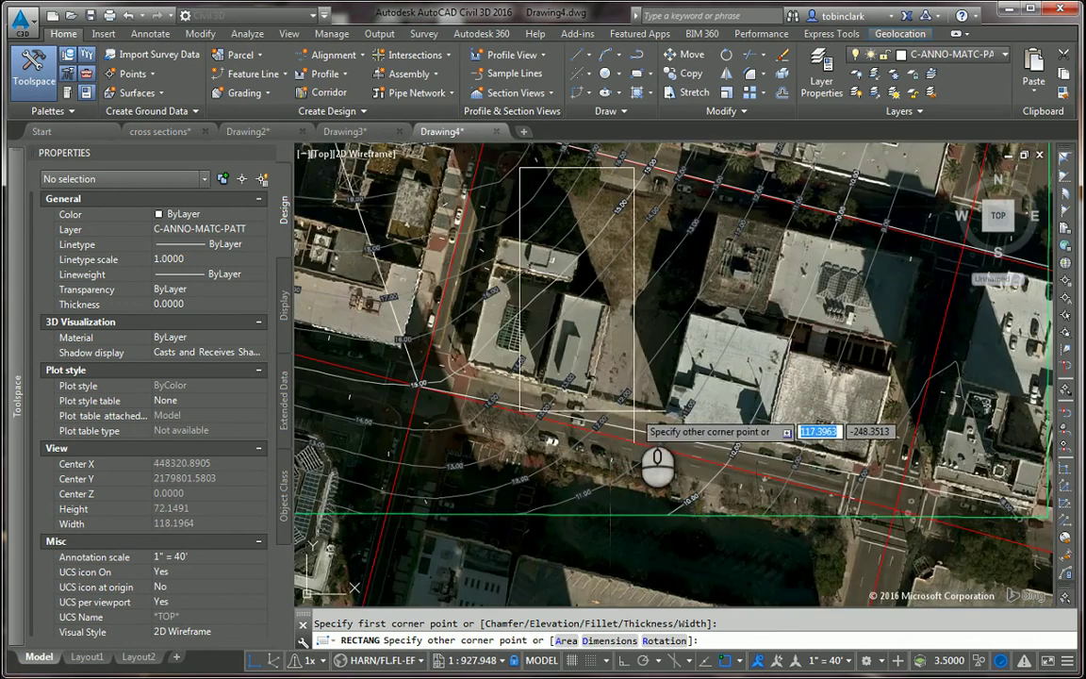
click(667, 410)
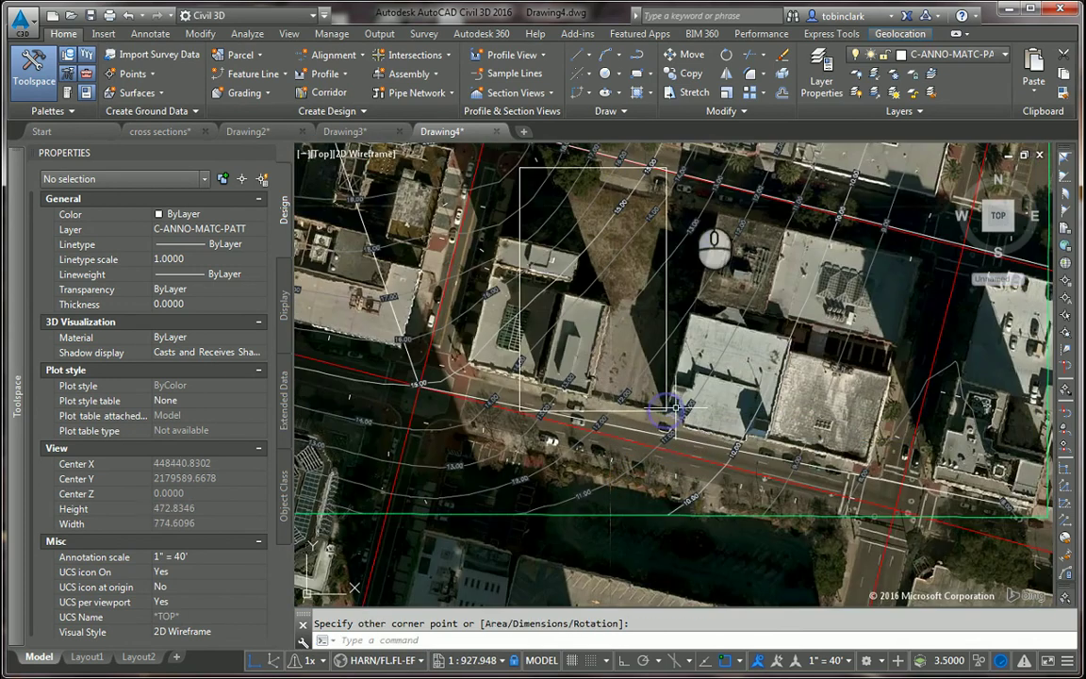
Stretch the rectangle's northeast corner to the northwest corner of the building just east of the vacant lot.
click(667, 168)
click(666, 162)
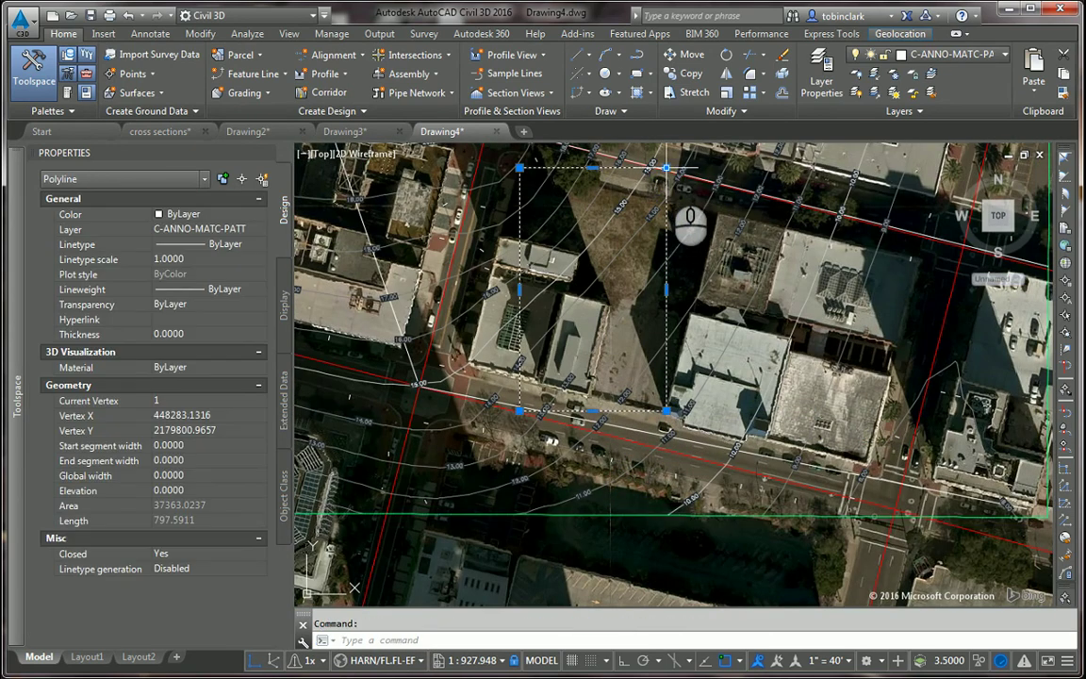
click(666, 167)
scroll(718, 219, up, 2)
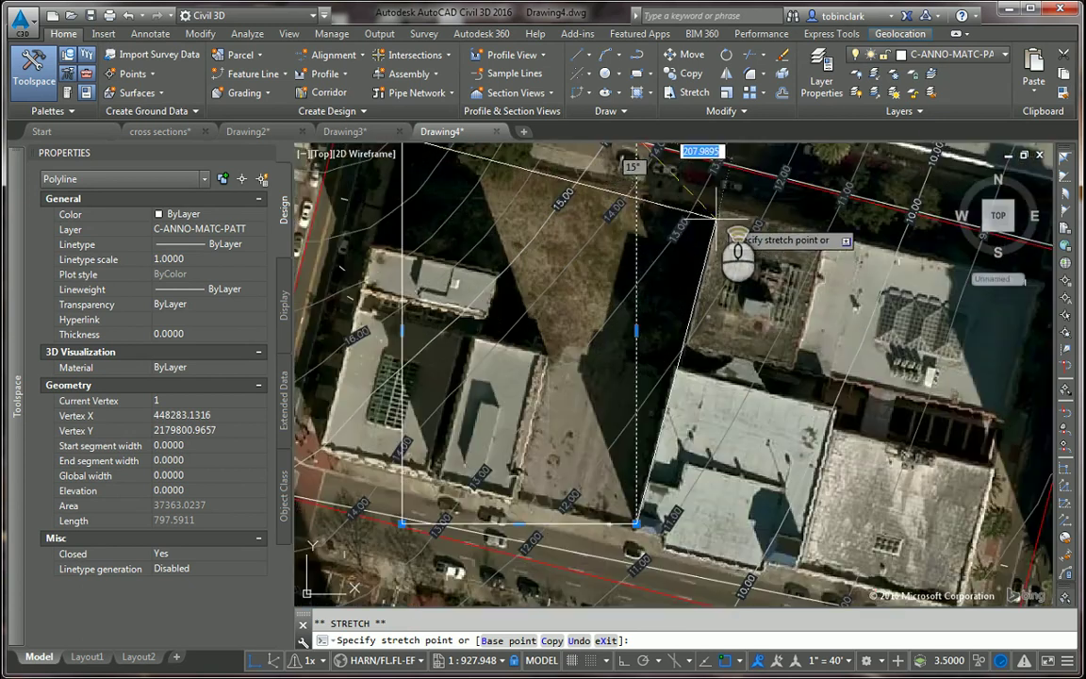
scroll(717, 219, up, 5)
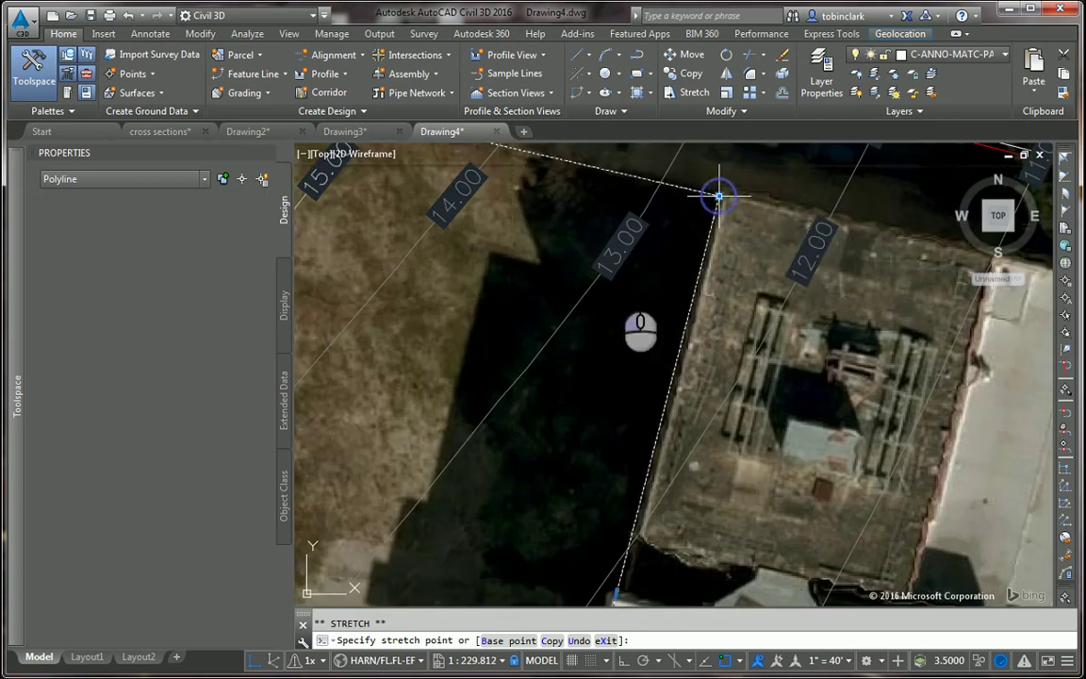
click(718, 196)
Stretch the rectangle's southwest corner to the southwest corner of the block's western building and deselect the outline.
scroll(484, 364, down, 3)
middle_drag(471, 398, 726, 258)
scroll(666, 327, up, 1)
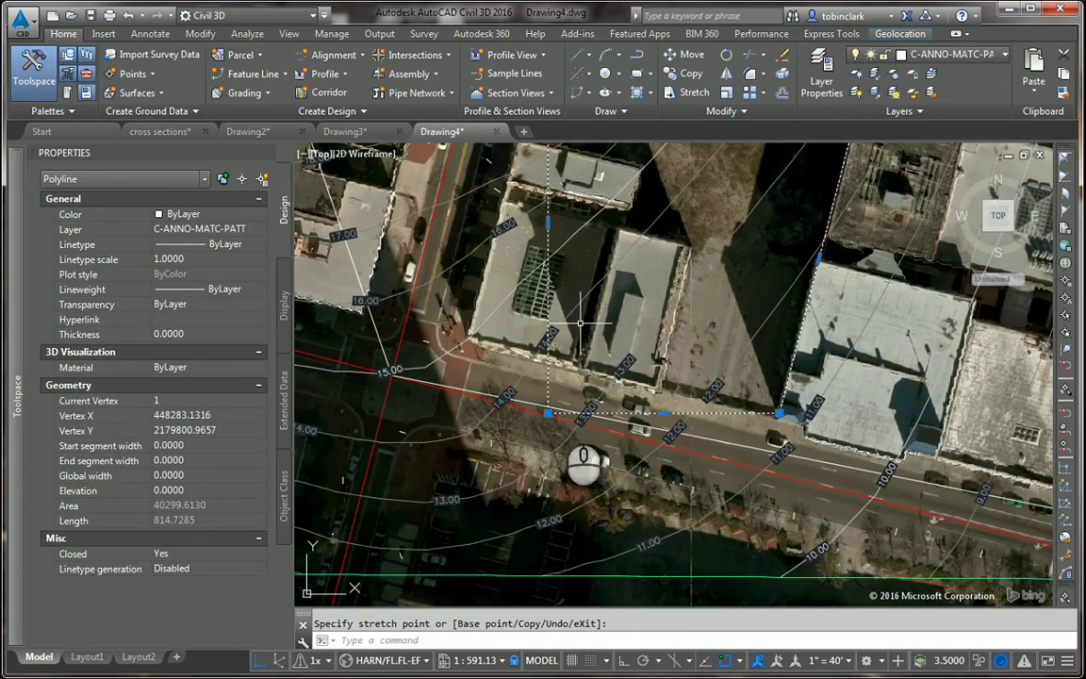
click(547, 412)
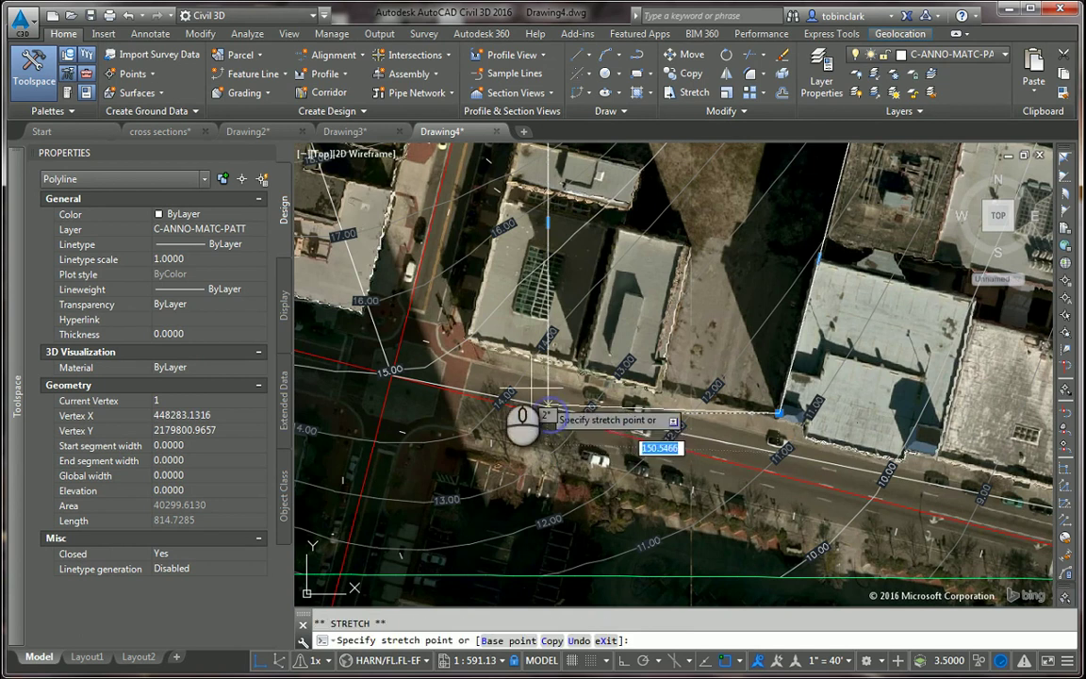
click(470, 337)
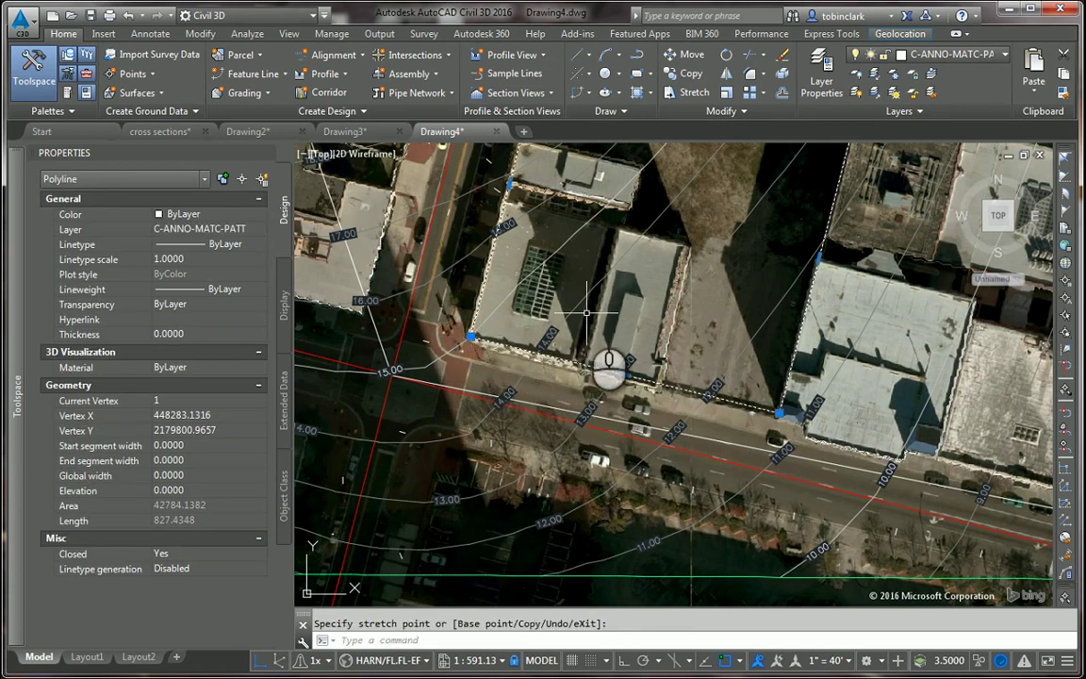
key(Escape)
scroll(608, 300, down, 2)
middle_drag(608, 300, 608, 441)
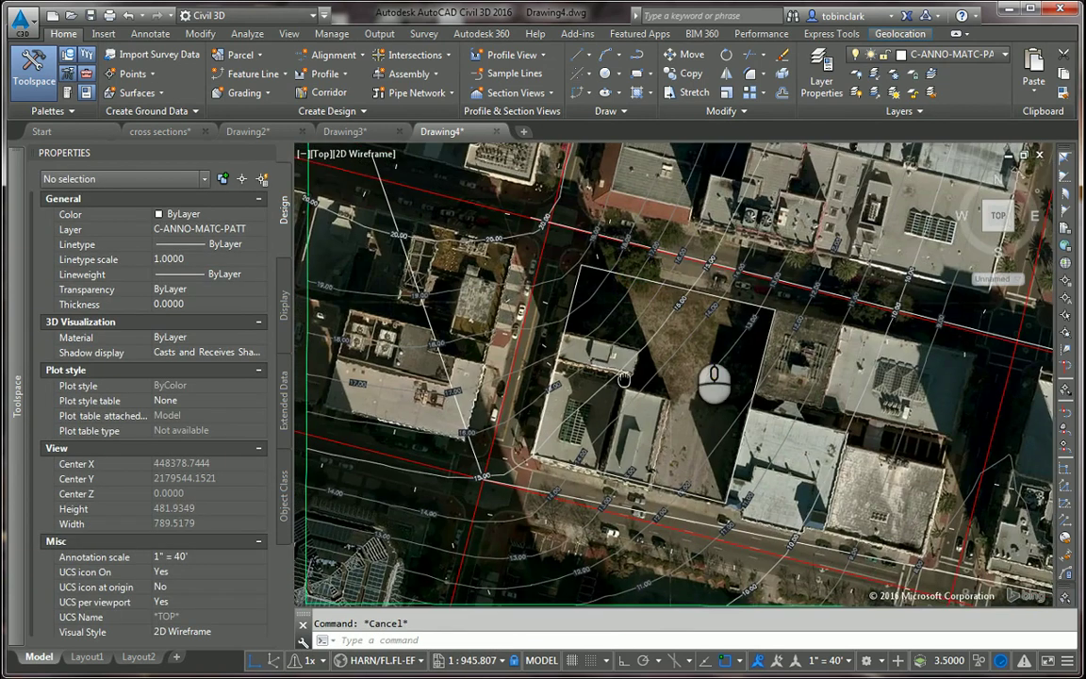
Start creating a parcel from the stretched rectangle around the vacant lot, using the Name Area & Perimeter area label style.
scroll(677, 323, up, 2)
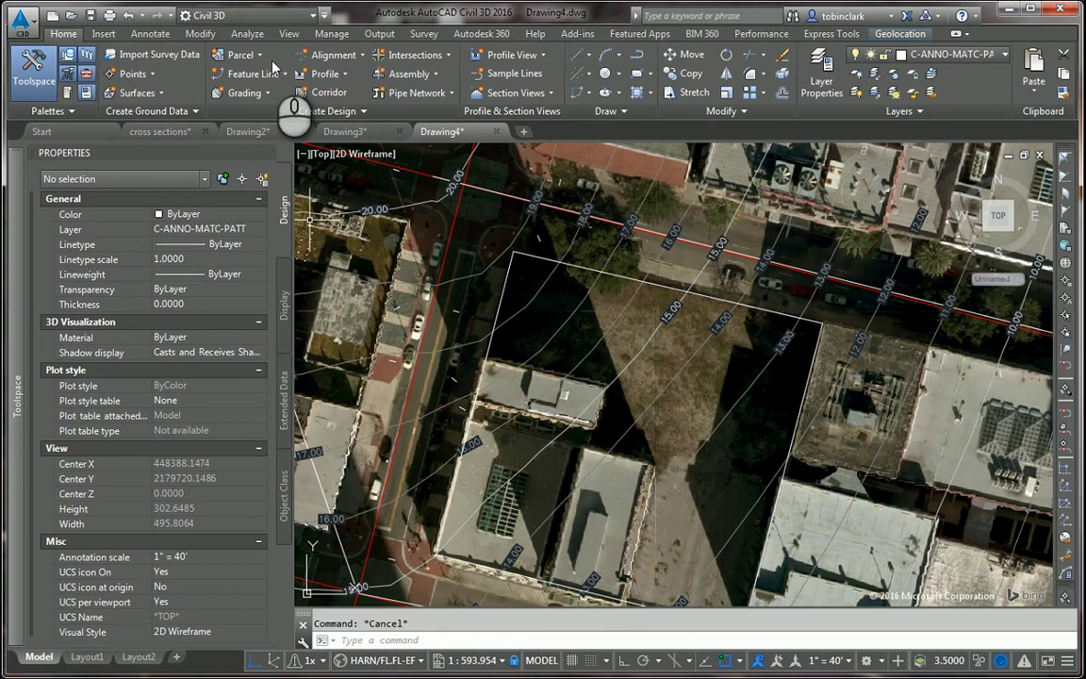
click(228, 58)
click(257, 148)
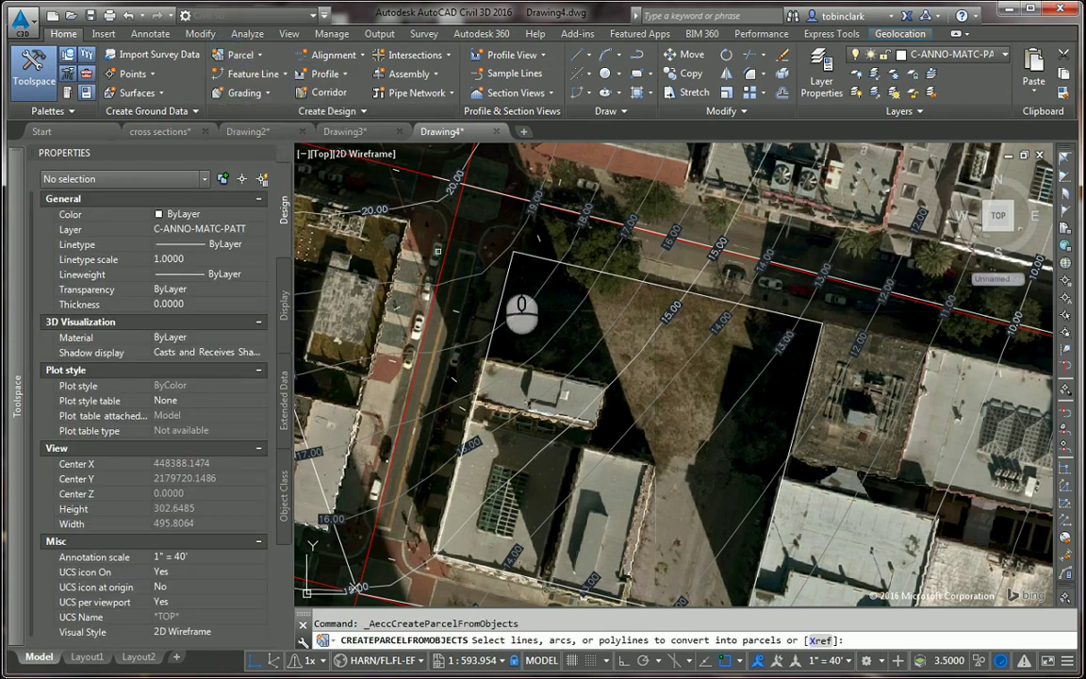
click(564, 260)
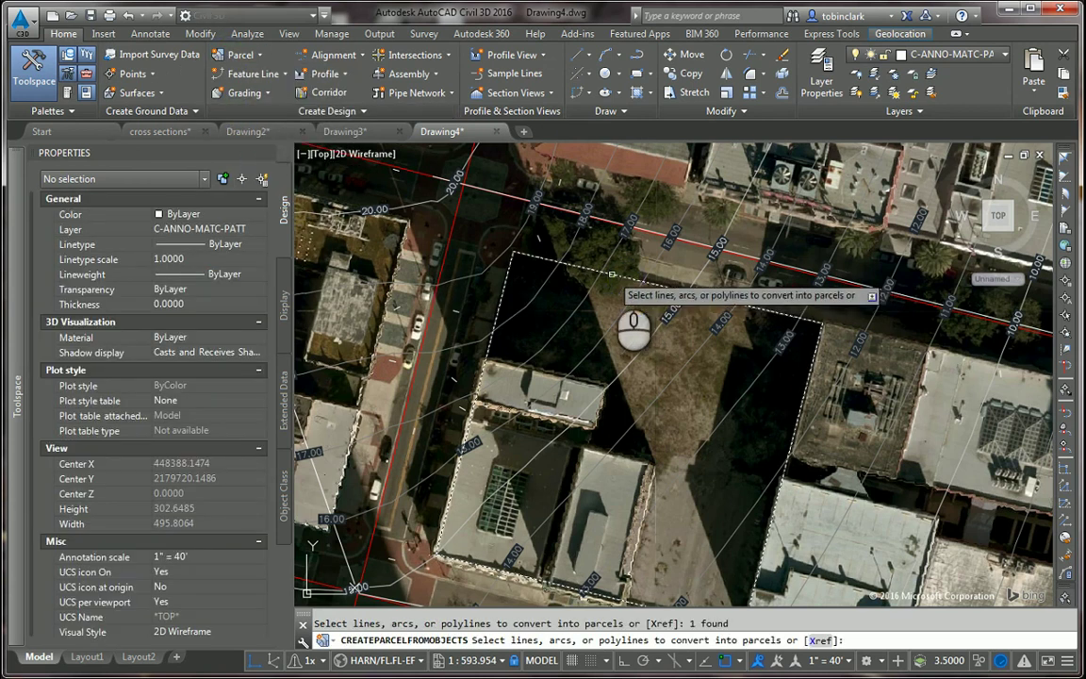
key(Return)
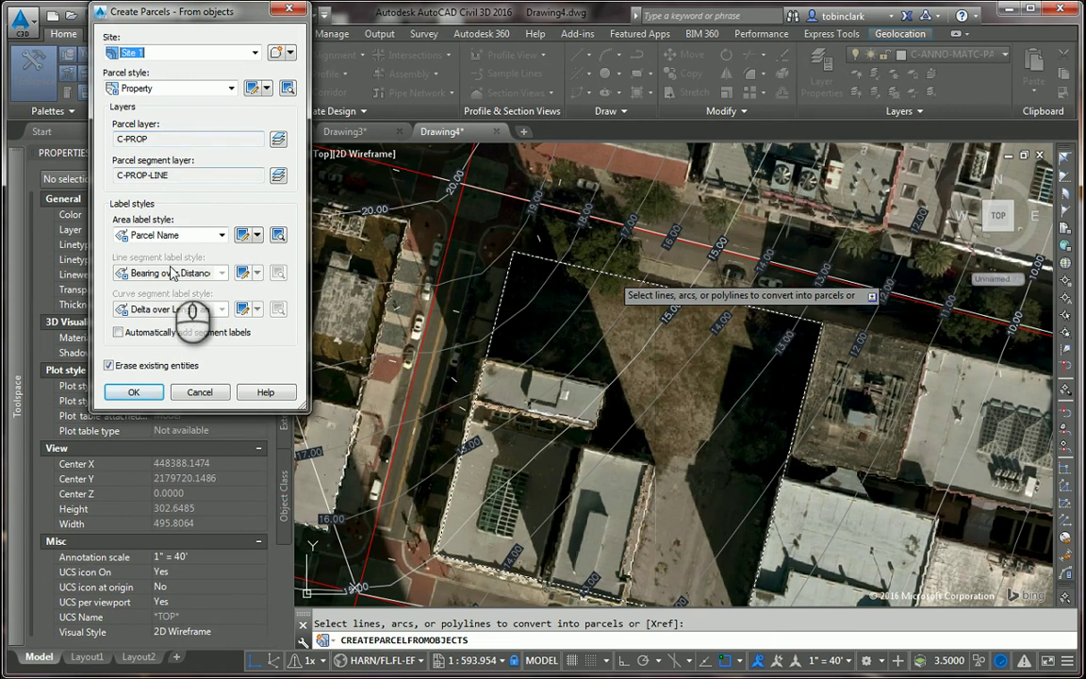
click(189, 234)
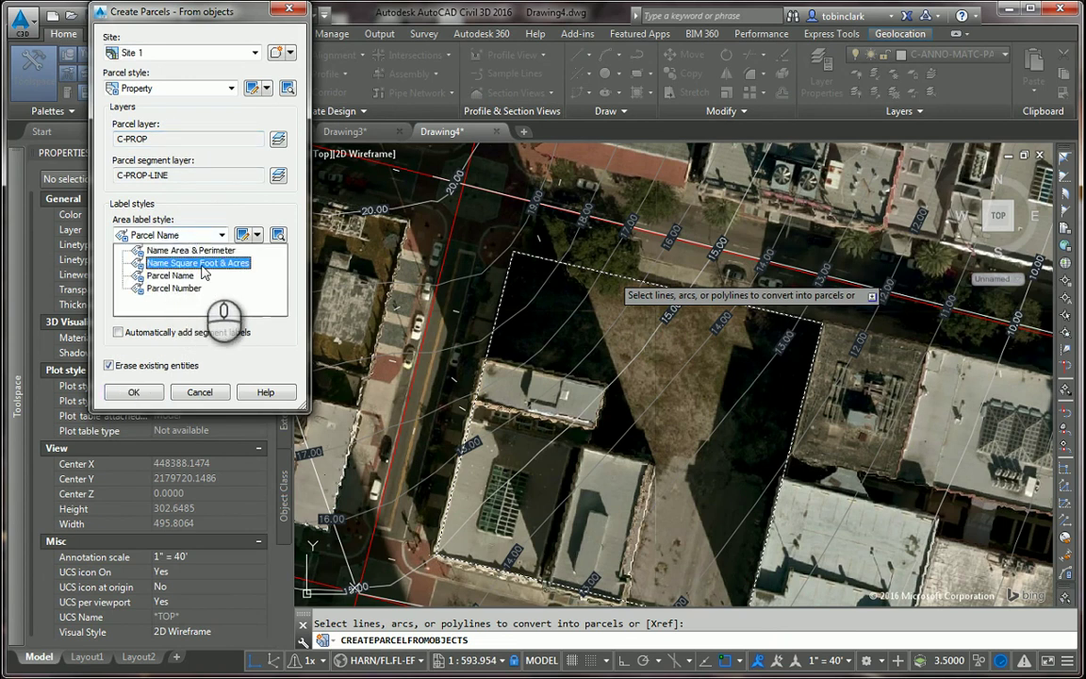
click(200, 264)
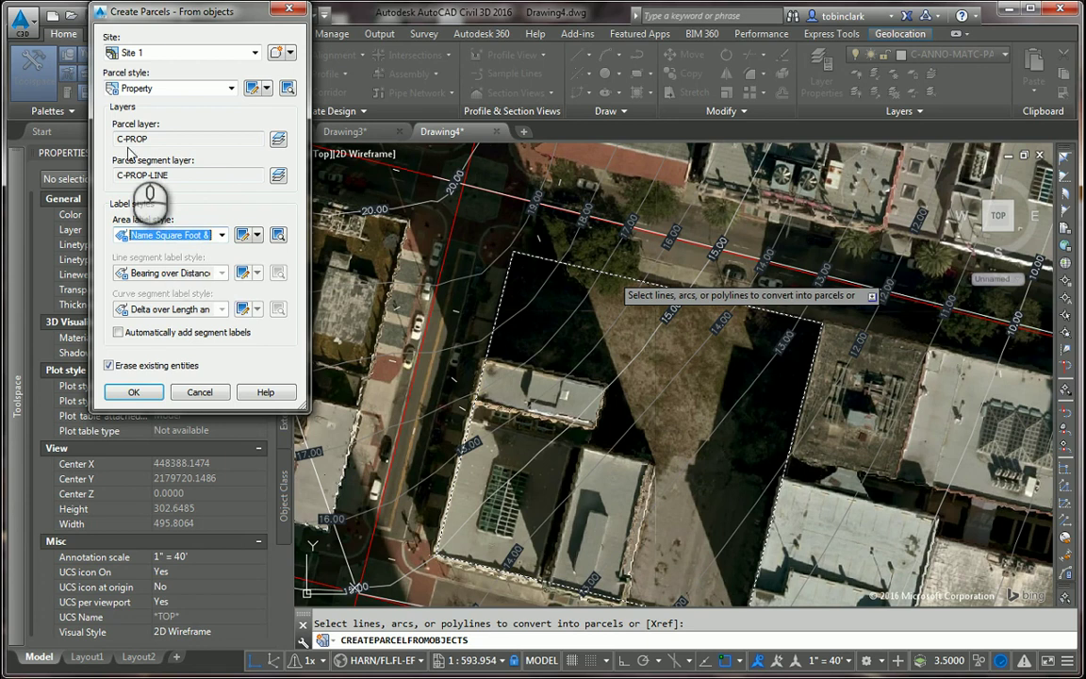
click(213, 243)
click(216, 243)
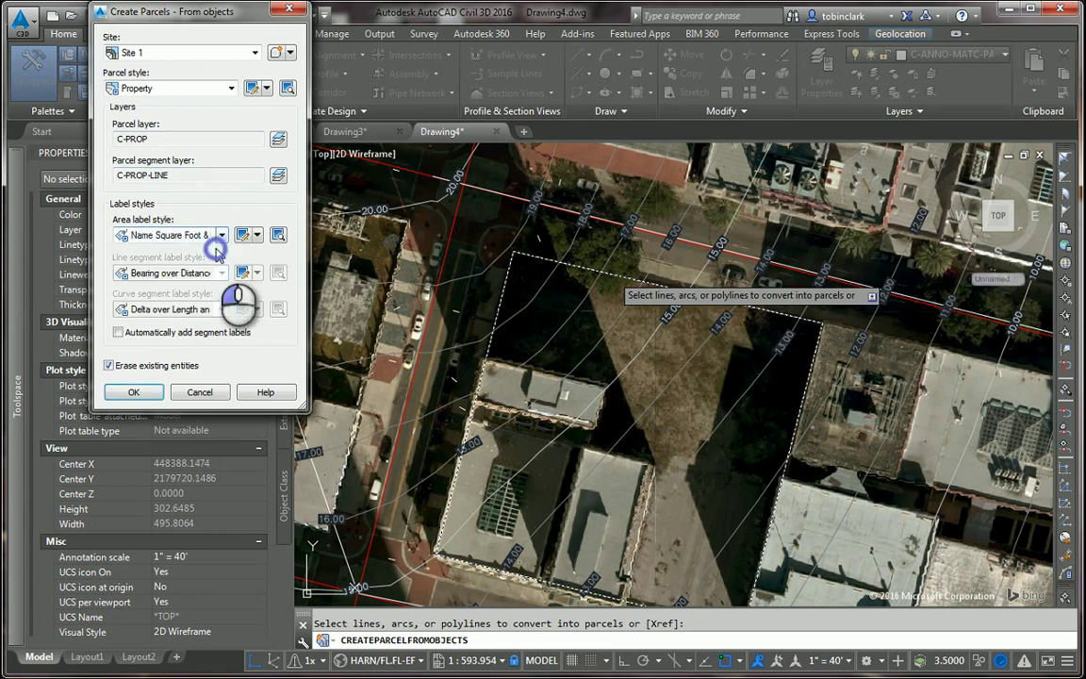
Choose the Property parcel style, enable automatic segment labels, and create the parcel in Site 1.
click(181, 88)
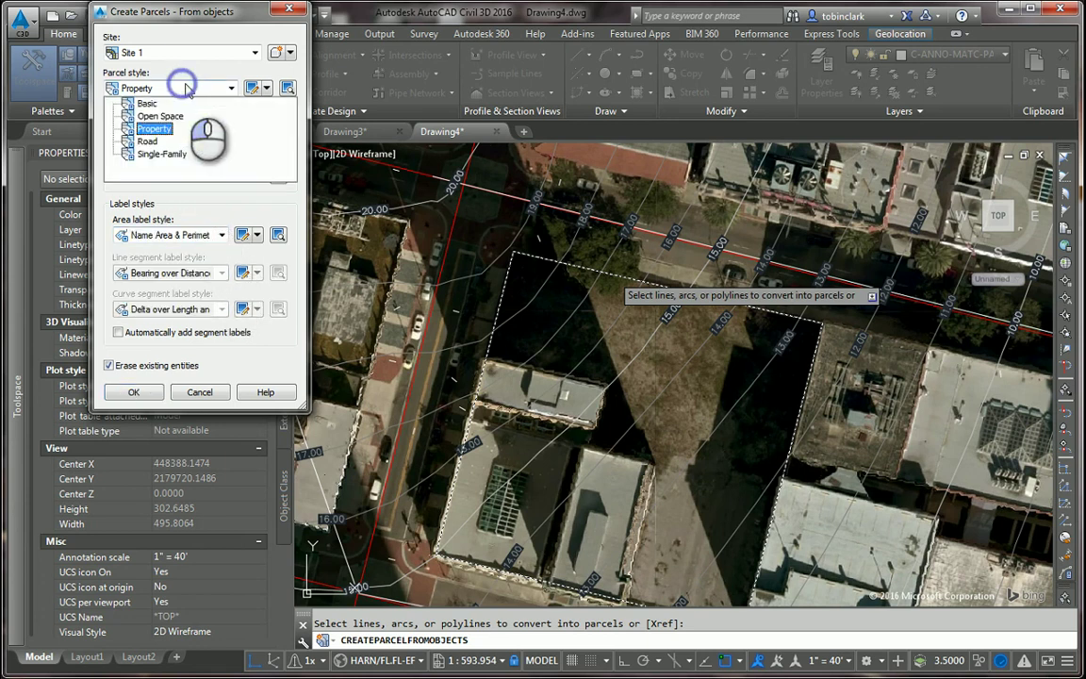
click(155, 129)
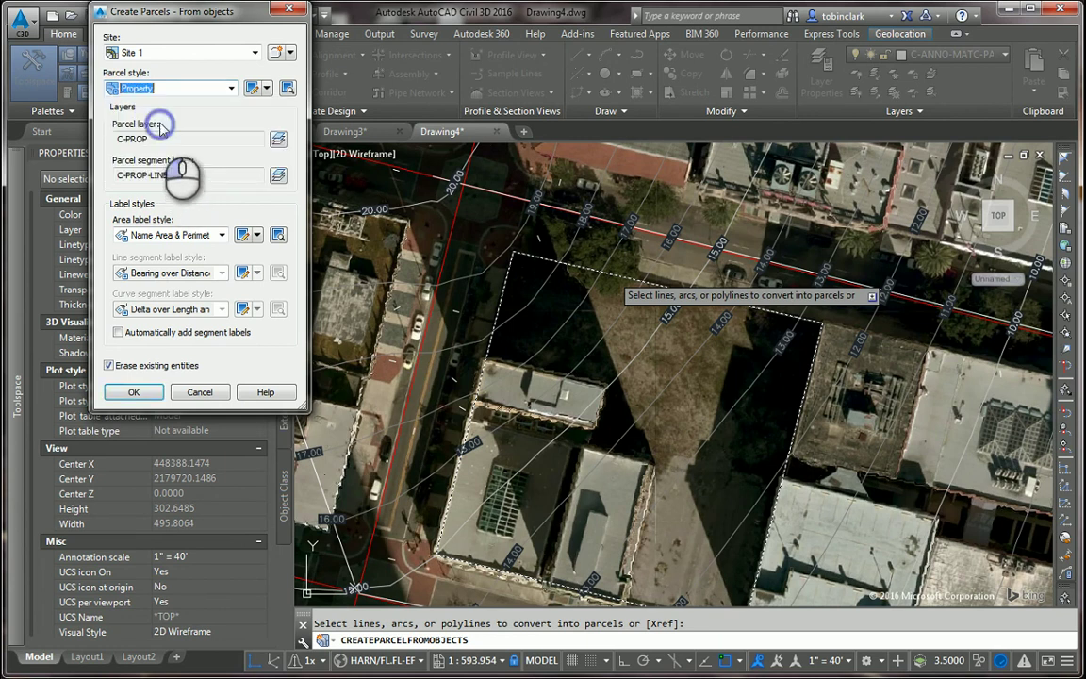
click(163, 333)
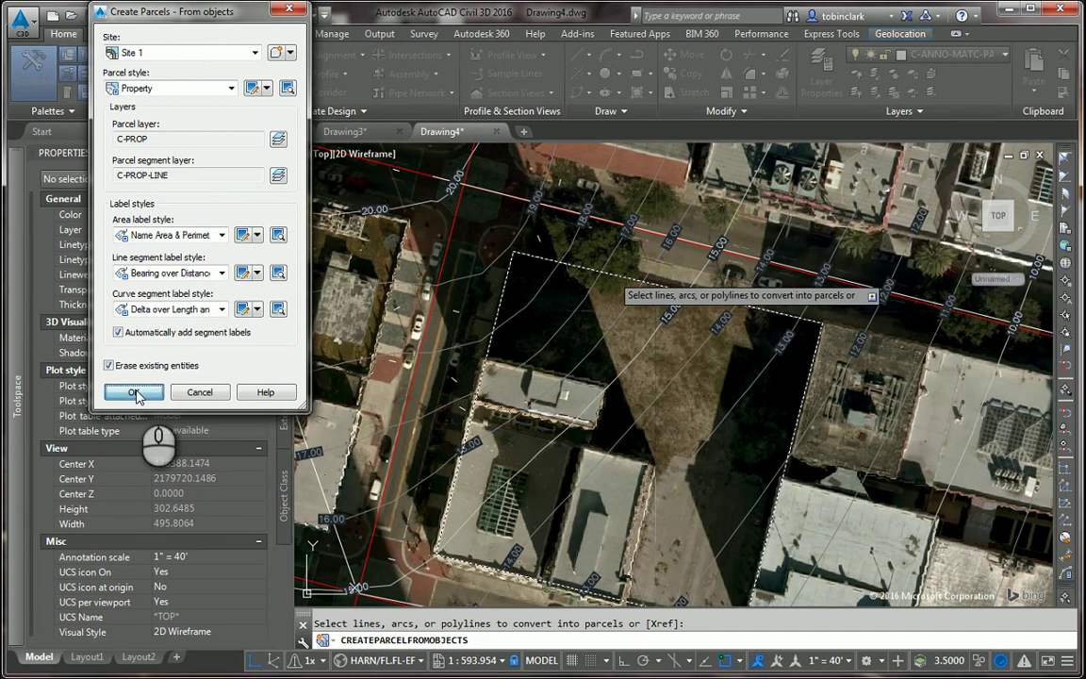
click(134, 393)
Examine the new parcel's area and perimeter label and the bearing and distance labels along its edges.
scroll(545, 369, up, 2)
middle_drag(543, 370, 469, 272)
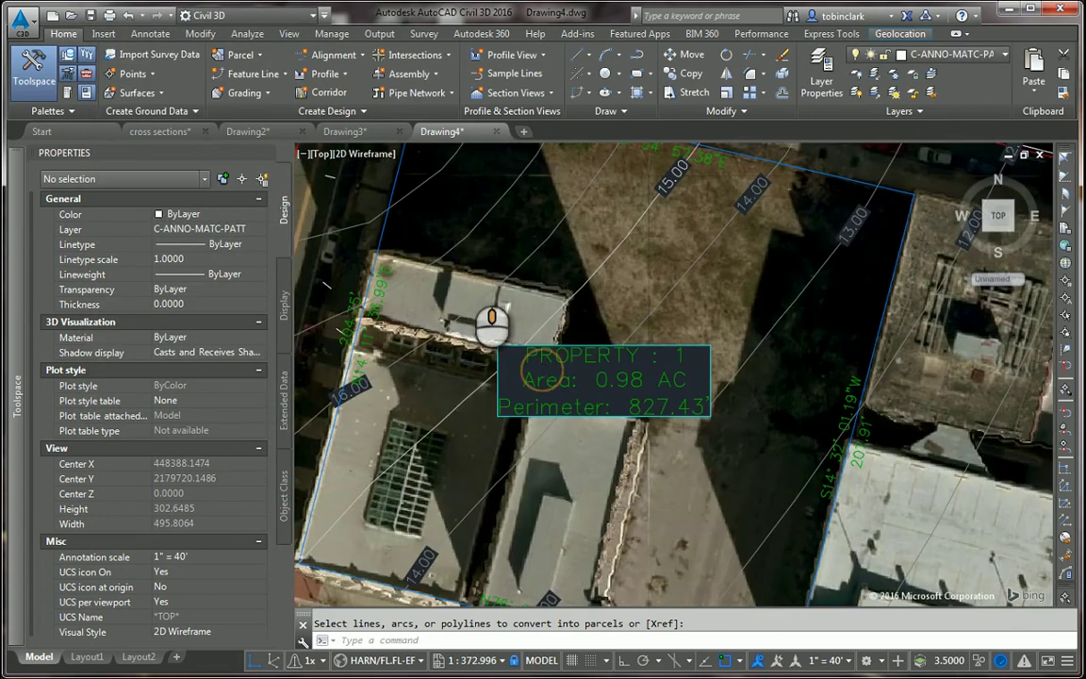
scroll(629, 363, down, 2)
scroll(750, 434, up, 2)
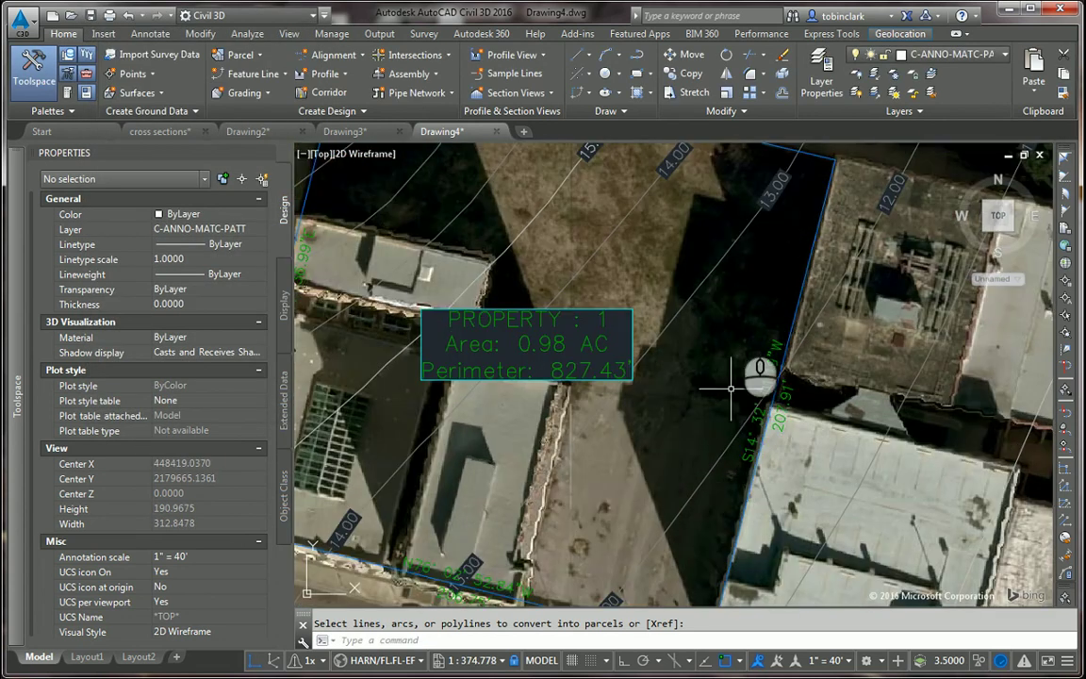
mouse_move(731, 505)
middle_down()
mouse_move(760, 327)
mouse_move(752, 413)
middle_up()
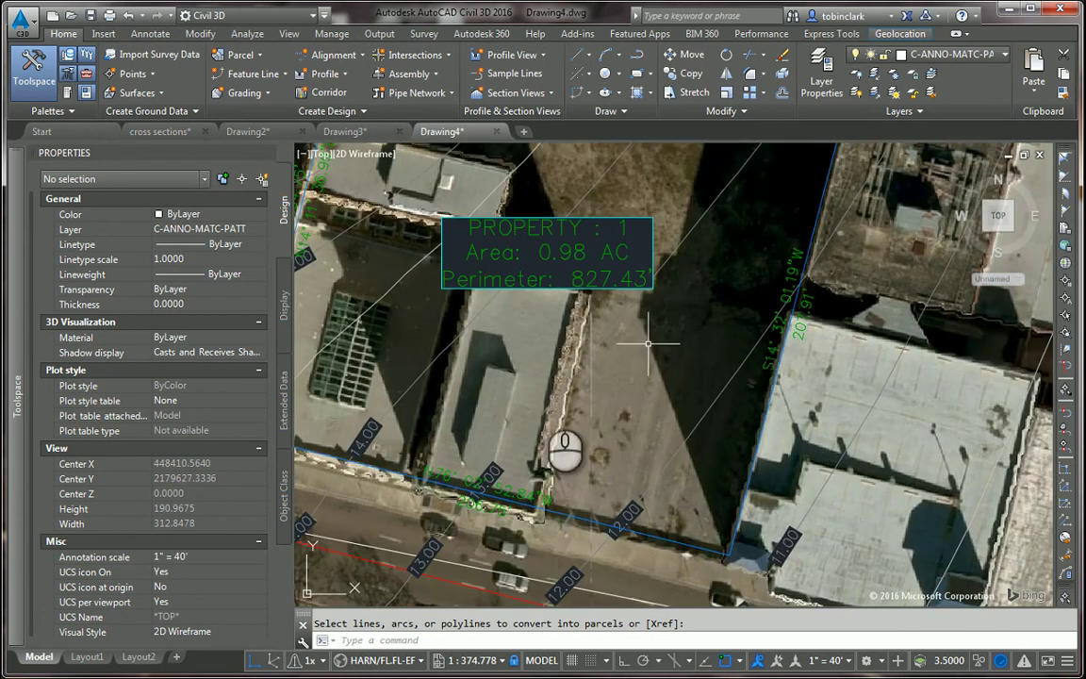
middle_drag(510, 408, 621, 383)
scroll(597, 453, up, 2)
scroll(453, 448, down, 3)
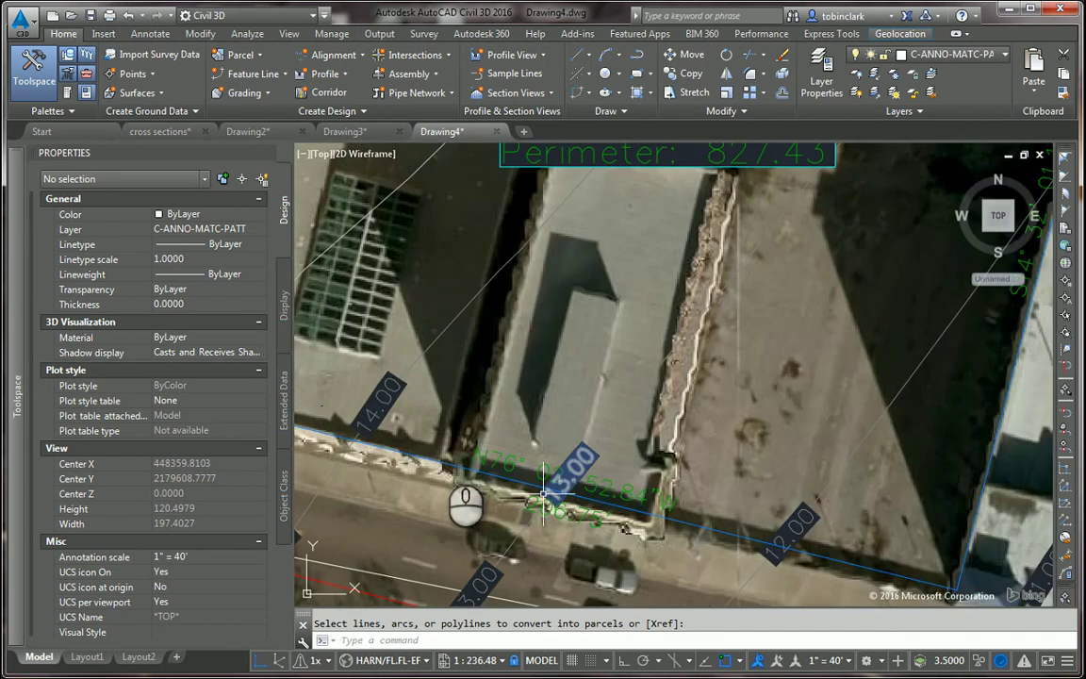
scroll(565, 528, up, 1)
scroll(593, 532, down, 2)
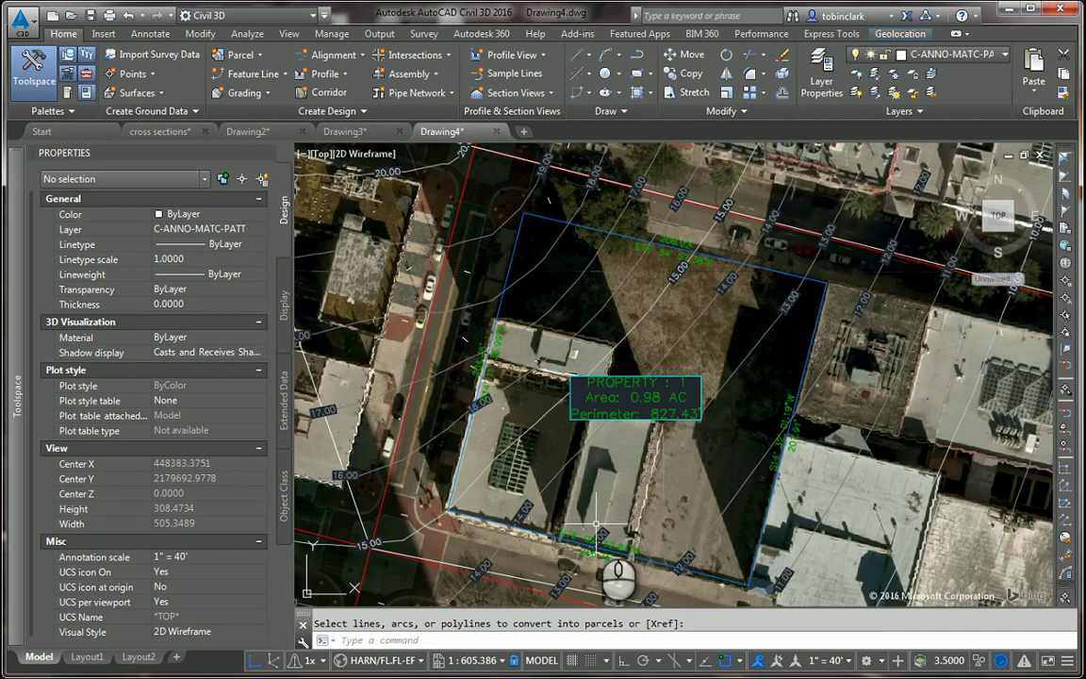
mouse_move(614, 412)
middle_down()
mouse_move(592, 449)
mouse_move(598, 542)
middle_up()
scroll(599, 538, down, 2)
scroll(549, 444, up, 2)
Select all of Surface1's contour label groups as similar objects and delete them.
click(577, 430)
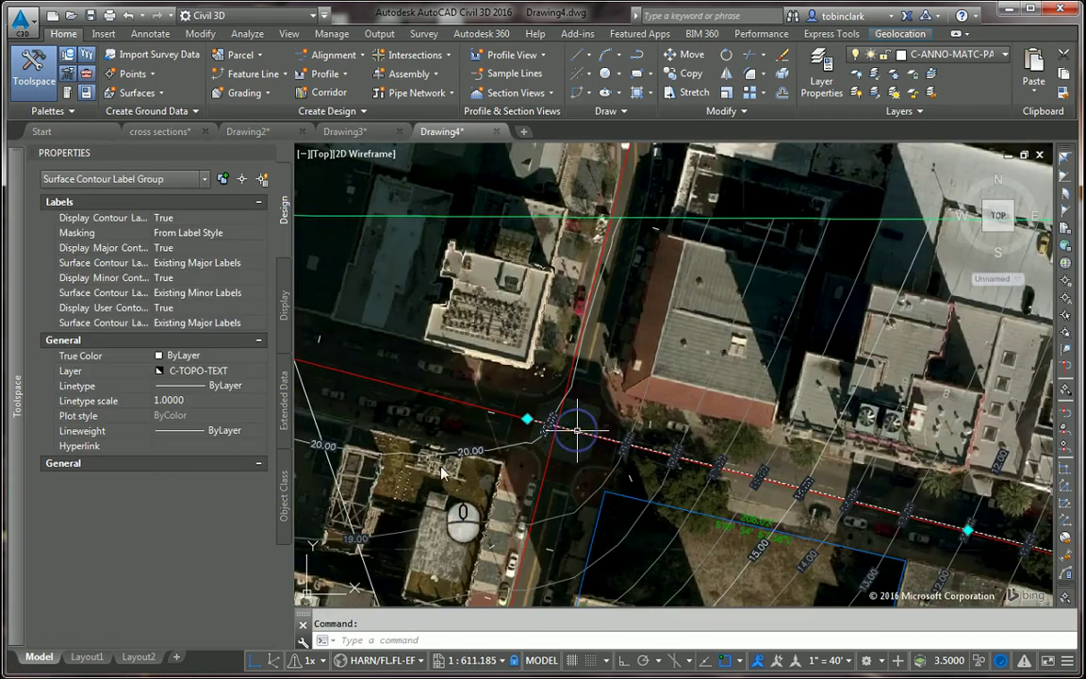
click(334, 500)
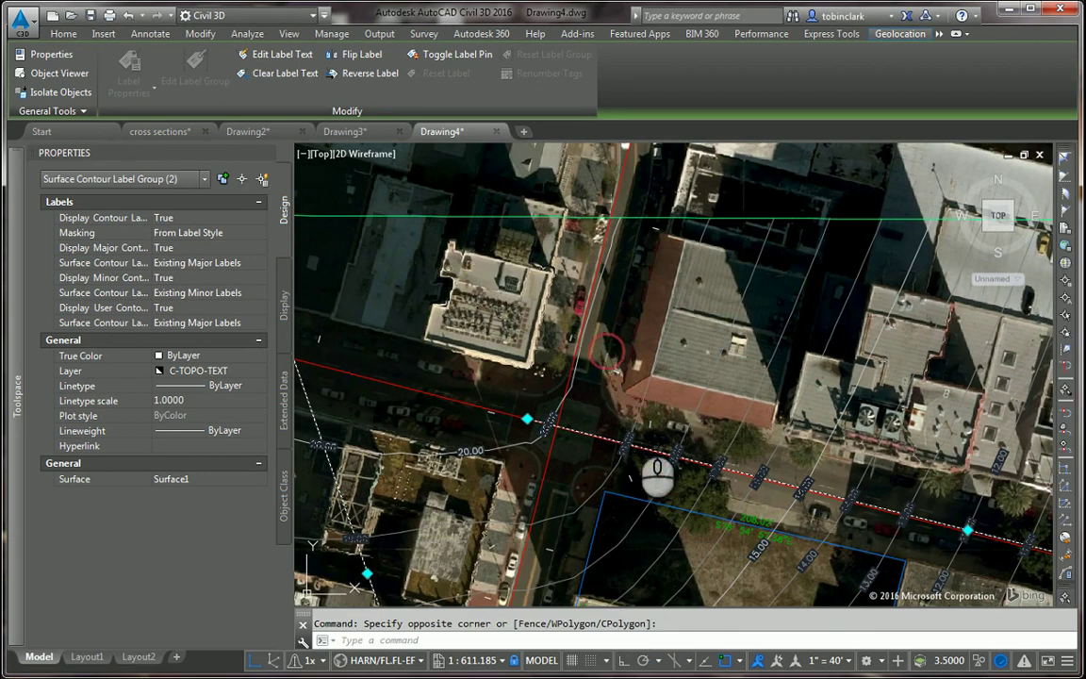
right_click(667, 502)
click(725, 490)
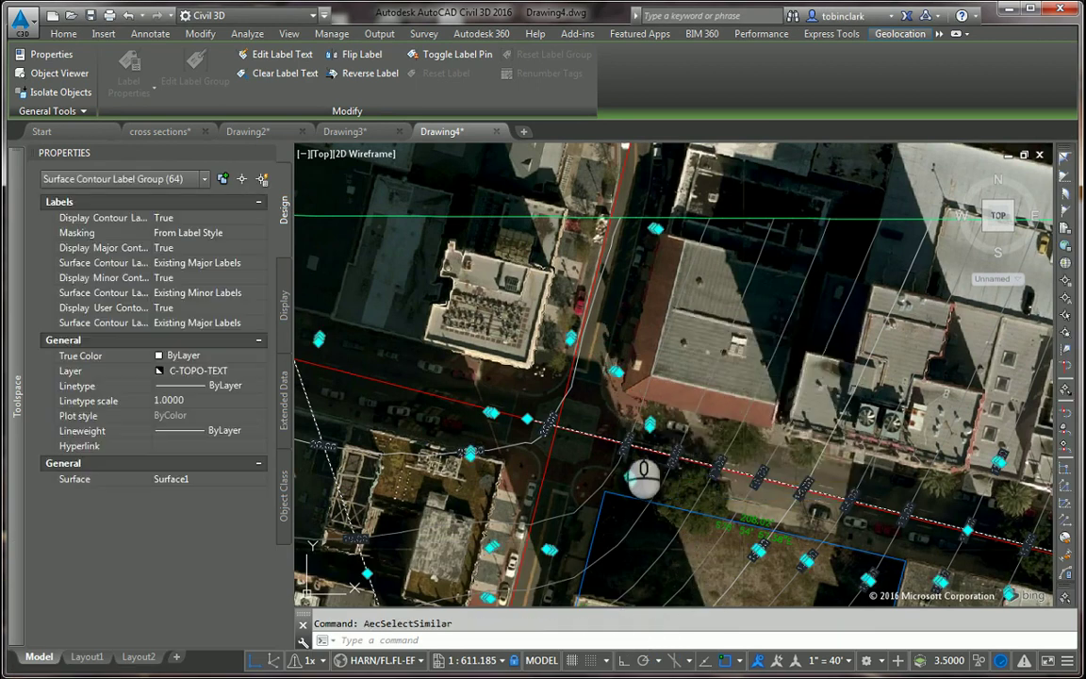
key(Delete)
Capture the online aerial map as an image spanning the surface boundary from its southwest to its northeast corner.
scroll(625, 437, down, 5)
scroll(650, 443, up, 4)
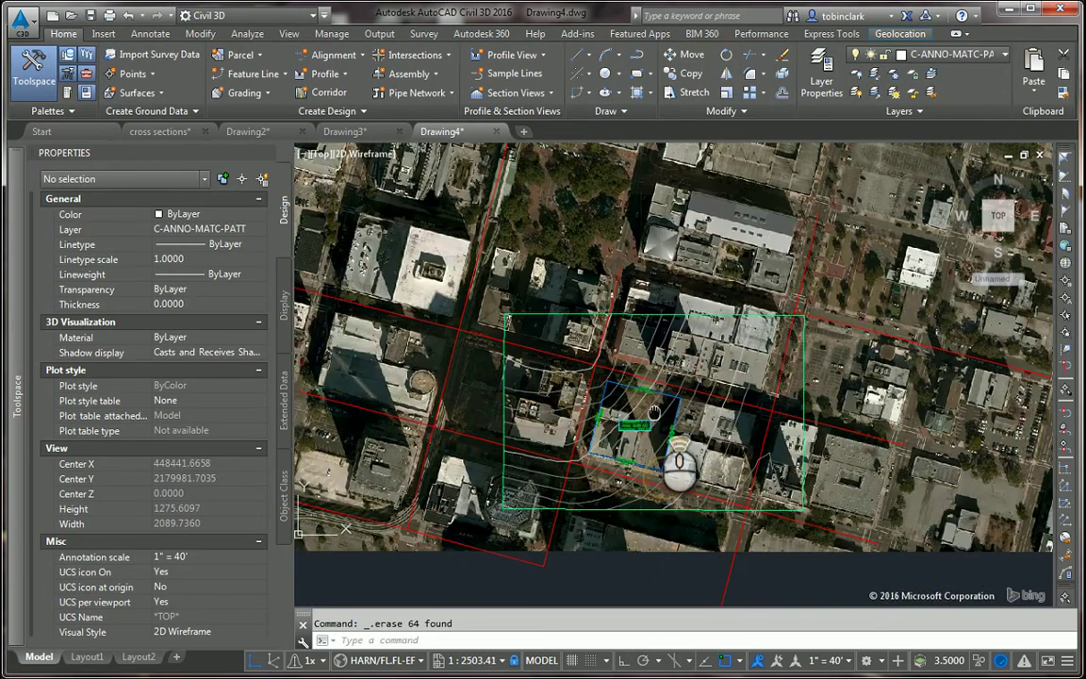
scroll(640, 443, up, 3)
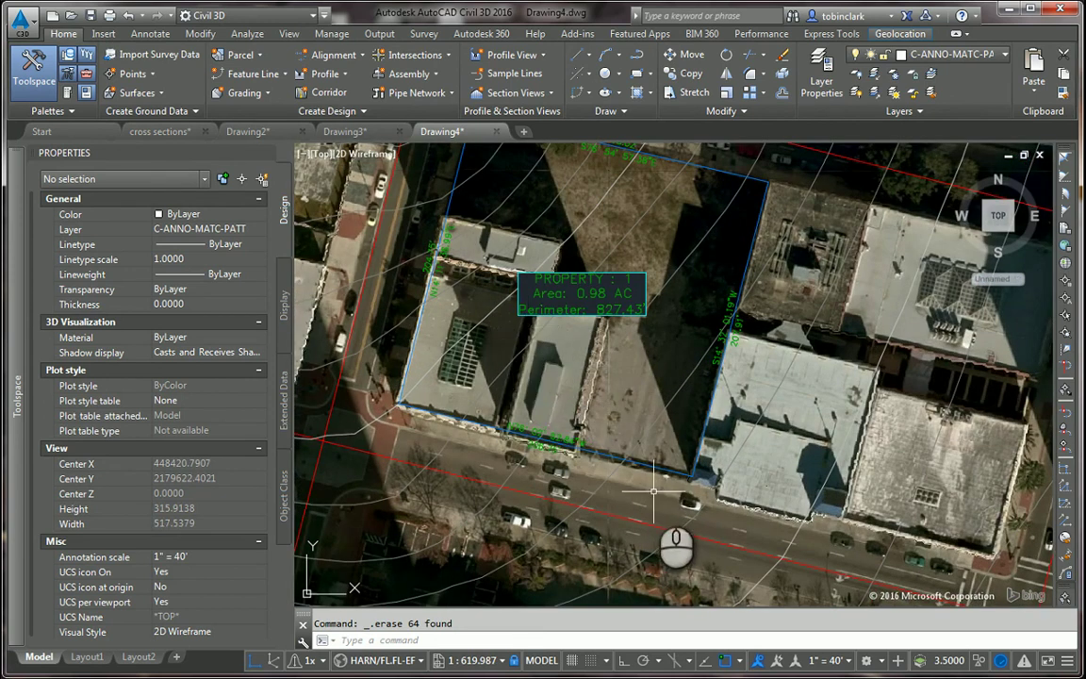
scroll(662, 411, down, 2)
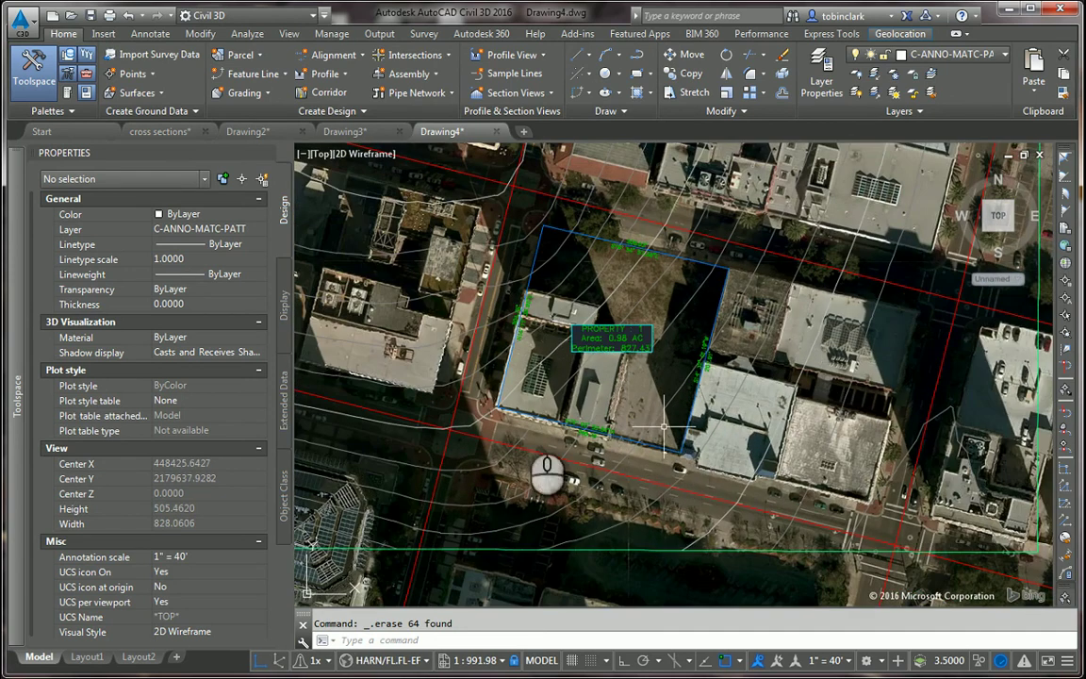
scroll(647, 454, down, 2)
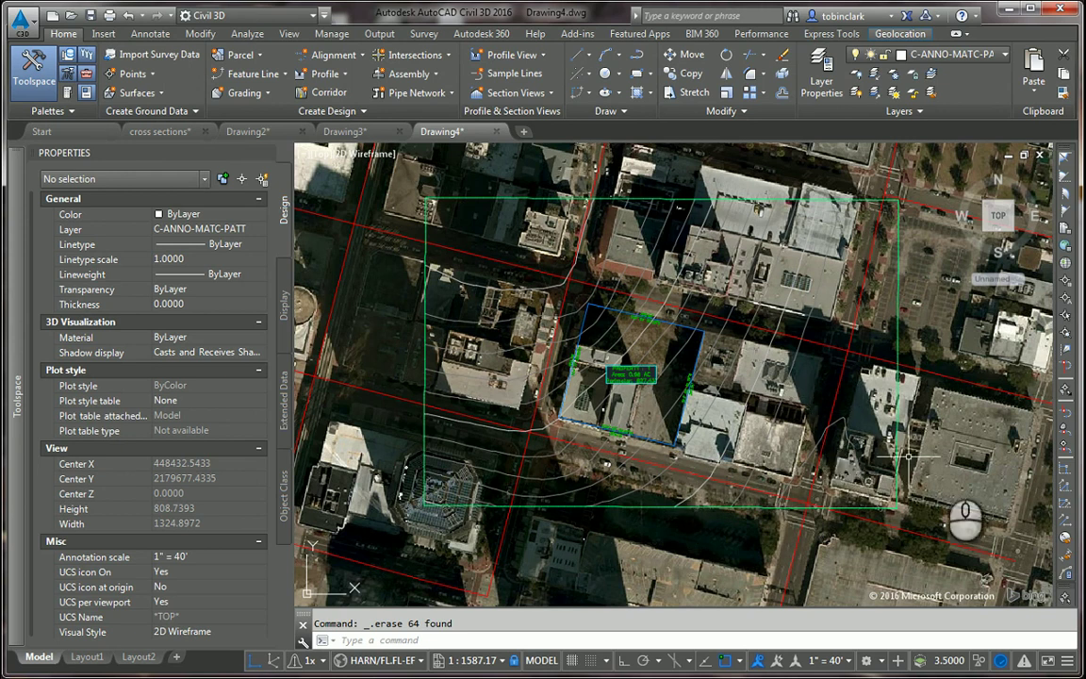
click(900, 35)
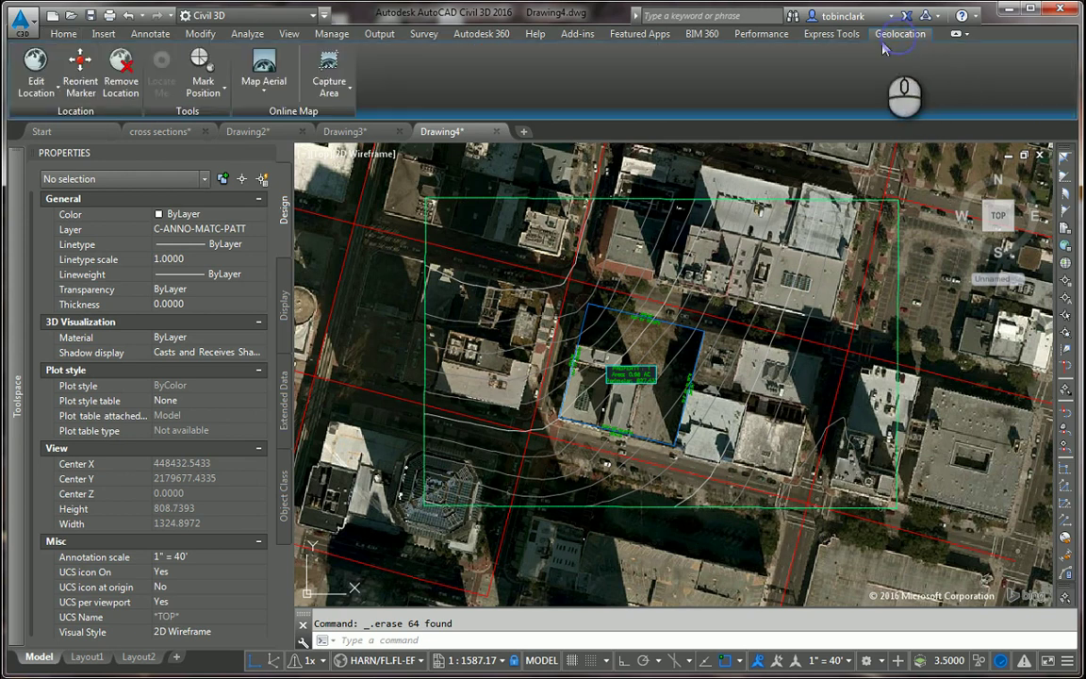
click(341, 94)
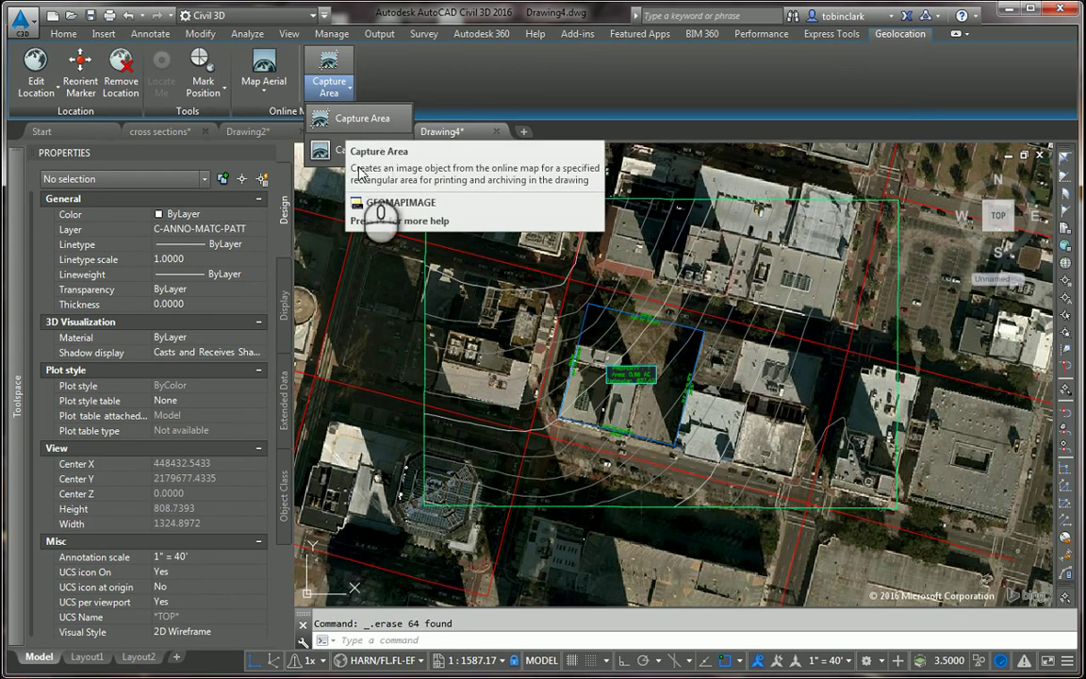
click(332, 117)
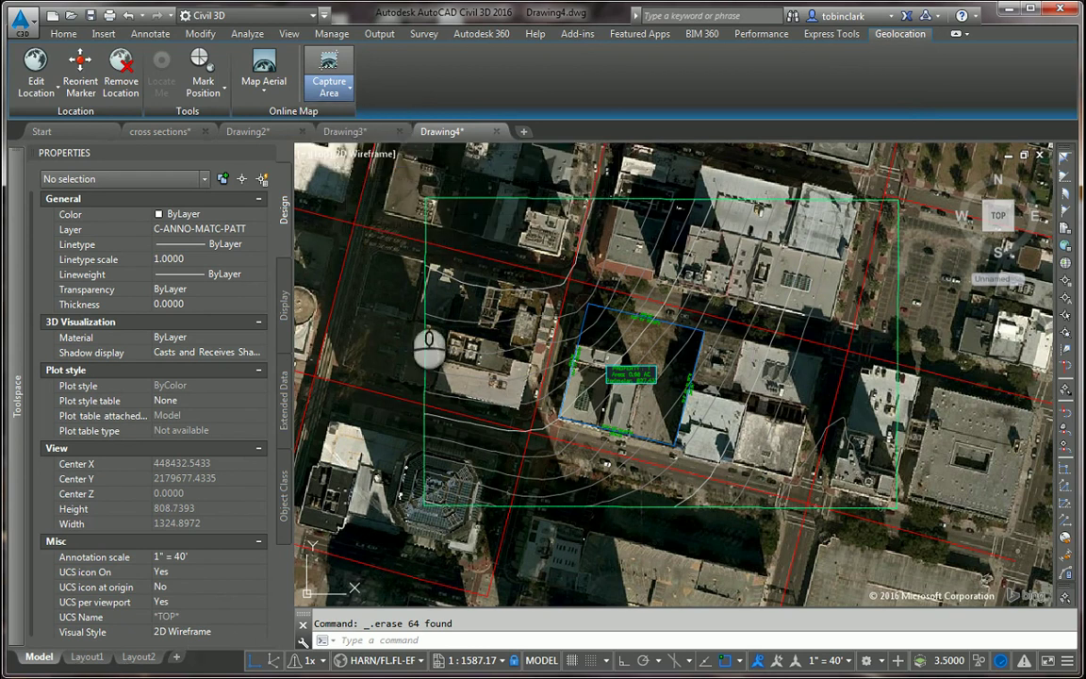
click(424, 504)
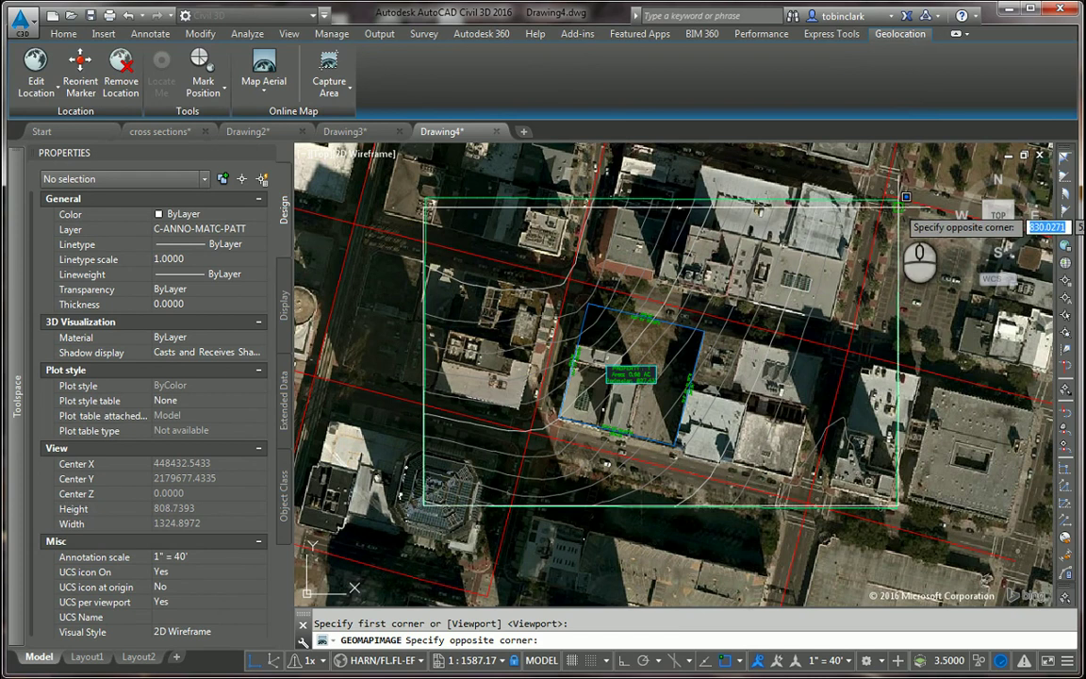
click(905, 197)
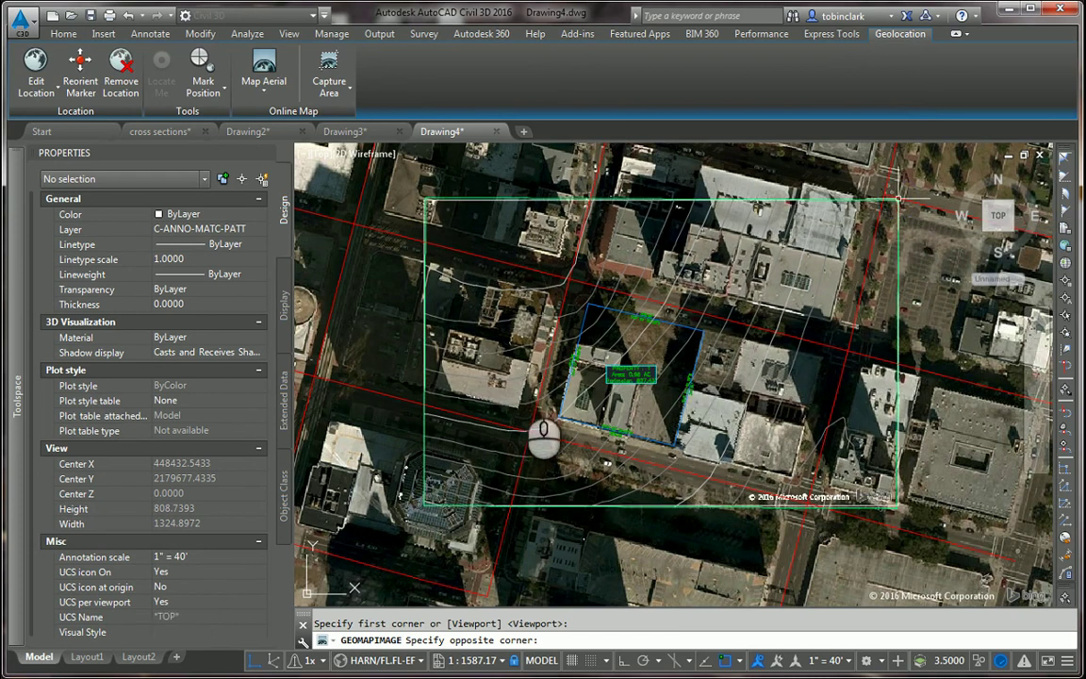
Switch the online map to the Hybrid type and inspect it around the captured image.
scroll(875, 403, up, 2)
scroll(872, 407, down, 4)
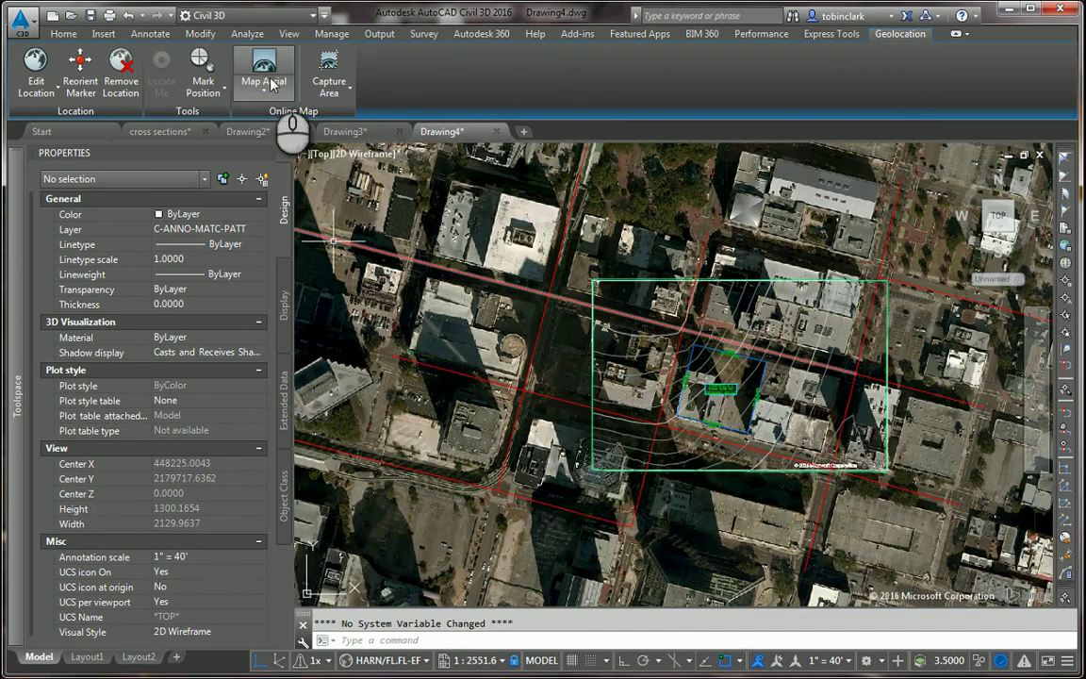
click(329, 74)
click(265, 89)
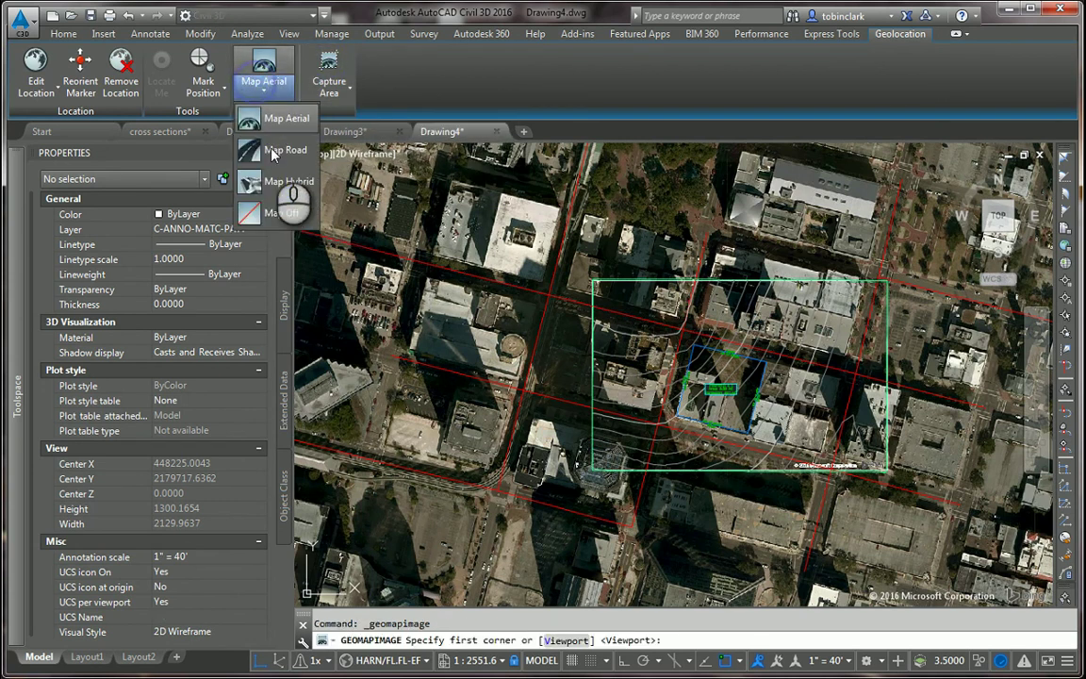
click(274, 182)
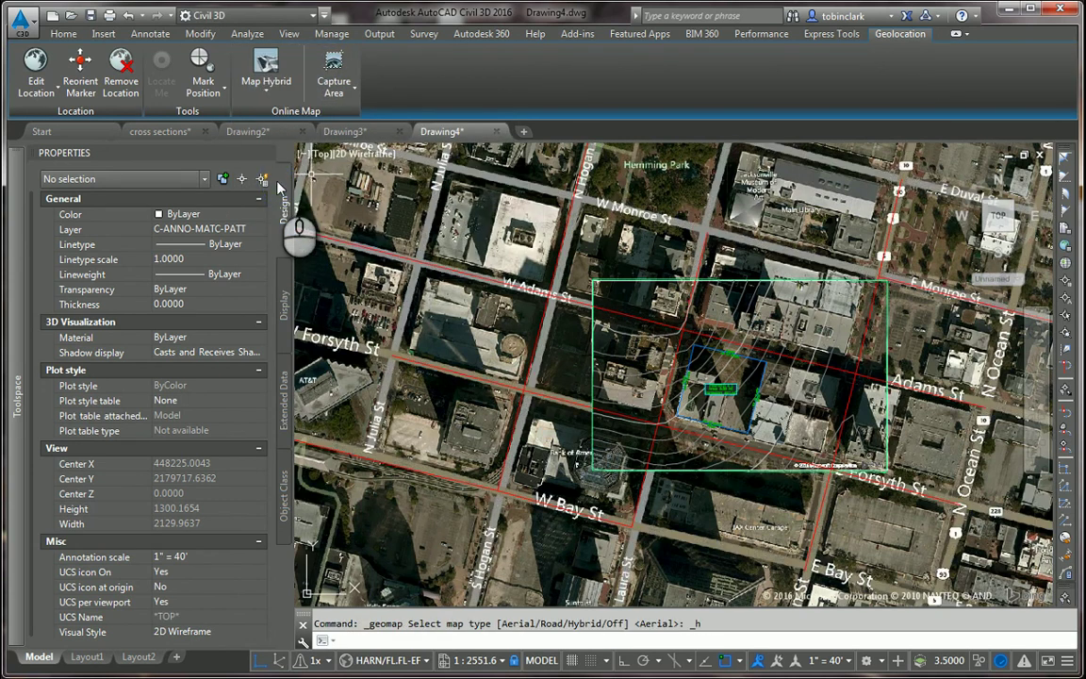
scroll(575, 380, up, 1)
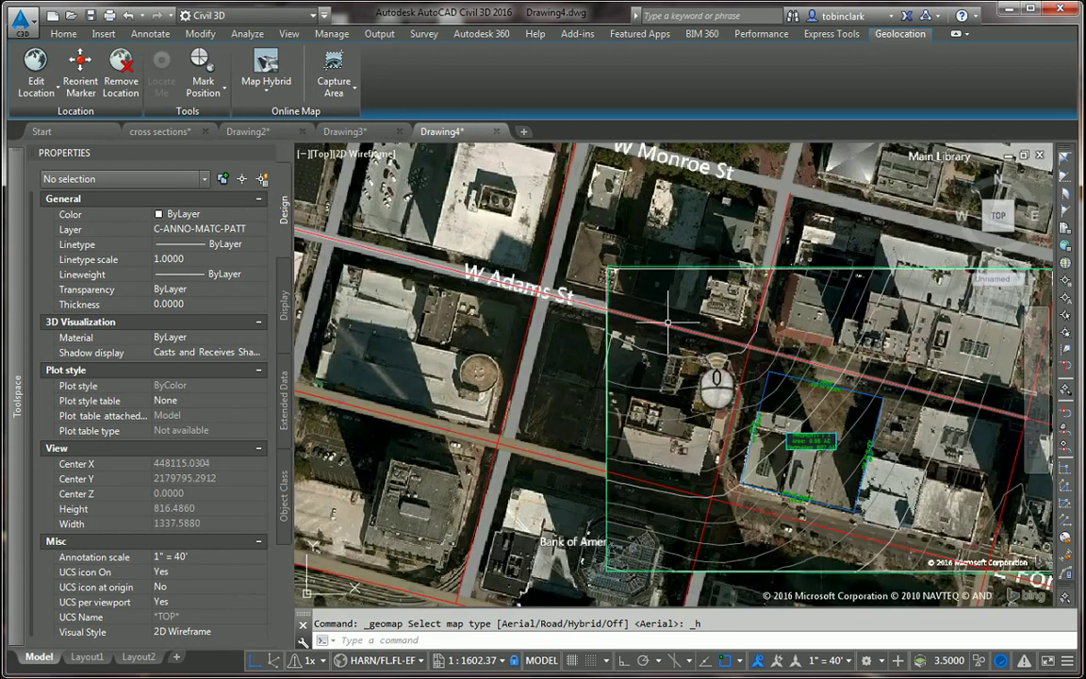
scroll(402, 231, up, 1)
scroll(381, 183, down, 1)
Change the online map to the Road type around the captured aerial image.
click(280, 91)
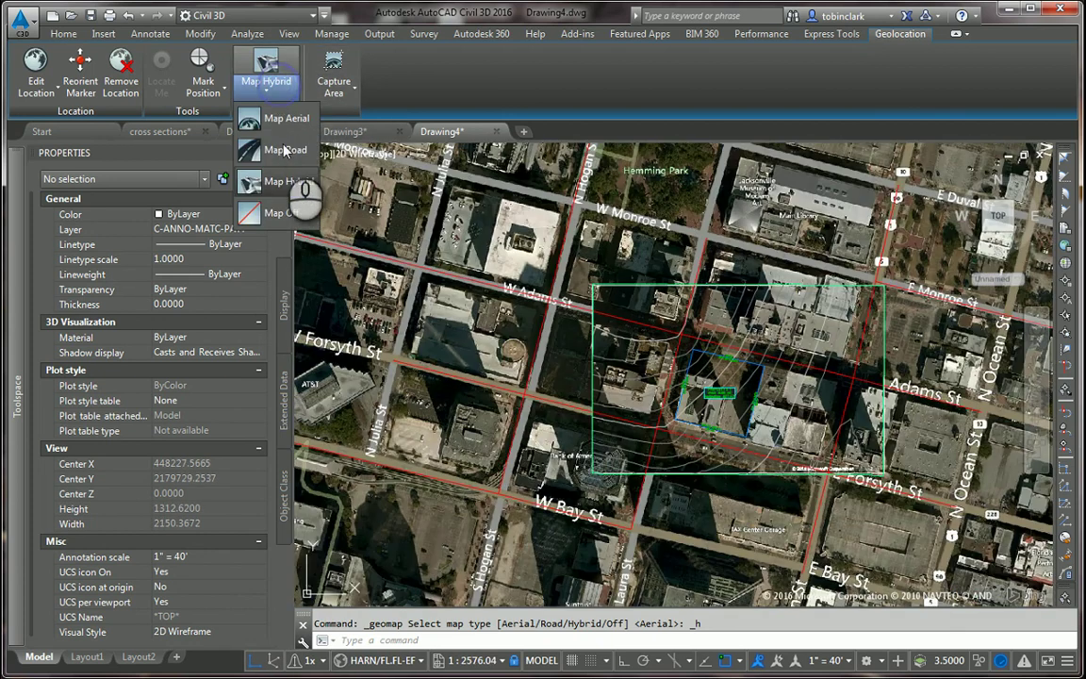
click(284, 157)
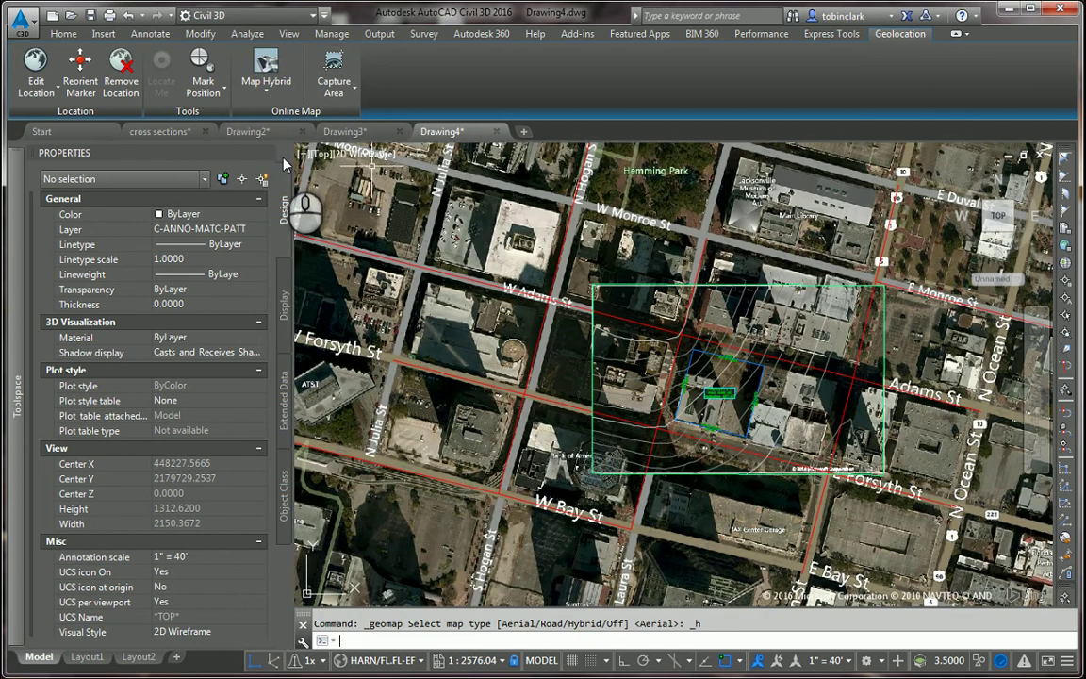
click(272, 91)
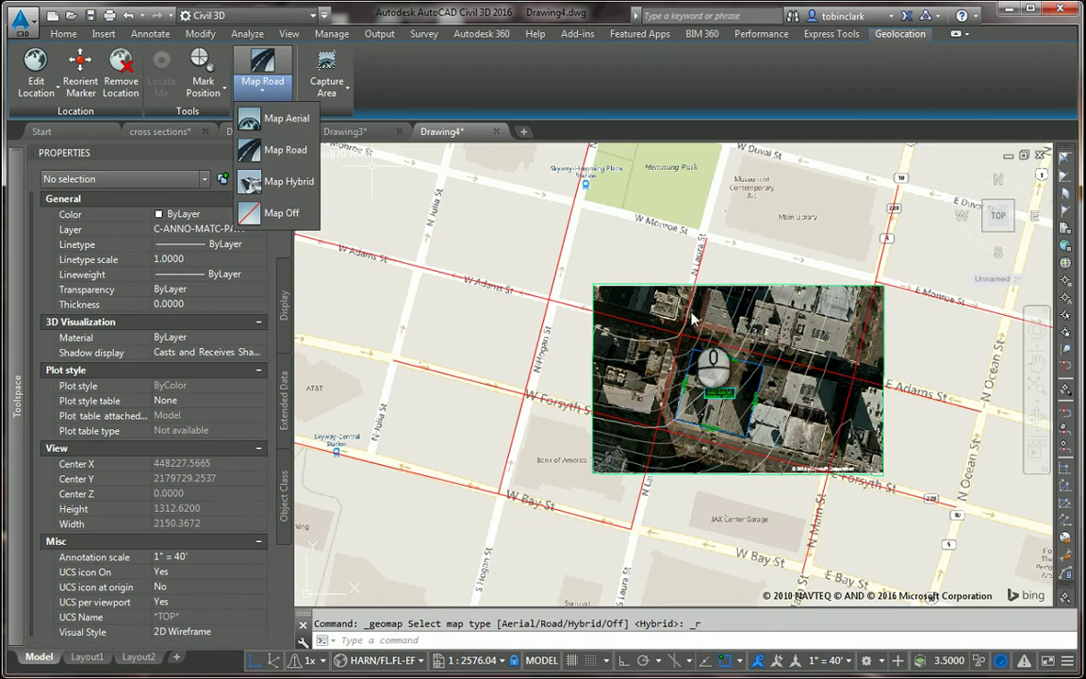
click(747, 268)
click(741, 302)
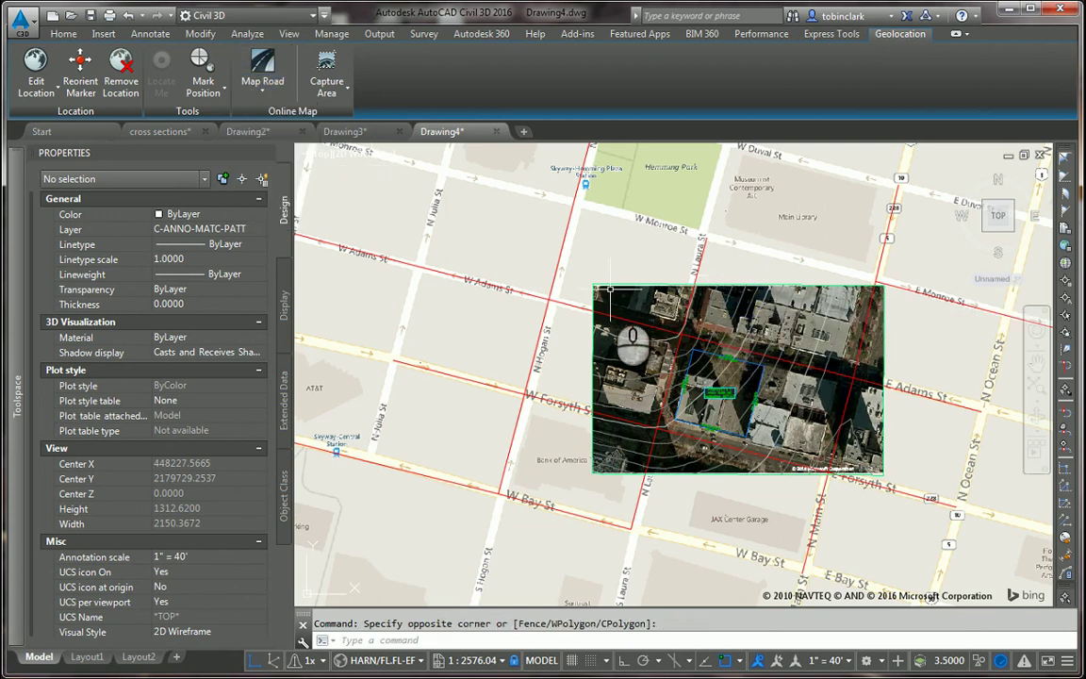
scroll(603, 282, up, 8)
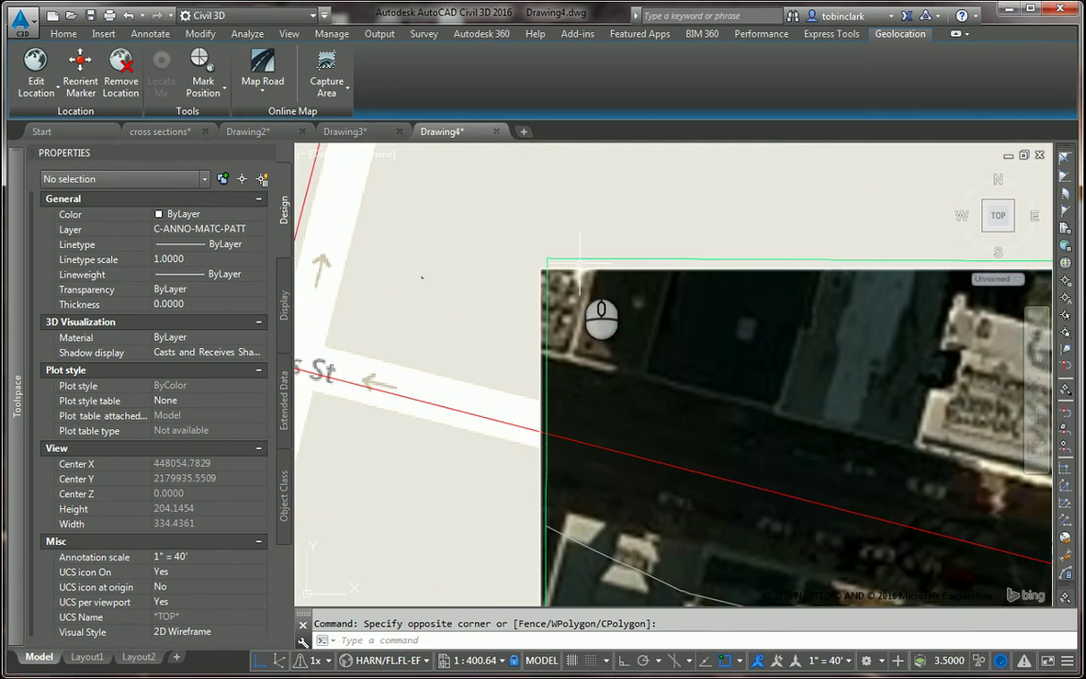
click(577, 268)
right_click(589, 293)
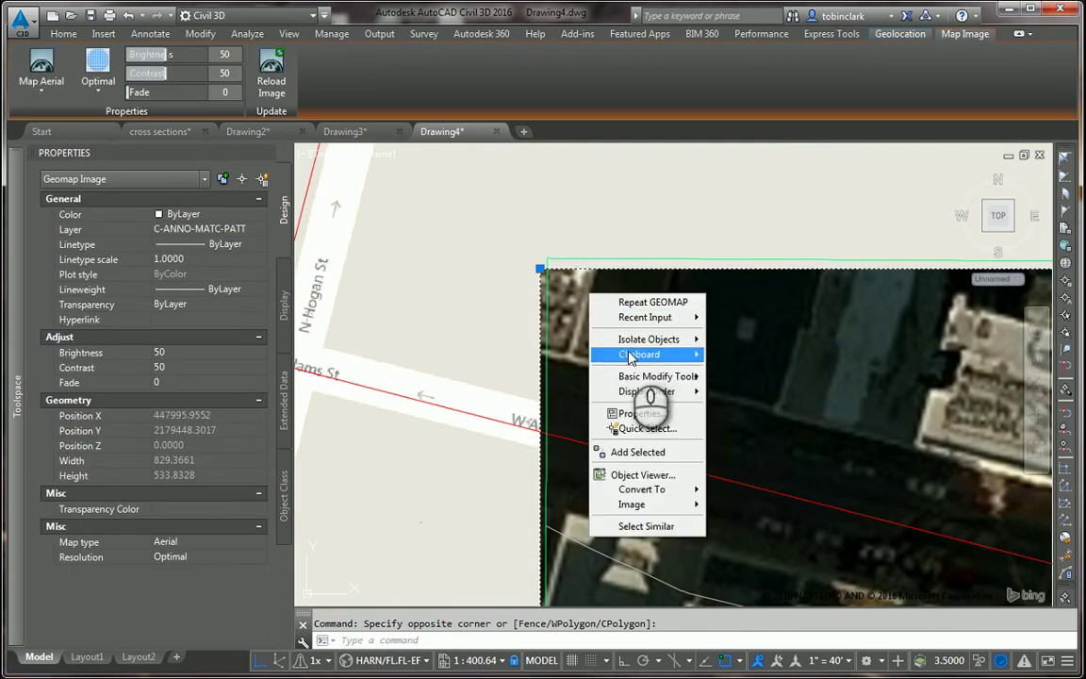
mouse_move(651, 338)
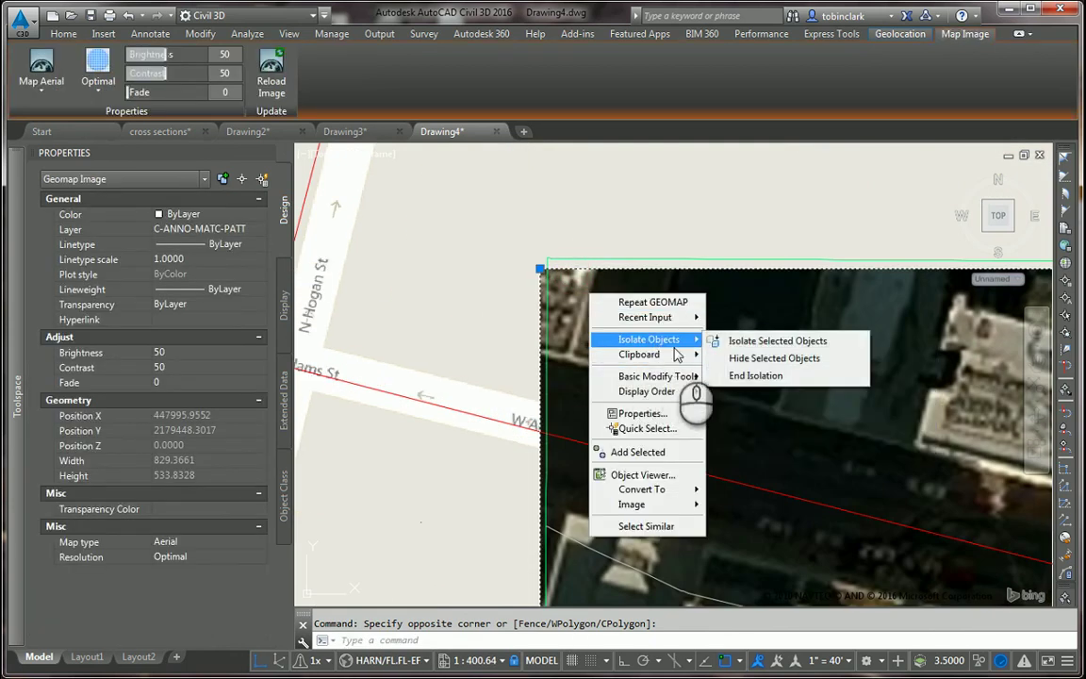
click(721, 358)
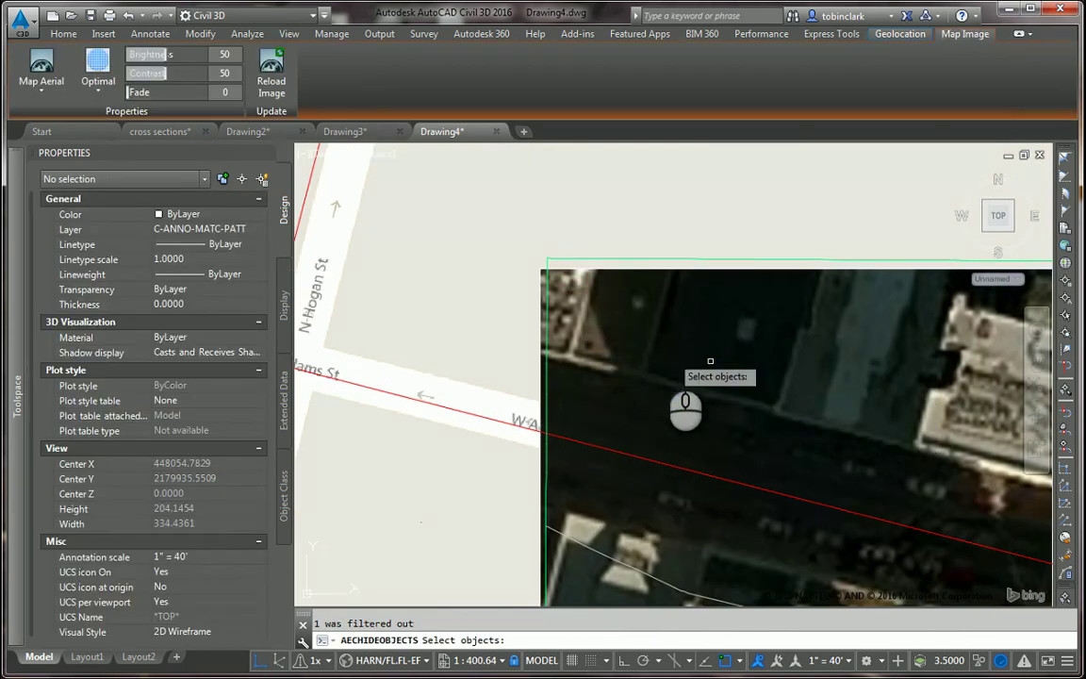
click(638, 271)
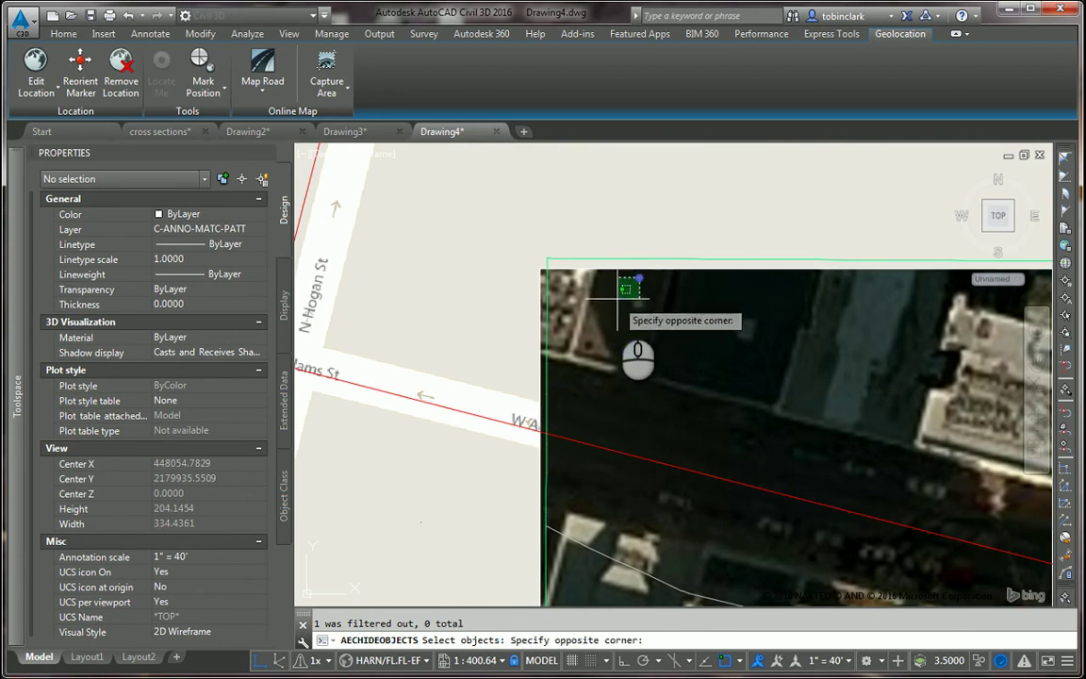
click(595, 282)
key(Escape)
Send the captured aerial image to the back of the display order.
click(601, 278)
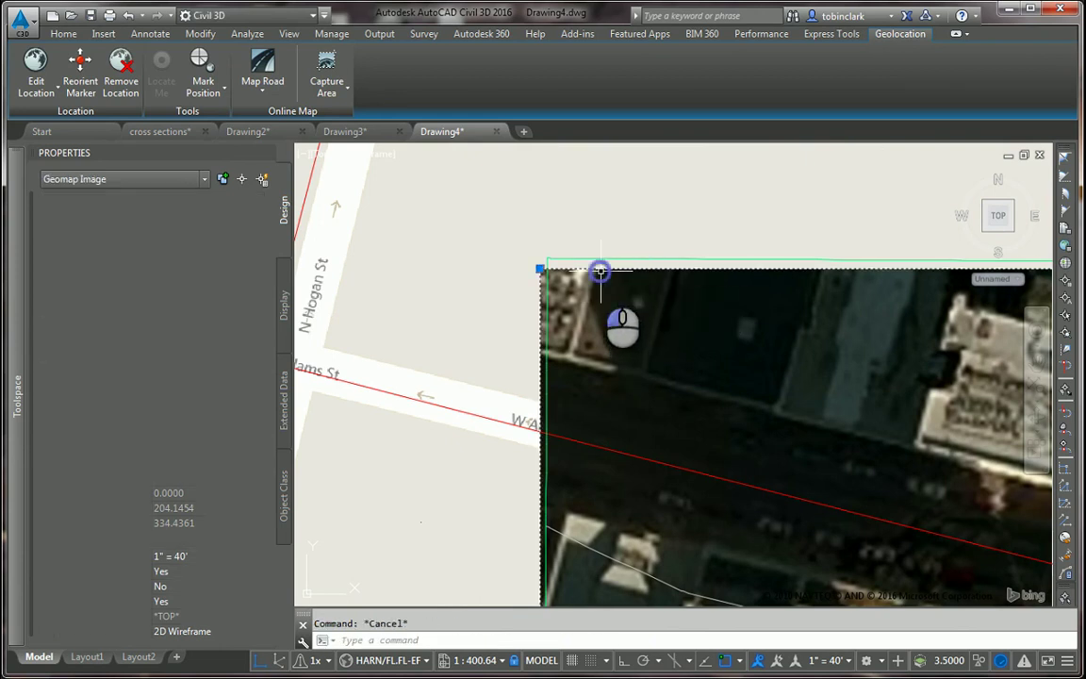
right_click(483, 267)
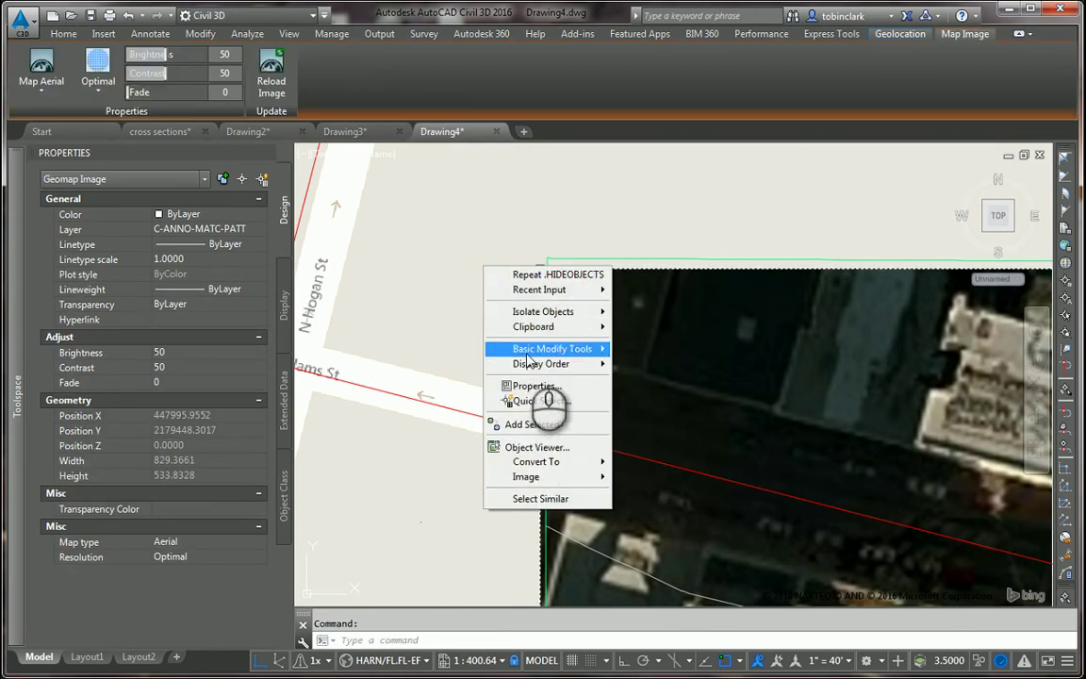
mouse_move(566, 365)
click(631, 383)
key(Escape)
Select the captured aerial image again and review its display order, image and map type options.
scroll(645, 378, down, 4)
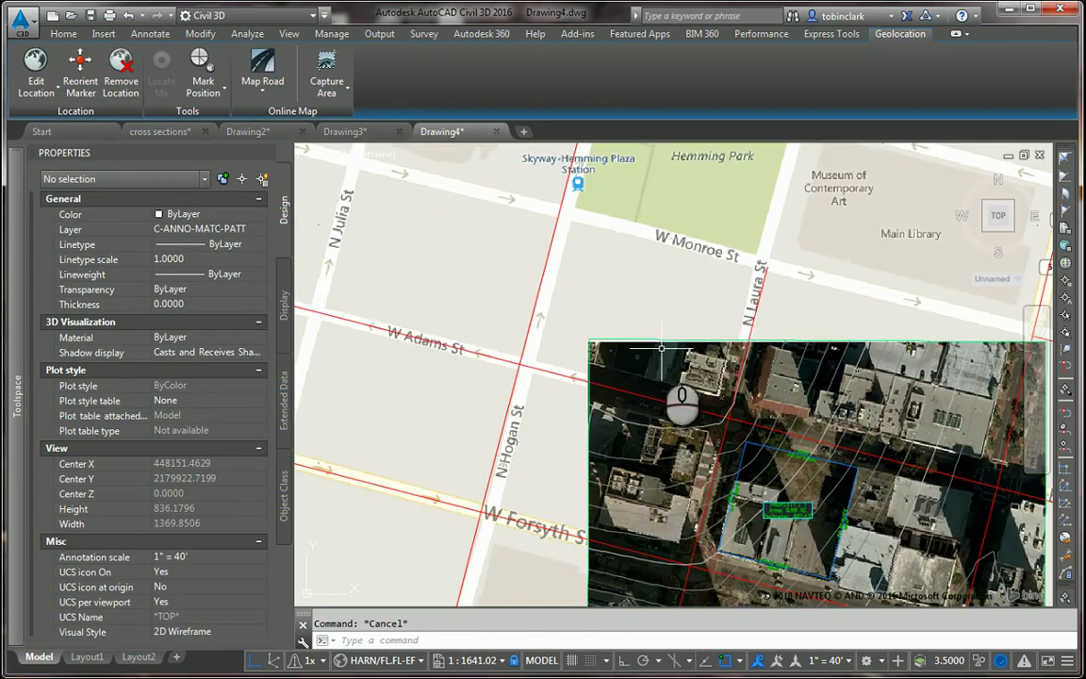
click(661, 348)
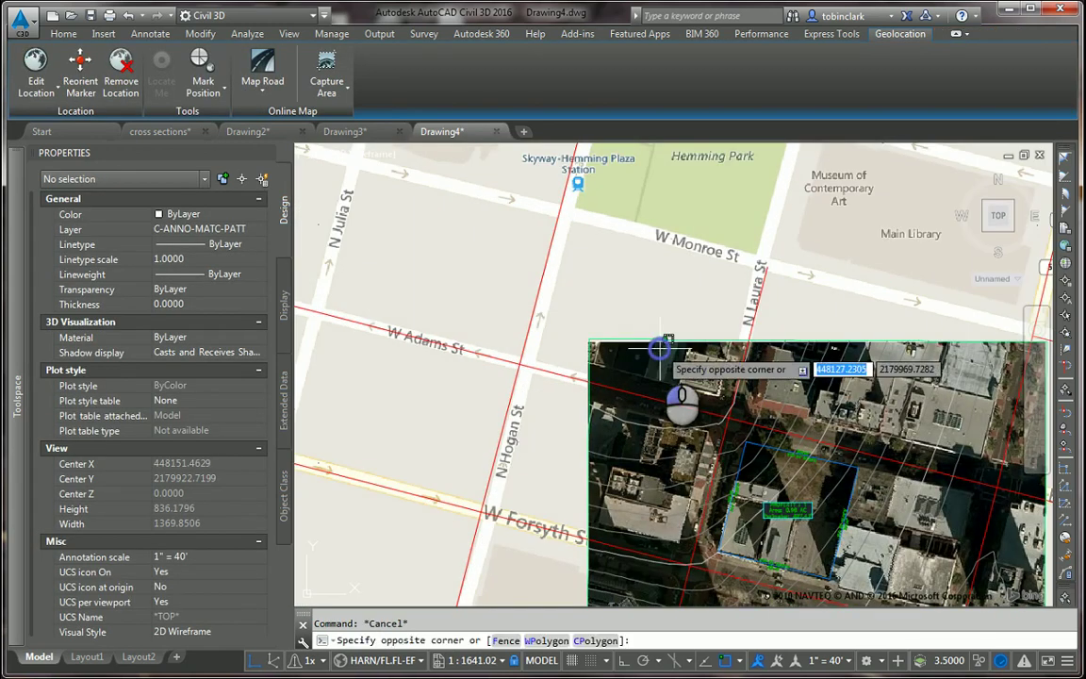
key(Escape)
click(622, 349)
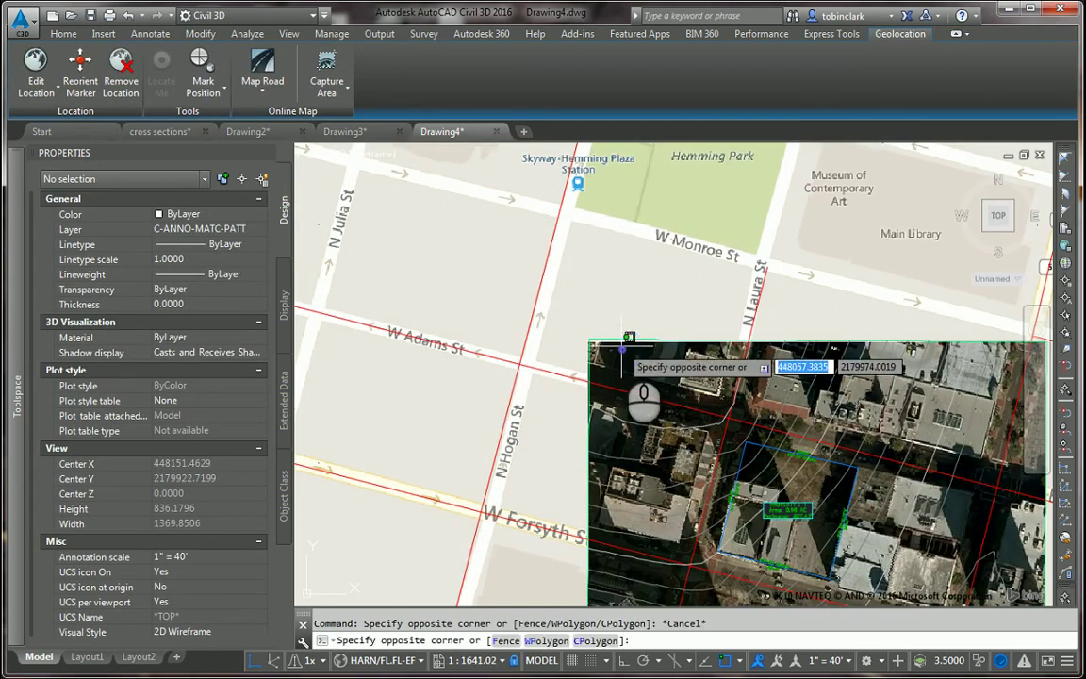
click(623, 341)
key(Escape)
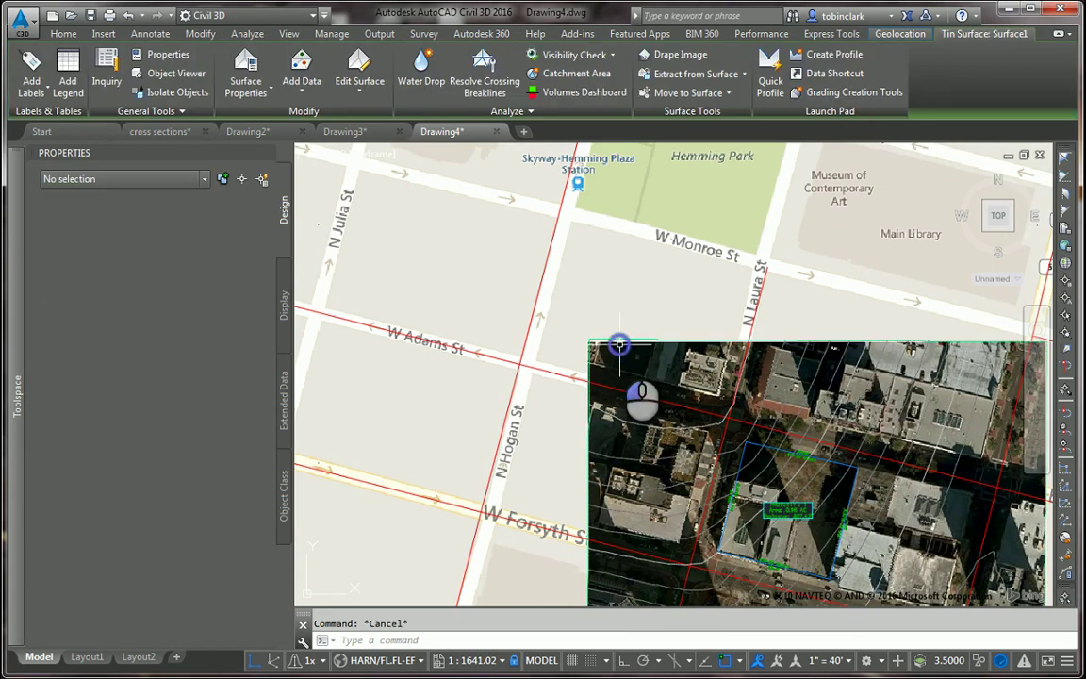
click(619, 345)
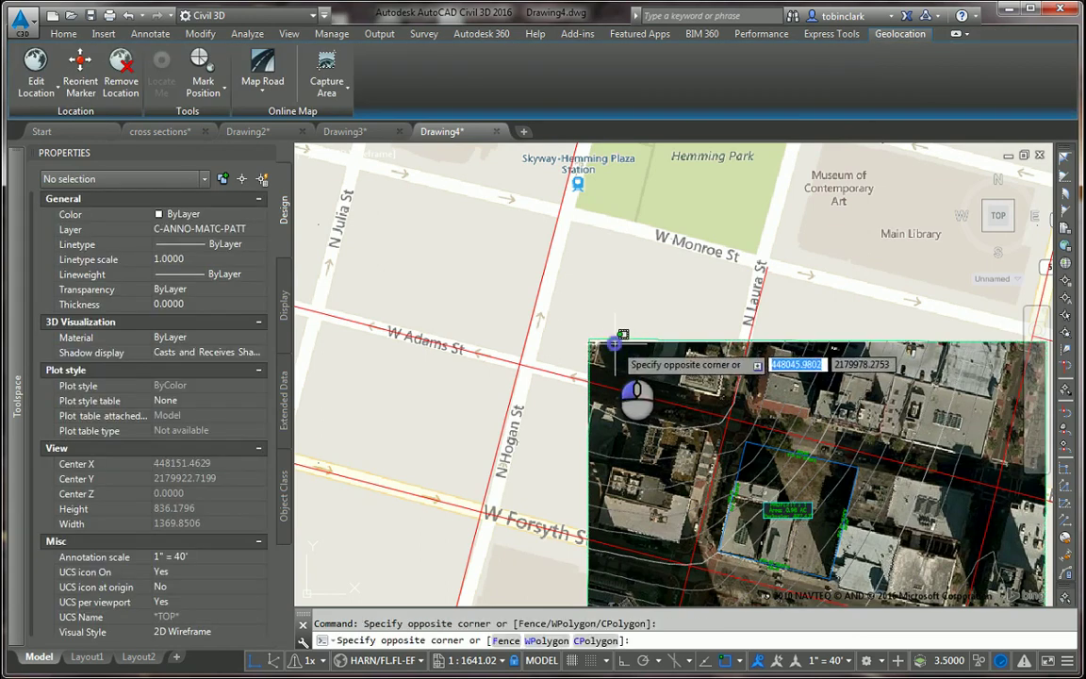
click(614, 338)
right_click(455, 294)
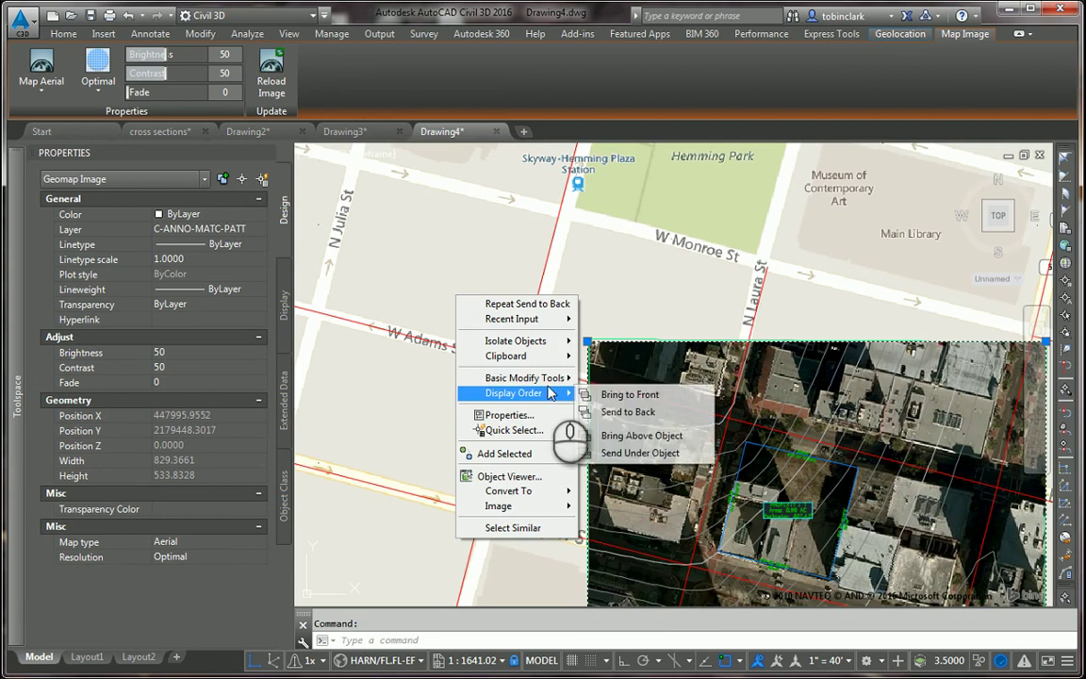
mouse_move(529, 507)
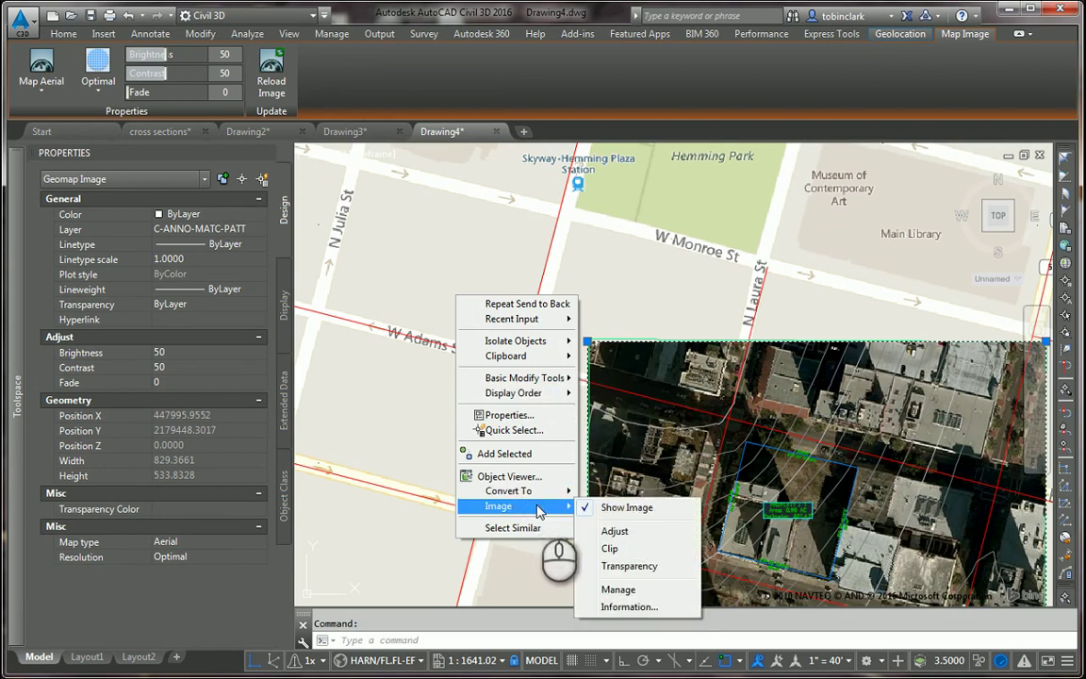
click(65, 90)
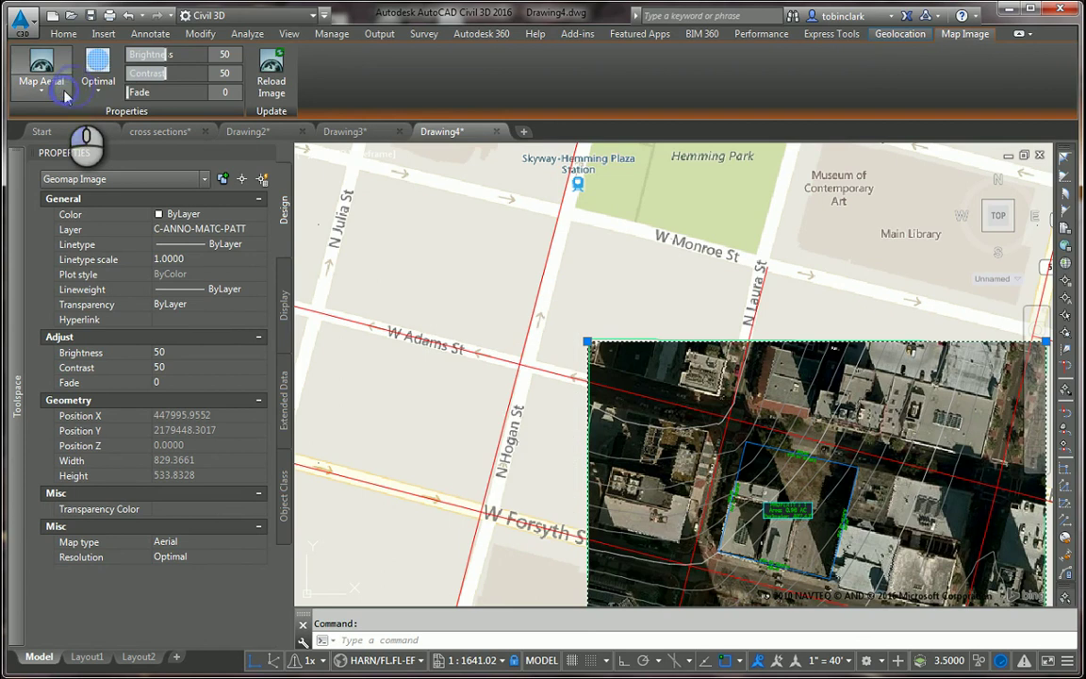
click(63, 90)
click(63, 91)
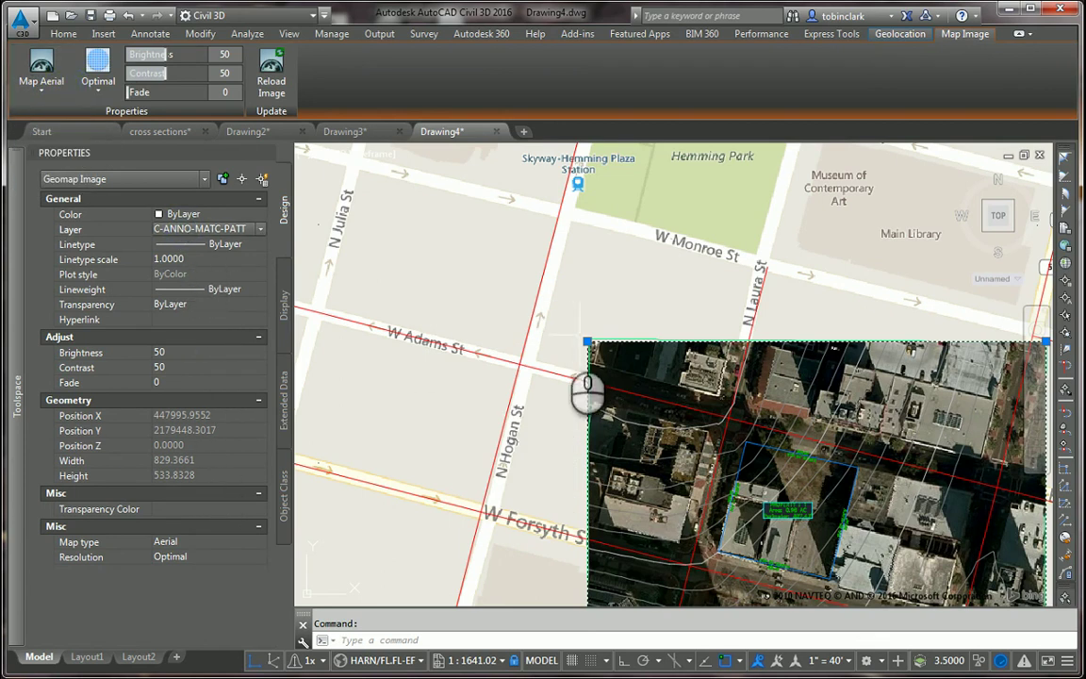
key(Escape)
Capture the entire viewport of the online Road map as an image covering the Jacksonville area out to the coast.
scroll(767, 476, down, 2)
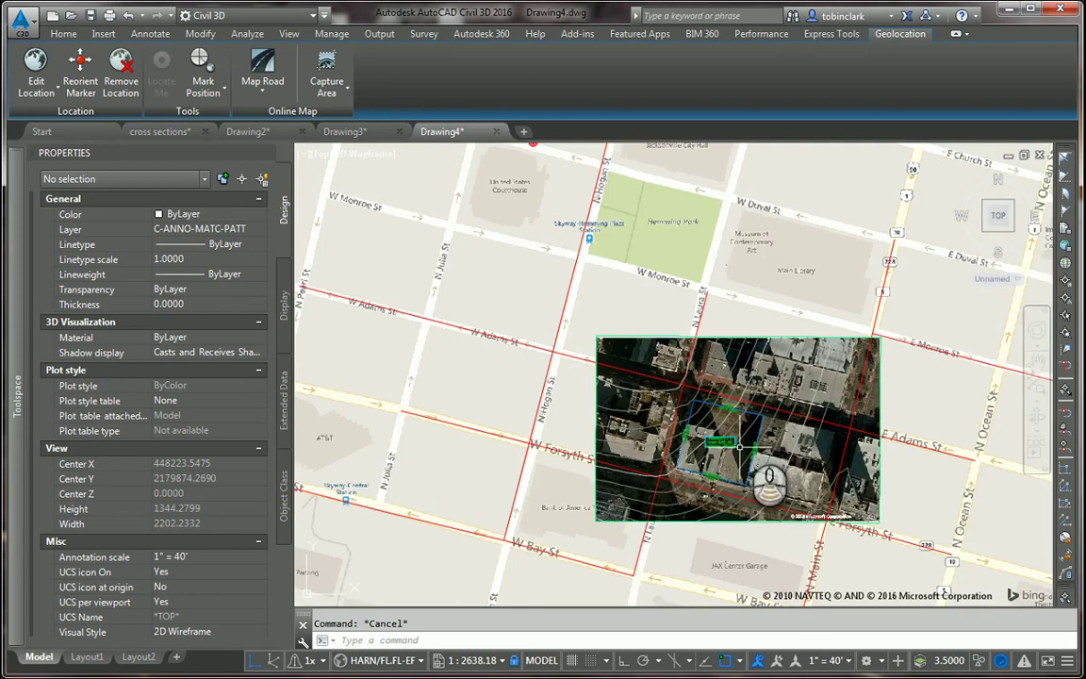
scroll(740, 445, down, 15)
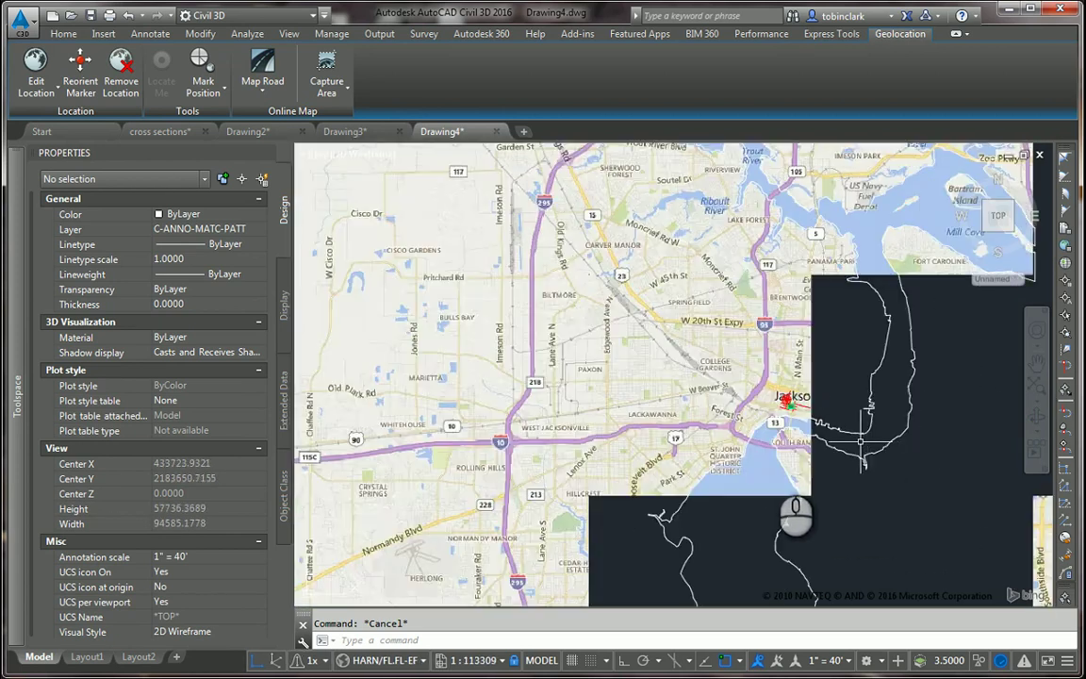
middle_drag(861, 440, 817, 416)
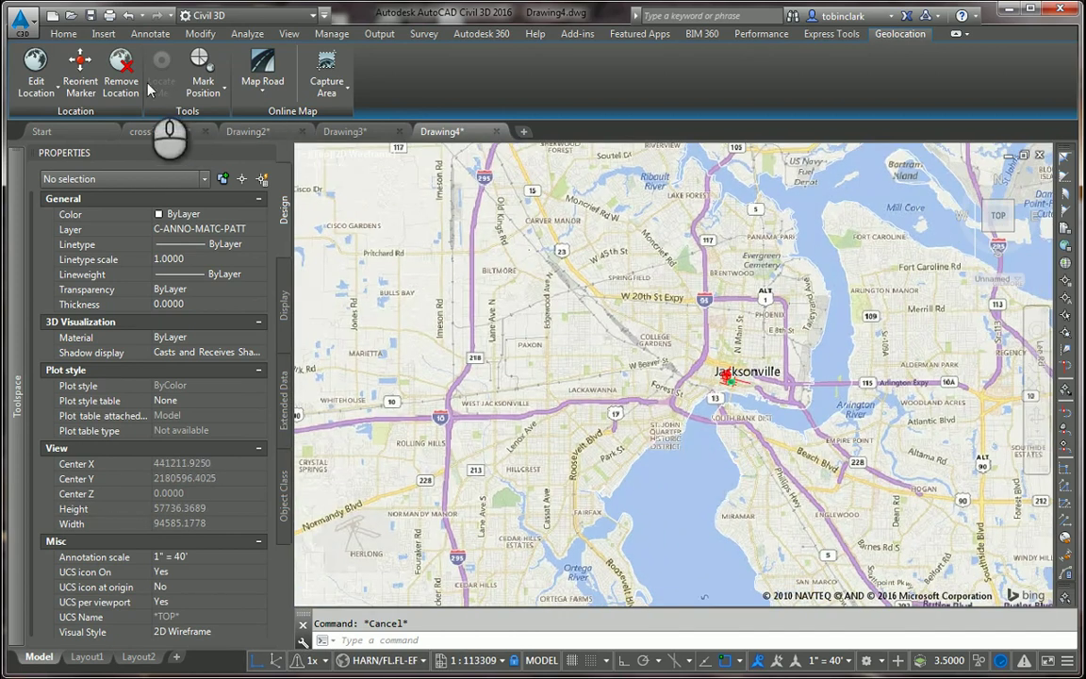
click(63, 33)
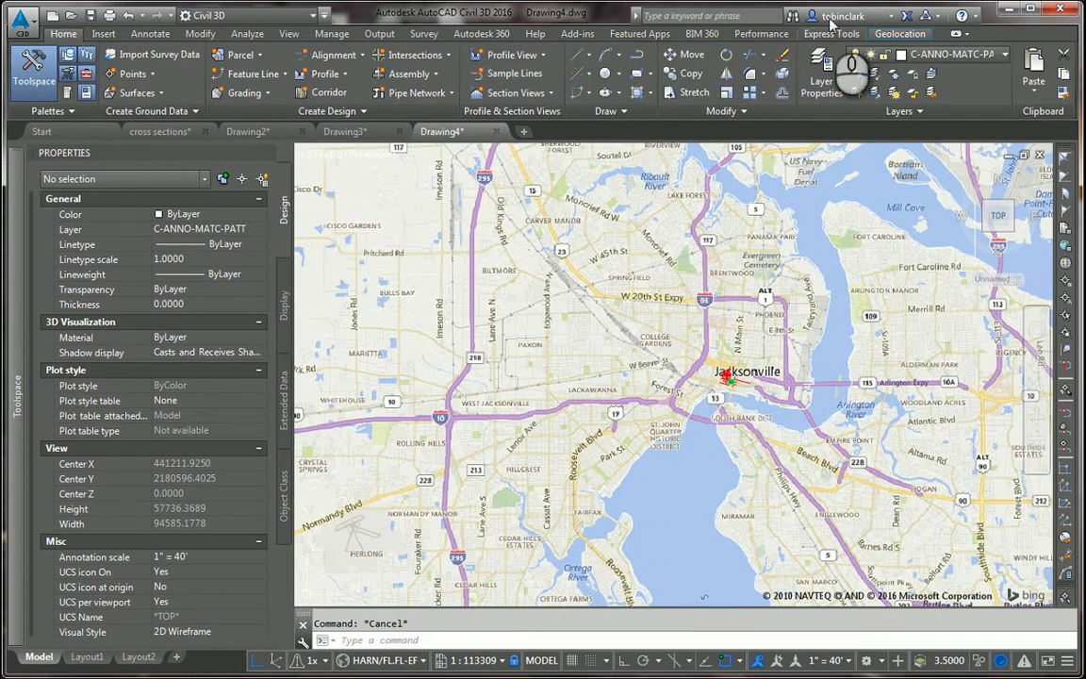
click(900, 33)
click(326, 66)
middle_drag(623, 275, 480, 223)
scroll(480, 222, down, 1)
click(324, 89)
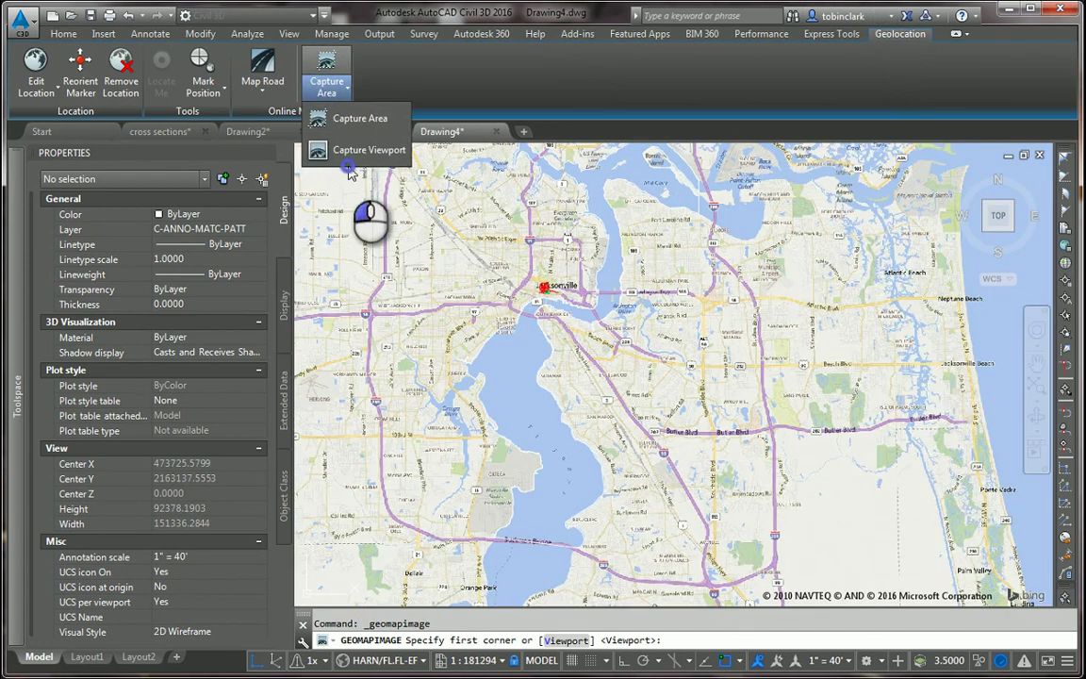
click(481, 239)
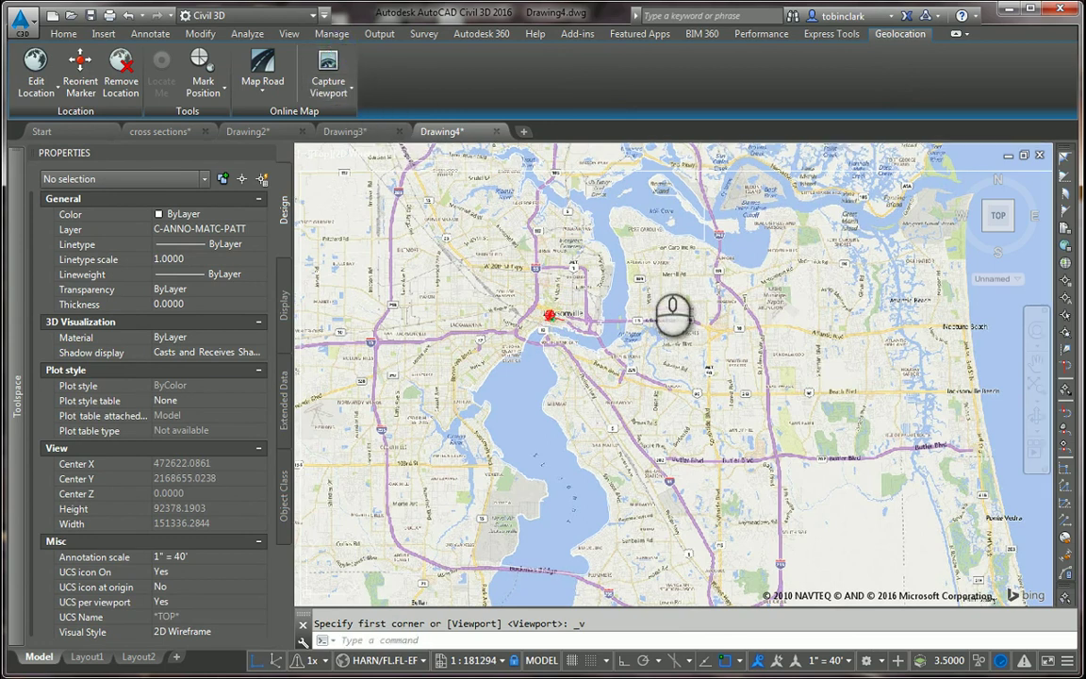
Delete one of the two overlapping captured road map images around Jacksonville.
scroll(676, 288, down, 5)
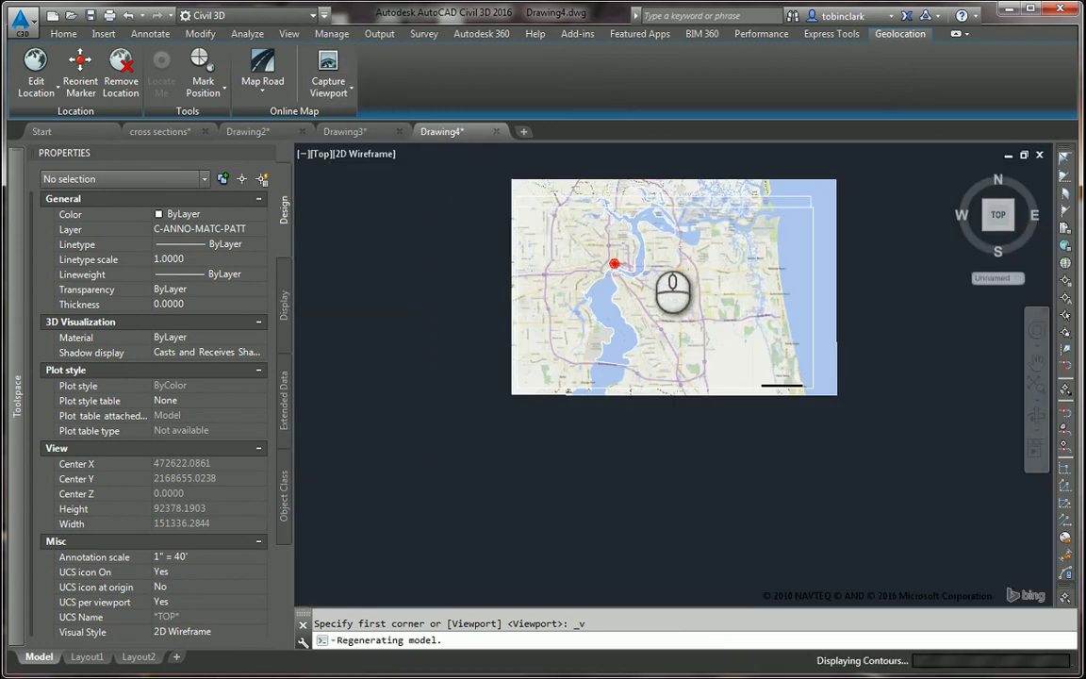
click(759, 282)
key(Escape)
click(756, 272)
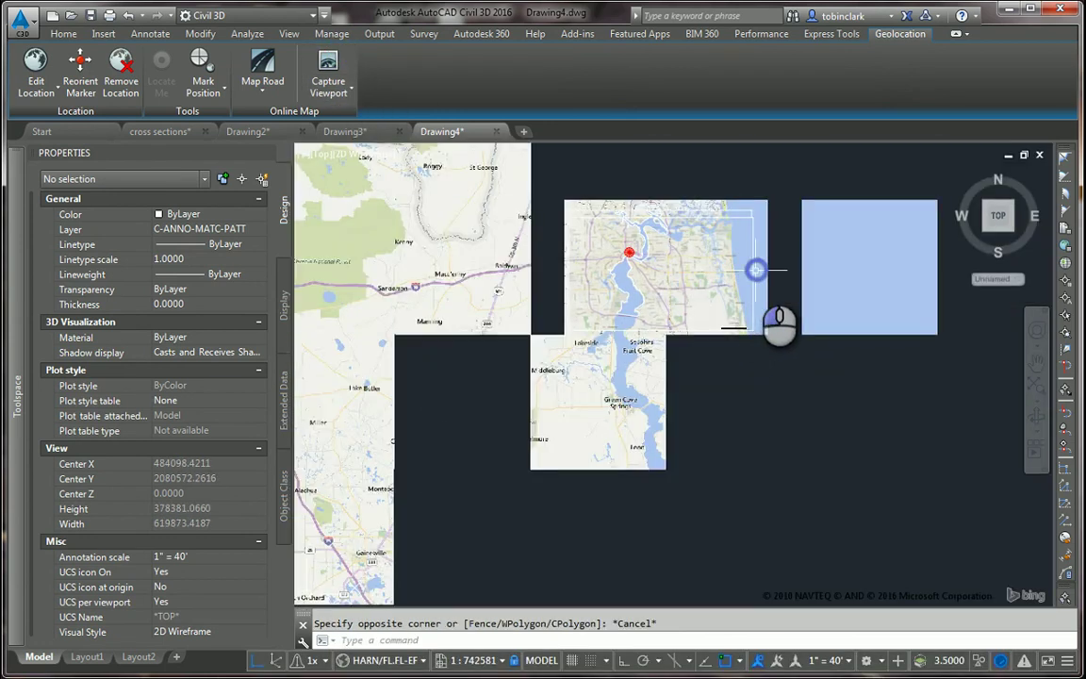
key(Escape)
click(749, 214)
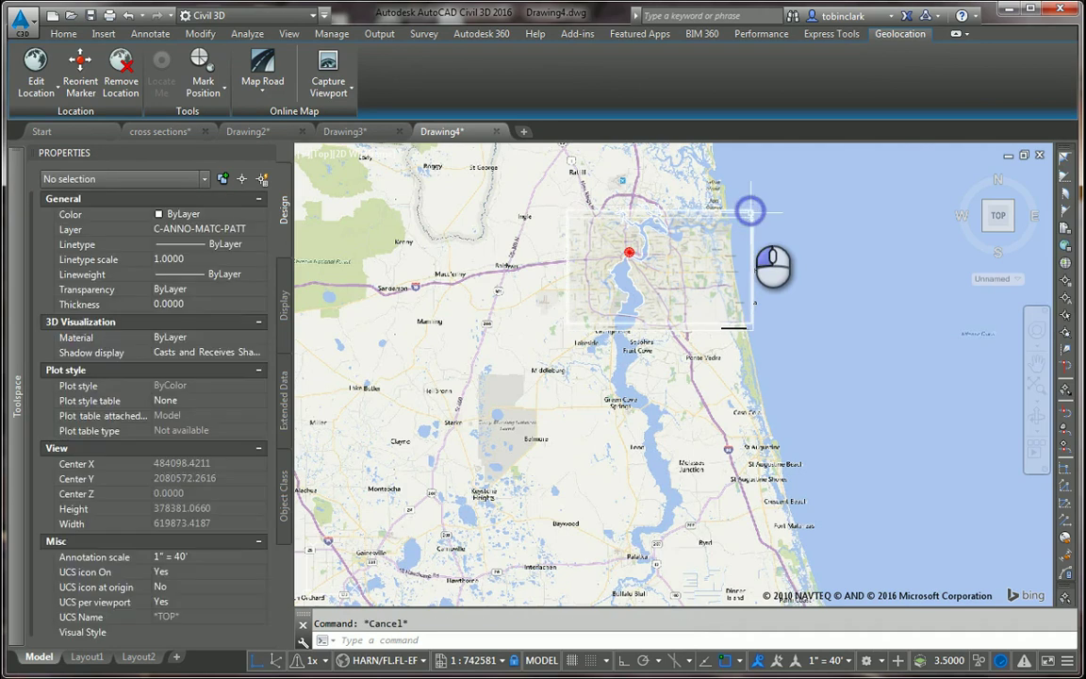
key(Delete)
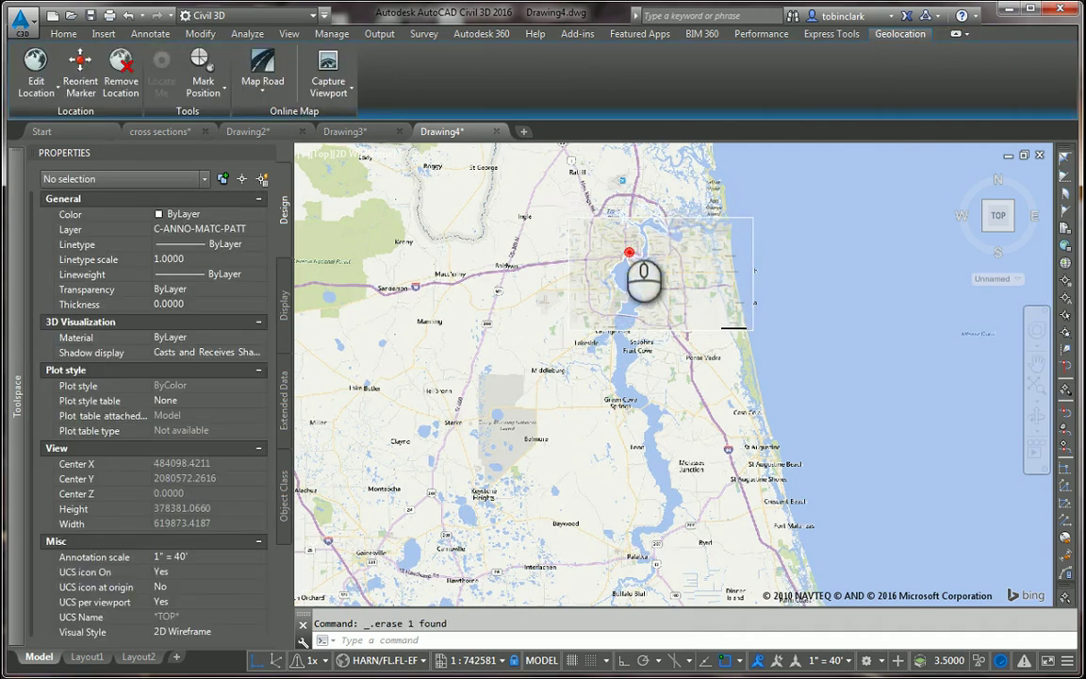
Switch the online map to the Aerial type around the remaining captured road image and turn the online map off.
scroll(627, 217, up, 4)
click(269, 91)
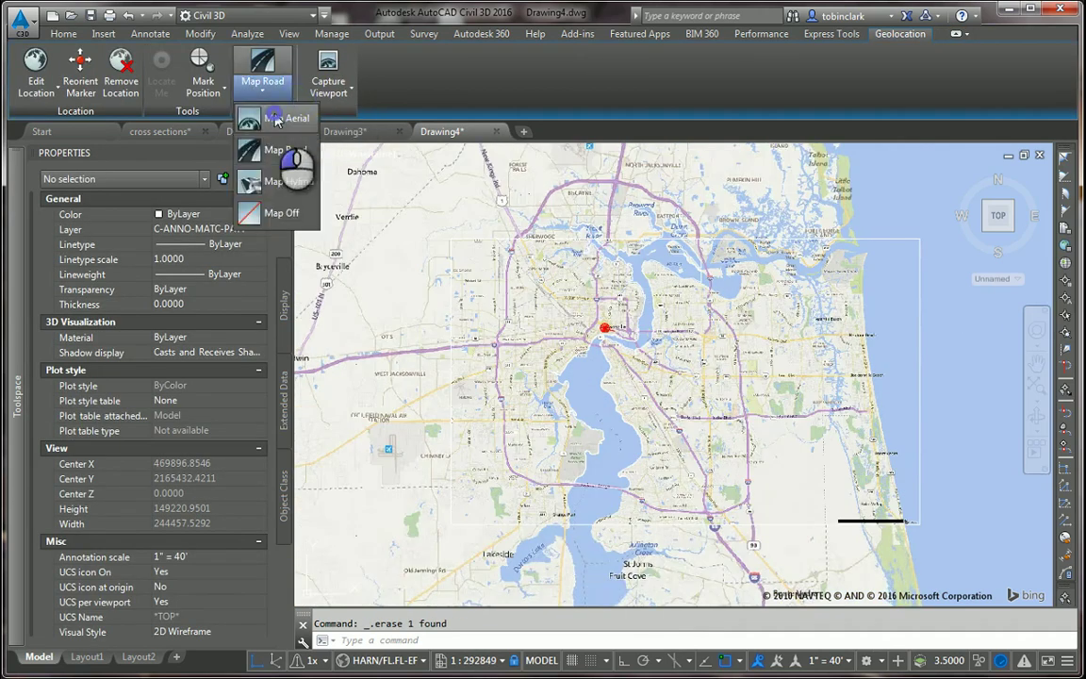
click(283, 118)
click(264, 91)
click(278, 212)
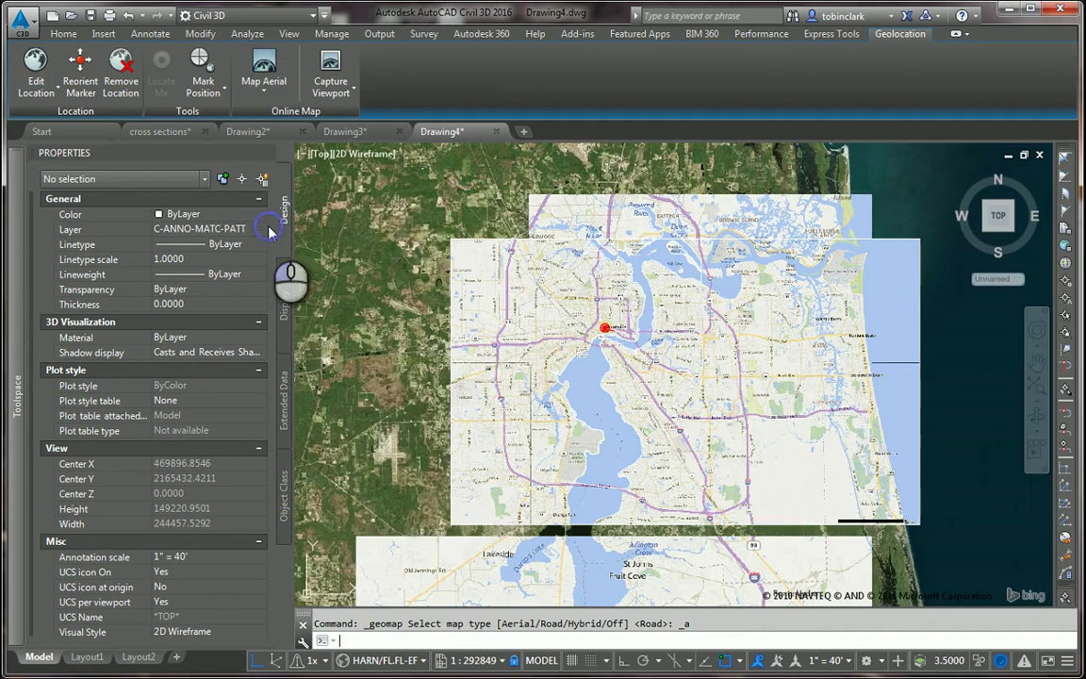
Turn off the online map and inspect the captured aerial image and property site in downtown Jacksonville in model space.
scroll(591, 272, up, 2)
scroll(642, 381, up, 4)
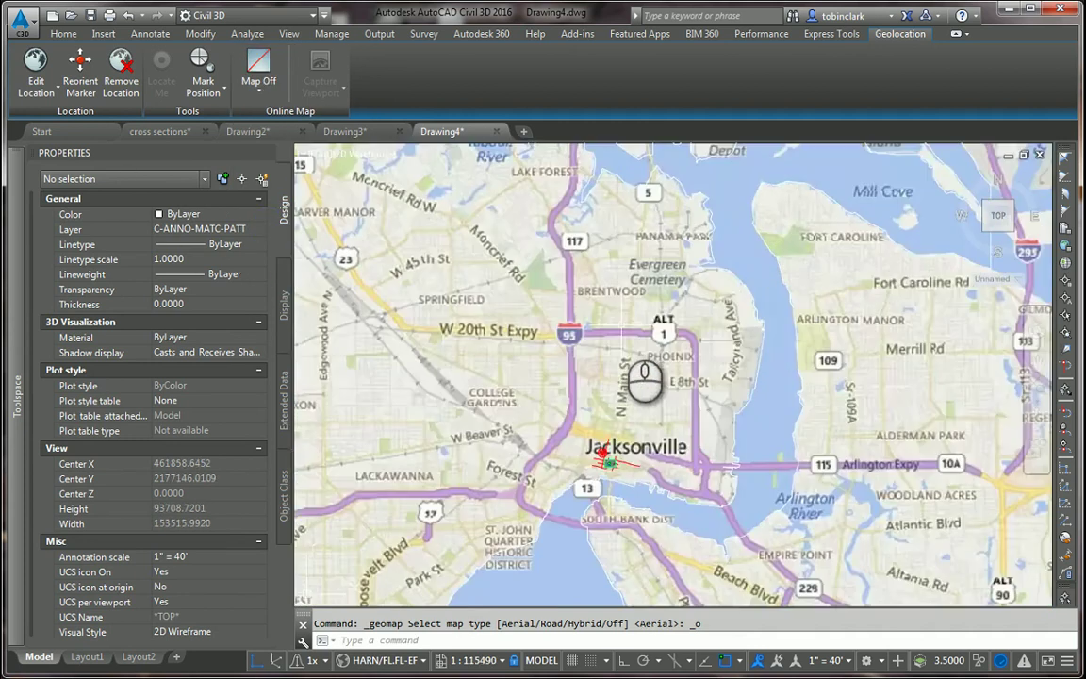
scroll(649, 417, down, 3)
scroll(625, 377, up, 5)
scroll(690, 377, up, 1)
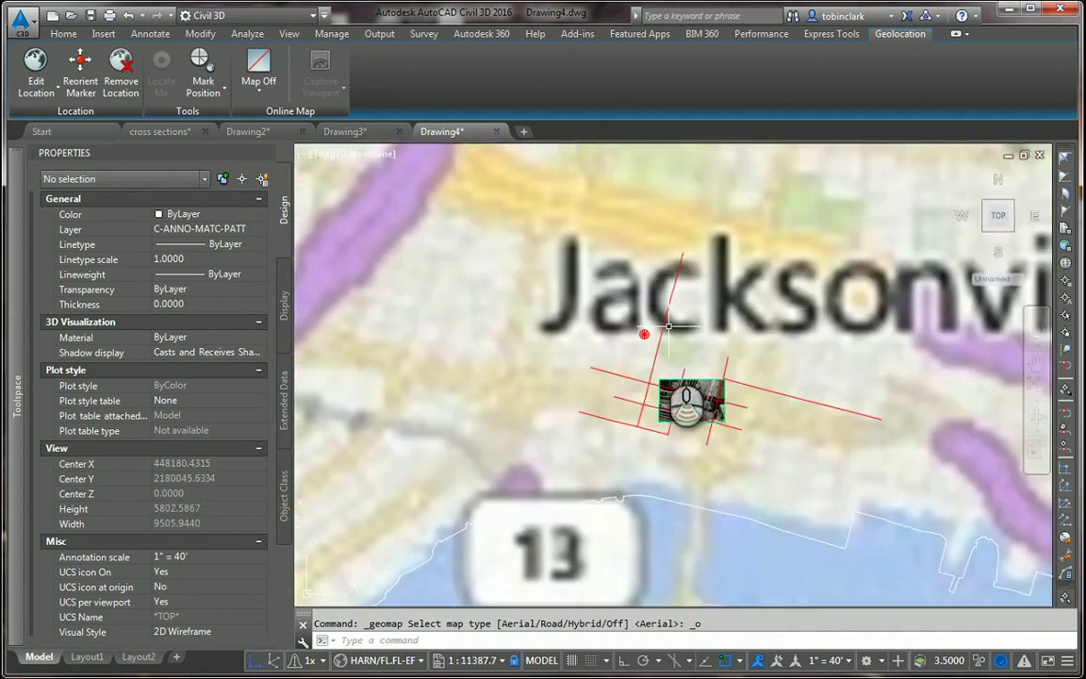
scroll(703, 400, down, 6)
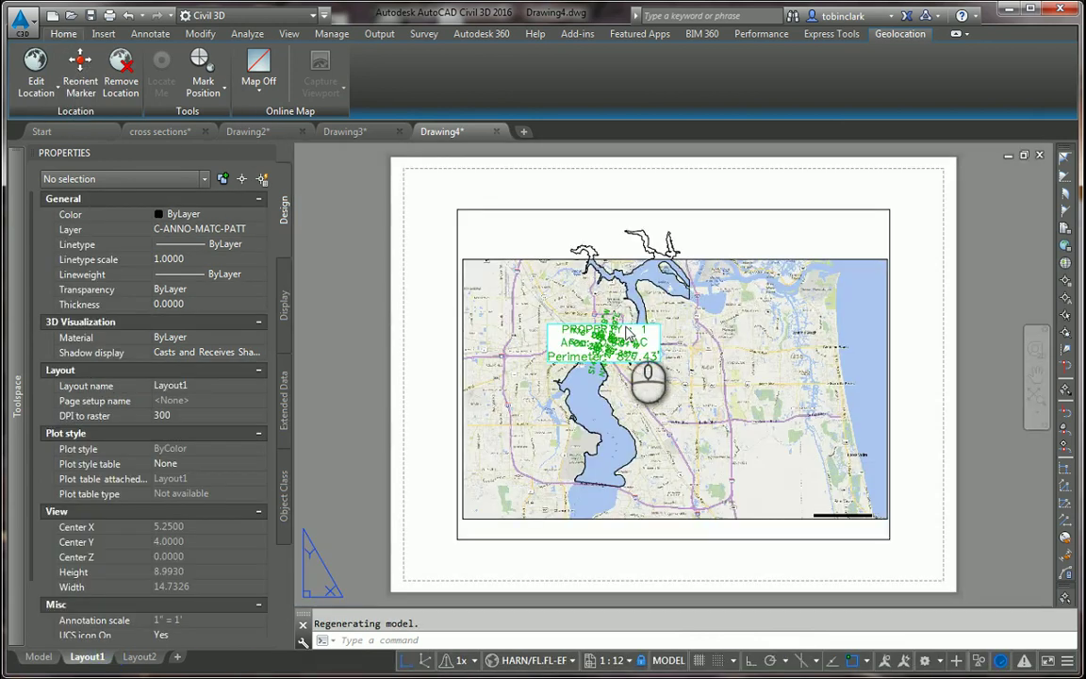
On Layout1, return to paper space and delete the existing rectangular viewport.
click(795, 240)
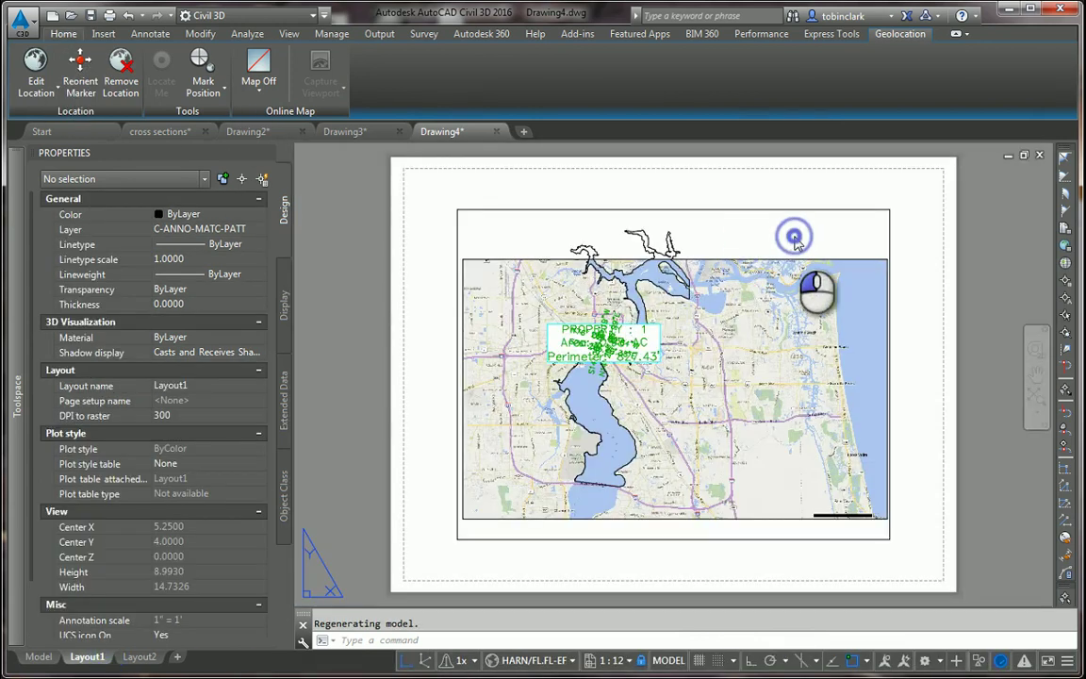
double_click(795, 237)
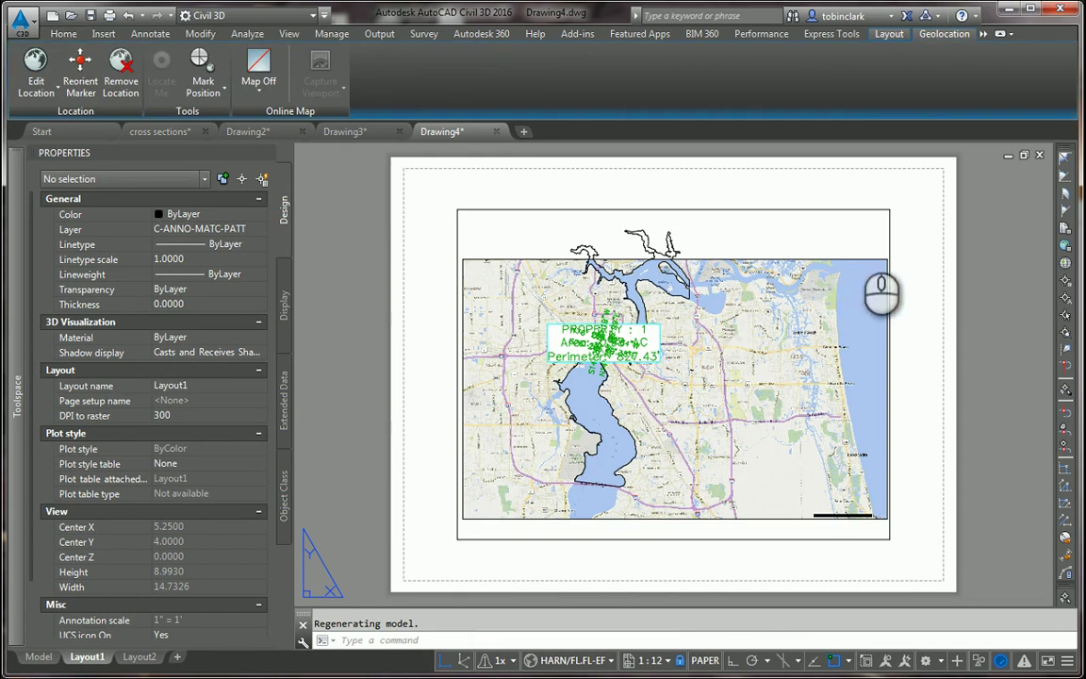
double_click(863, 240)
click(903, 209)
key(Escape)
double_click(903, 208)
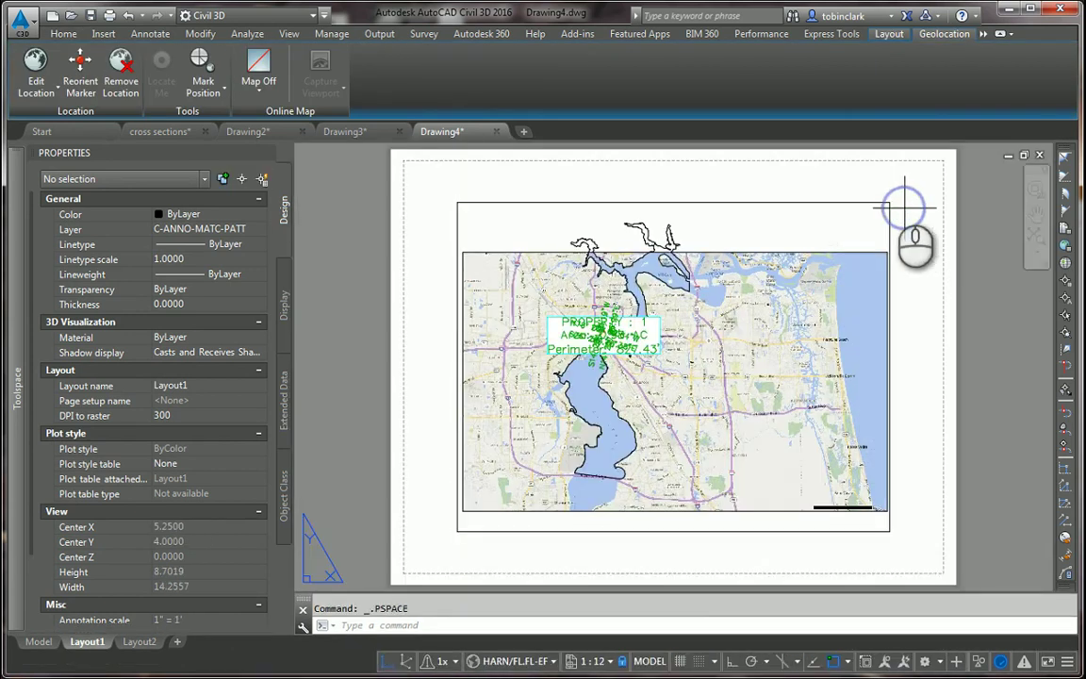
click(900, 183)
click(857, 226)
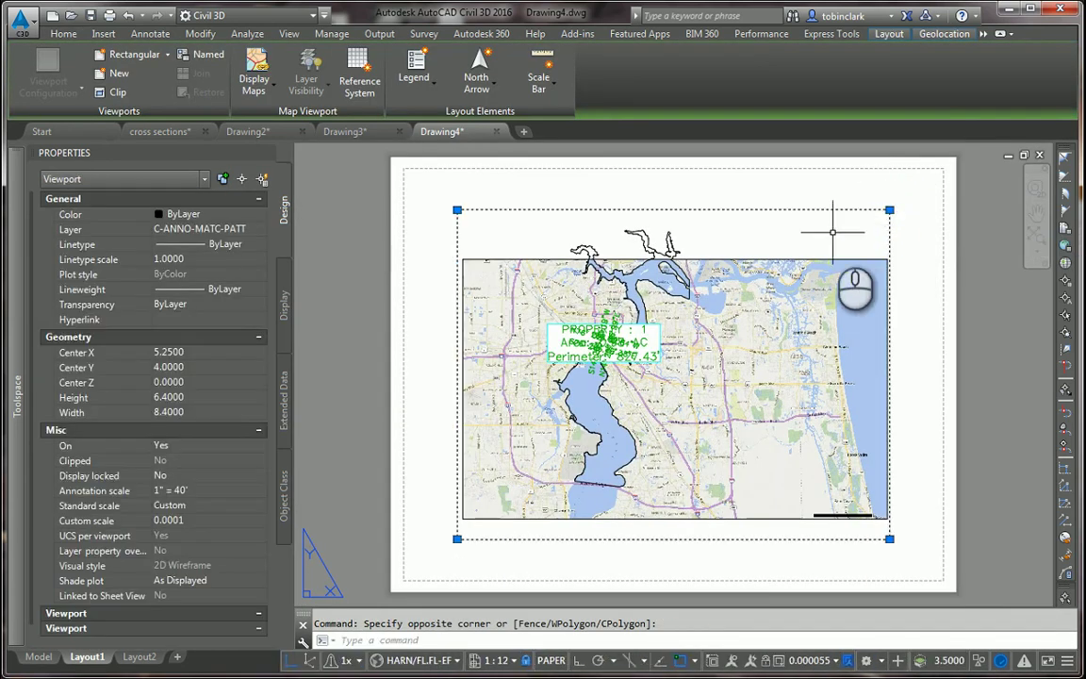
key(Delete)
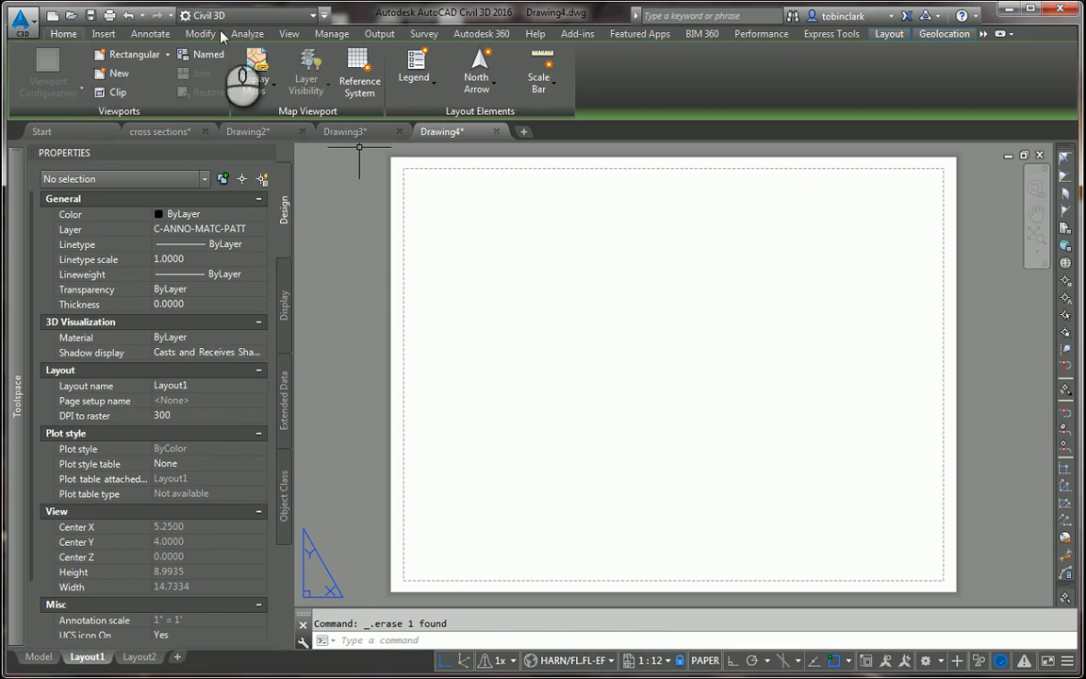
Create a polygonal viewport with Ortho on, tracing the four corners of the layout's dashed printable-area margin.
click(943, 34)
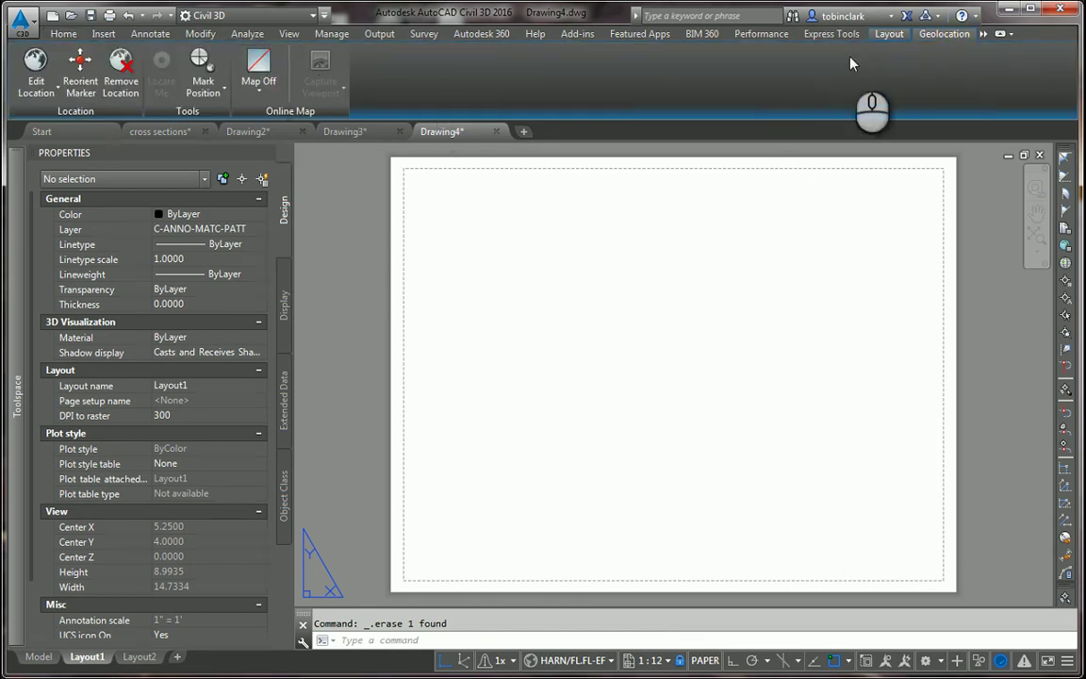
click(886, 35)
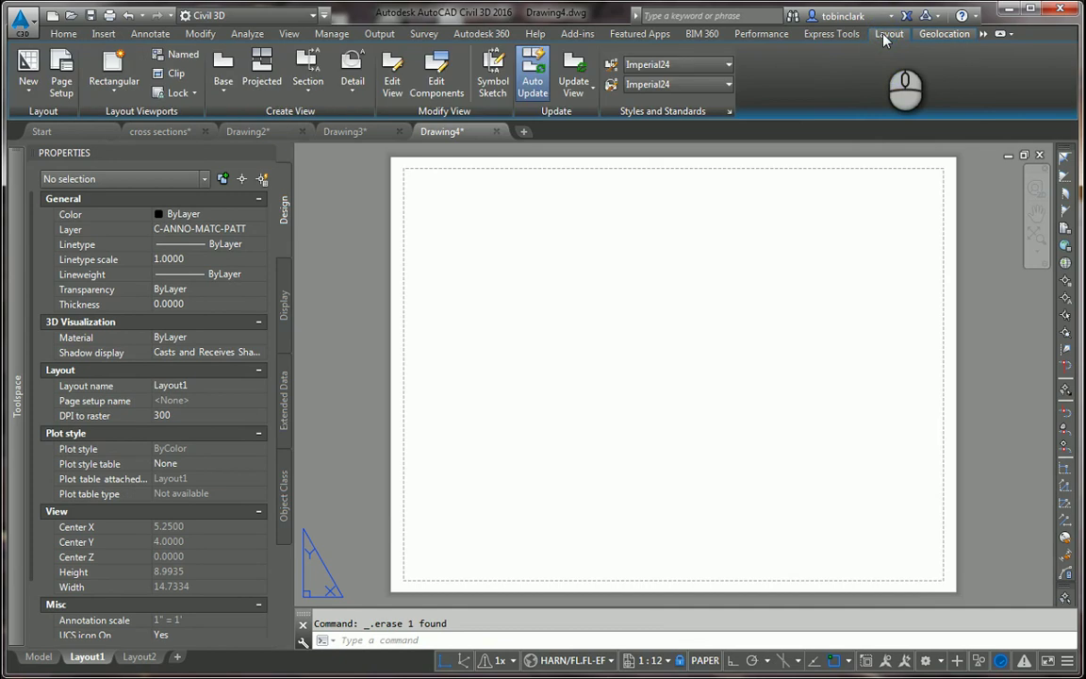
click(983, 34)
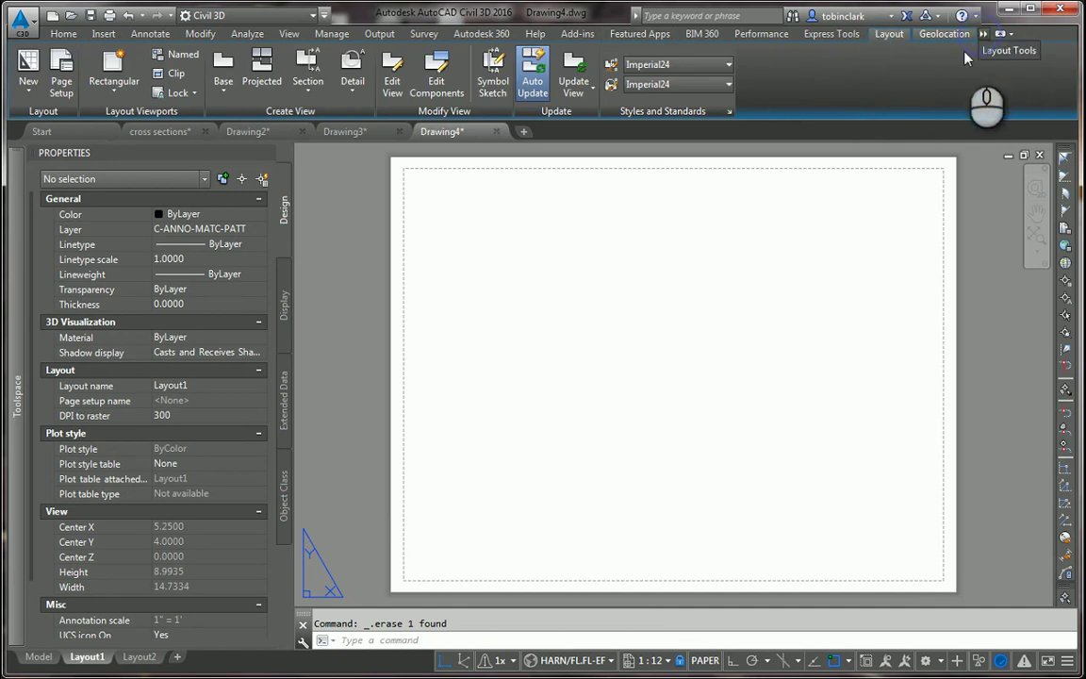
click(1027, 36)
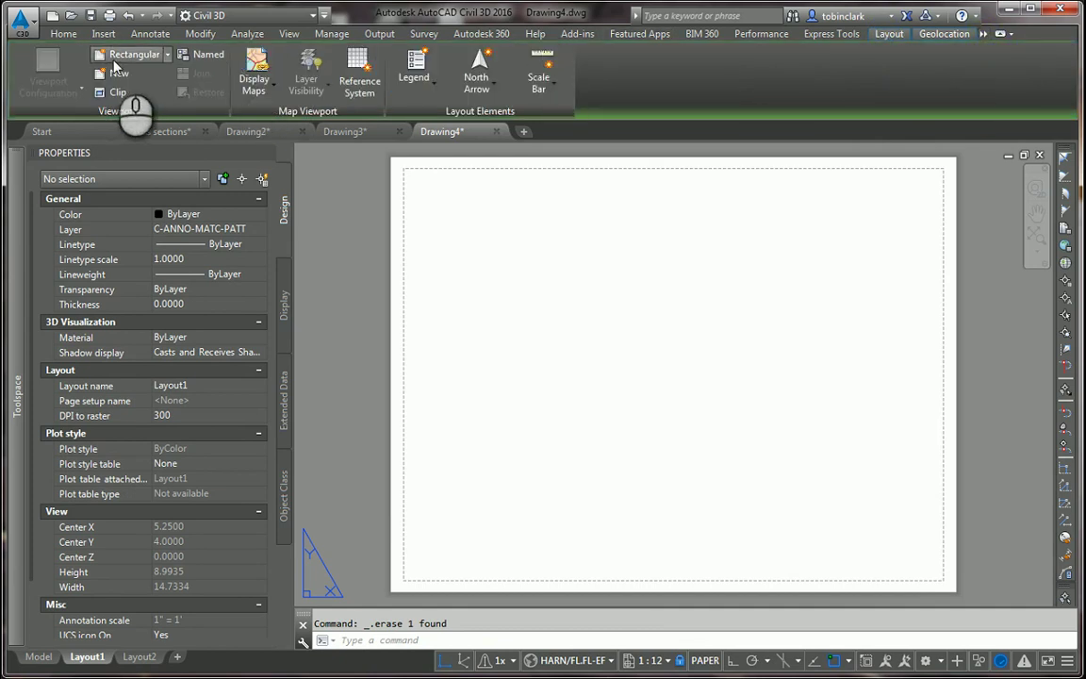
click(161, 57)
click(164, 60)
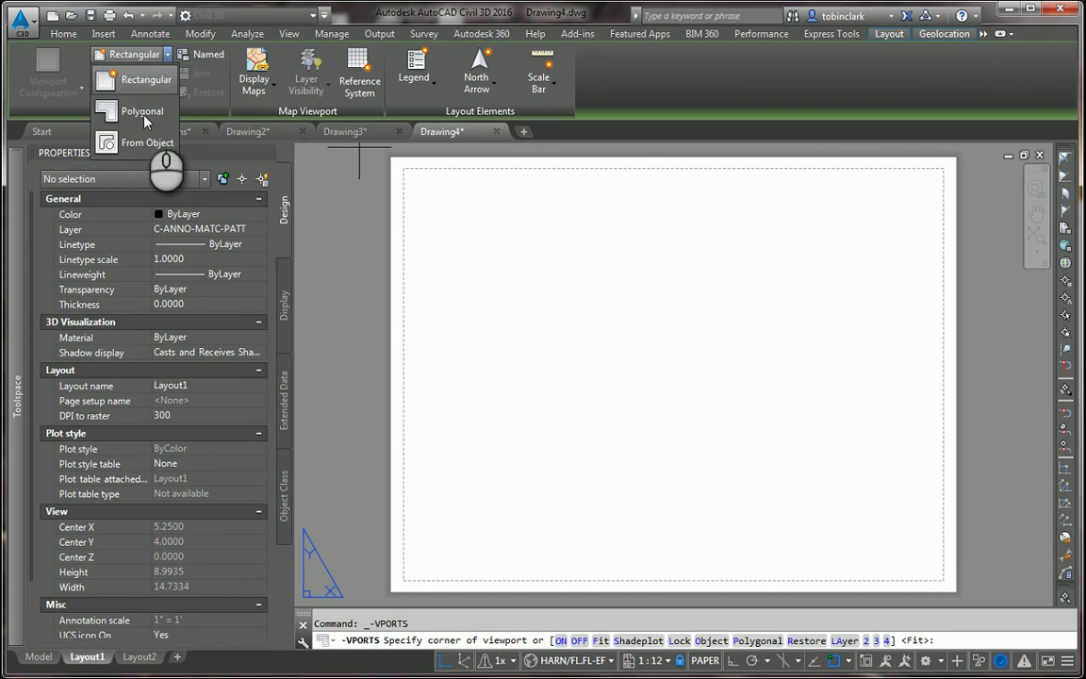
click(145, 107)
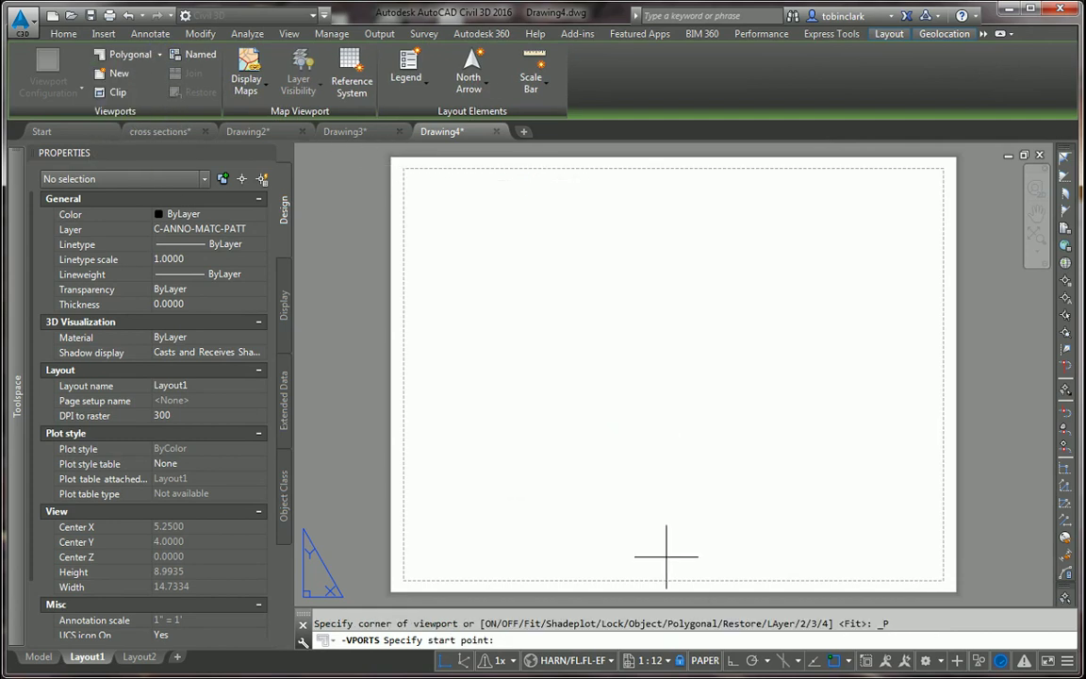
click(732, 660)
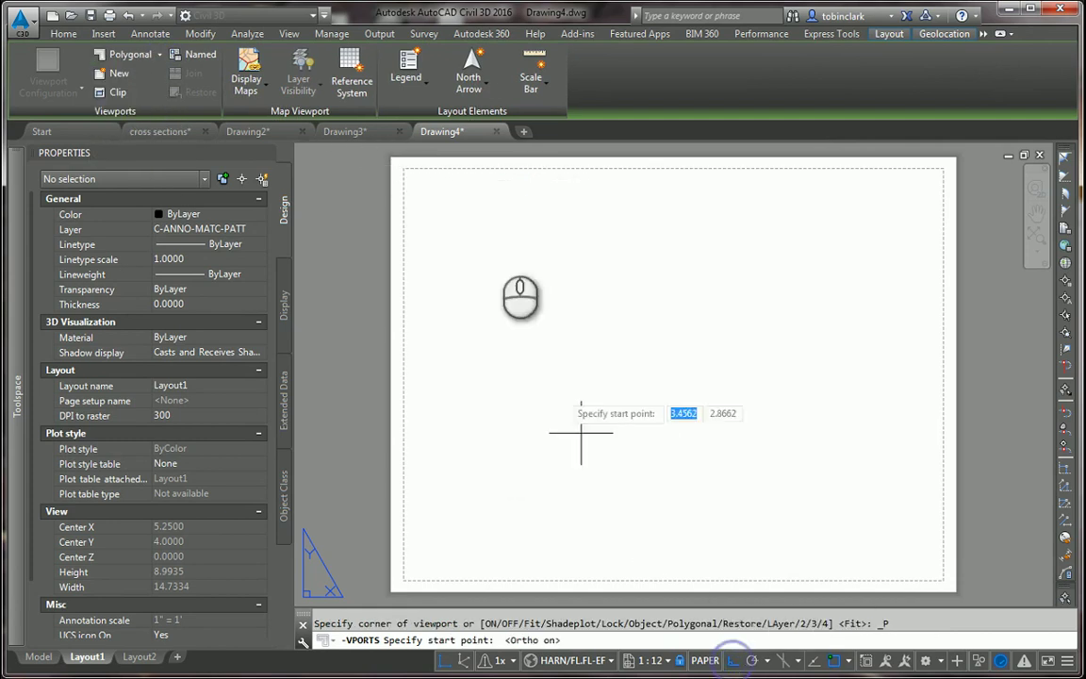
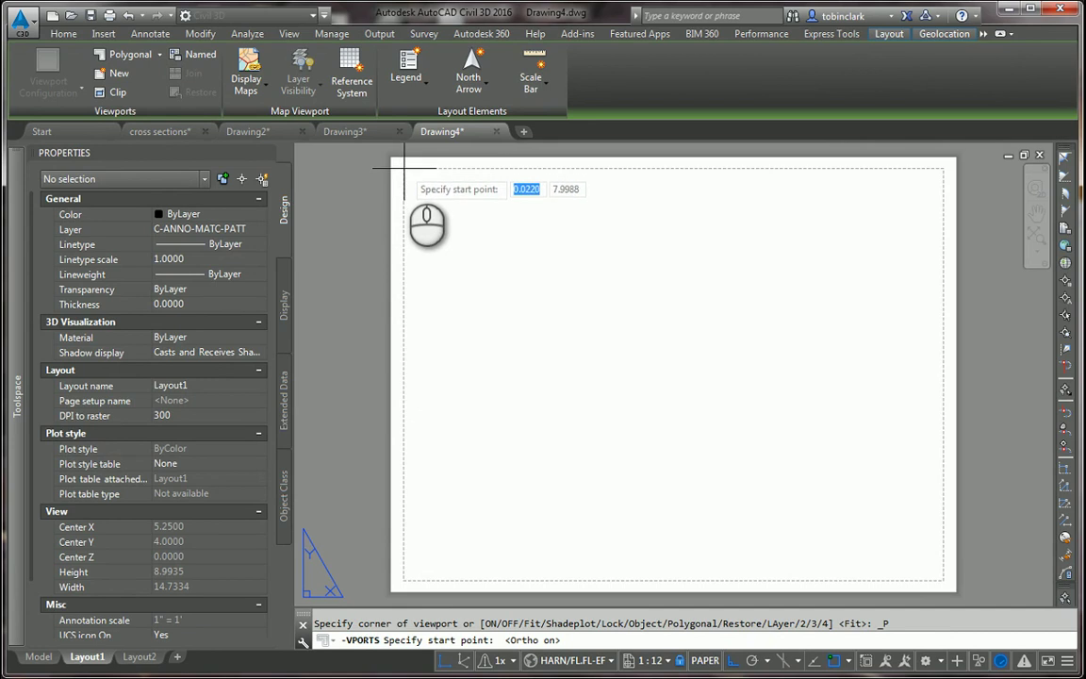
click(404, 168)
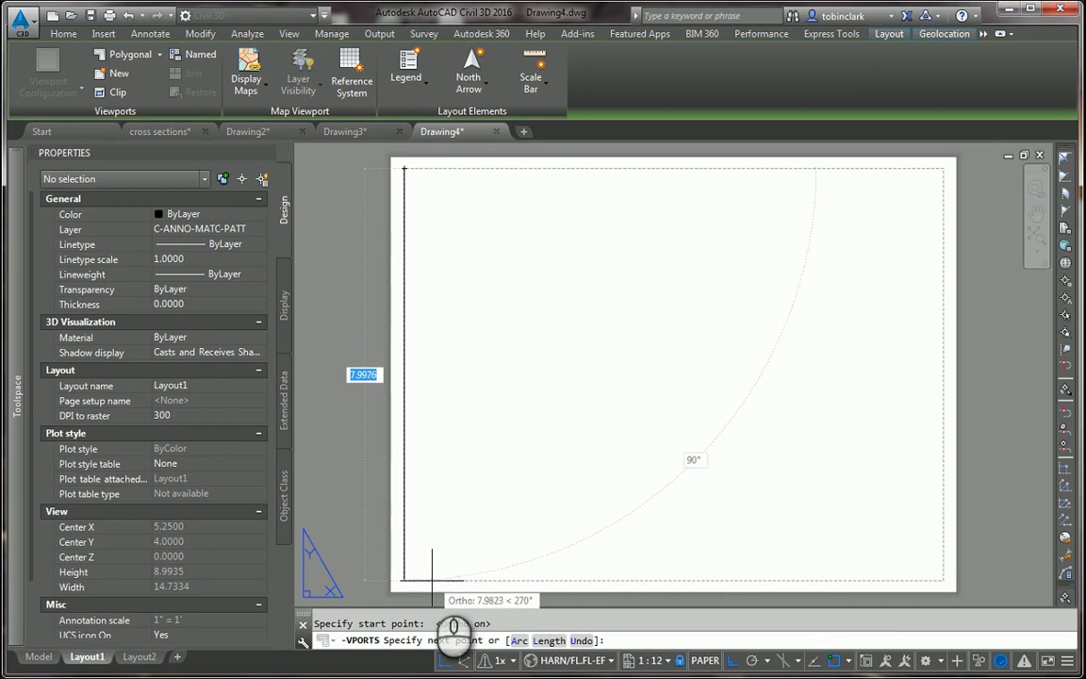
click(433, 579)
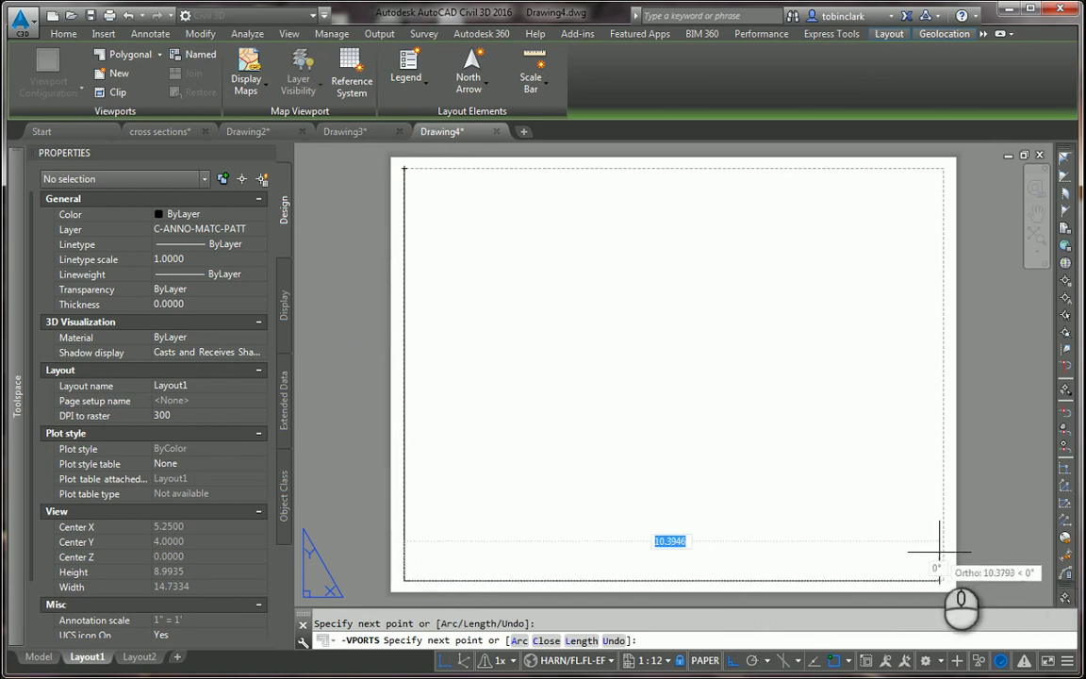
click(942, 551)
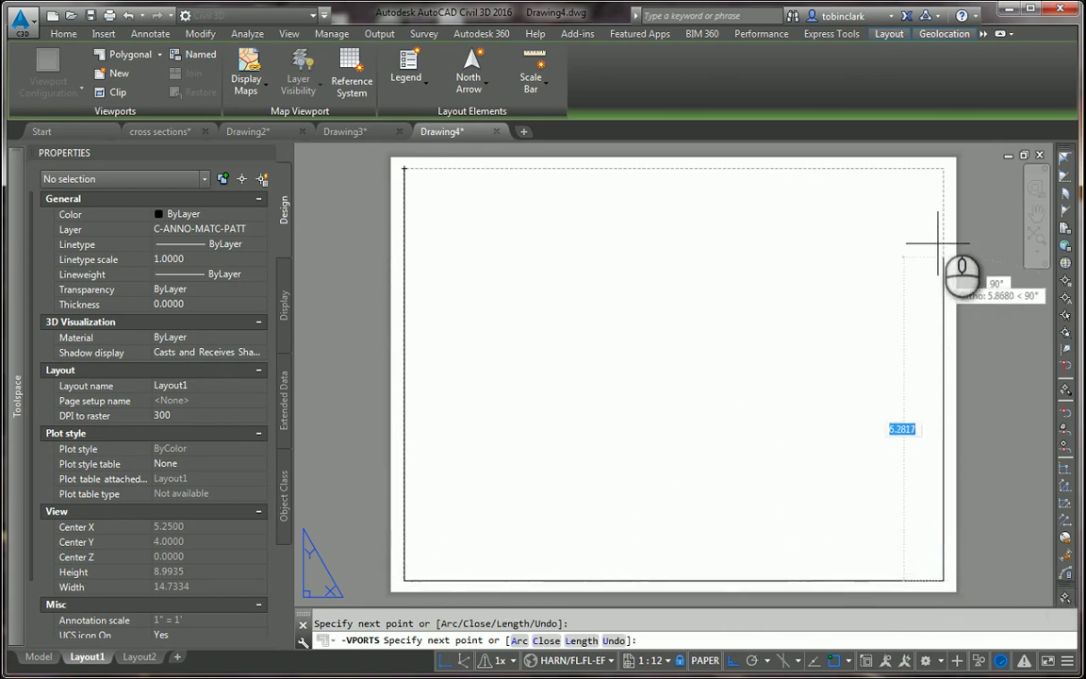
click(942, 168)
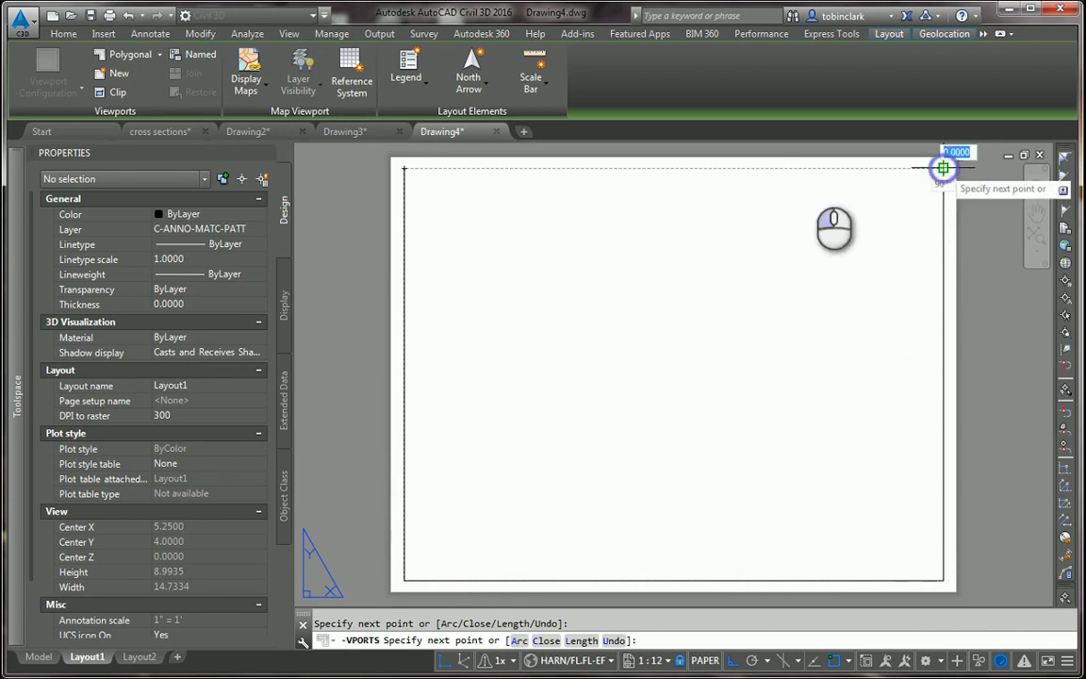
click(405, 168)
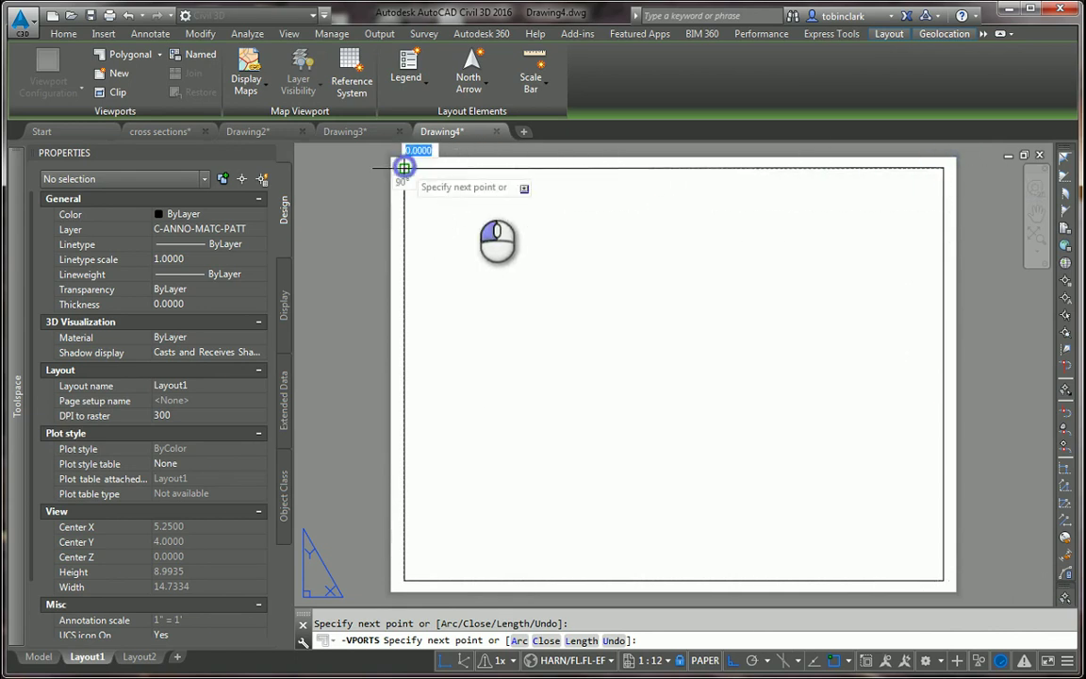
right_click(607, 236)
click(650, 245)
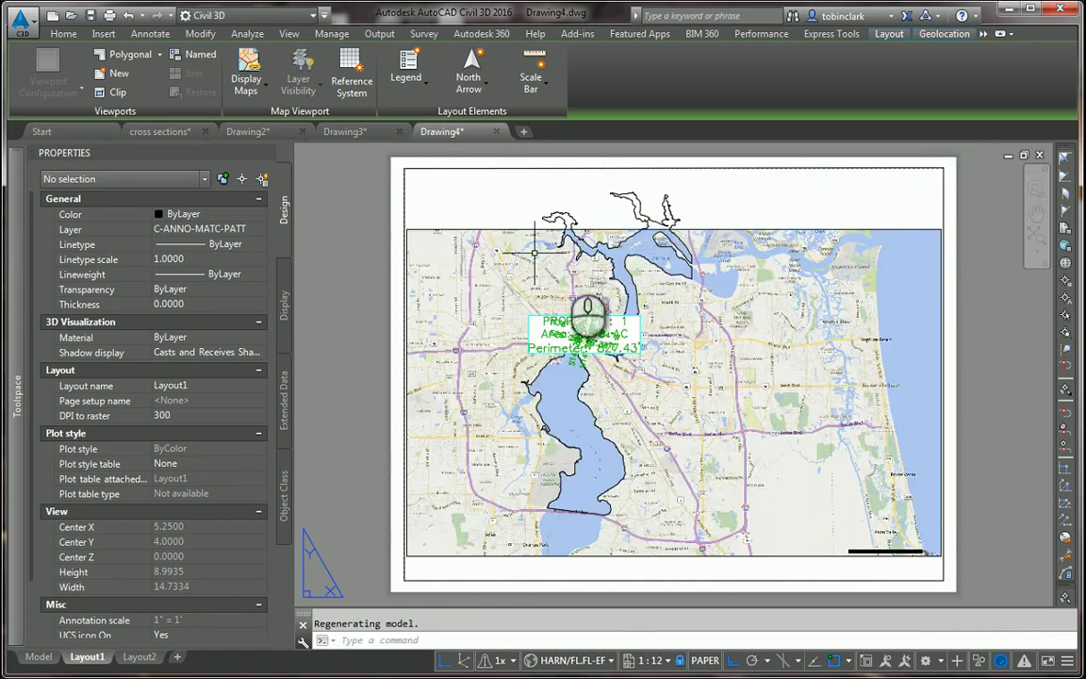
Activate the new viewport, bring the property site in Jacksonville into view and regenerate the drawing.
double_click(771, 213)
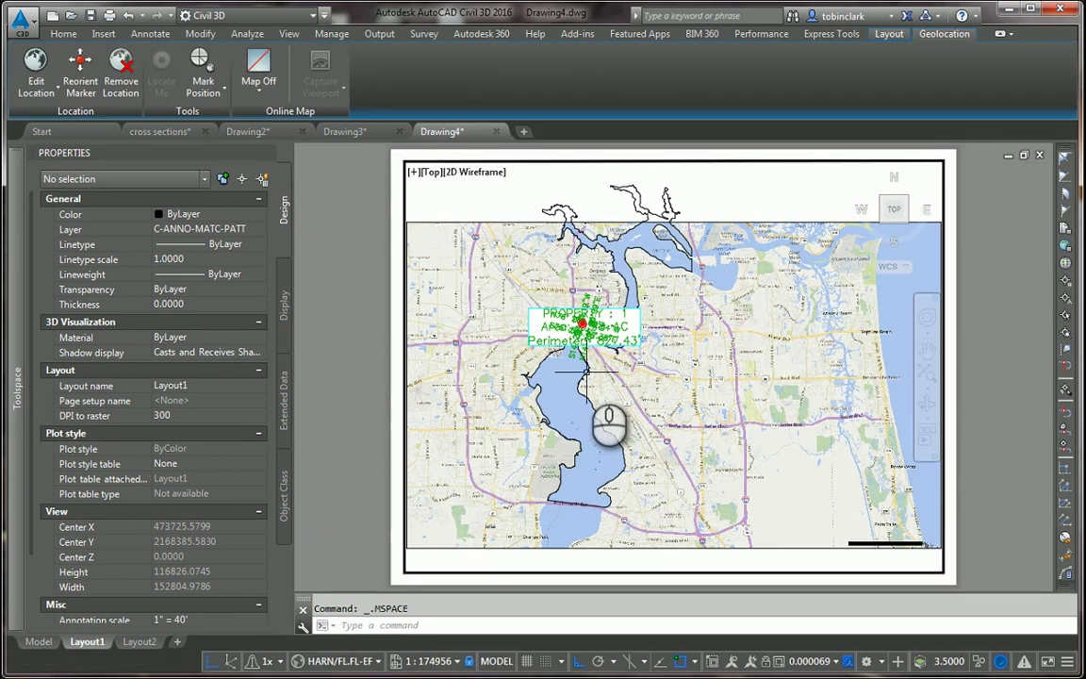
scroll(589, 377, down, 2)
scroll(581, 359, up, 8)
scroll(613, 361, up, 3)
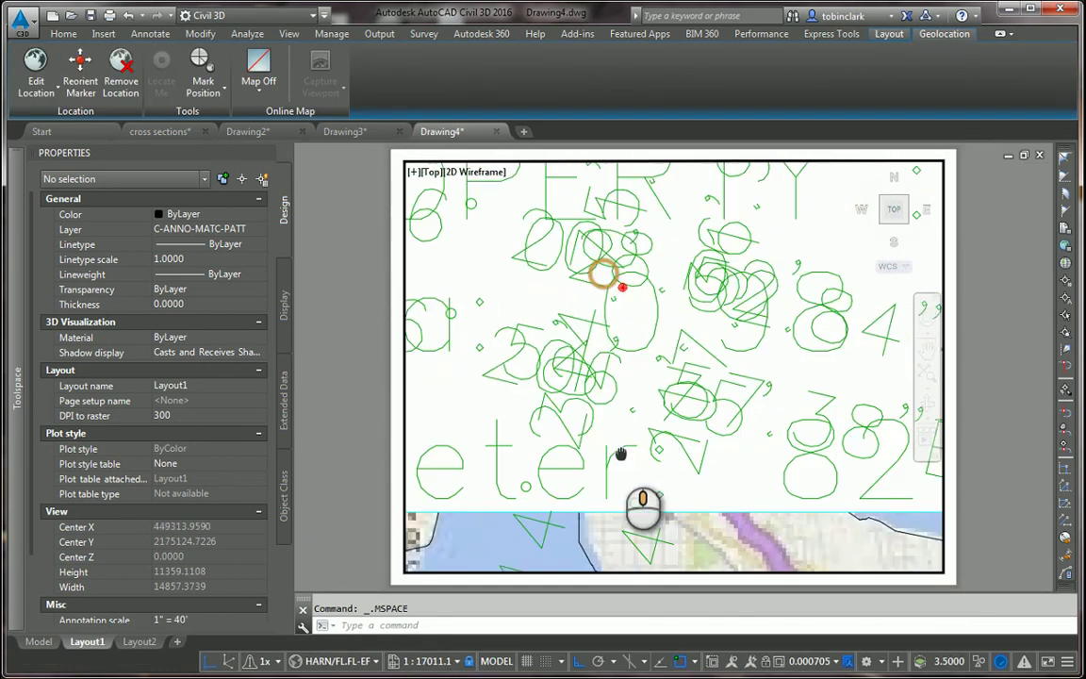
scroll(636, 394, up, 6)
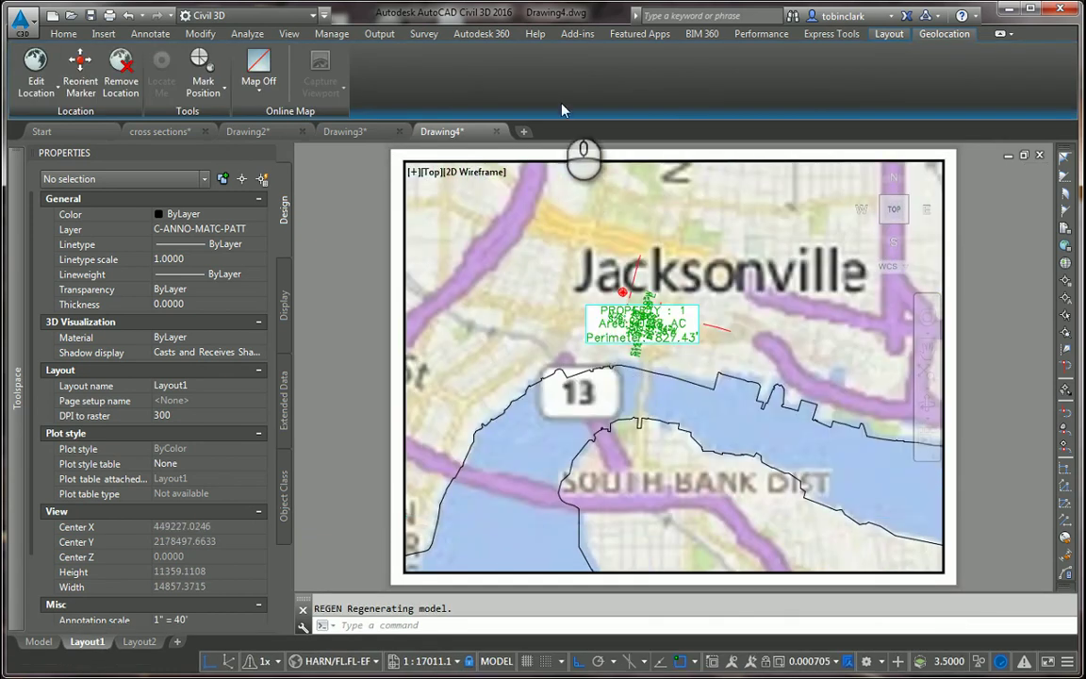
scroll(653, 384, down, 4)
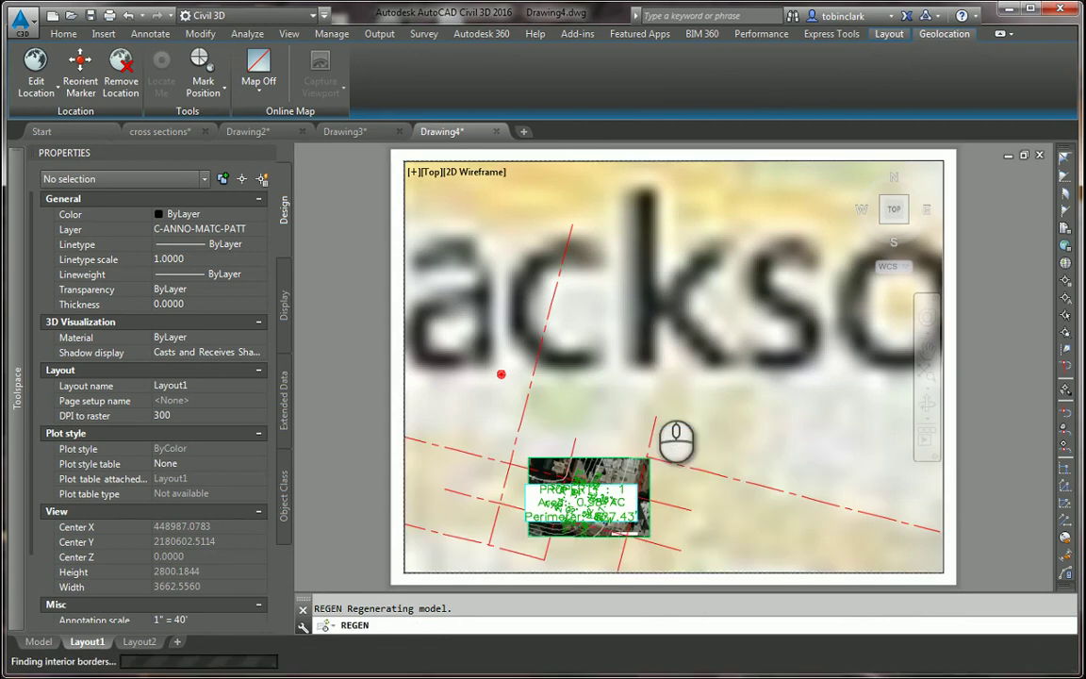
scroll(703, 448, up, 6)
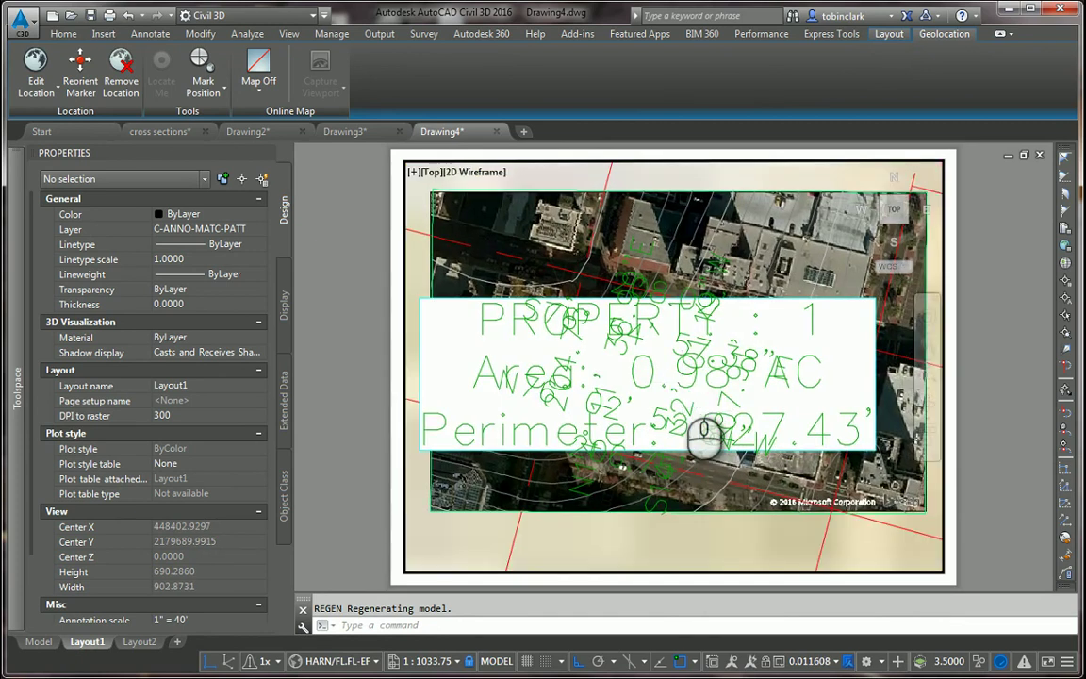
Zoom the viewport to the green boundary around the aerial image with Zoom Object and regenerate the drawing.
text(z)
key(Return)
text(o)
key(Return)
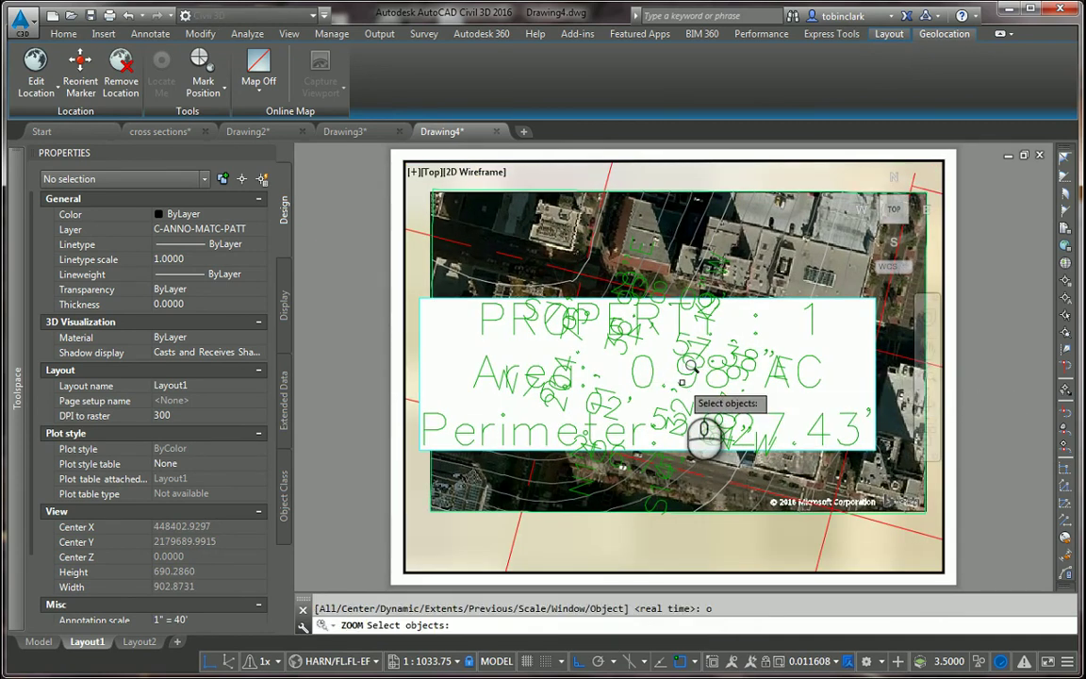
click(683, 186)
click(683, 192)
key(Return)
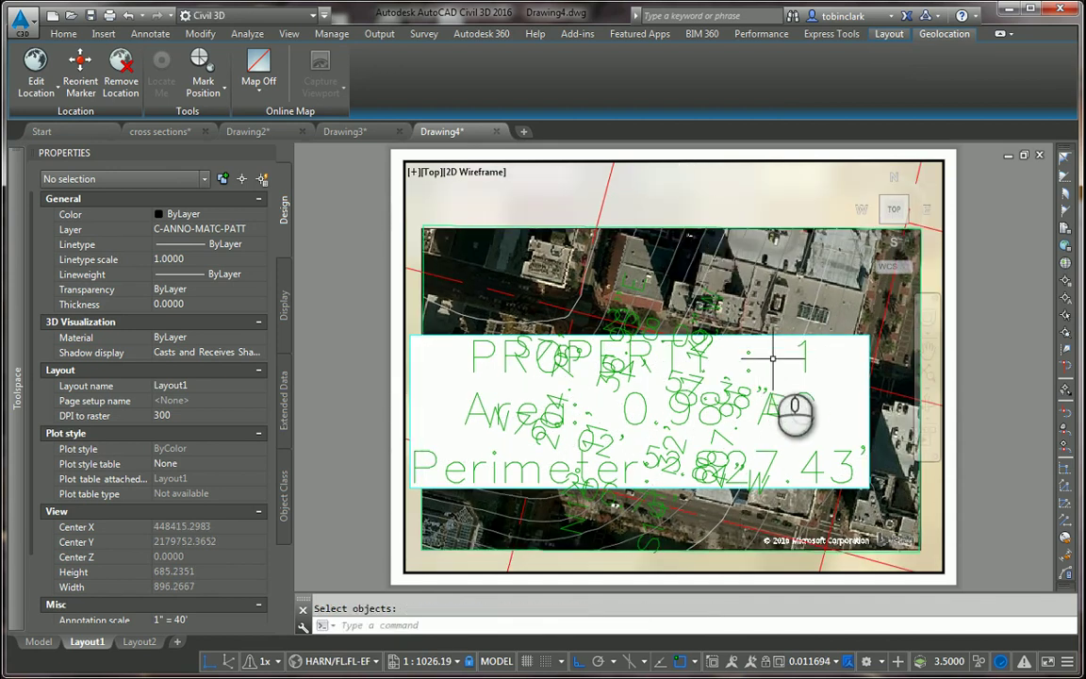
text(re)
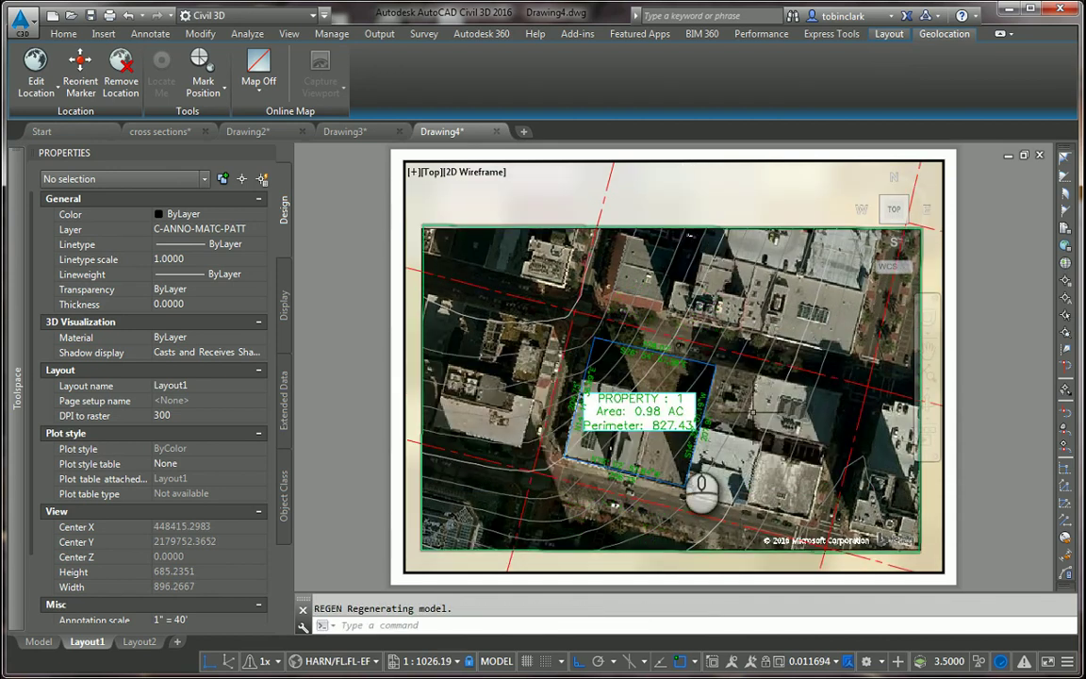
Frame the PROPERTY : 1 parcel more closely in the viewport and regenerate its labels.
scroll(634, 374, up, 2)
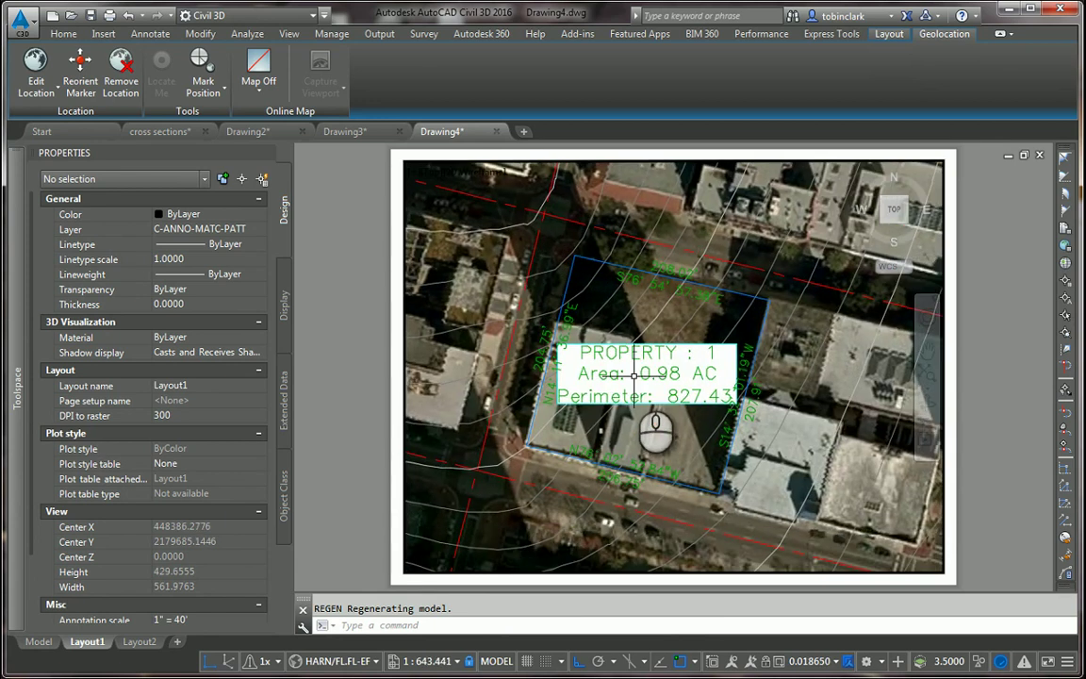
text(re)
key(Return)
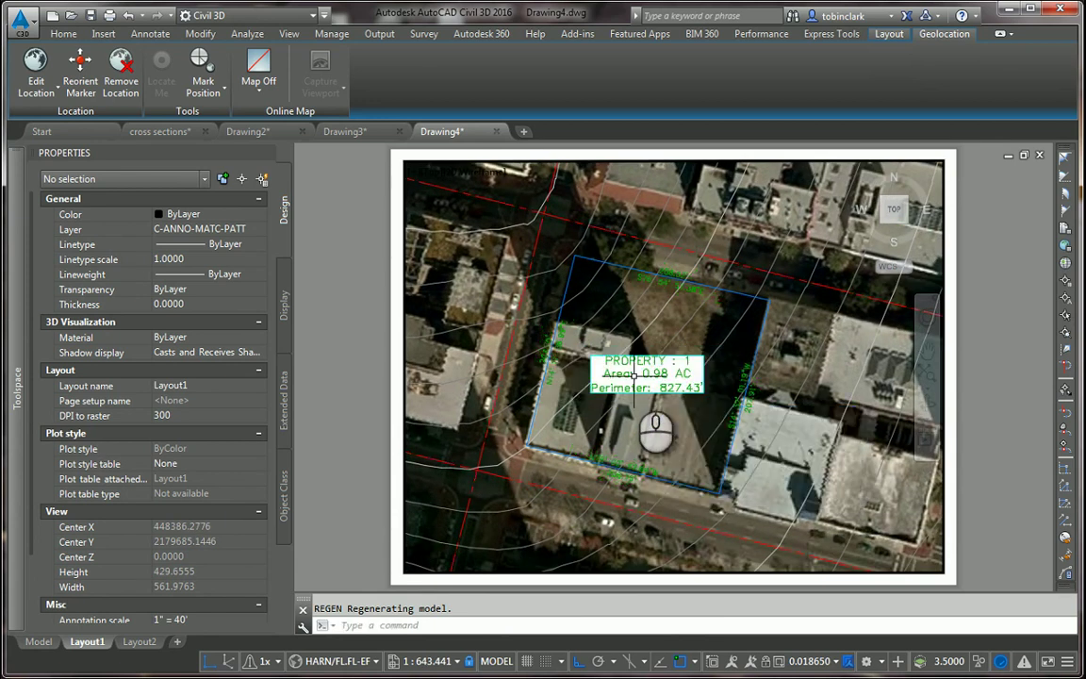
Set the viewport scale to 1" = 20' and change it to 1" = 30'.
click(820, 664)
click(843, 302)
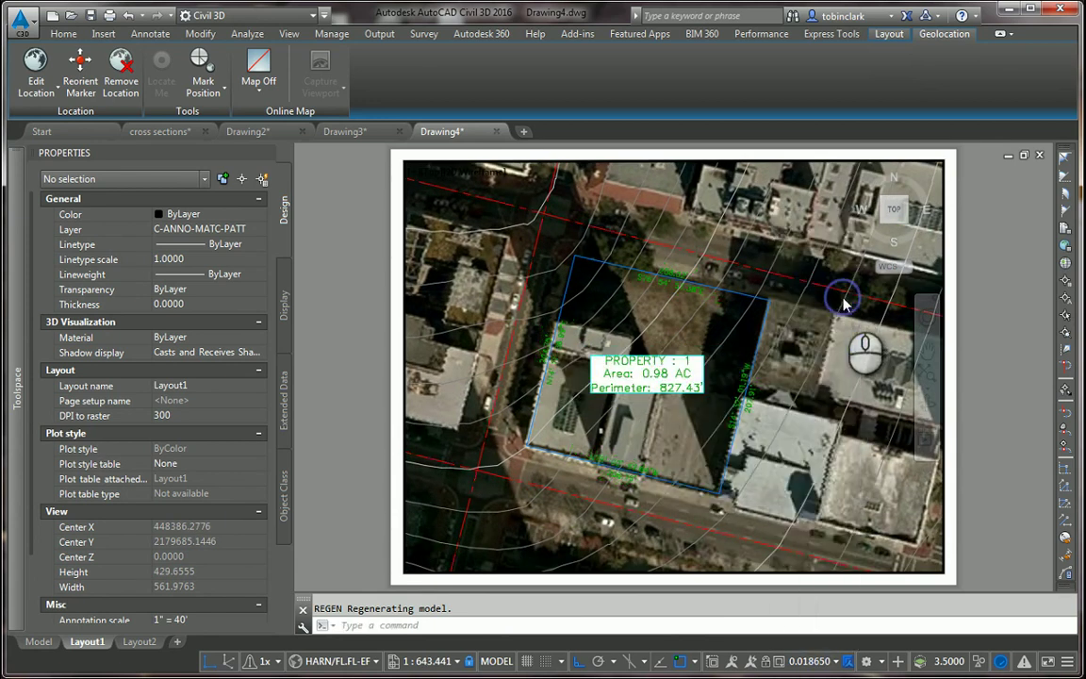
click(829, 661)
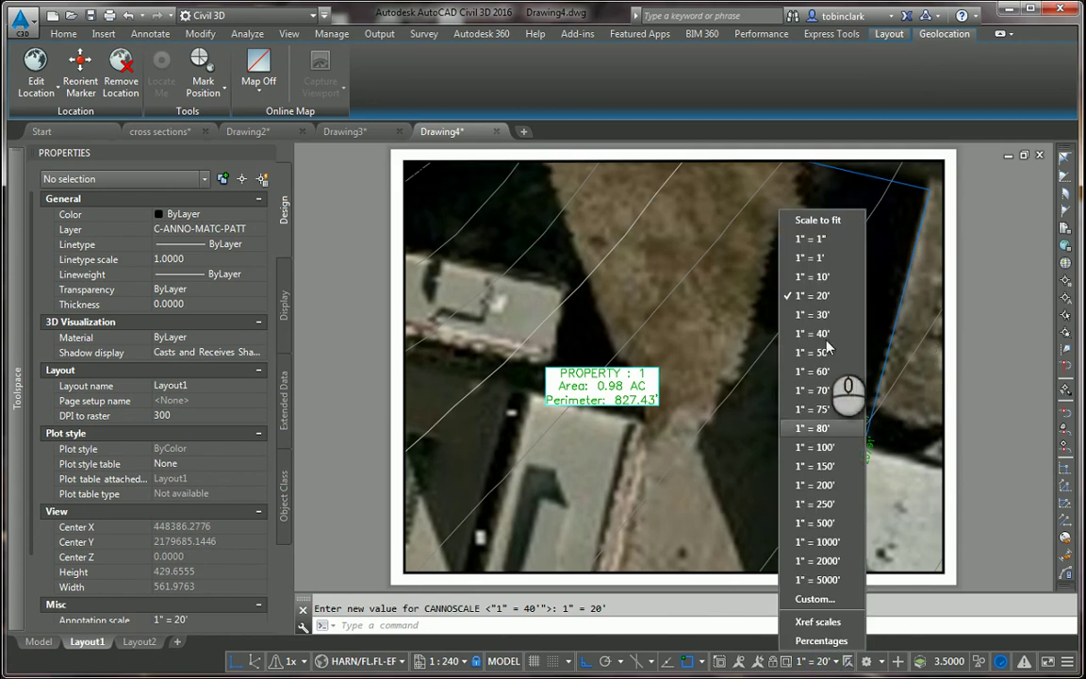
click(838, 310)
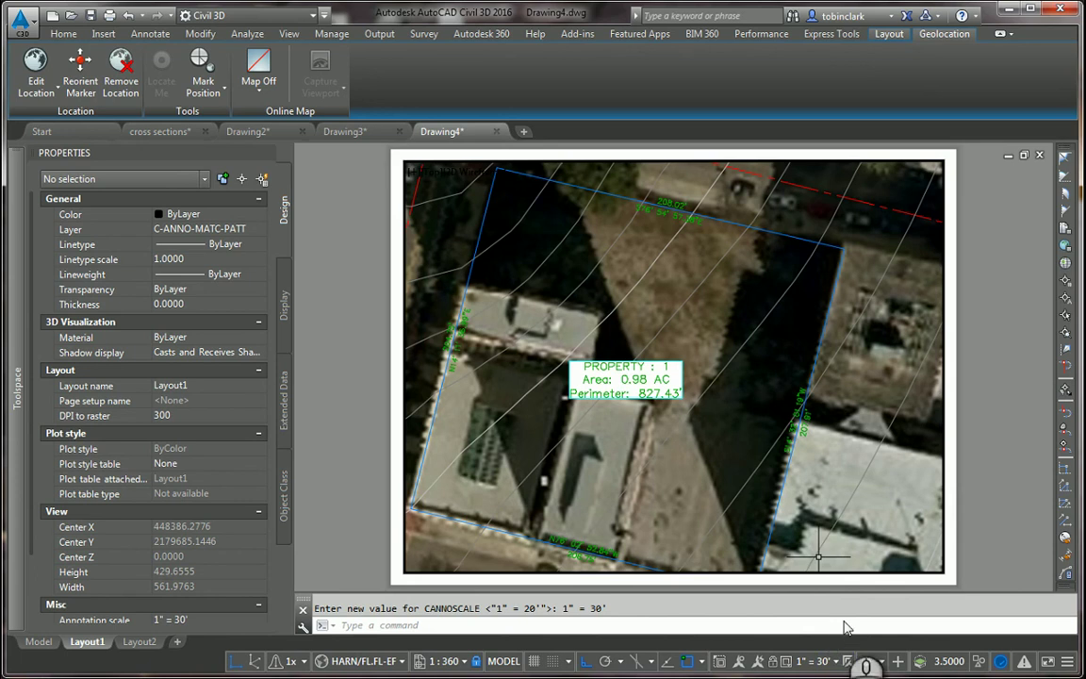
Set the viewport scale to 1" = 40', centre the property parcel in it and return to paper space.
click(828, 662)
click(838, 325)
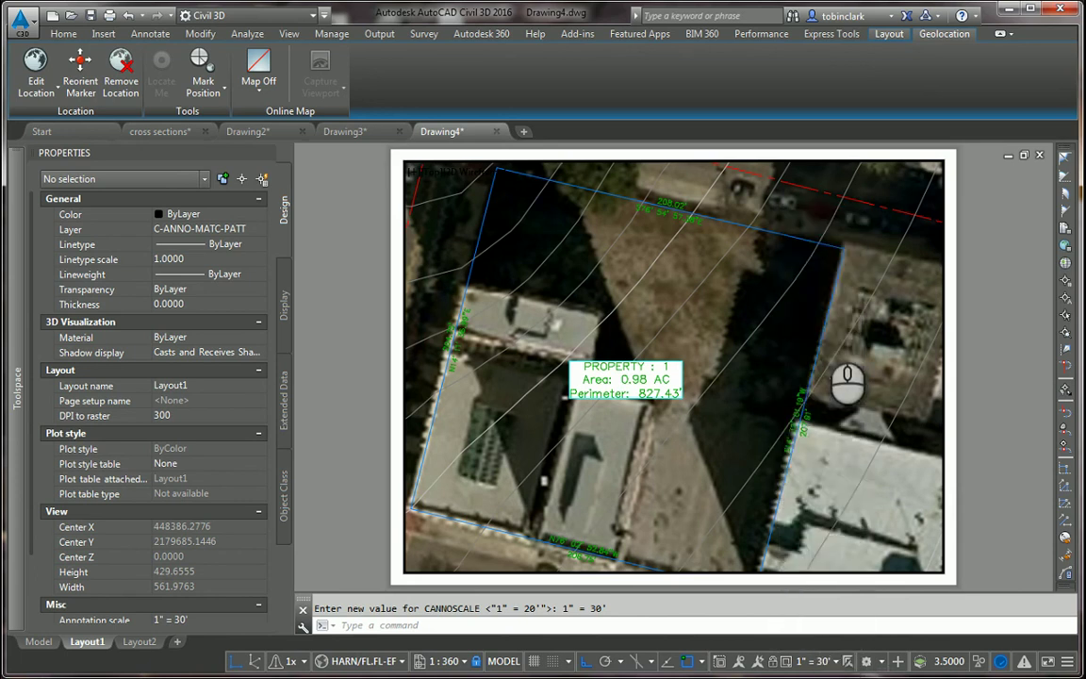
middle_drag(690, 418, 728, 414)
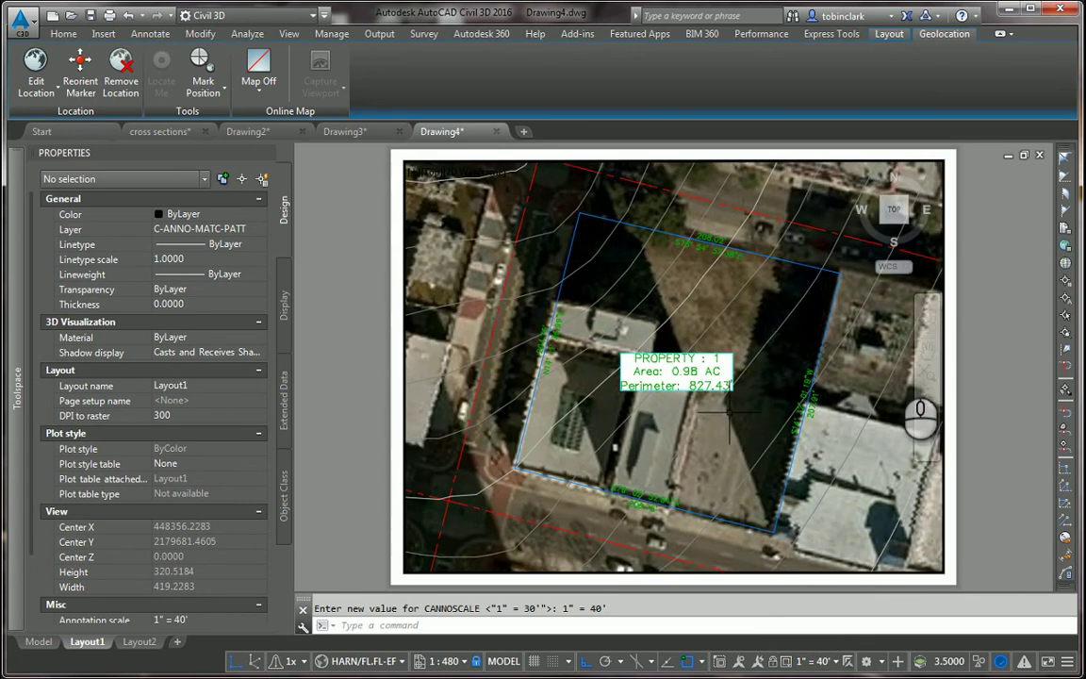
double_click(987, 285)
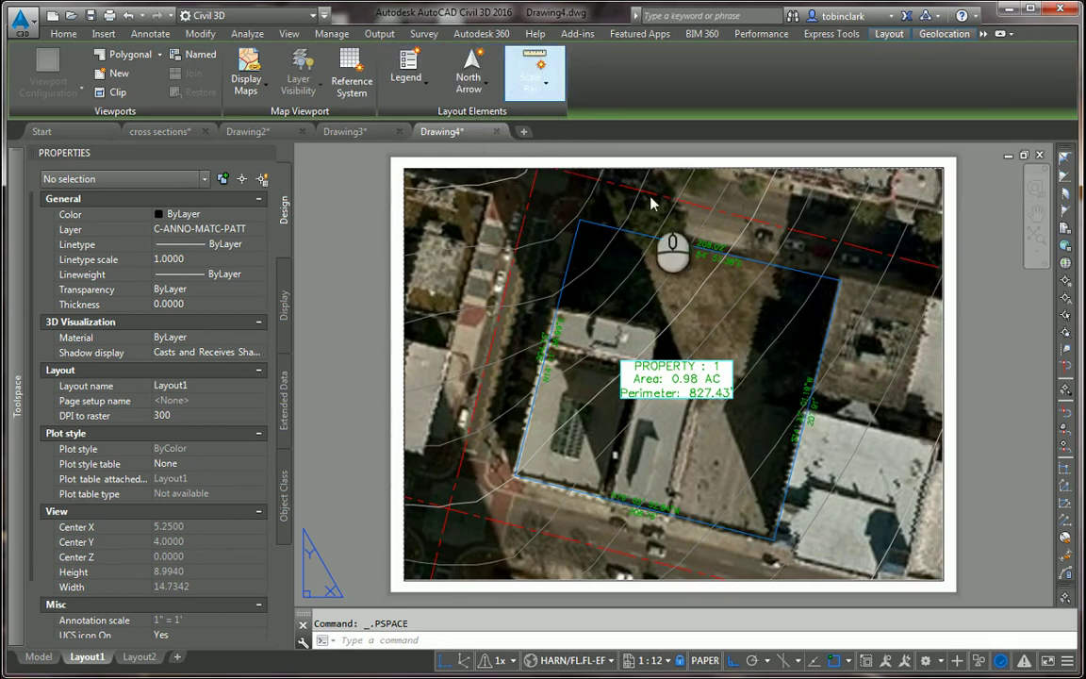
Insert the ScaleBar2_Imperial scale bar for the viewport with 80-foot divisions, near the sheet's lower right corner.
click(541, 77)
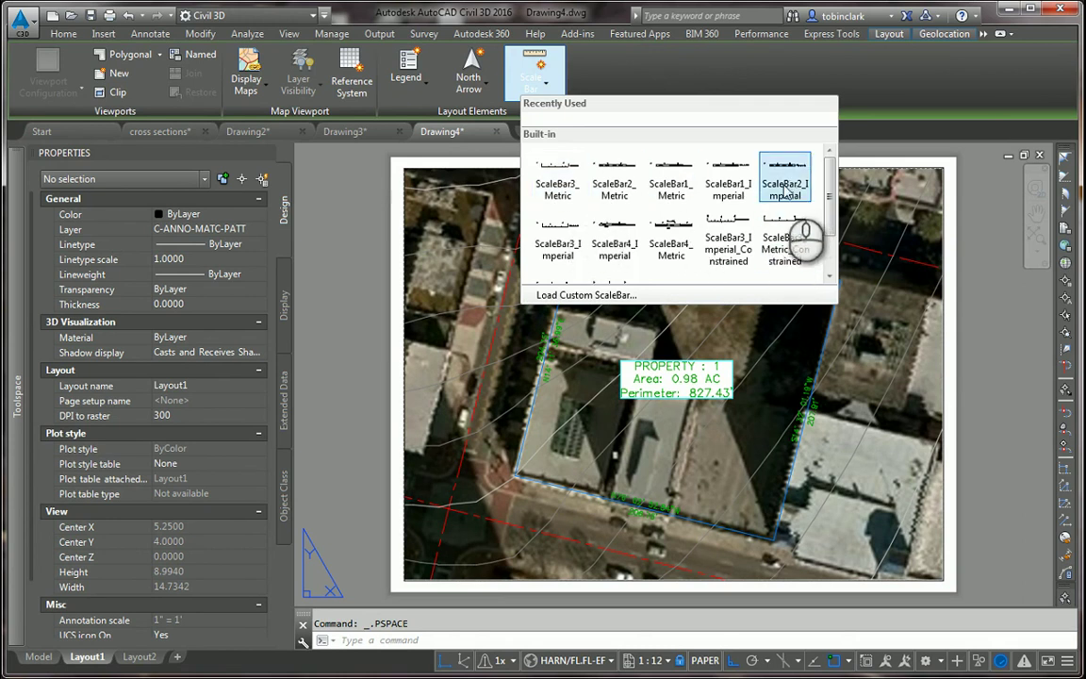
click(783, 184)
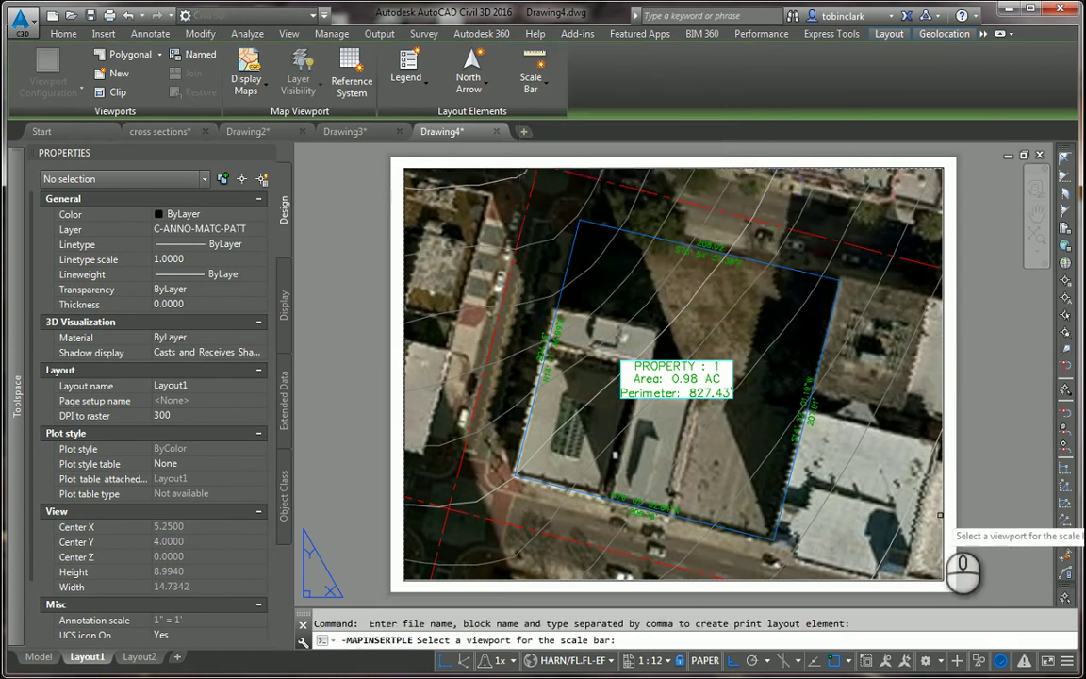
click(942, 523)
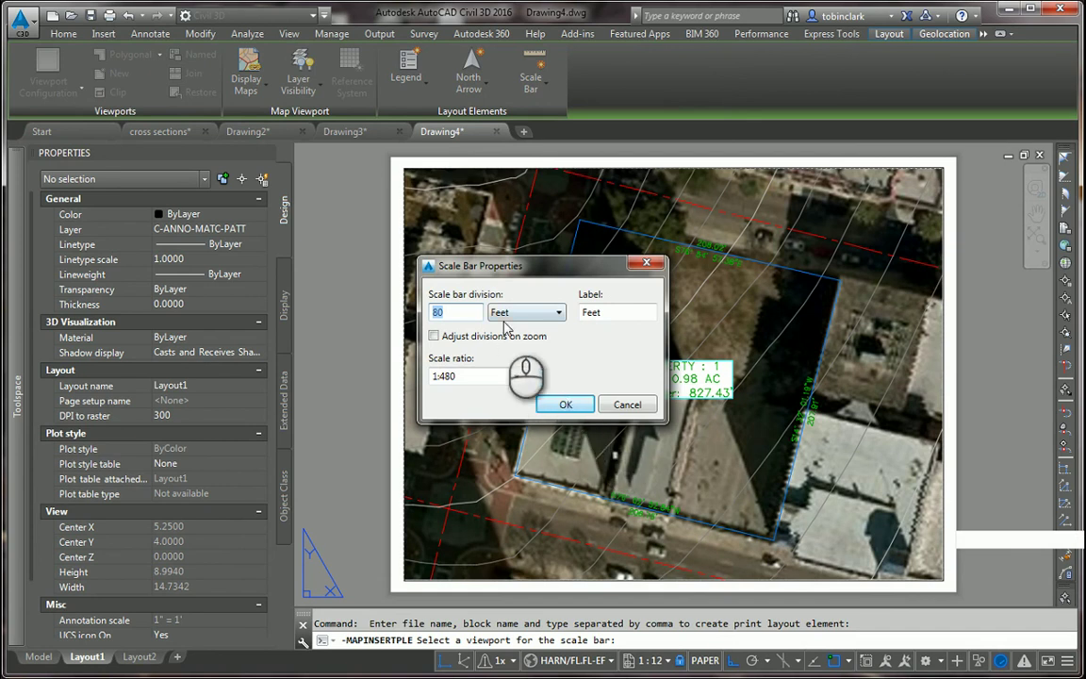
click(565, 405)
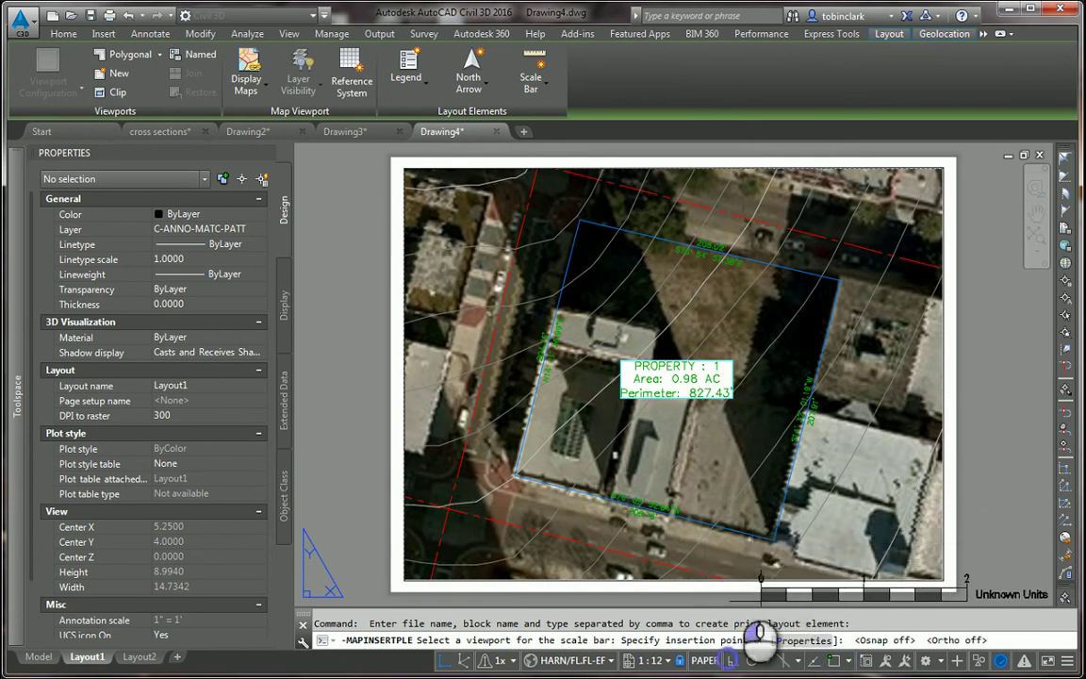
click(719, 566)
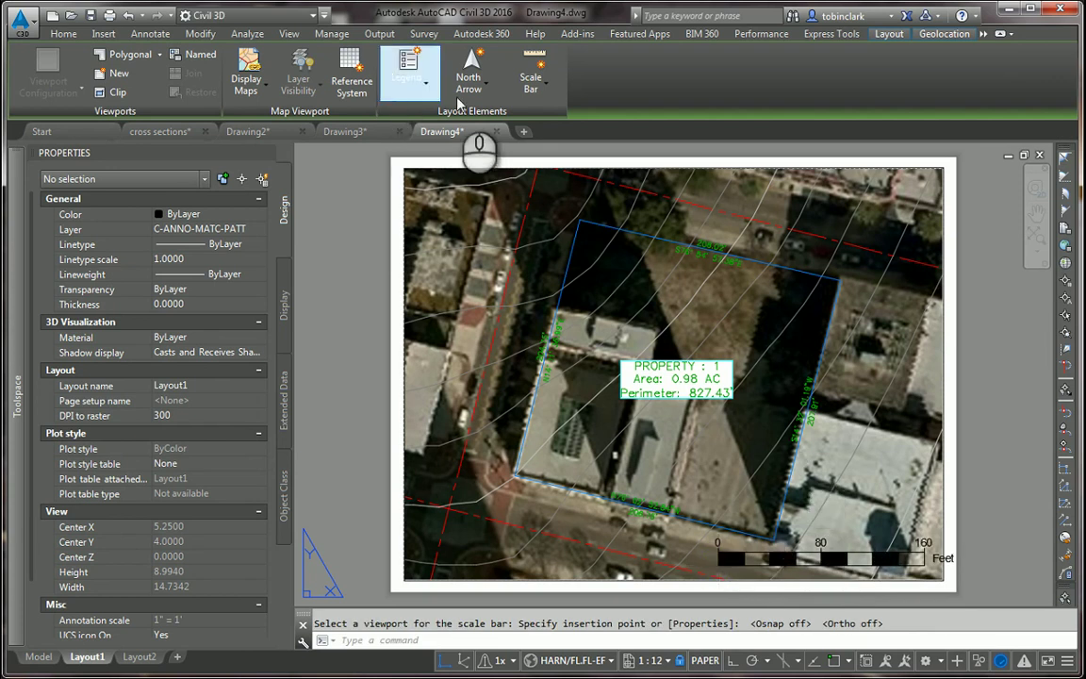
Insert a north arrow linked to the viewport just above the scale bar.
click(488, 98)
click(490, 172)
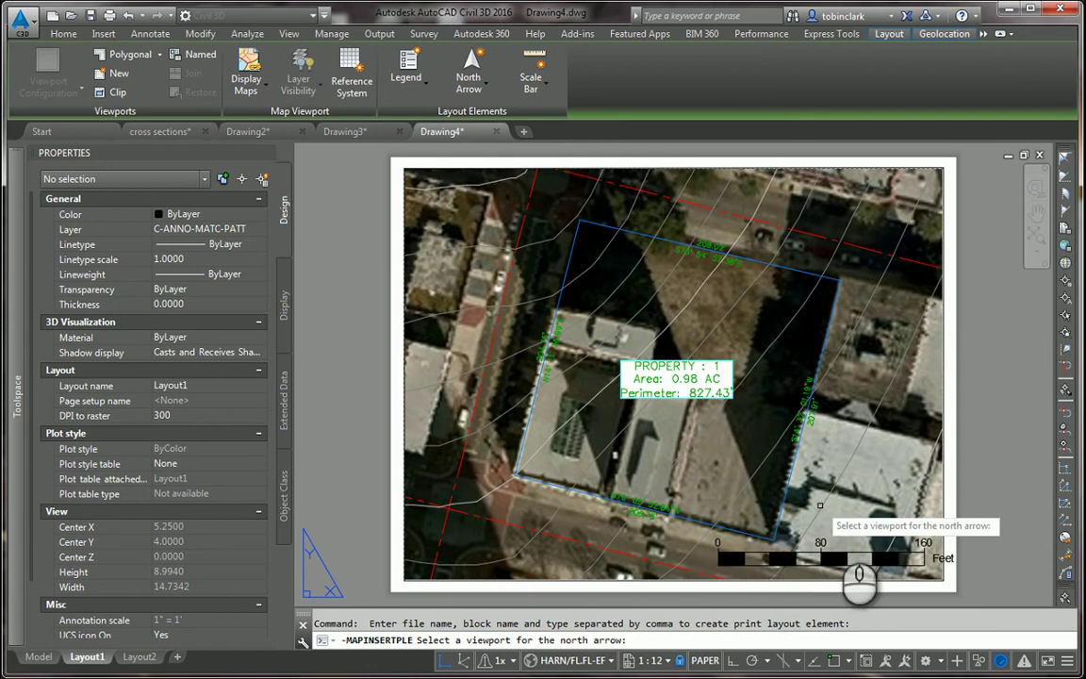
click(942, 529)
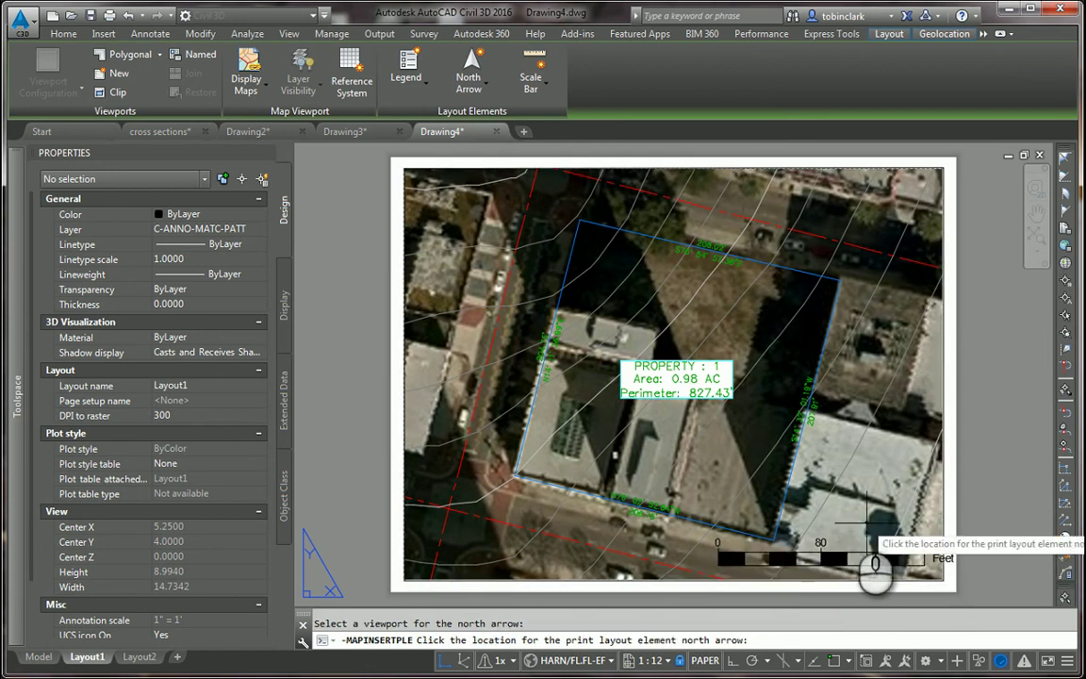
click(882, 520)
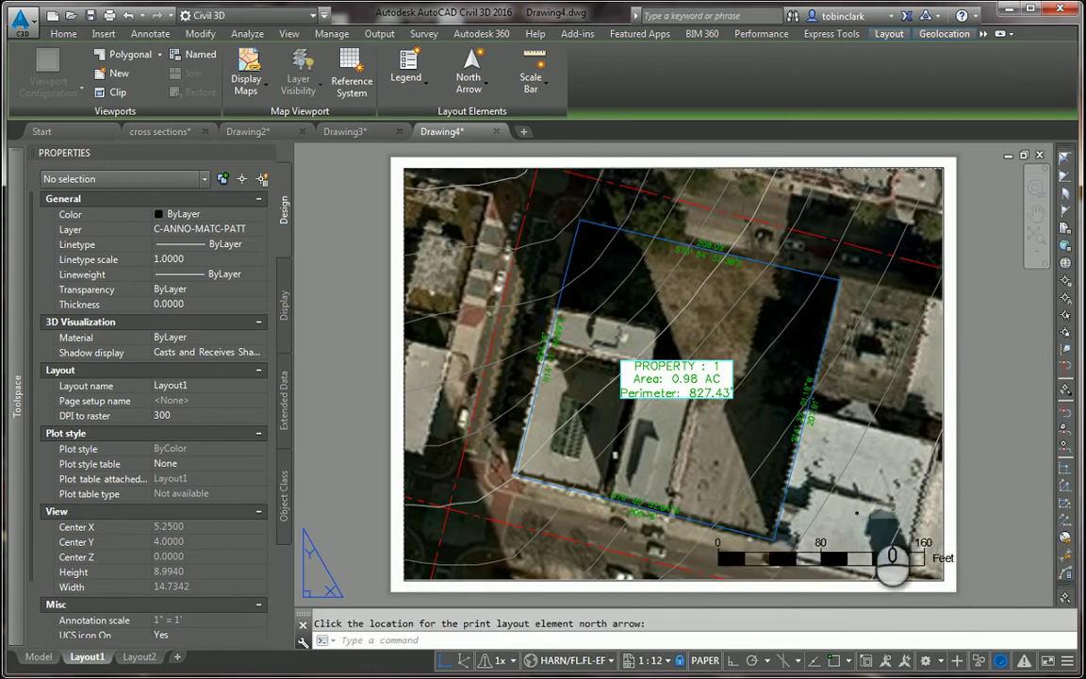
Enlarge the north arrow block by setting its X, Y and Z scale to 10.
scroll(856, 514, up, 2)
scroll(843, 509, up, 6)
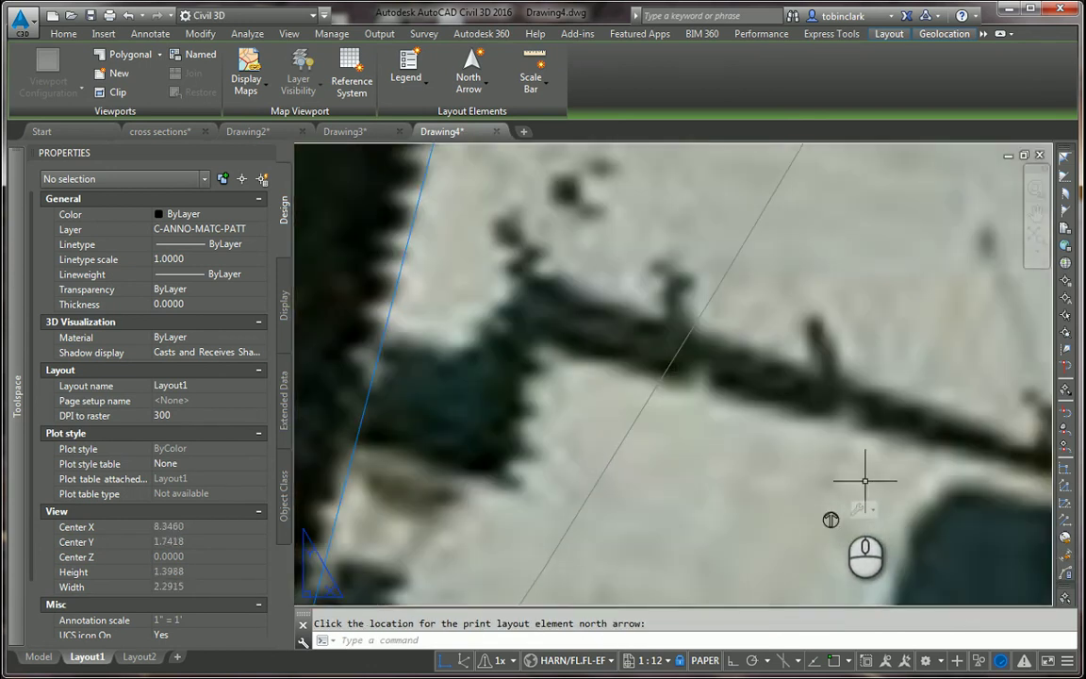
click(829, 518)
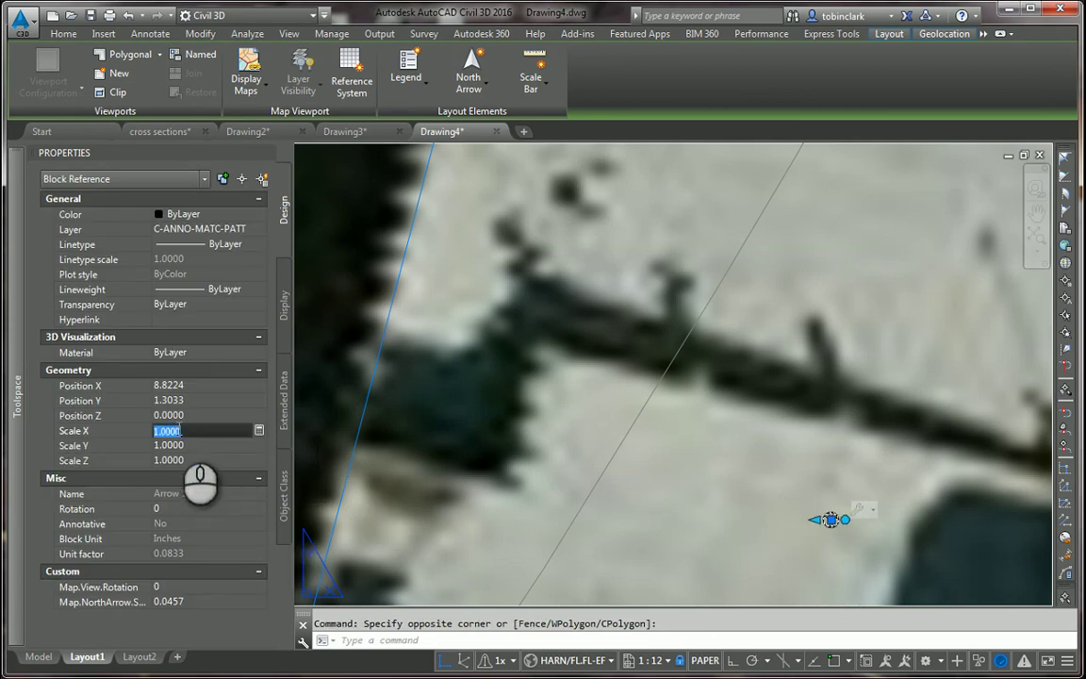
click(209, 445)
text(10)
click(217, 460)
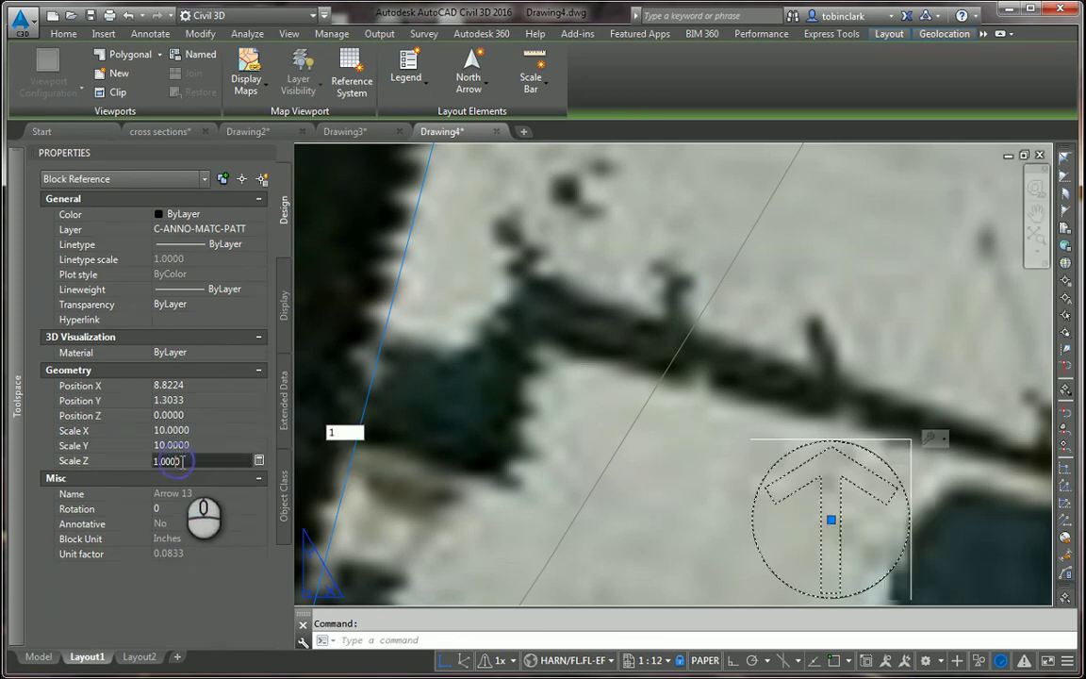
drag(182, 460, 101, 458)
text(10)
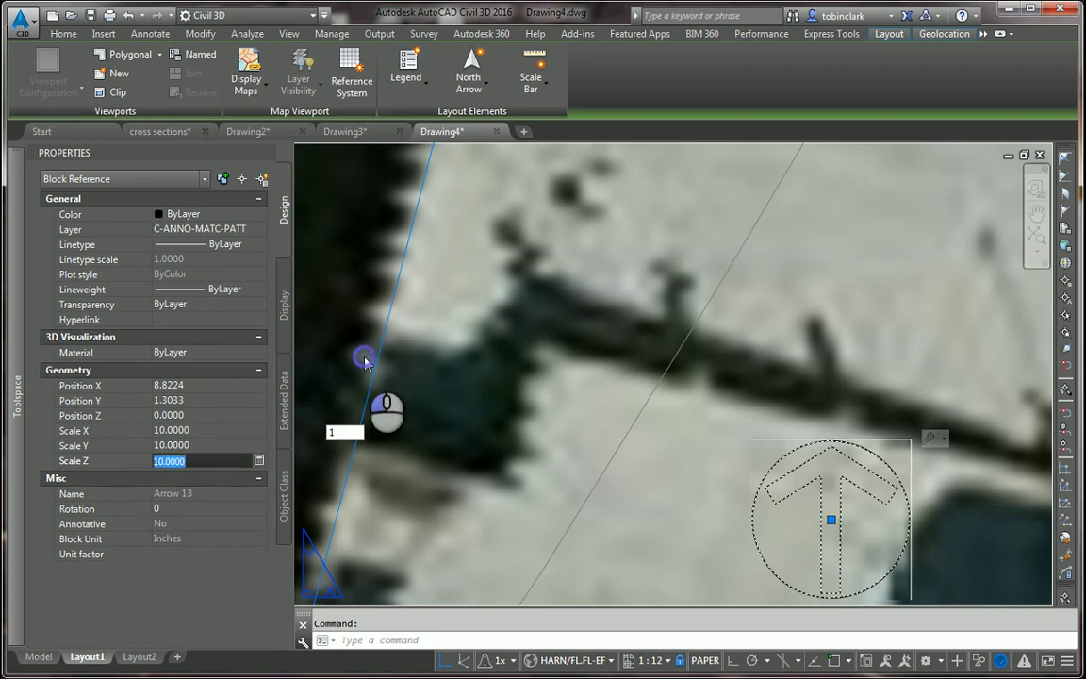
click(377, 357)
scroll(490, 422, down, 2)
key(Escape)
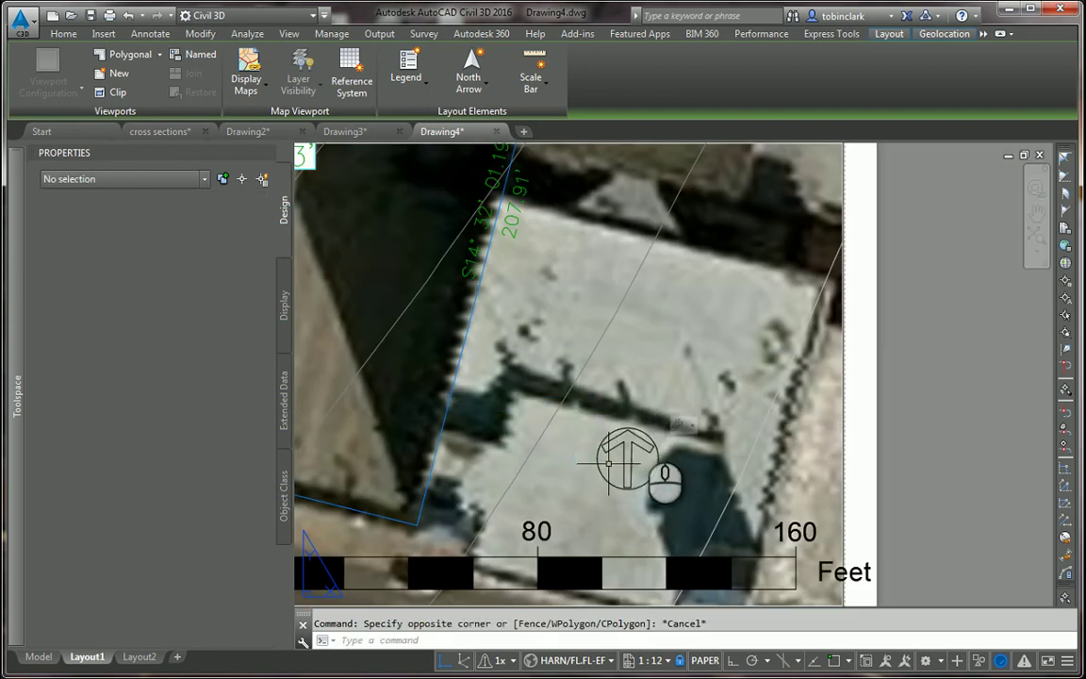
Change the viewport scale to 1" = 80' to test how the scale bar responds.
scroll(658, 542, down, 2)
scroll(650, 539, down, 2)
scroll(640, 538, up, 4)
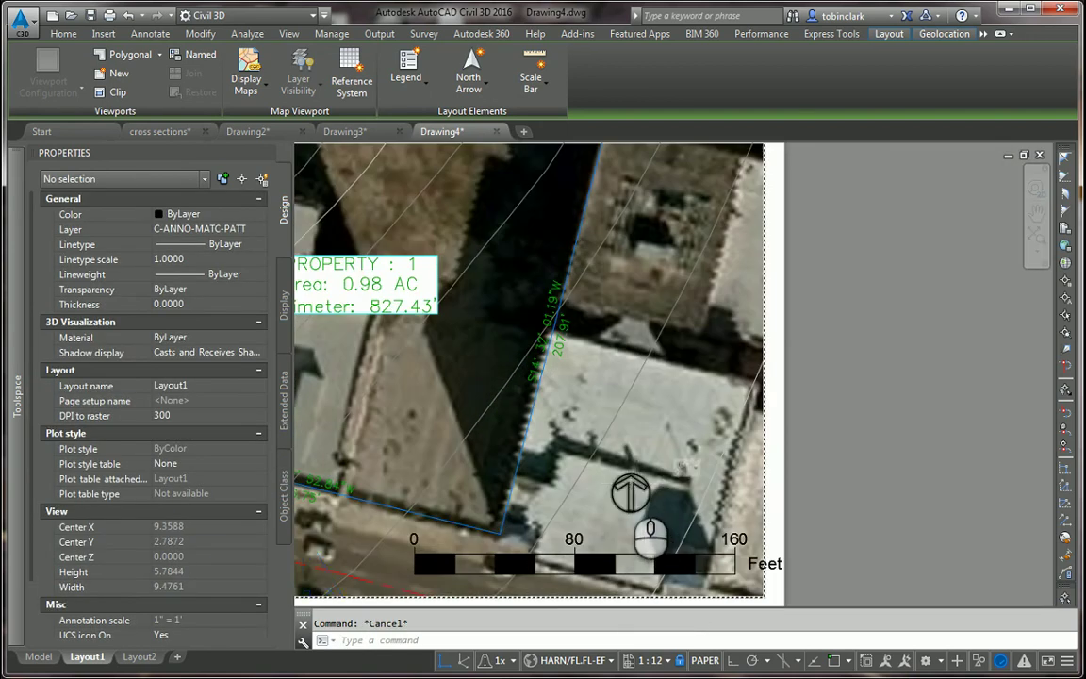
scroll(669, 490, down, 2)
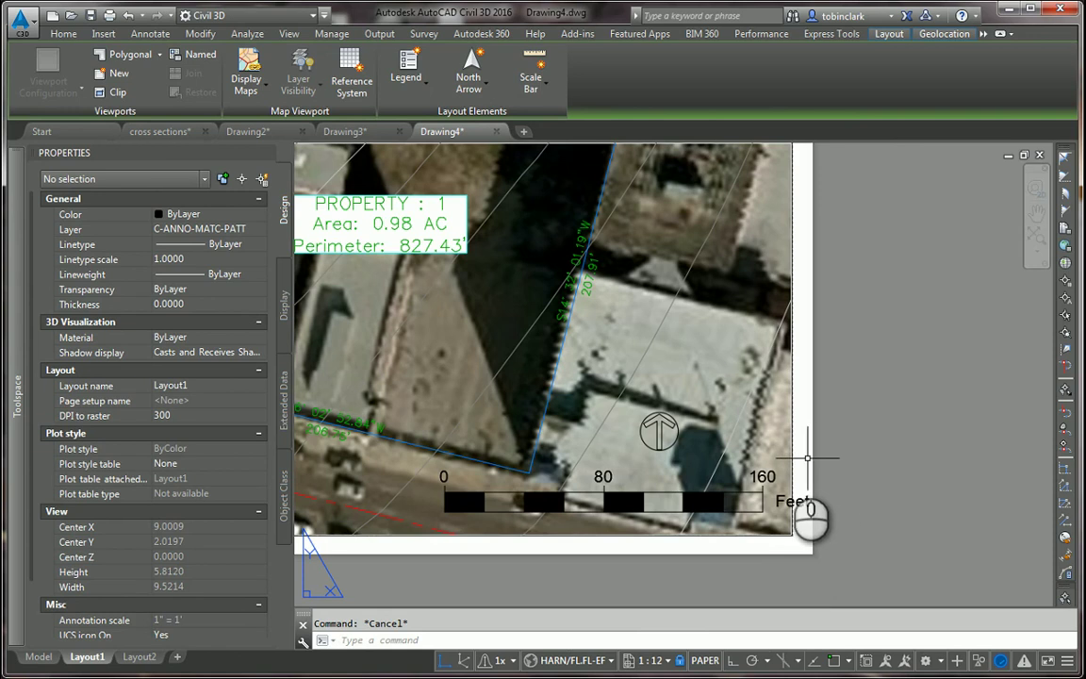
click(798, 461)
key(Escape)
click(792, 462)
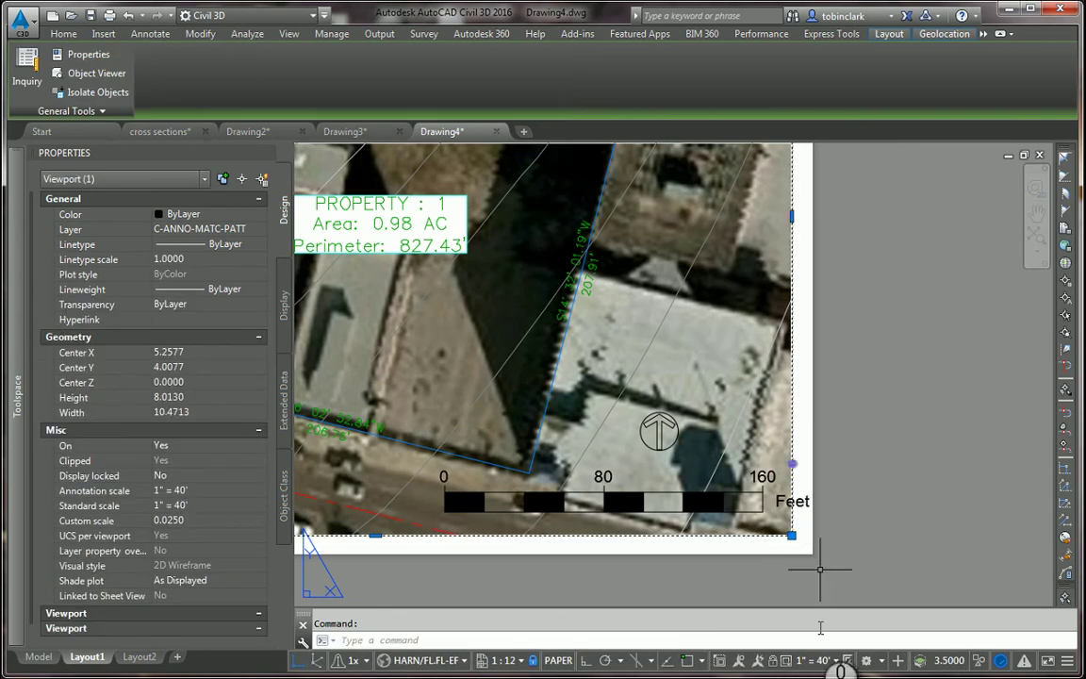
click(834, 663)
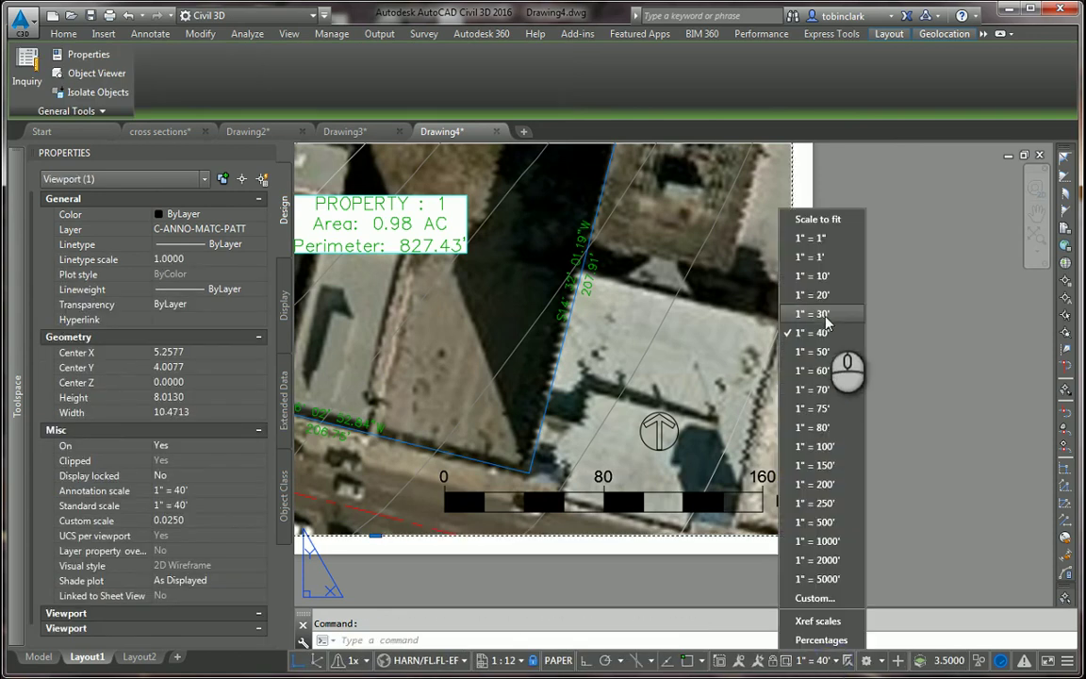
click(820, 427)
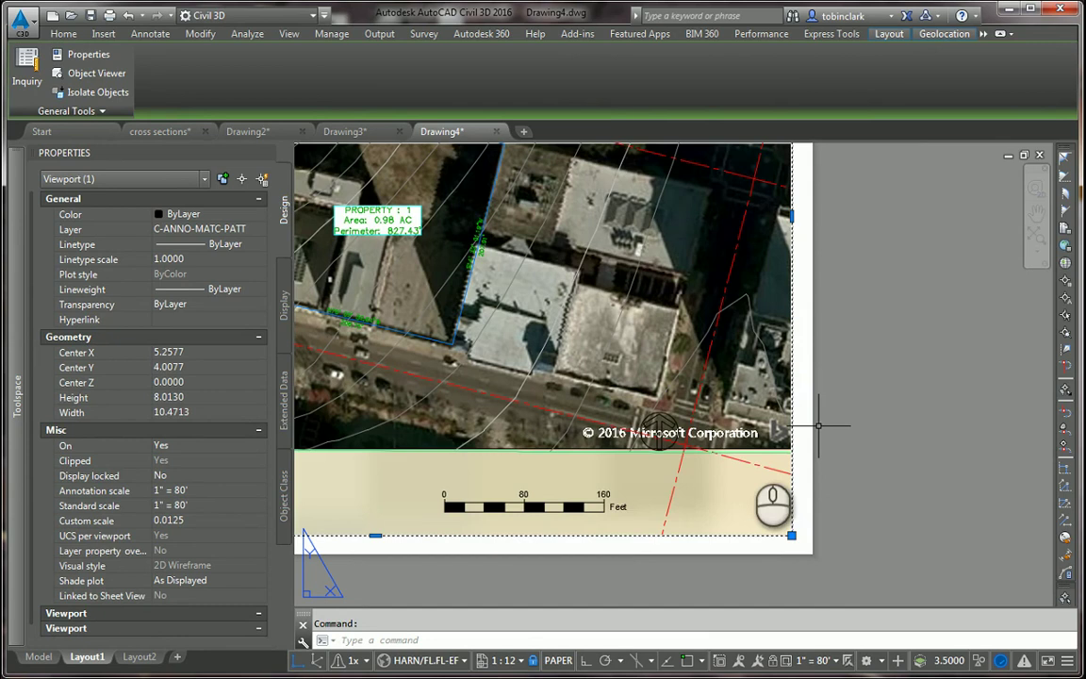
key(Escape)
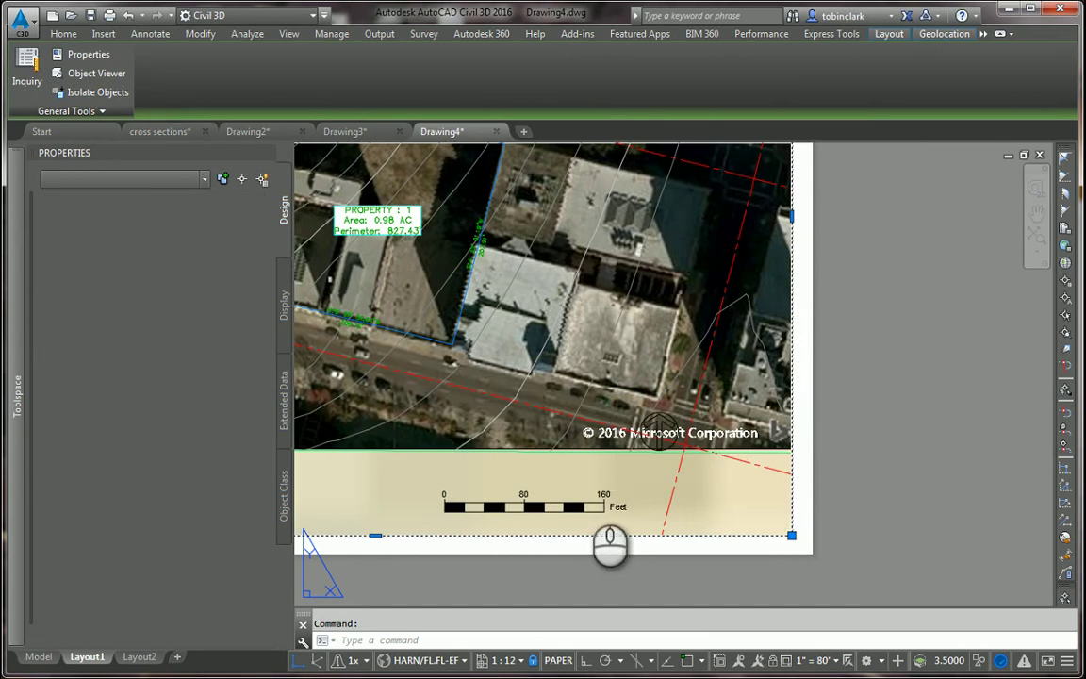
Examine the block properties of the scale bar and of the north arrow.
scroll(590, 493, up, 3)
click(628, 497)
key(Escape)
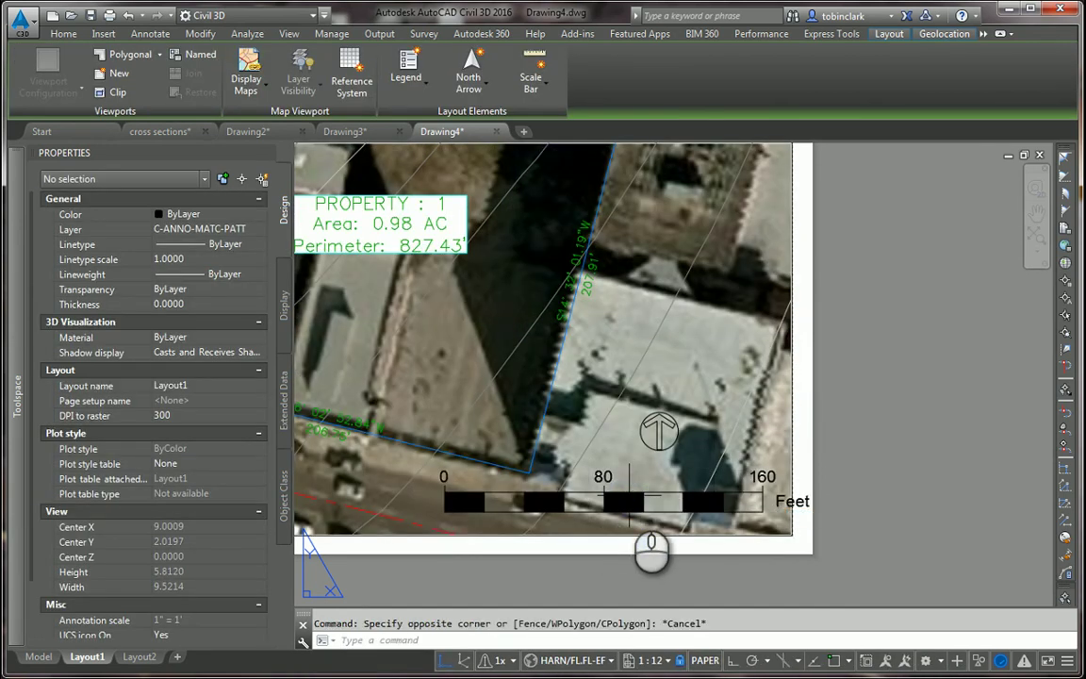
click(627, 495)
click(624, 492)
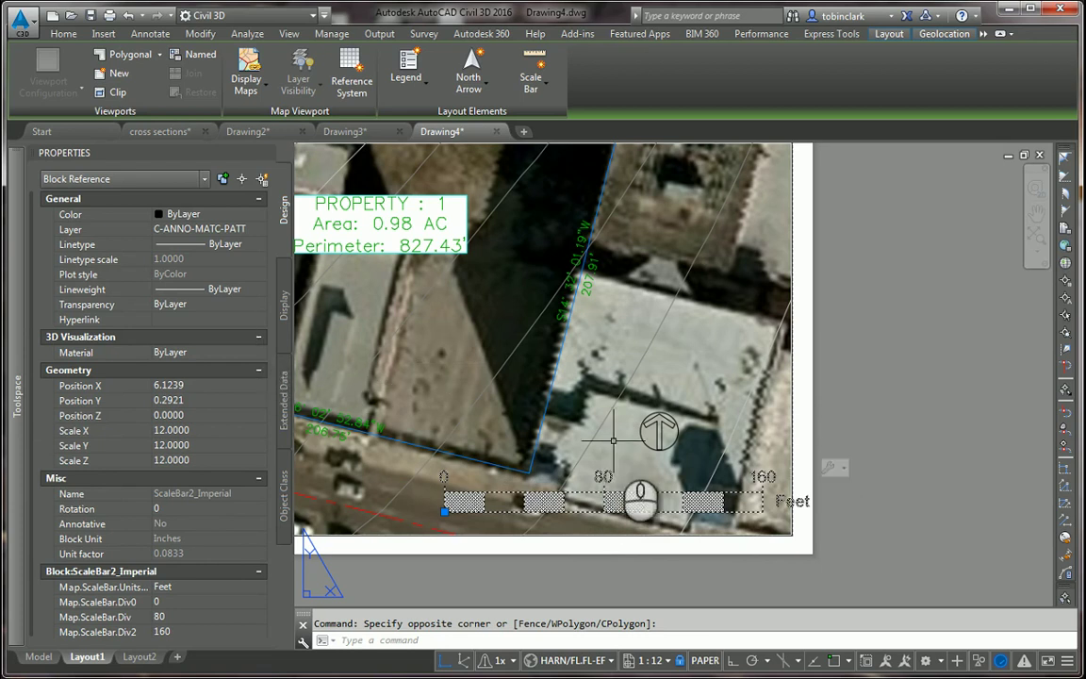
click(818, 468)
key(Escape)
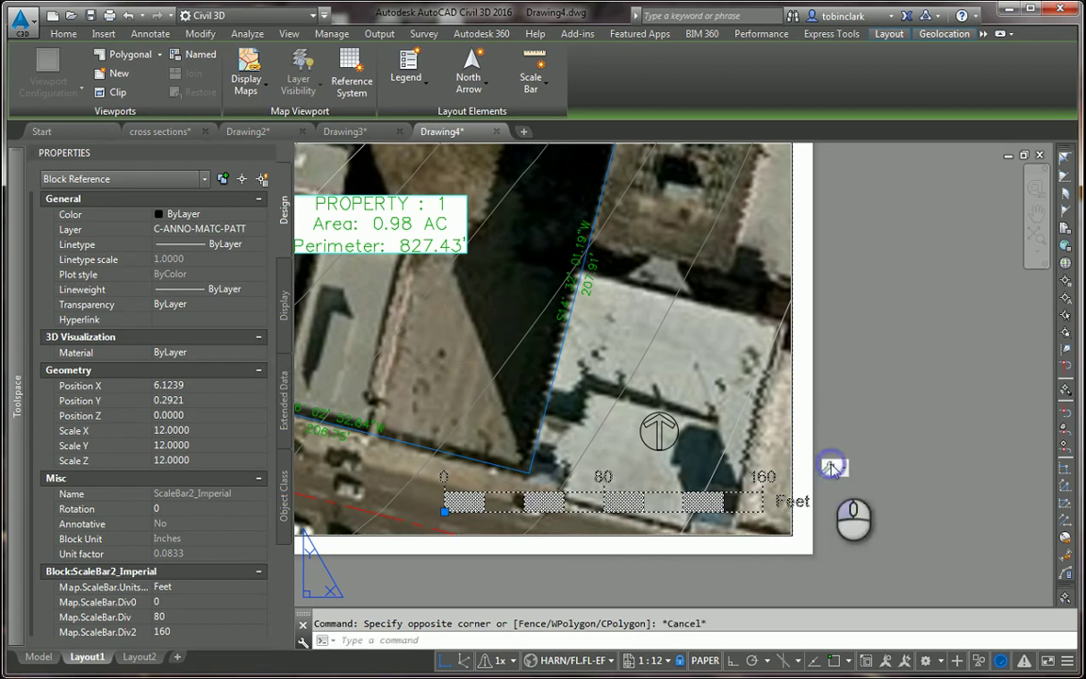
key(Escape)
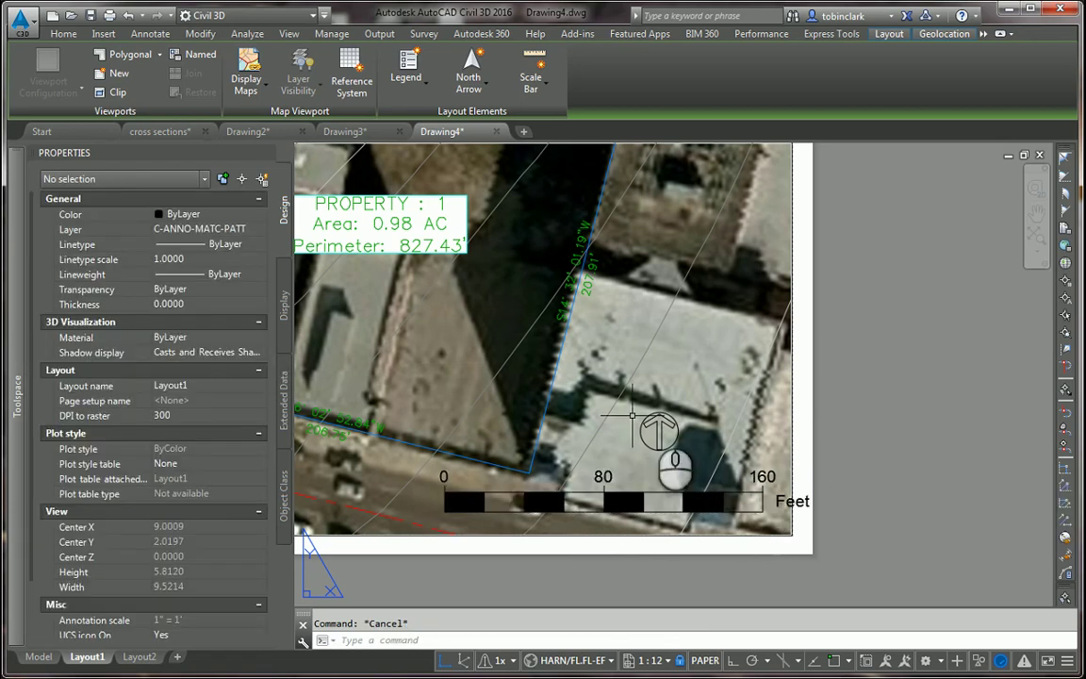
click(650, 426)
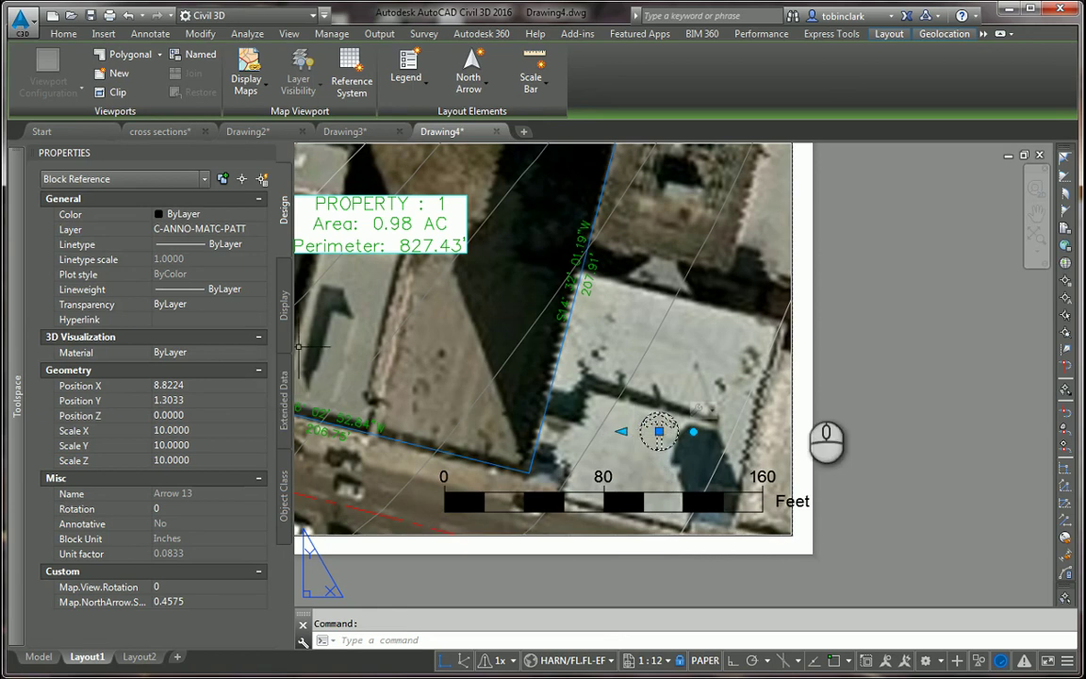
key(Escape)
Activate the viewport and twist its view by 90 degrees with DVIEW to test the north arrow.
double_click(721, 391)
text(d)
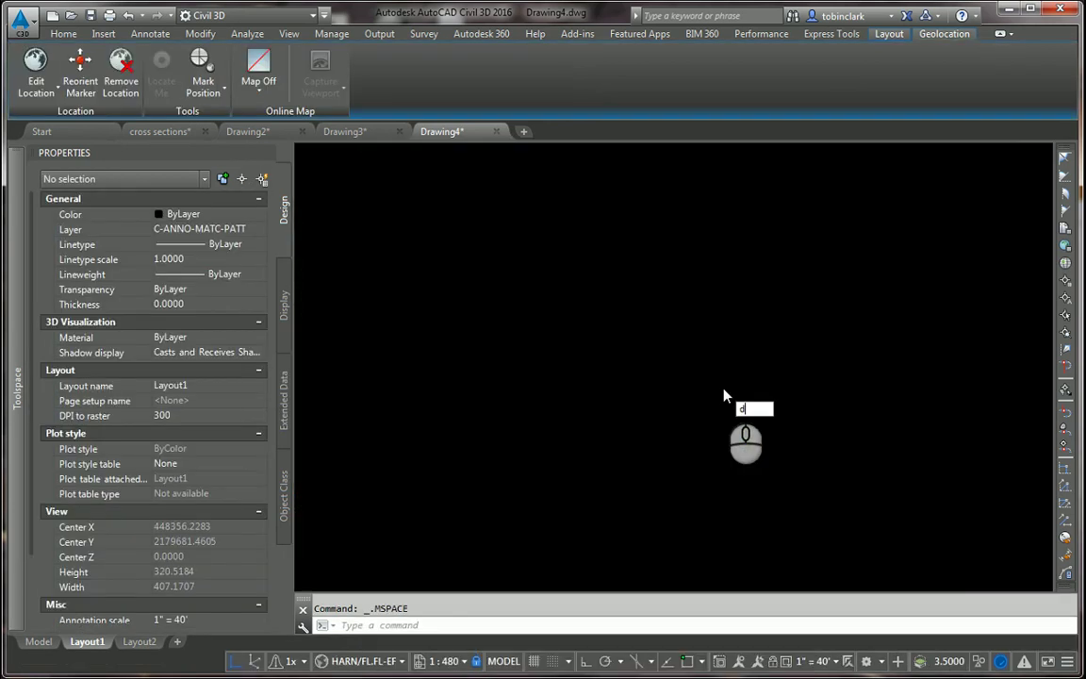
text(v)
key(Return)
key(Return)
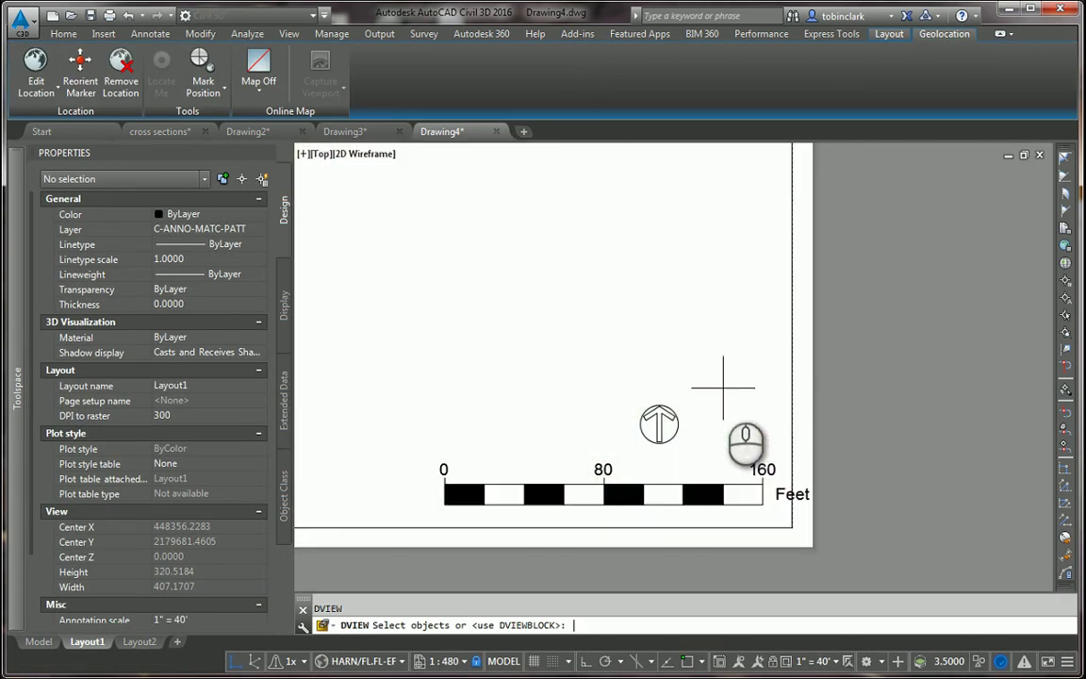
text(tw)
key(Return)
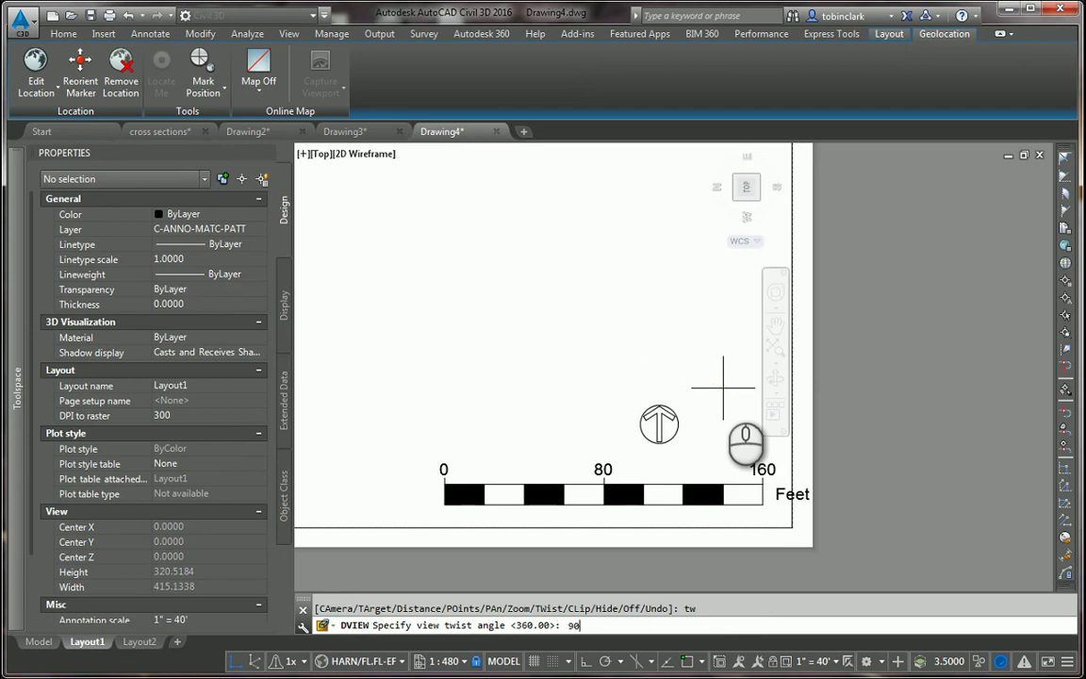
text(90)
key(Return)
key(Return)
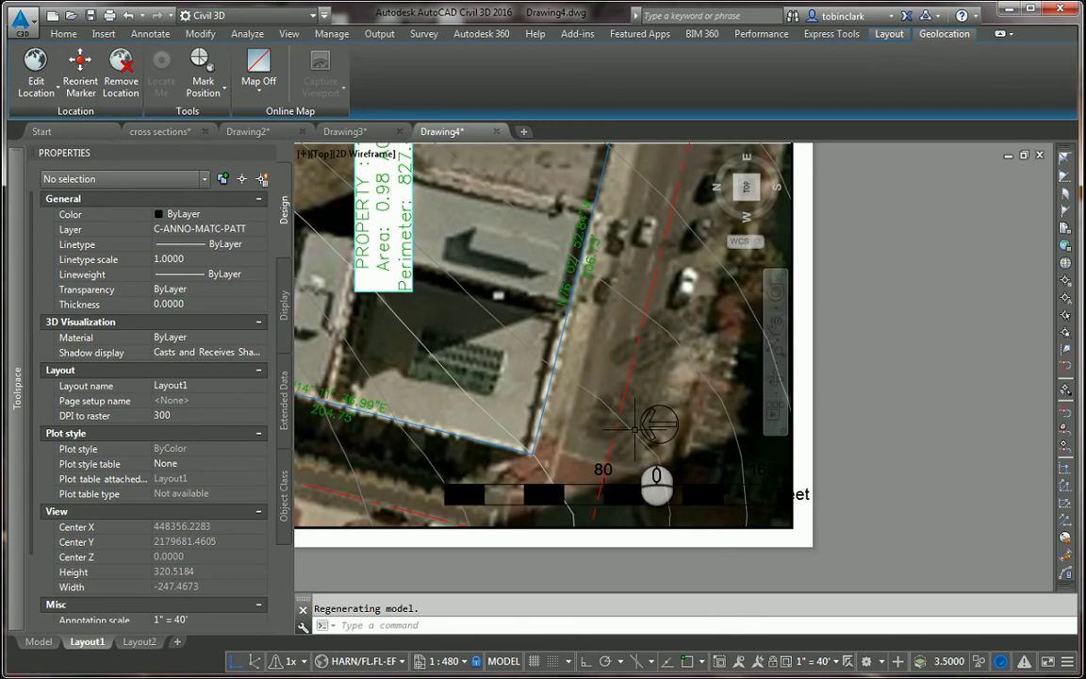
key(Return)
Reframe the property at a smaller scale inside the viewport, regenerate its labels and return to paper space.
scroll(693, 514, down, 2)
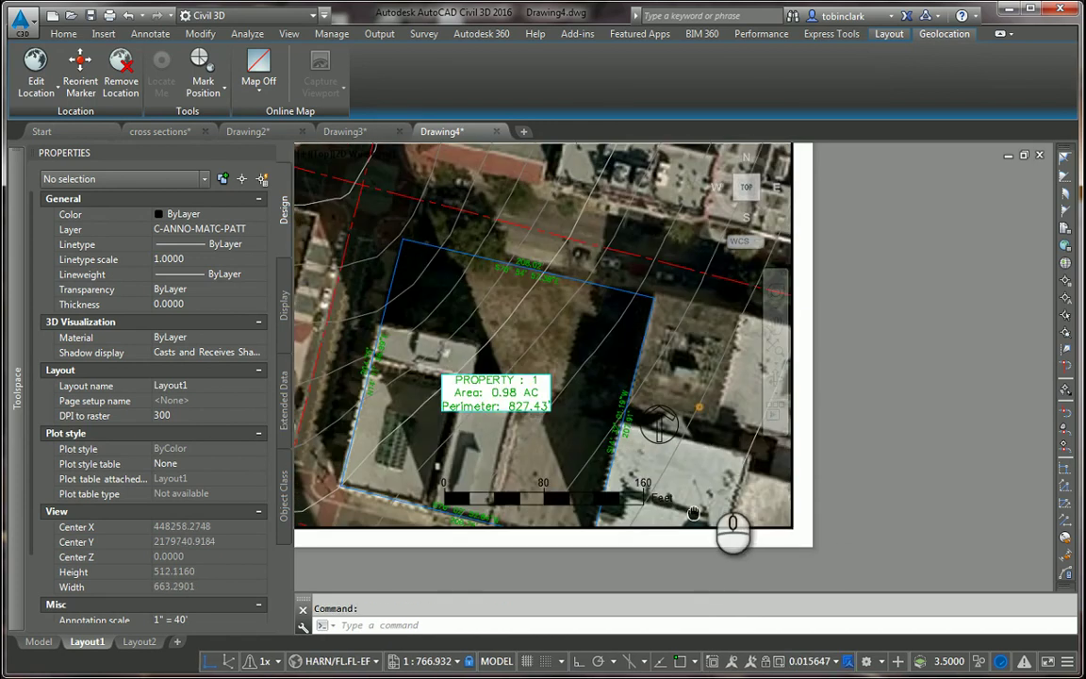
scroll(700, 468, up, 2)
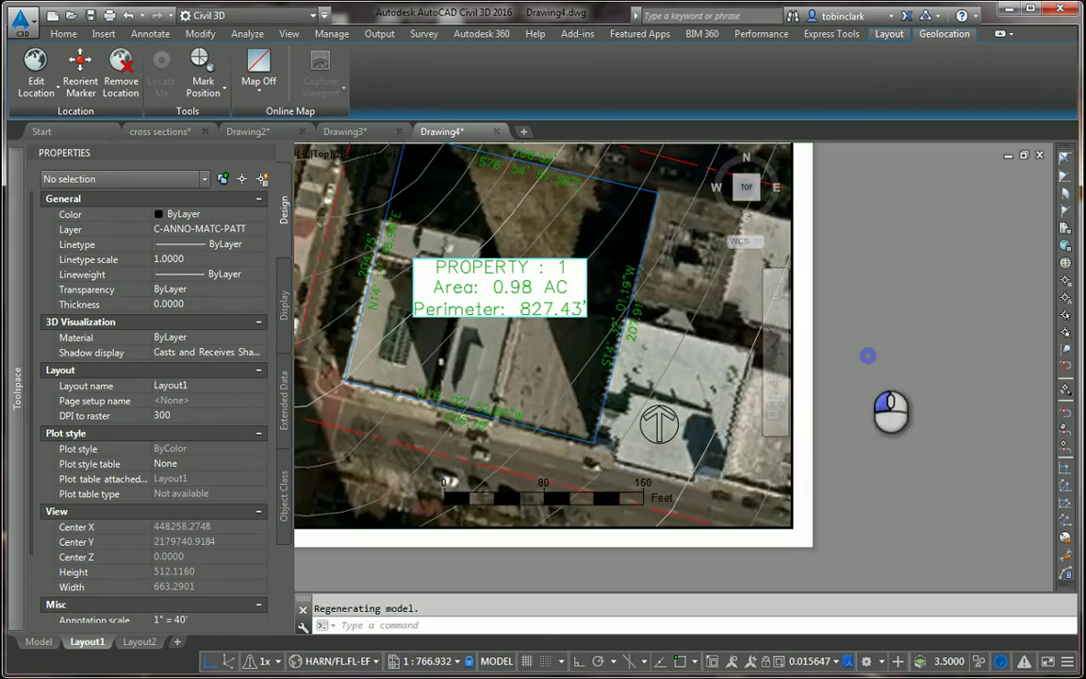
double_click(862, 356)
key(Escape)
scroll(693, 481, down, 3)
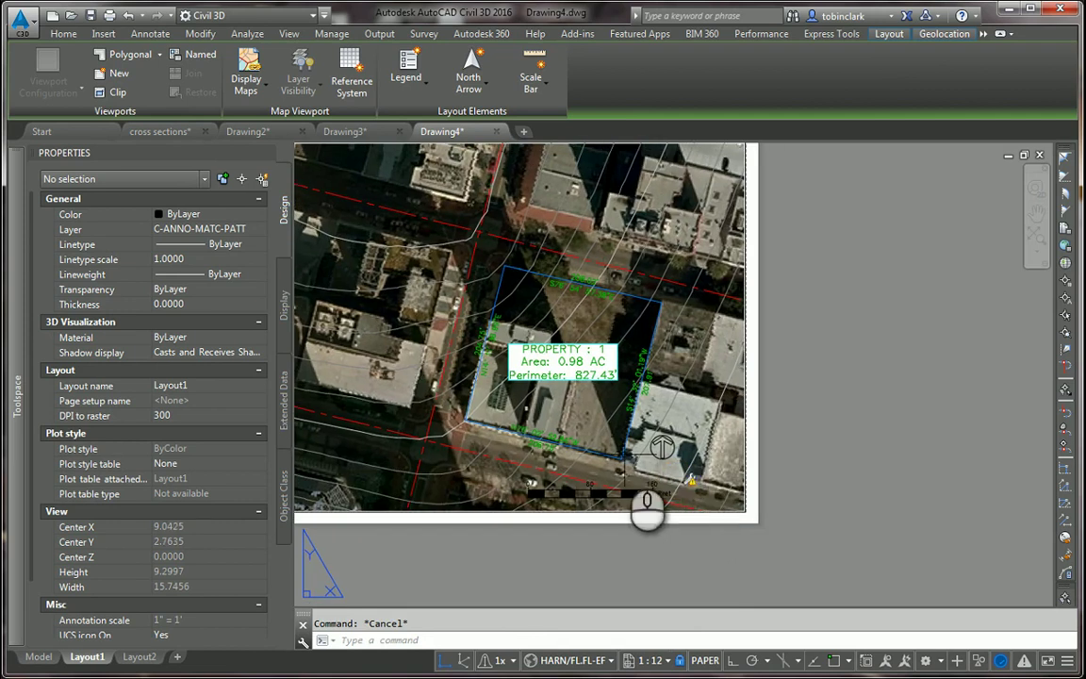
Activate the viewport, set its scale to 1" = 40', centre the property in it and return to paper space.
double_click(662, 435)
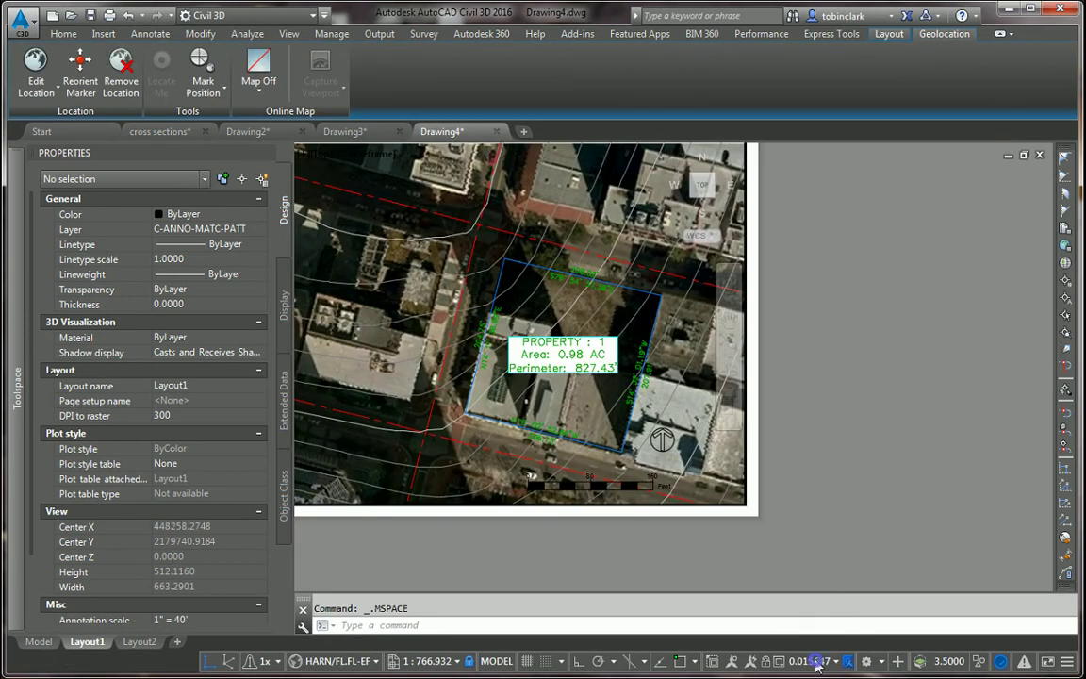
click(817, 661)
click(814, 343)
middle_drag(565, 380, 423, 291)
double_click(849, 247)
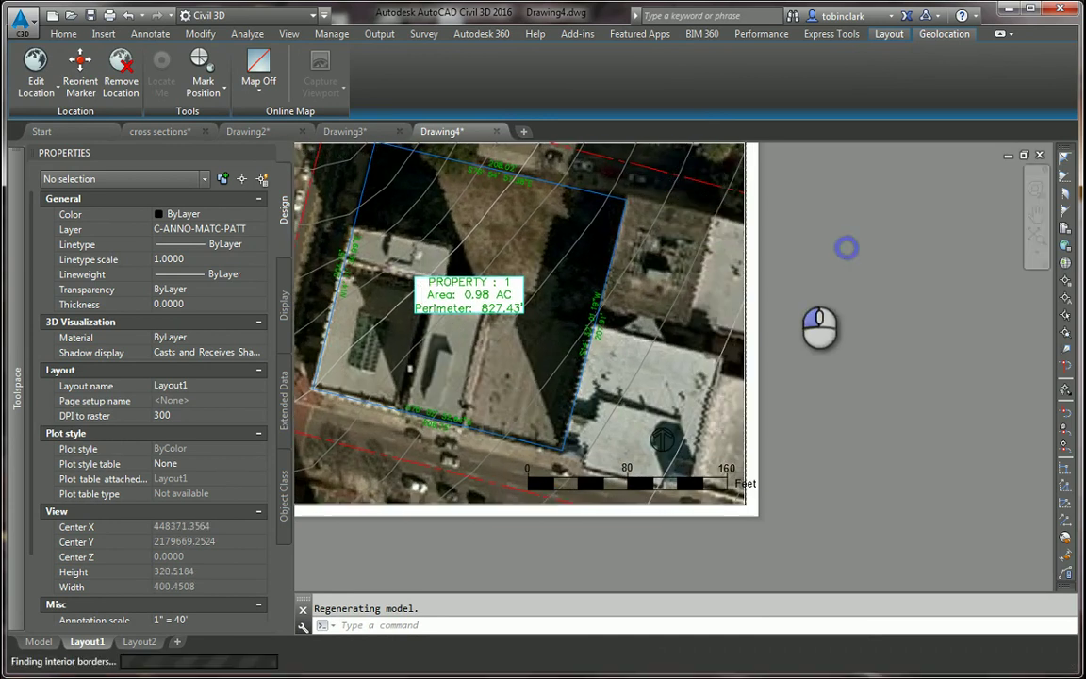
scroll(768, 396, down, 2)
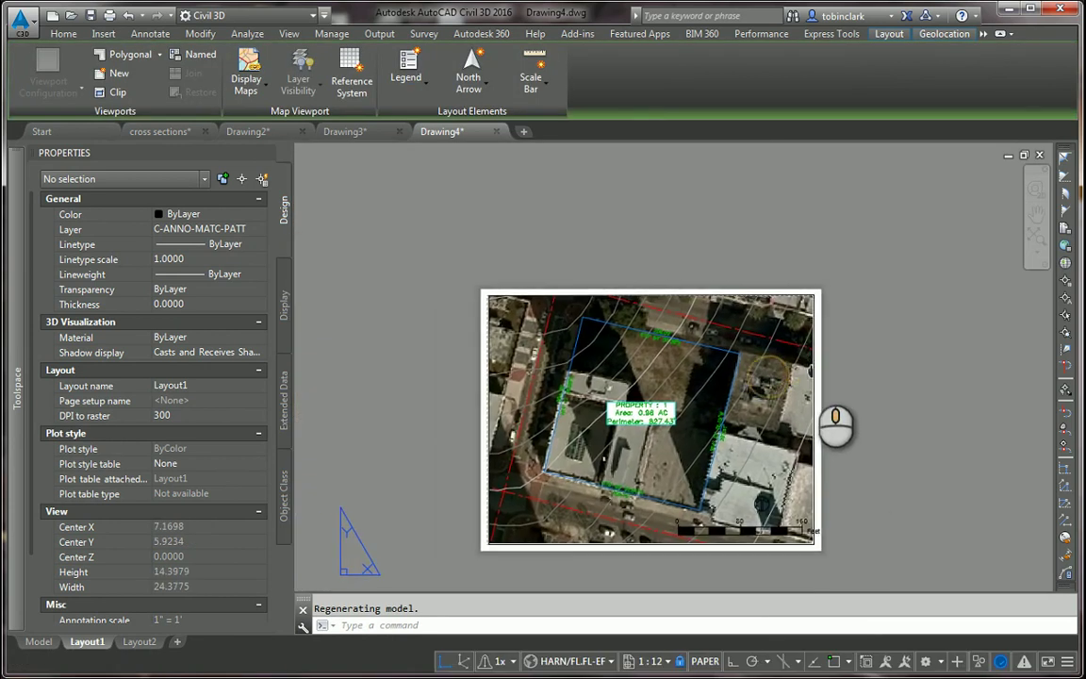
Add a vertex to the viewport's right edge, about 2.5 units straight above the edge's midpoint, with Ortho on.
scroll(830, 300, up, 6)
click(828, 272)
click(761, 316)
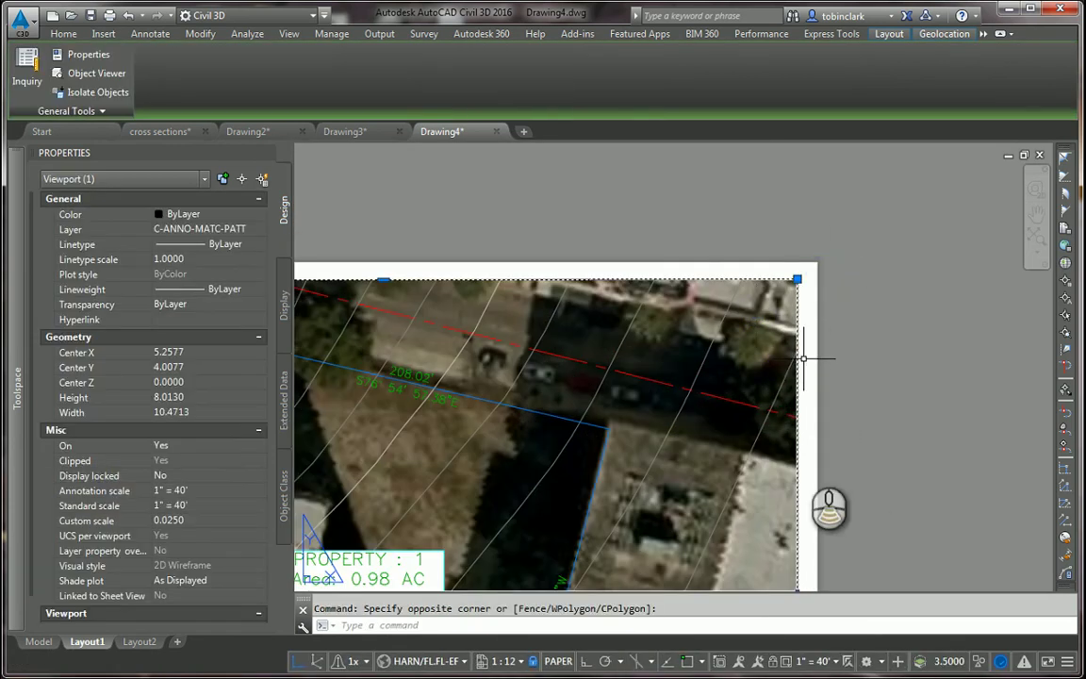
scroll(804, 462, down, 2)
middle_drag(805, 490, 786, 454)
mouse_move(779, 509)
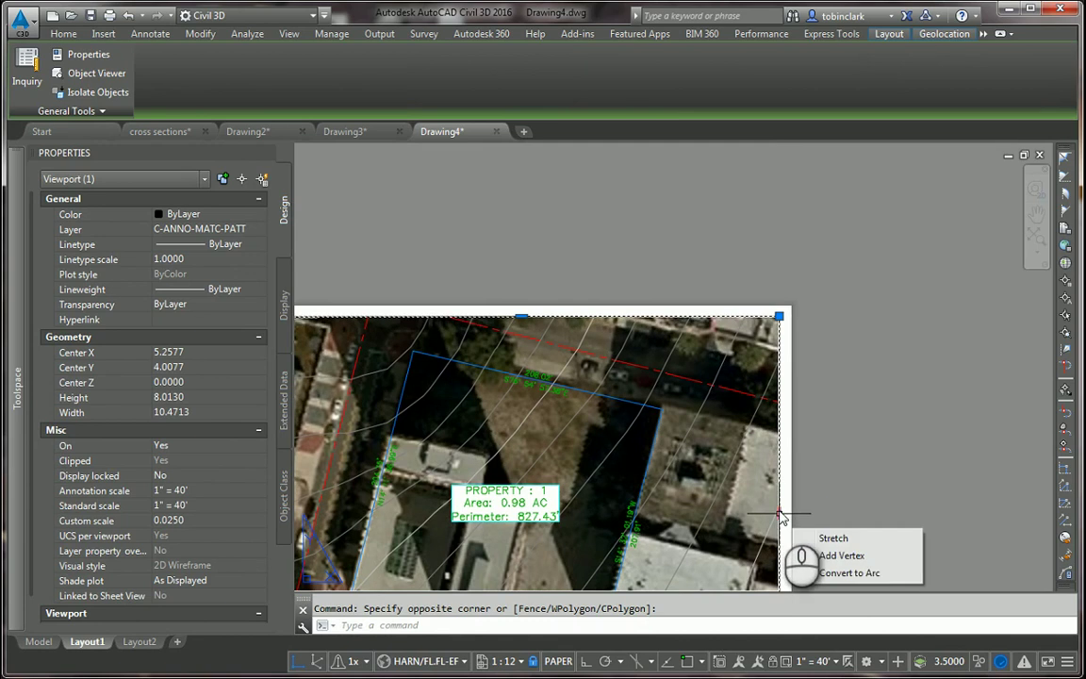
click(818, 554)
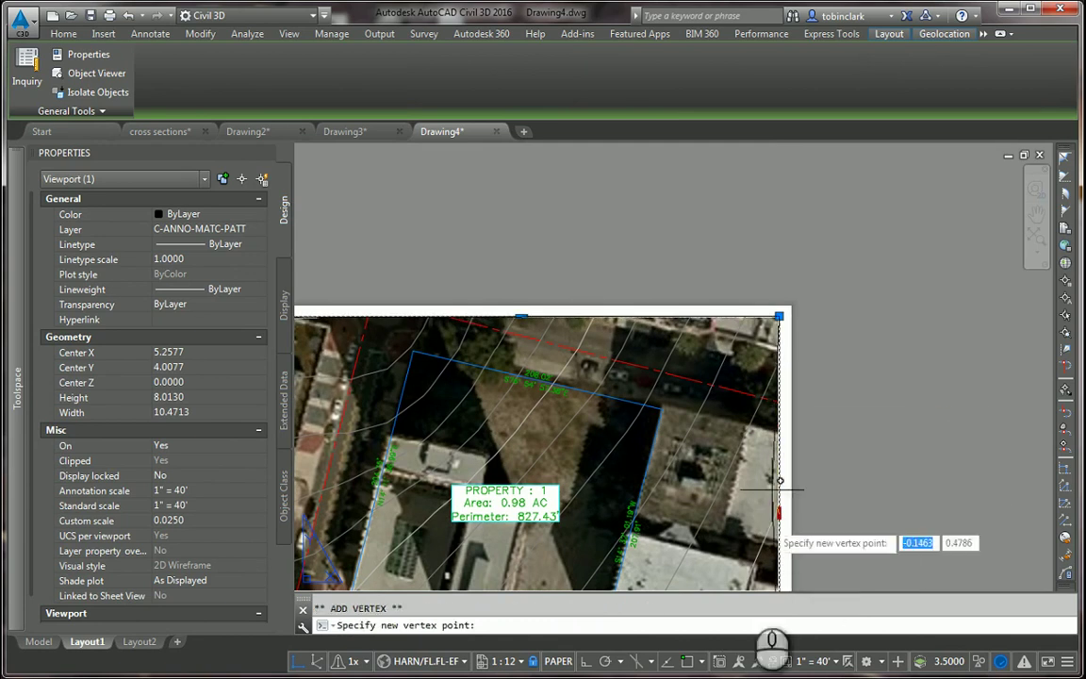
click(582, 663)
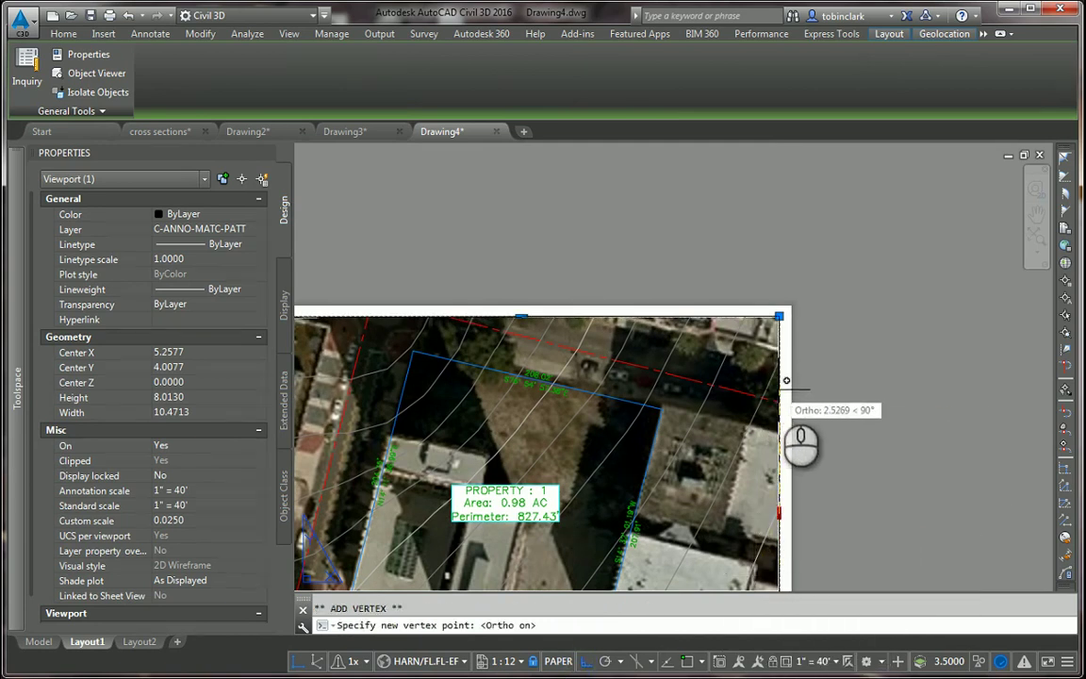
click(780, 386)
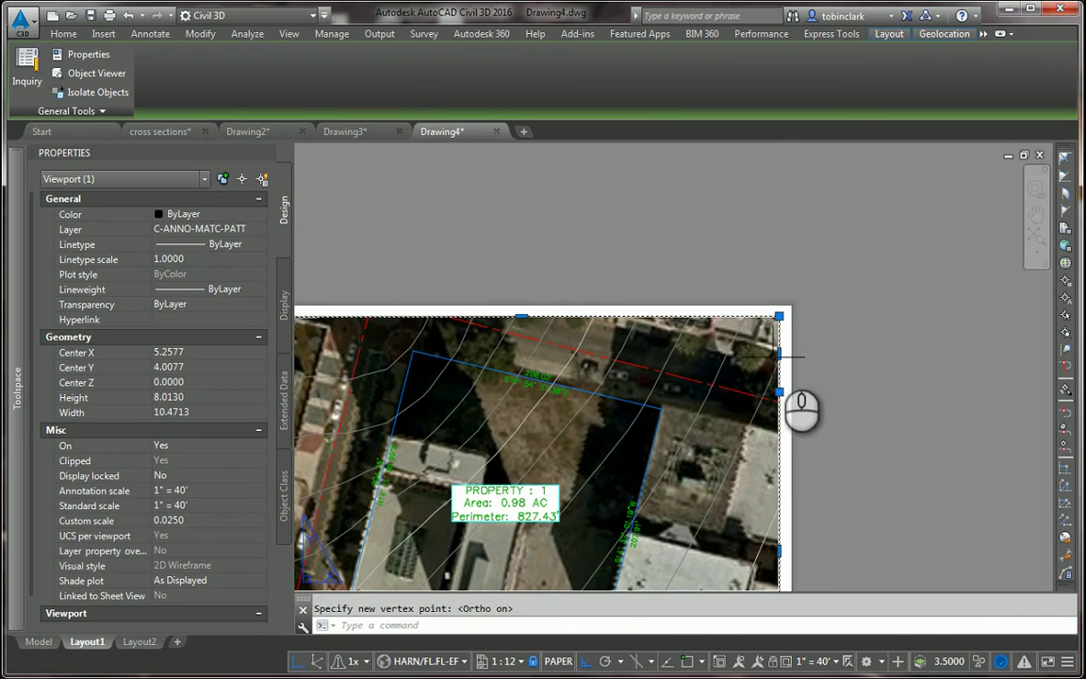
Add a vertex to the viewport's top edge, about 1.8 units from the upper-right corner.
mouse_move(521, 316)
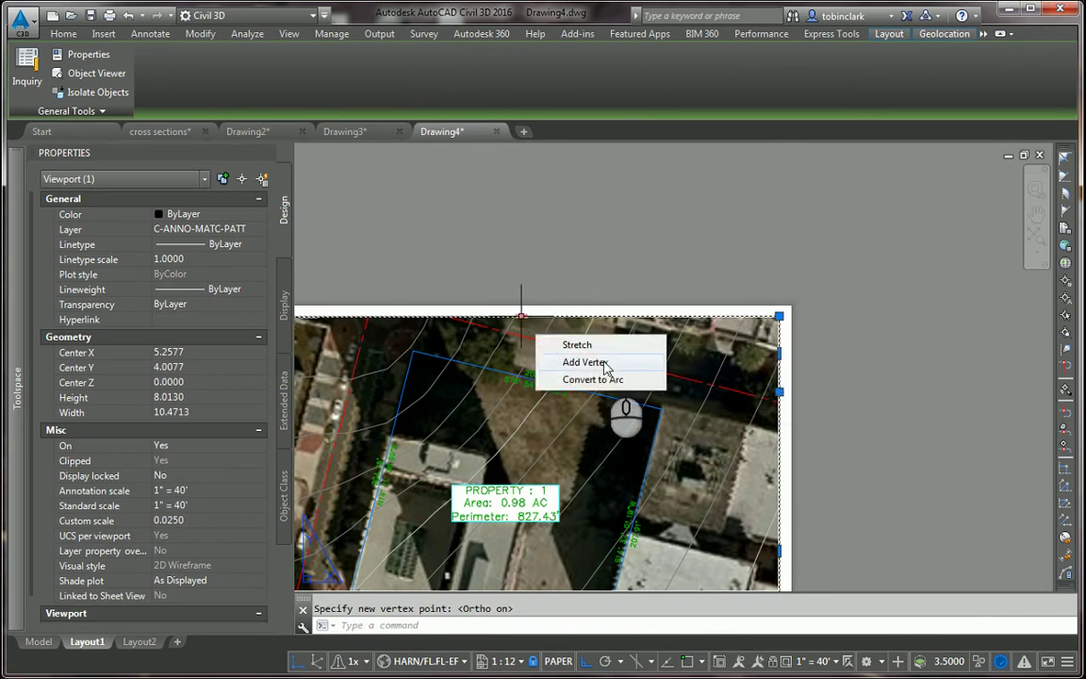
click(581, 361)
click(690, 315)
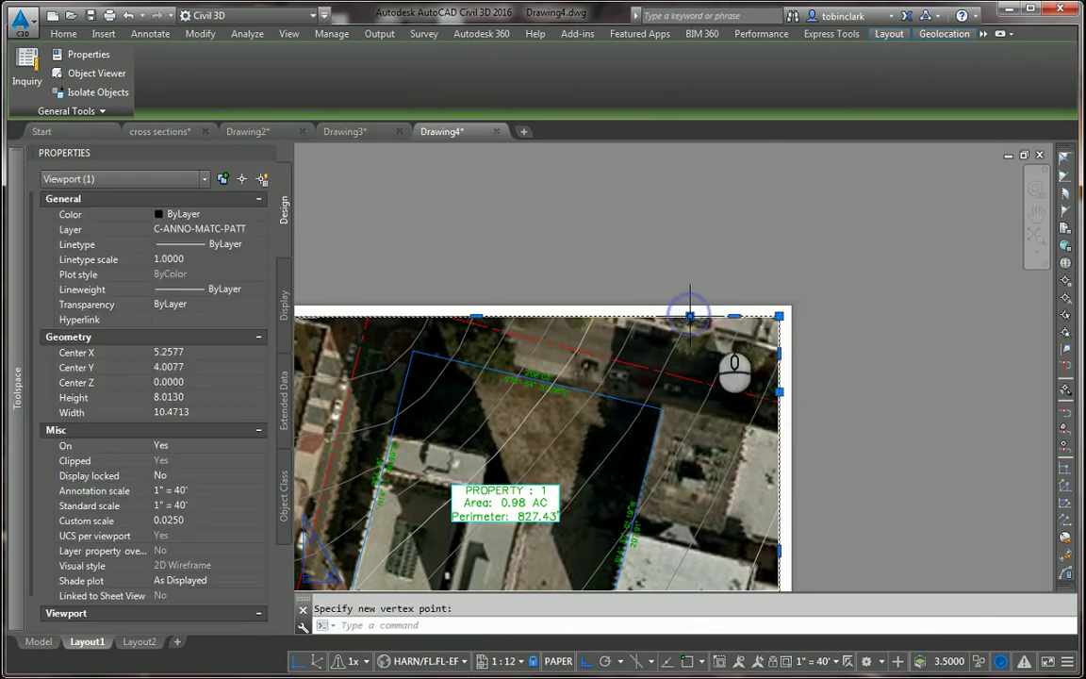
Try to stretch the viewport's upper-right corner vertex inward with Ortho off.
click(778, 317)
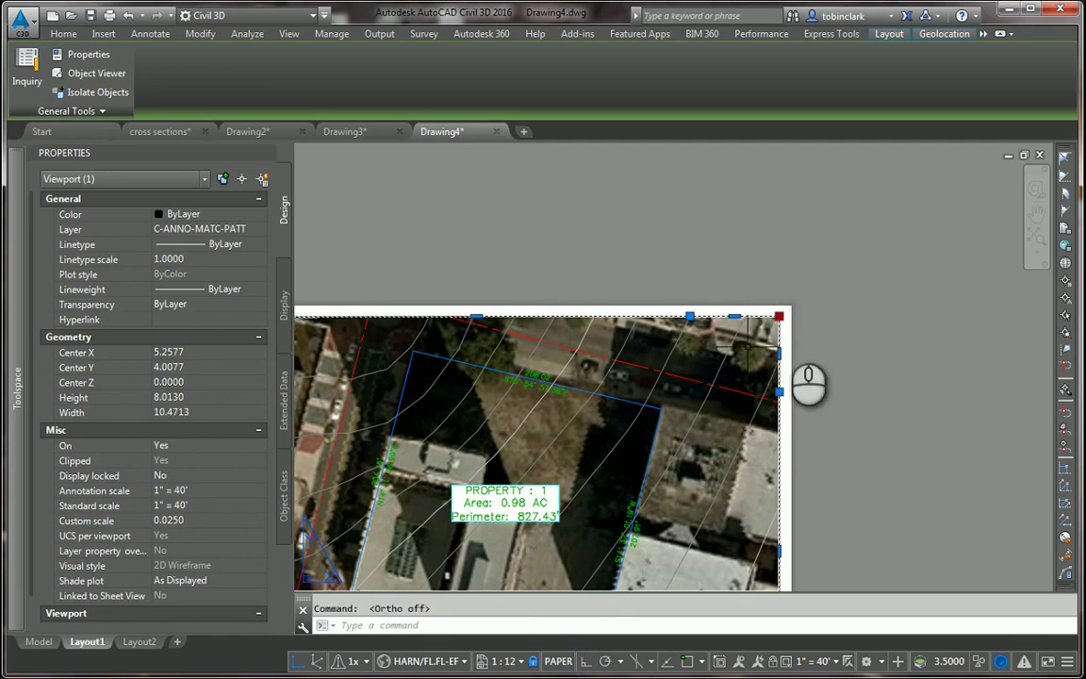
click(778, 316)
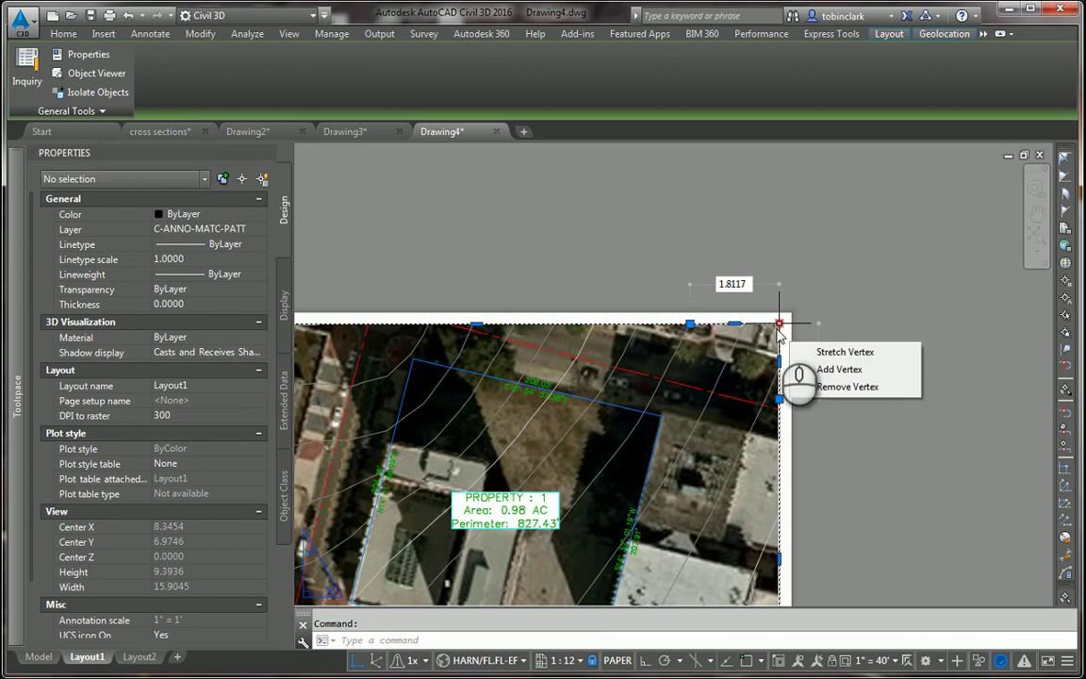
click(818, 311)
click(777, 352)
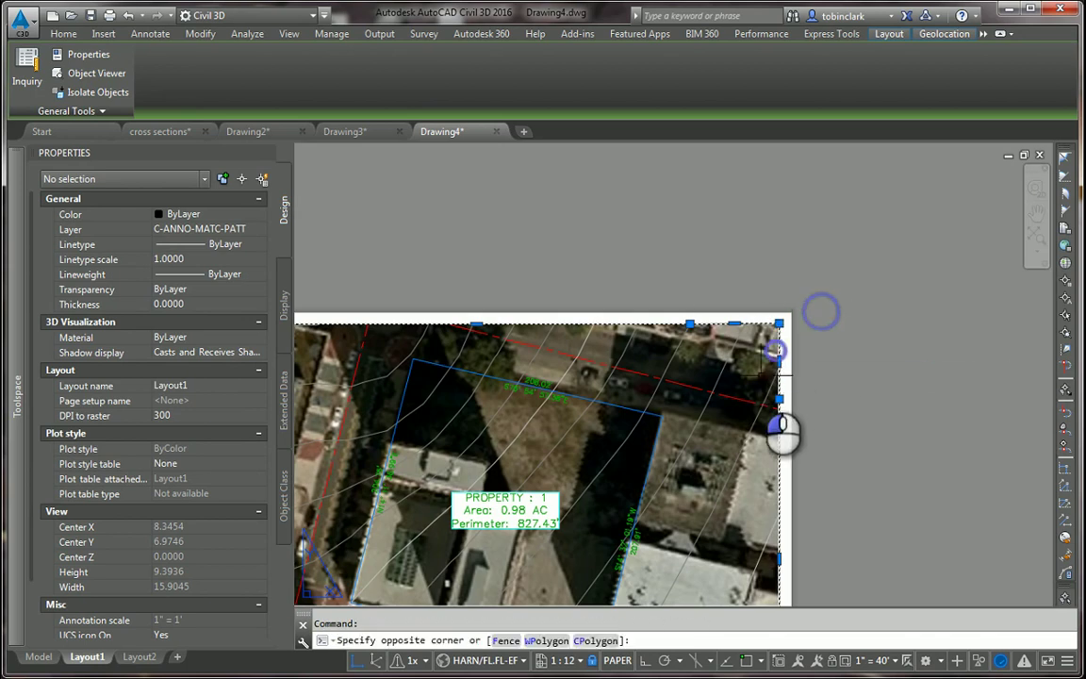
click(780, 324)
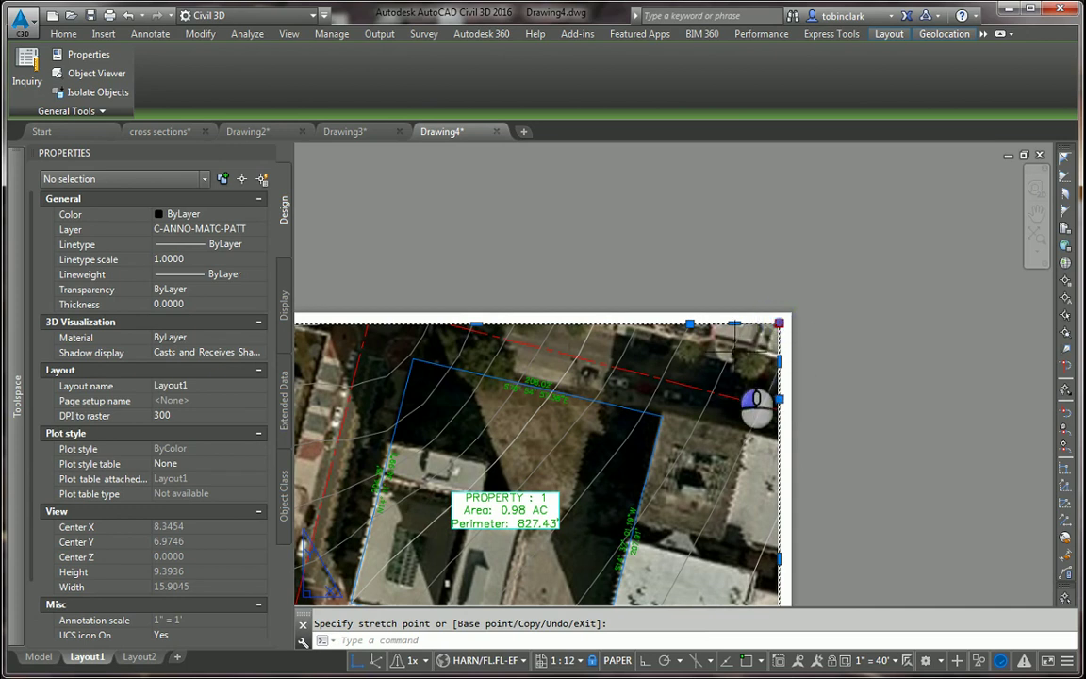
click(778, 361)
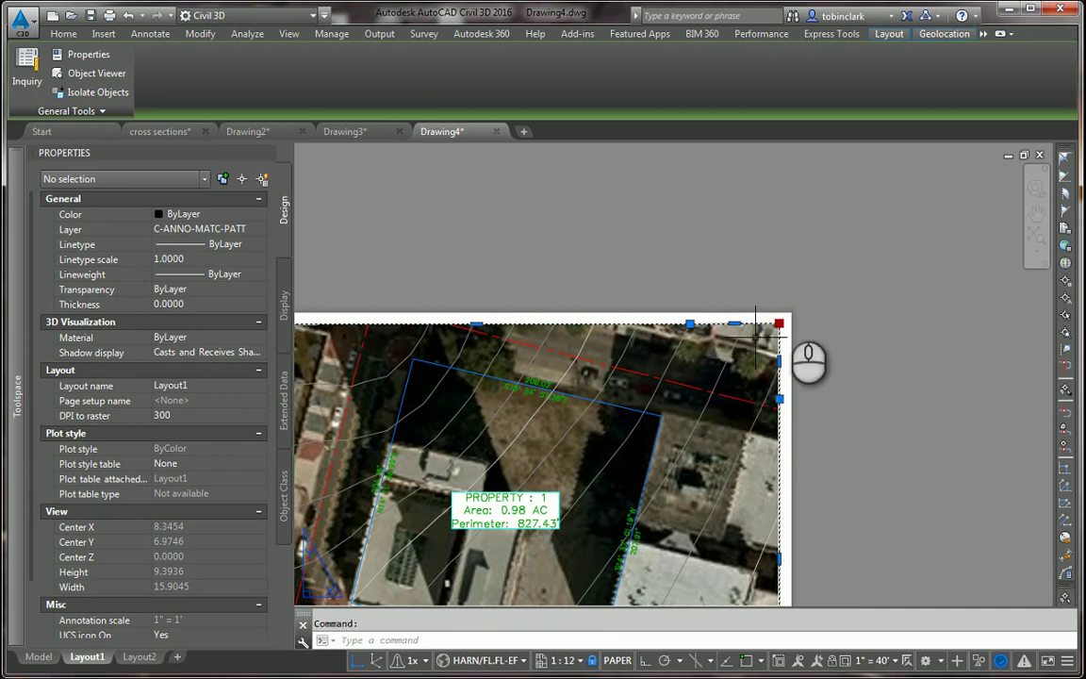
click(778, 283)
click(736, 187)
mouse_move(354, 654)
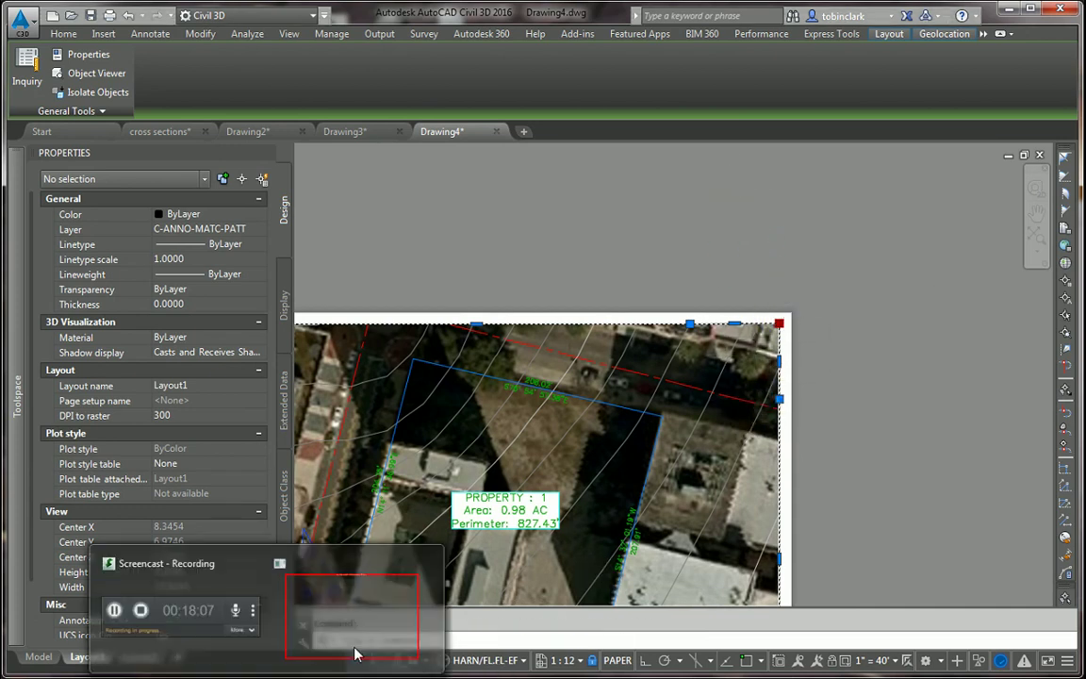
click(273, 610)
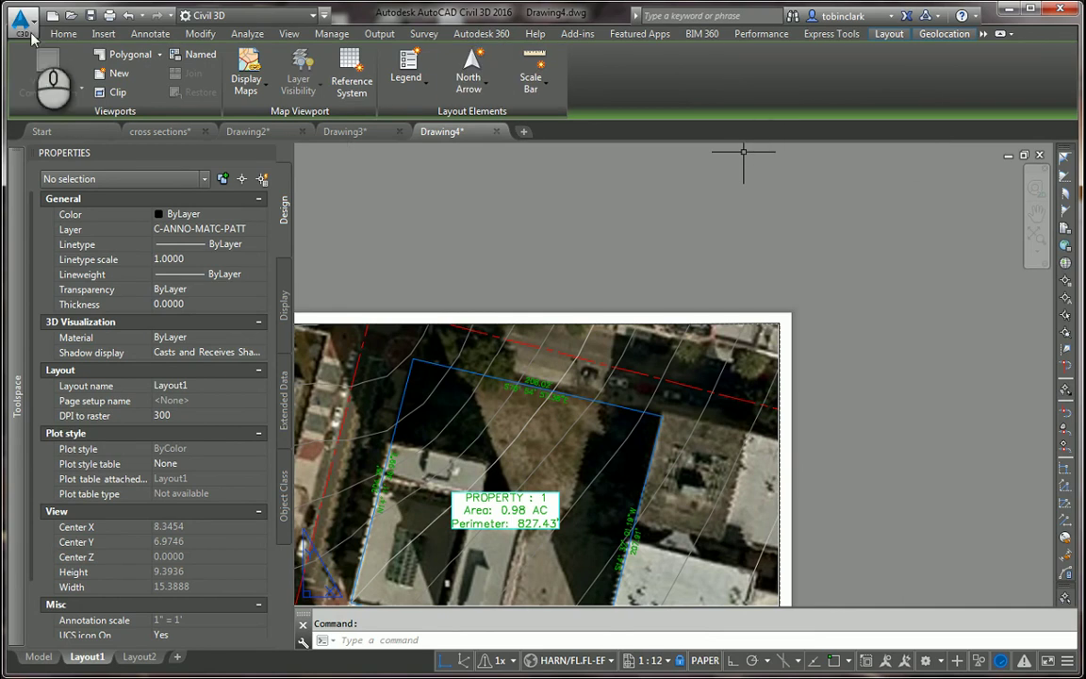
Draw a closed polygonal viewport about 2.9 by 2 units in the sheet's upper-right corner, snapping perpendicular to the right edge.
click(122, 55)
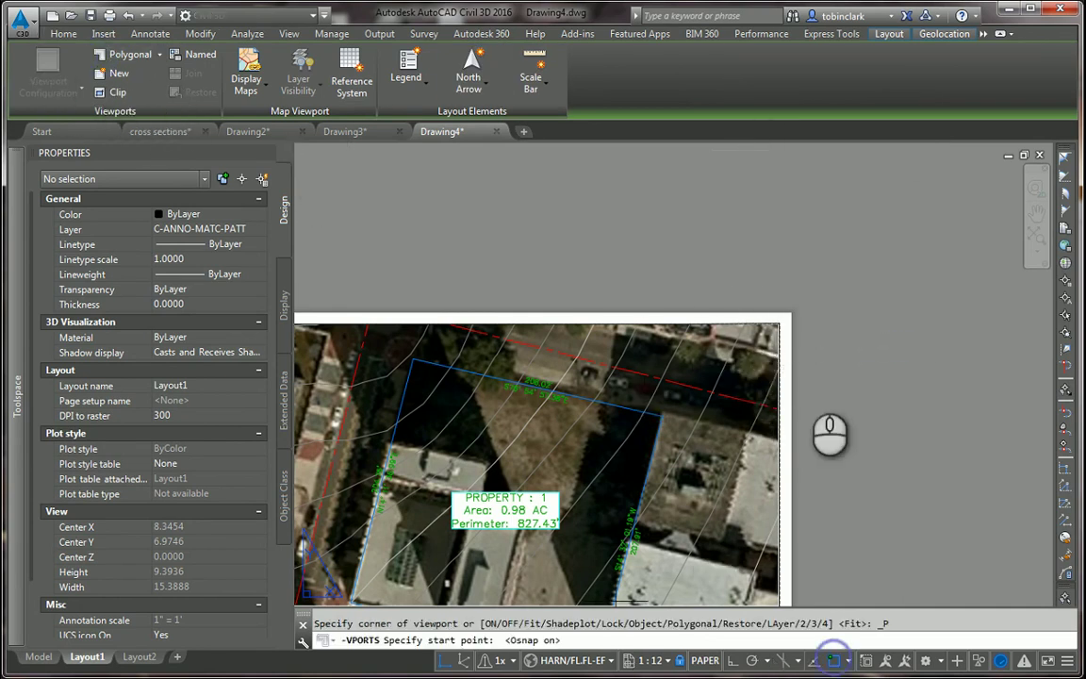
click(777, 321)
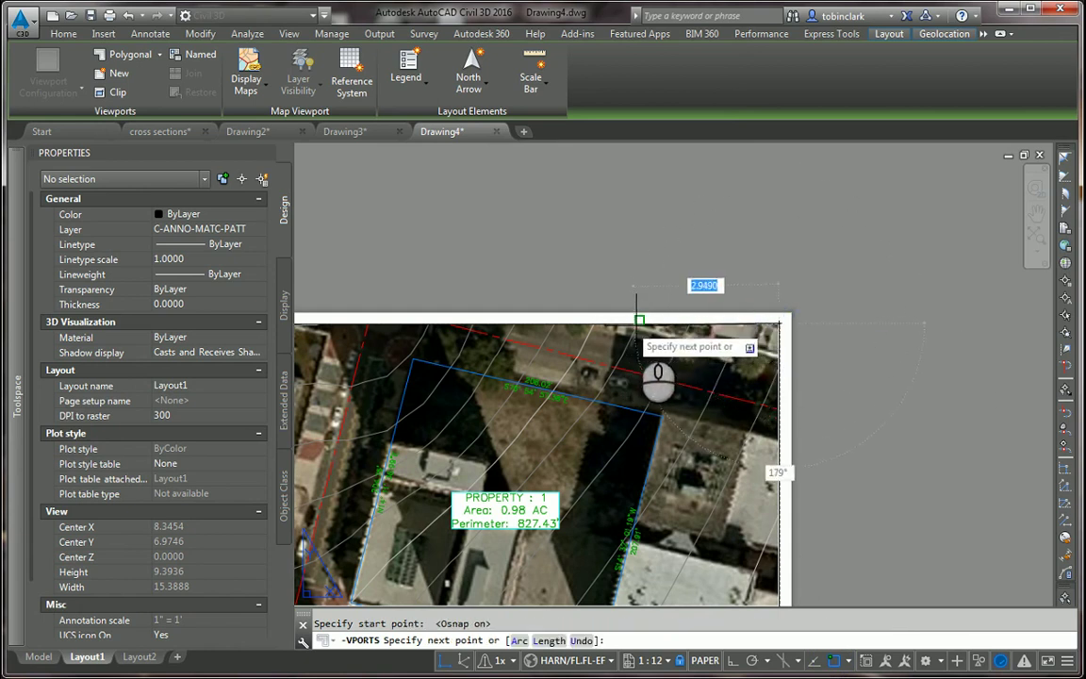
click(639, 320)
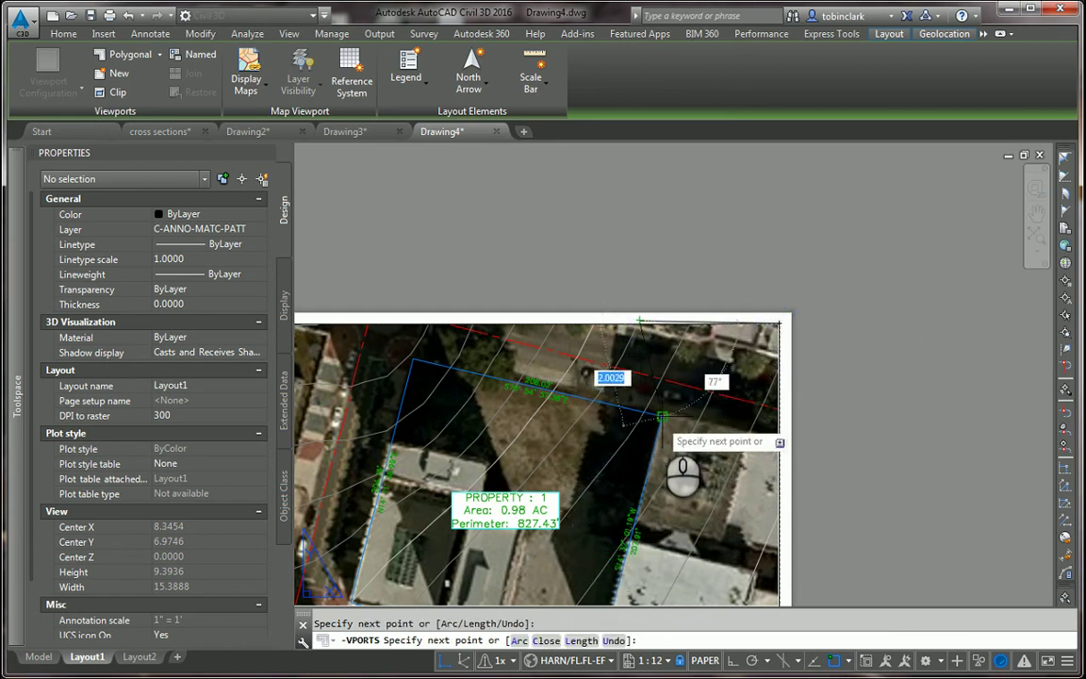
click(640, 420)
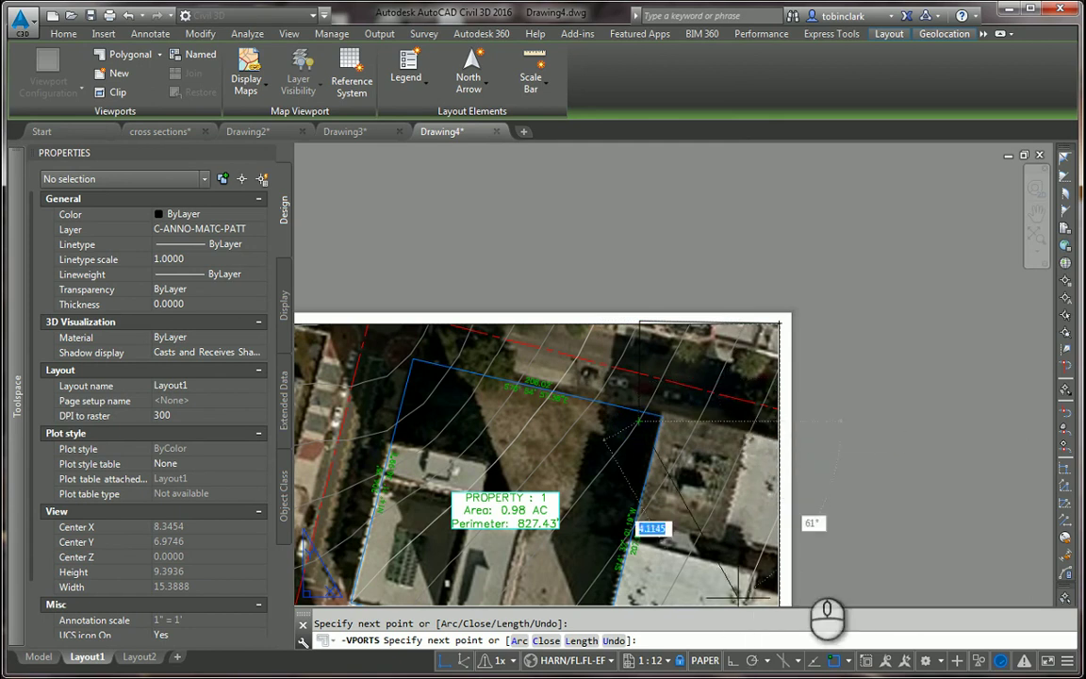
shift+right_click(775, 435)
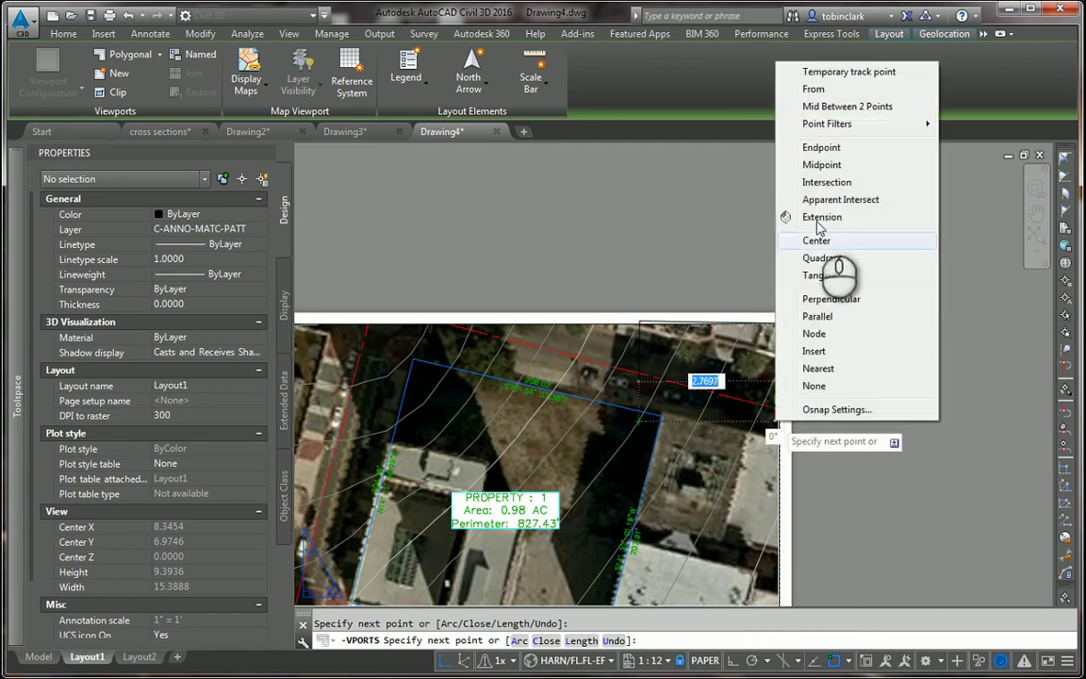
click(827, 299)
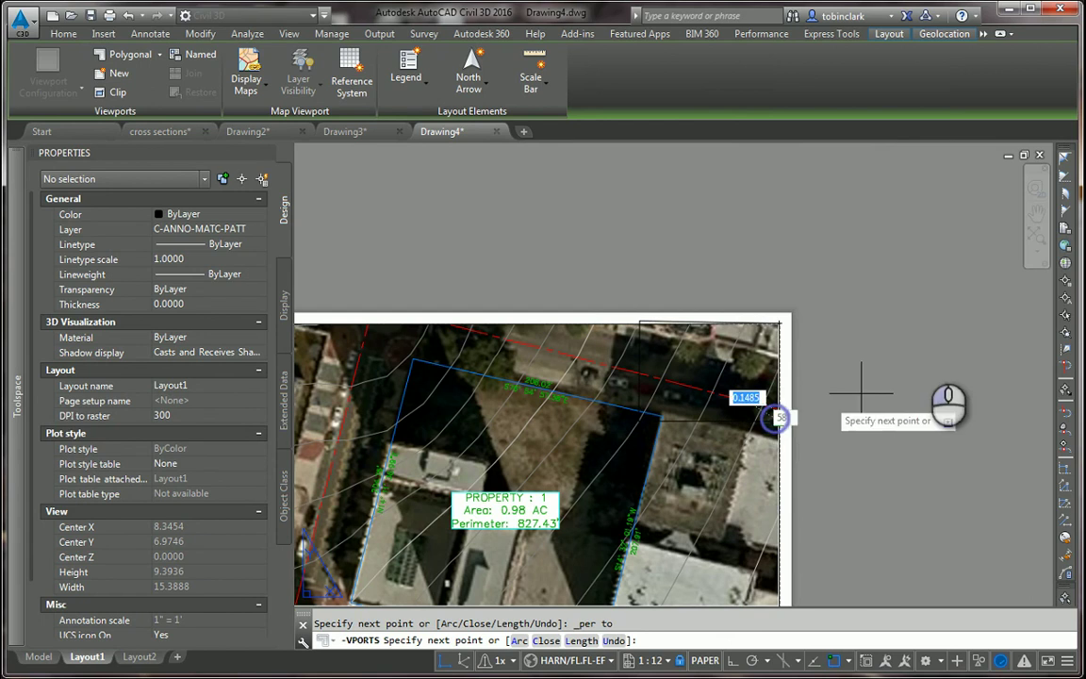
click(778, 321)
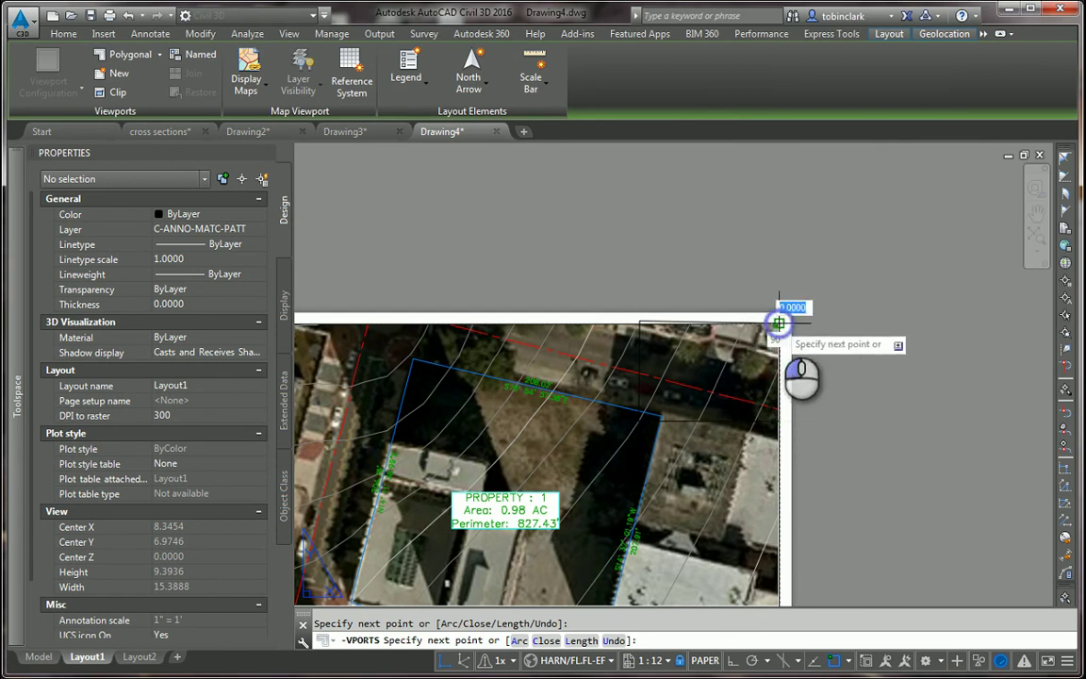
right_click(830, 285)
click(862, 298)
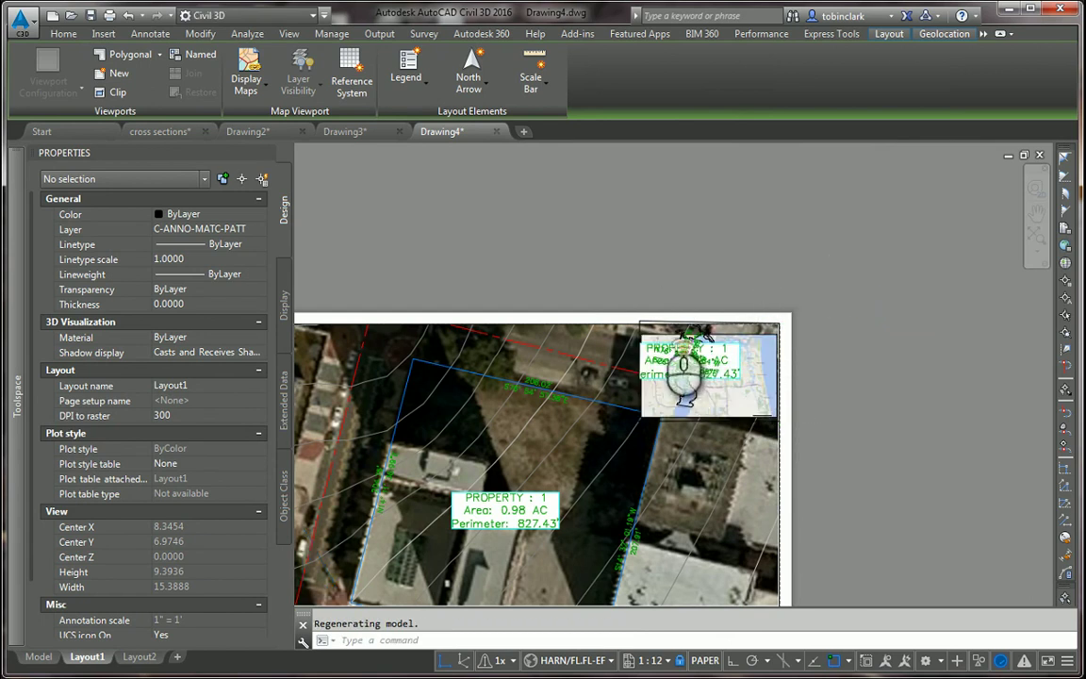
Try to stretch the new polygonal viewport's upper-left vertex to square it with the main viewport's top edge.
scroll(638, 326, up, 4)
click(600, 323)
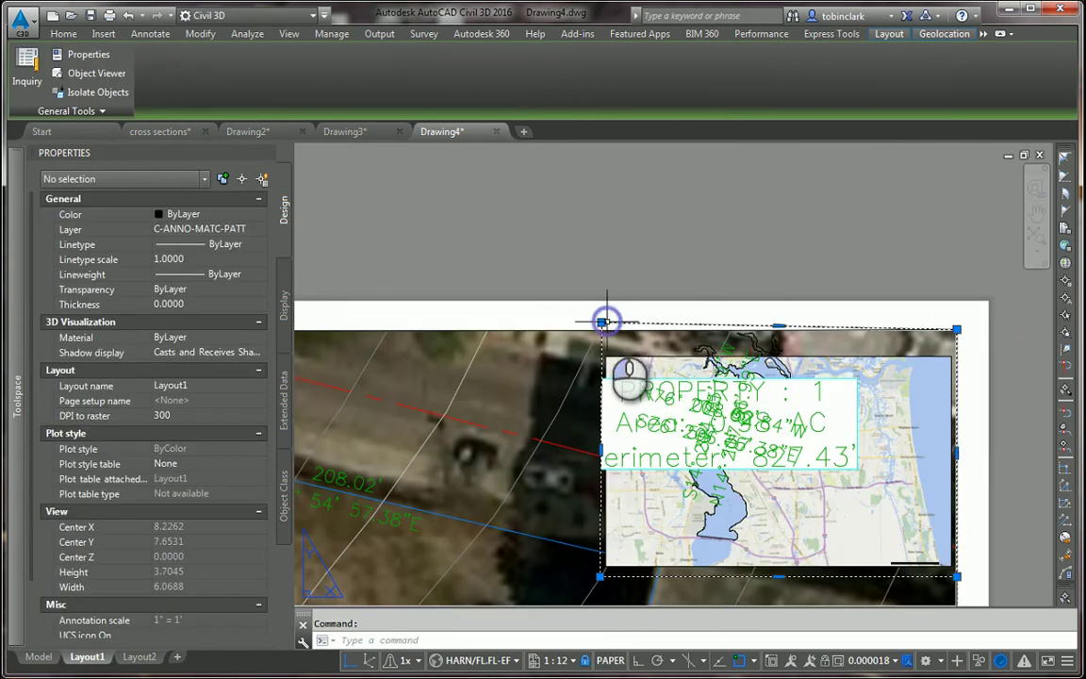
click(601, 322)
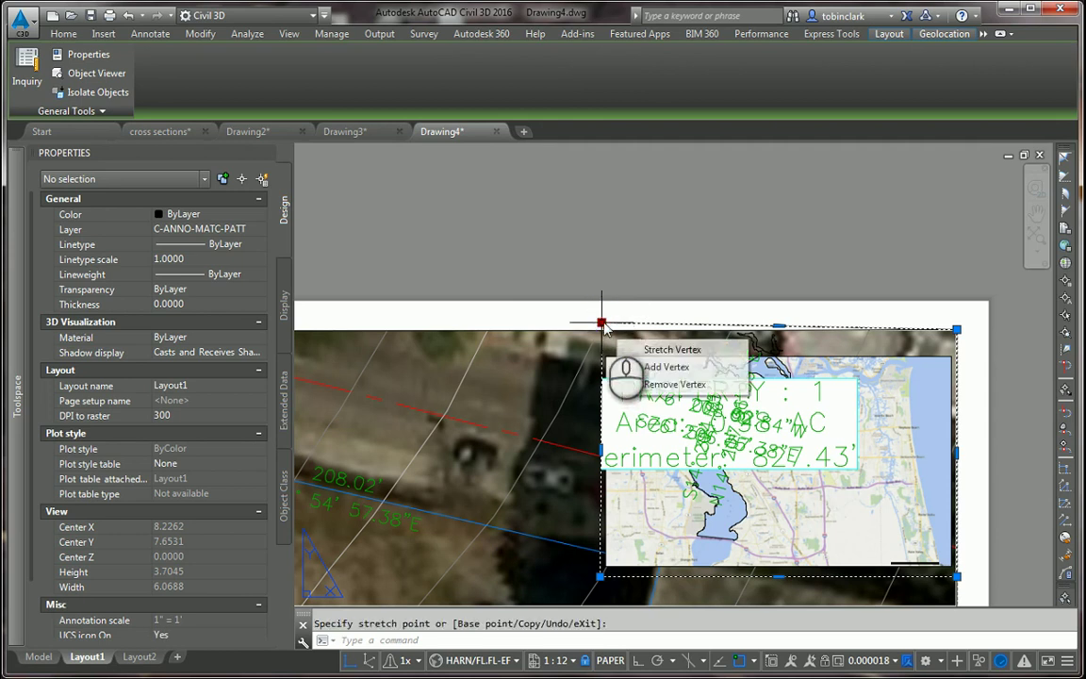
scroll(601, 318, up, 6)
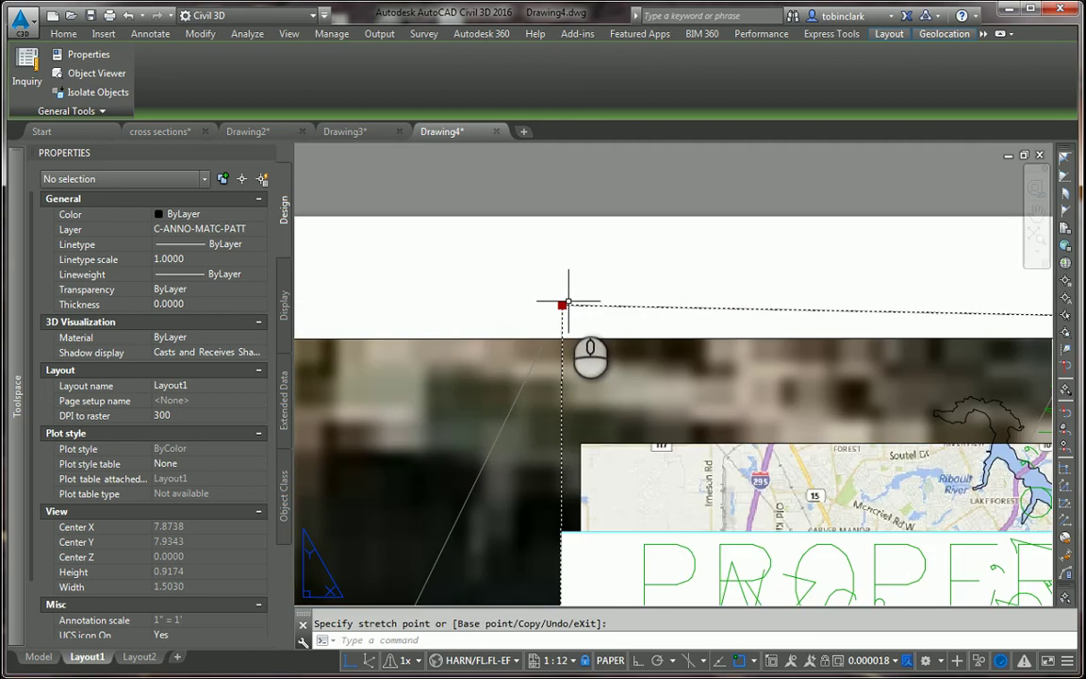
mouse_move(562, 304)
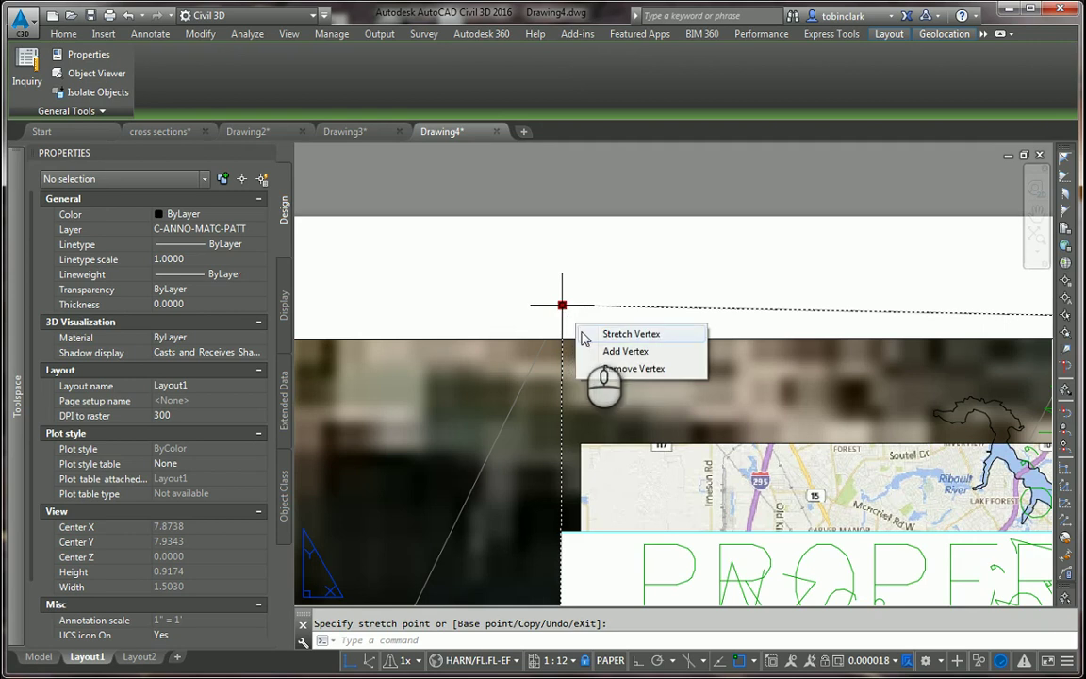
click(583, 332)
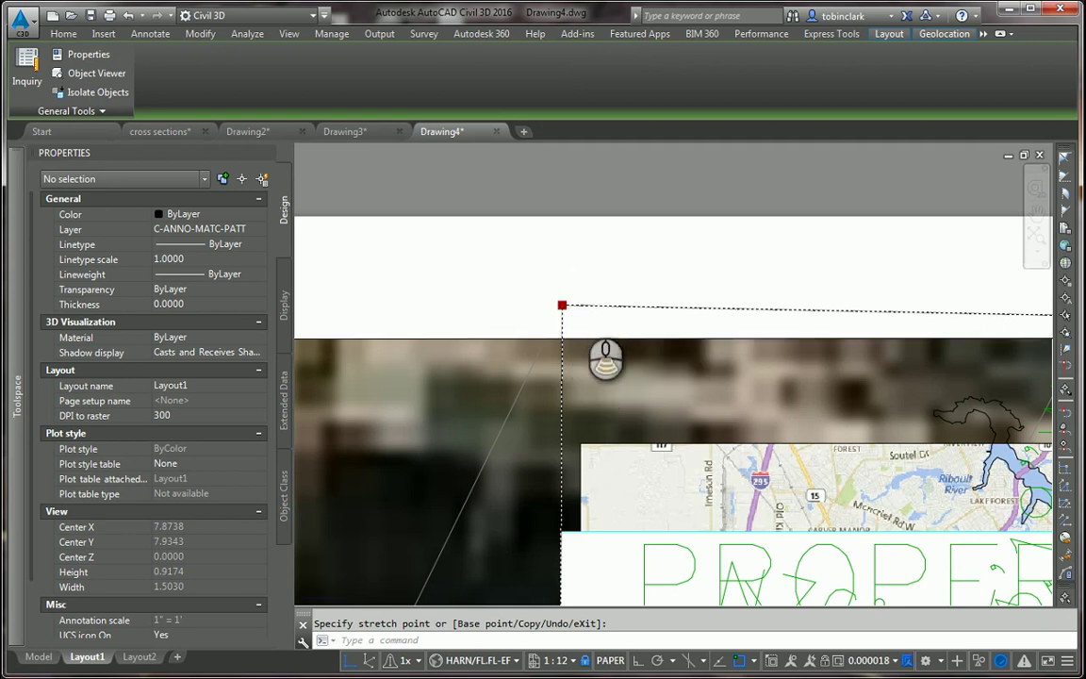
scroll(583, 304, down, 8)
click(829, 538)
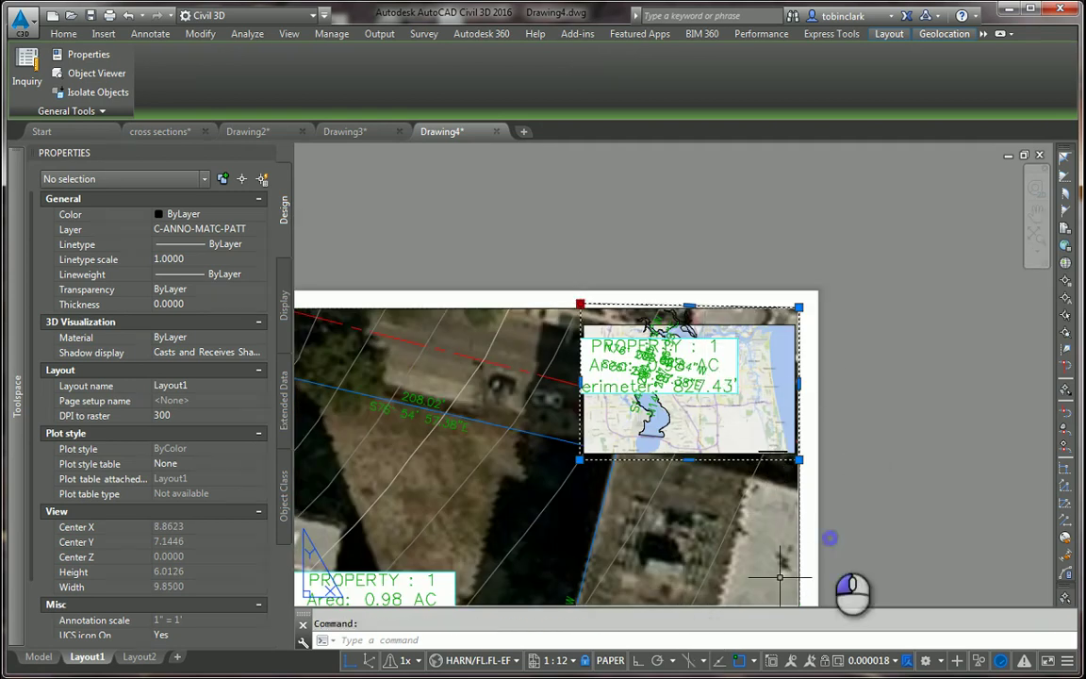
key(Escape)
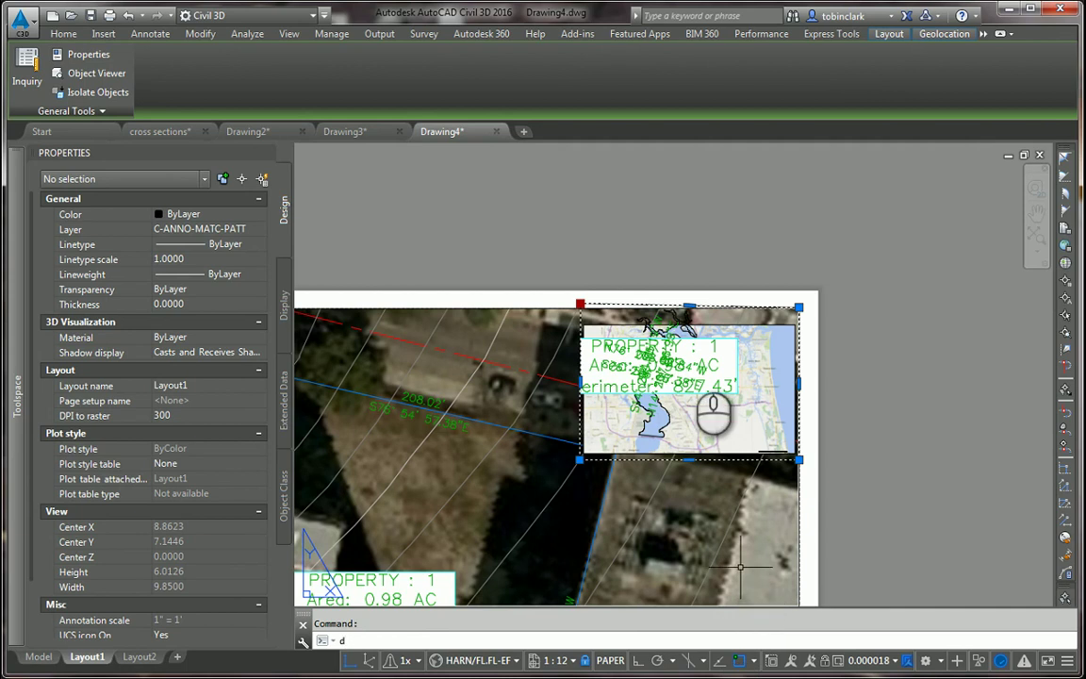
Run AUDIT on the drawing, accepting its default option.
text(utid)
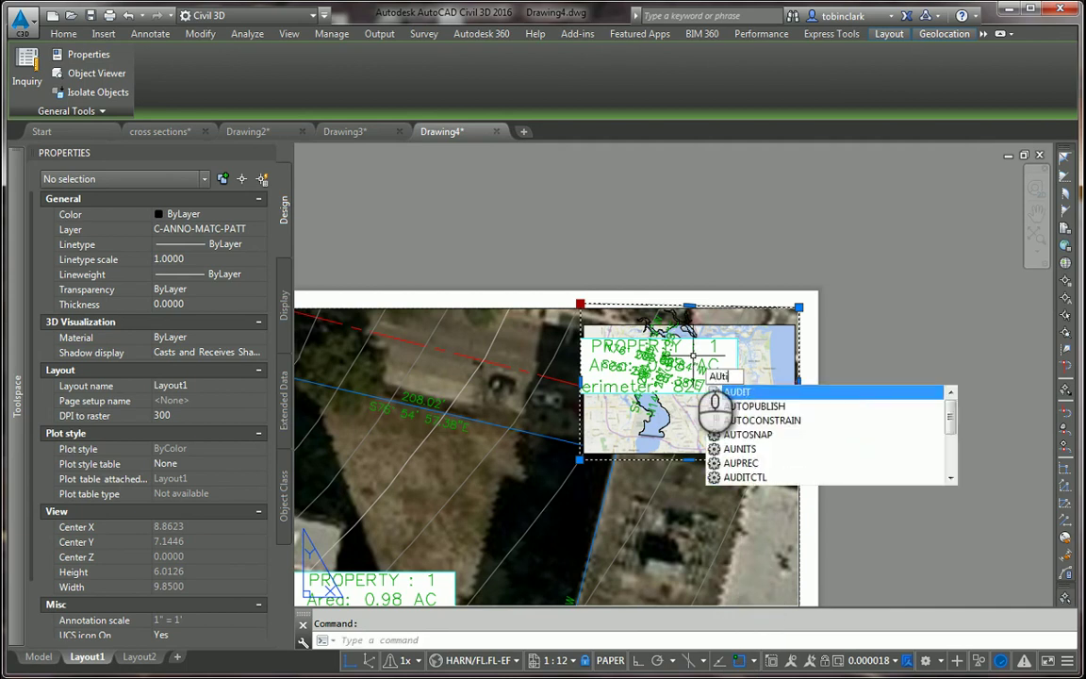
key(Return)
text(au)
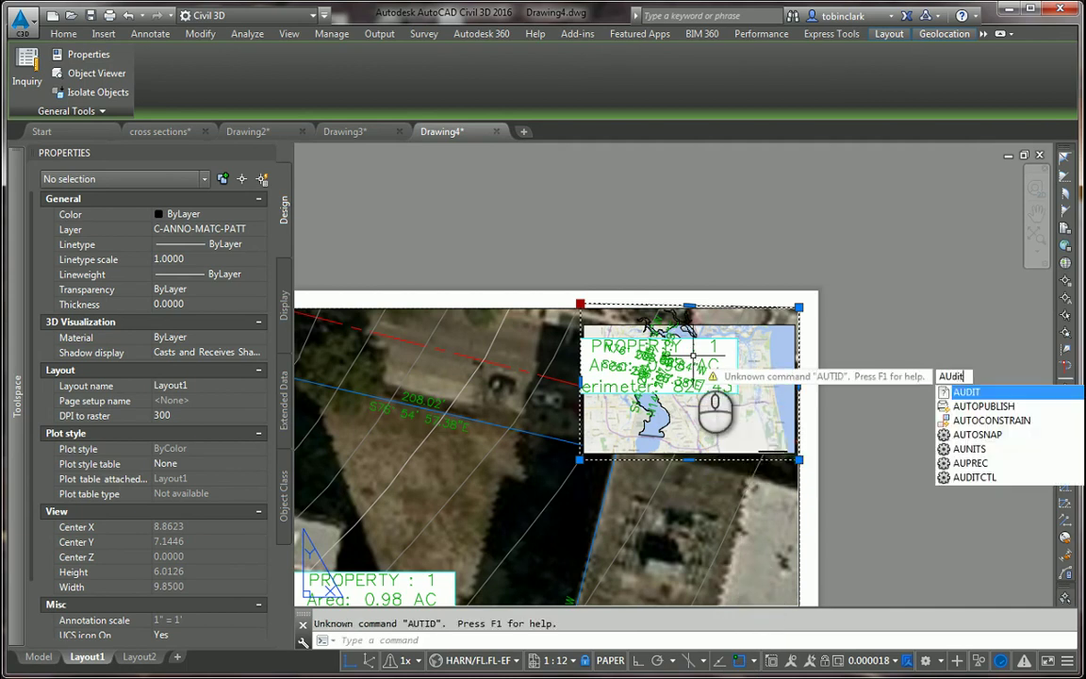
text(dit)
key(Return)
key(Return)
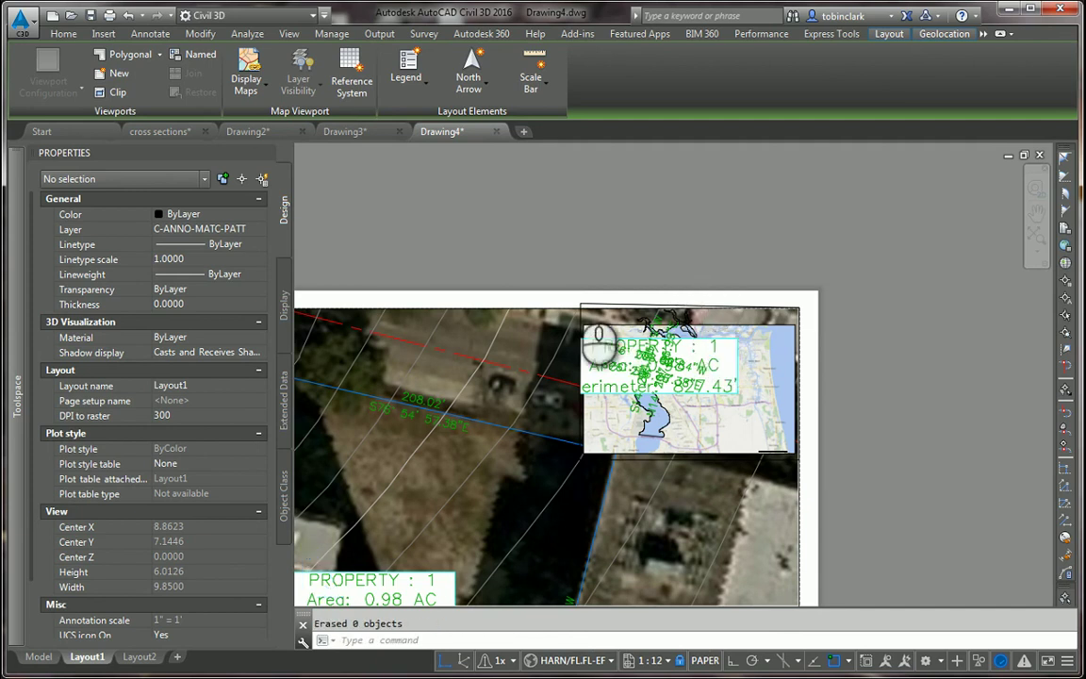
Try again to stretch the polygonal inset viewport's upper-left vertex down to the main viewport's top edge.
scroll(602, 318, up, 2)
click(579, 293)
click(564, 295)
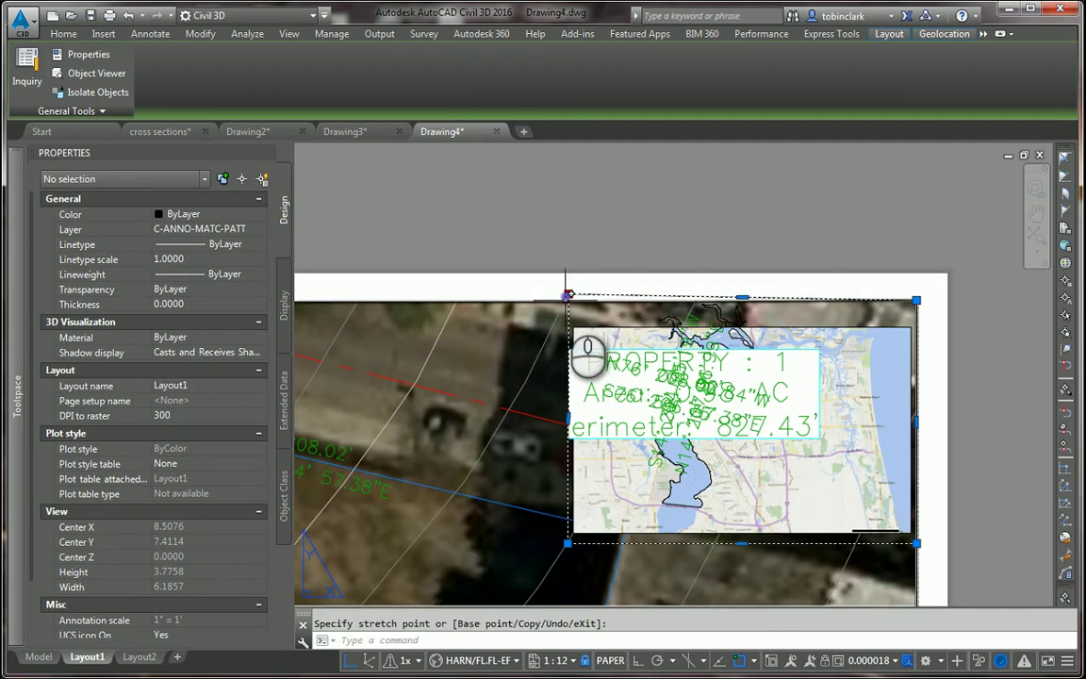
key(Escape)
key(Escape)
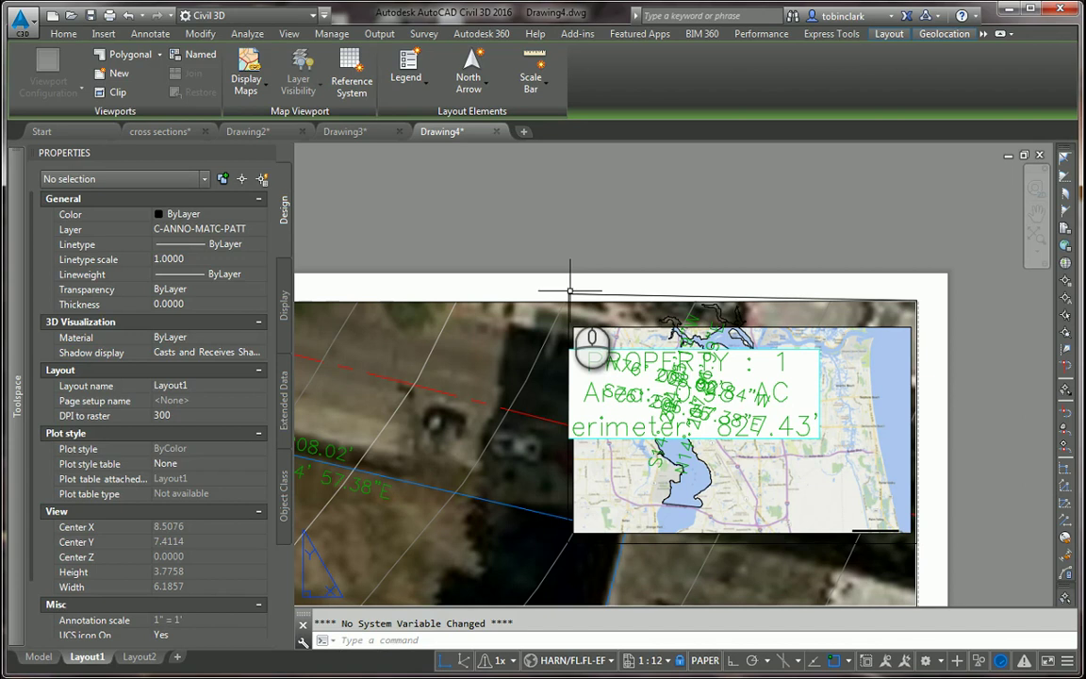
click(569, 292)
click(568, 295)
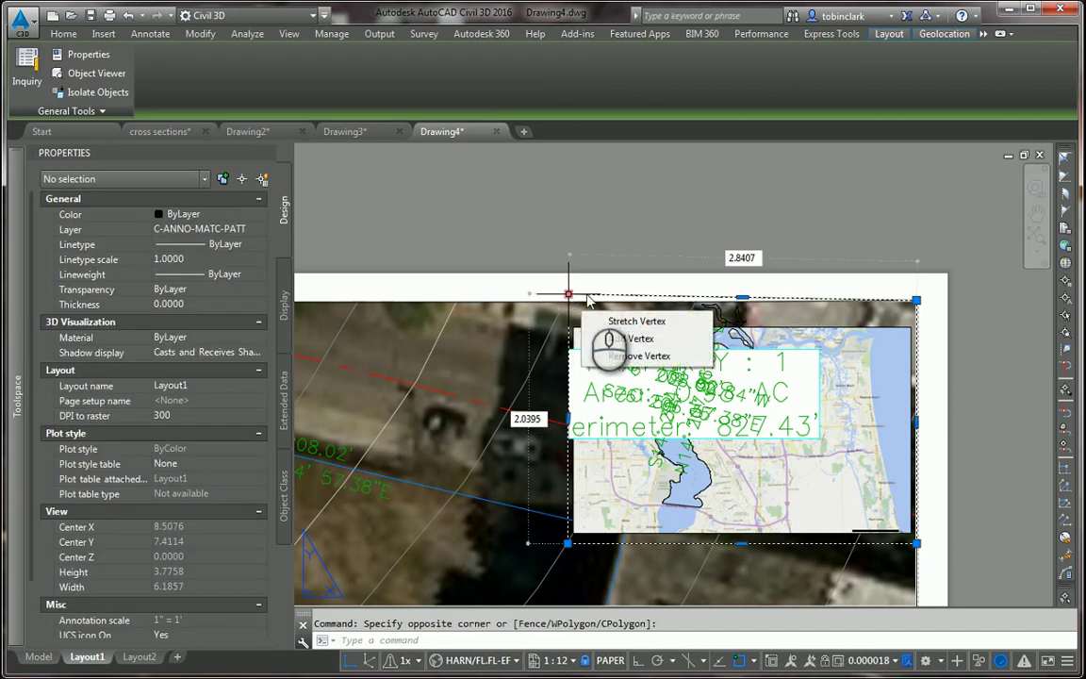
click(566, 295)
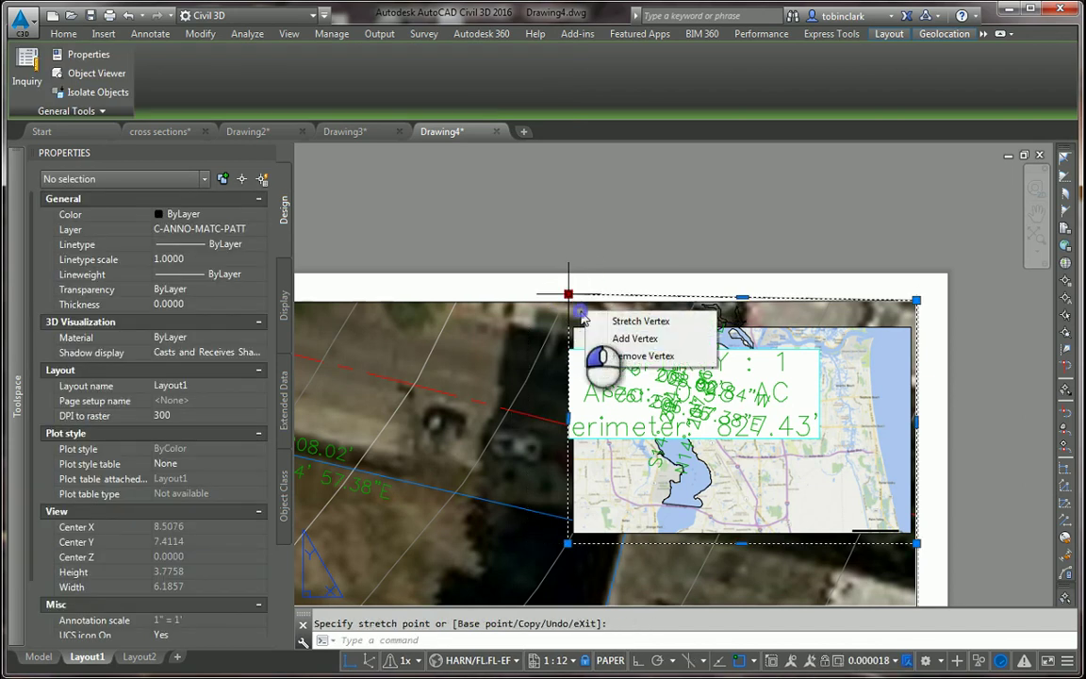
click(581, 313)
key(Escape)
click(983, 298)
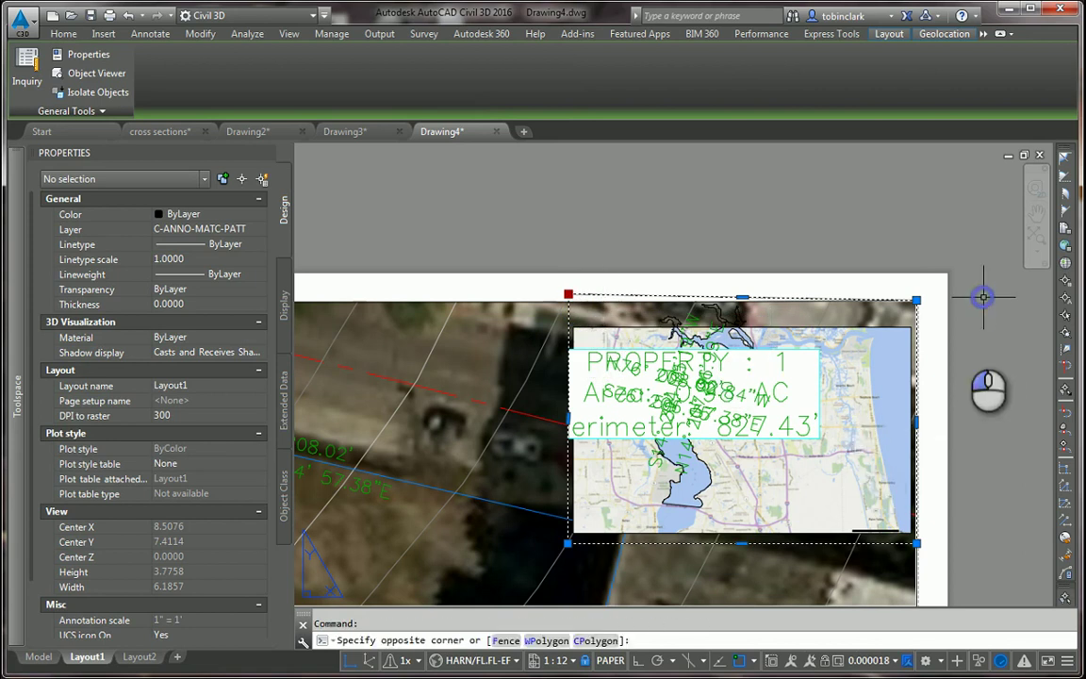
Activate the inset viewport and freeze the C-PROP and C-ROAD layers in it by picking objects with LAYFRZ.
double_click(872, 351)
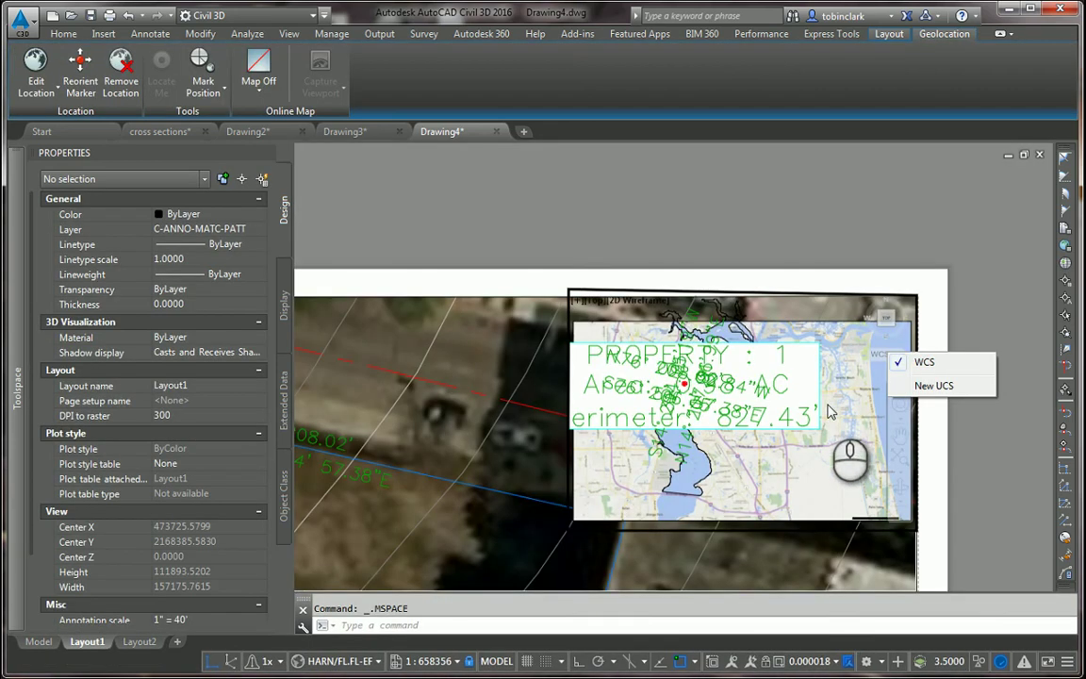
click(945, 375)
click(833, 413)
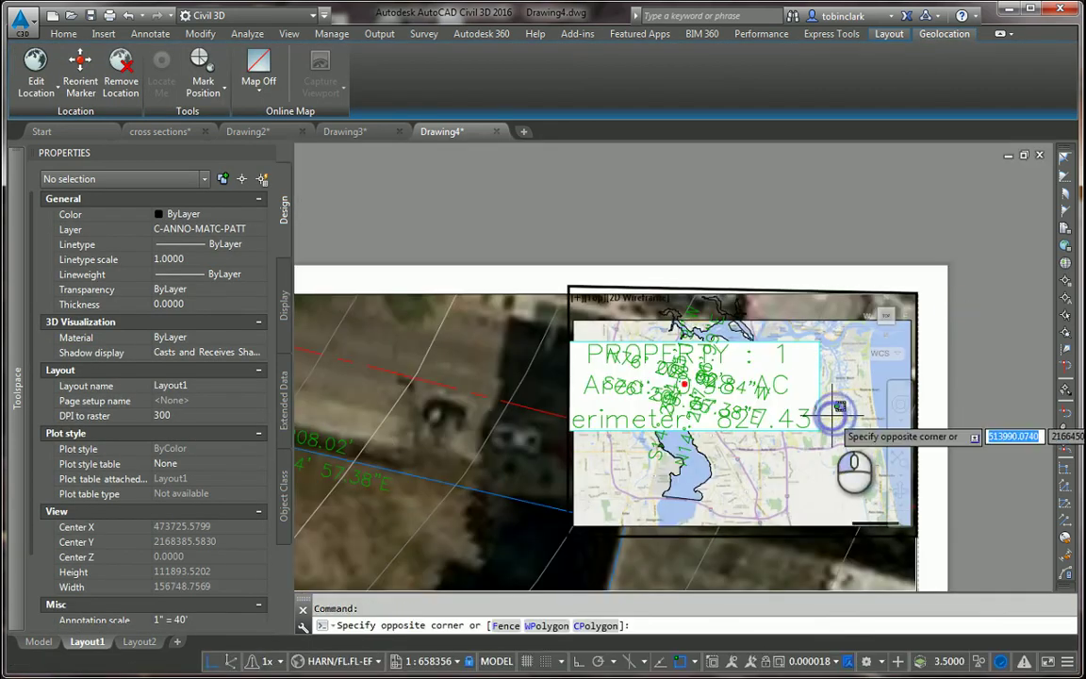
key(Escape)
scroll(813, 443, down, 2)
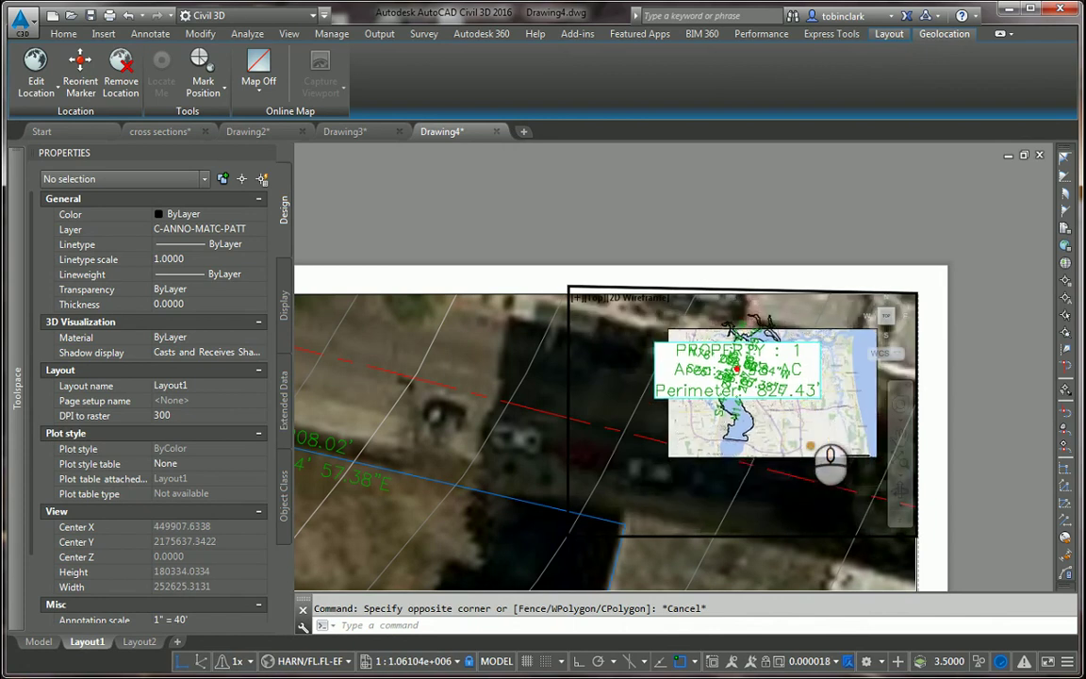
scroll(830, 462, up, 2)
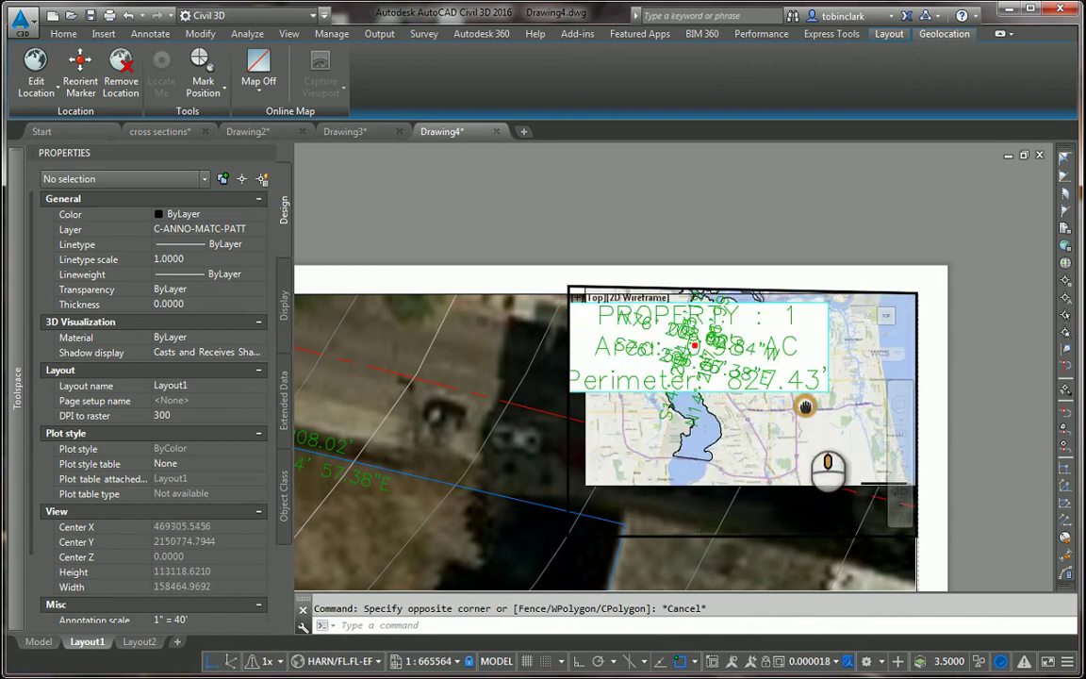
click(63, 33)
click(891, 74)
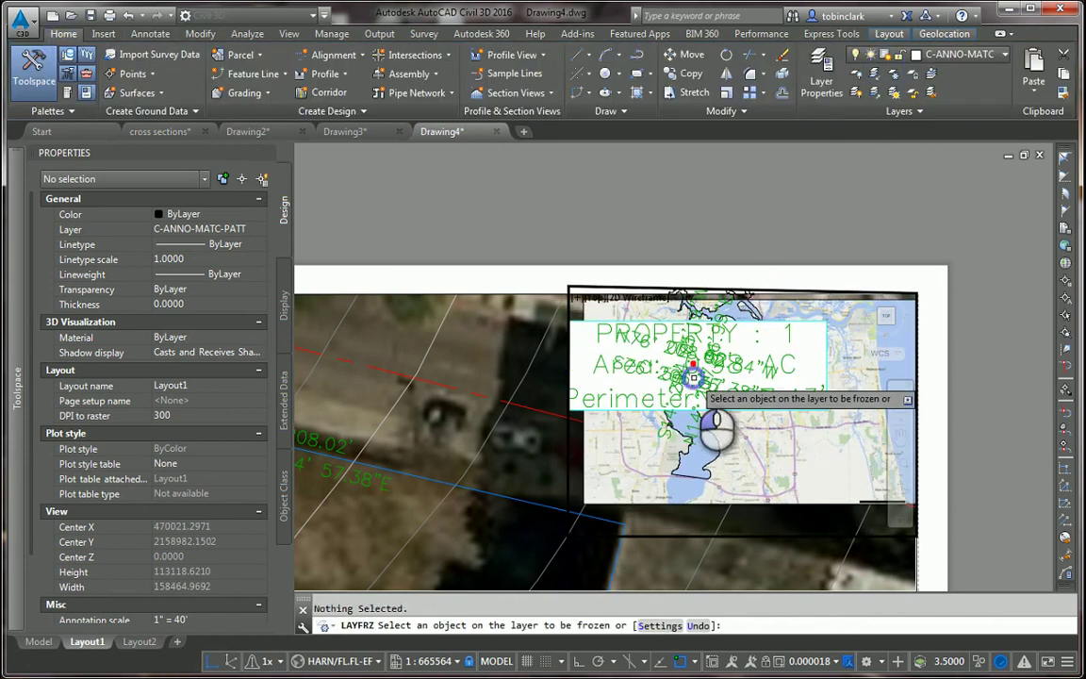
click(695, 365)
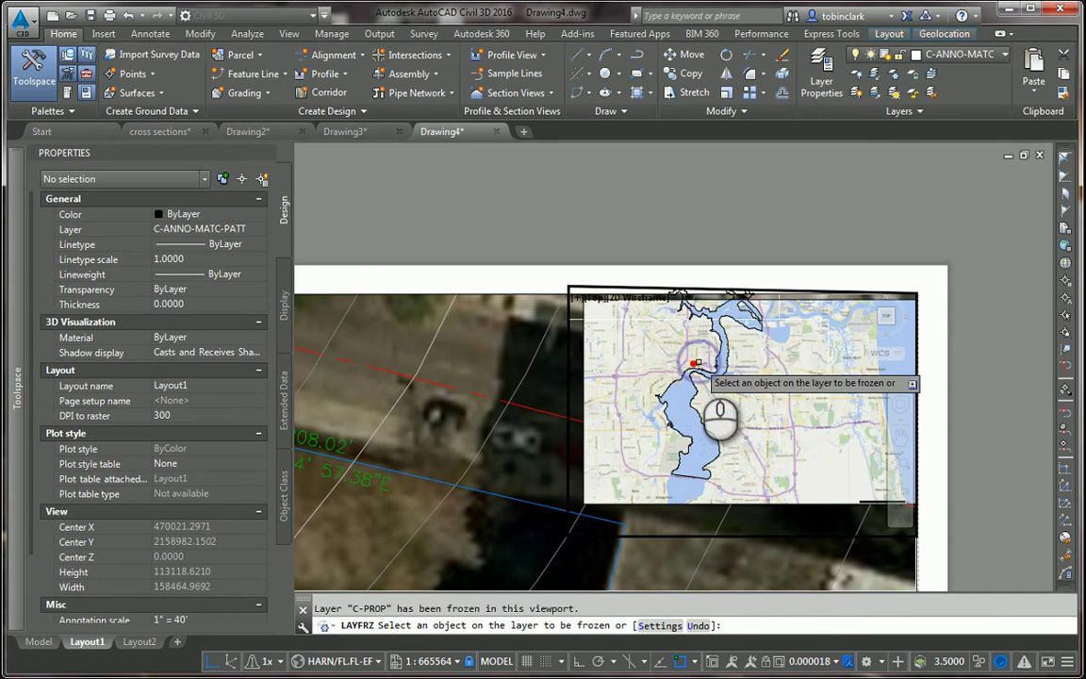
click(694, 363)
Freeze the current C-ANNO-MATC-PATT layer in the inset viewport by picking its object beside the small aerial image.
scroll(702, 377, up, 5)
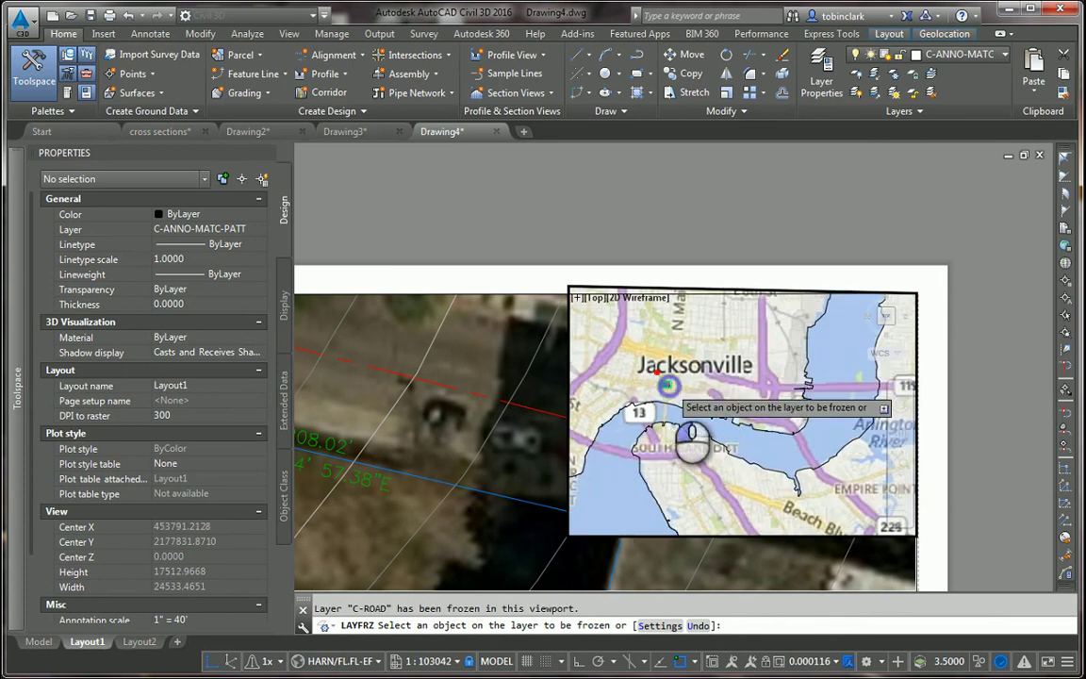
click(666, 385)
click(664, 385)
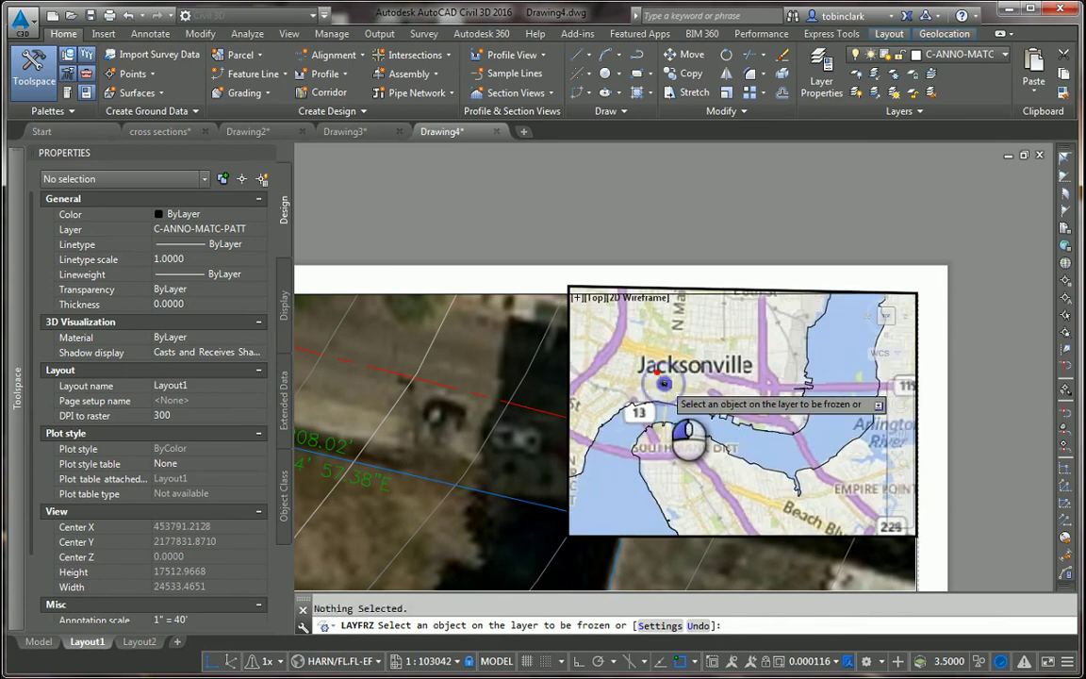
scroll(664, 383, up, 3)
click(675, 377)
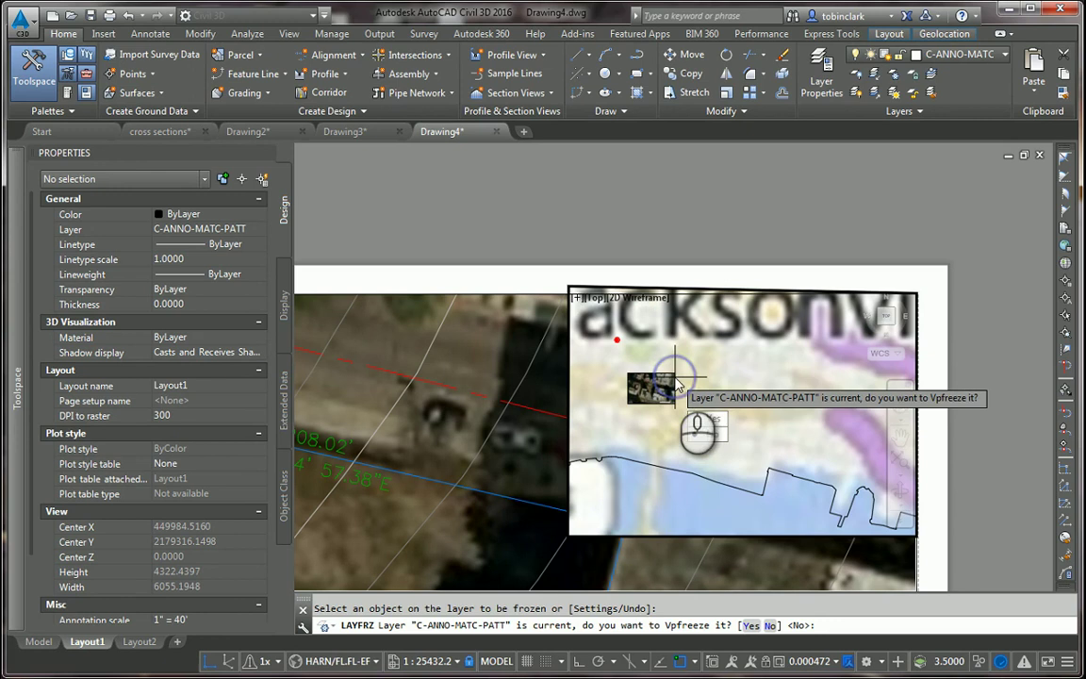
click(701, 420)
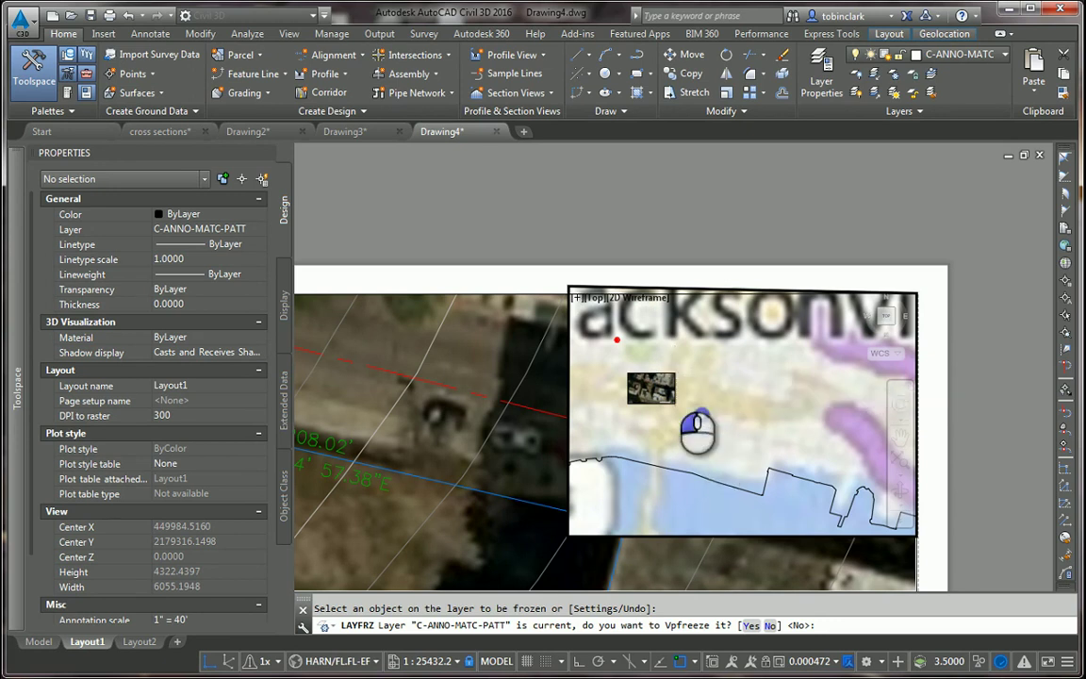
End the layer freezing, frame the inset viewport's map around Jacksonville and the river, and return to paper space.
scroll(676, 376, down, 6)
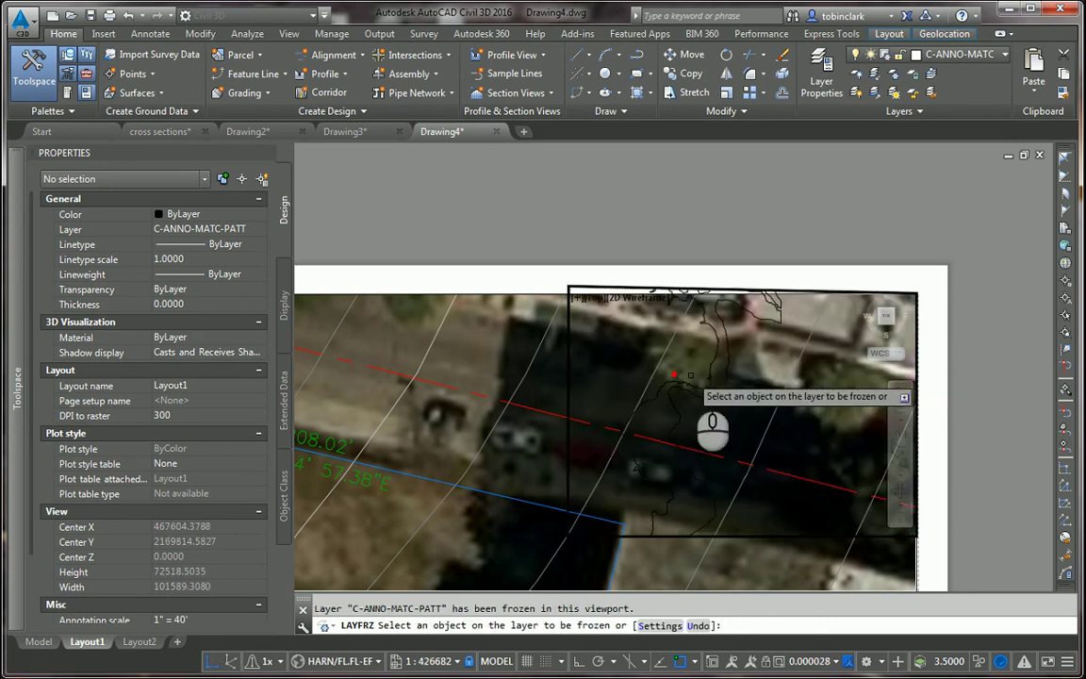
scroll(690, 375, up, 5)
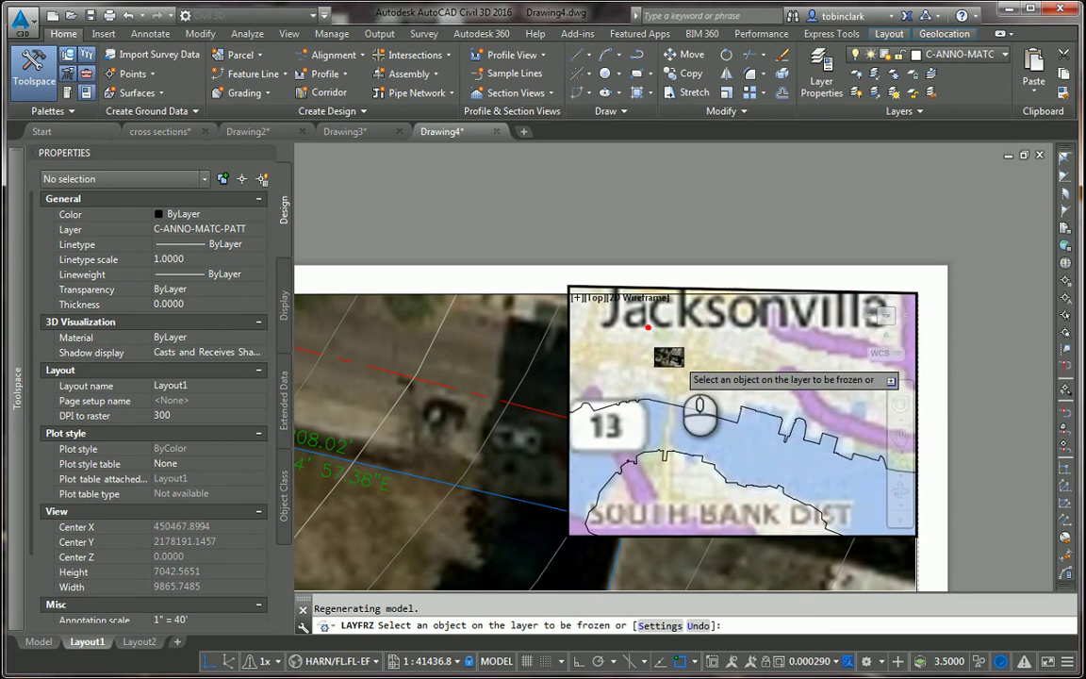
scroll(669, 356, down, 2)
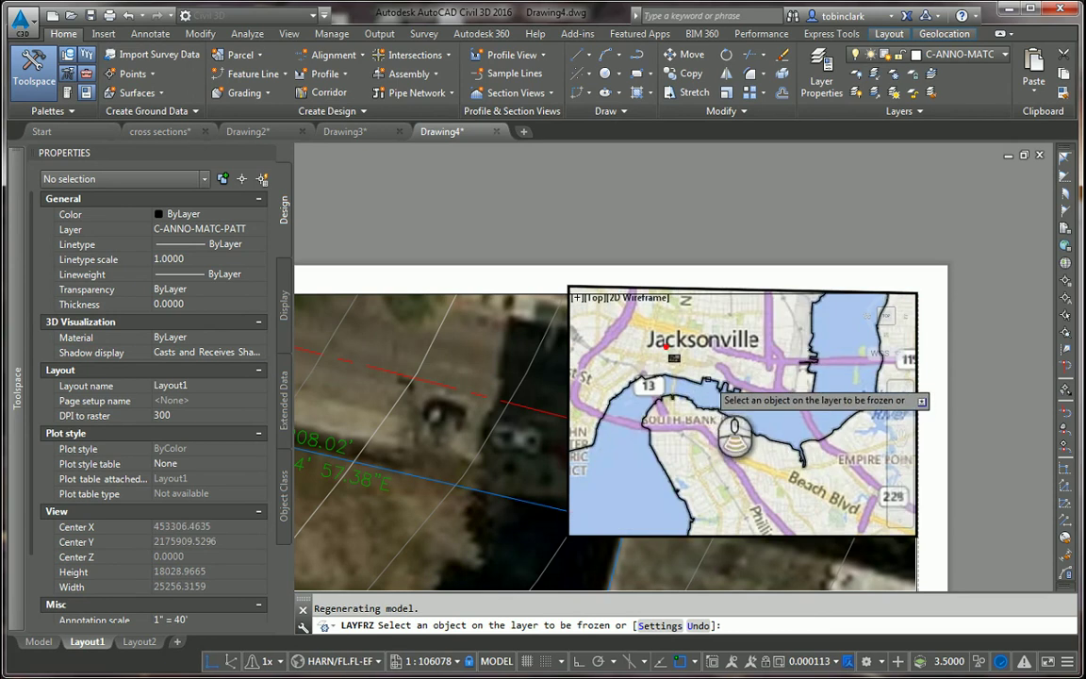
scroll(707, 379, down, 3)
key(Escape)
middle_click(712, 372)
middle_click(712, 372)
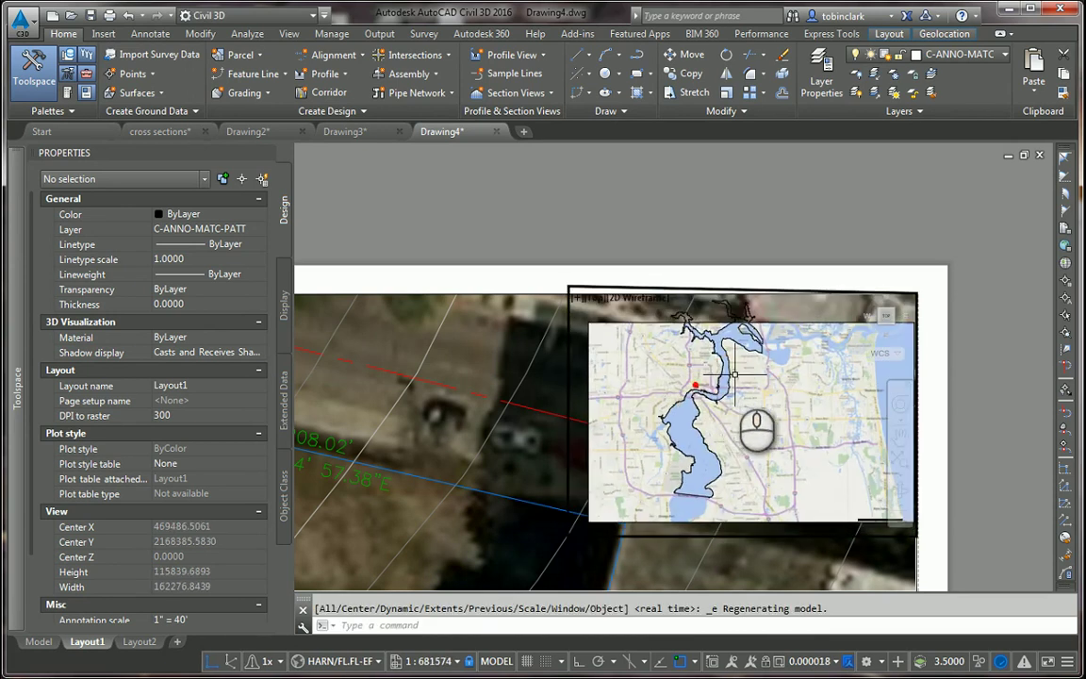
scroll(734, 375, up, 3)
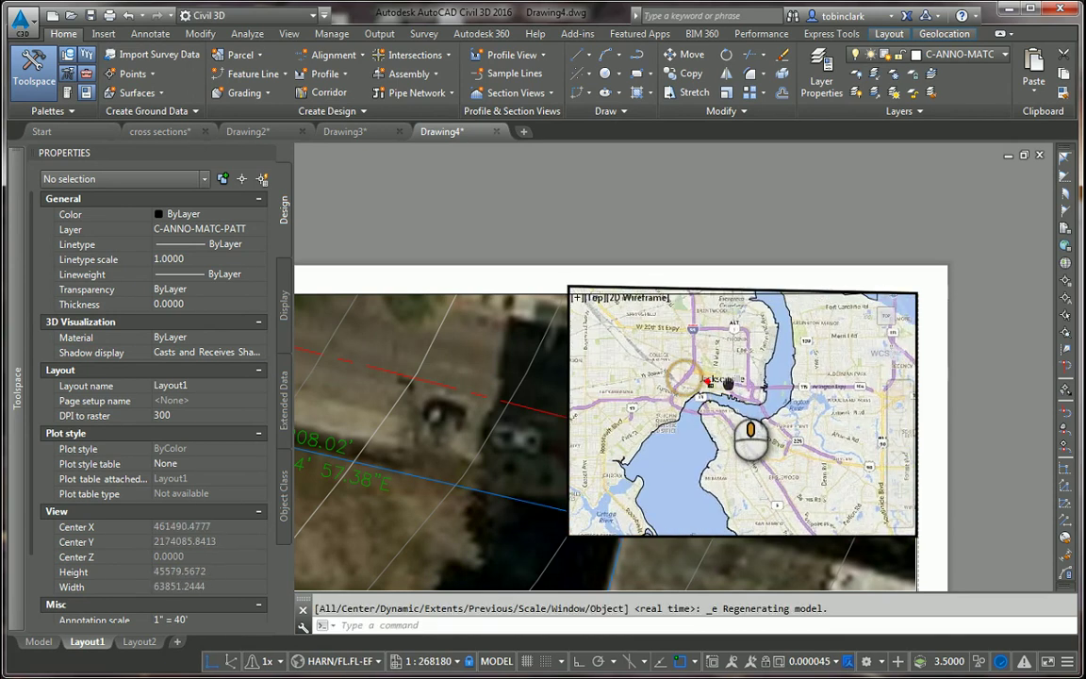
middle_drag(727, 384, 796, 346)
double_click(982, 311)
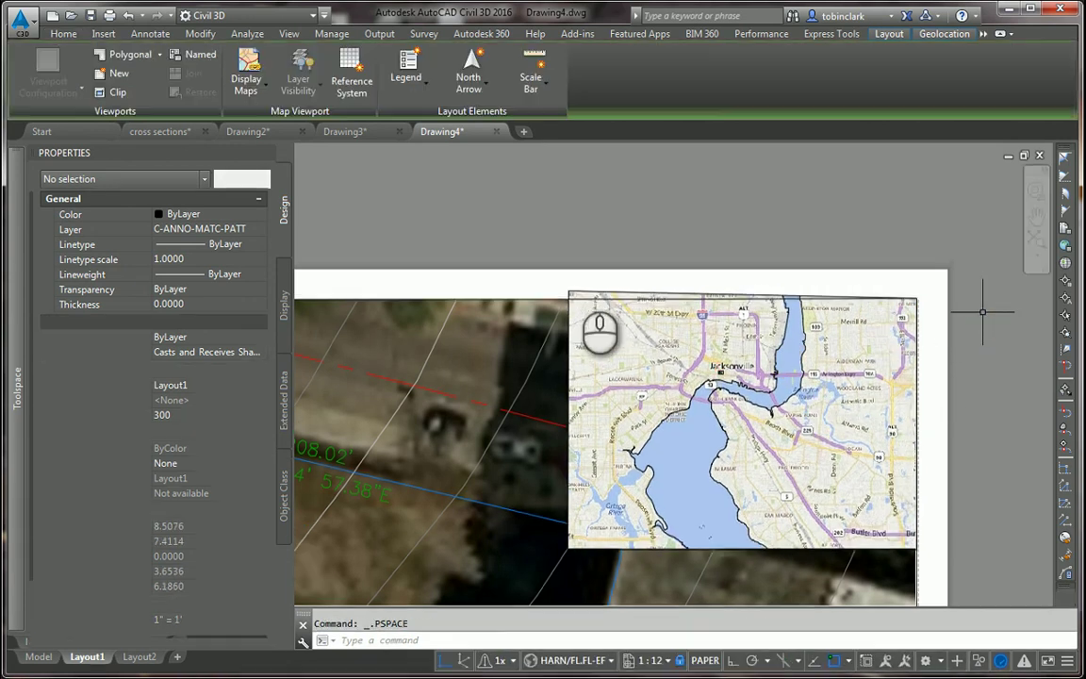
Try to trim the inset viewport's slanted top edge with TRIM, using all objects as cutting edges.
key(Return)
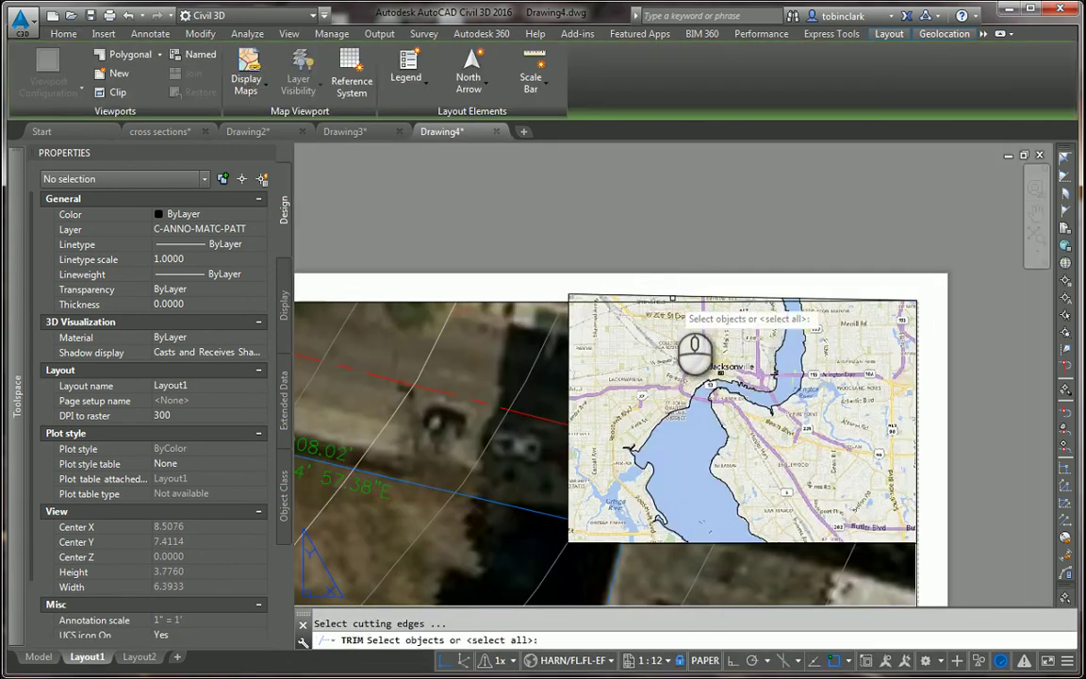
key(Return)
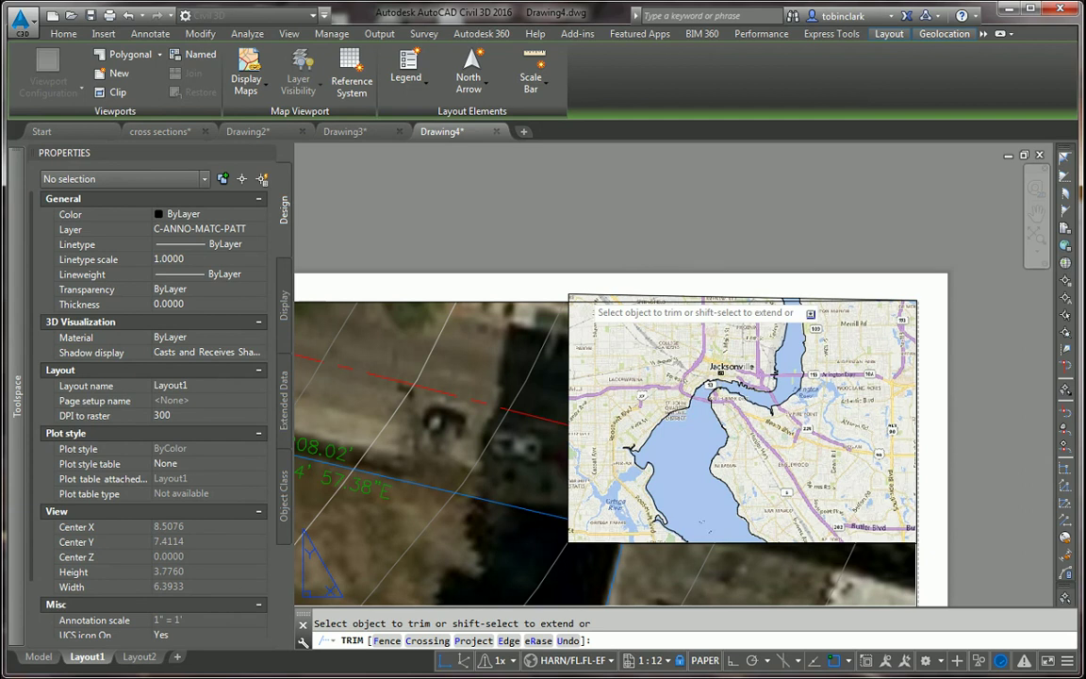
mouse_move(270, 674)
mouse_move(249, 623)
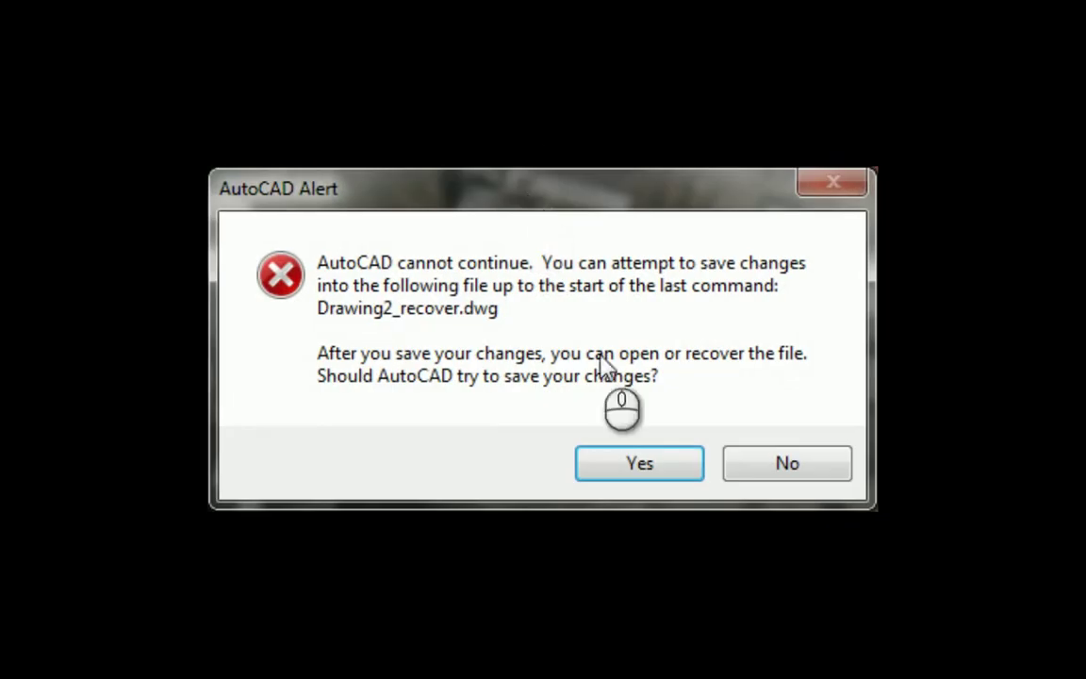
Decline recovery copies of the other drawings, save Drawing4_recover.dwg, and dismiss the error report without sending it.
click(792, 463)
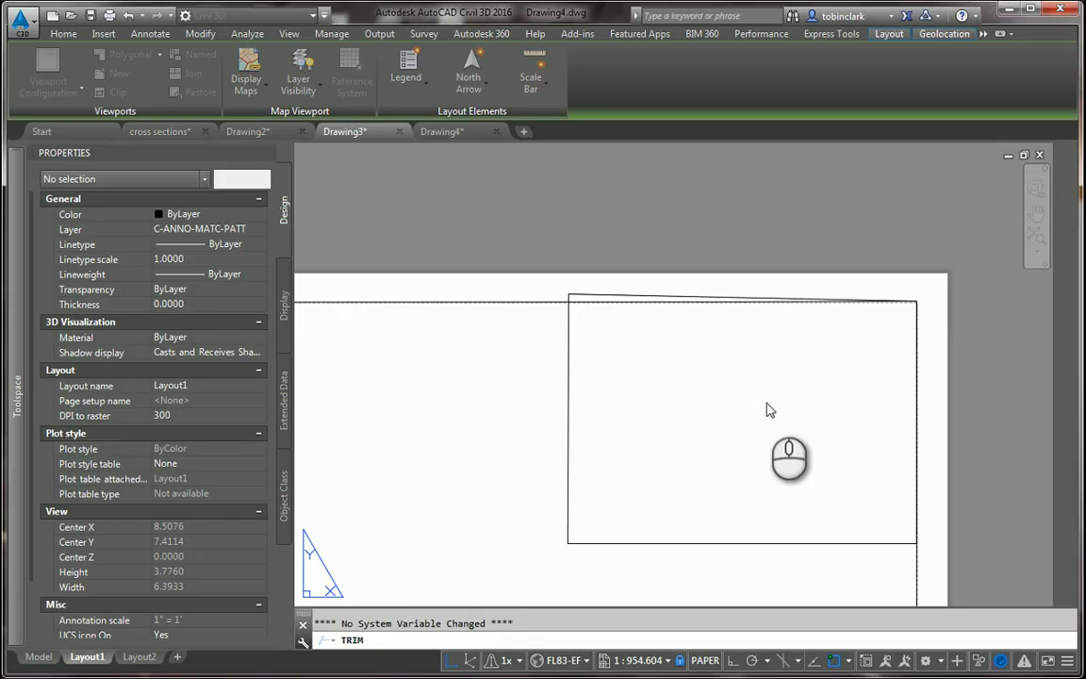
click(791, 463)
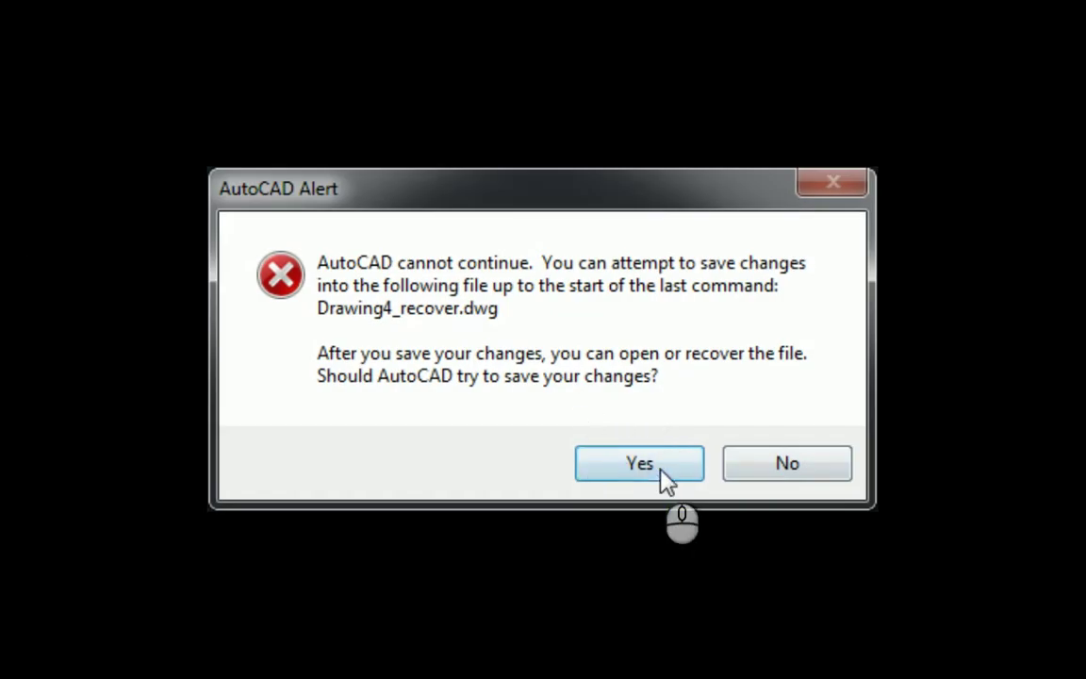
click(660, 470)
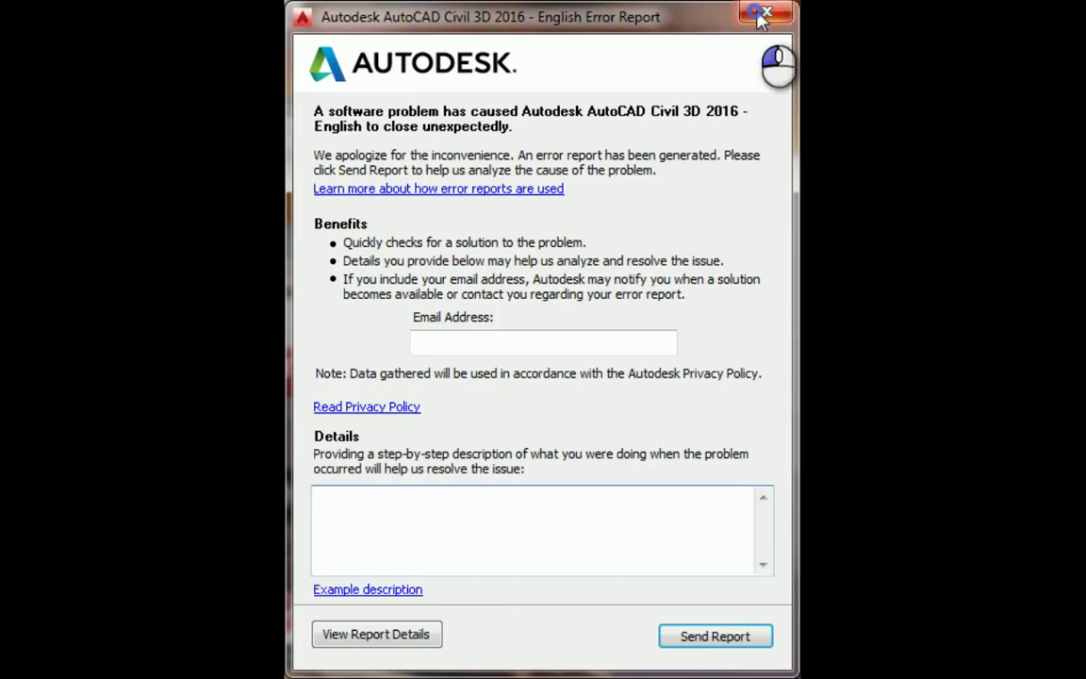
click(764, 15)
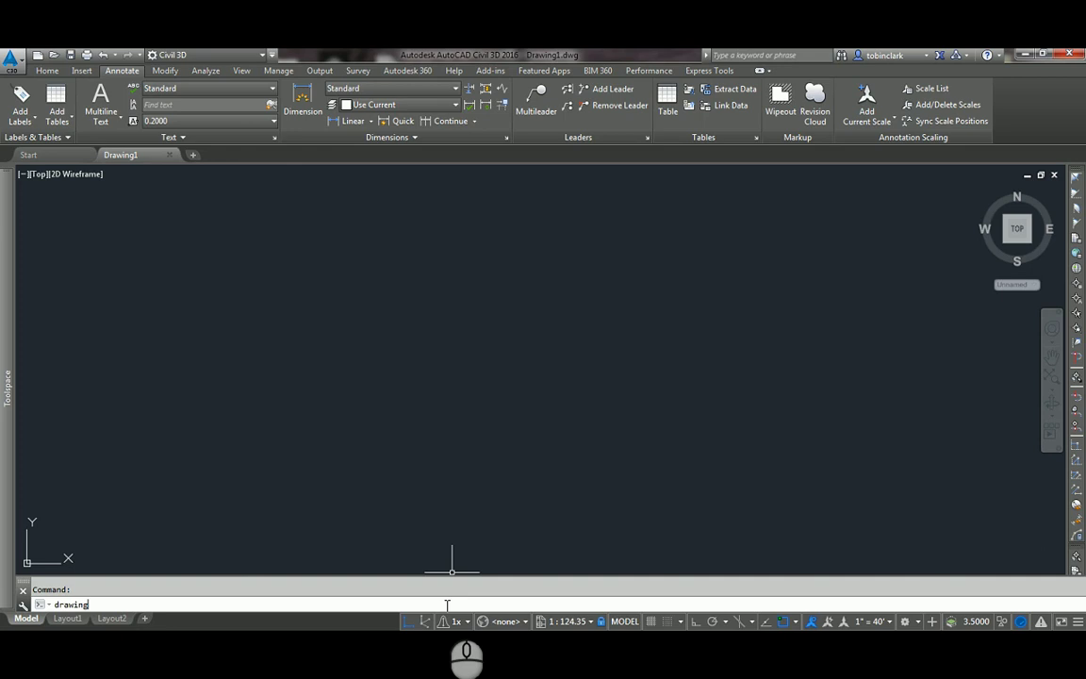
Open the Drawing Recovery Manager with DRAWINGRECOVERY and list the backup files under cross sections (2).
text(recovery)
key(Return)
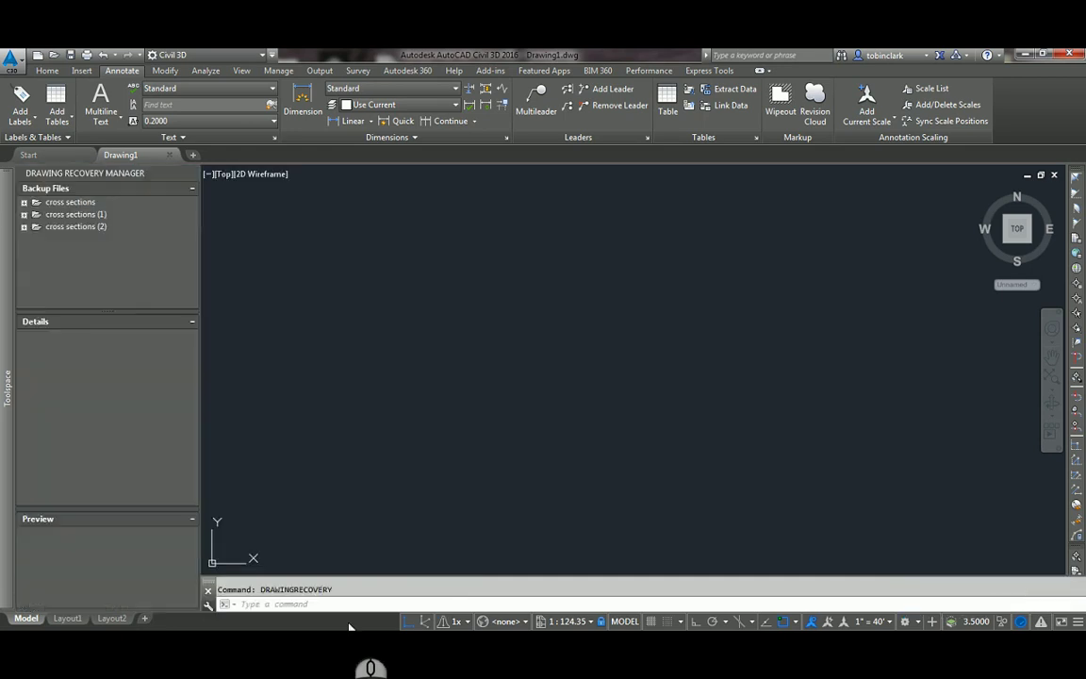
mouse_move(12, 243)
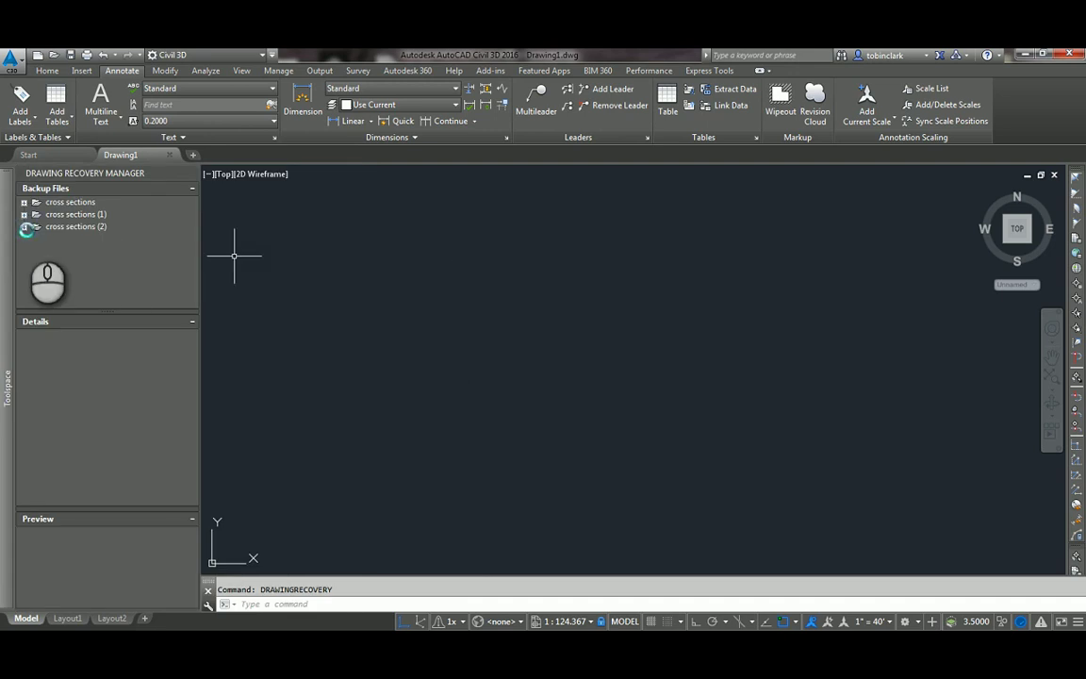
click(24, 227)
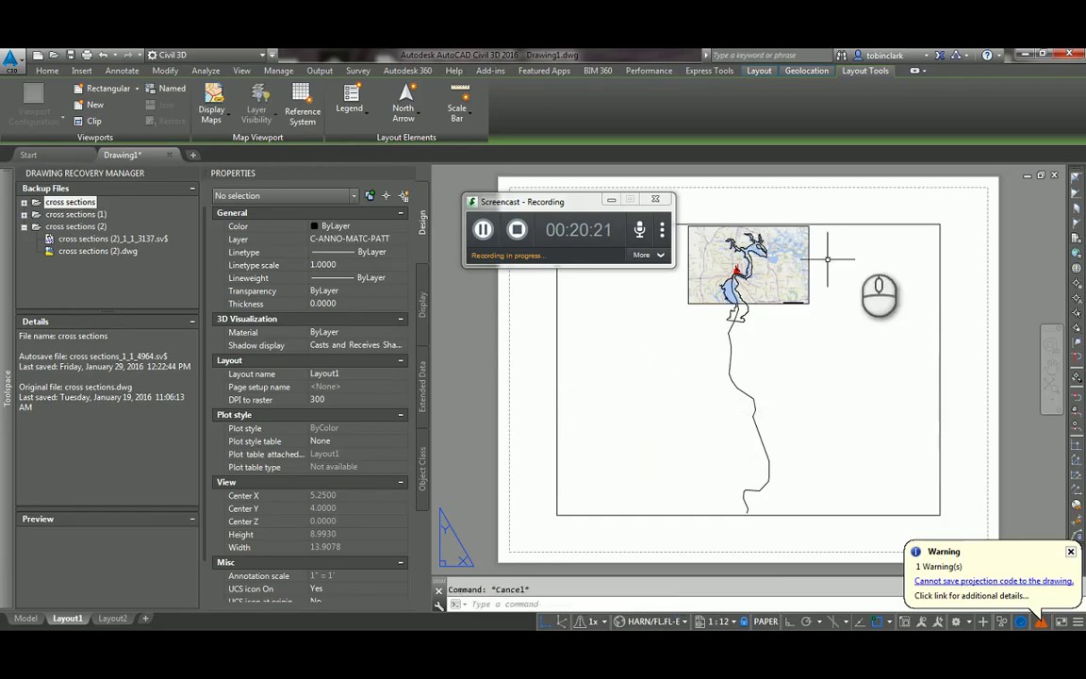
Enlarge the main viewport on Layout1 by stretching its upper-right and lower-left corners out to the sheet's printable margins.
key(Escape)
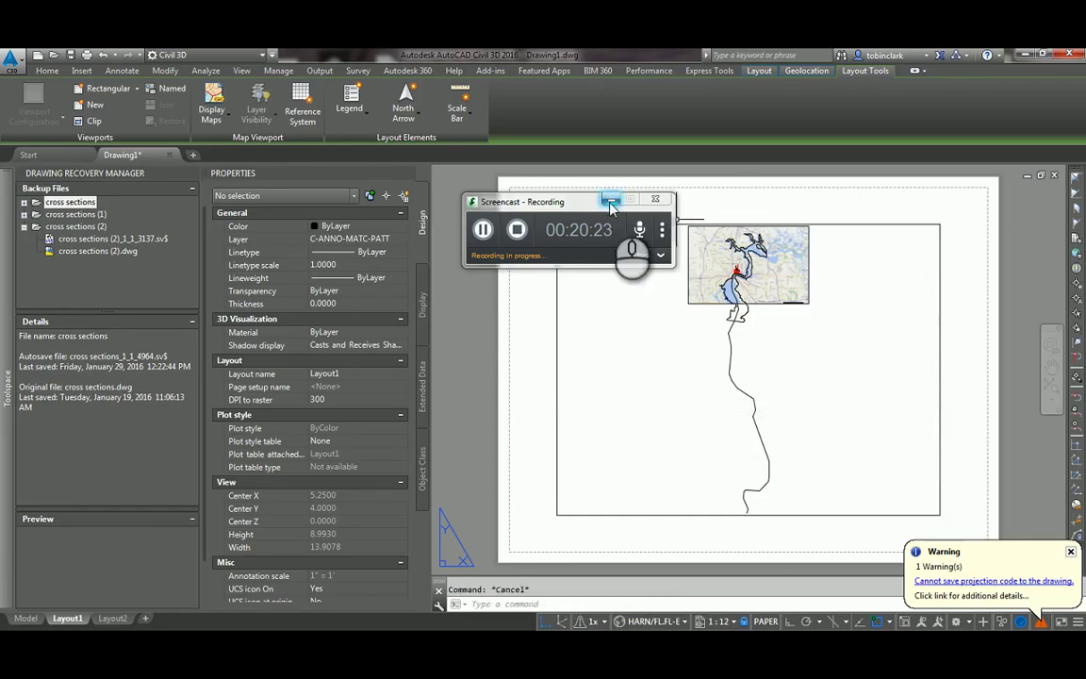
click(947, 238)
click(925, 246)
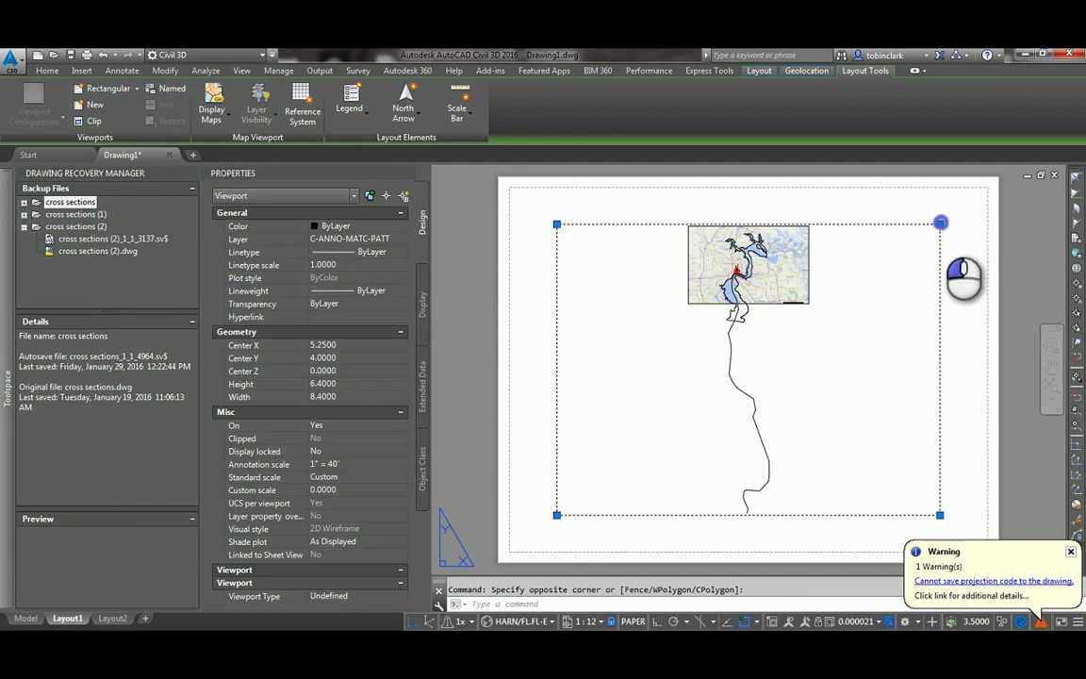
click(940, 223)
click(987, 186)
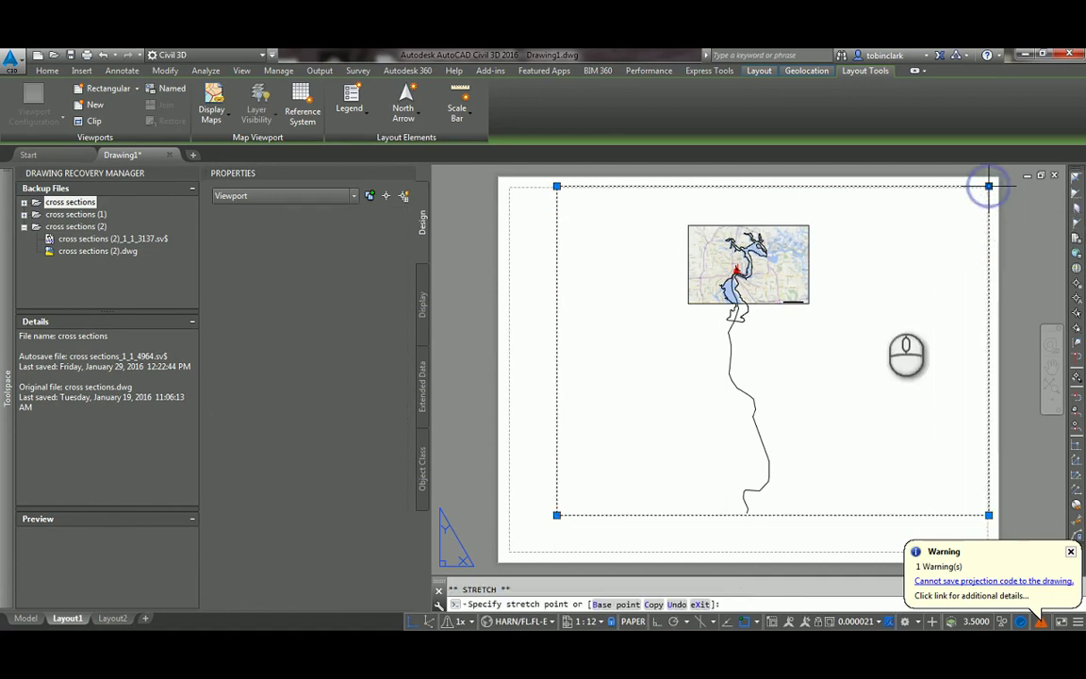
click(557, 515)
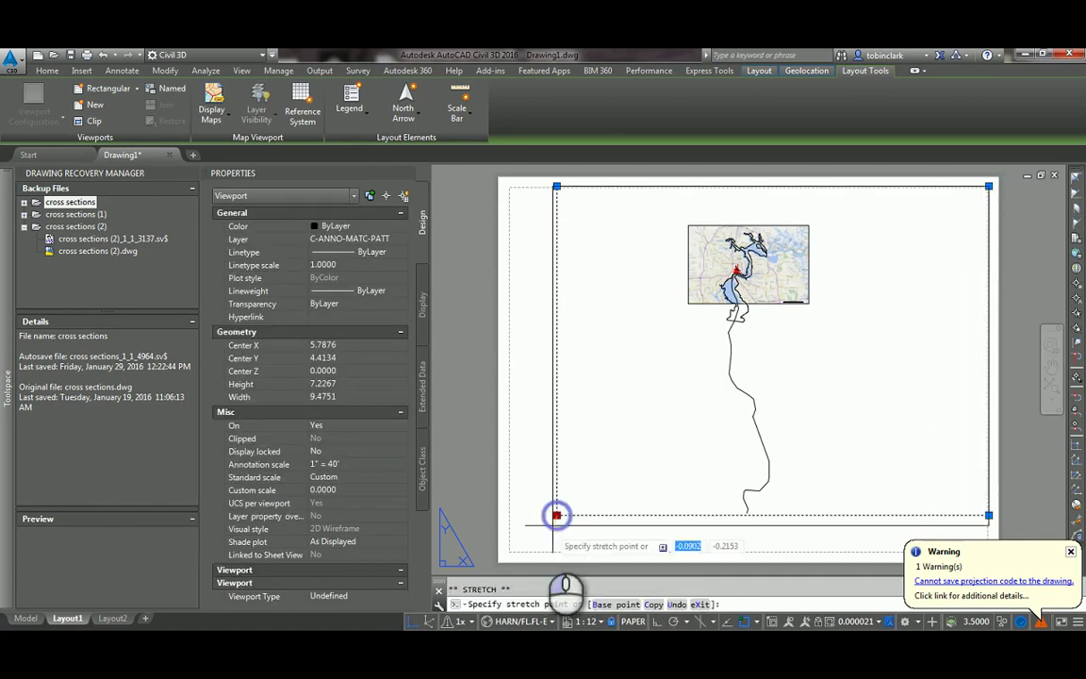
click(505, 553)
key(Escape)
Dismiss the projection warning, then activate the enlarged viewport and set its scale to 1" = 40'.
scroll(696, 357, up, 10)
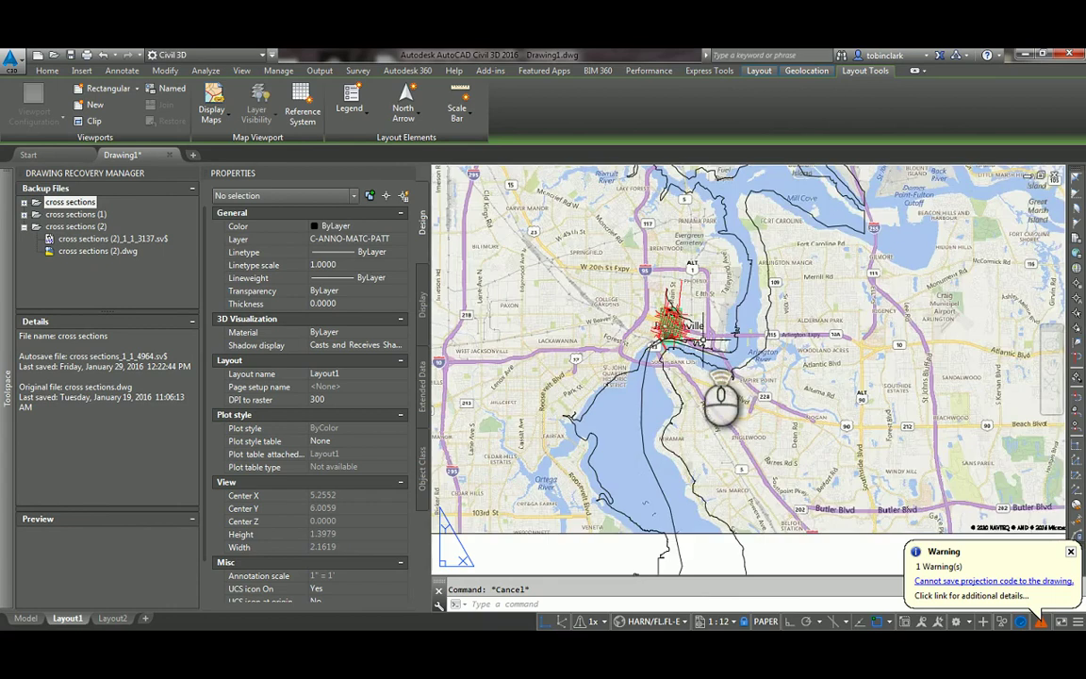
scroll(665, 442, up, 2)
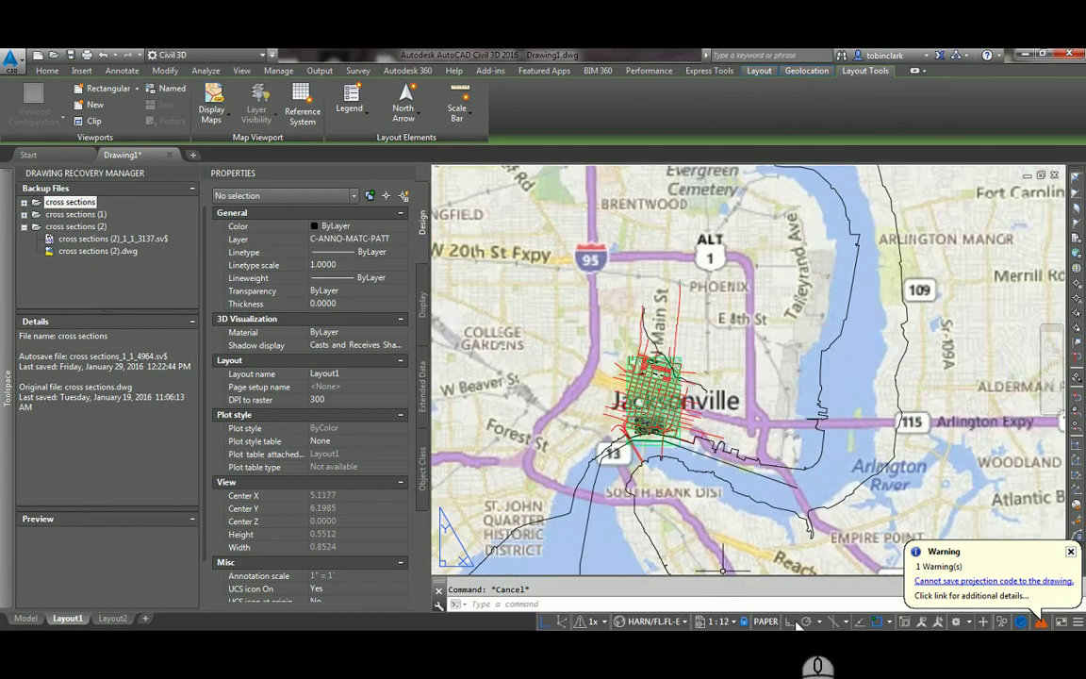
click(1066, 552)
double_click(758, 448)
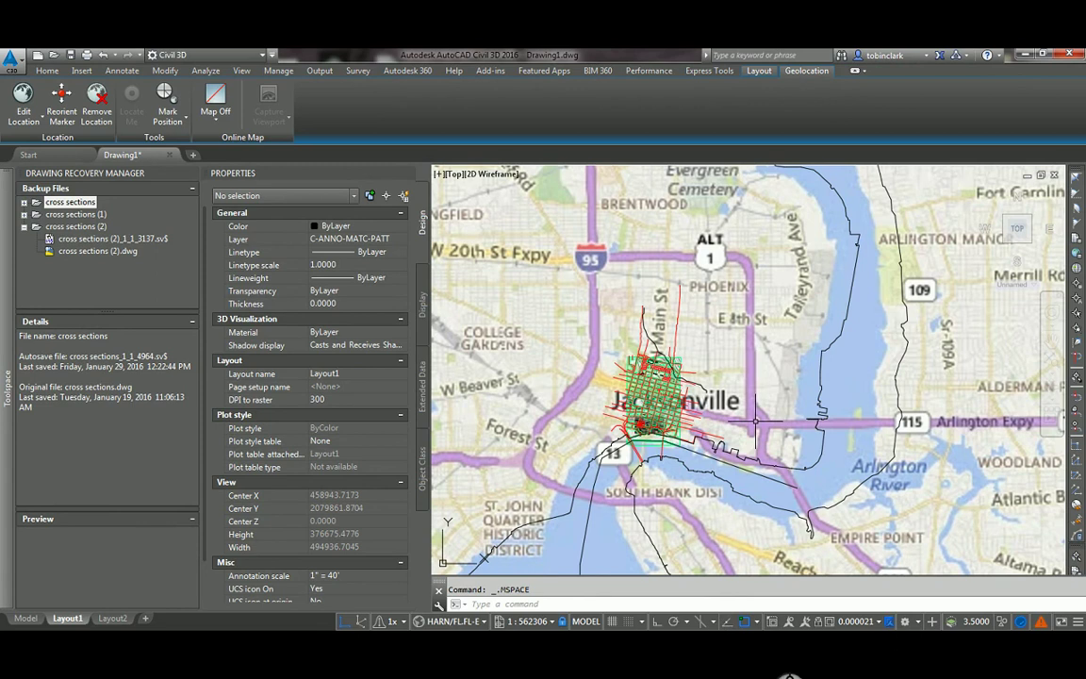
click(884, 624)
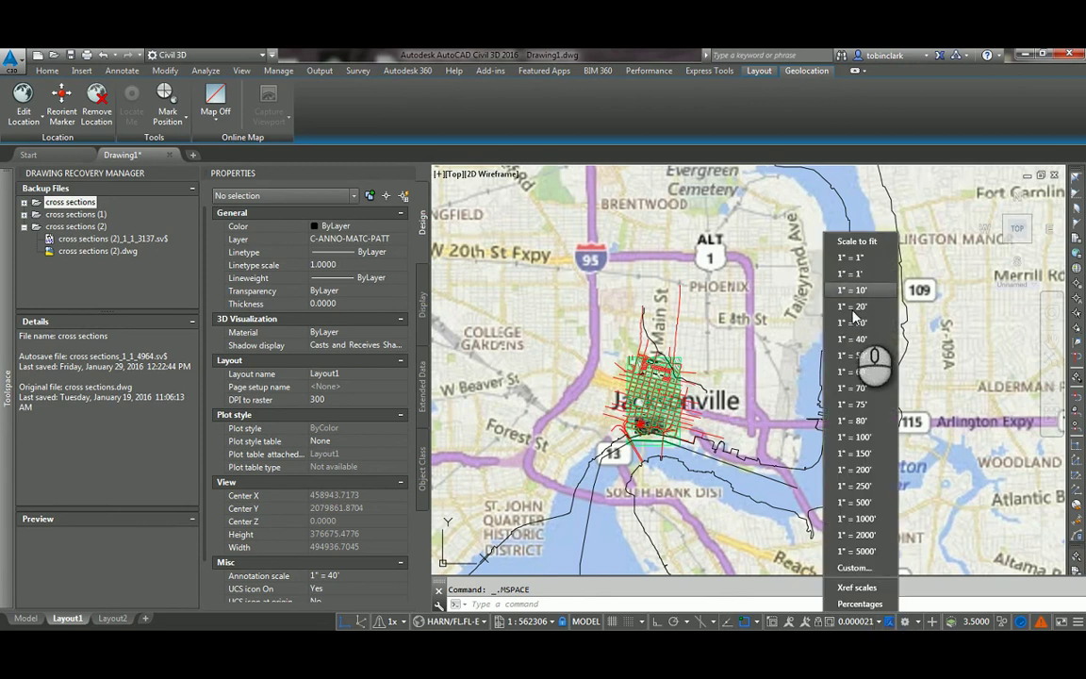
click(855, 343)
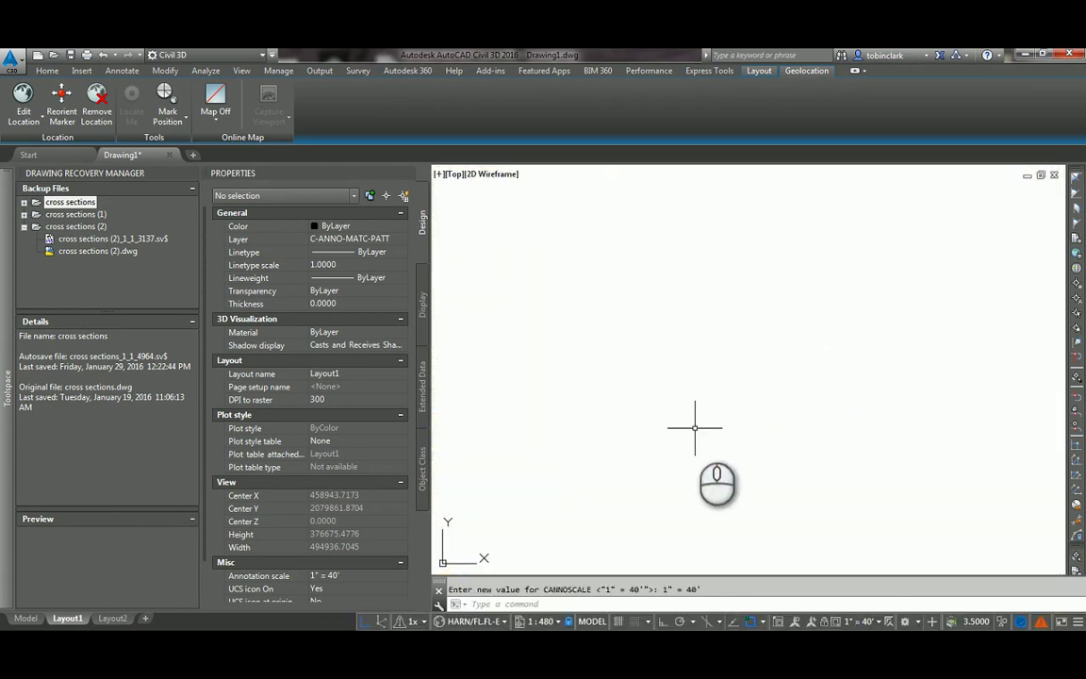
Reframe the viewport from its extents onto the aerial image's red marker and set the scale to 1" = 40' again.
double_click(716, 480)
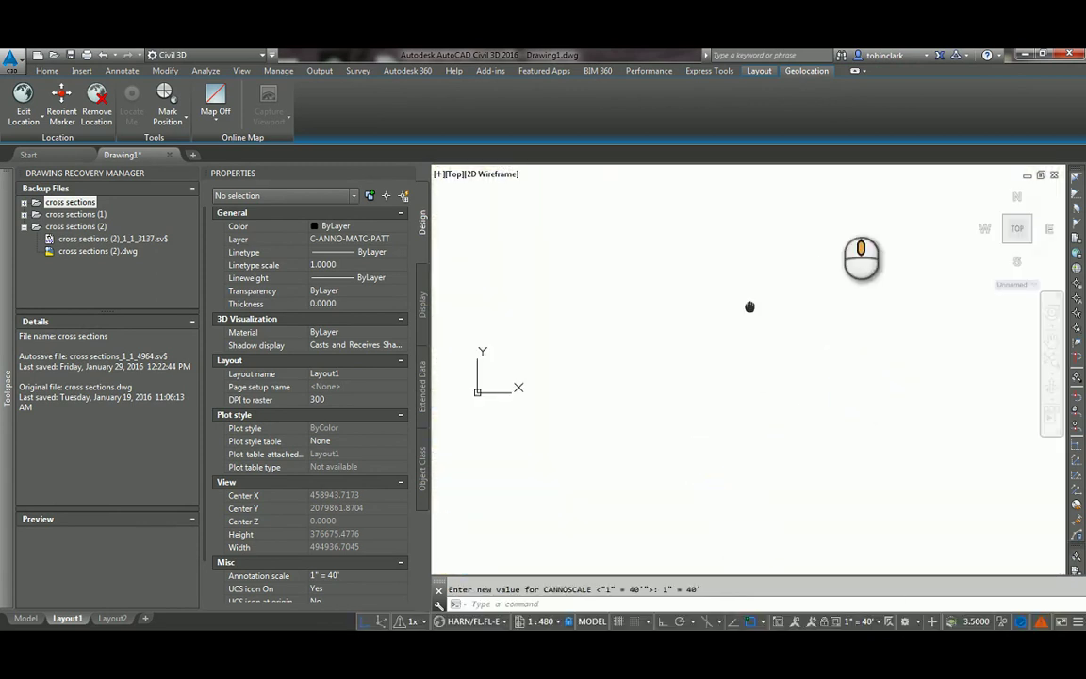
middle_click(732, 384)
middle_click(732, 385)
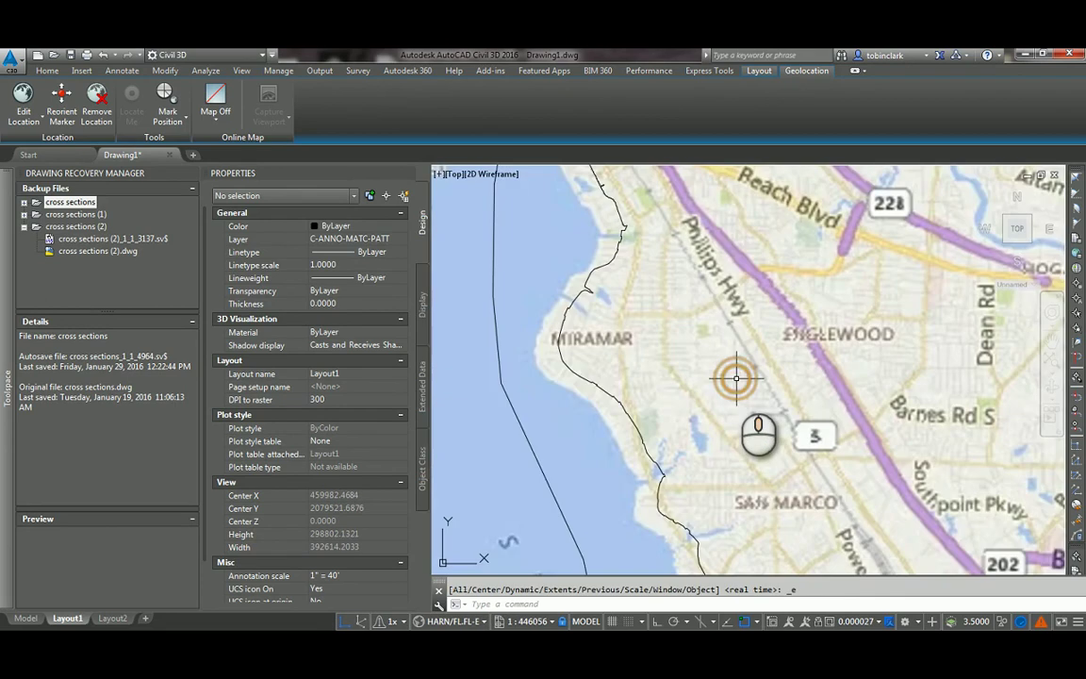
scroll(737, 372, up, 15)
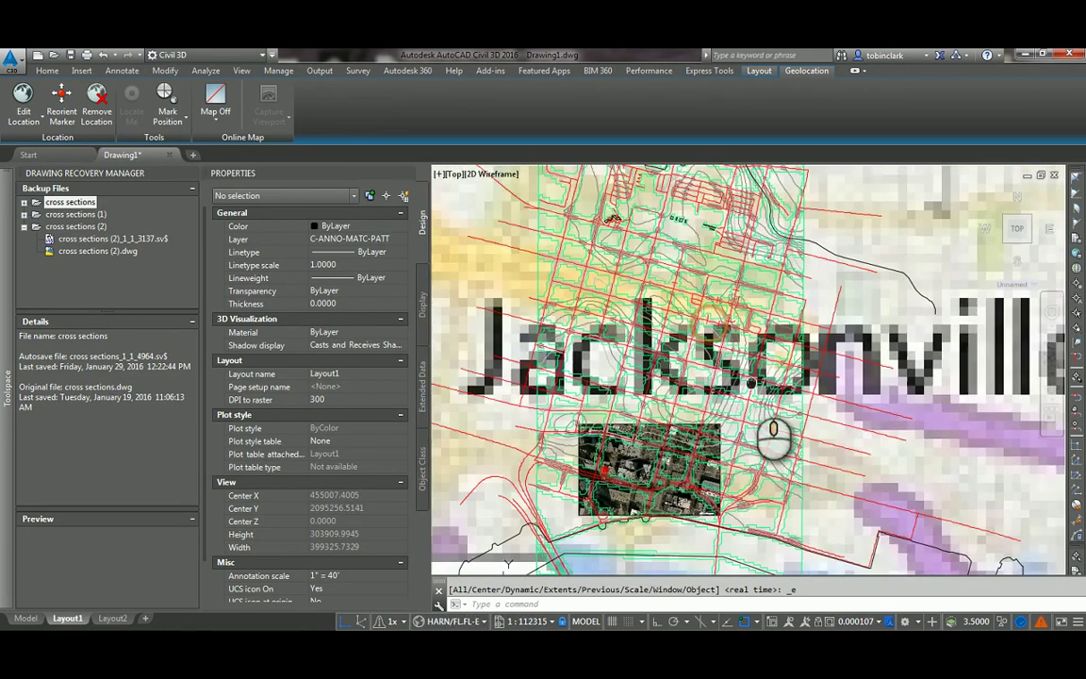
scroll(651, 381, up, 8)
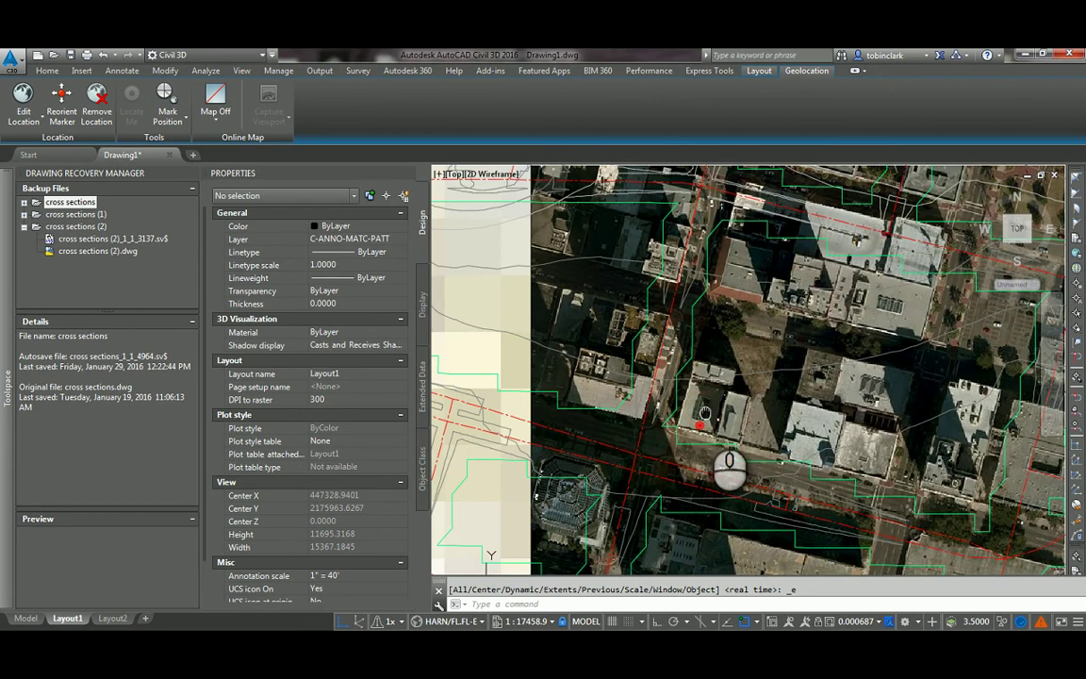
middle_drag(704, 413, 708, 416)
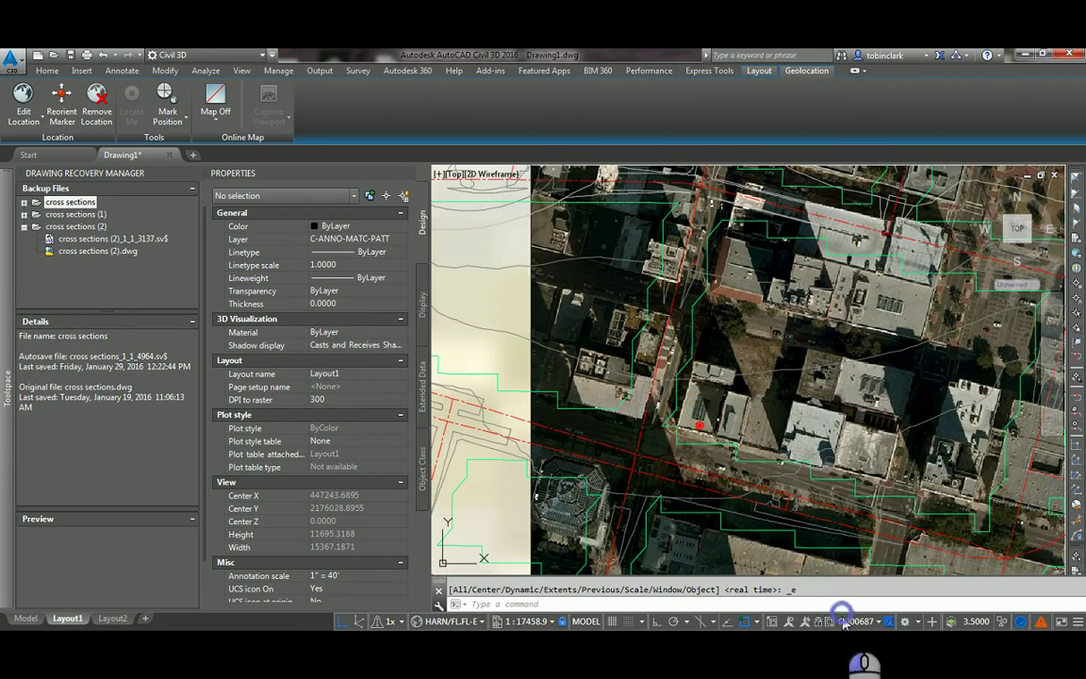
click(844, 622)
click(869, 372)
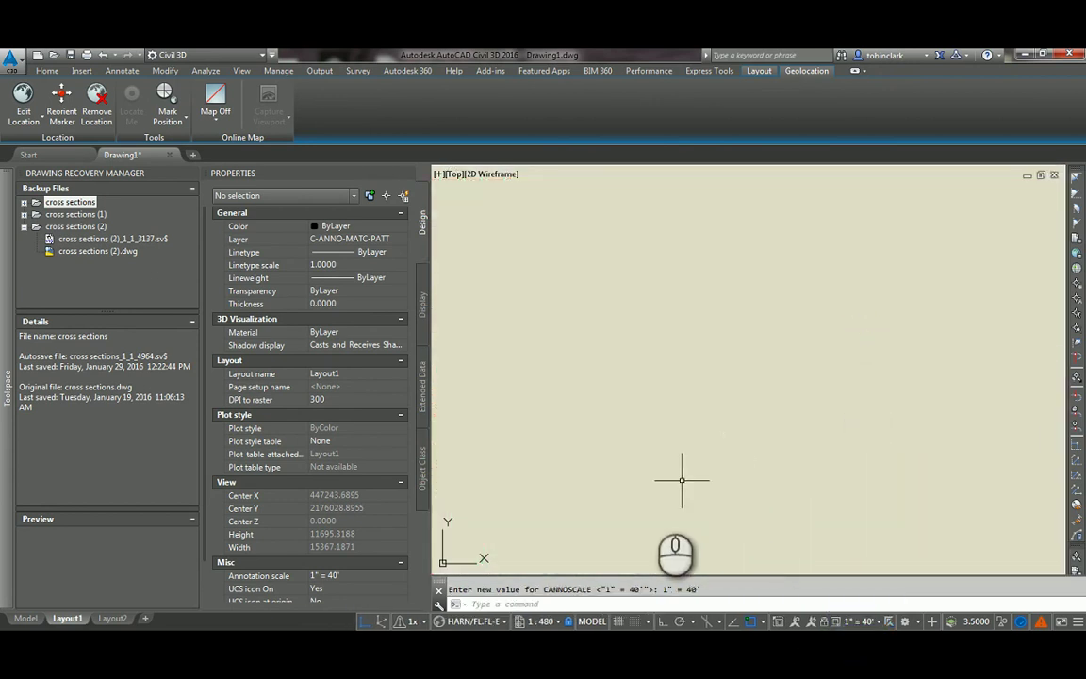
Set the viewport scale to 1" = 100'.
scroll(682, 481, down, 5)
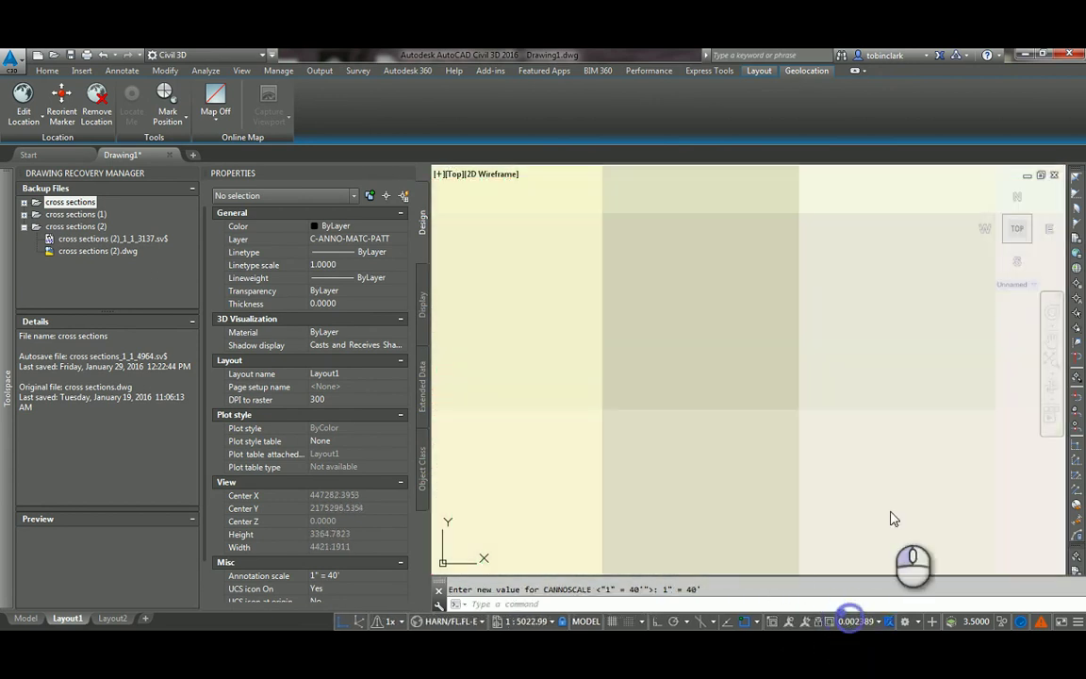
click(848, 621)
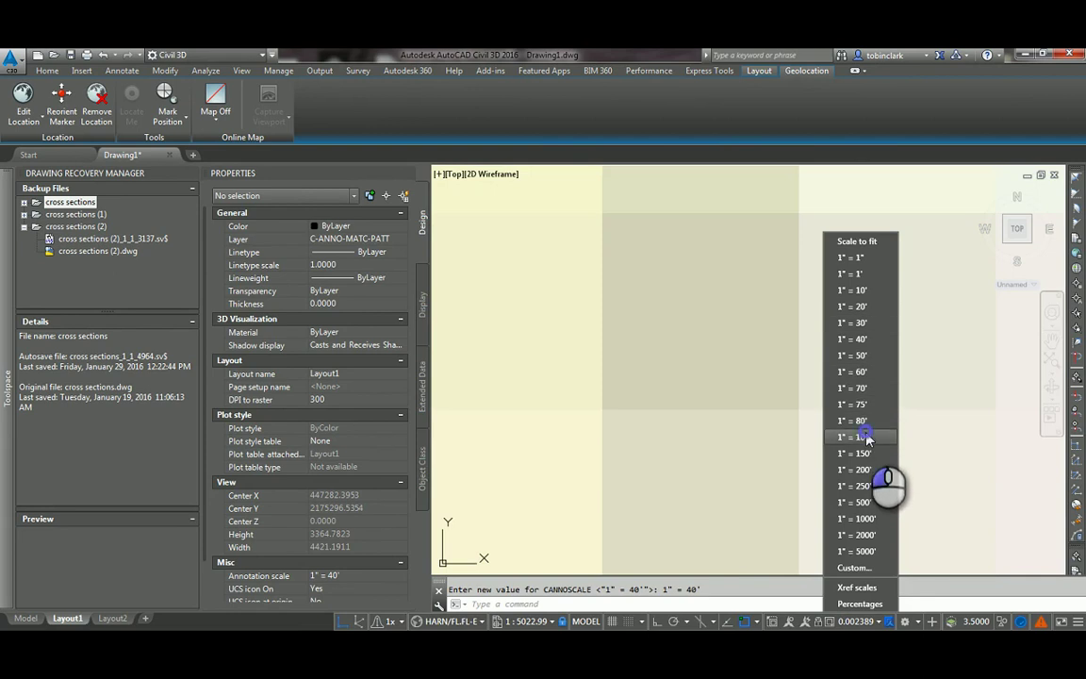
click(853, 436)
Bring the downtown aerial image back into the viewport and set the viewport scale to 1" = 30'.
scroll(773, 434, down, 10)
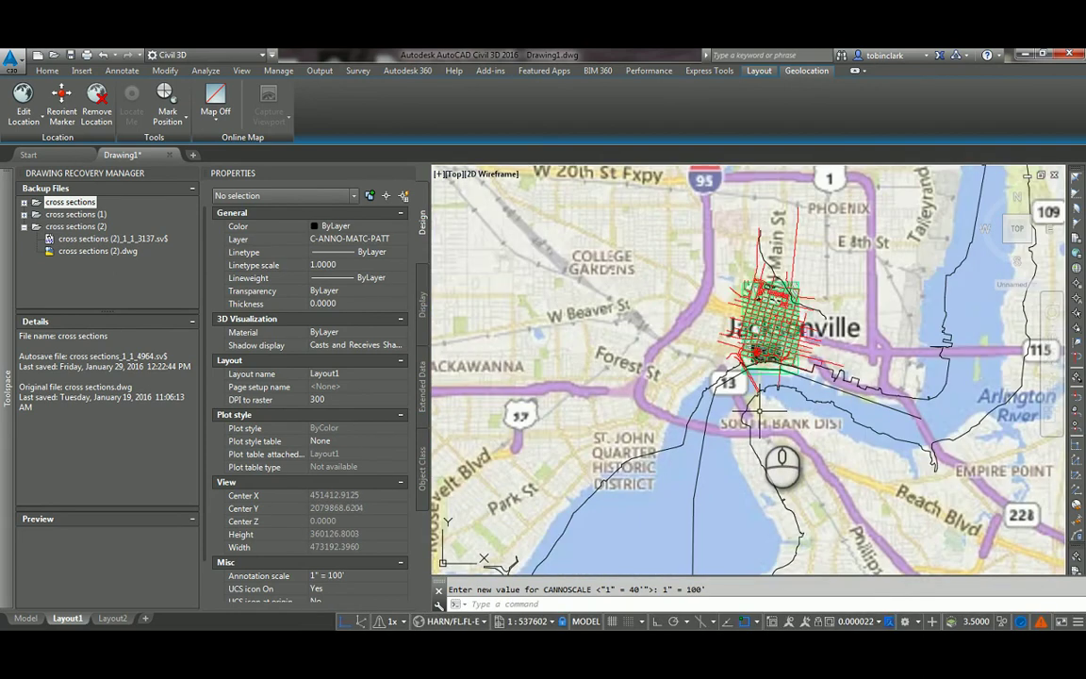
scroll(760, 410, up, 10)
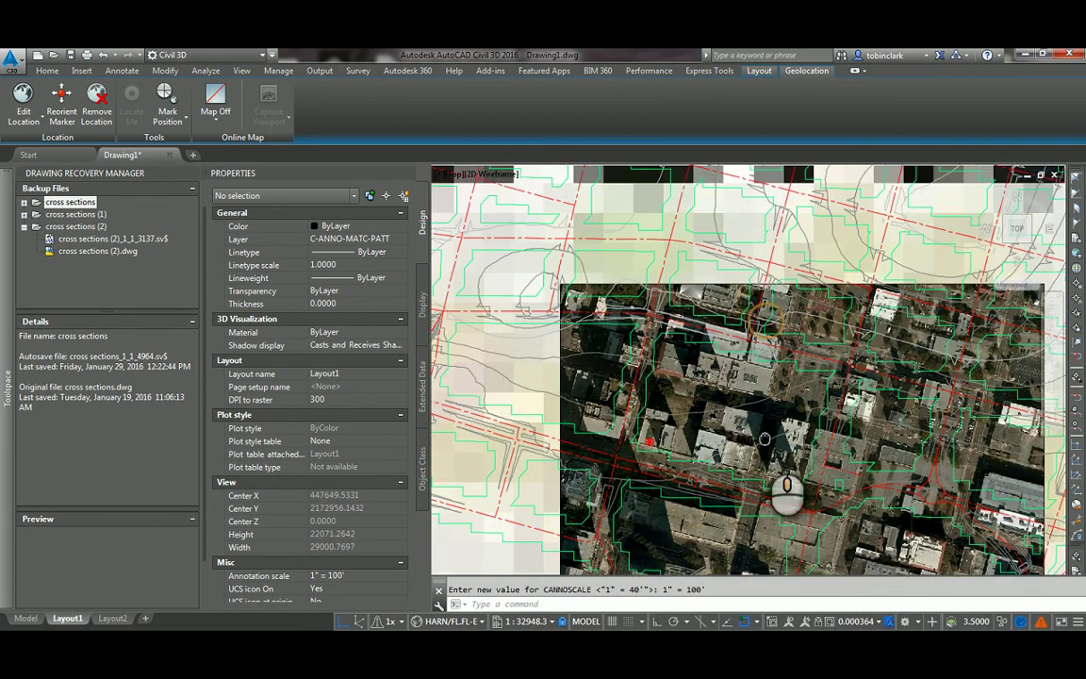
middle_drag(765, 438, 765, 446)
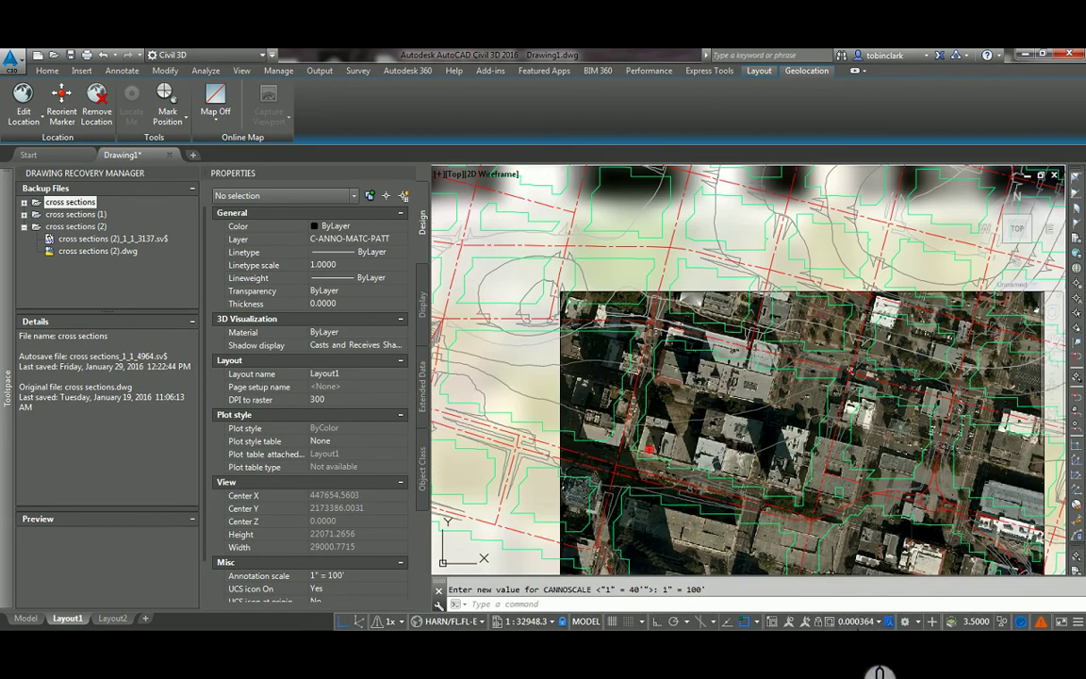
click(859, 621)
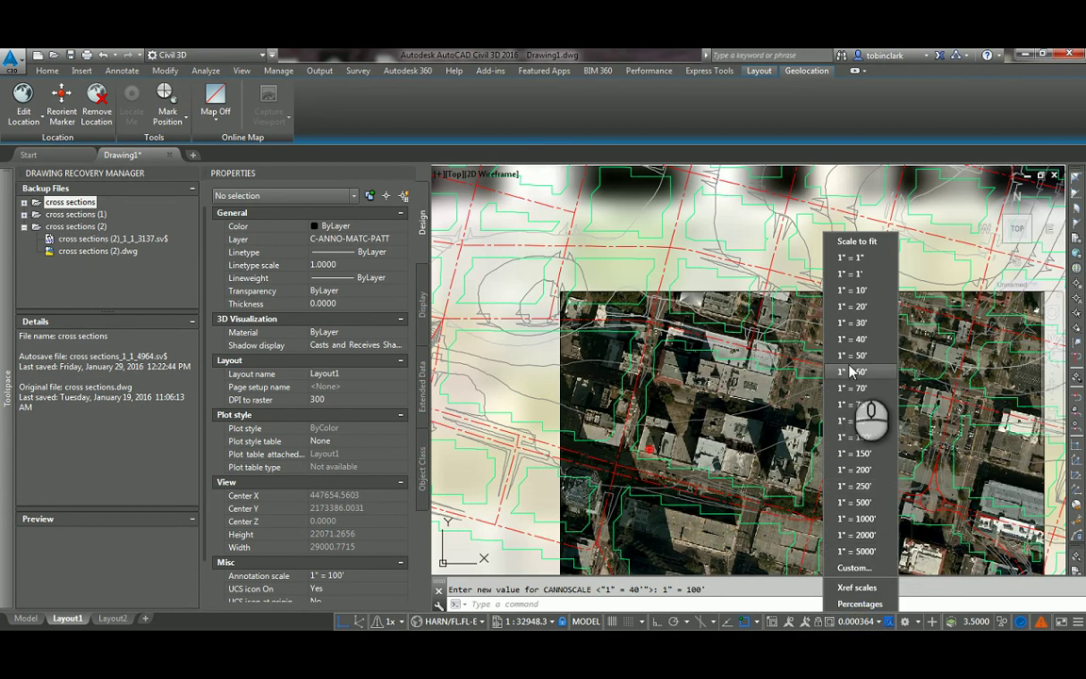
click(858, 317)
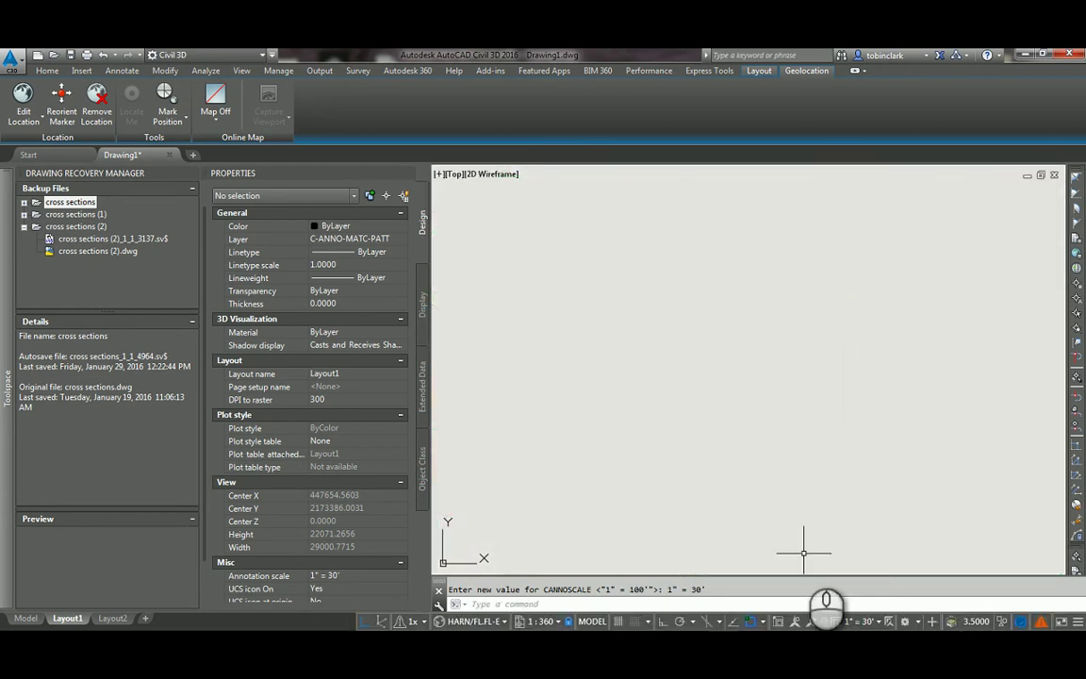
Turn on automatic annotation scaling with annotation objects shown at all scales, and set the viewport scale to 1" = 40'.
click(873, 622)
click(809, 624)
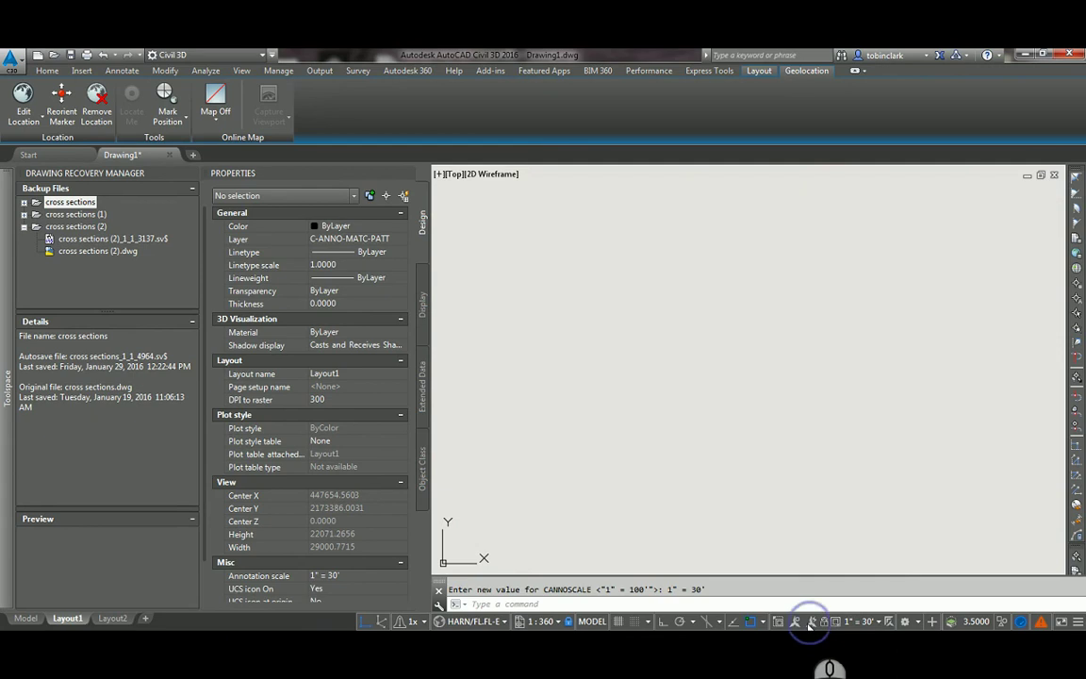
click(809, 622)
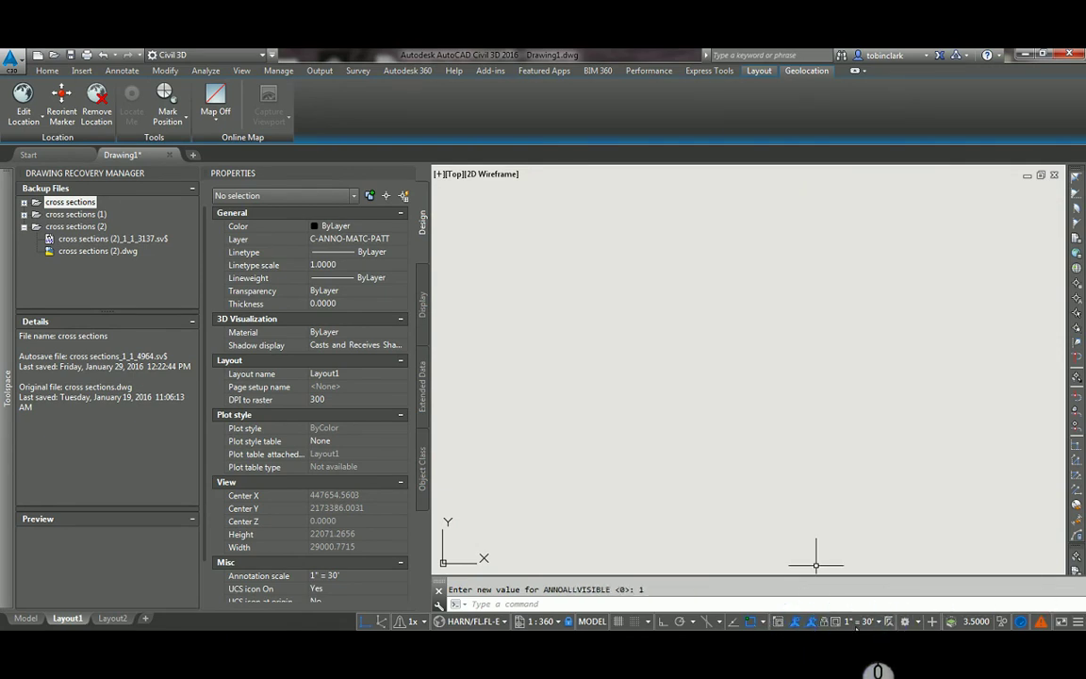
click(860, 622)
click(860, 341)
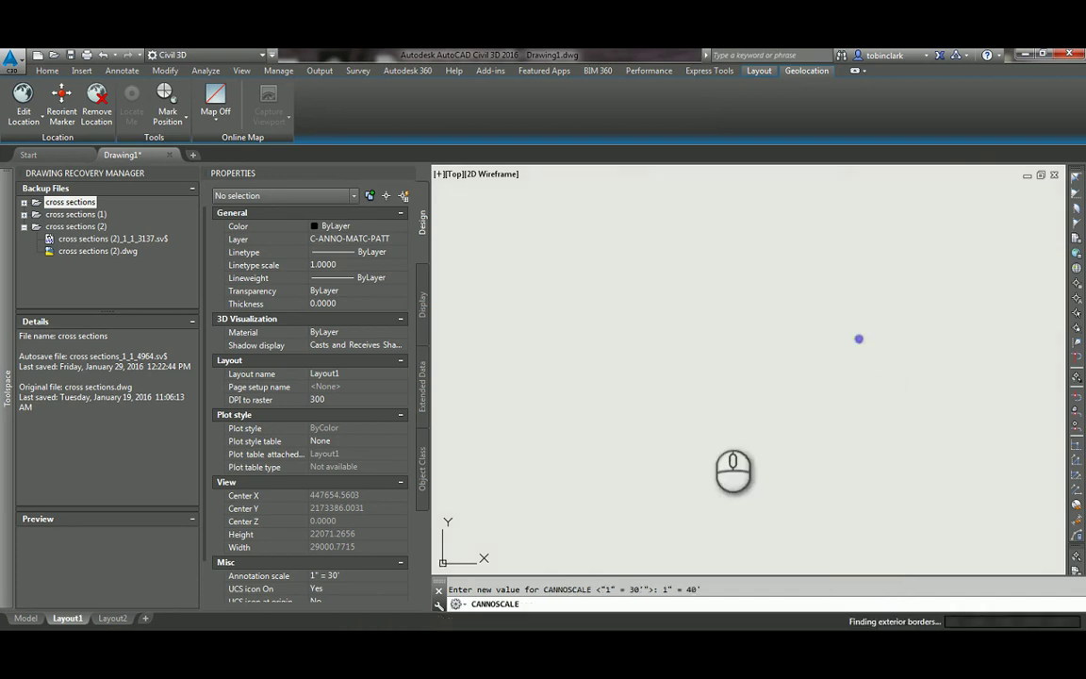
Frame the viewport's map on the building with the red marker in the aerial image and return to paper space.
scroll(623, 427, up, 2)
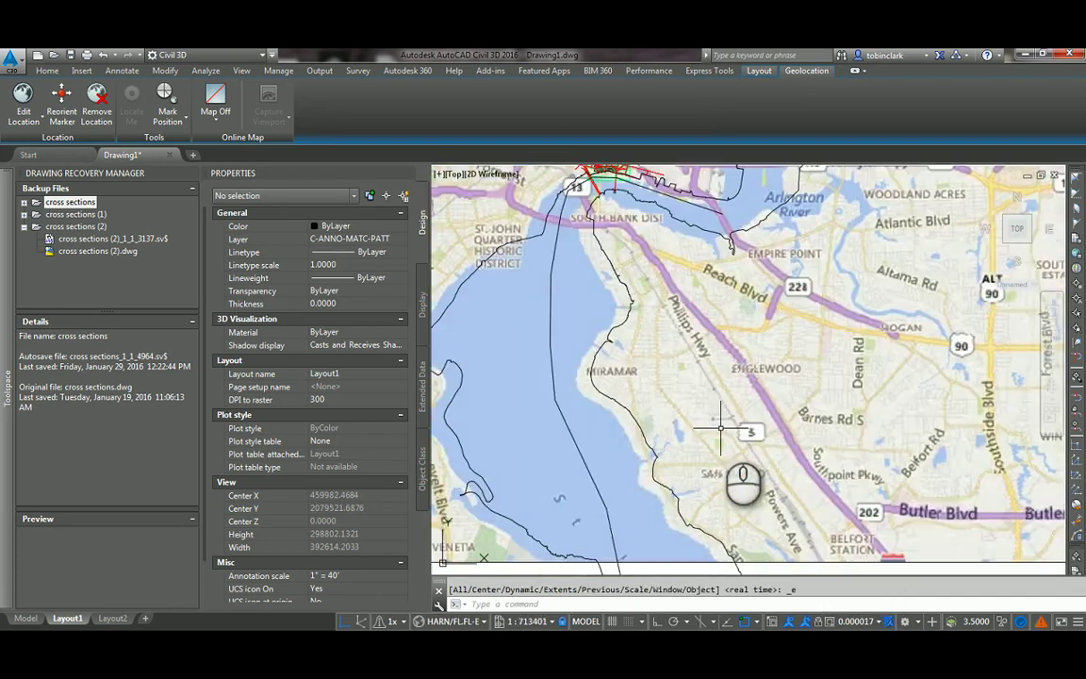
scroll(630, 362, up, 5)
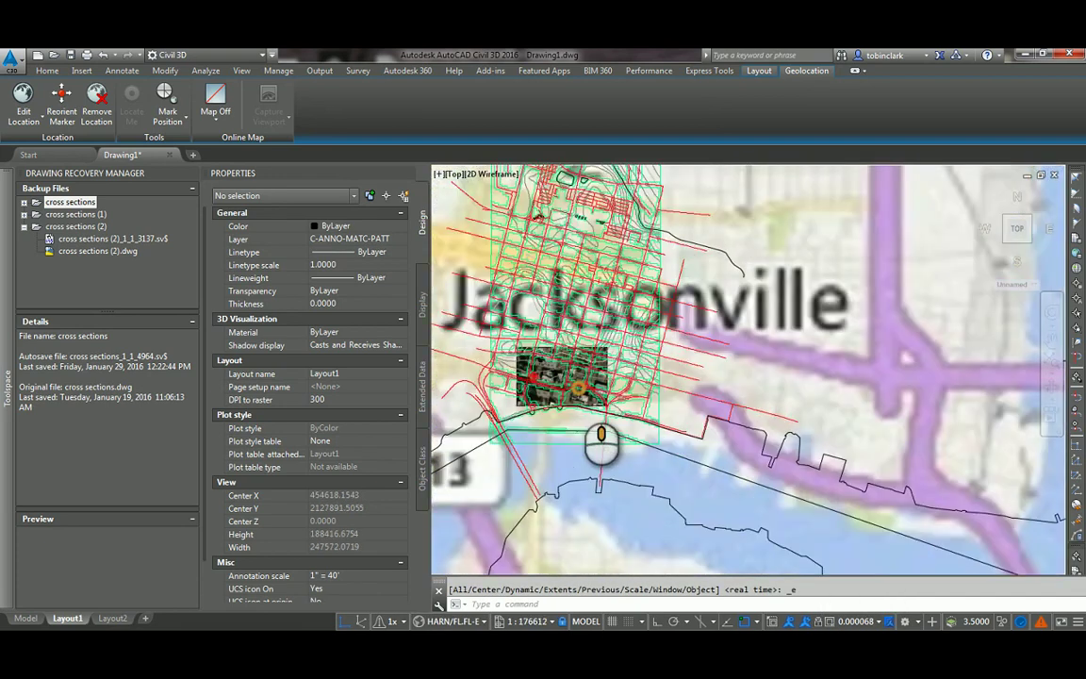
scroll(735, 420, up, 6)
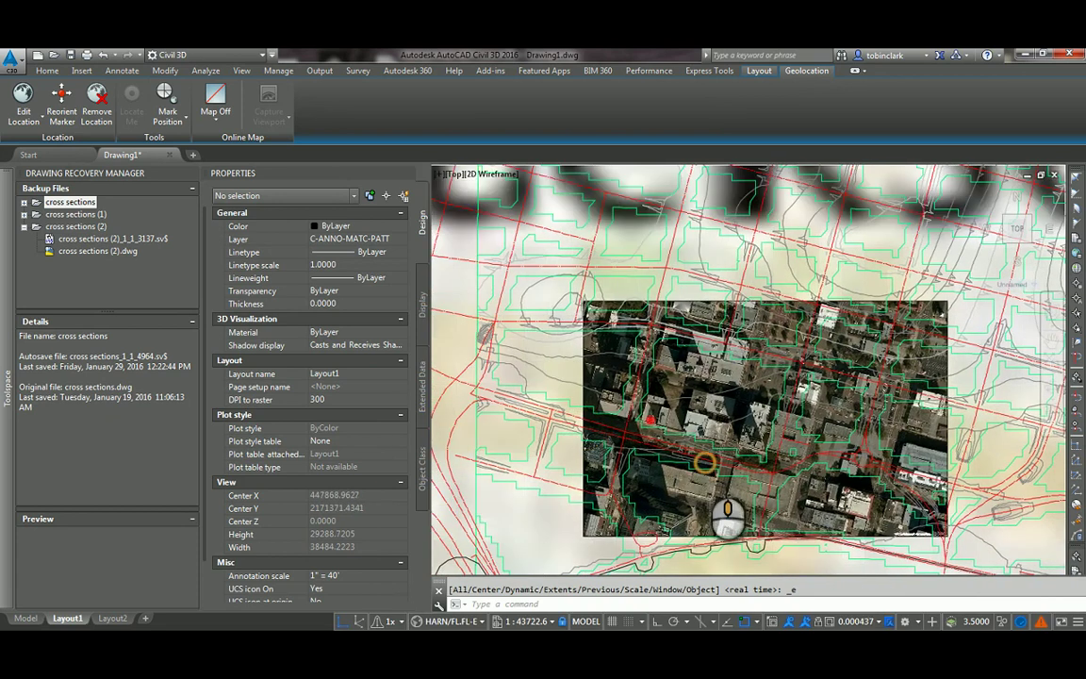
scroll(738, 476, up, 2)
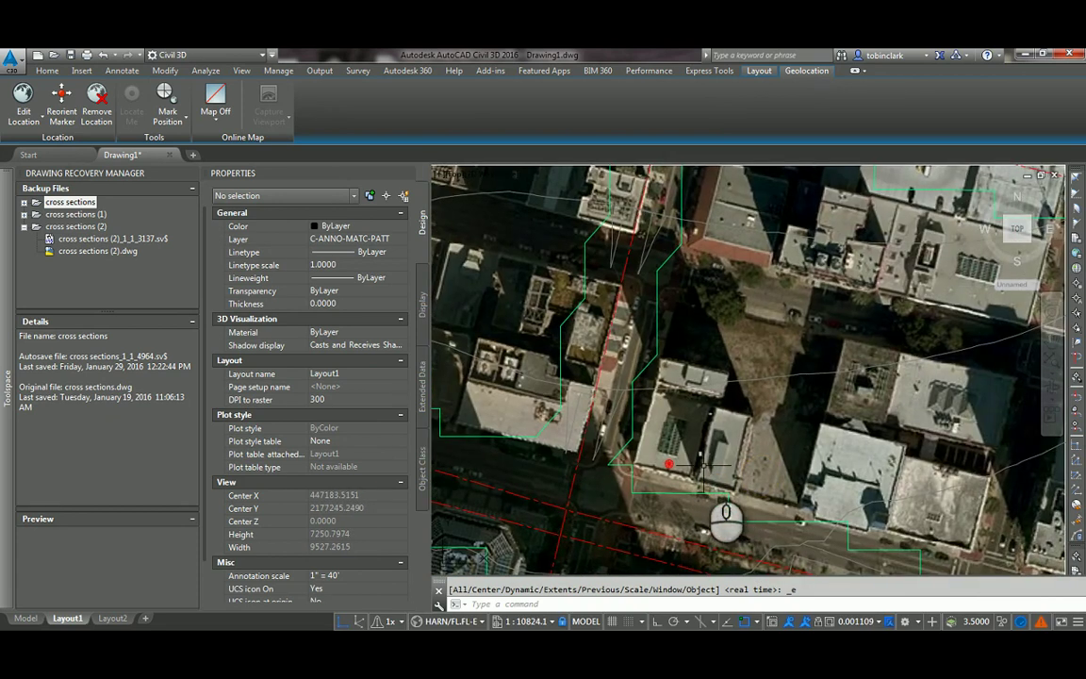
middle_drag(778, 473, 757, 475)
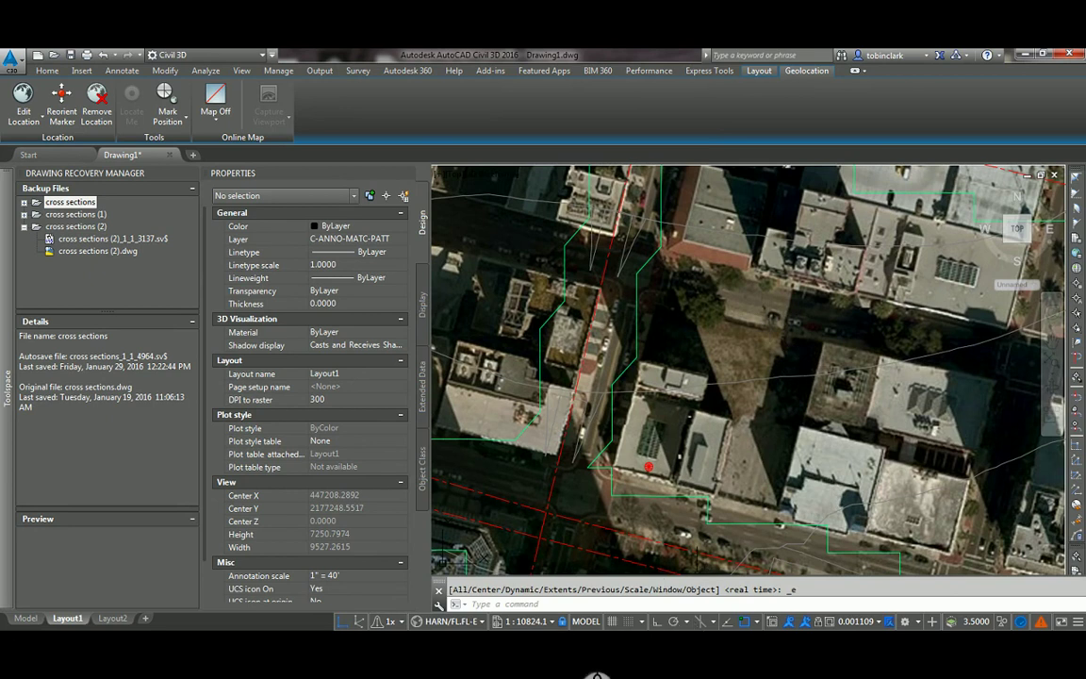
click(597, 620)
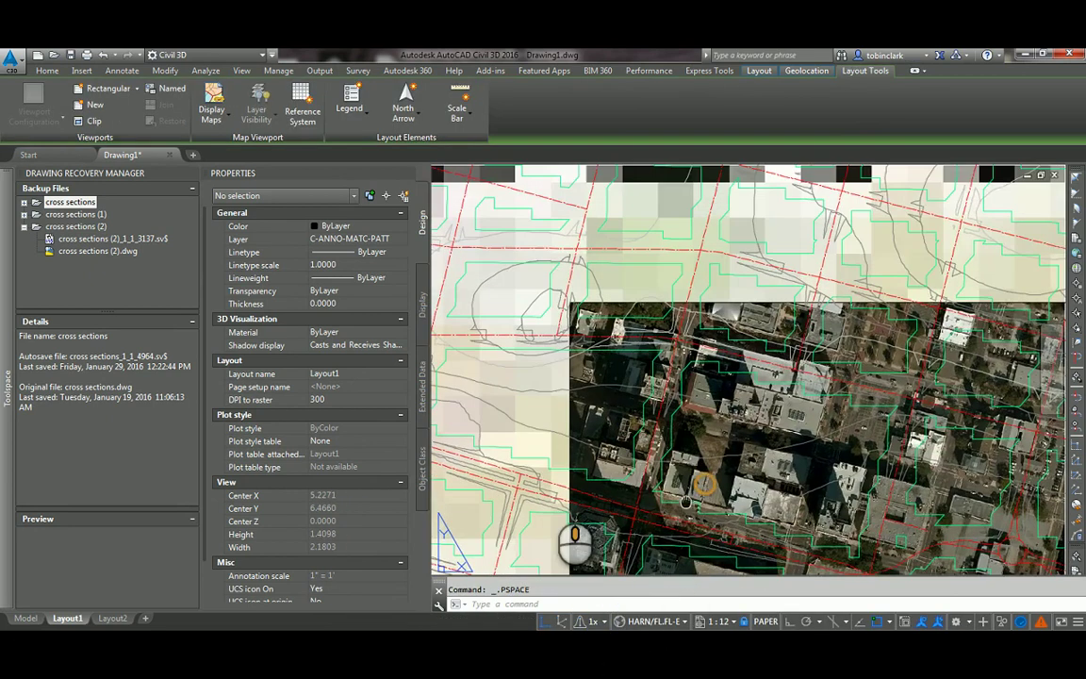
Activate the main viewport, zoom its map out around the downtown aerial image, and return to paper space.
scroll(688, 490, down, 6)
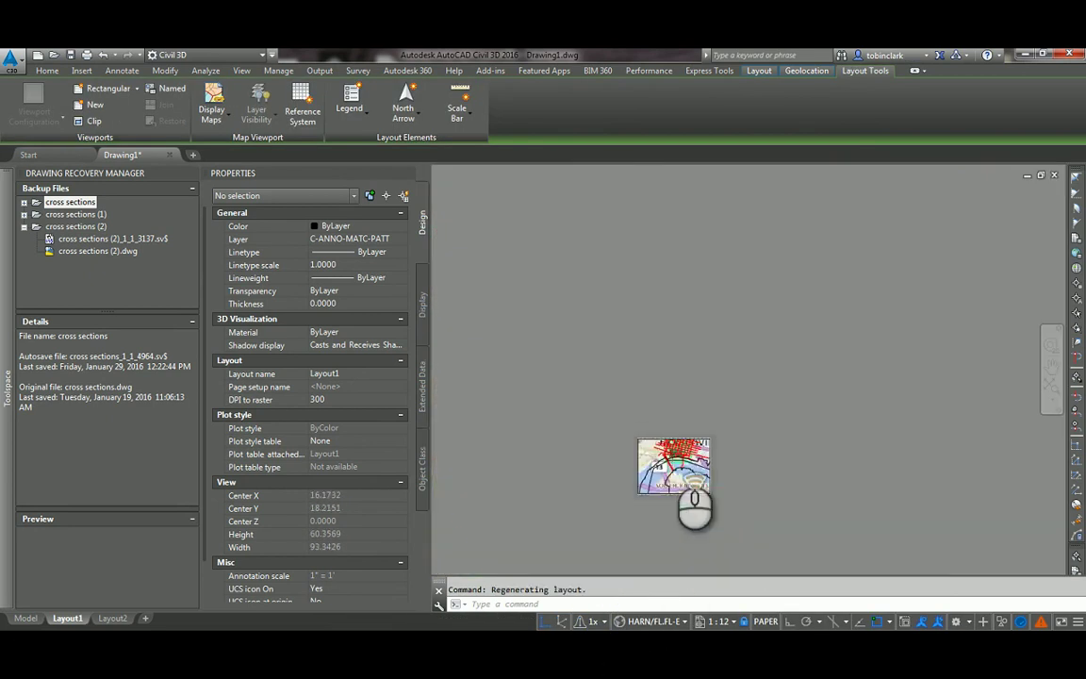
scroll(688, 490, up, 3)
scroll(676, 485, up, 4)
double_click(675, 437)
scroll(666, 411, up, 4)
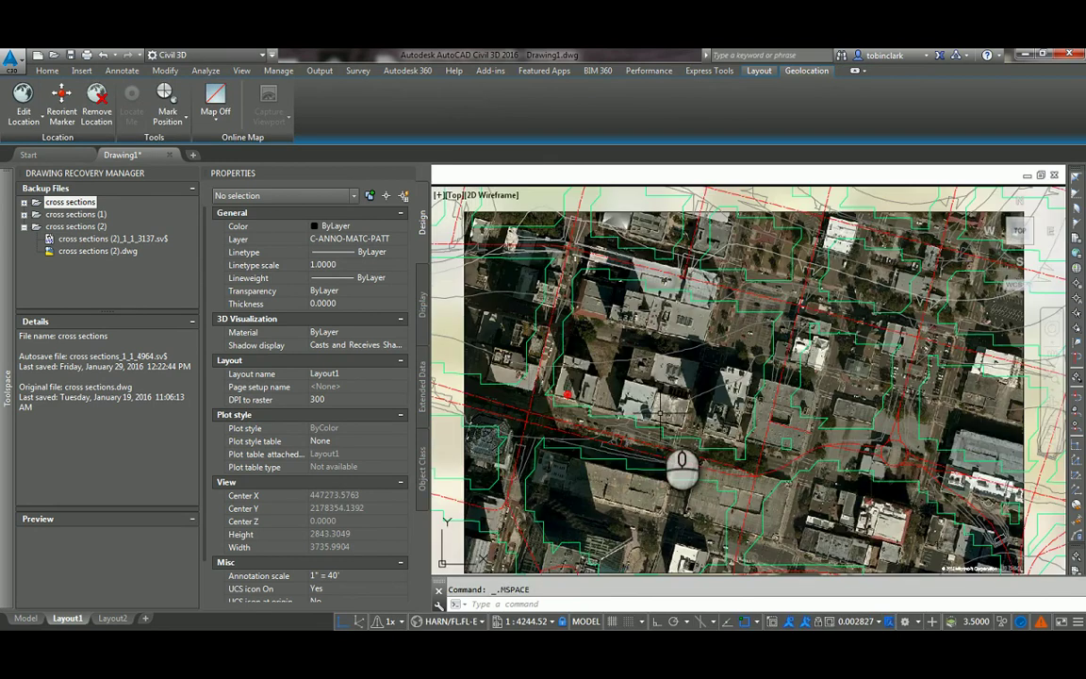
scroll(654, 415, up, 3)
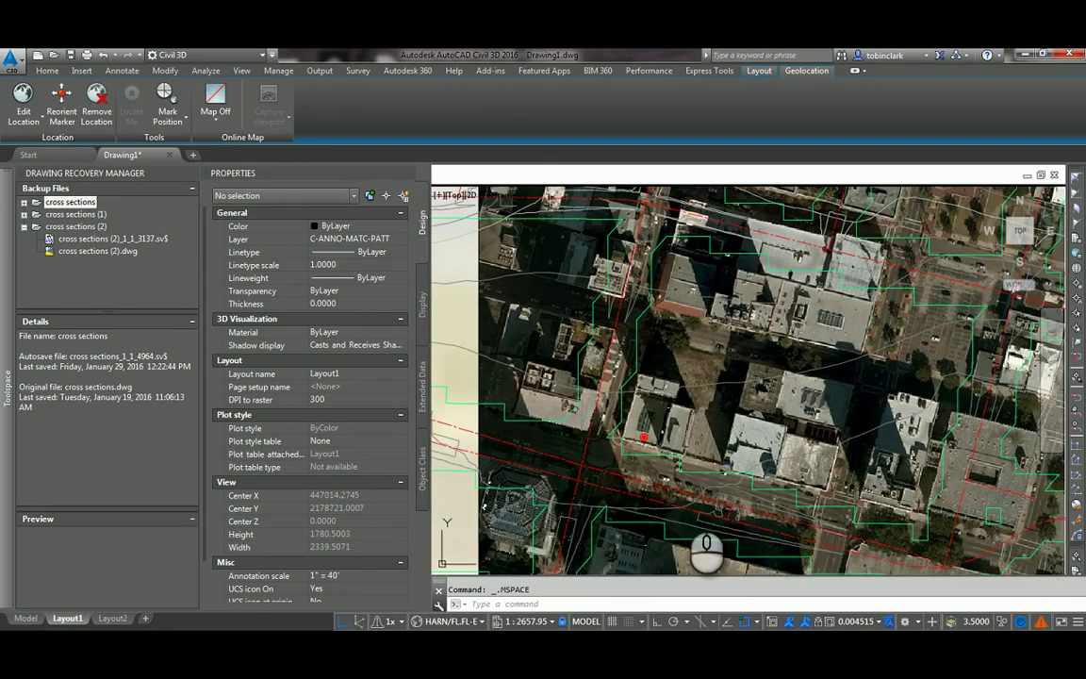
scroll(685, 494, down, 6)
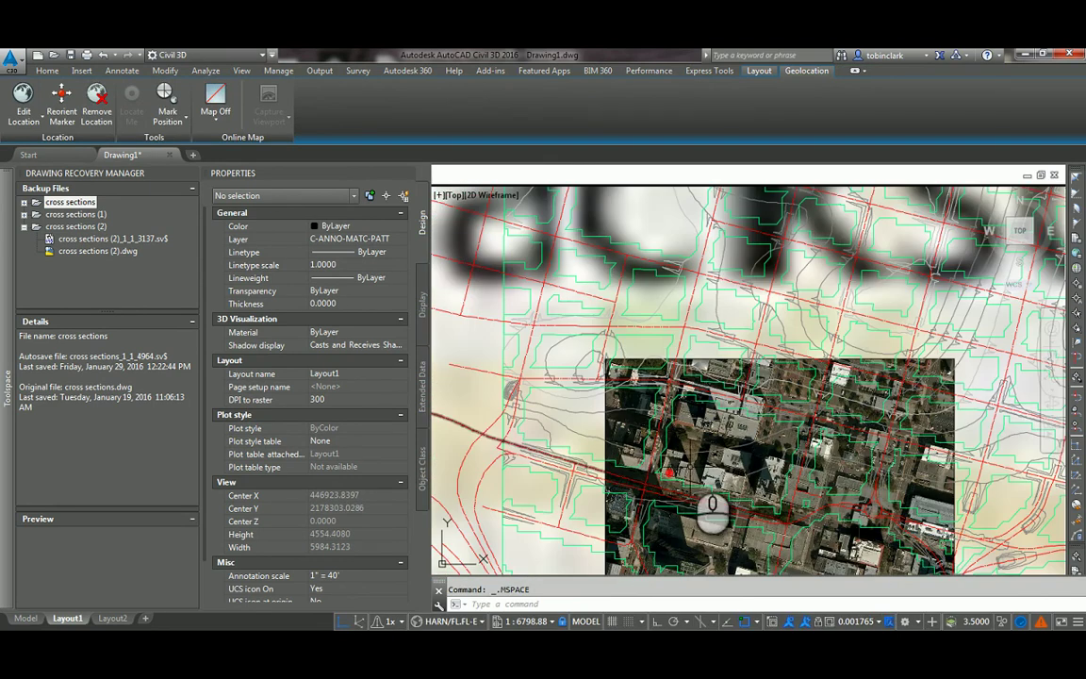
click(585, 621)
scroll(702, 406, down, 3)
scroll(739, 461, up, 3)
Reactivate the main viewport and regenerate its display.
click(751, 322)
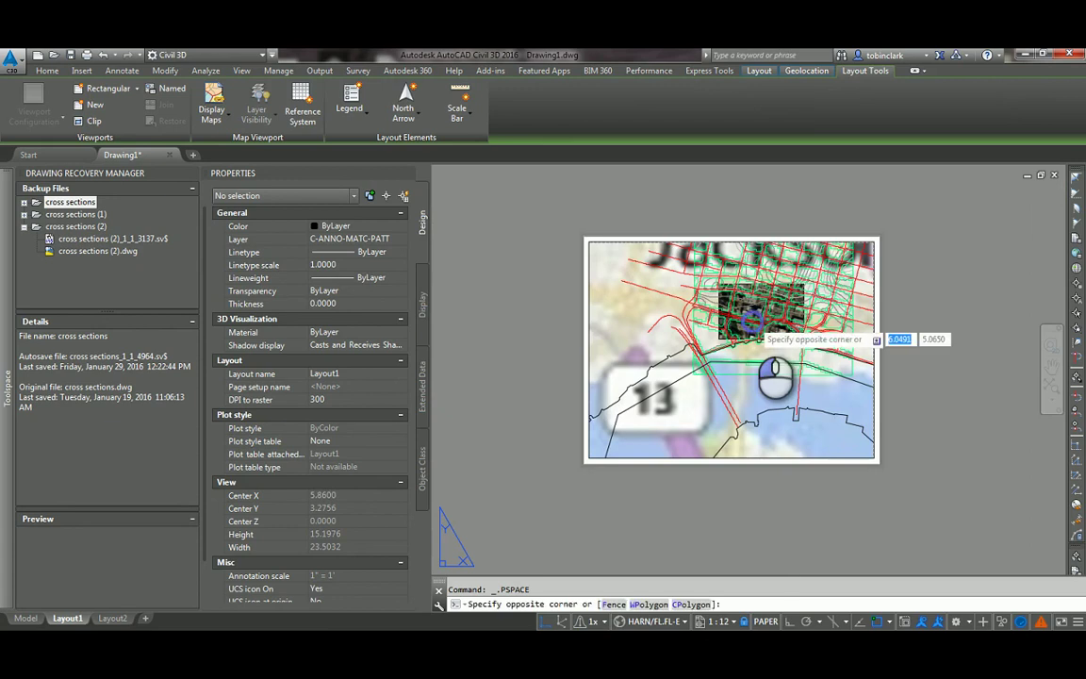
double_click(751, 322)
key(Escape)
click(750, 386)
key(Escape)
click(759, 383)
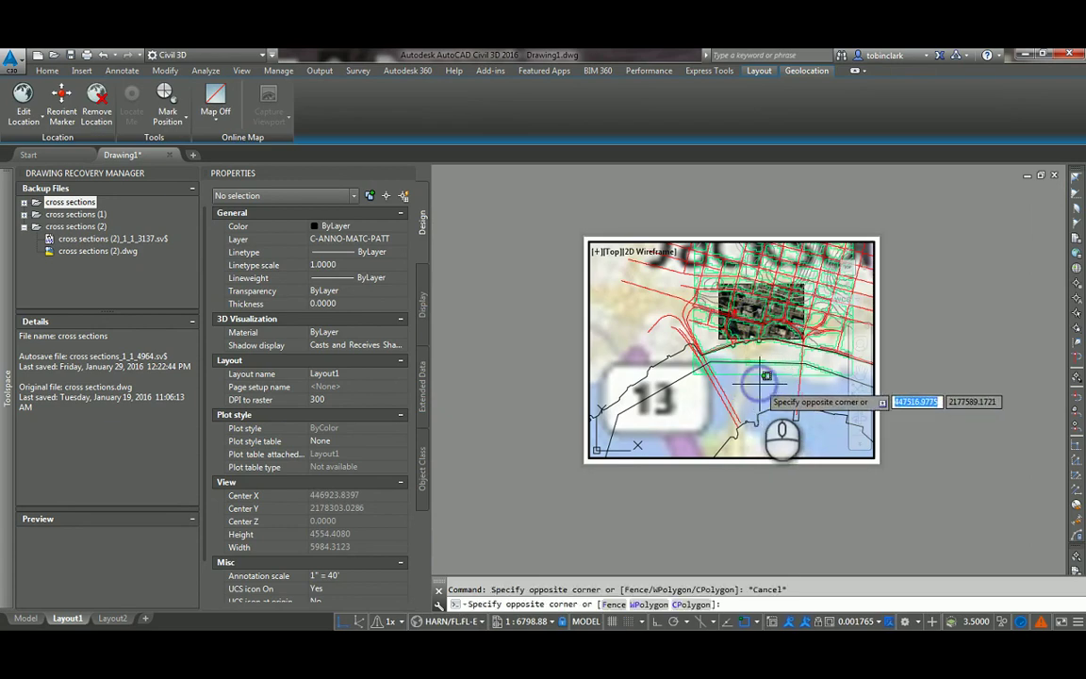
key(Escape)
text(re)
key(Return)
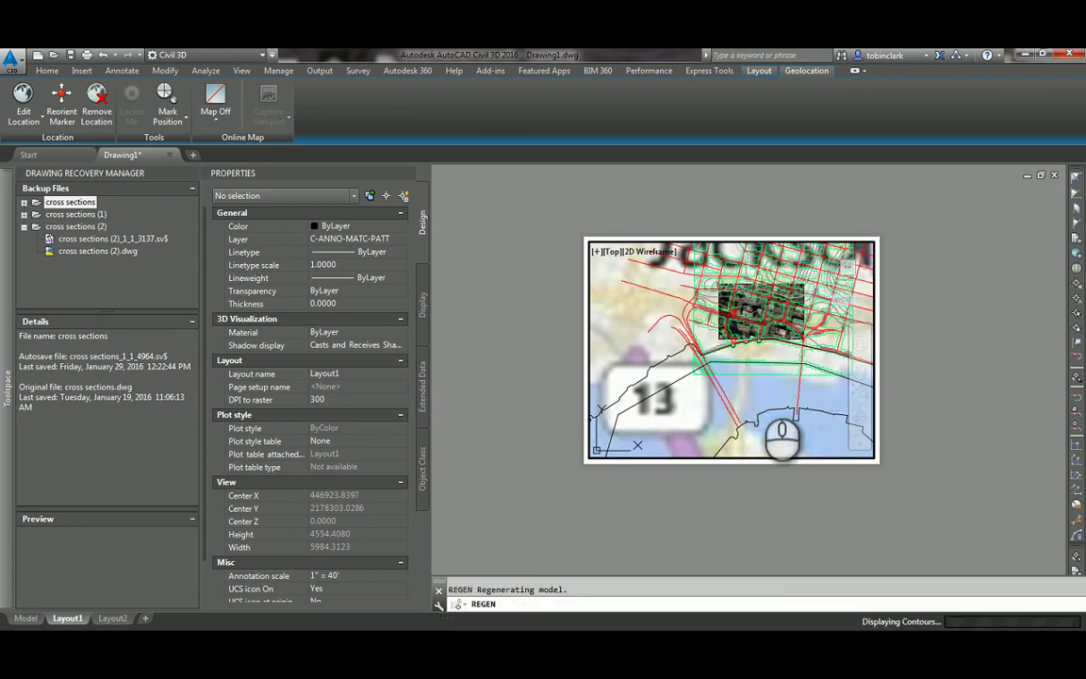
Bring the viewport's map in on the building with the red marker and set the viewport scale to 1" = 40'.
scroll(730, 356, up, 3)
scroll(698, 377, up, 10)
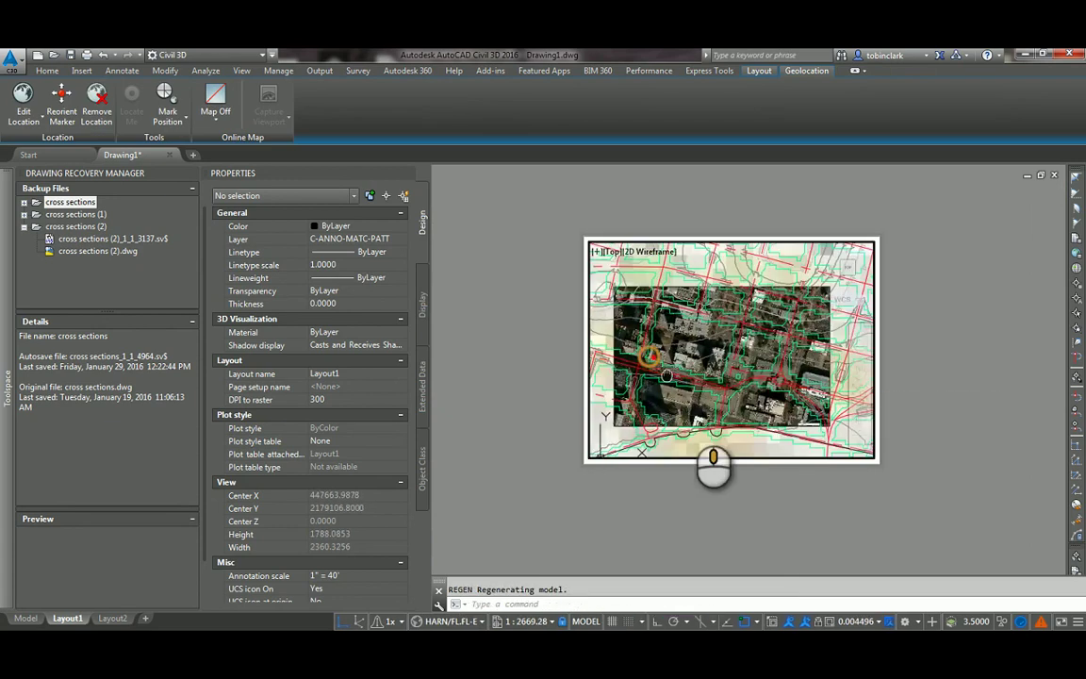
scroll(710, 452, down, 4)
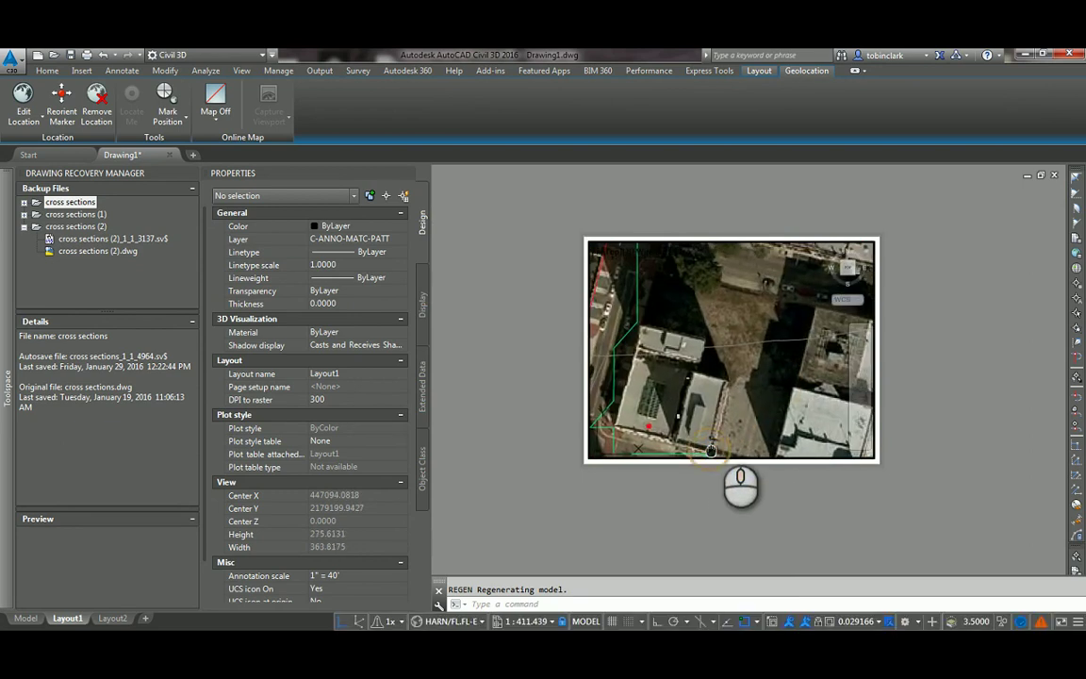
click(859, 621)
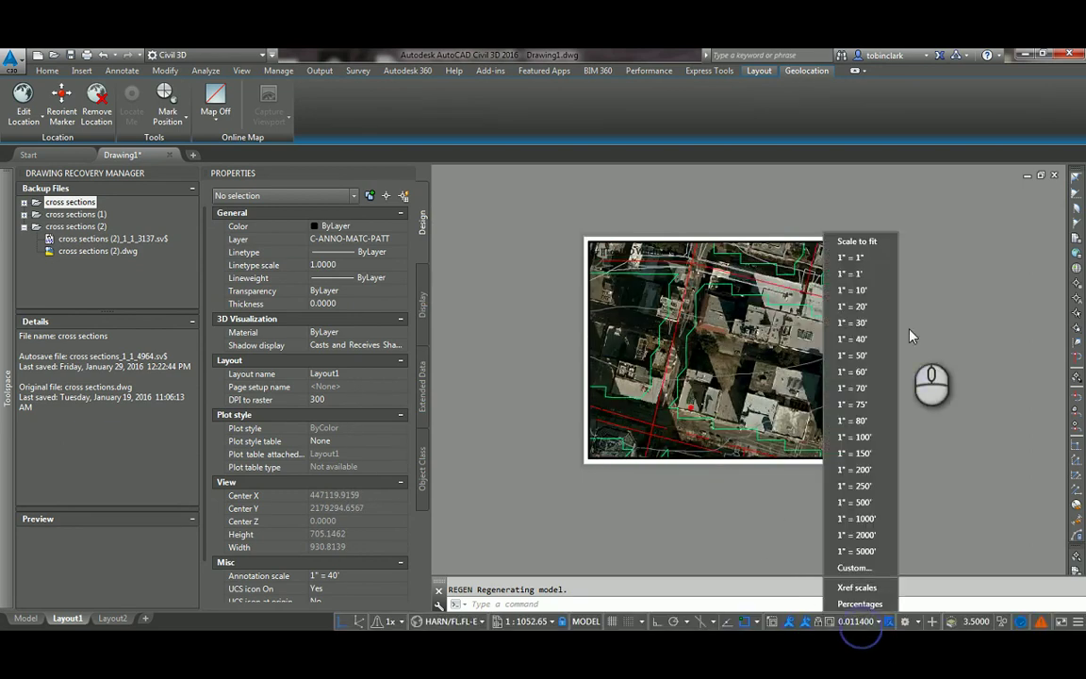
click(854, 338)
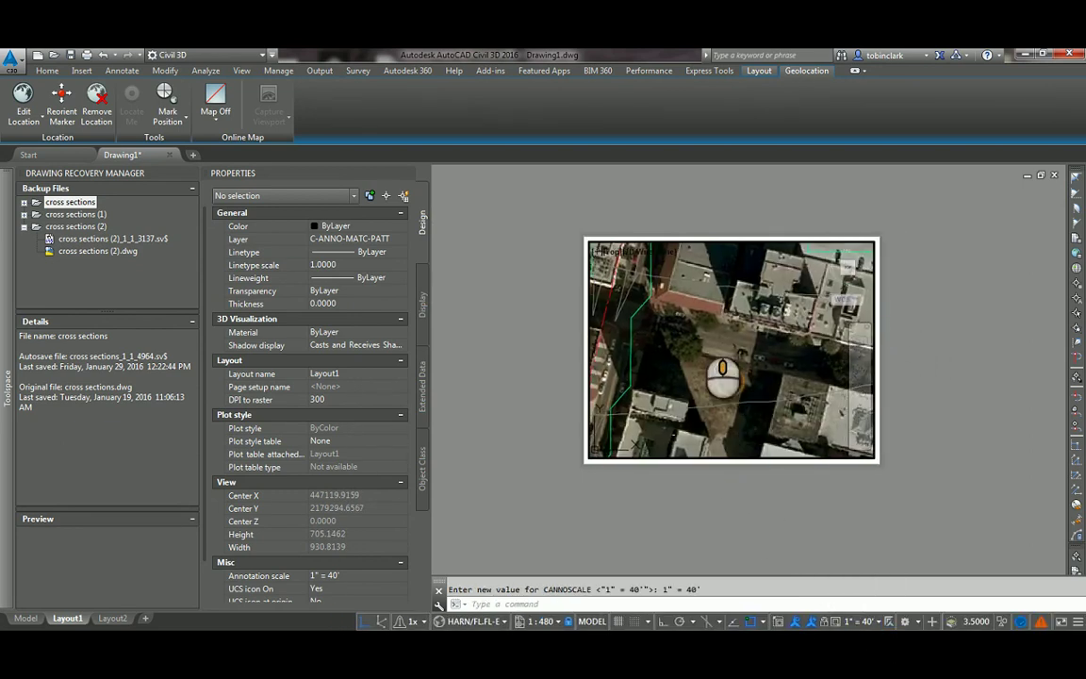
Shift the map so the red-marked building sits fully inside the viewport, and return to paper space.
middle_drag(702, 308, 735, 339)
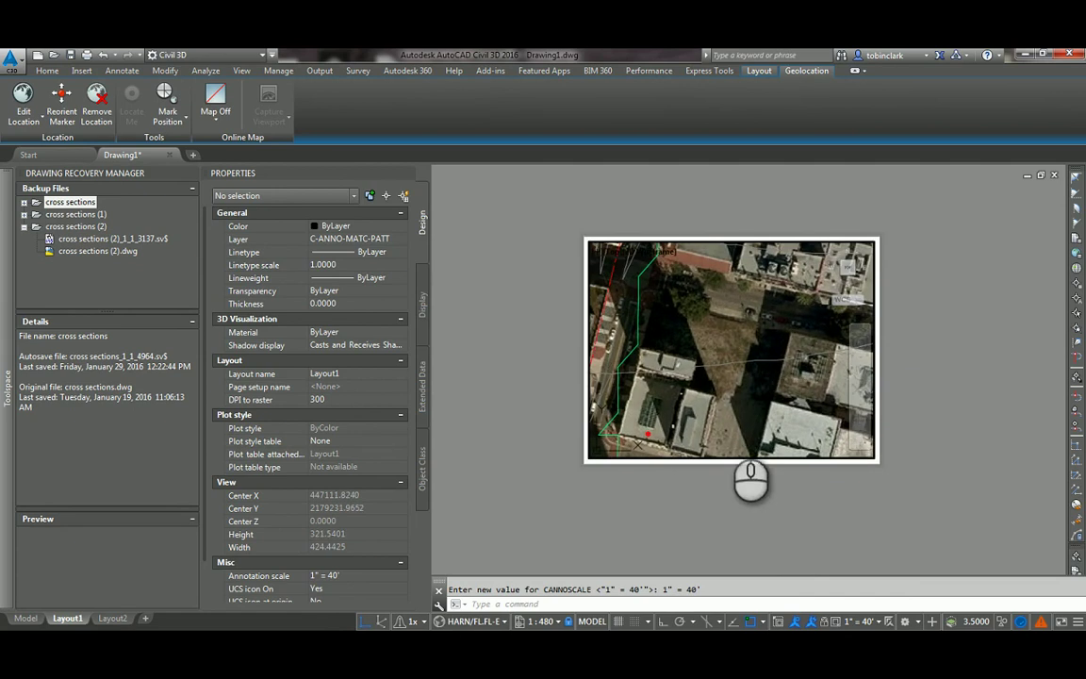
mouse_move(727, 422)
middle_down()
mouse_move(728, 396)
mouse_move(730, 412)
middle_up()
double_click(953, 341)
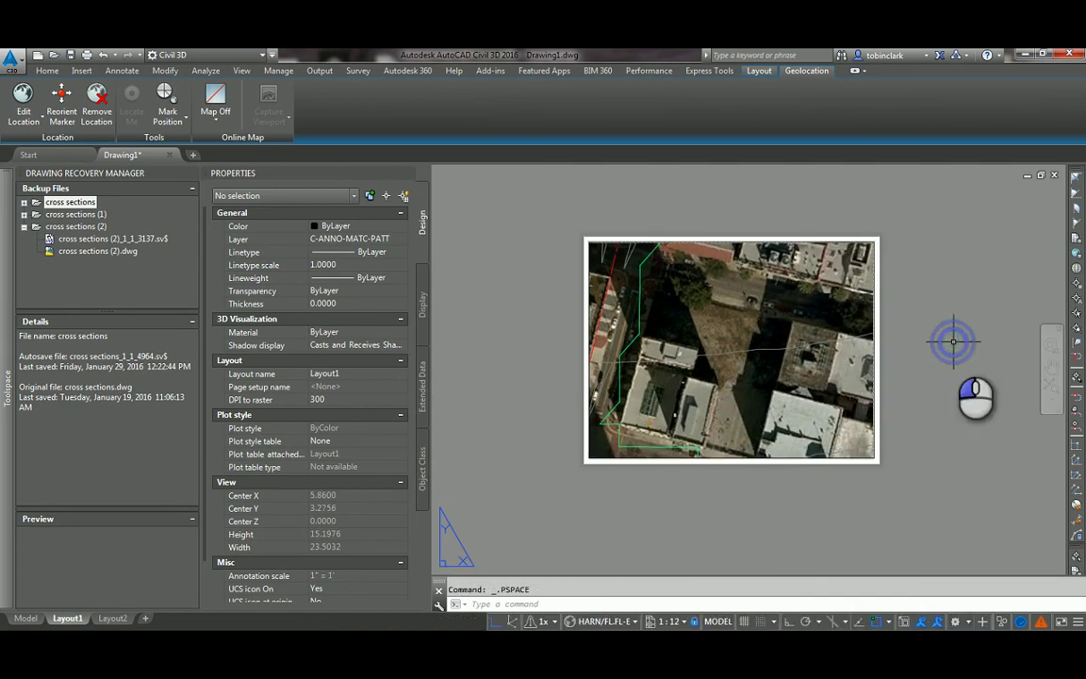
click(953, 341)
key(Escape)
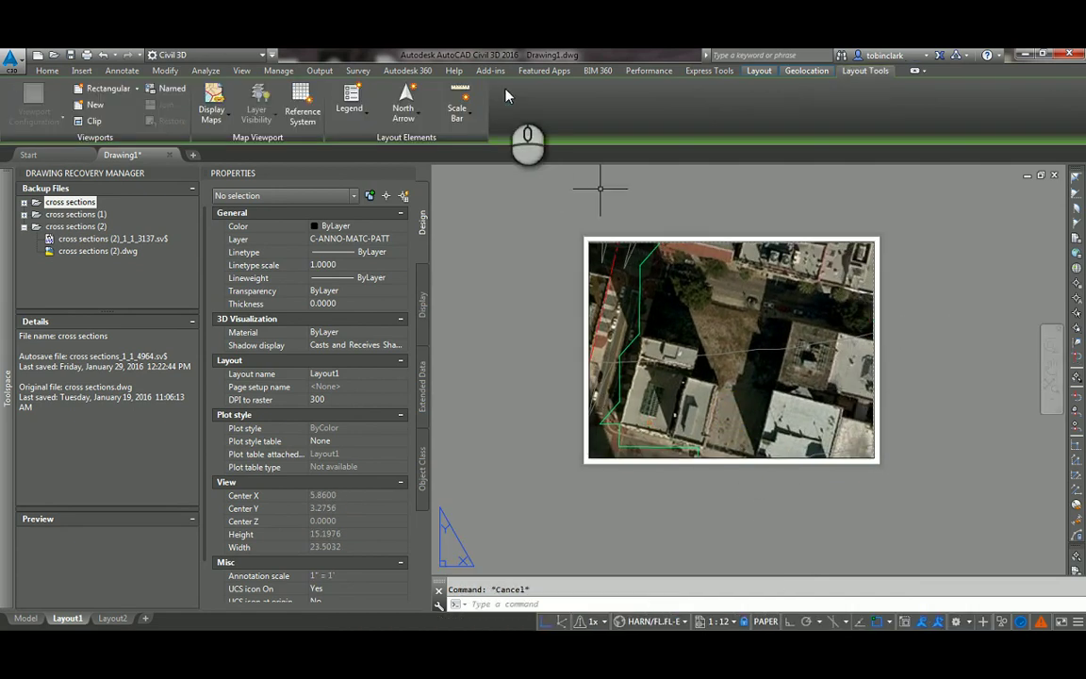
Create a small rectangular inset viewport in the upper-right corner of the main viewport.
click(91, 90)
click(865, 244)
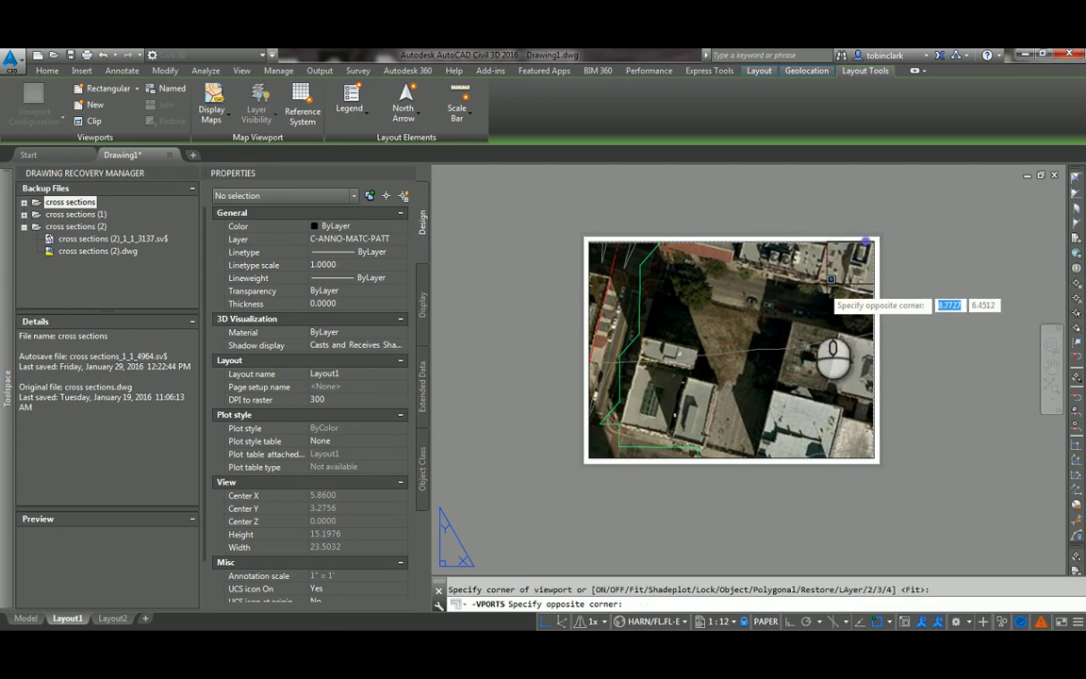
click(831, 276)
Zoom the inset viewport's map to a regional overview of the city and river, and return to paper space.
double_click(846, 278)
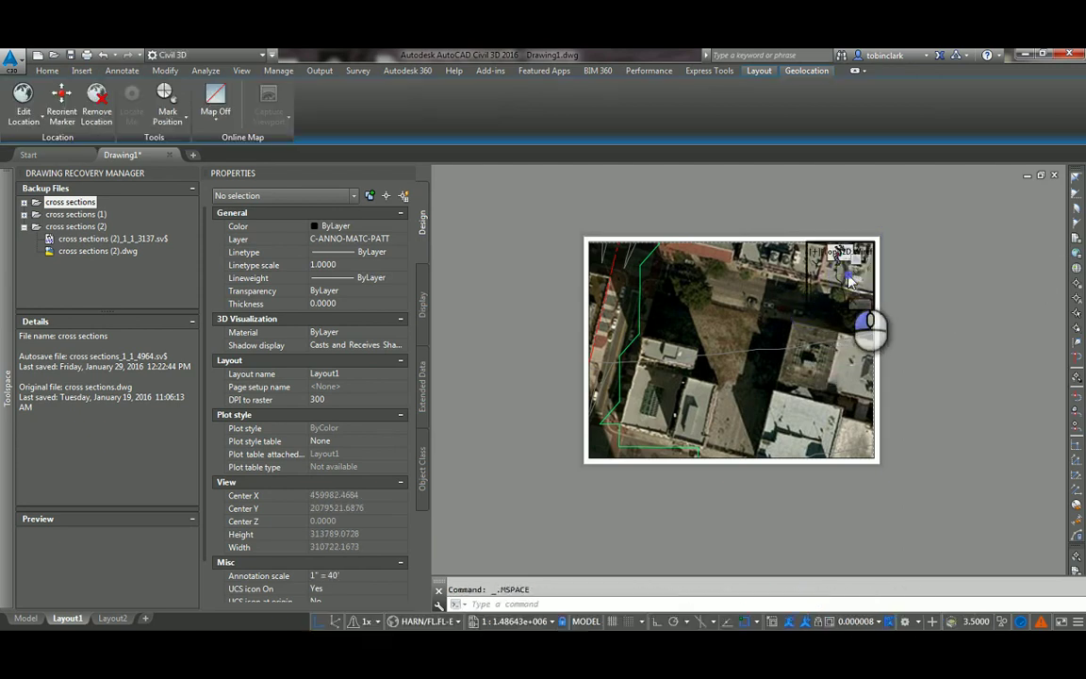
scroll(837, 300, up, 2)
text(z)
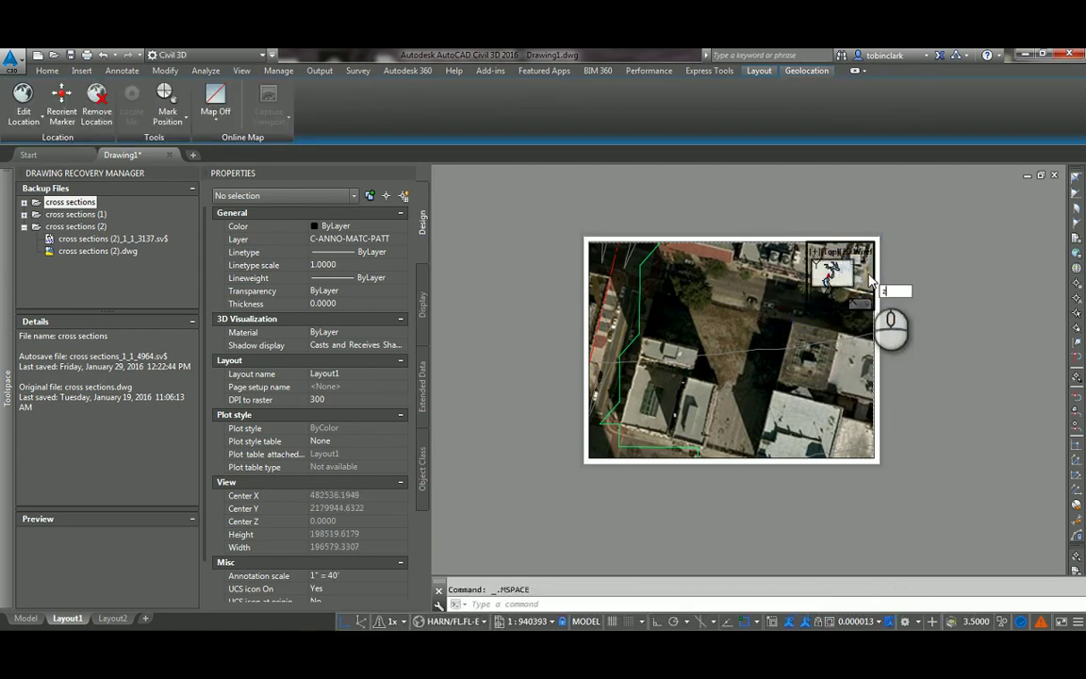
key(Return)
text(o)
key(Return)
scroll(825, 268, up, 6)
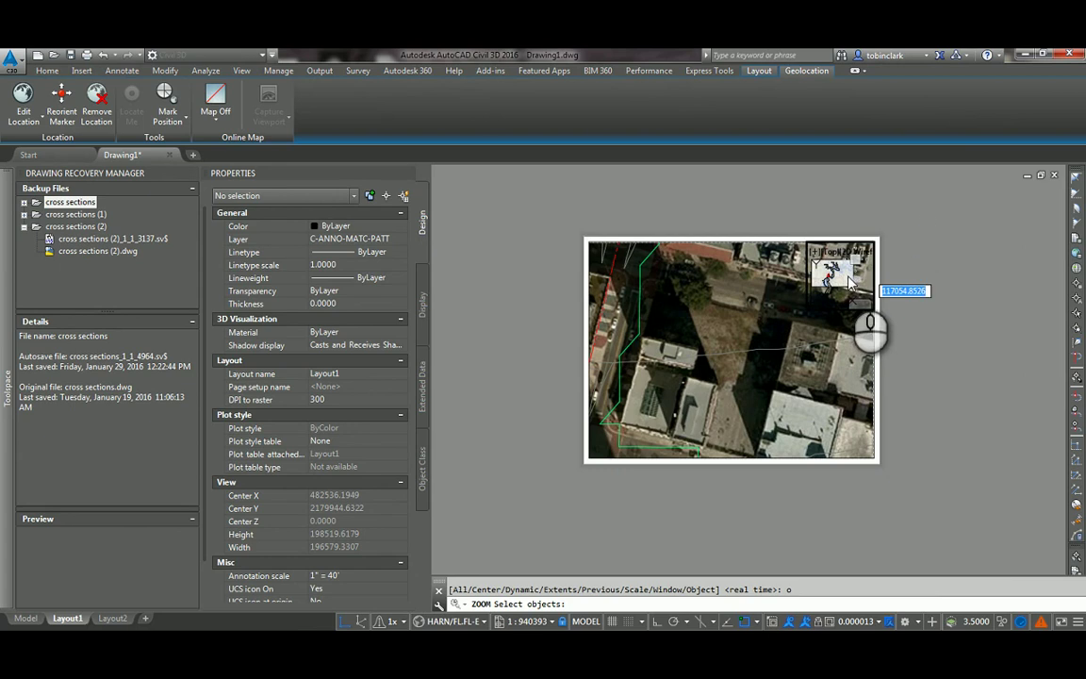
middle_drag(828, 254, 826, 288)
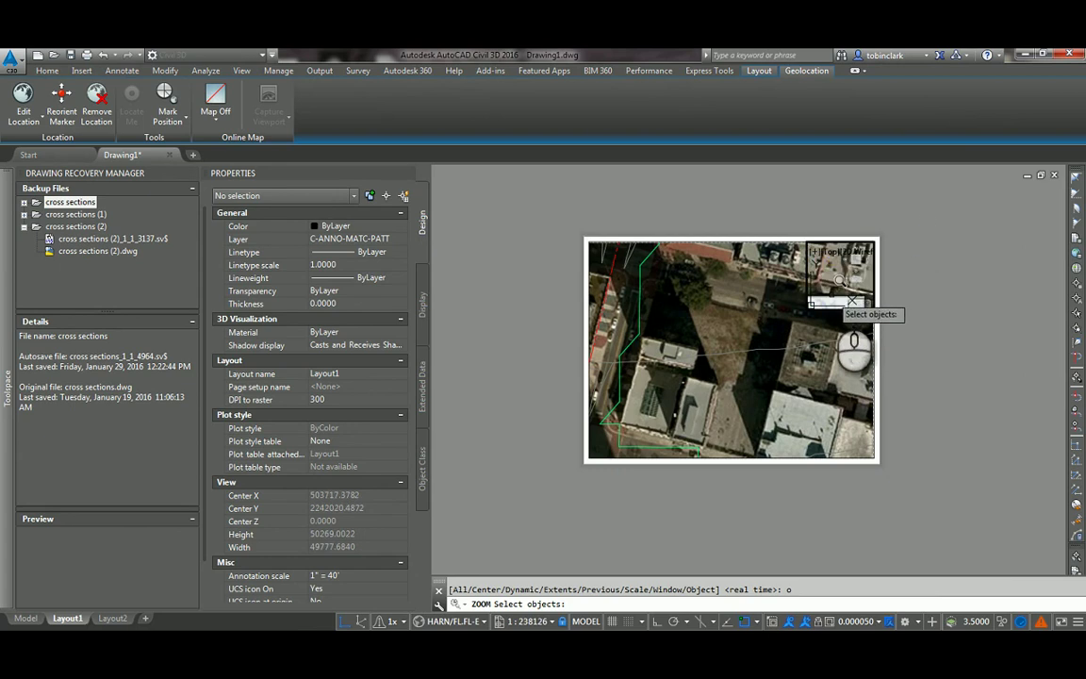
key(Return)
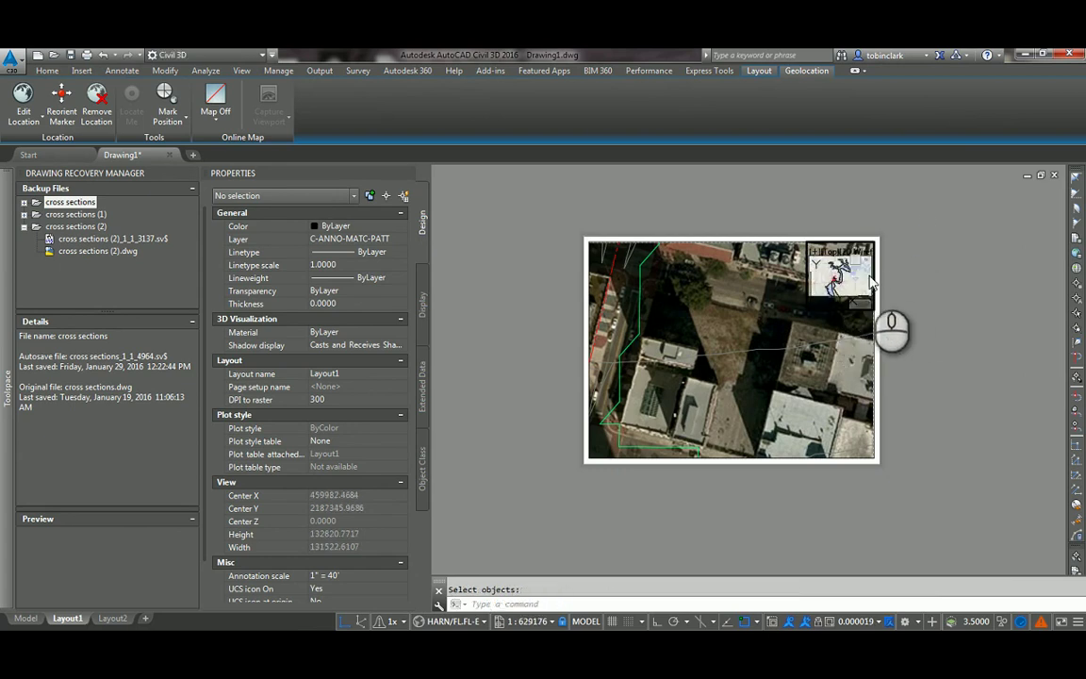
double_click(895, 268)
scroll(854, 290, up, 4)
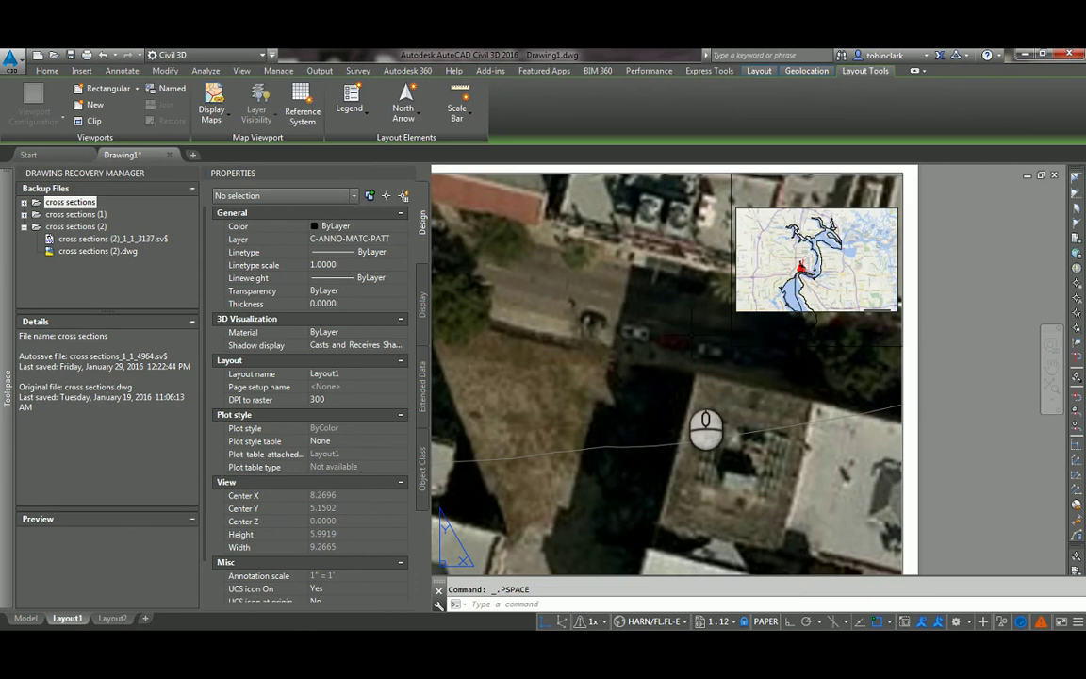
click(682, 371)
key(Escape)
click(904, 353)
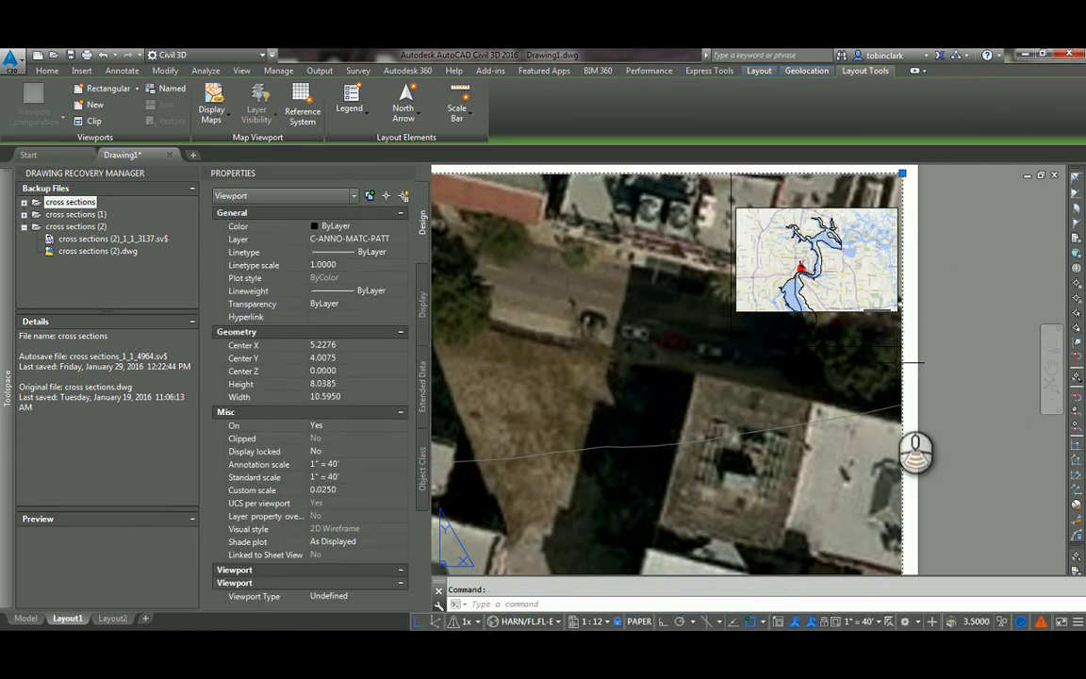
scroll(913, 449, down, 4)
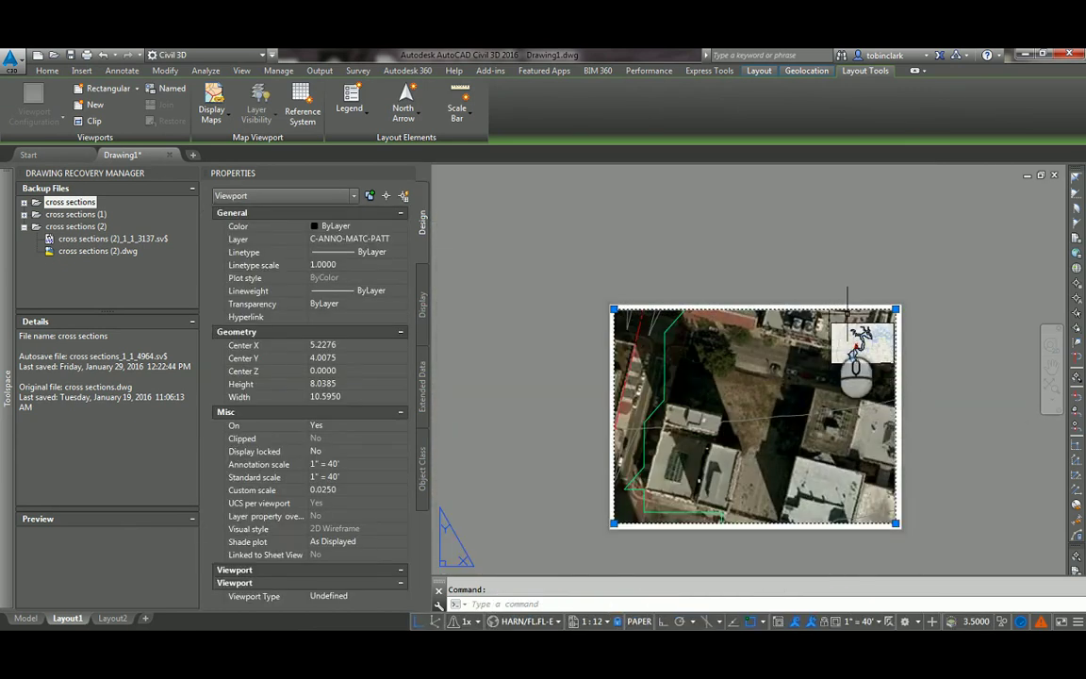
scroll(846, 317, up, 2)
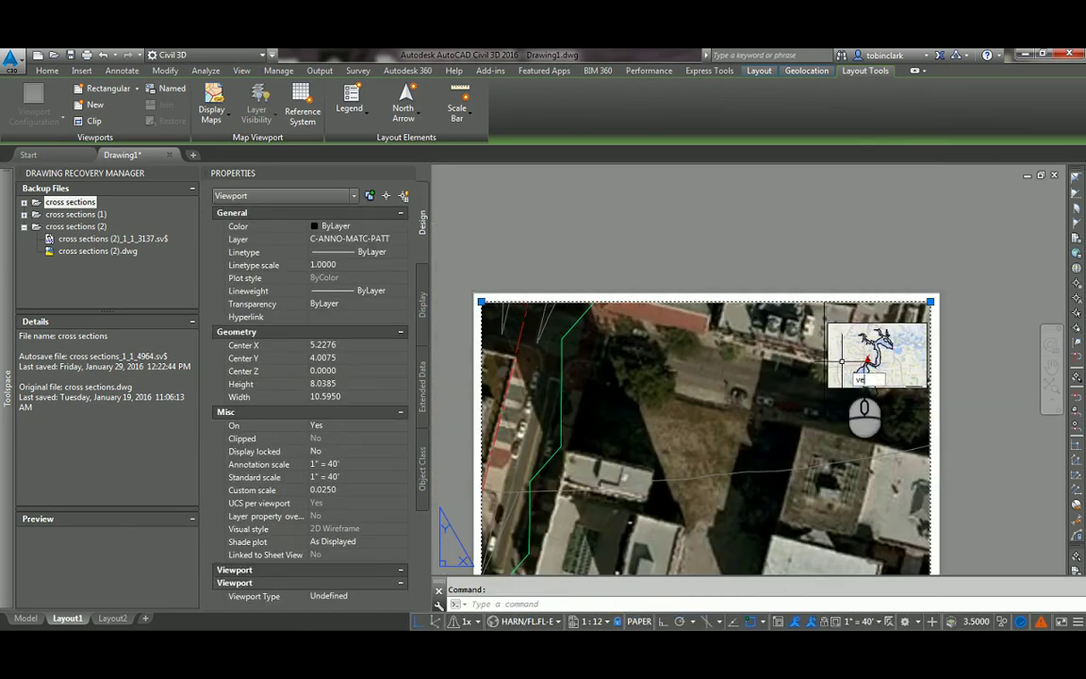
key(BackSpace)
text(iewp)
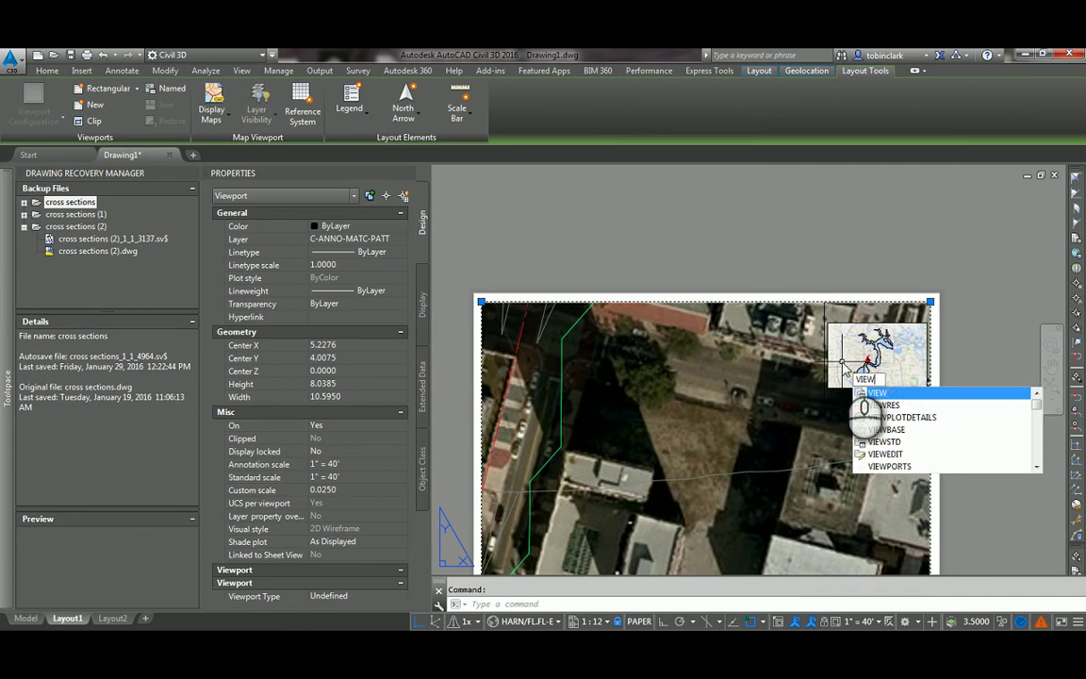
key(Escape)
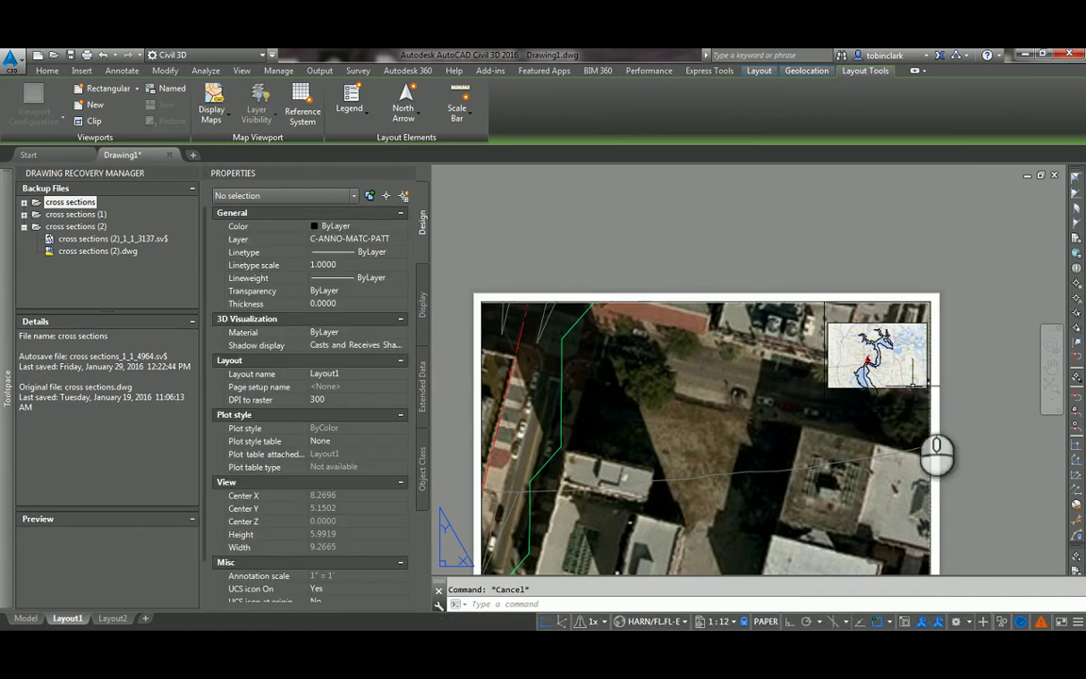
Begin a polygonal clip of the main viewport, running the boundary from its lower-right corner up to the inset map's lower-right corner.
click(941, 431)
click(908, 448)
right_click(980, 378)
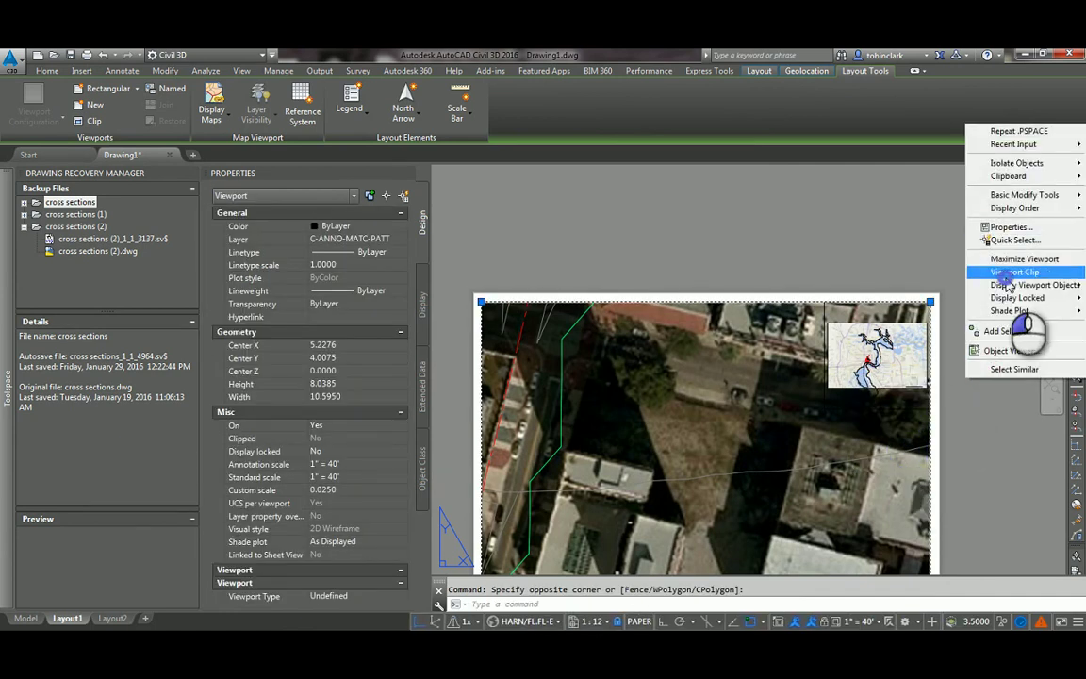
click(970, 272)
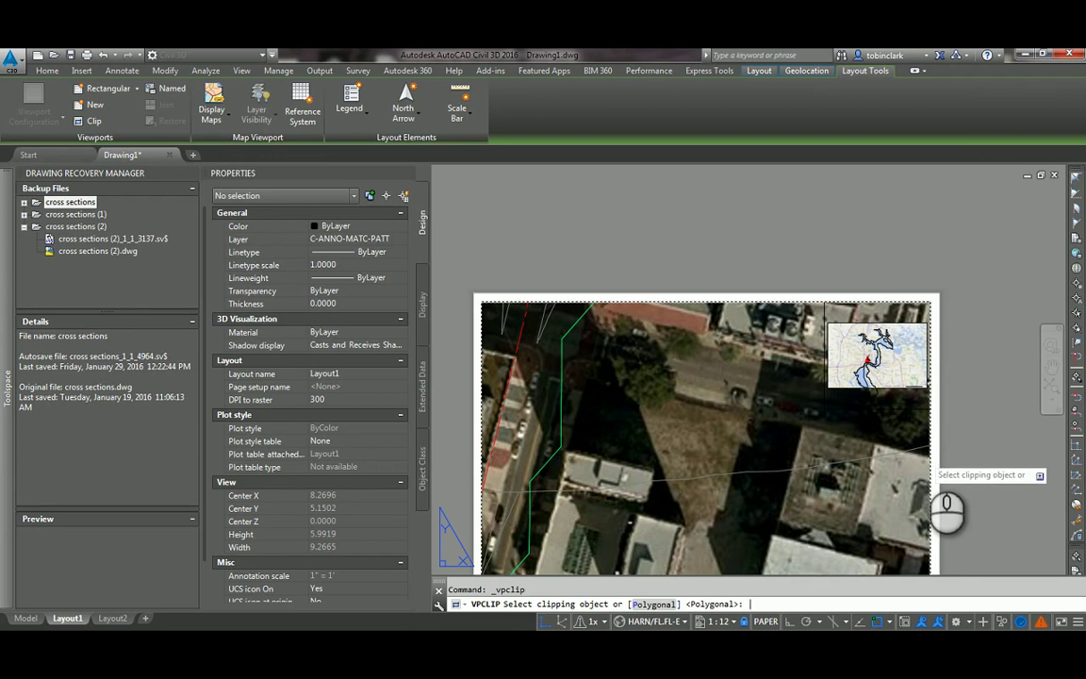
key(Return)
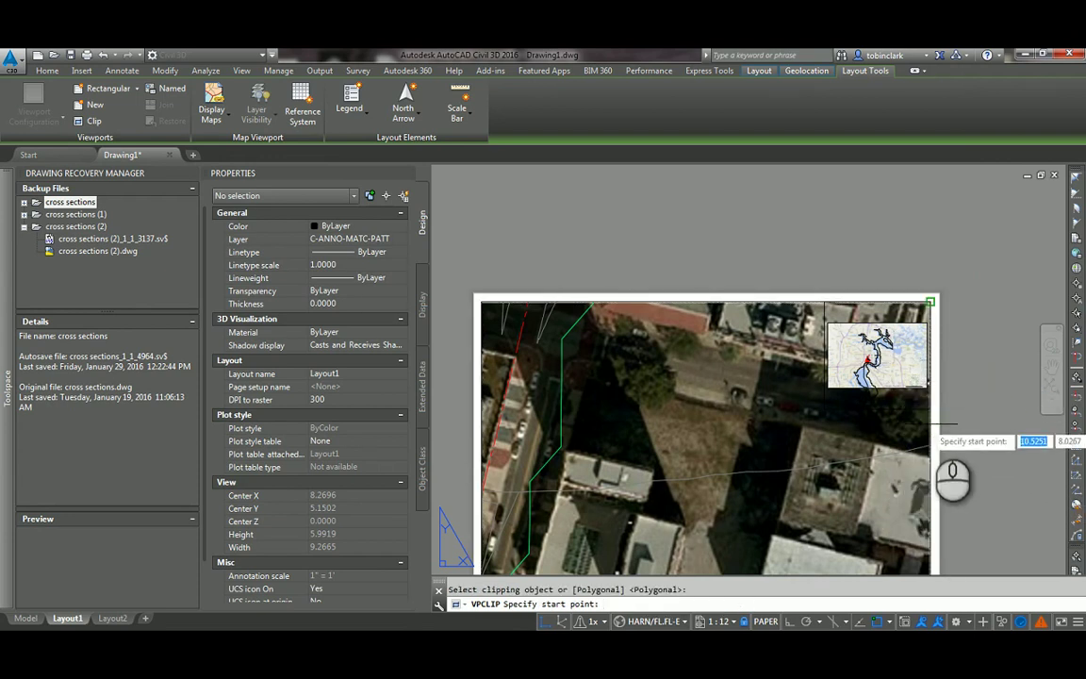
middle_drag(922, 394, 893, 264)
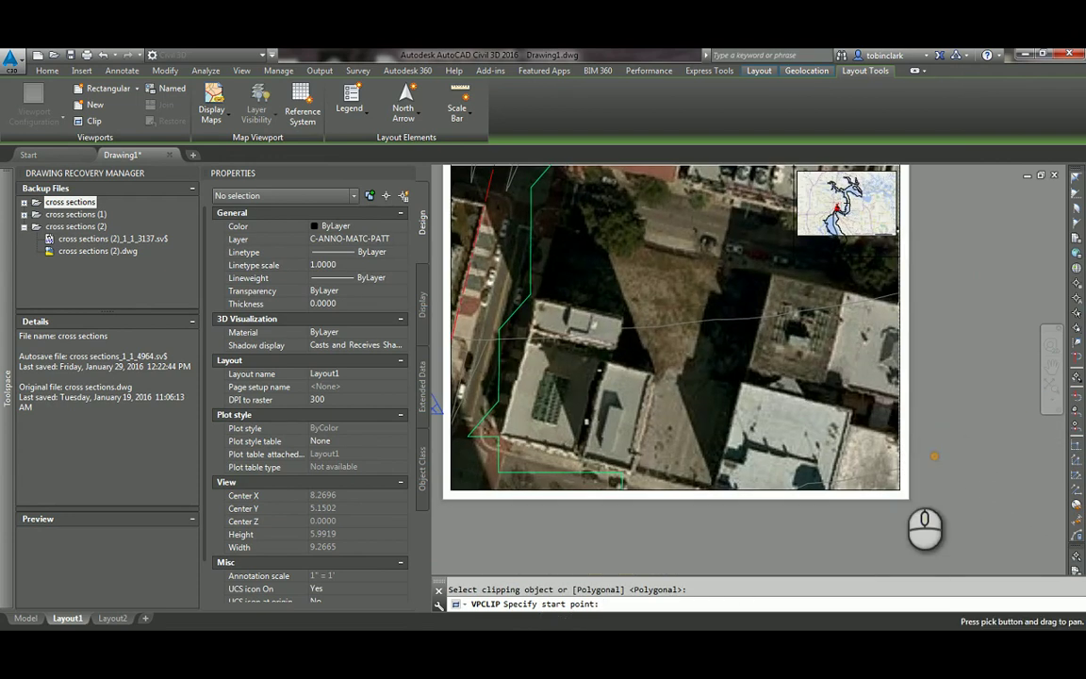
click(899, 489)
click(896, 233)
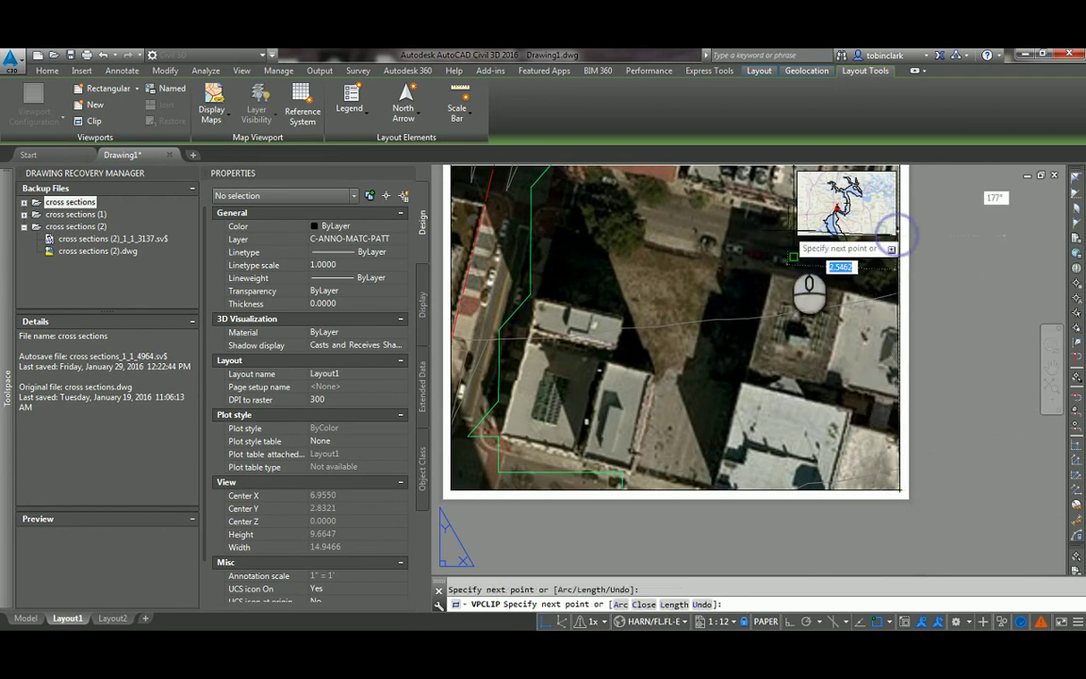
Complete the main viewport's polygonal clip around the inset's upper-left corner and the sheet's remaining corners, closing at the lower-right corner.
middle_drag(802, 172, 814, 304)
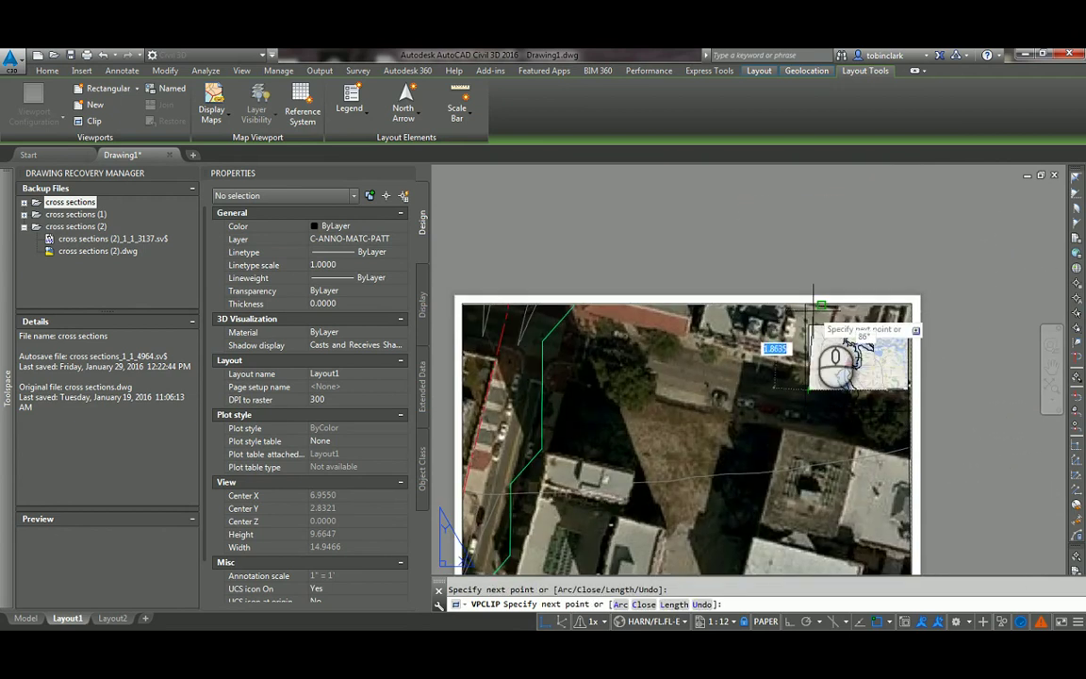
middle_drag(453, 316, 659, 299)
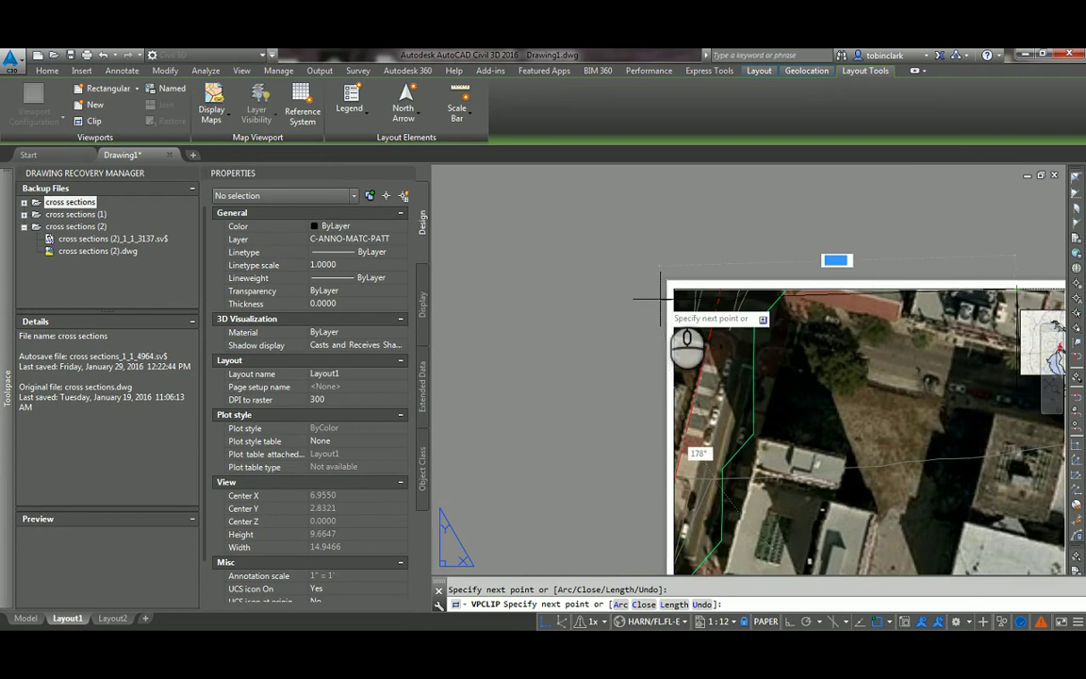
click(672, 289)
middle_drag(674, 512, 690, 319)
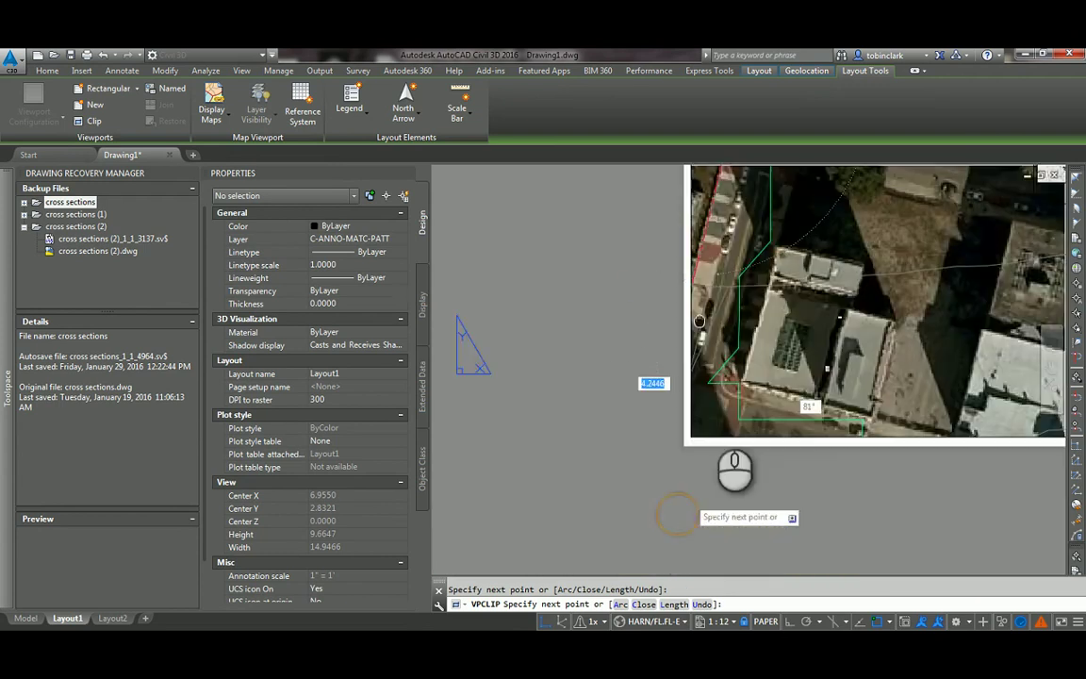
click(689, 436)
middle_drag(819, 418, 439, 434)
click(759, 452)
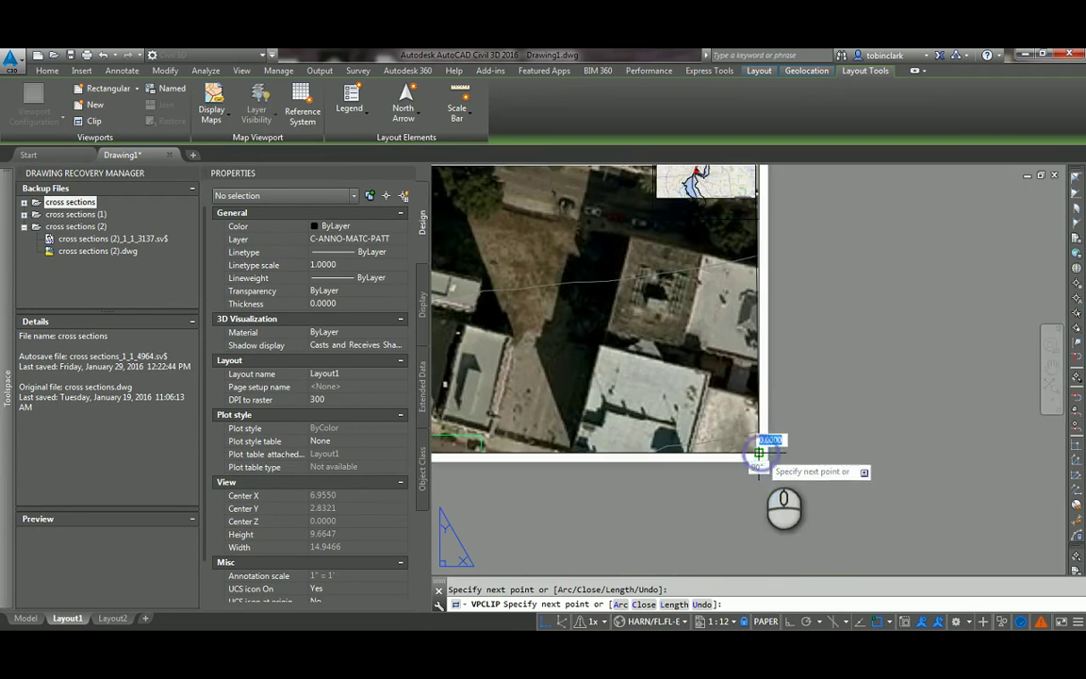
key(Return)
scroll(745, 453, up, 2)
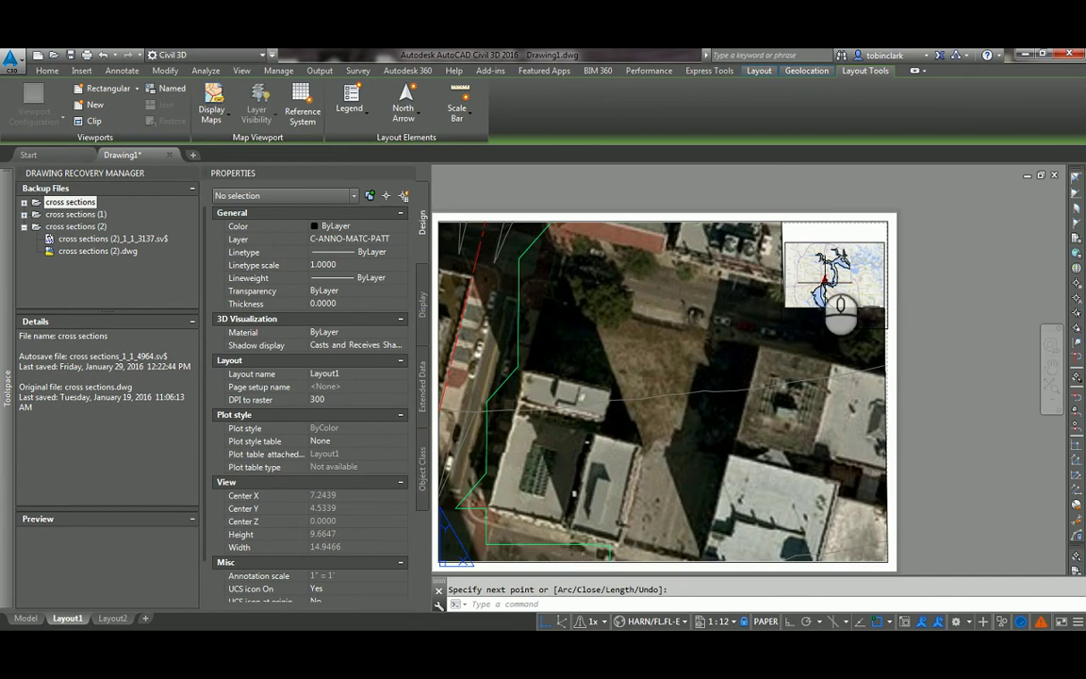
Center the inset viewport's map on the red site marker and turn on automatic annotation scaling.
scroll(866, 229, up, 2)
double_click(865, 230)
scroll(833, 258, up, 2)
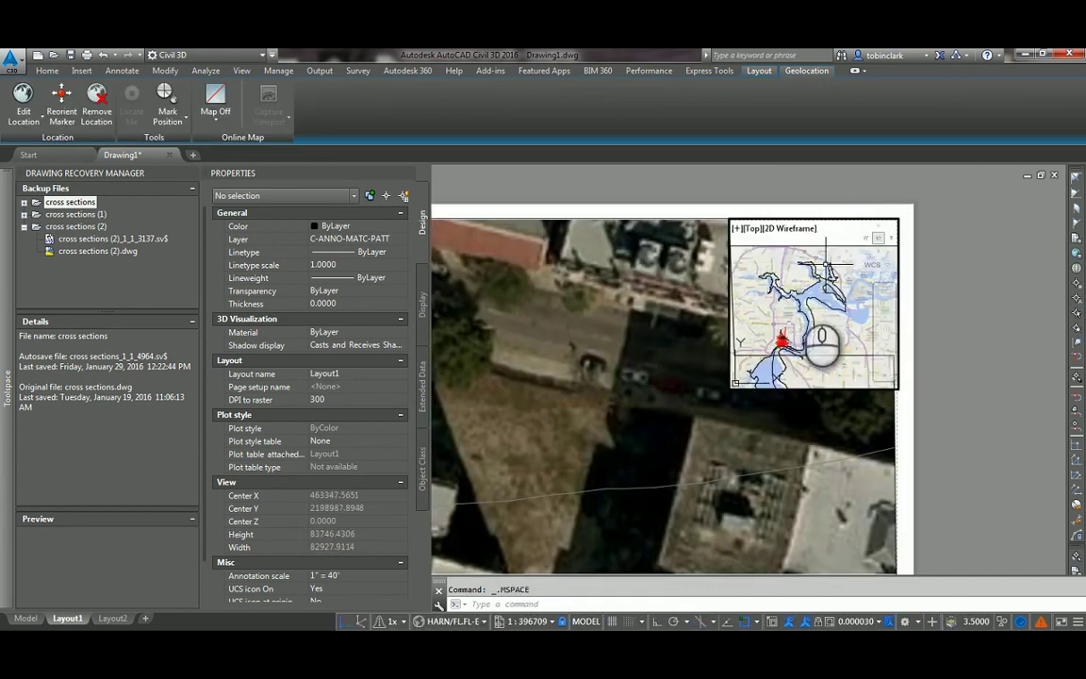
middle_drag(784, 310, 807, 273)
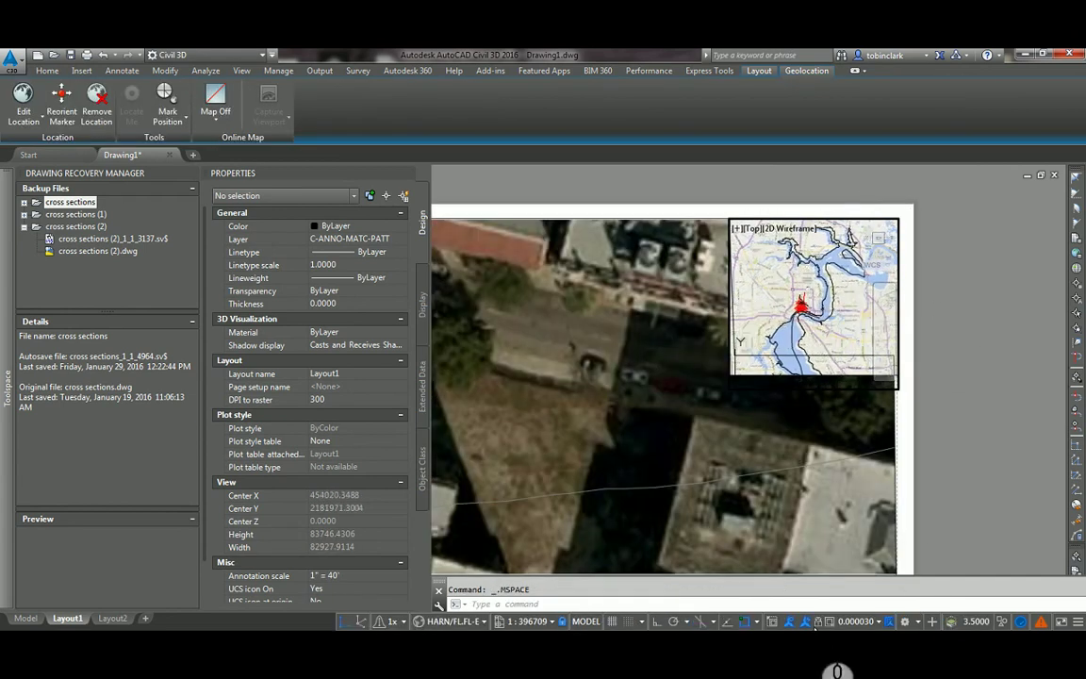
click(807, 622)
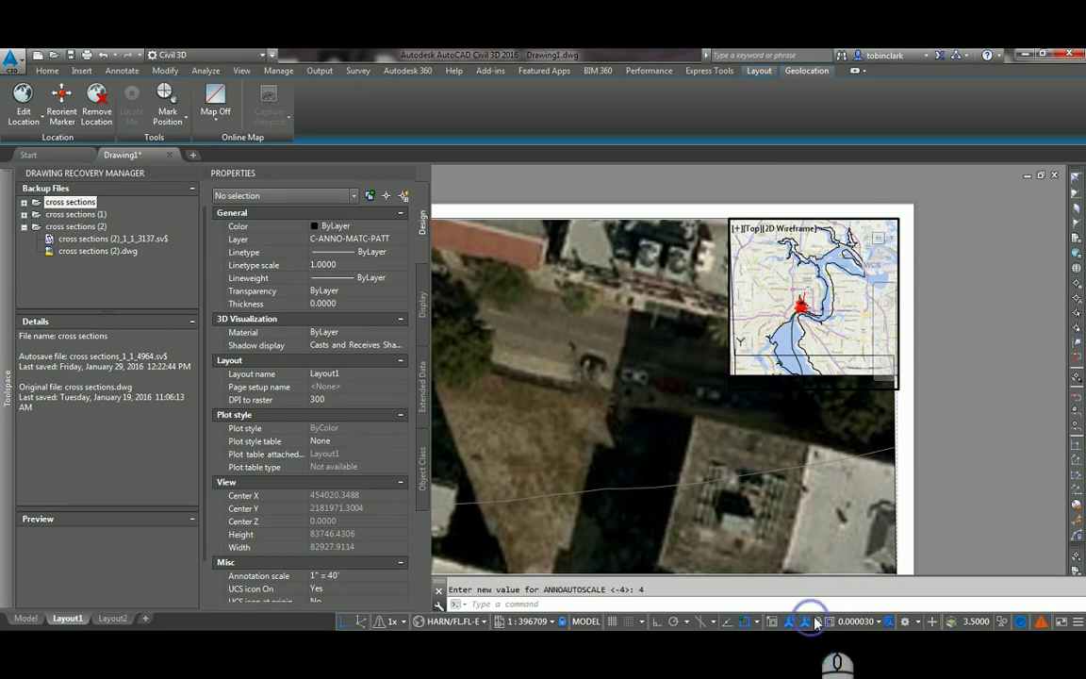
Freeze layer C-TOPO and the black river outline's layer in the inset viewport.
click(49, 70)
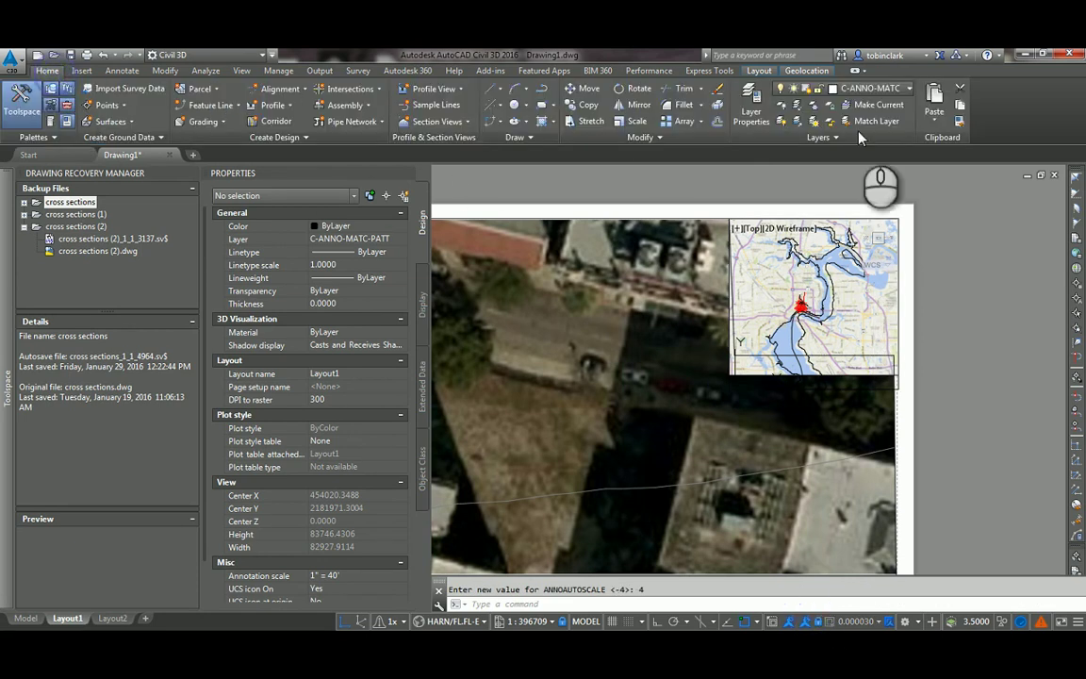
click(813, 113)
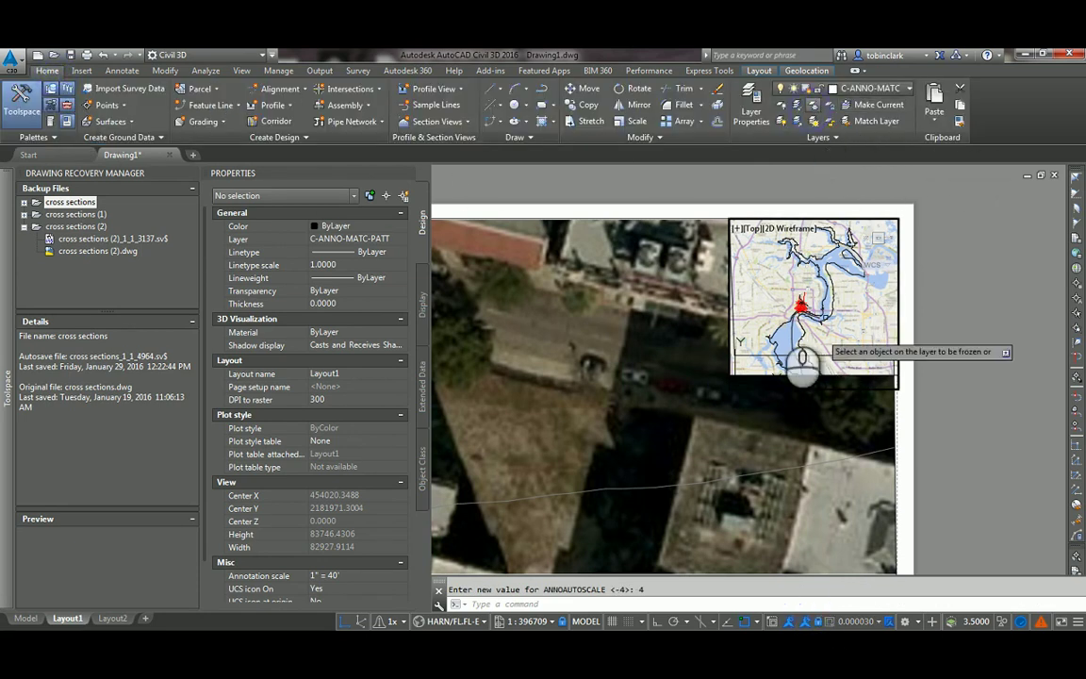
scroll(788, 315, up, 2)
click(812, 306)
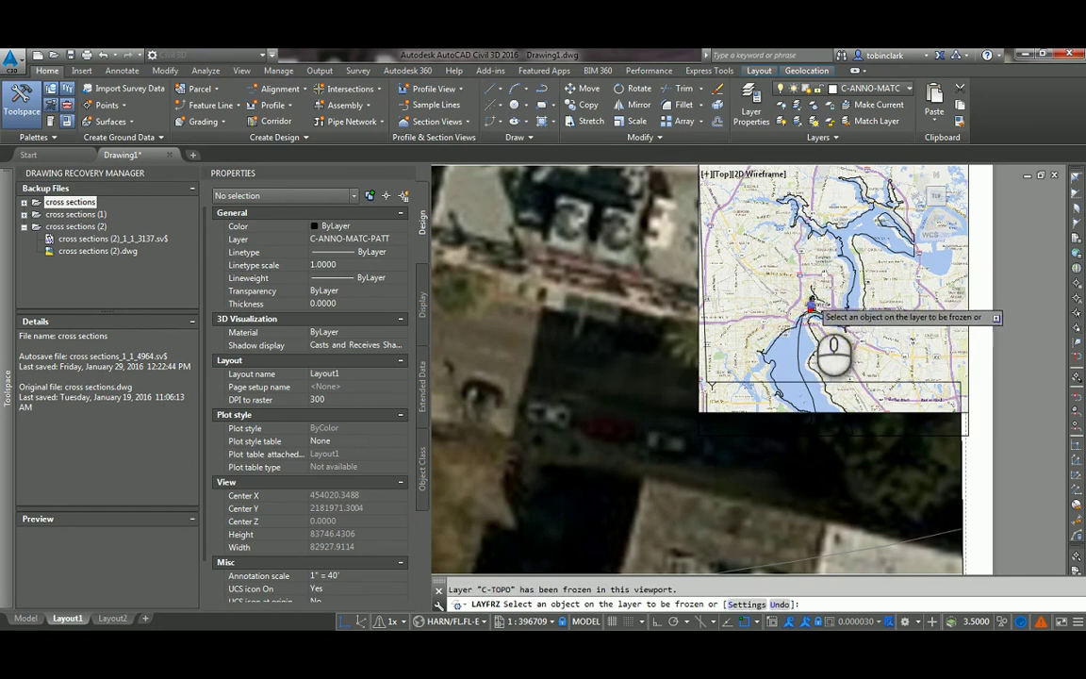
click(816, 311)
scroll(831, 361, down, 4)
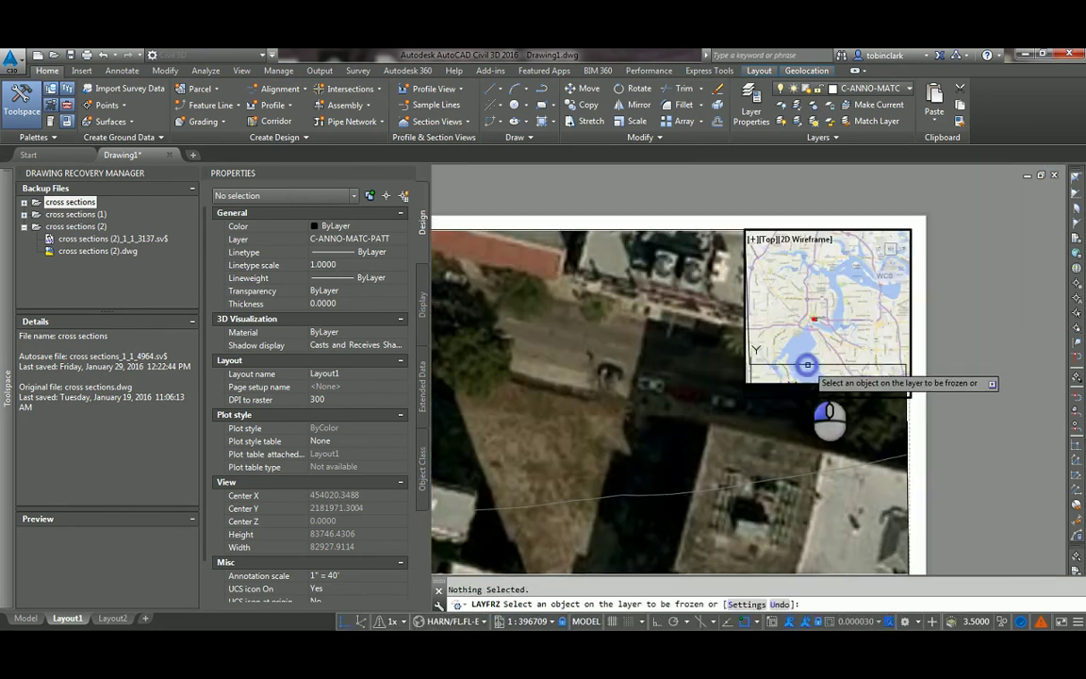
key(Escape)
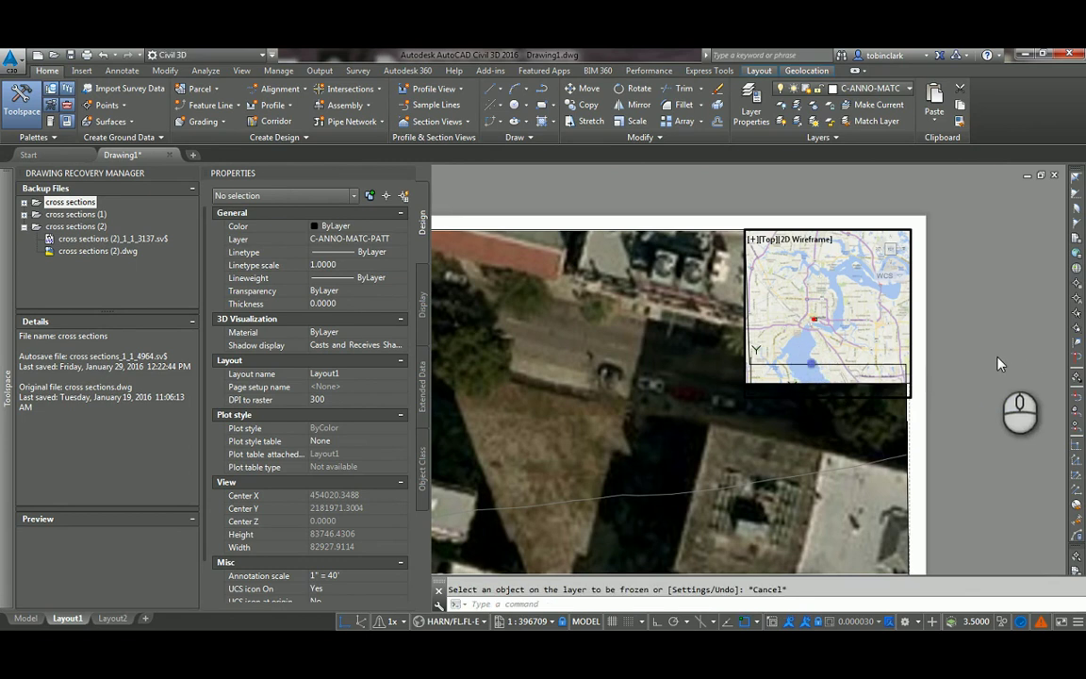
In paper space, stretch the main viewport's clip corner at the sheet's right edge to the inset map's lower-right corner.
double_click(905, 417)
click(904, 416)
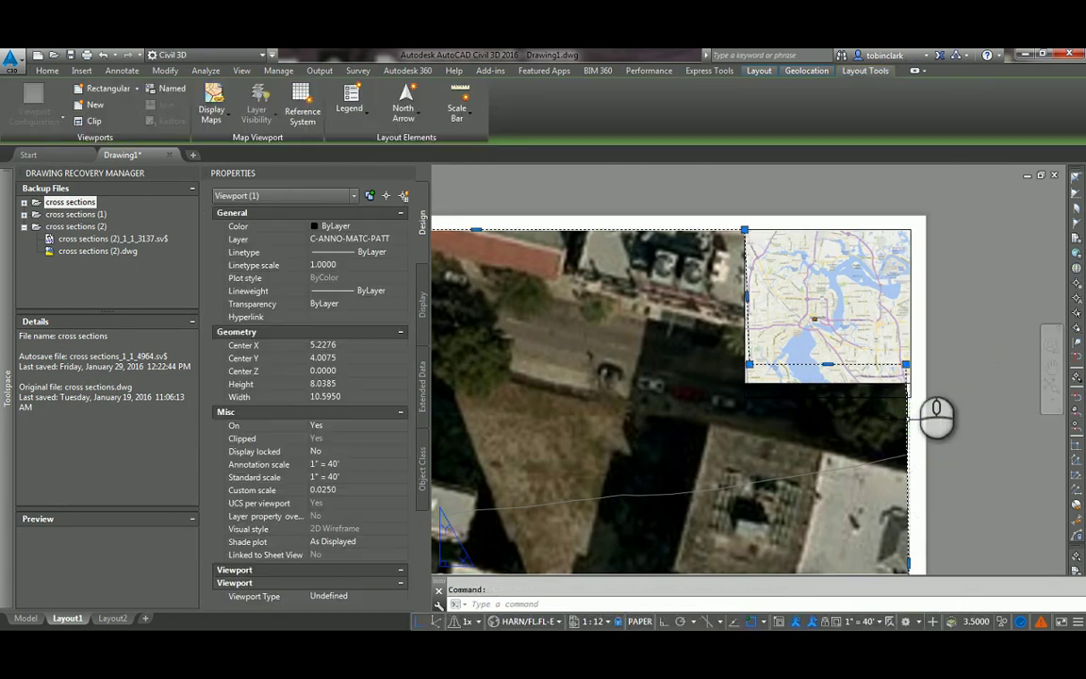
click(908, 399)
click(910, 397)
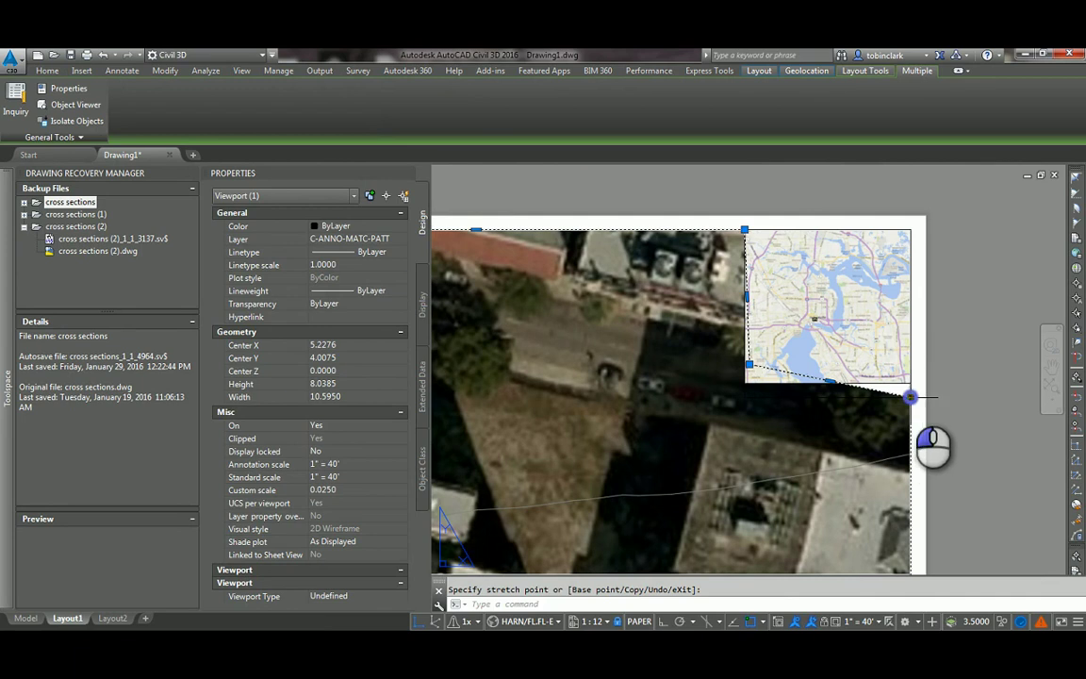
scroll(903, 405, up, 4)
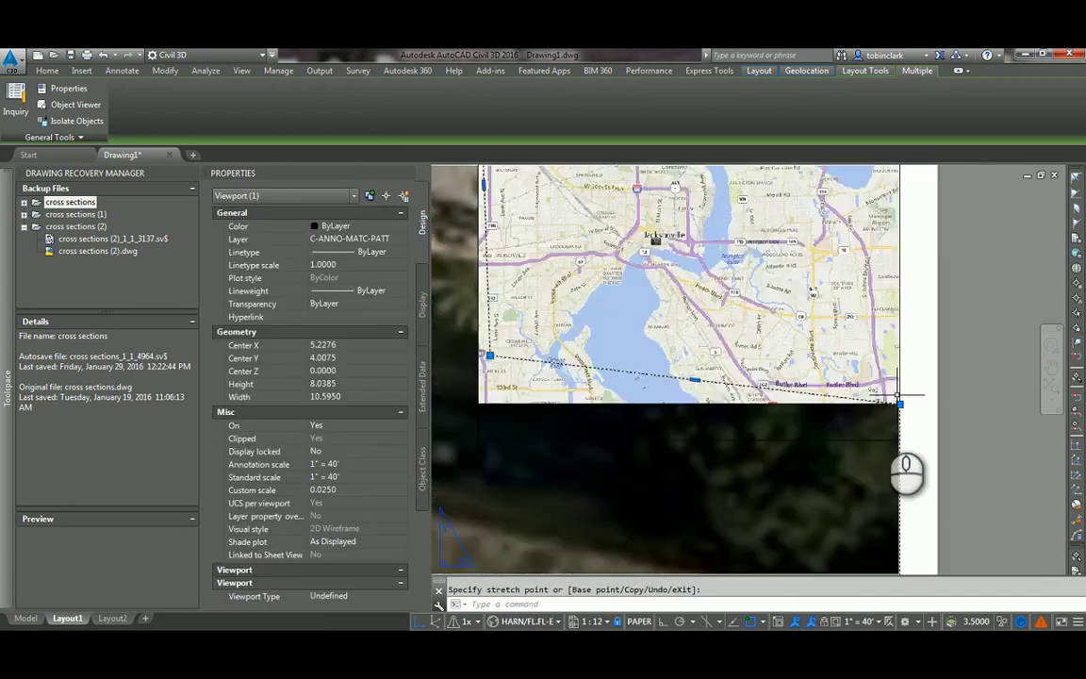
scroll(886, 415, up, 2)
Stretch the main viewport's inner clip corner to the inset map's lower-left corner and clear the selection.
middle_drag(722, 415, 957, 371)
middle_drag(611, 336, 647, 476)
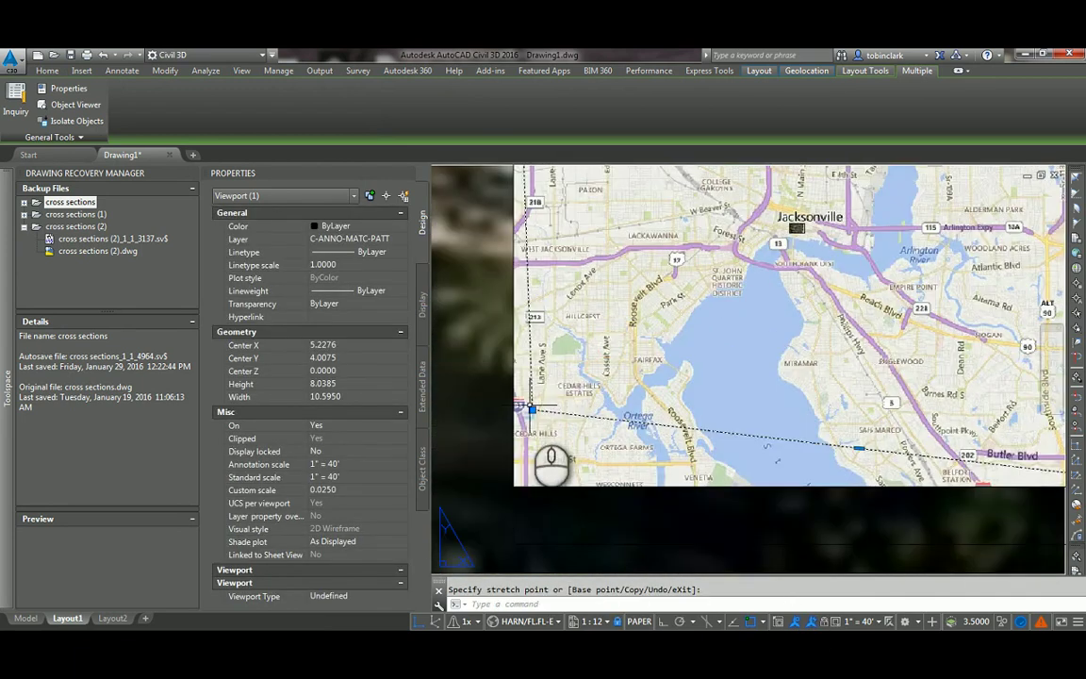
click(530, 407)
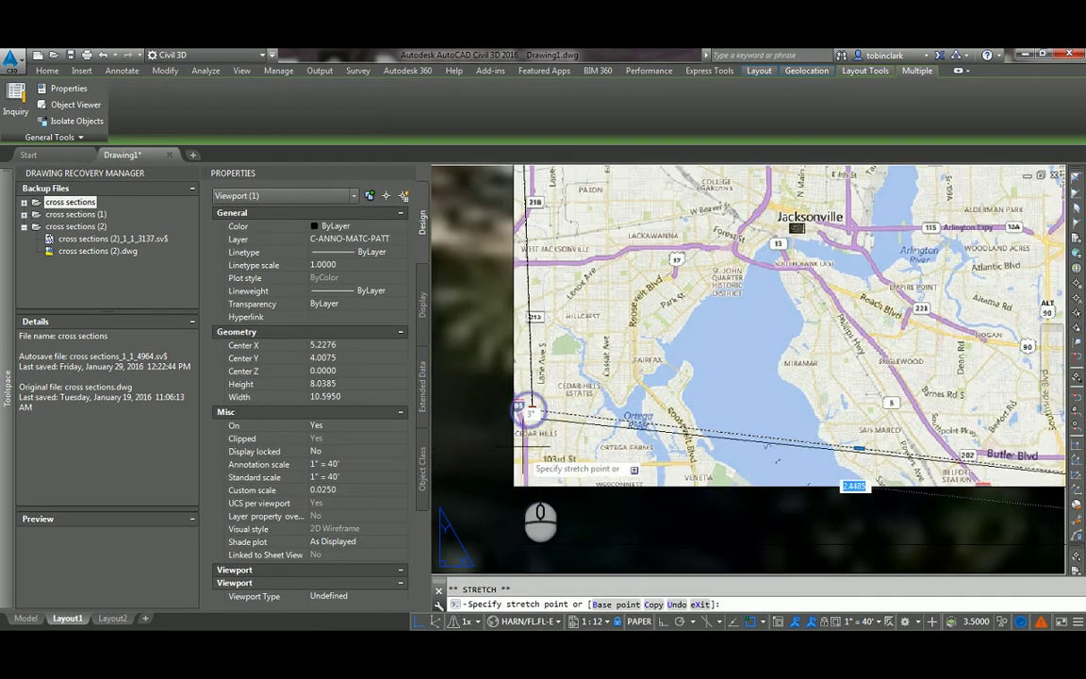
scroll(512, 494, down, 3)
click(533, 511)
click(564, 497)
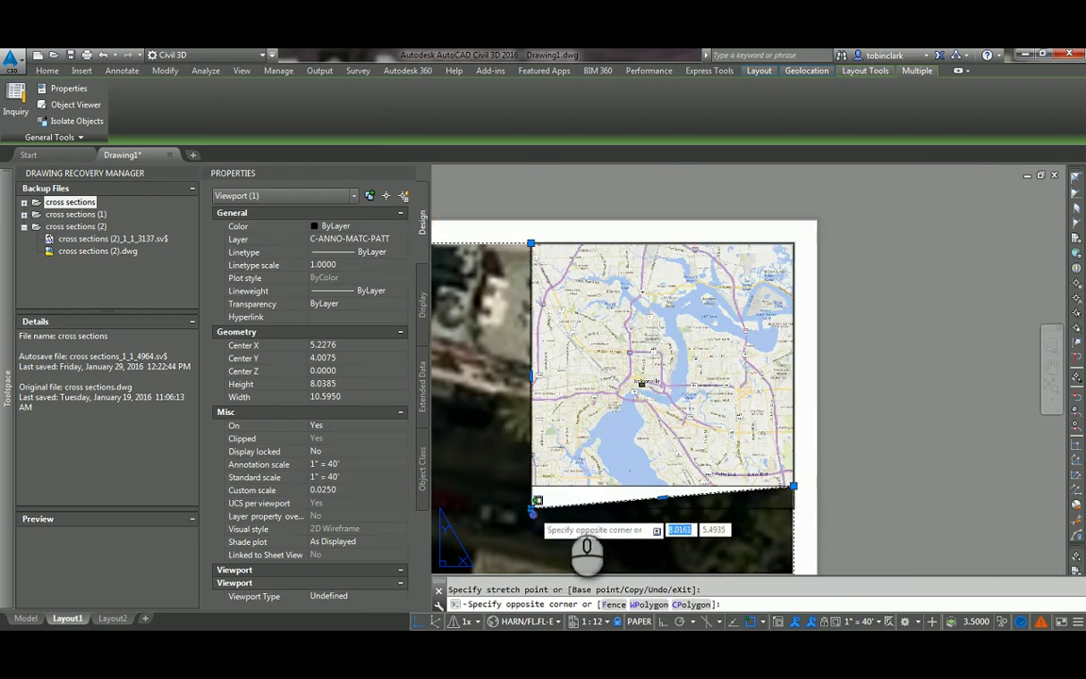
click(529, 509)
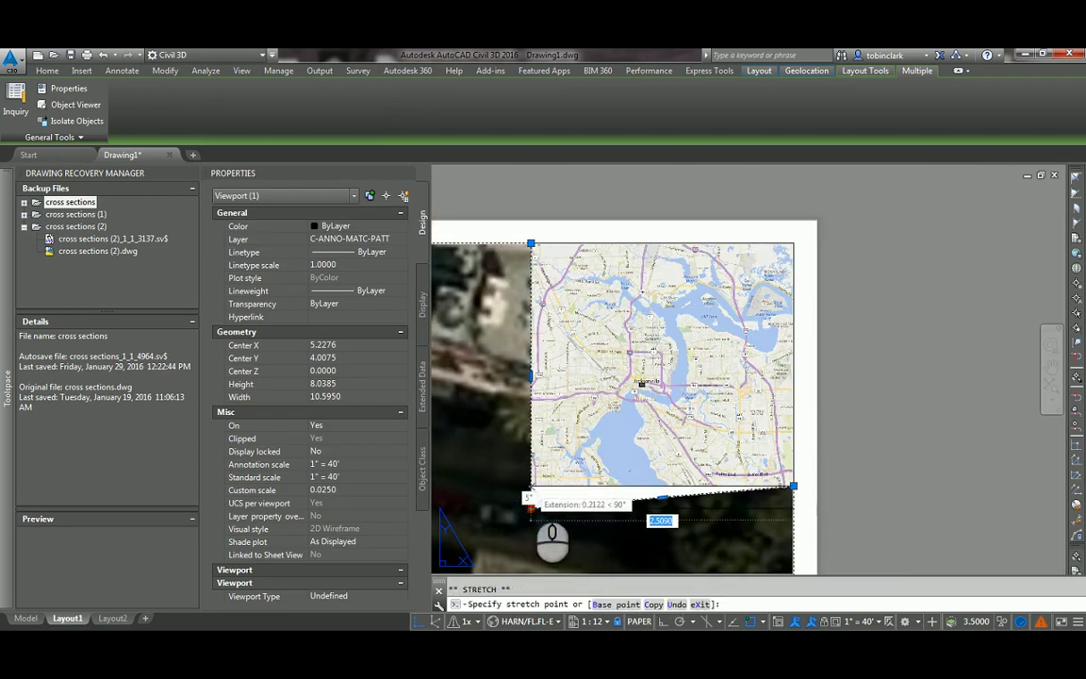
click(531, 489)
key(Escape)
scroll(655, 431, down, 3)
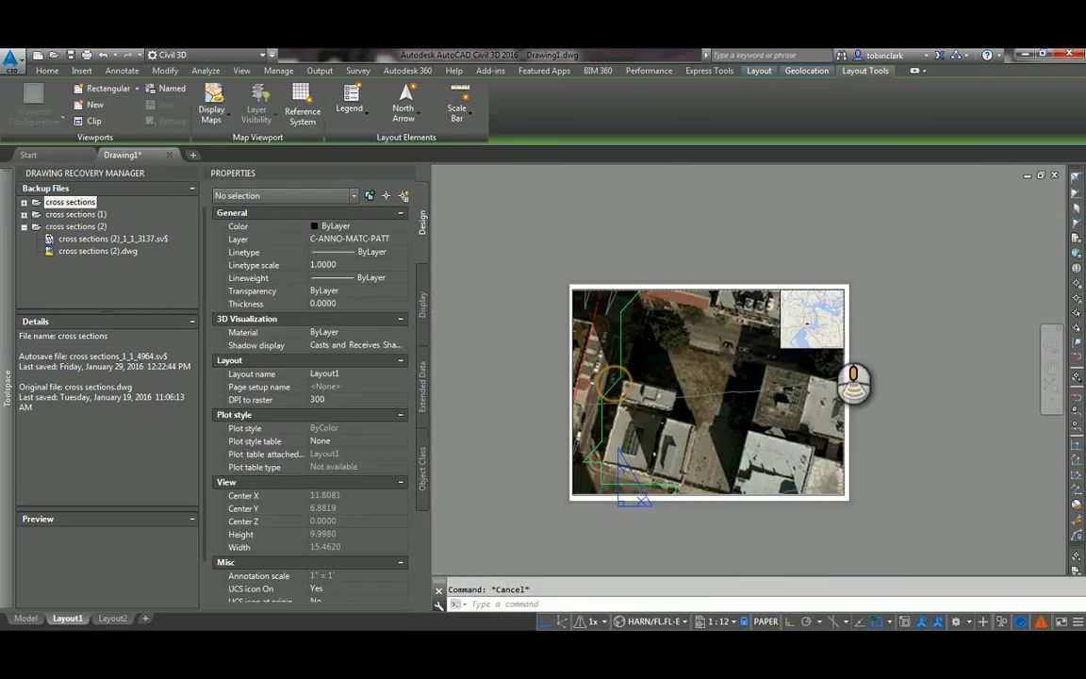
In the main viewport, start a fixed-line parcel layout on Site 1 with the Property style and Parcel Name area labels.
click(741, 421)
double_click(593, 407)
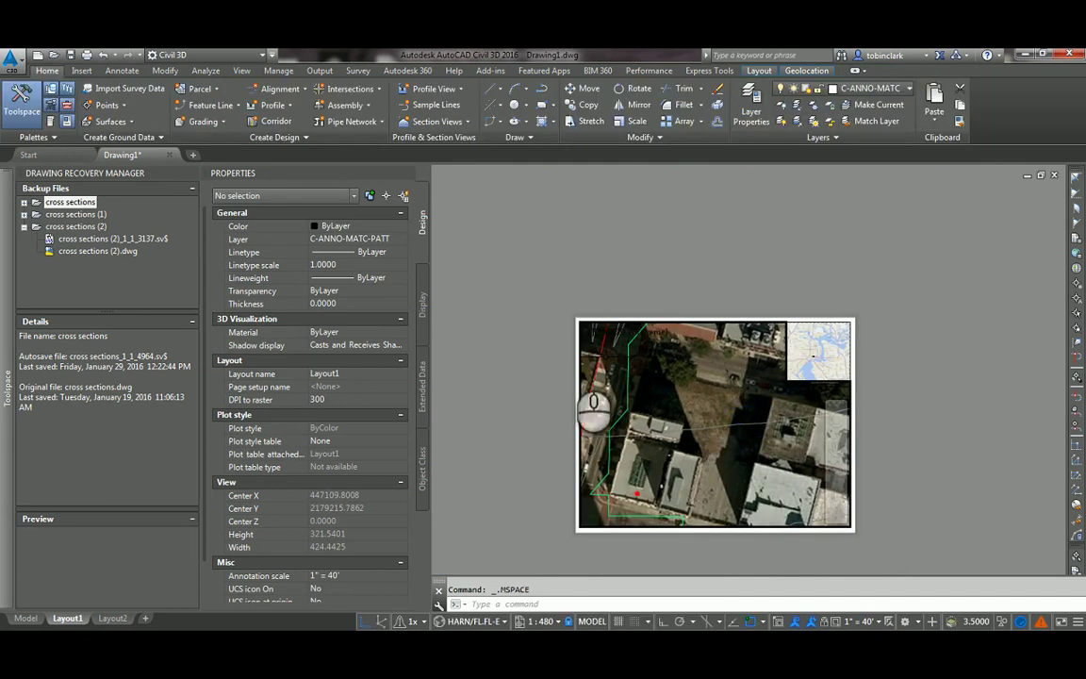
scroll(712, 459, down, 2)
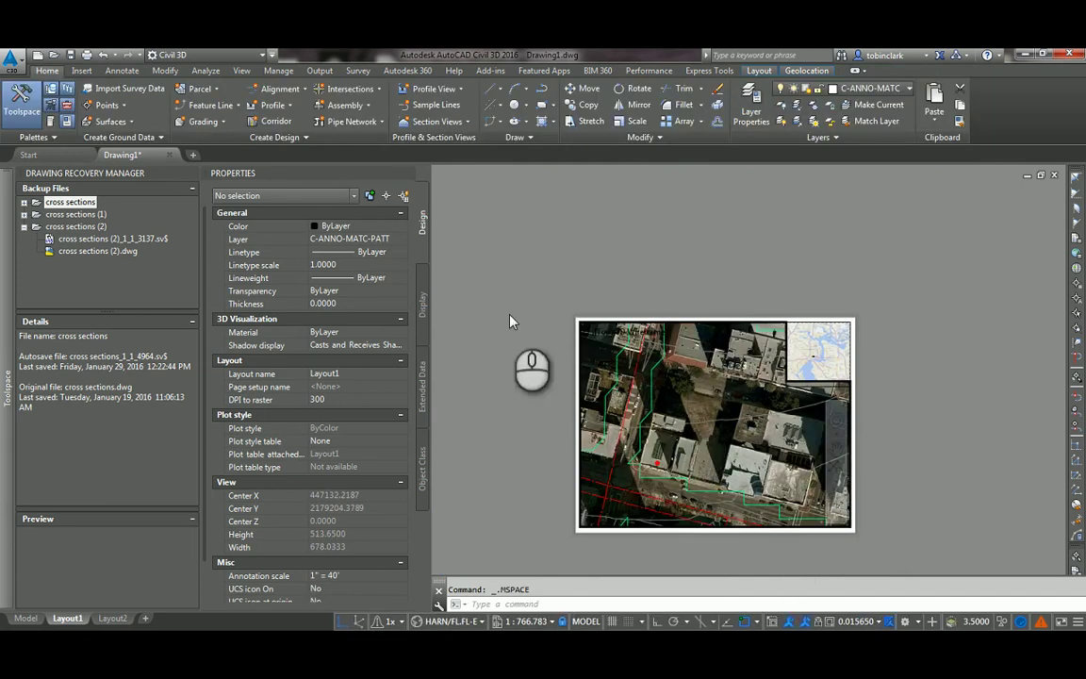
click(213, 93)
click(229, 111)
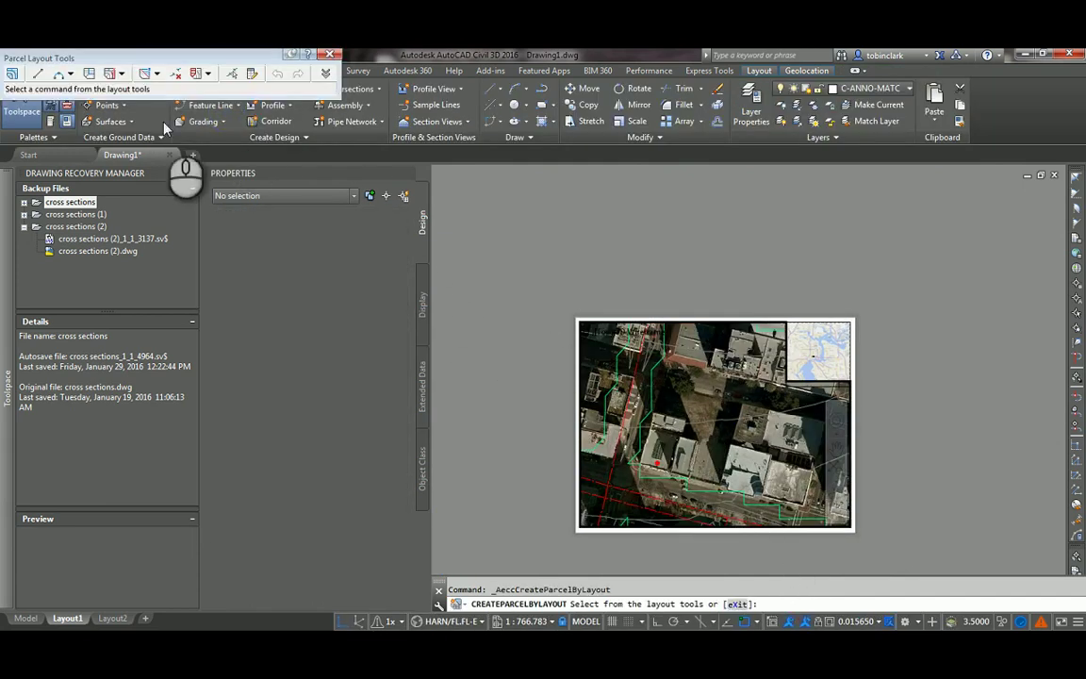
click(45, 75)
click(113, 384)
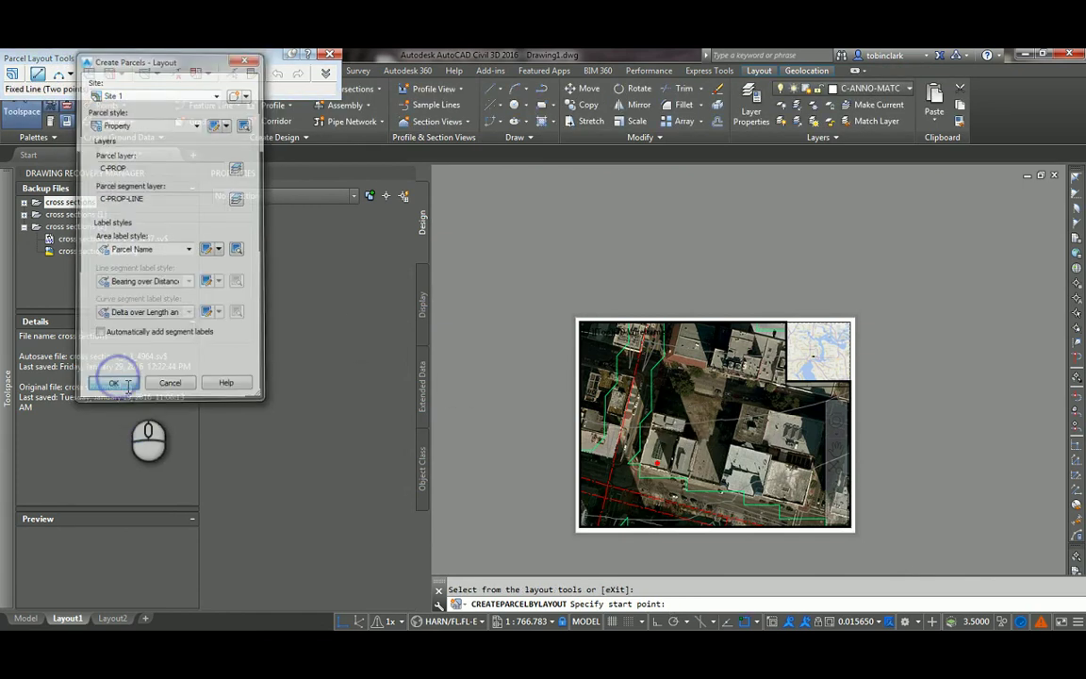
Draw the property's western lot line from the block's northwest corner down to the southwest building corner.
scroll(680, 445, up, 4)
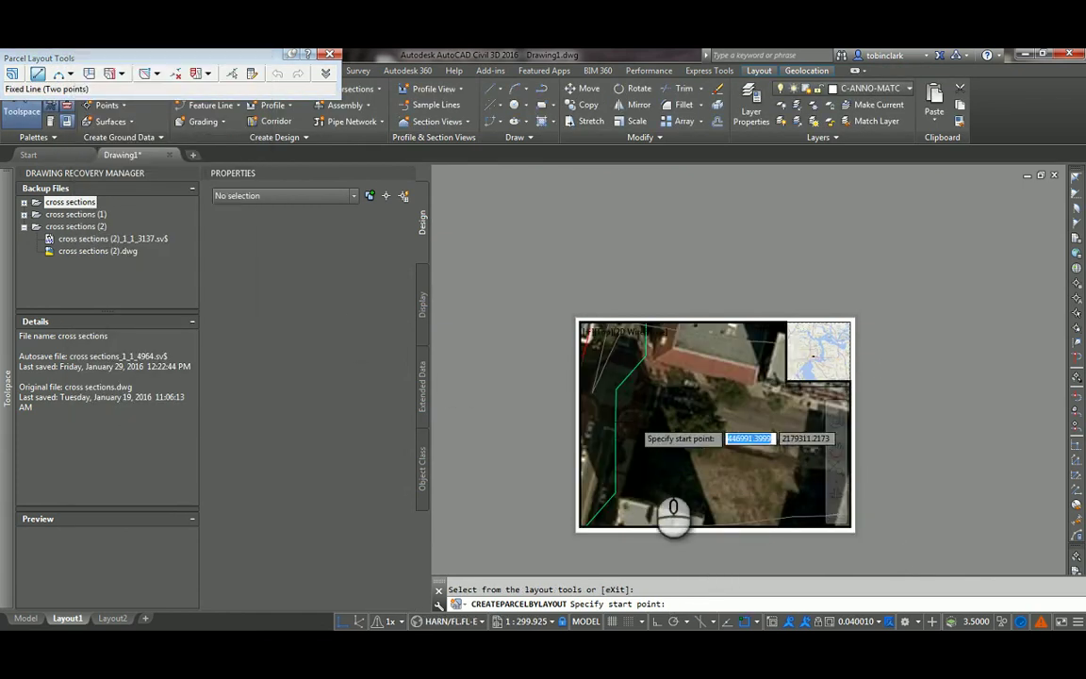
click(635, 432)
middle_drag(636, 432, 627, 519)
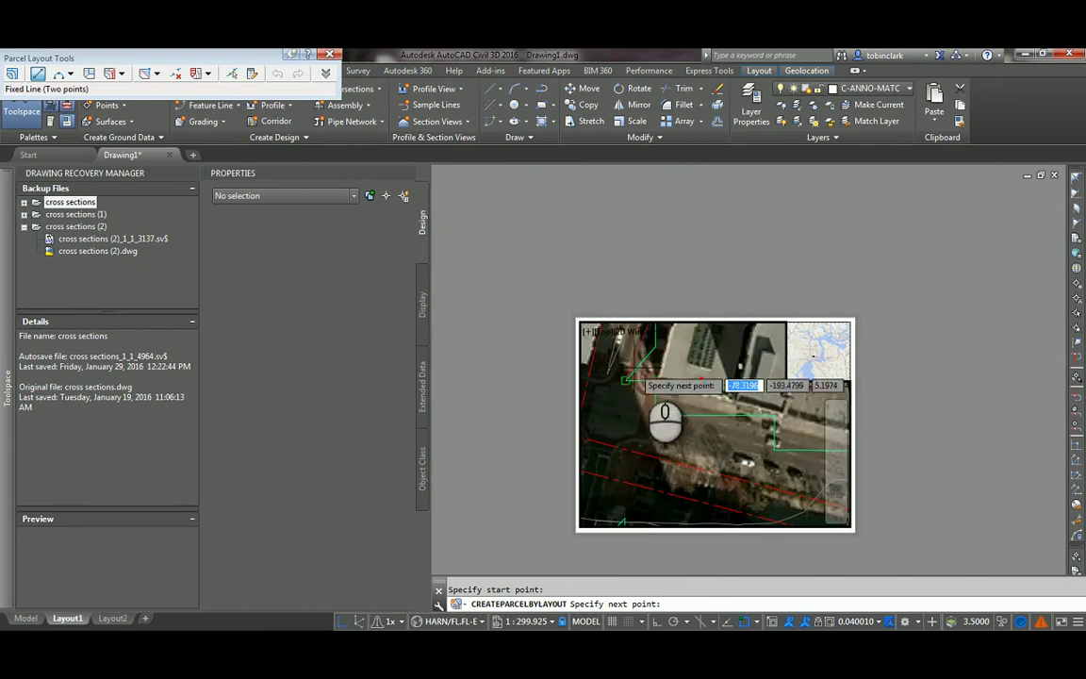
click(657, 373)
middle_drag(806, 416, 723, 424)
scroll(723, 424, down, 4)
scroll(735, 426, up, 5)
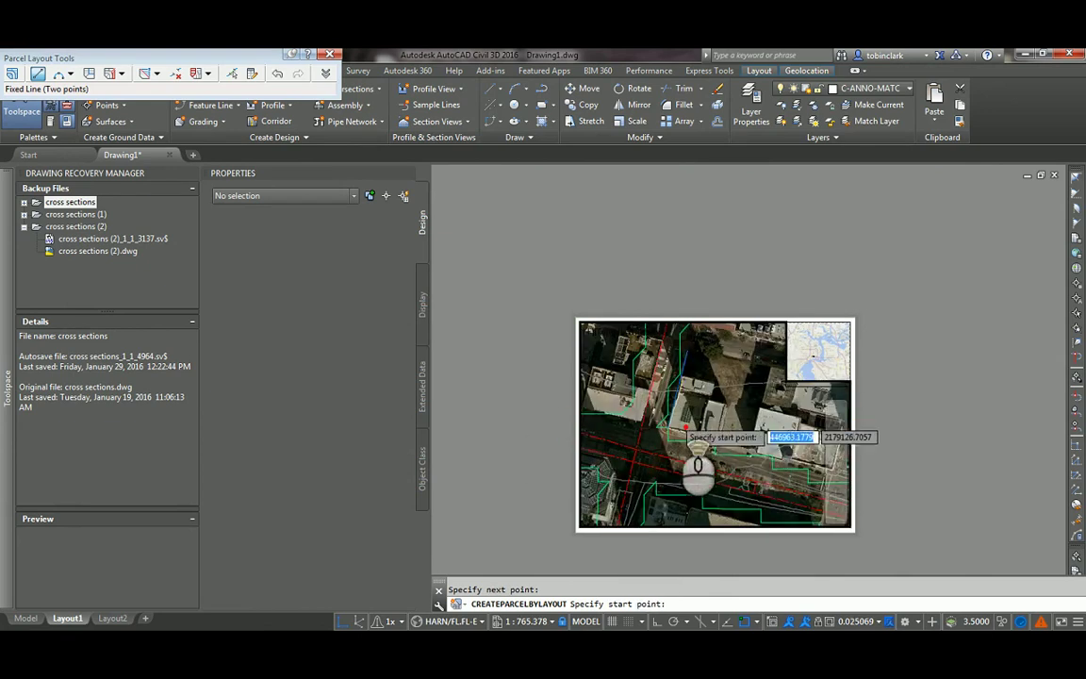
click(693, 438)
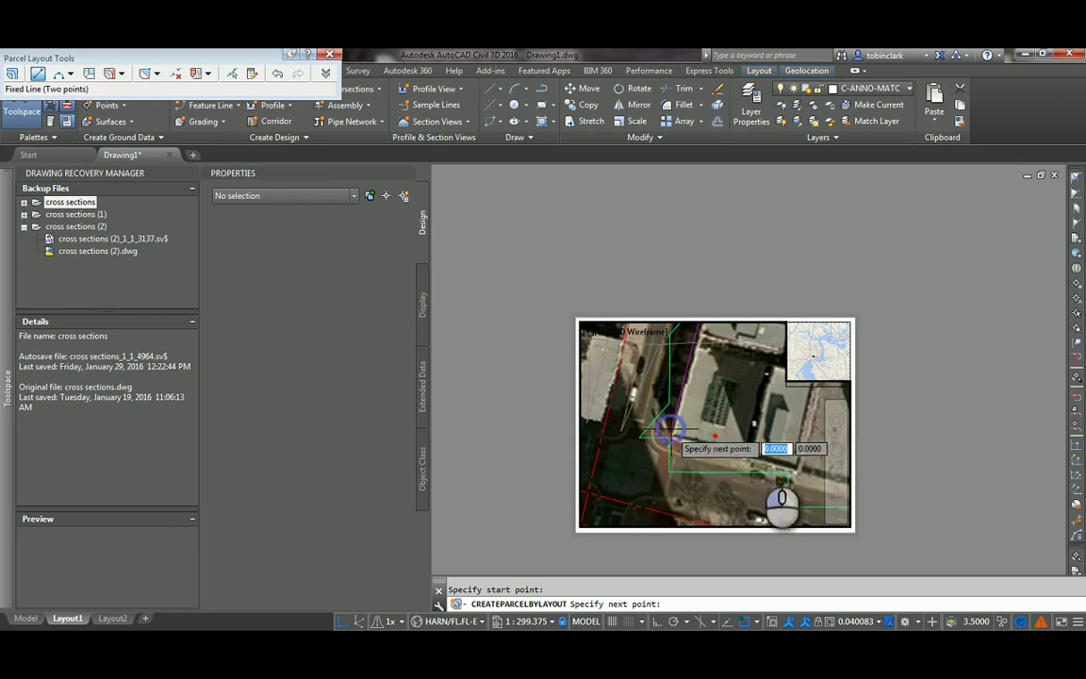
middle_drag(776, 471, 708, 470)
middle_drag(586, 476, 641, 420)
key(Escape)
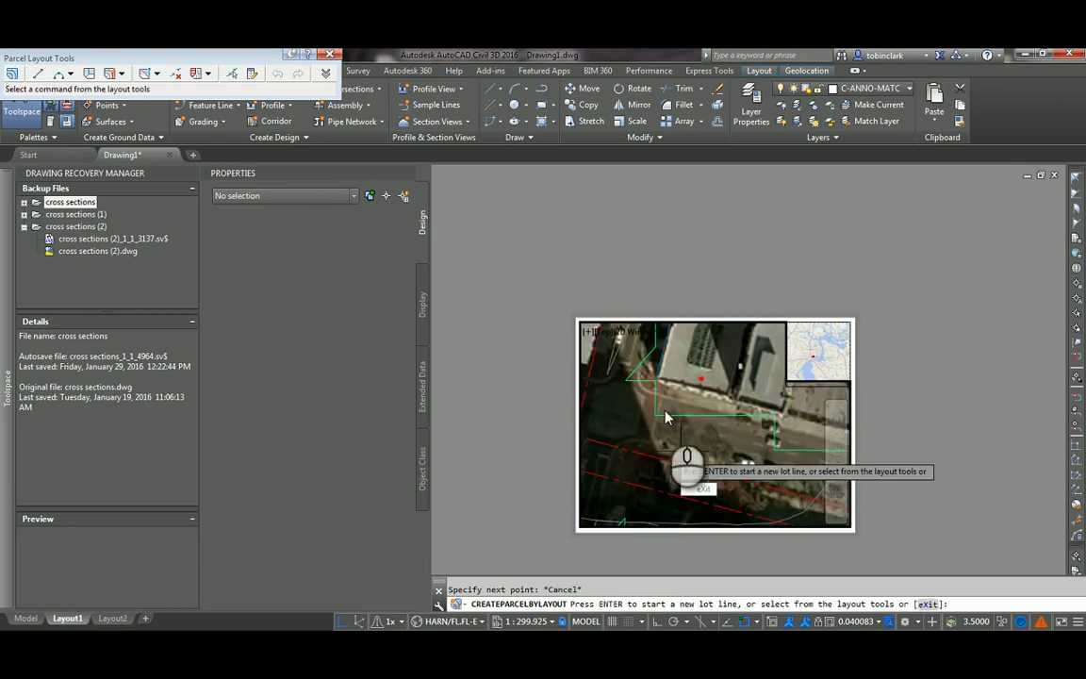
Draw the southern lot line from the west line's lower end along the building fronts to the parking lot's southeast corner.
key(Return)
scroll(684, 428, up, 6)
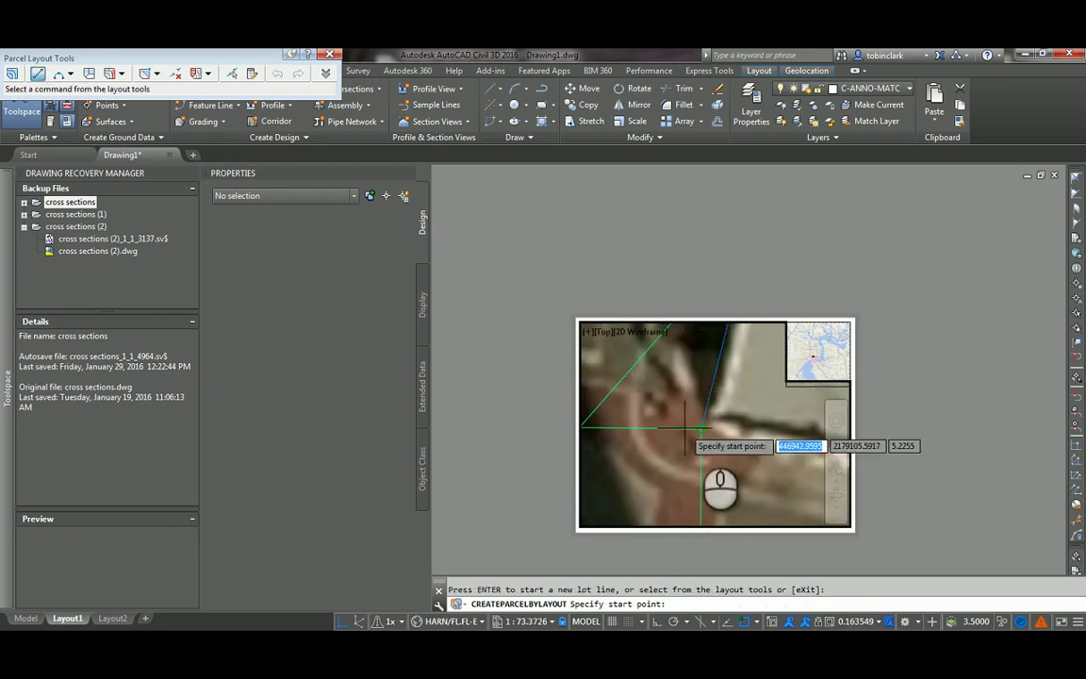
scroll(734, 442, down, 4)
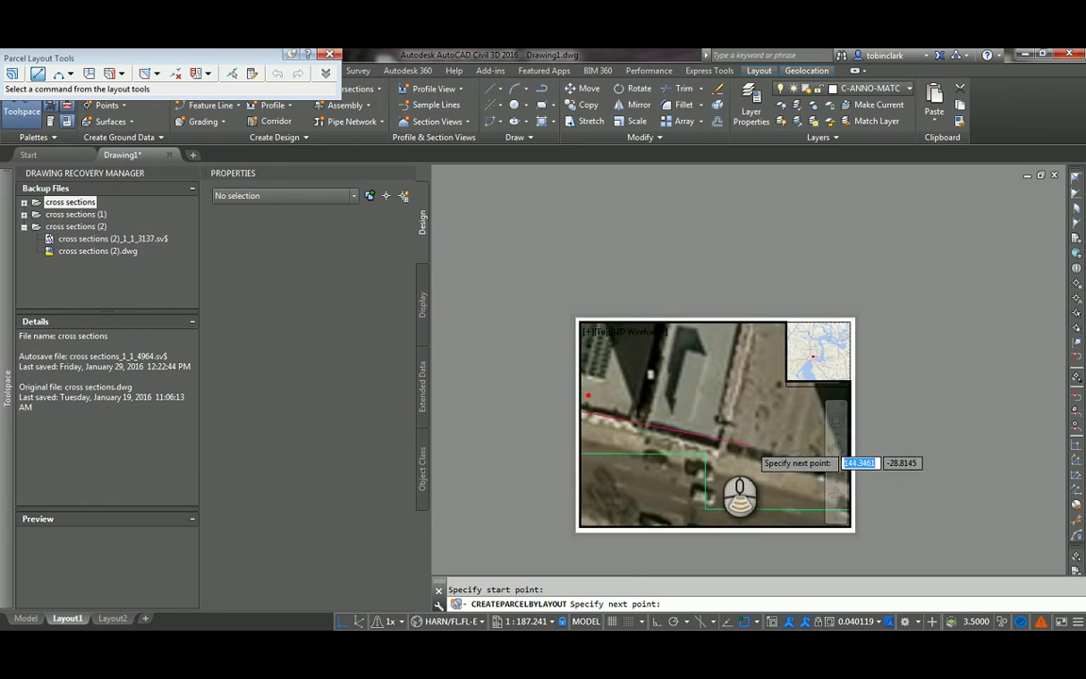
scroll(750, 445, down, 2)
scroll(716, 444, down, 2)
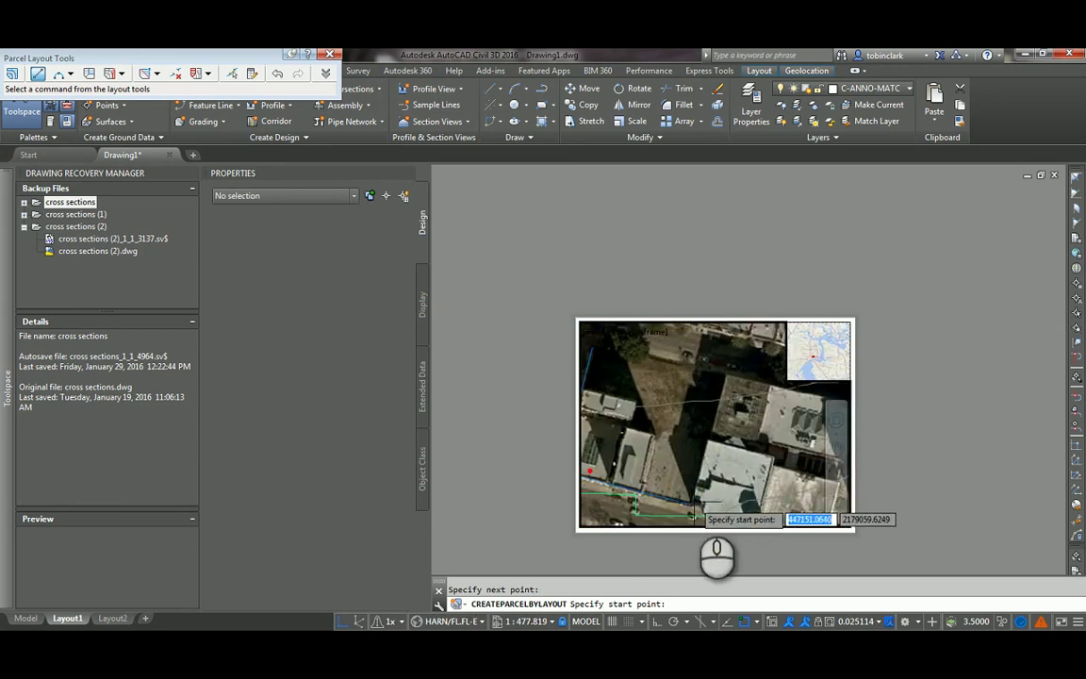
key(Escape)
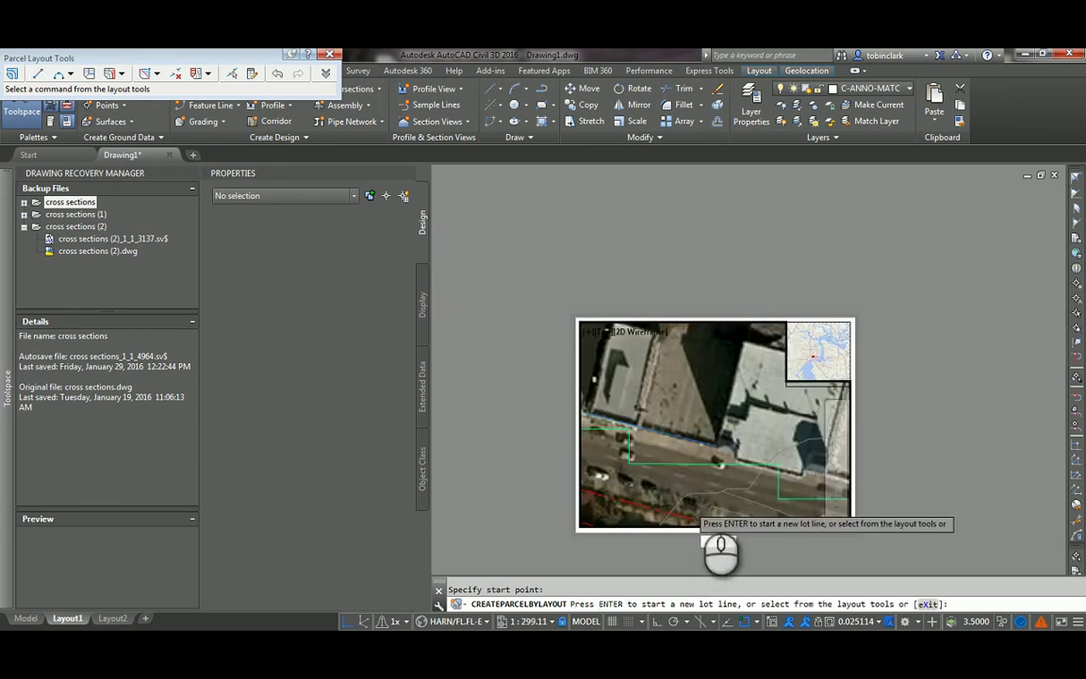
Draw the eastern lot line from the parking lot's southeast corner up to the block's northeast corner.
key(Return)
click(717, 446)
scroll(717, 443, down, 2)
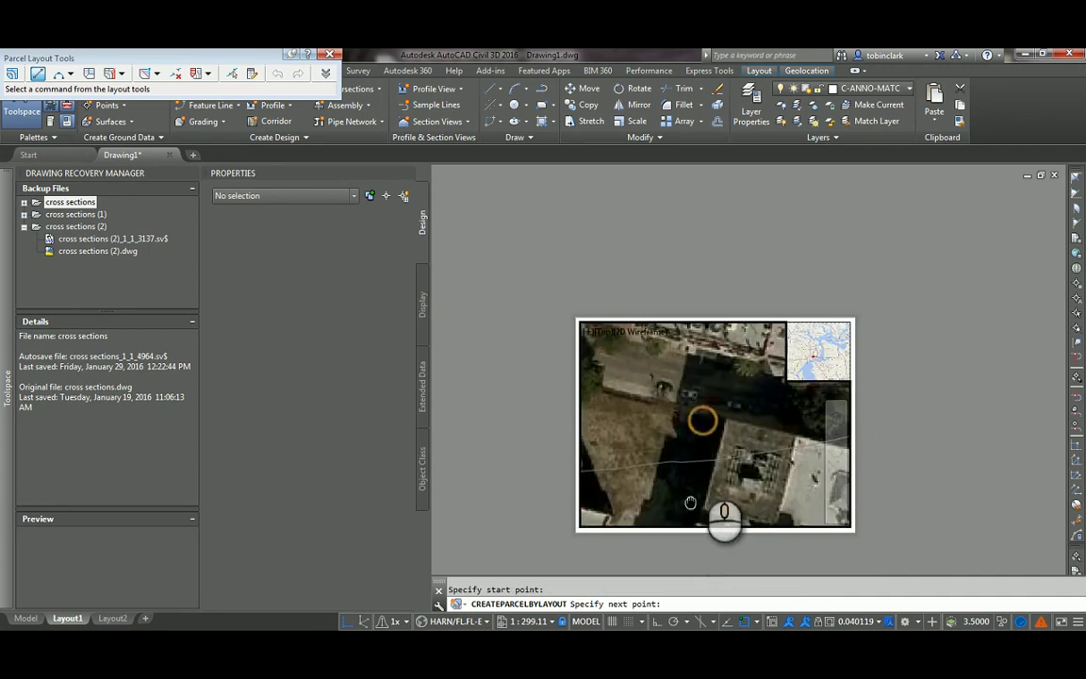
scroll(717, 436, down, 4)
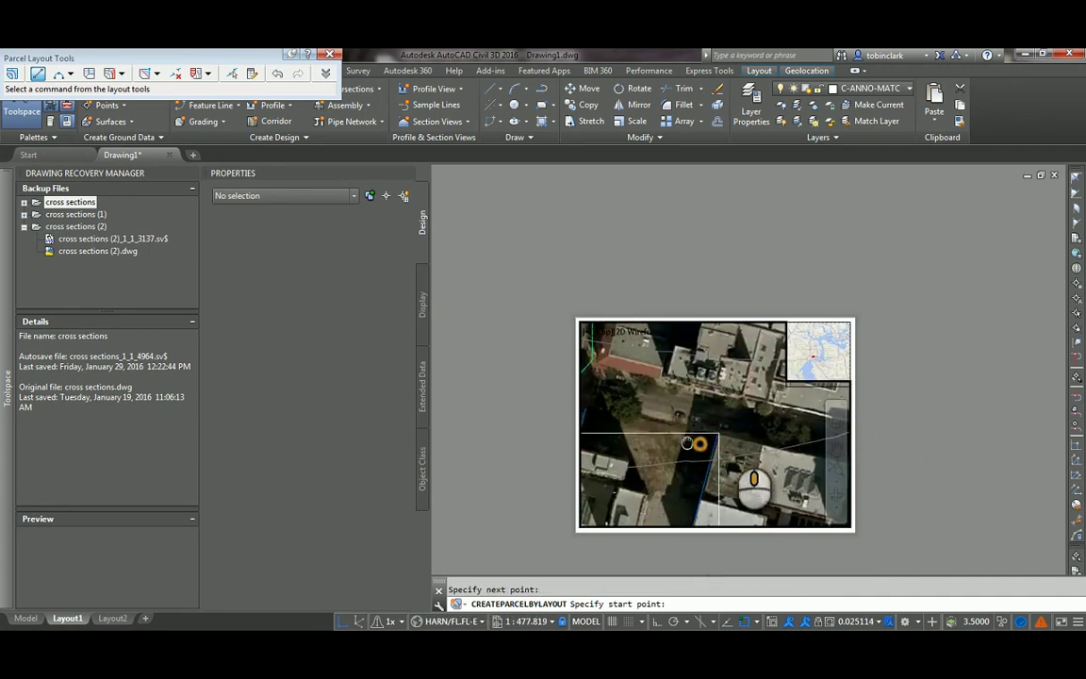
key(Escape)
Close the property with a northern lot line from the northeast corner to the northwest corner and end the parcel layout.
key(Return)
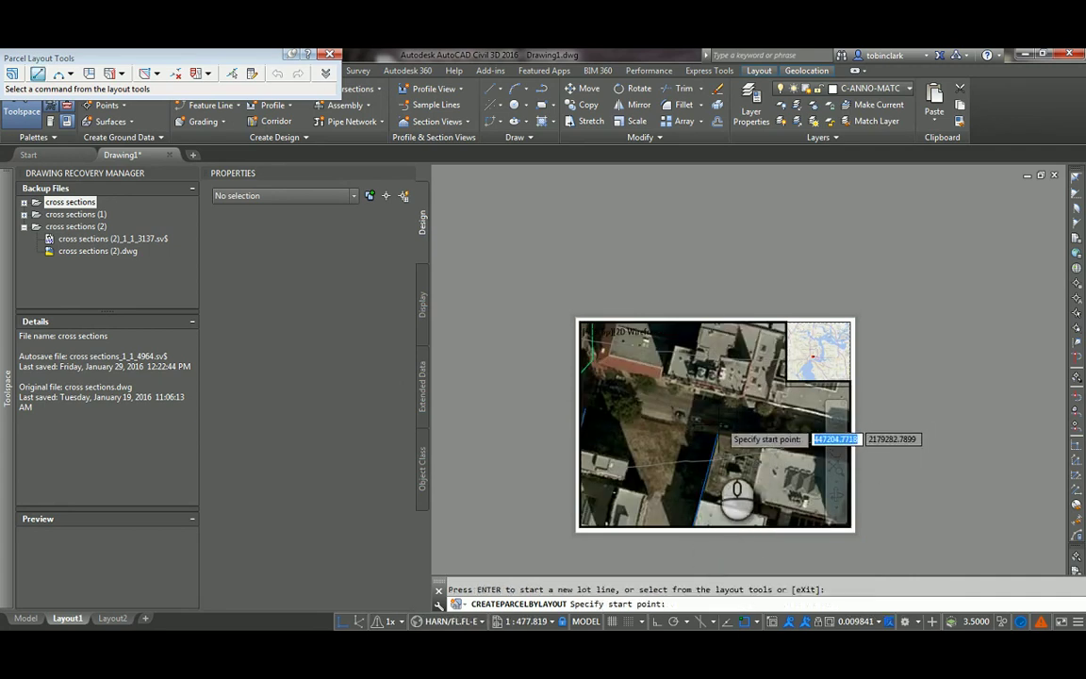
key(Escape)
key(Return)
click(715, 440)
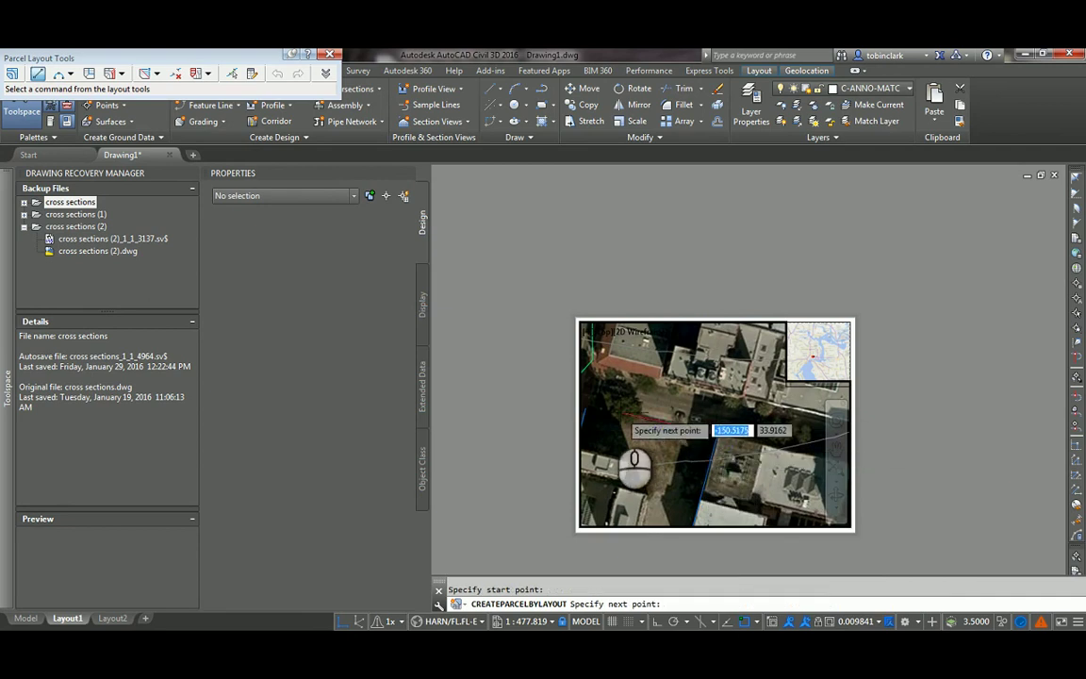
click(588, 408)
key(Return)
key(Return)
mouse_move(669, 431)
middle_down()
mouse_move(699, 414)
mouse_move(670, 475)
mouse_move(706, 432)
mouse_move(670, 509)
mouse_move(679, 423)
middle_up()
key(Escape)
Set the property parcel's area label style to Name Area & Perimeter and clear the selection.
click(665, 423)
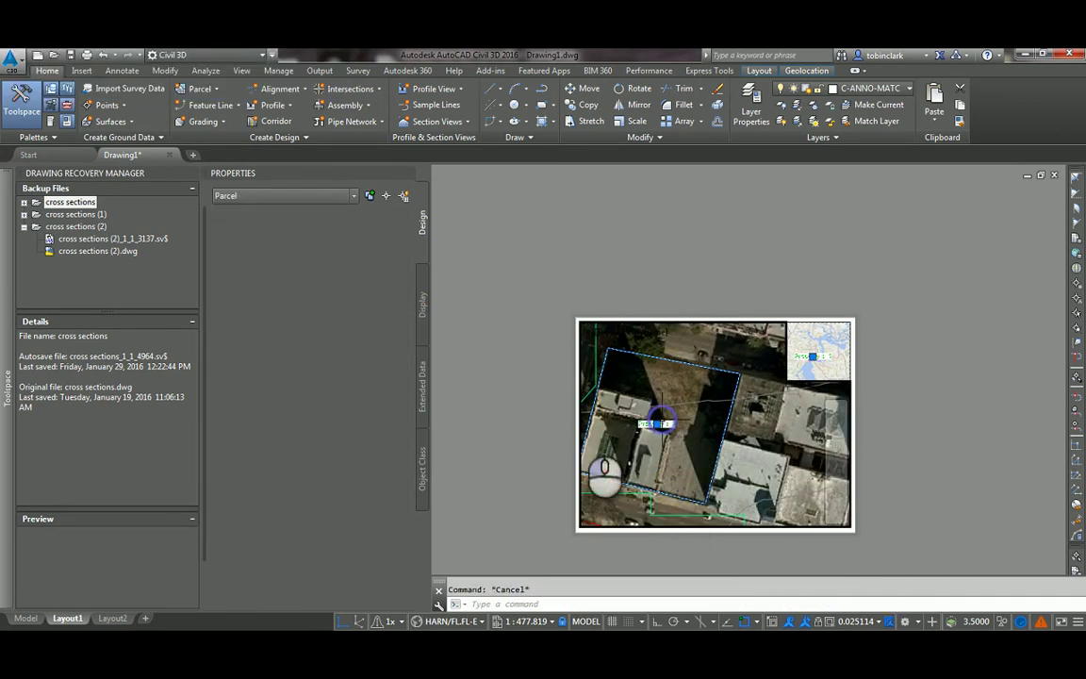
click(330, 254)
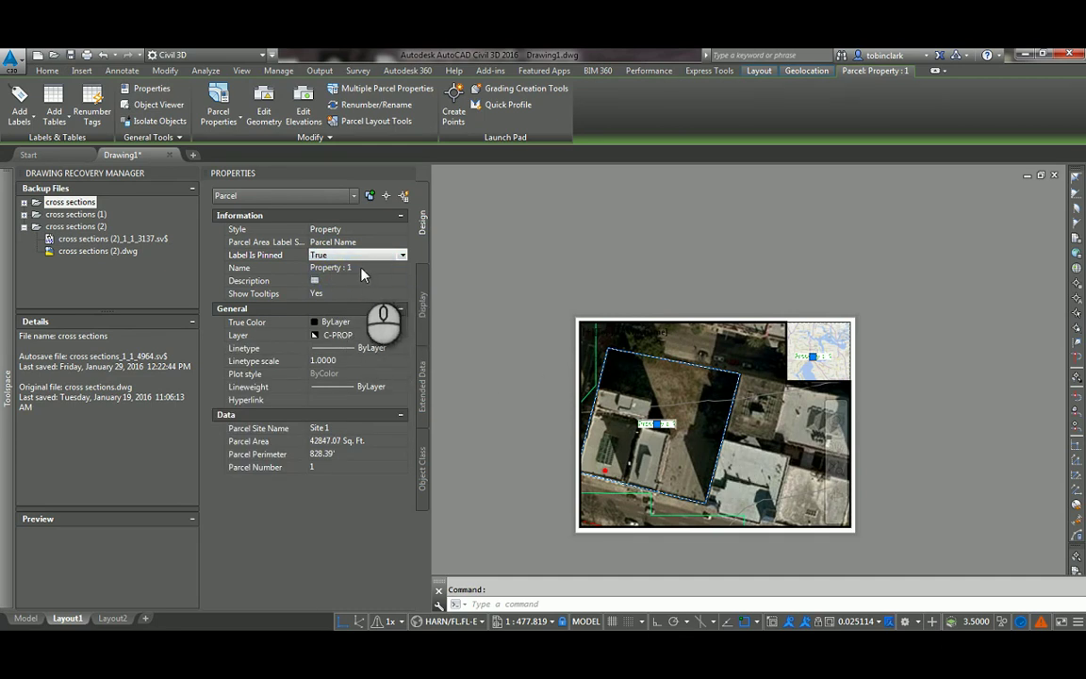
click(358, 280)
click(539, 383)
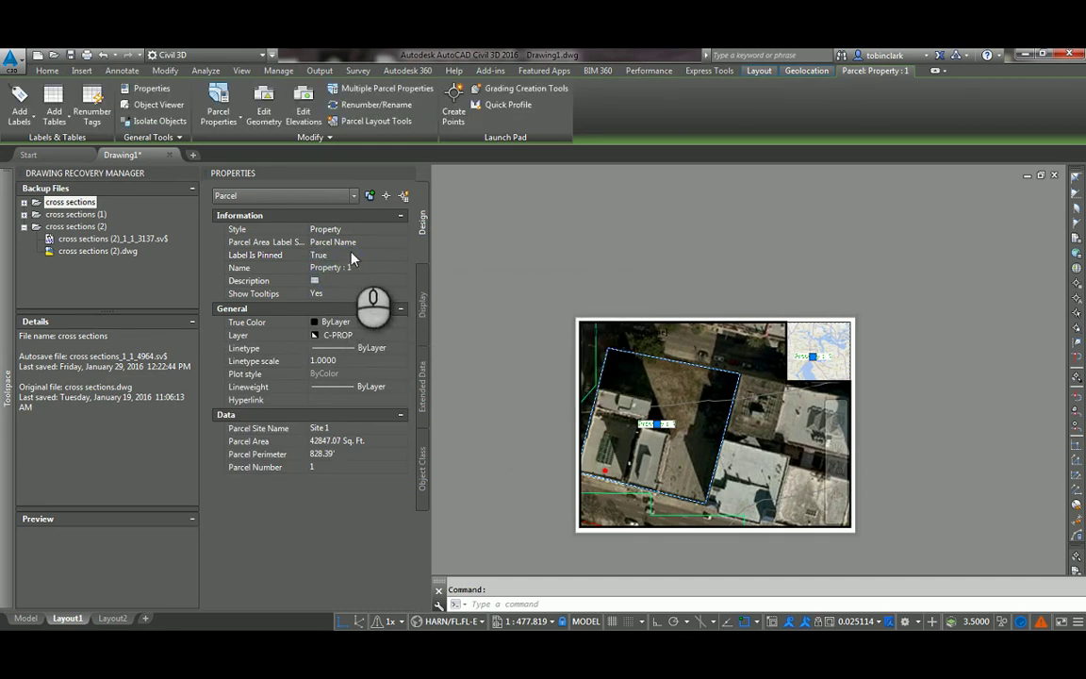
click(348, 254)
click(349, 253)
click(356, 268)
click(348, 243)
click(348, 243)
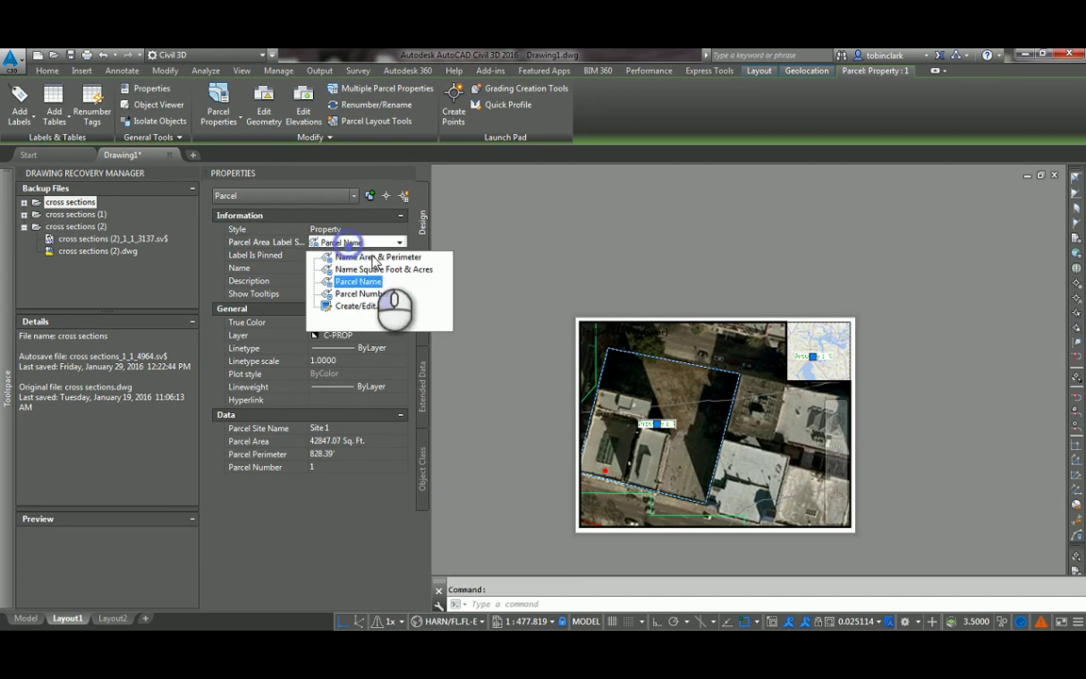
click(375, 257)
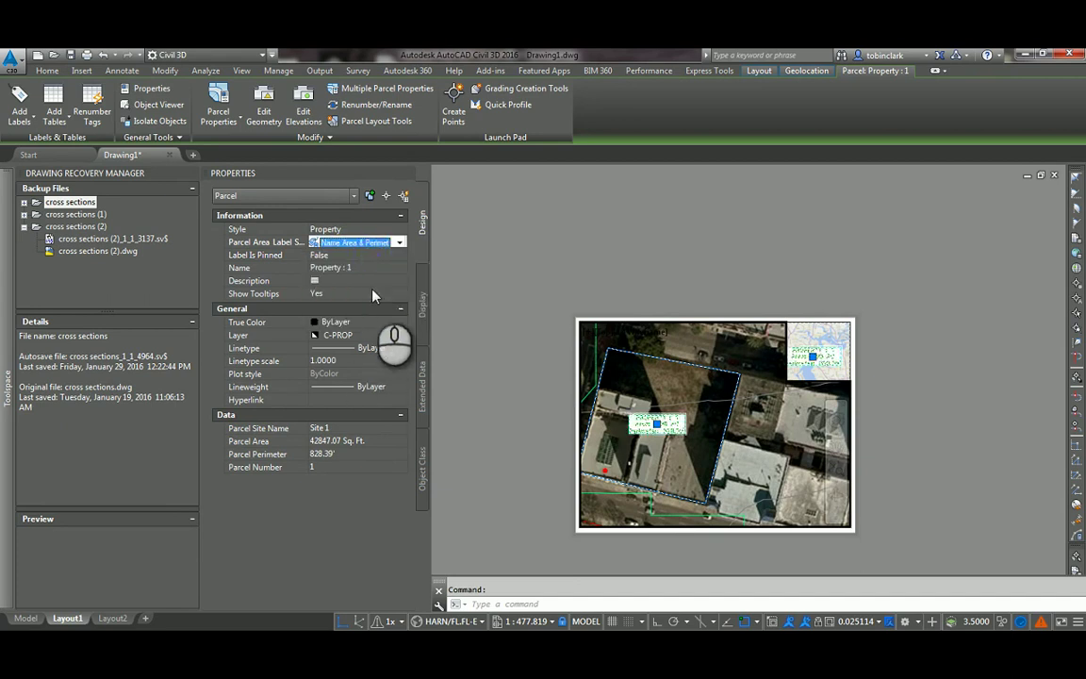
key(Escape)
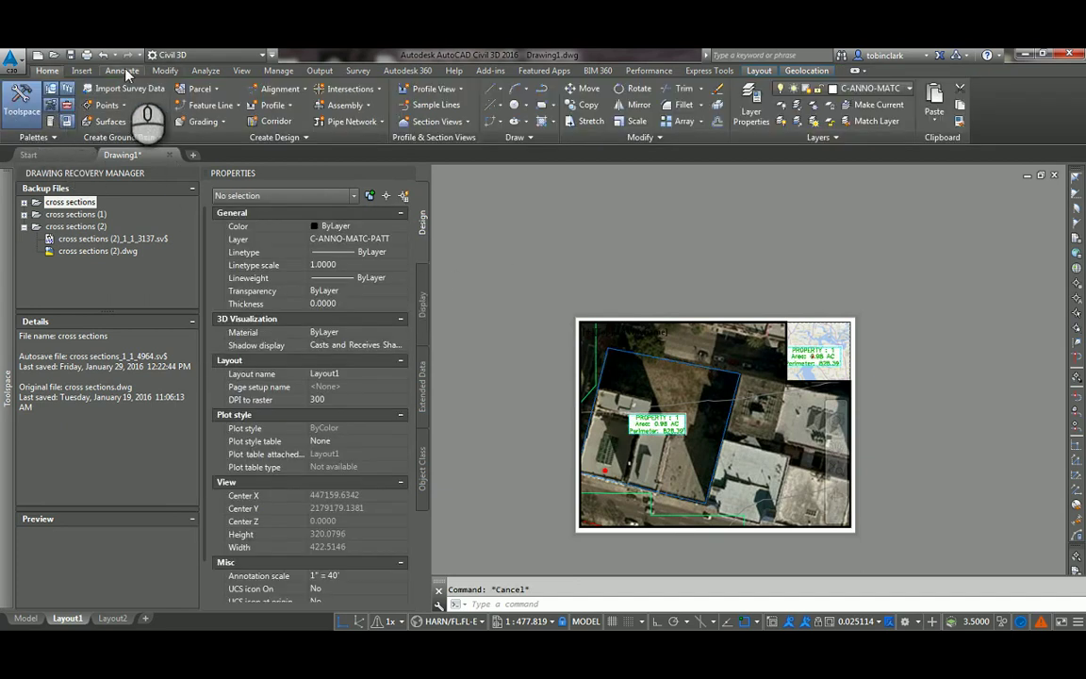
Try to add multiple-segment parcel labels by picking the property's northern lot line.
click(123, 71)
click(19, 104)
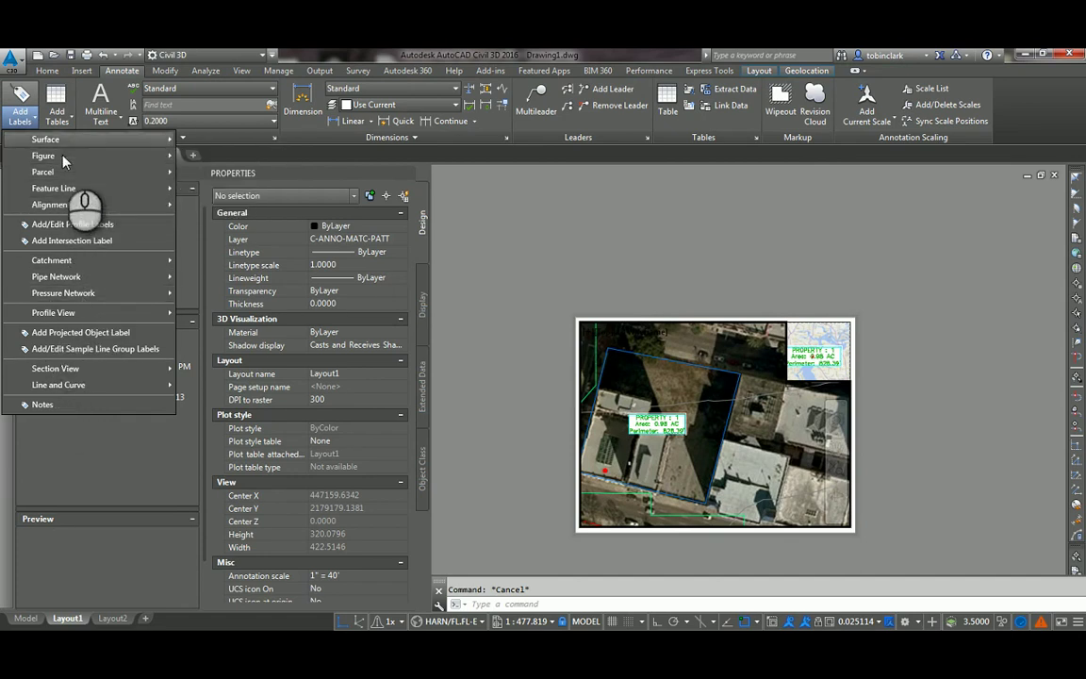
mouse_move(54, 171)
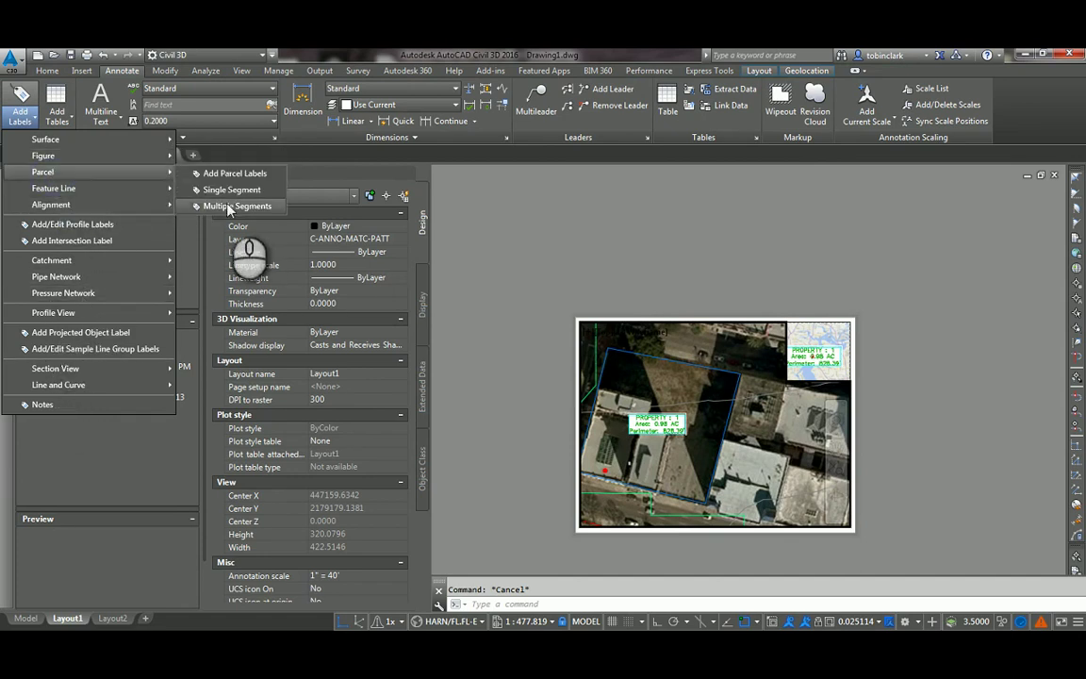
click(241, 208)
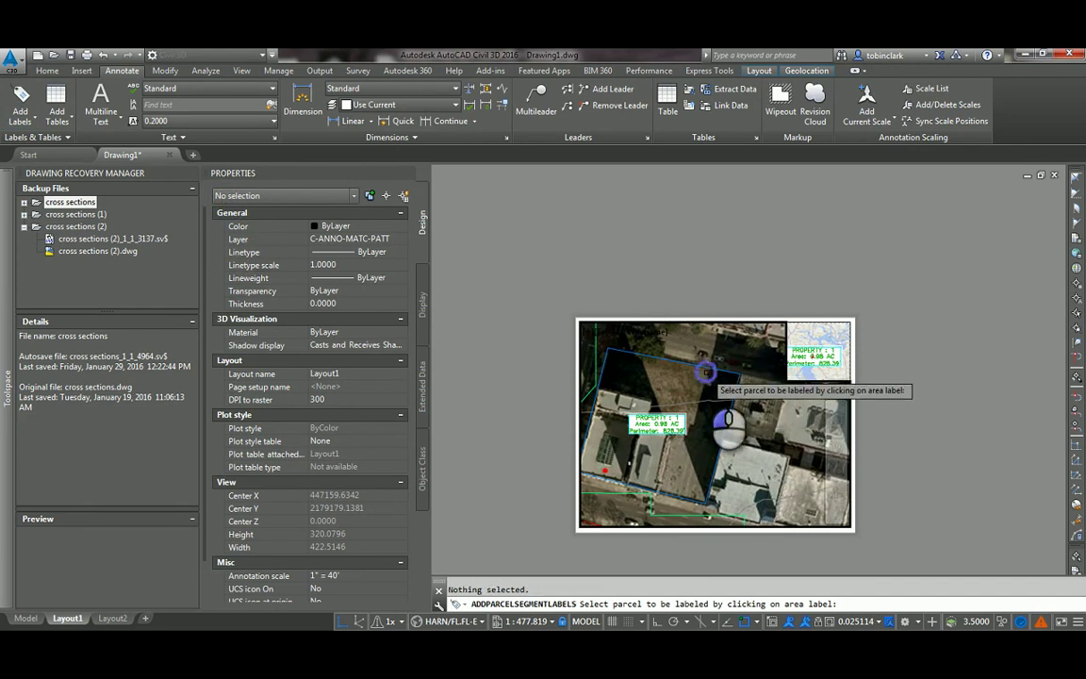
click(709, 377)
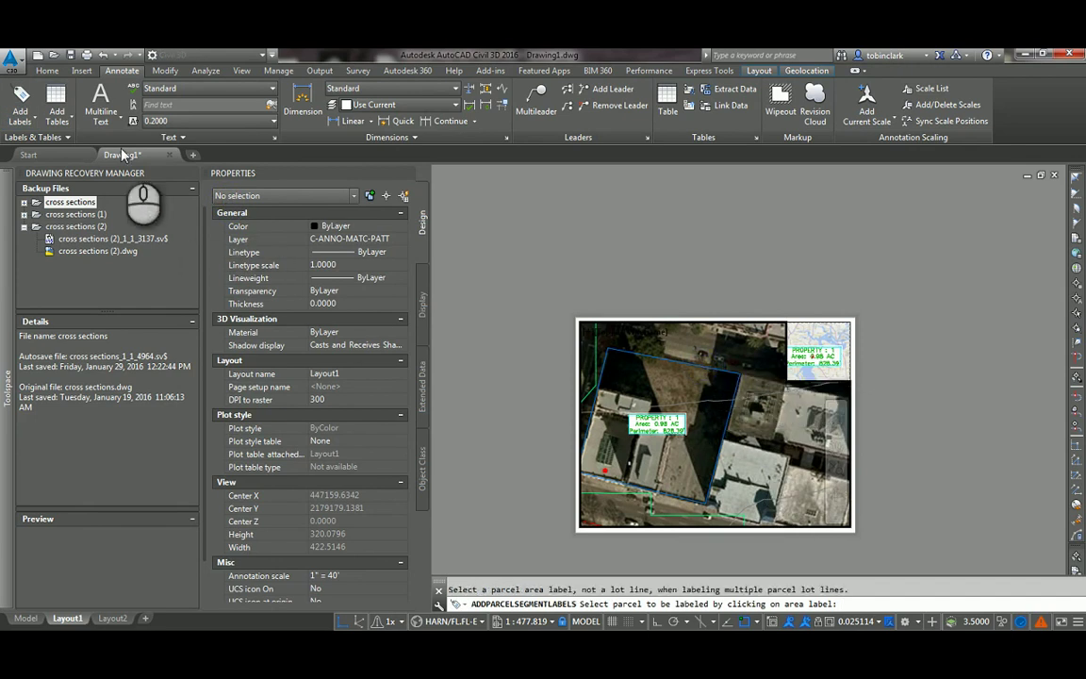
Add single-segment parcel labels to the property's northern, eastern, southern and western lot lines.
click(28, 117)
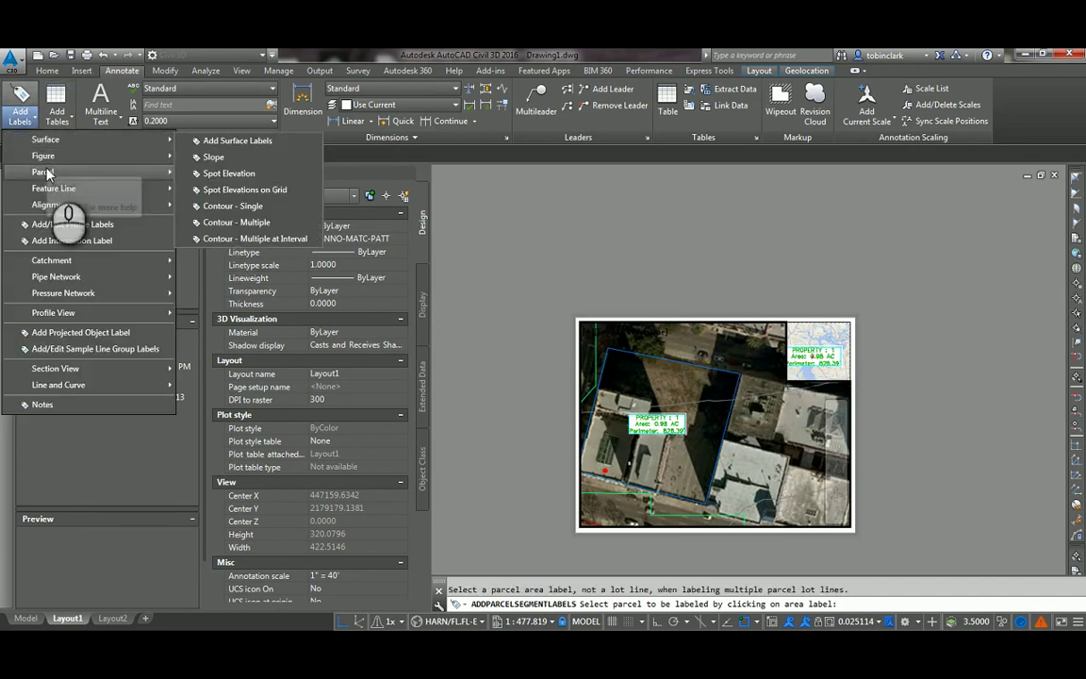
mouse_move(114, 172)
click(218, 189)
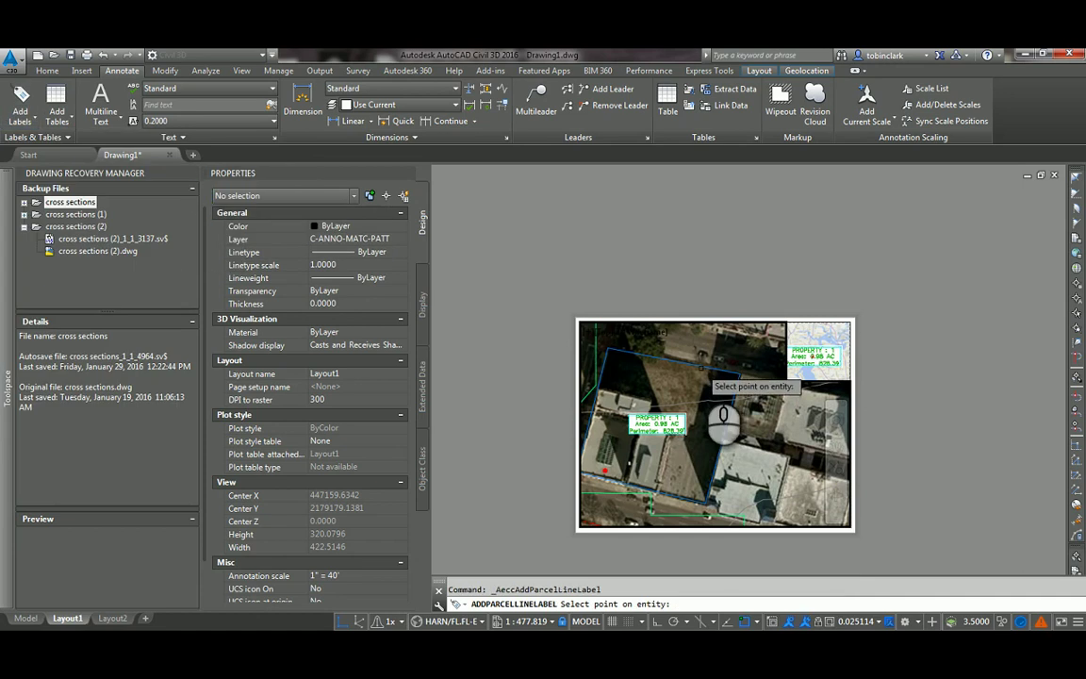
click(713, 375)
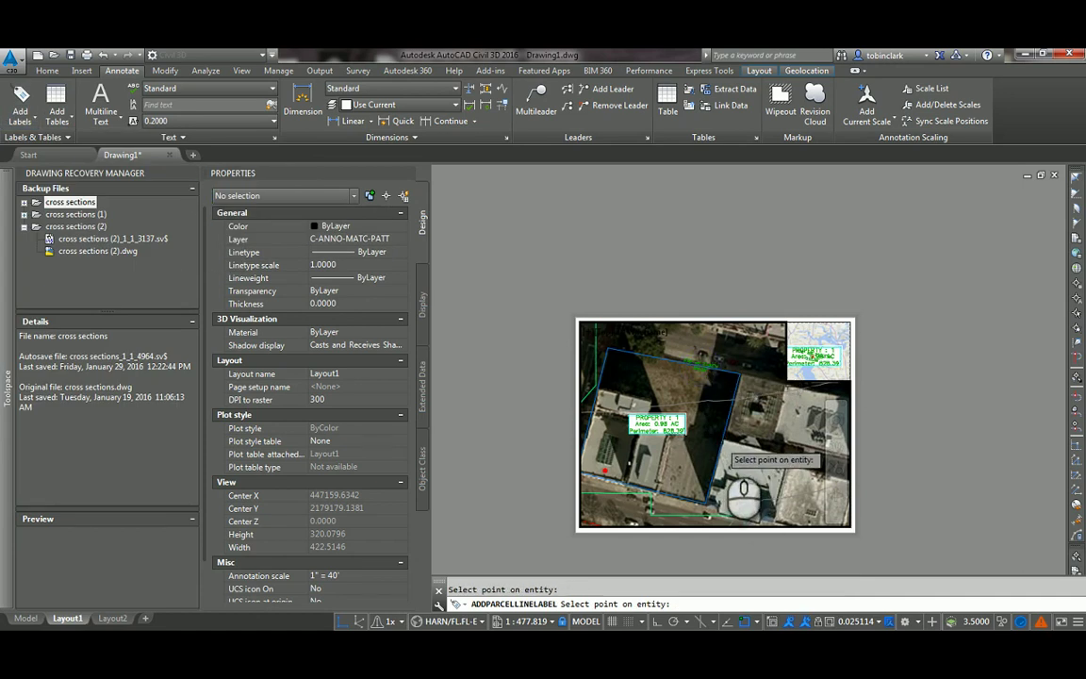
click(722, 441)
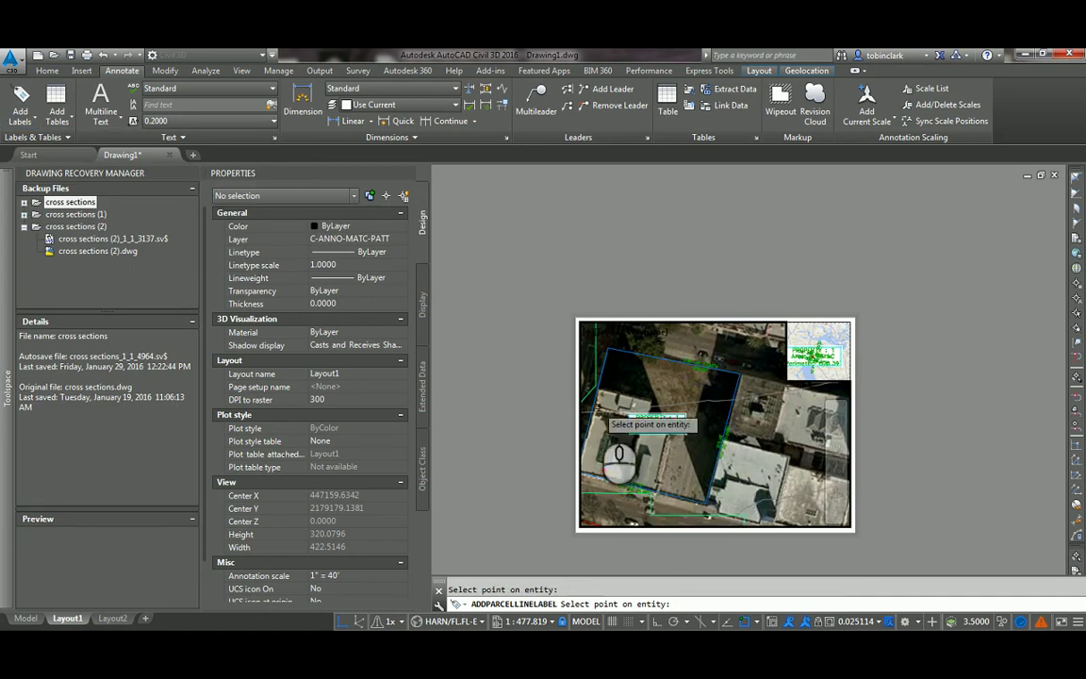
key(Escape)
In the regional inset map viewport, freeze the layers of the parcel area label and lot line labels, then return to paper space.
double_click(777, 309)
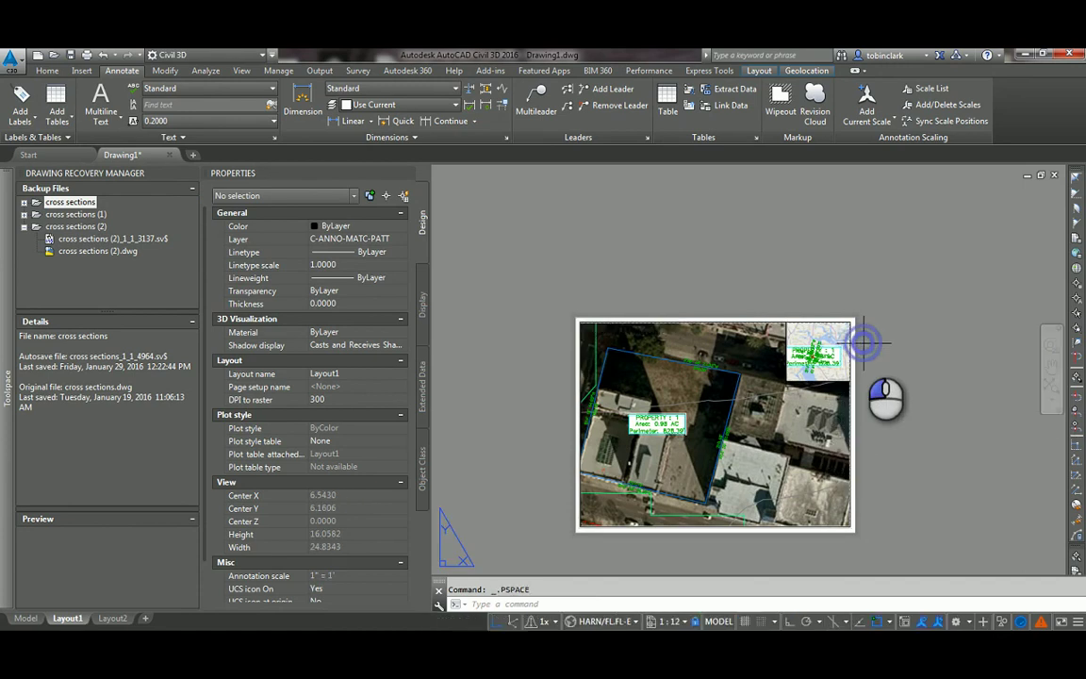
scroll(815, 349, up, 5)
double_click(811, 356)
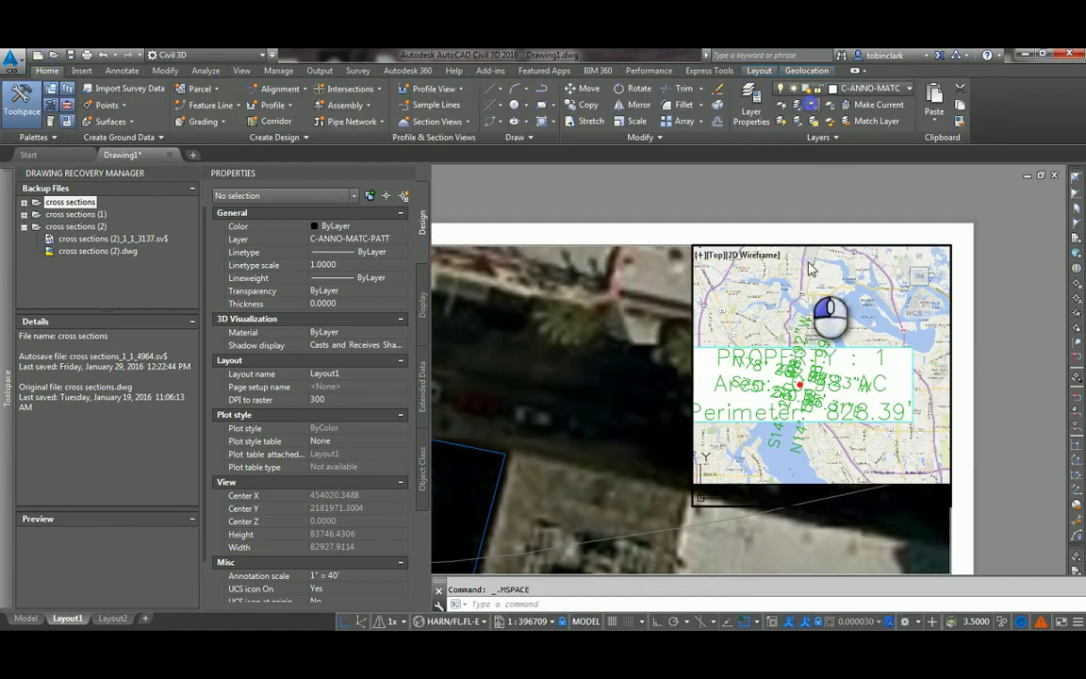
click(820, 346)
click(796, 367)
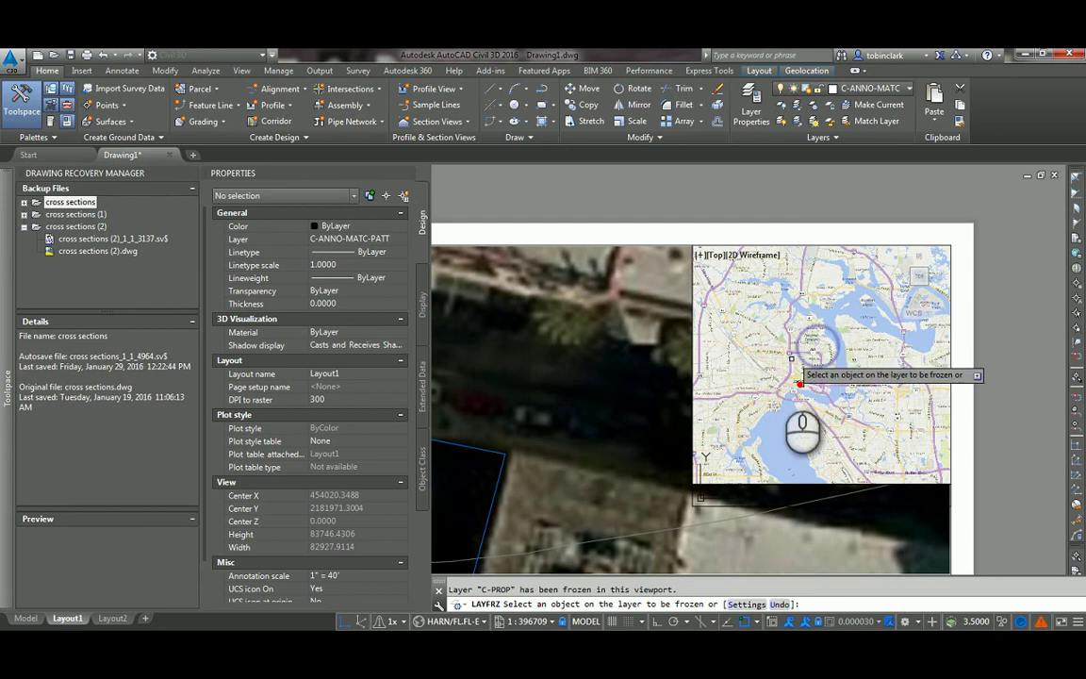
key(Escape)
double_click(957, 360)
Examine the parcel area label, lot line labels and cleaned-up inset map on Layout1 from paper space.
scroll(792, 419, down, 2)
middle_drag(676, 489, 870, 385)
scroll(790, 410, down, 2)
middle_drag(761, 415, 833, 380)
scroll(832, 354, down, 2)
double_click(812, 375)
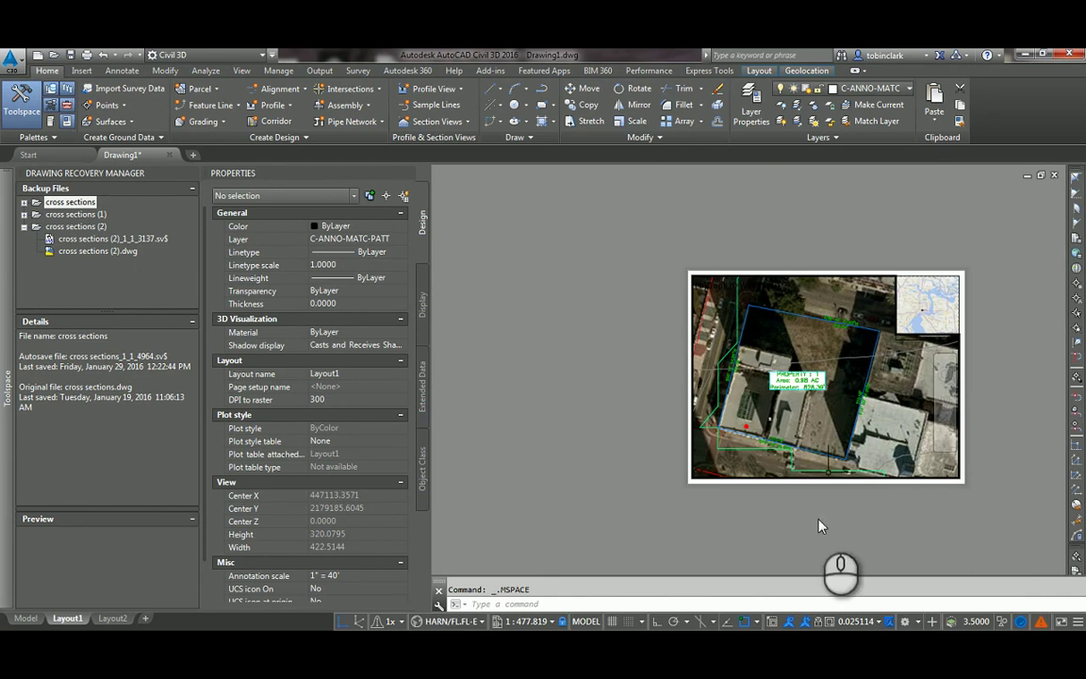
double_click(970, 389)
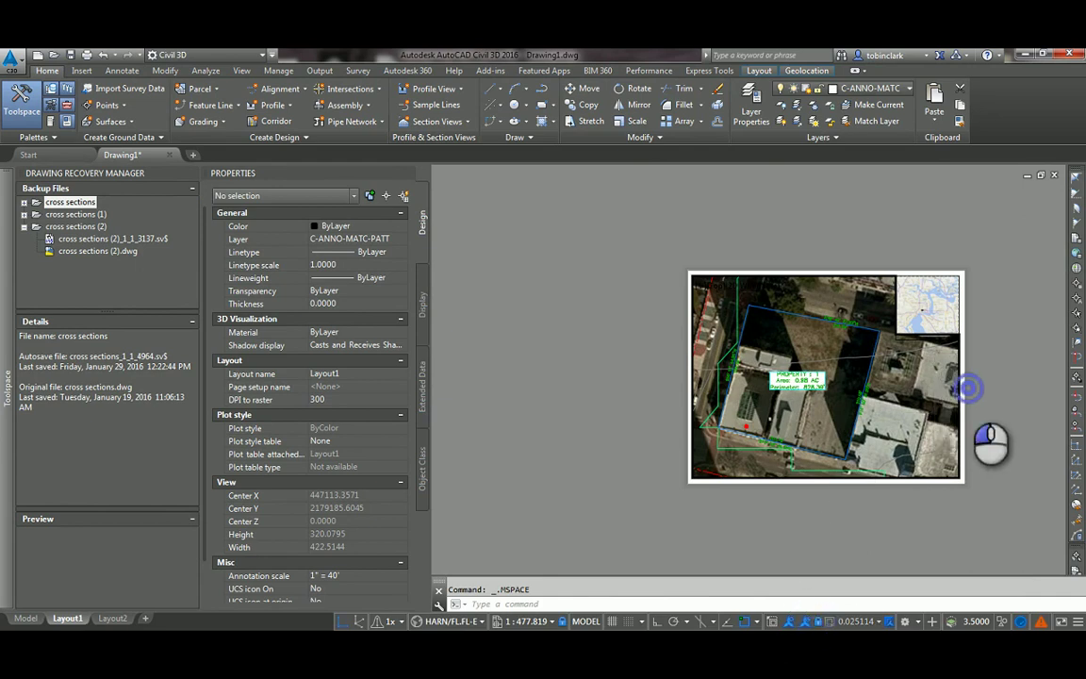
middle_drag(827, 441, 726, 522)
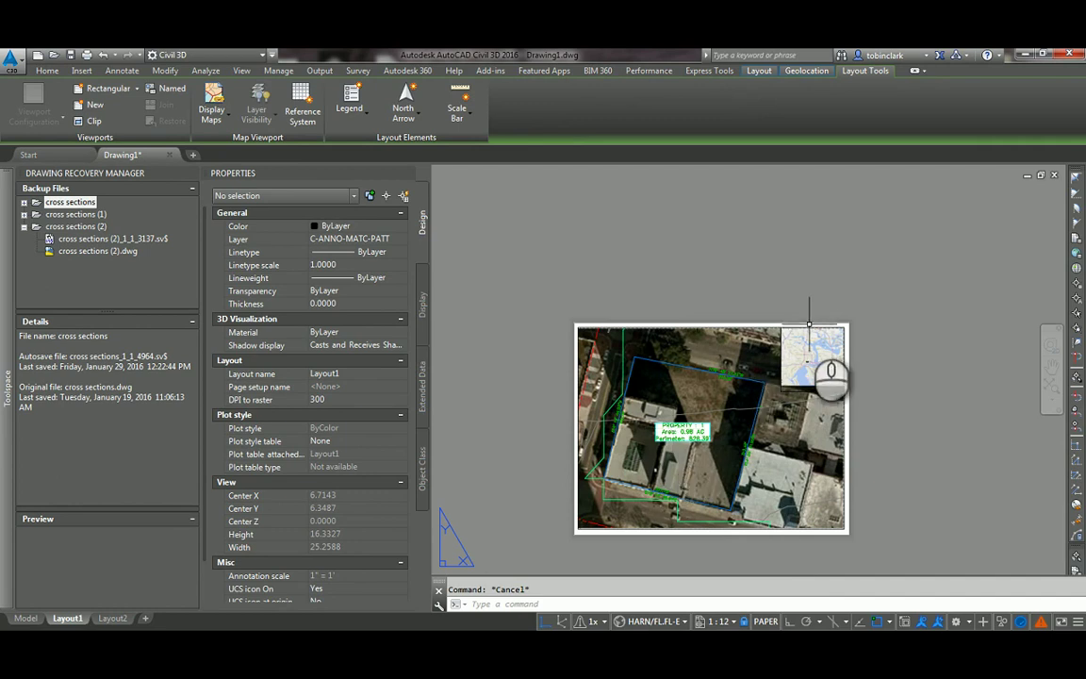
scroll(820, 337, up, 4)
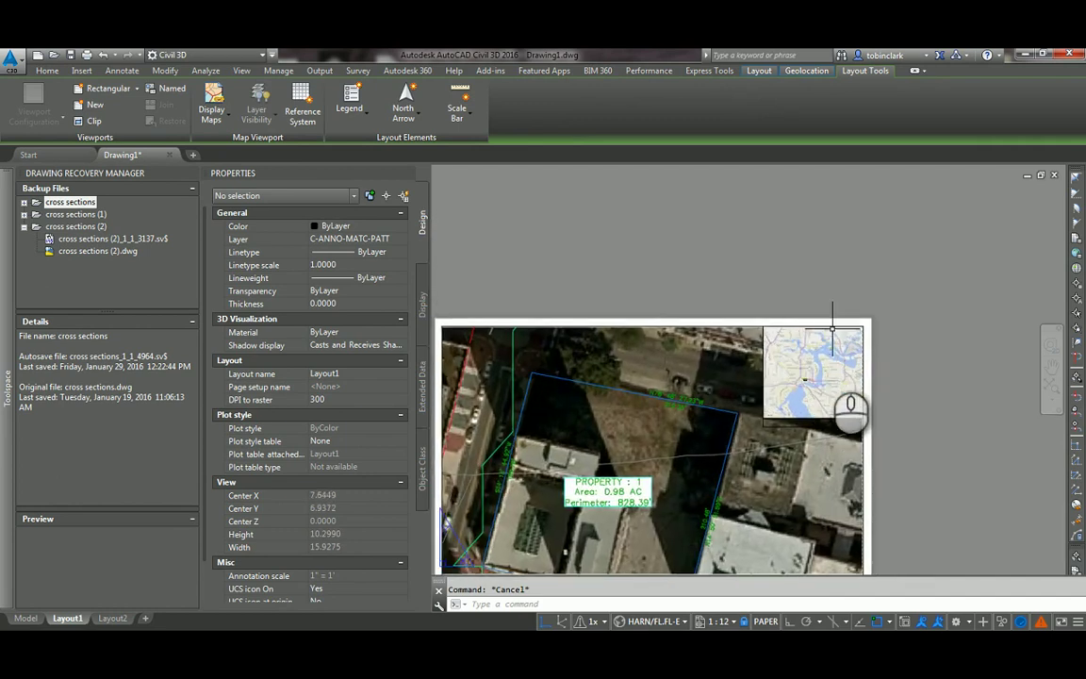
middle_drag(737, 552, 888, 423)
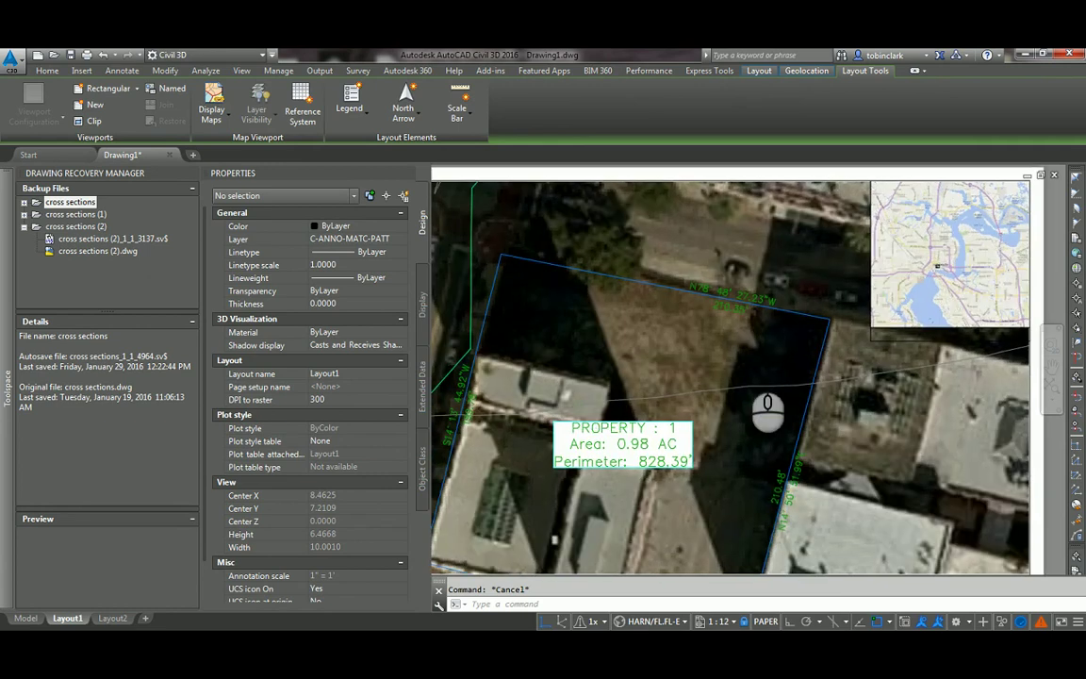
scroll(797, 424, down, 4)
scroll(650, 462, up, 2)
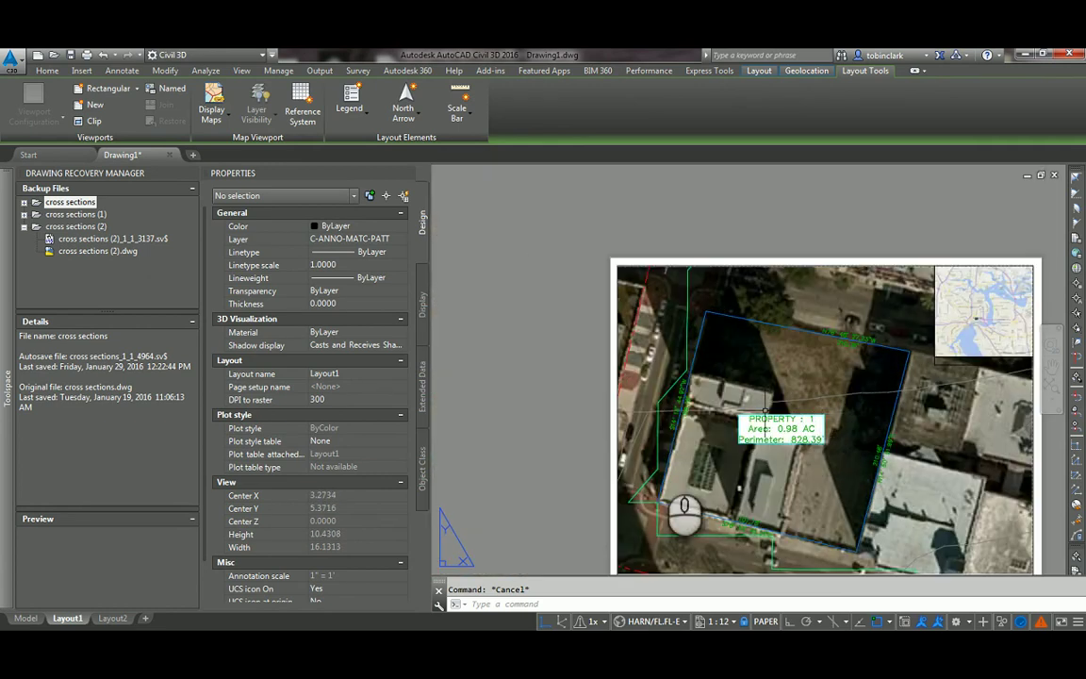
click(224, 648)
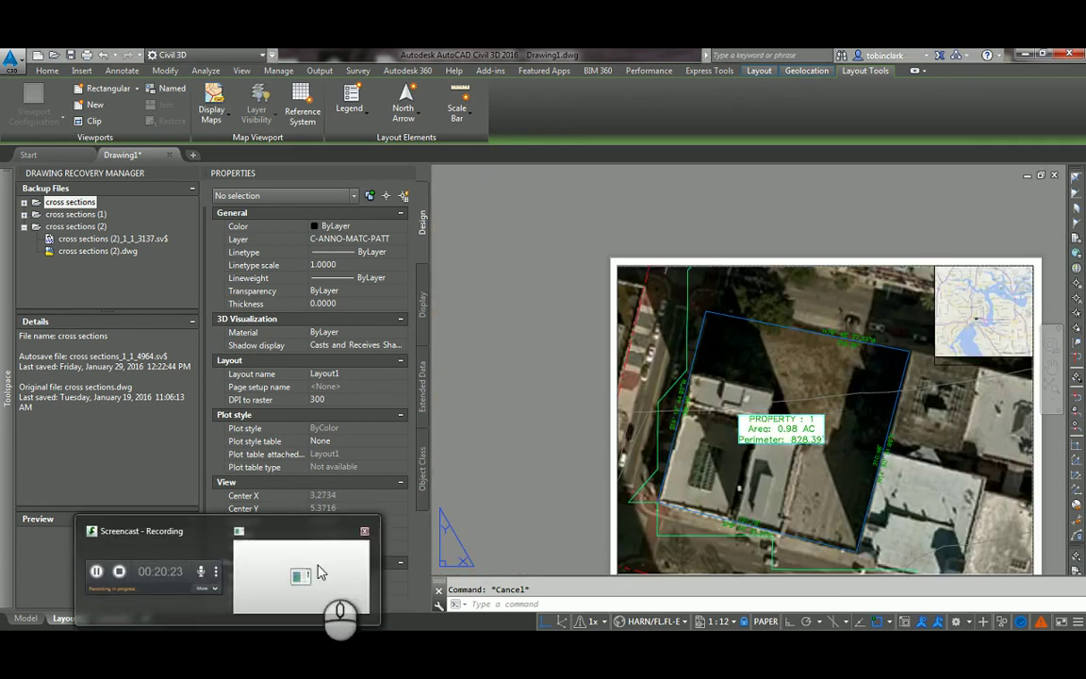